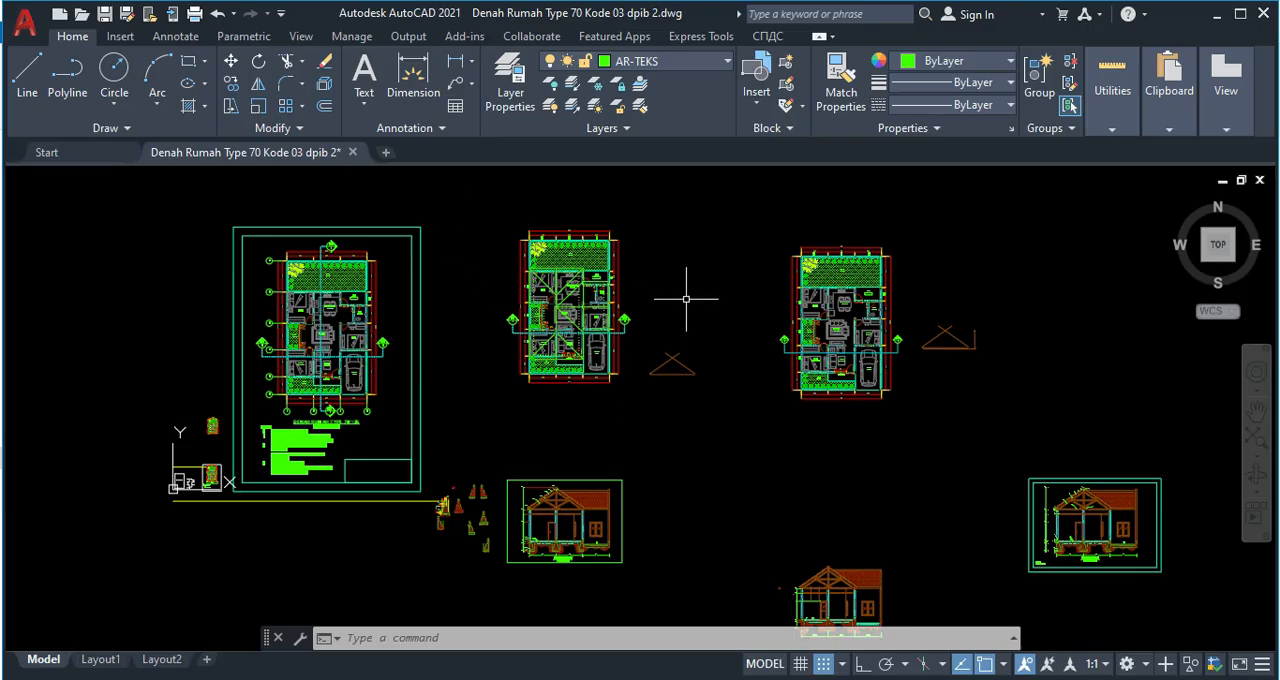
Make AR-DINDING LUAR the current layer.
mouse_move(777, 415)
middle_down()
mouse_move(524, 458)
mouse_move(781, 422)
mouse_move(578, 423)
middle_up()
scroll(557, 458, down, 2)
middle_drag(832, 343, 677, 354)
scroll(718, 355, down, 2)
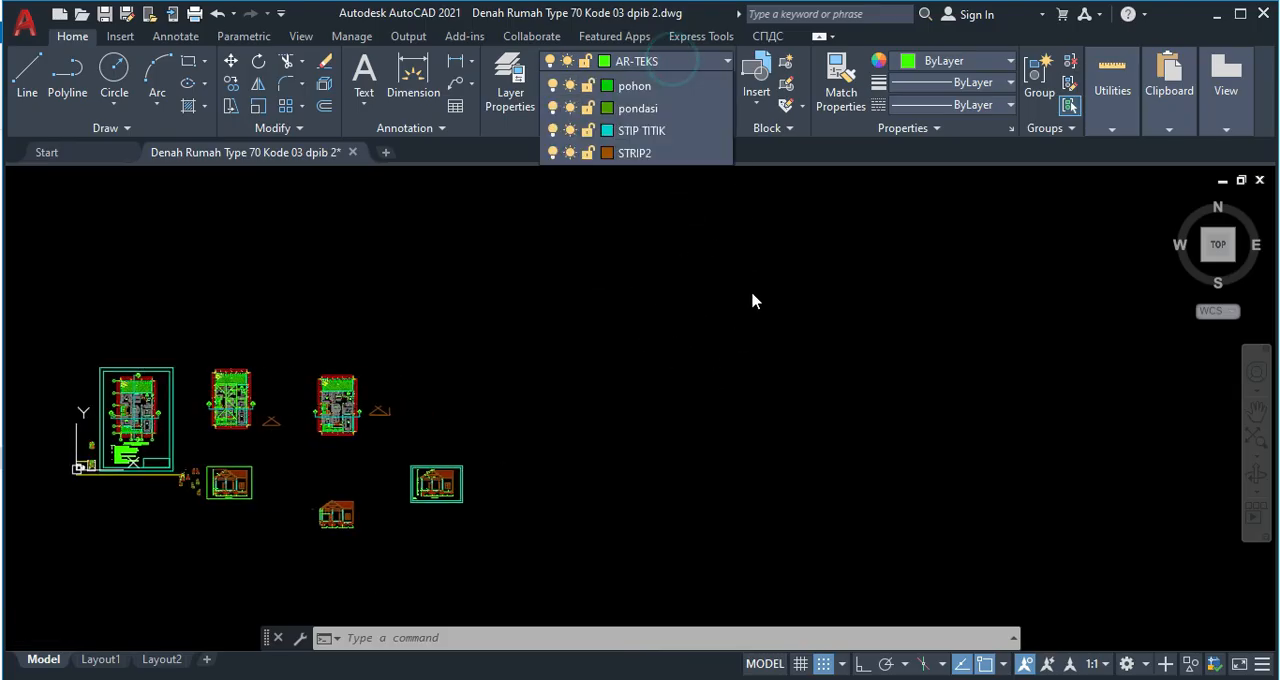
click(673, 62)
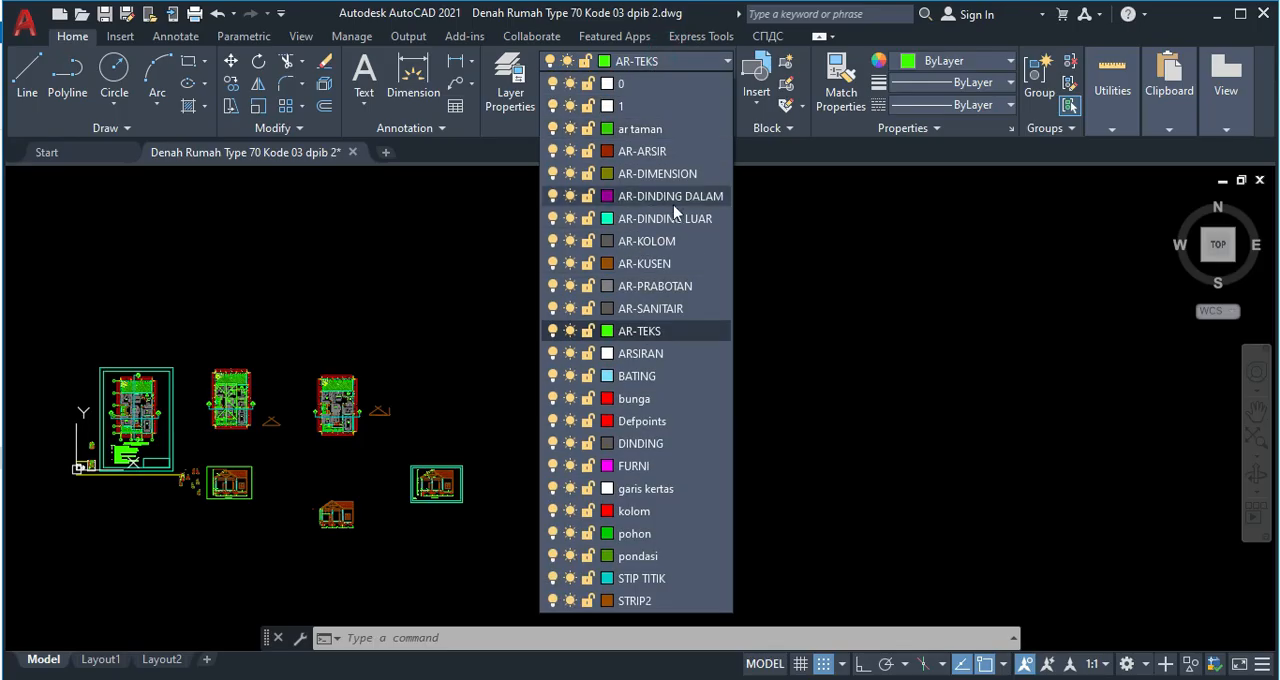
click(664, 218)
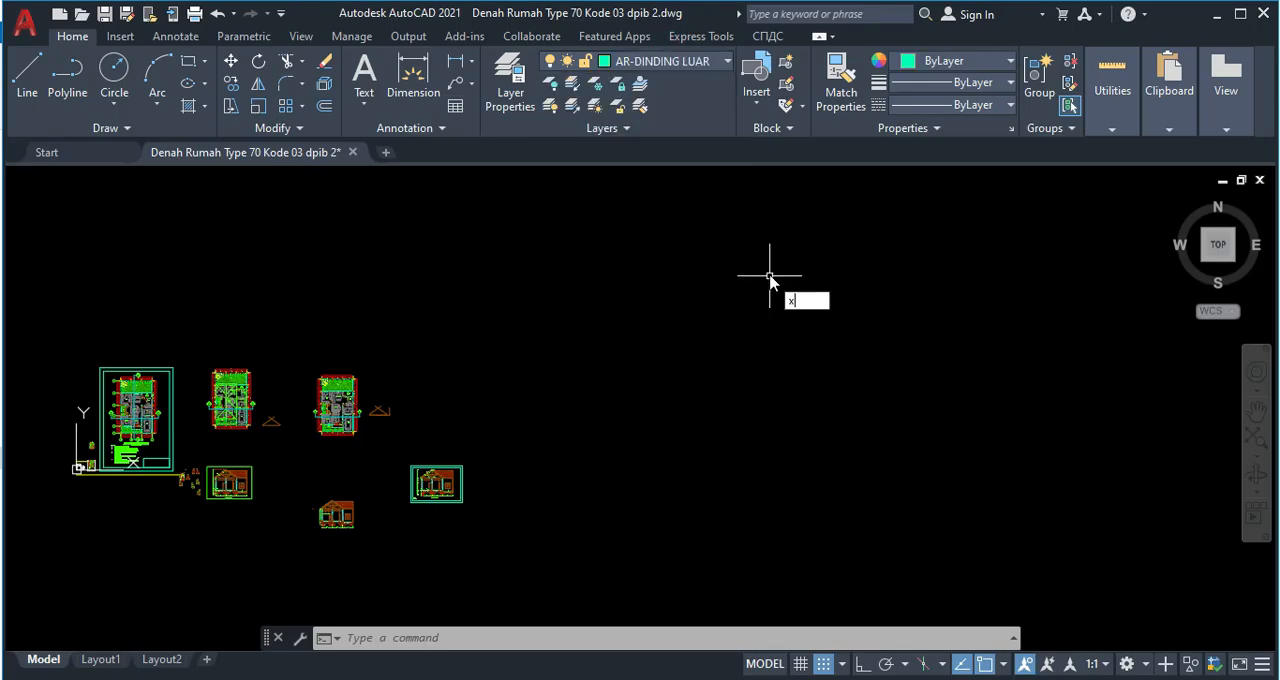
With Ortho on, draw a vertical construction line (XLINE) in the empty area beside the existing drawings.
text(xl)
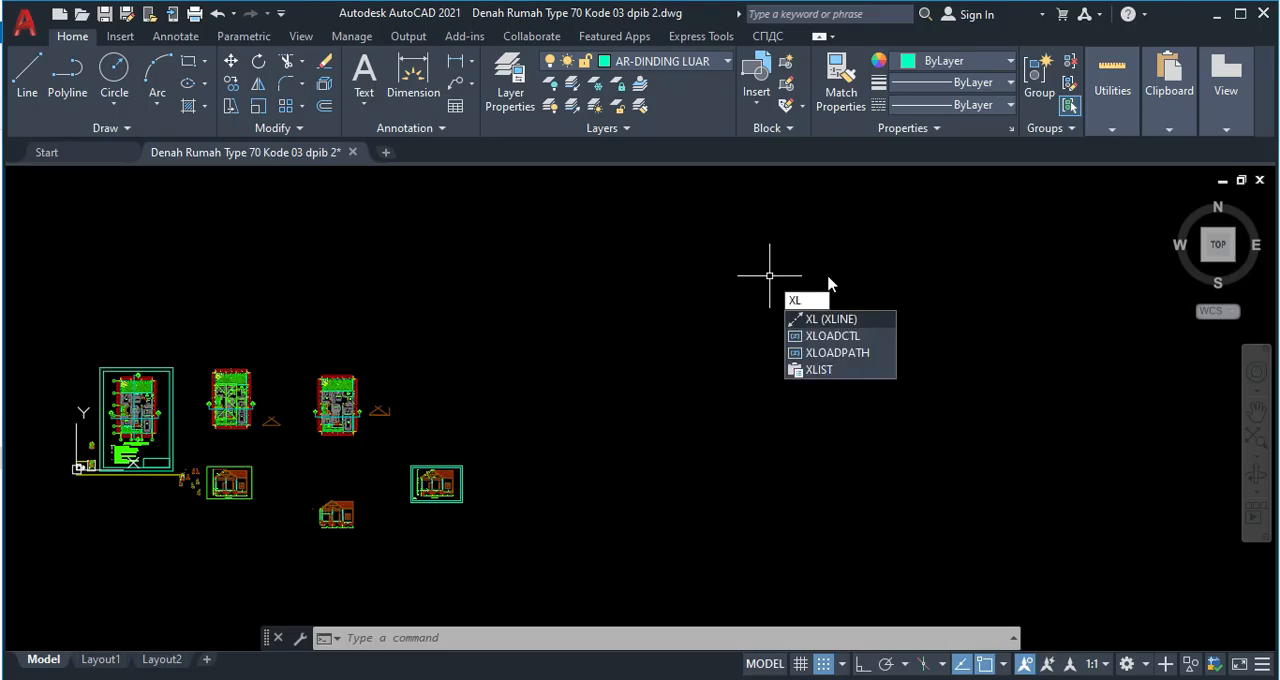
key(Return)
click(846, 264)
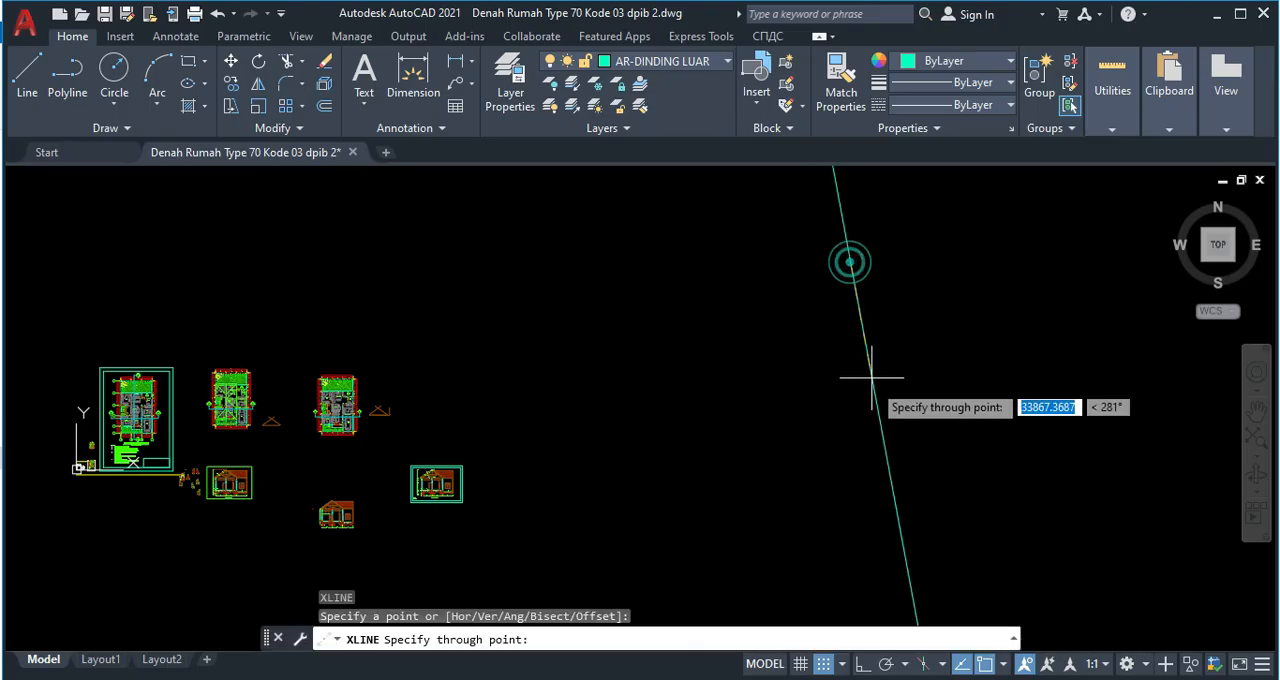
key(F8)
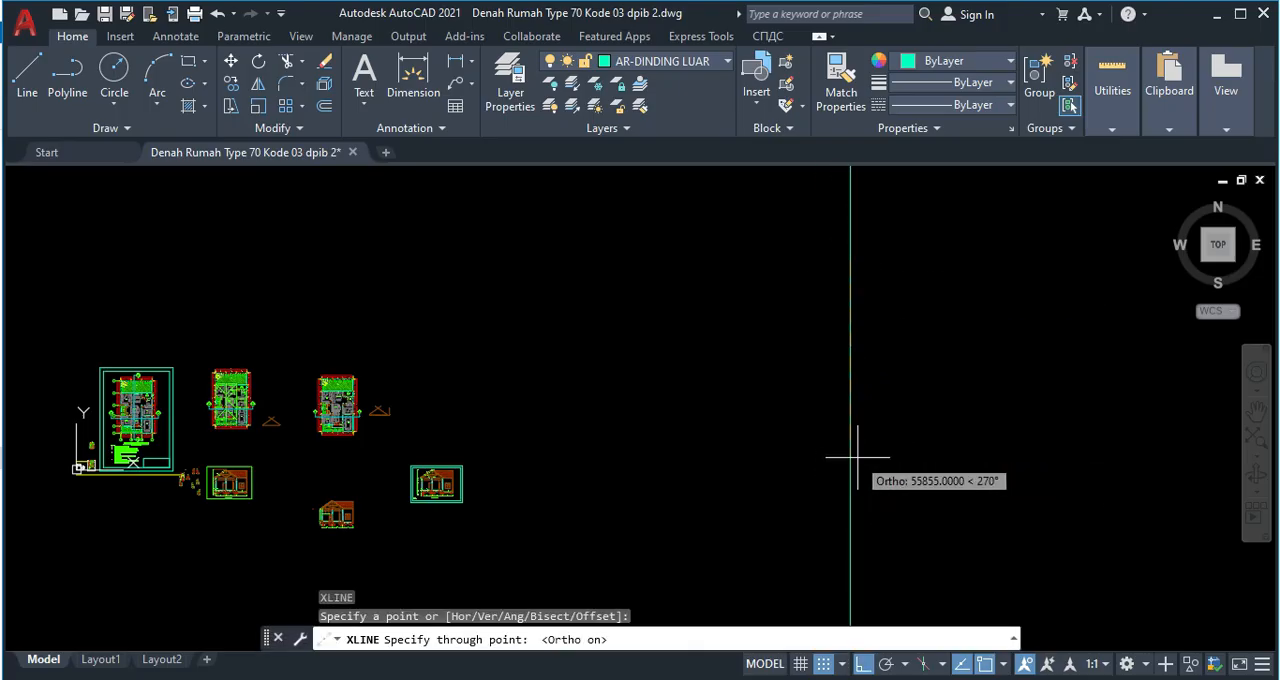
click(853, 462)
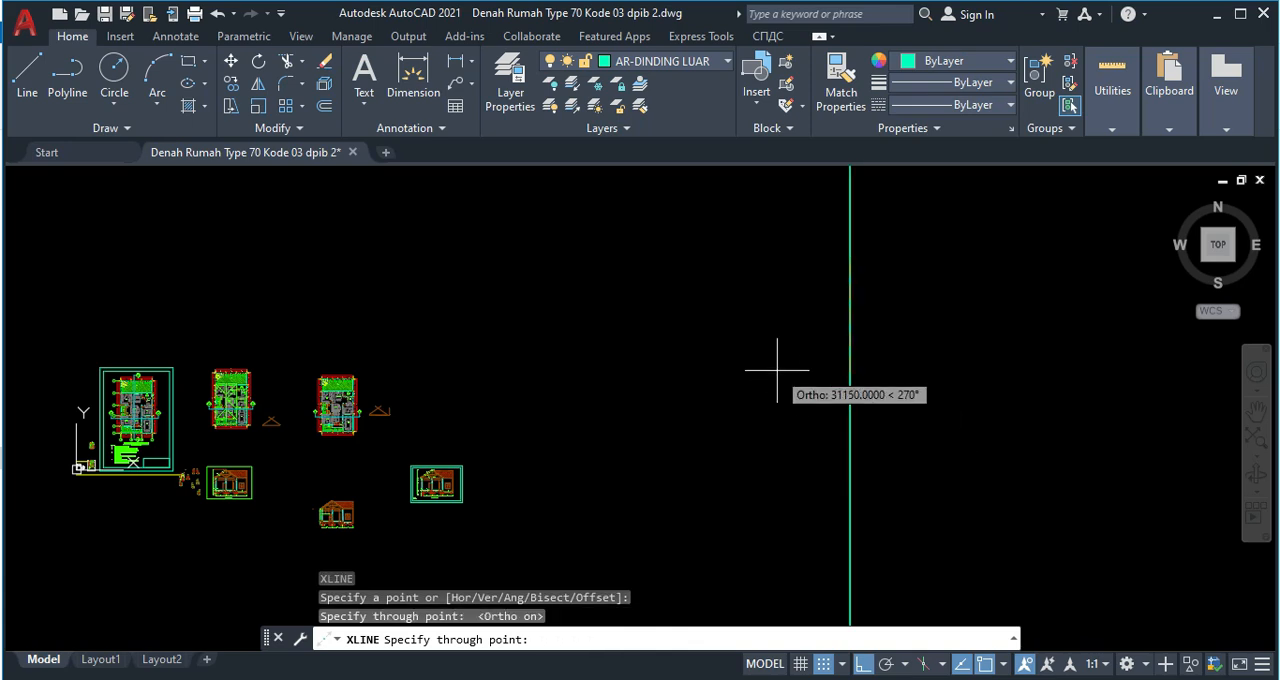
key(Return)
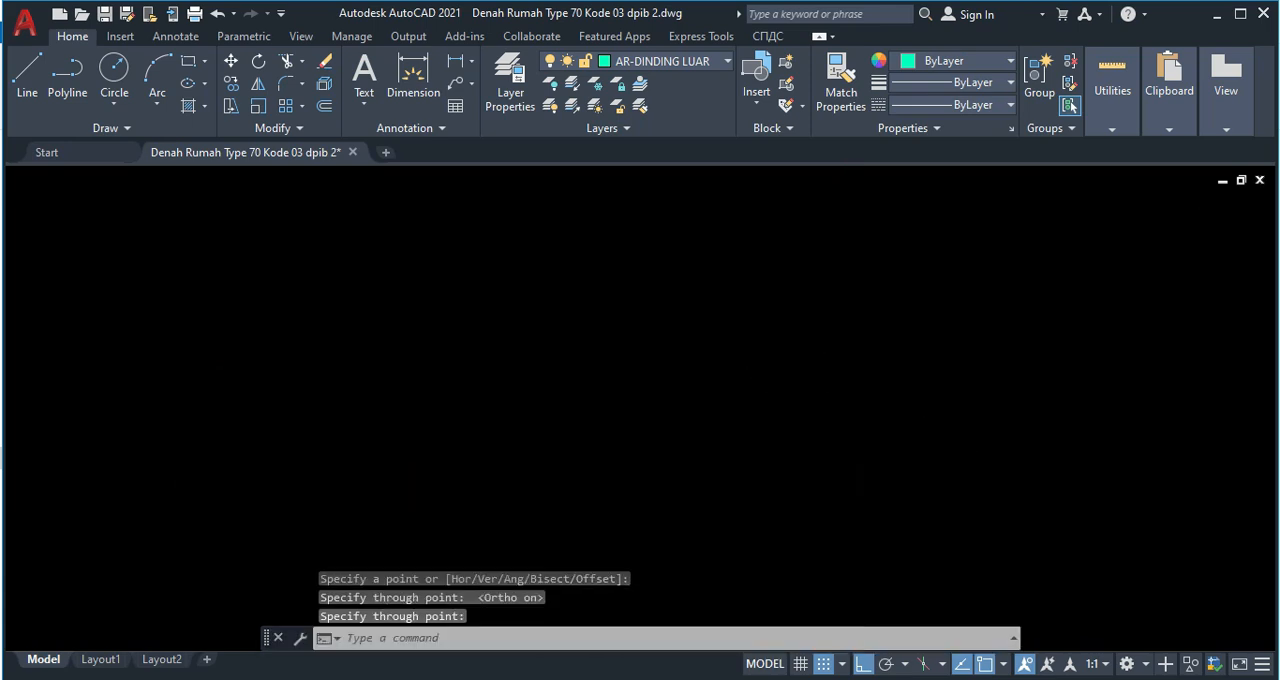
Draw a horizontal construction line crossing the vertical one, above the level of the existing drawings.
scroll(691, 414, up, 4)
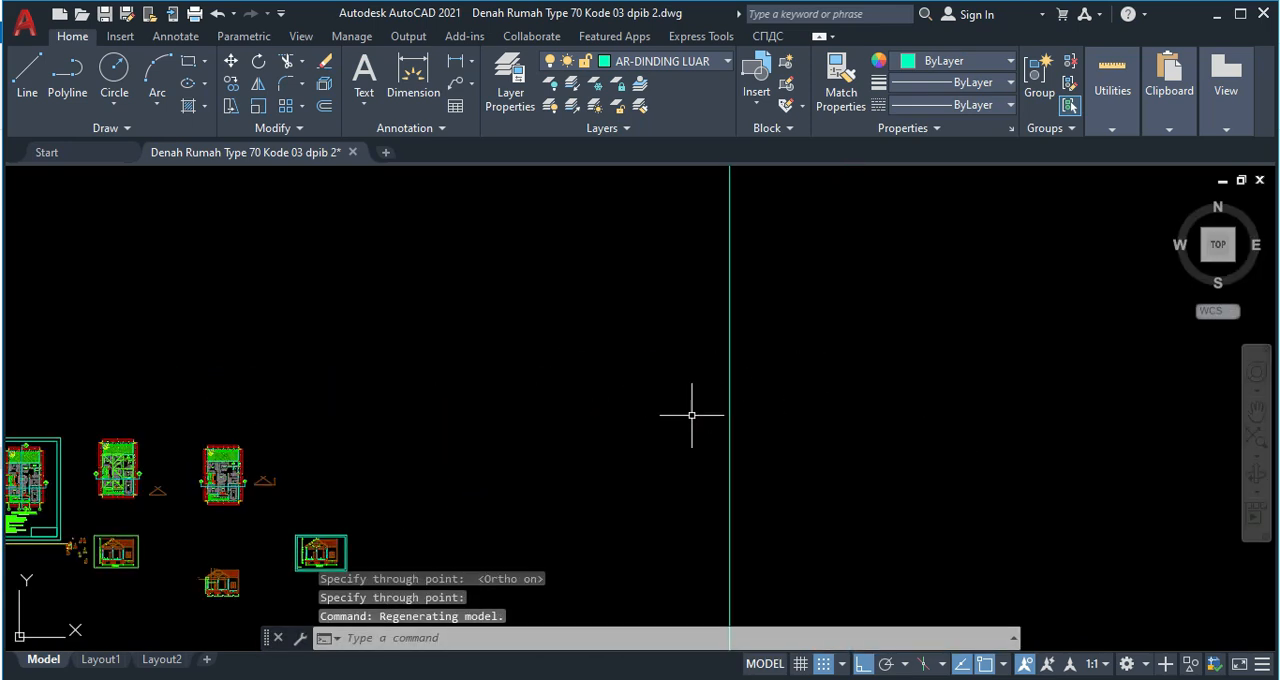
text(xl)
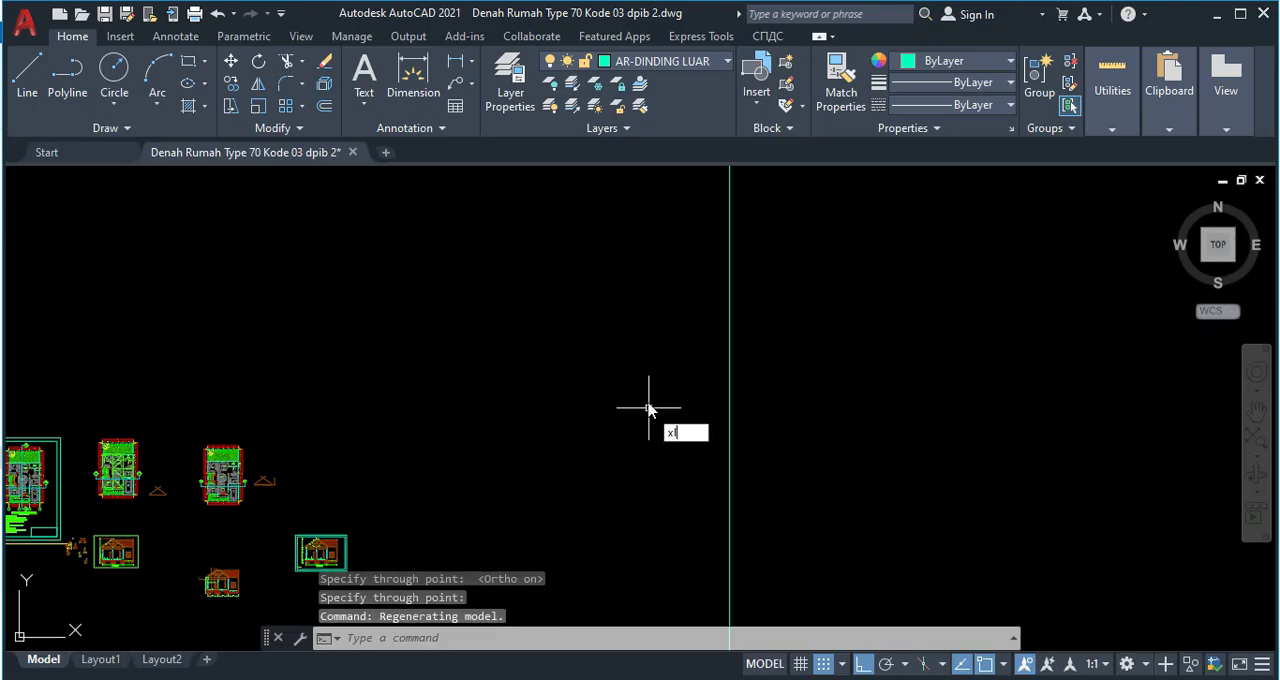
key(Return)
click(629, 352)
click(840, 352)
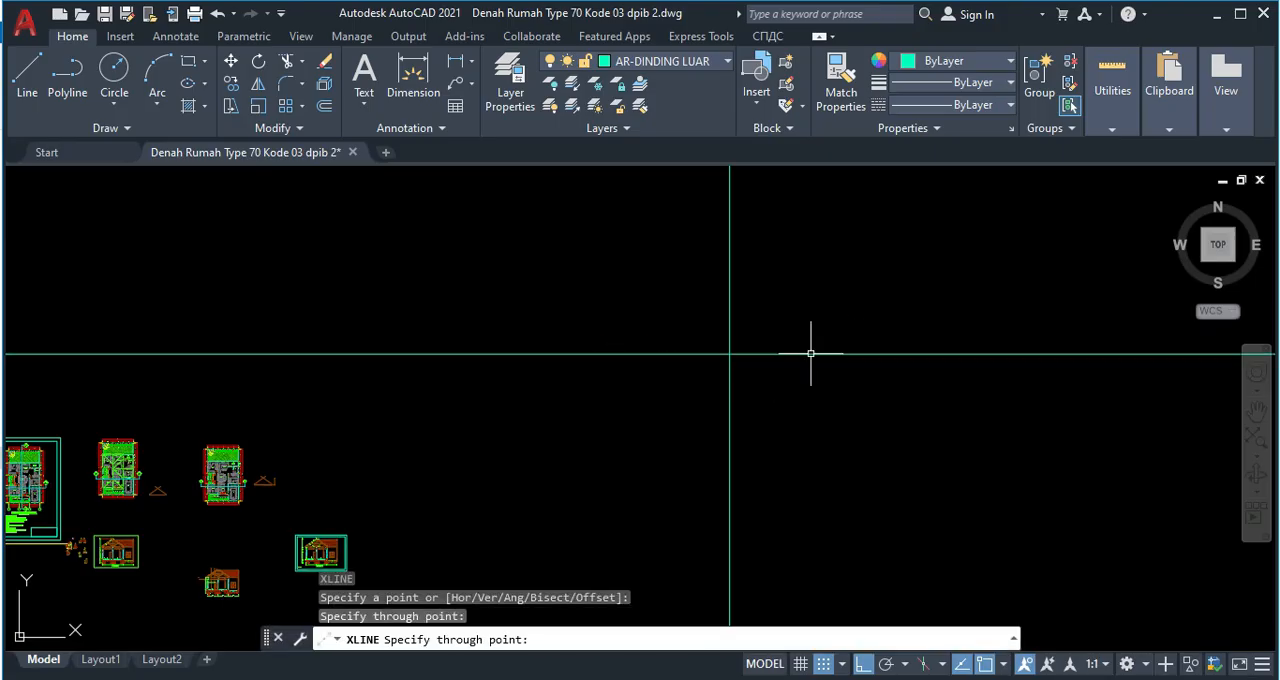
key(Escape)
Copy the middle floor plan with the roof lines into the upper-right quadrant of the crossing construction lines, with Ortho off.
scroll(608, 431, up, 3)
scroll(252, 414, up, 2)
middle_drag(252, 414, 315, 368)
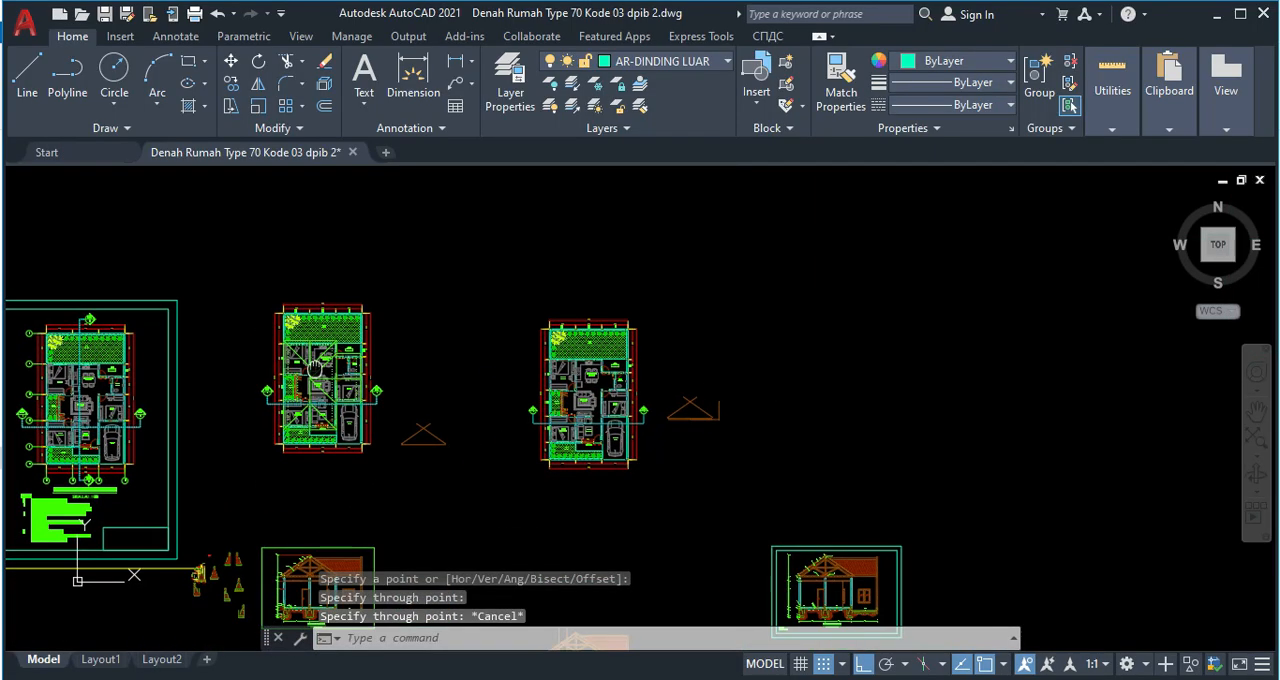
click(230, 271)
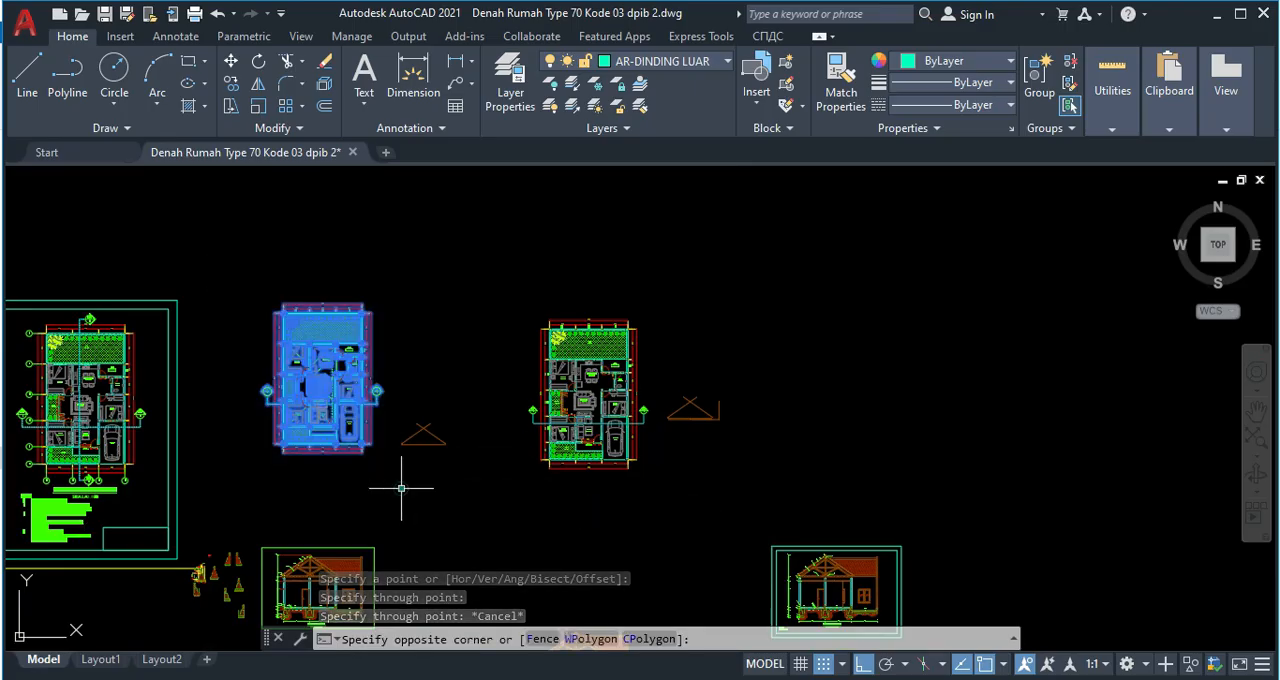
click(392, 482)
text(co)
key(Return)
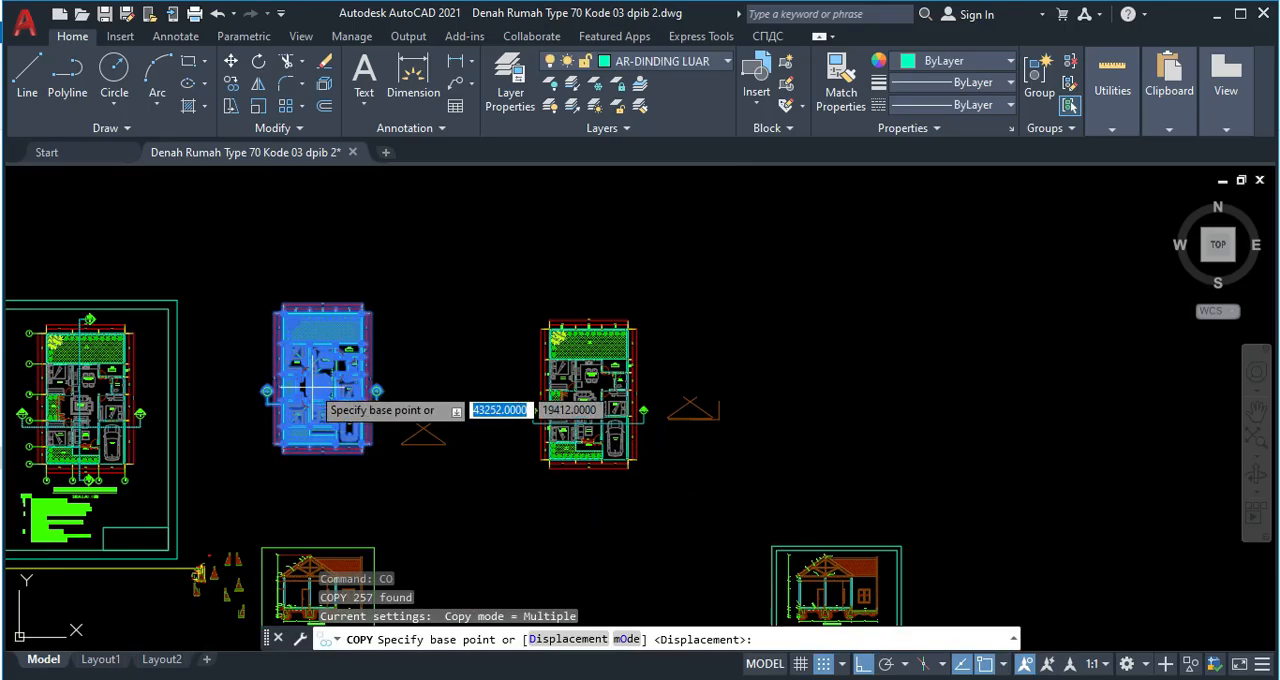
click(268, 391)
scroll(760, 403, down, 5)
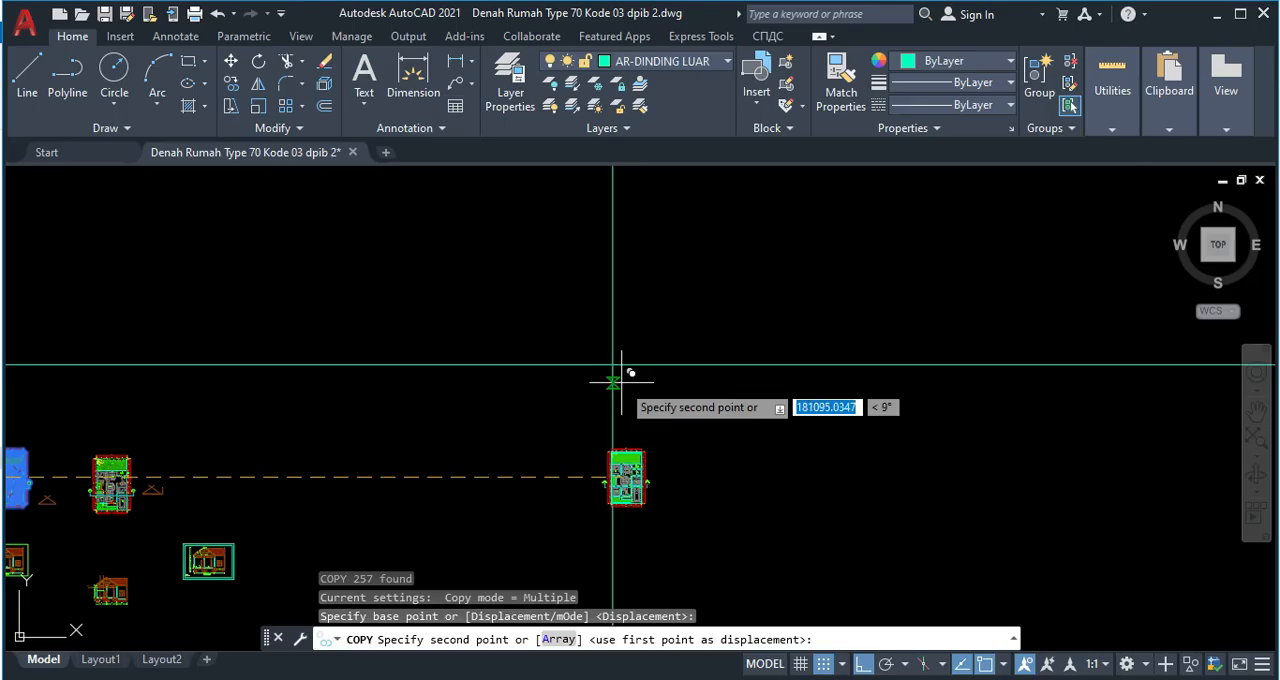
key(F8)
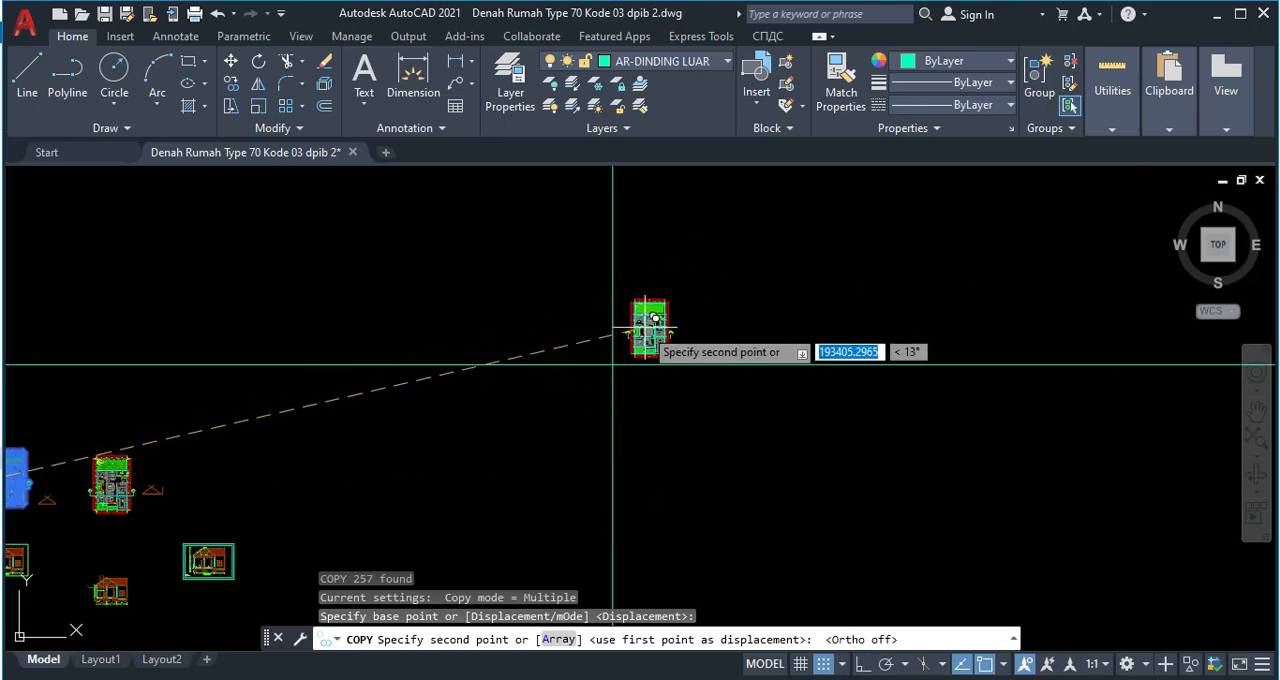
scroll(651, 329, up, 3)
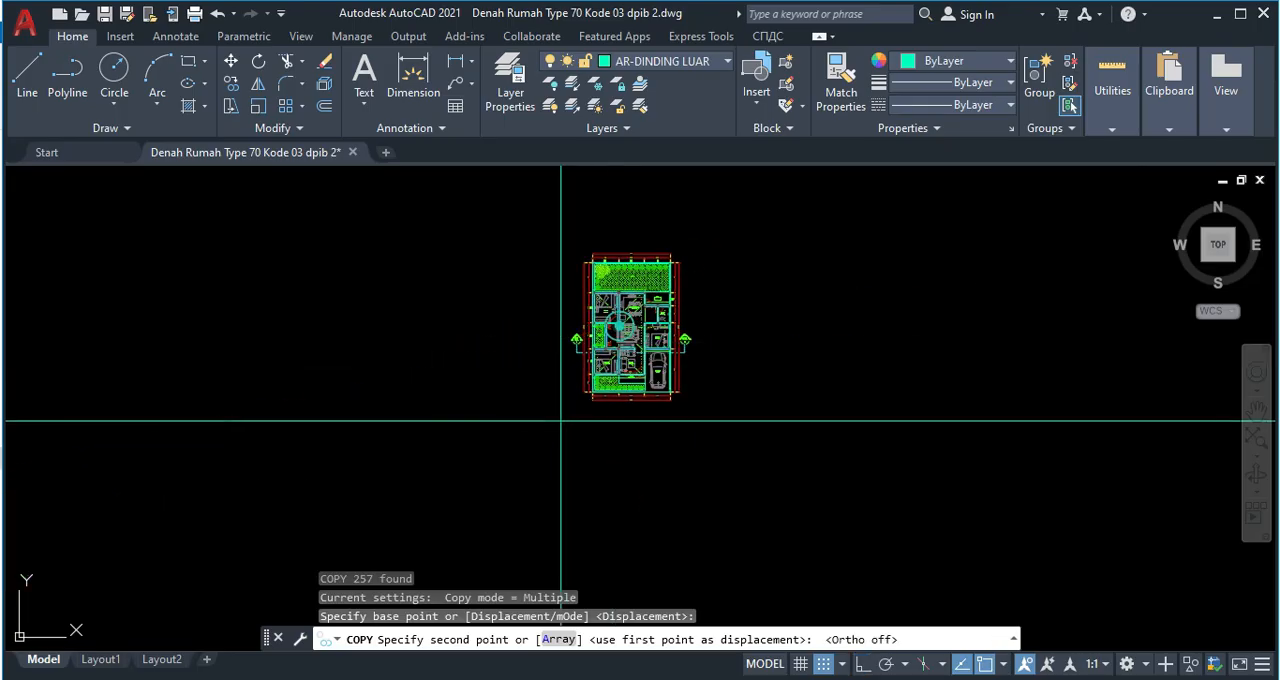
click(629, 318)
key(Escape)
Copy the POTONGAN A-A section without its frame into the lower-left quadrant of the crossing construction lines.
scroll(730, 215, down, 4)
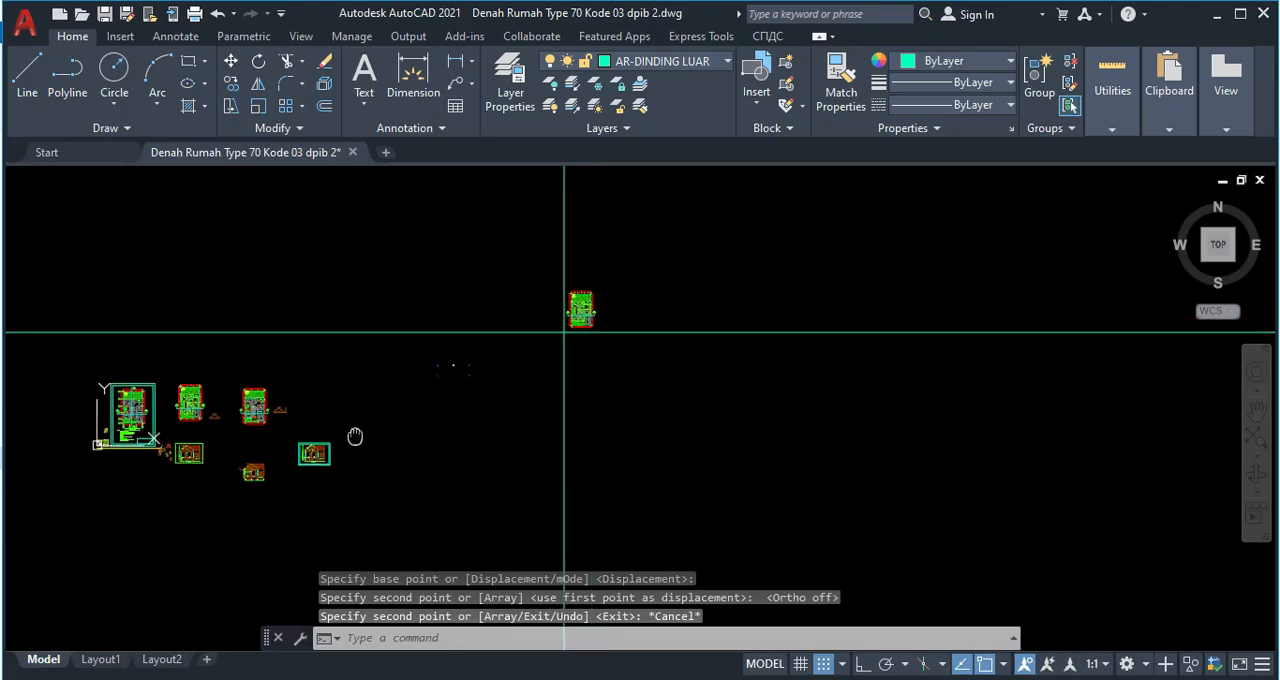
scroll(285, 402, up, 6)
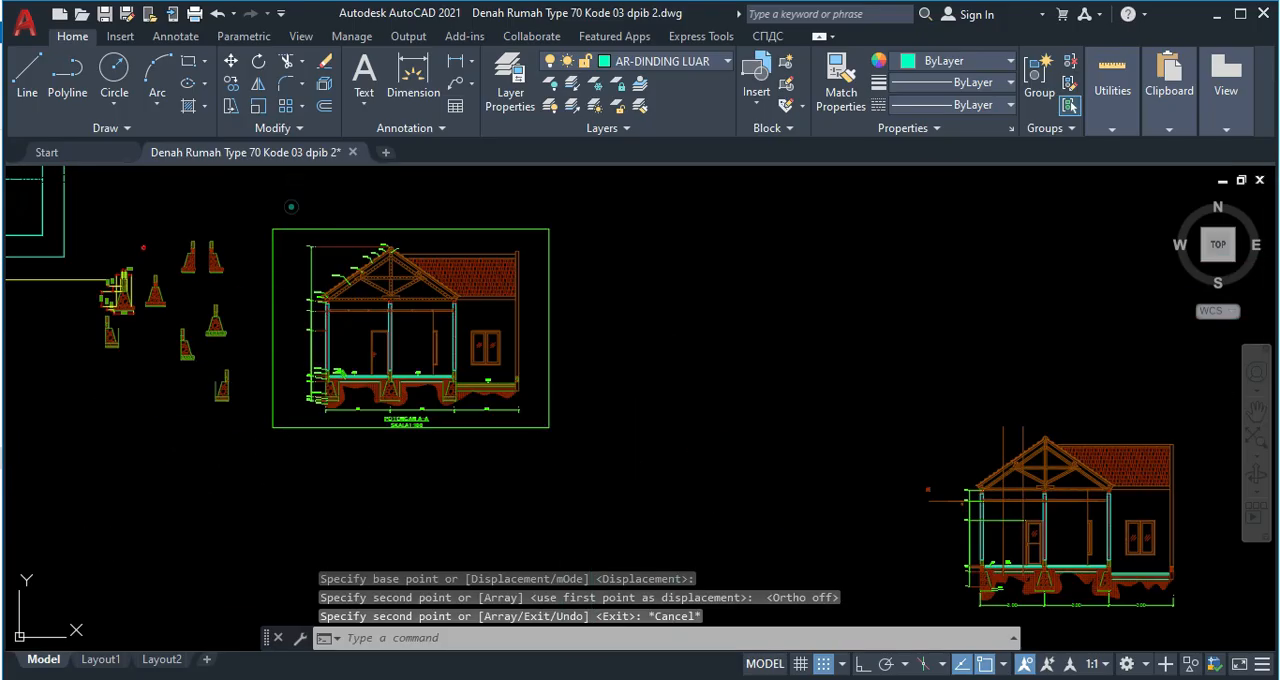
click(292, 207)
click(738, 500)
text(c)
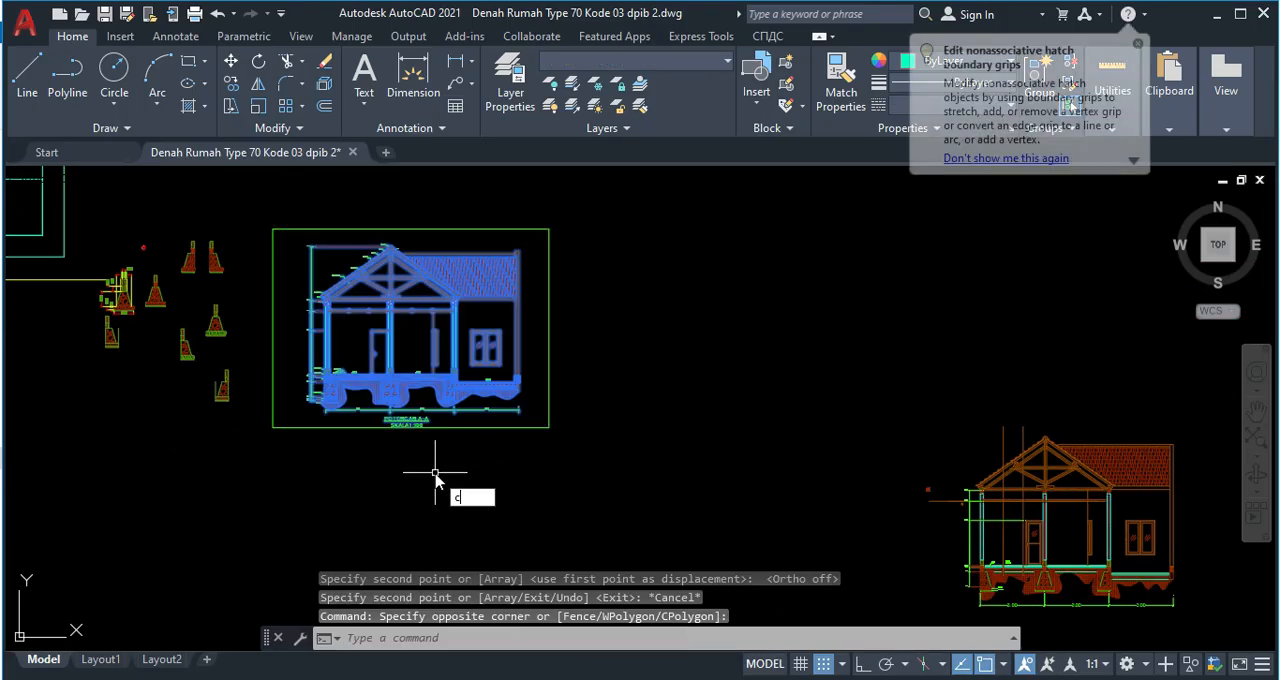
text(o)
key(Return)
click(437, 478)
scroll(819, 296, down, 3)
scroll(817, 298, down, 4)
middle_drag(813, 300, 318, 545)
scroll(755, 387, up, 4)
middle_drag(813, 391, 610, 432)
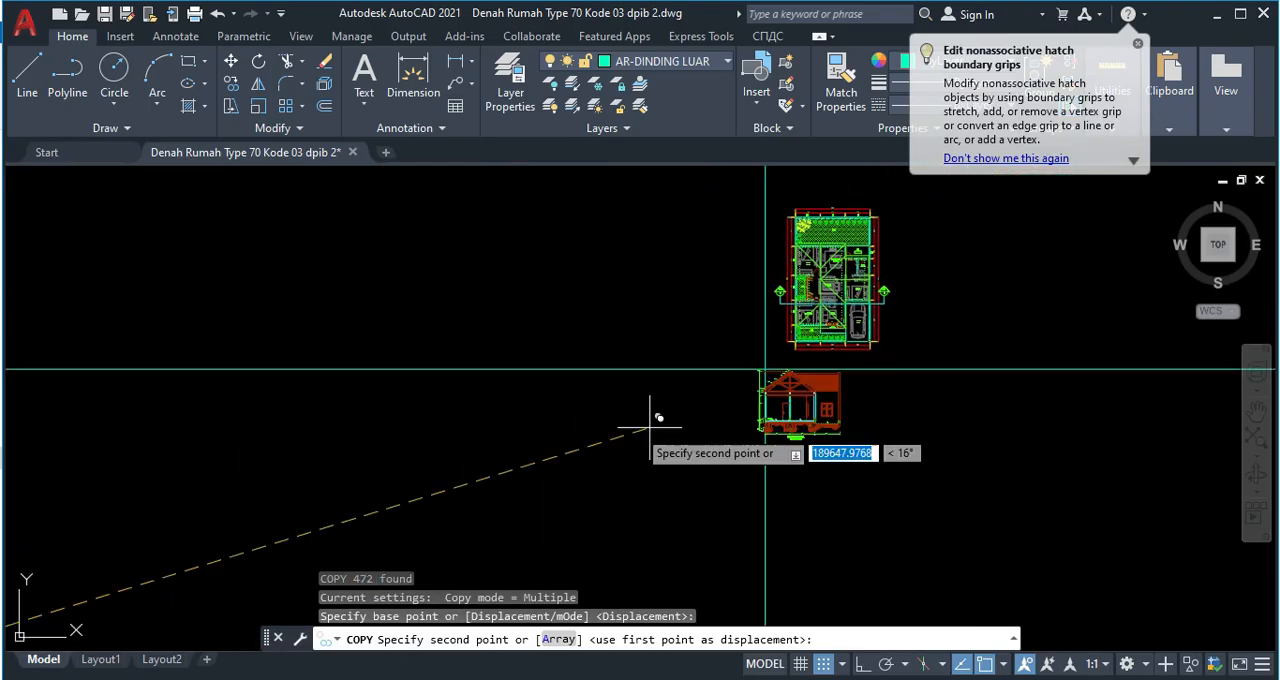
scroll(671, 433, up, 2)
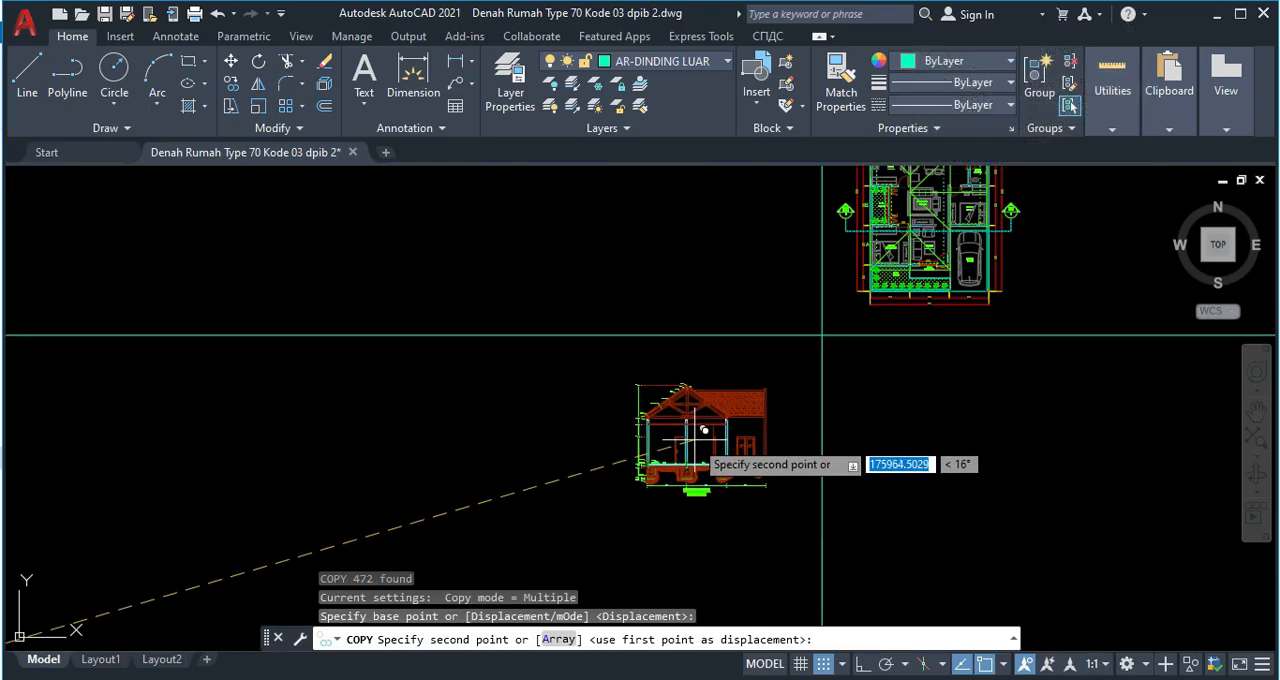
click(706, 430)
key(Escape)
Examine the front walls, terrace and carport of the copied floor plan and the free area beside the copied section.
middle_drag(895, 408, 693, 435)
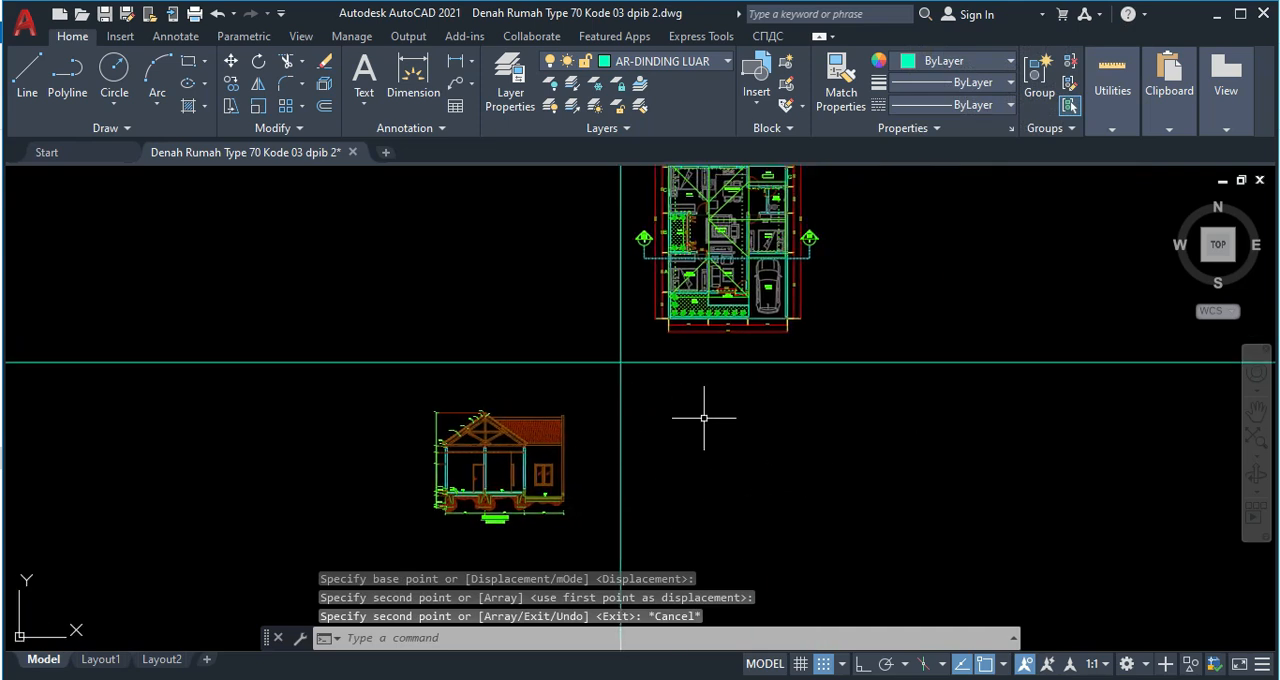
scroll(703, 334, up, 4)
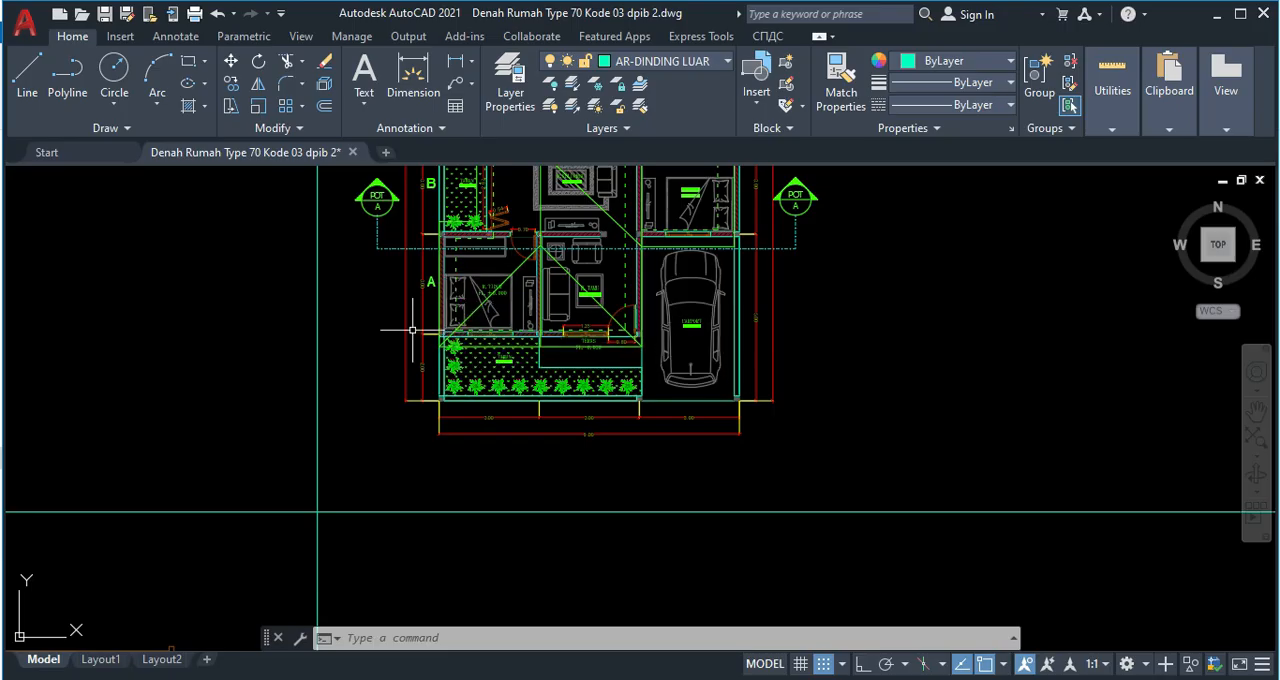
scroll(412, 329, up, 4)
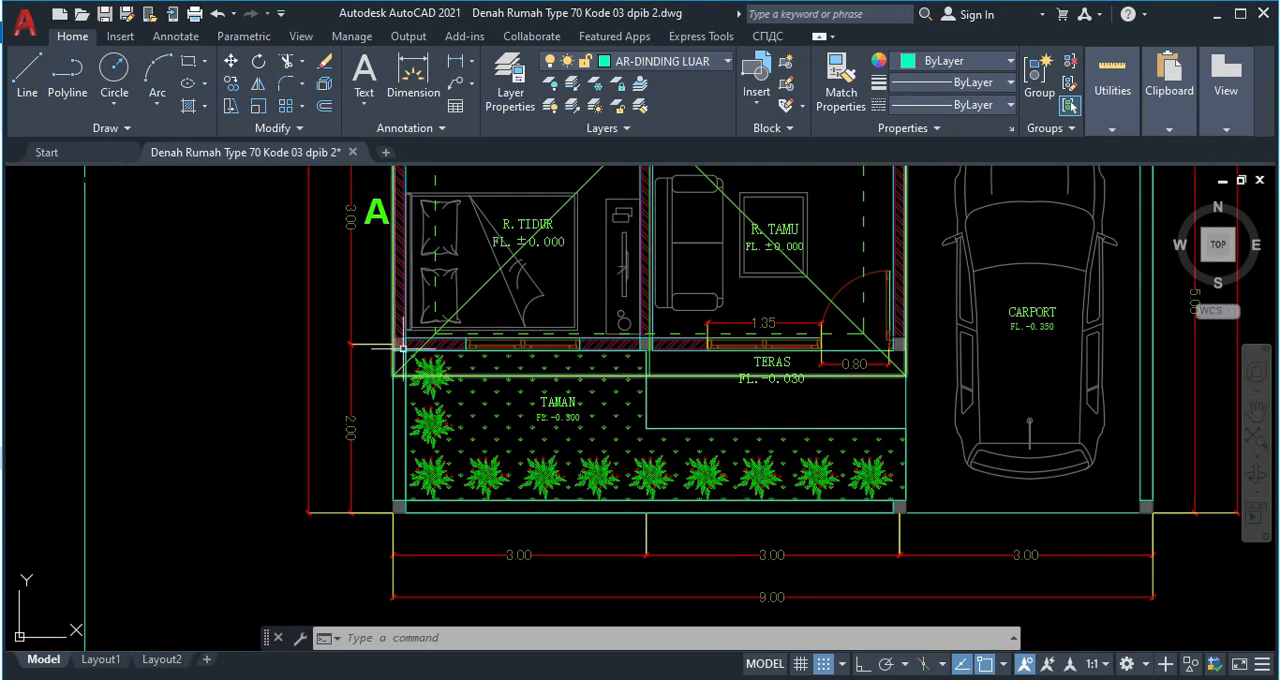
middle_drag(395, 362, 318, 357)
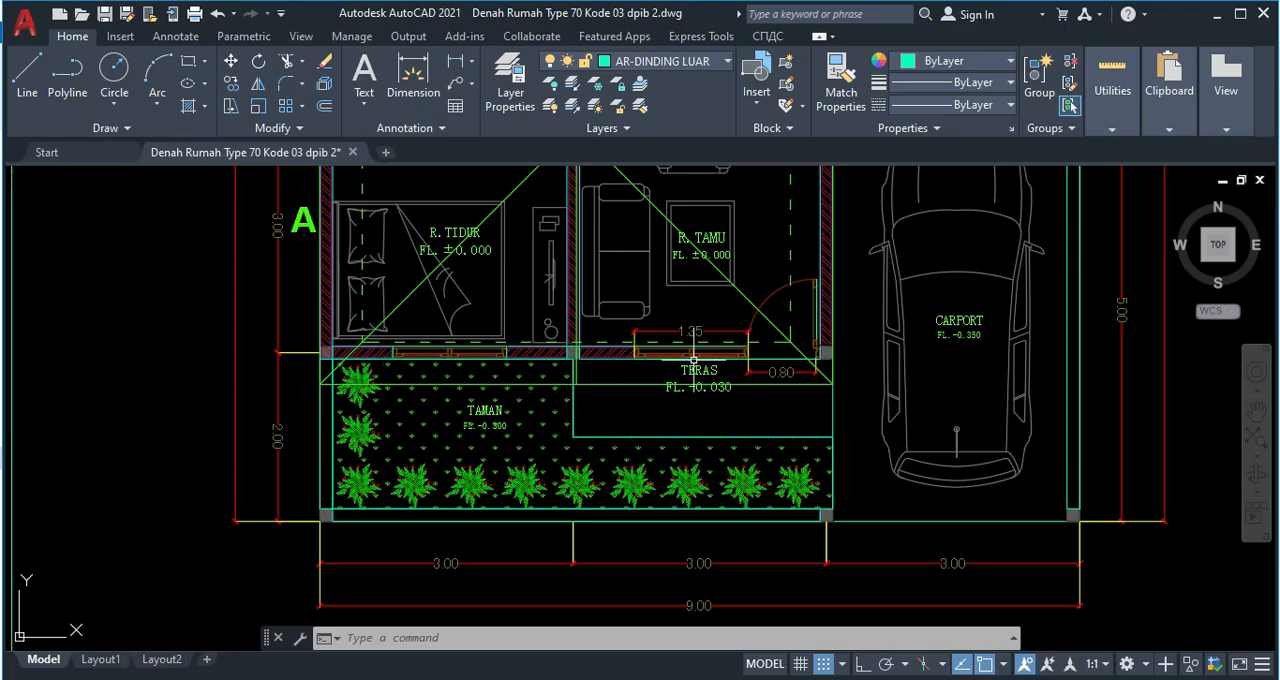
middle_drag(787, 371, 388, 481)
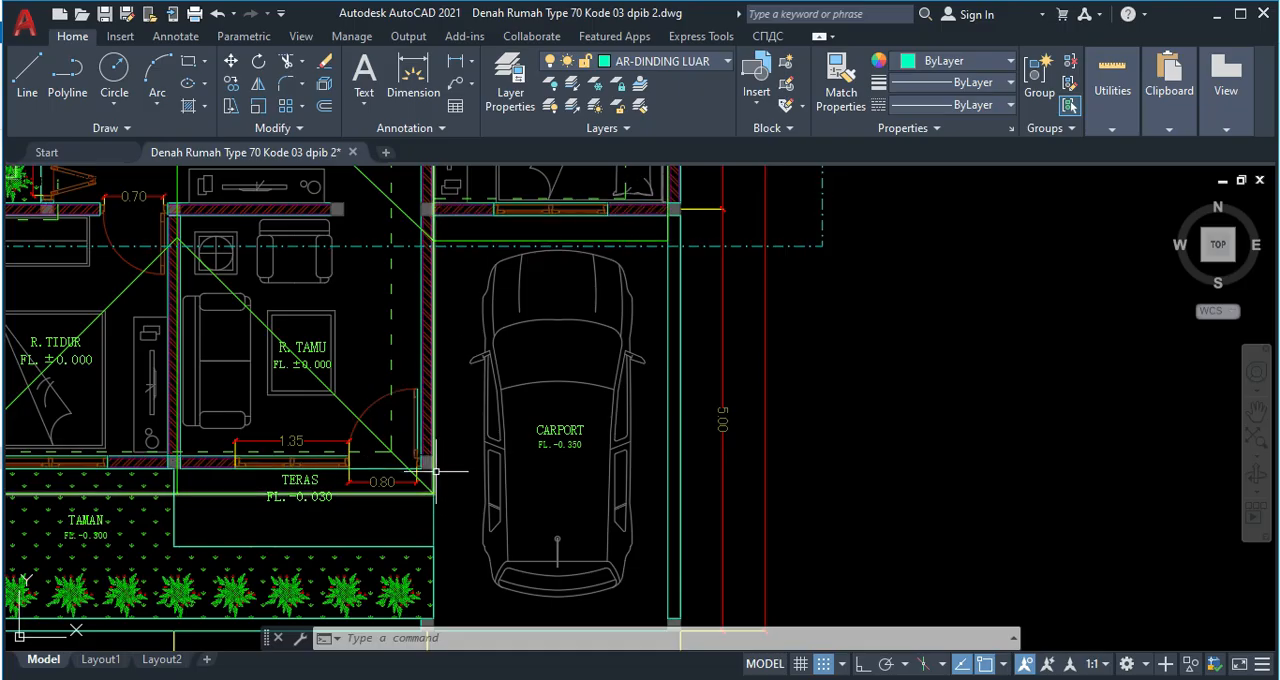
scroll(543, 492, down, 2)
middle_drag(518, 571, 501, 371)
scroll(495, 420, down, 6)
middle_drag(492, 455, 490, 352)
scroll(445, 428, up, 2)
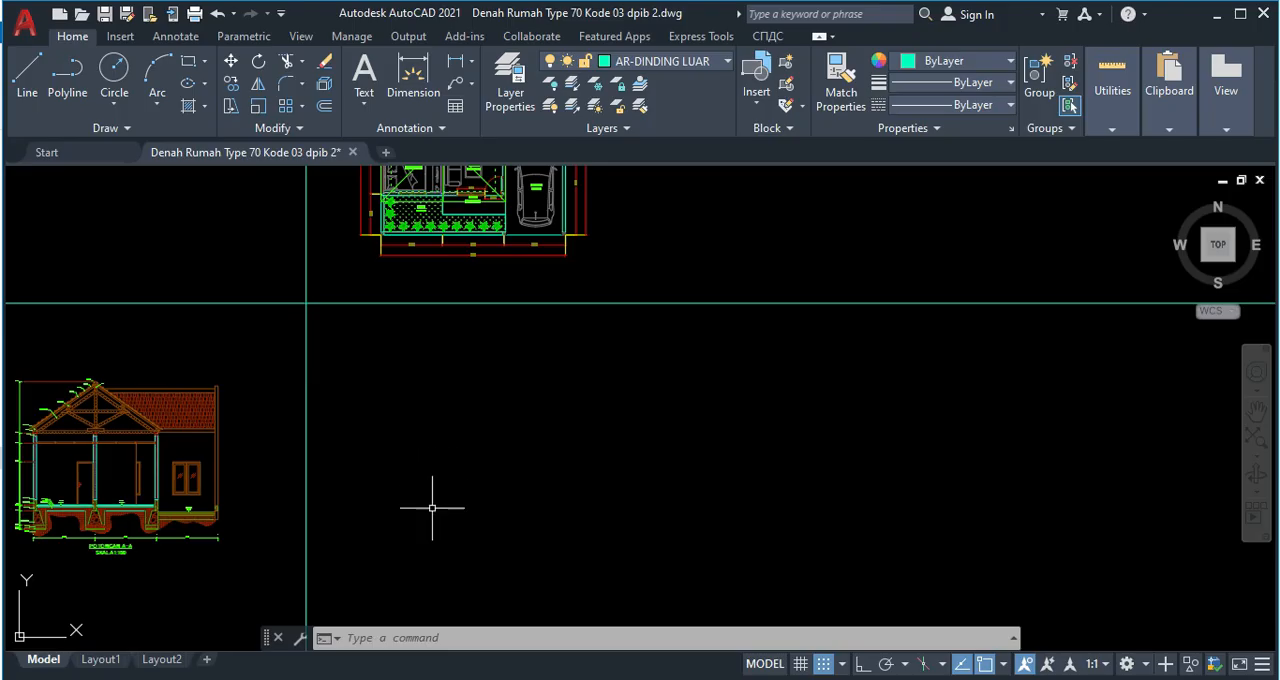
scroll(419, 437, down, 2)
mouse_move(419, 437)
middle_down()
mouse_move(417, 497)
mouse_move(420, 418)
middle_up()
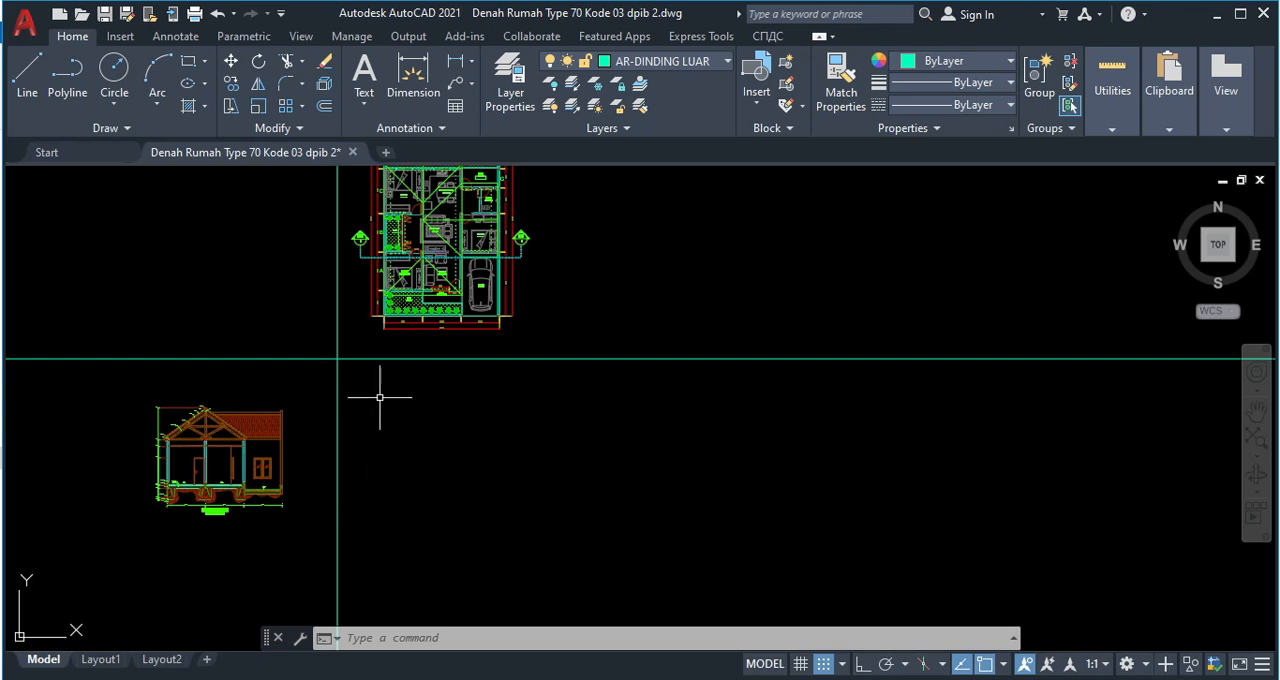
scroll(179, 457, up, 4)
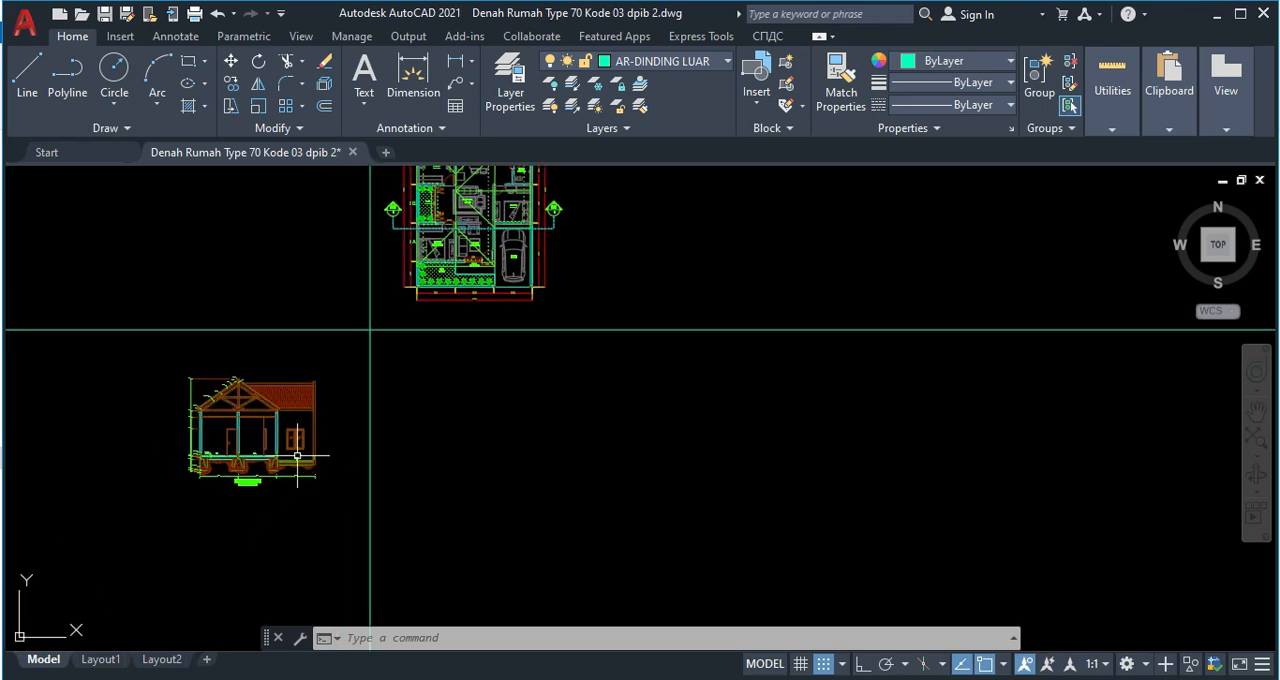
scroll(562, 431, down, 3)
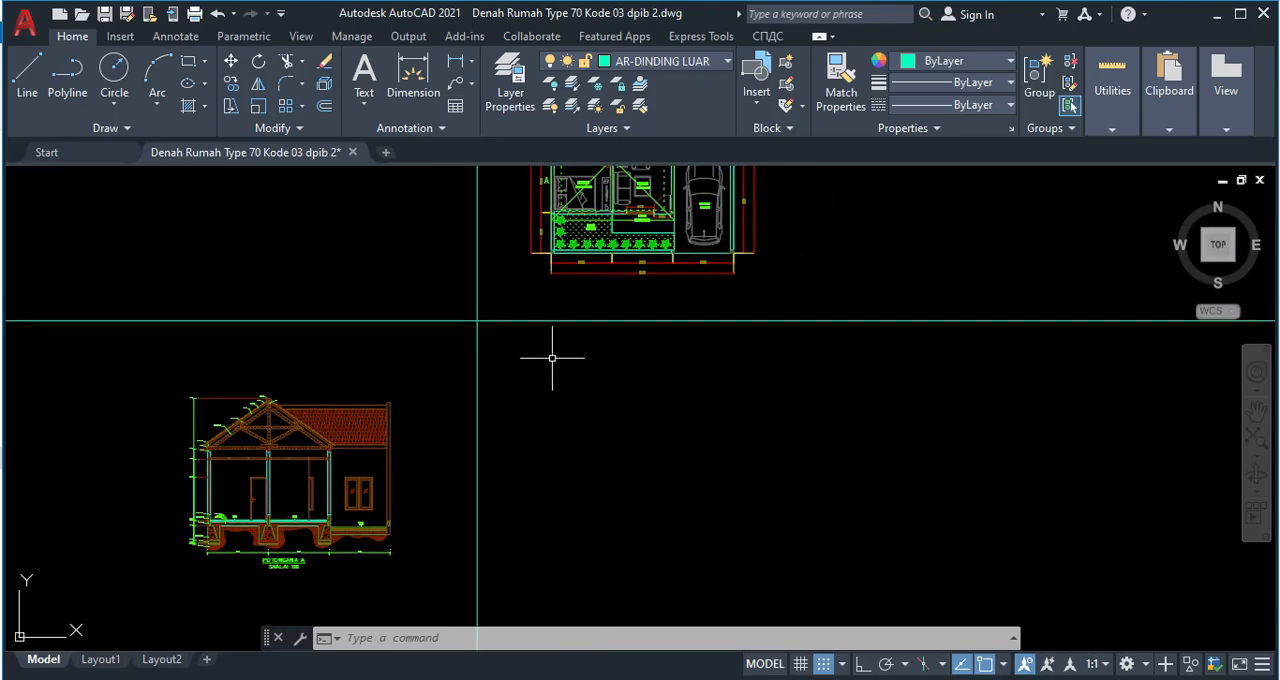
Copy the vertical construction line from the crossing point to the outer left corner of the plan's front bedroom wall.
click(514, 446)
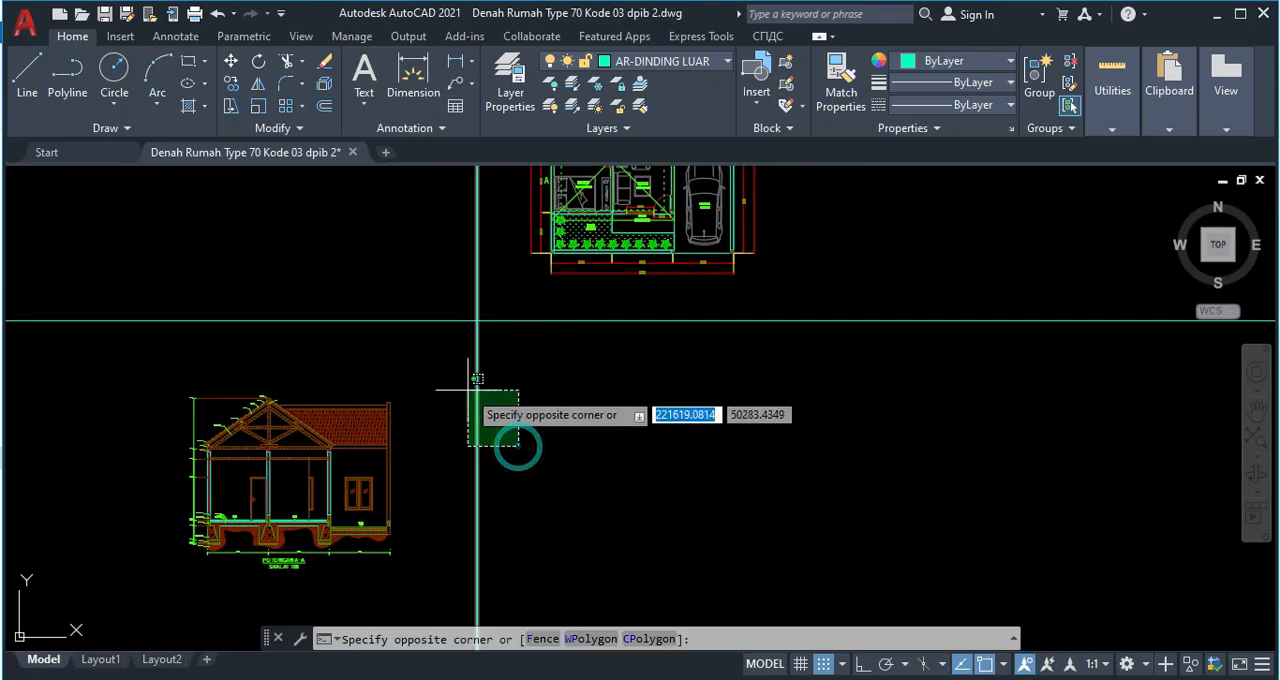
click(468, 392)
key(Return)
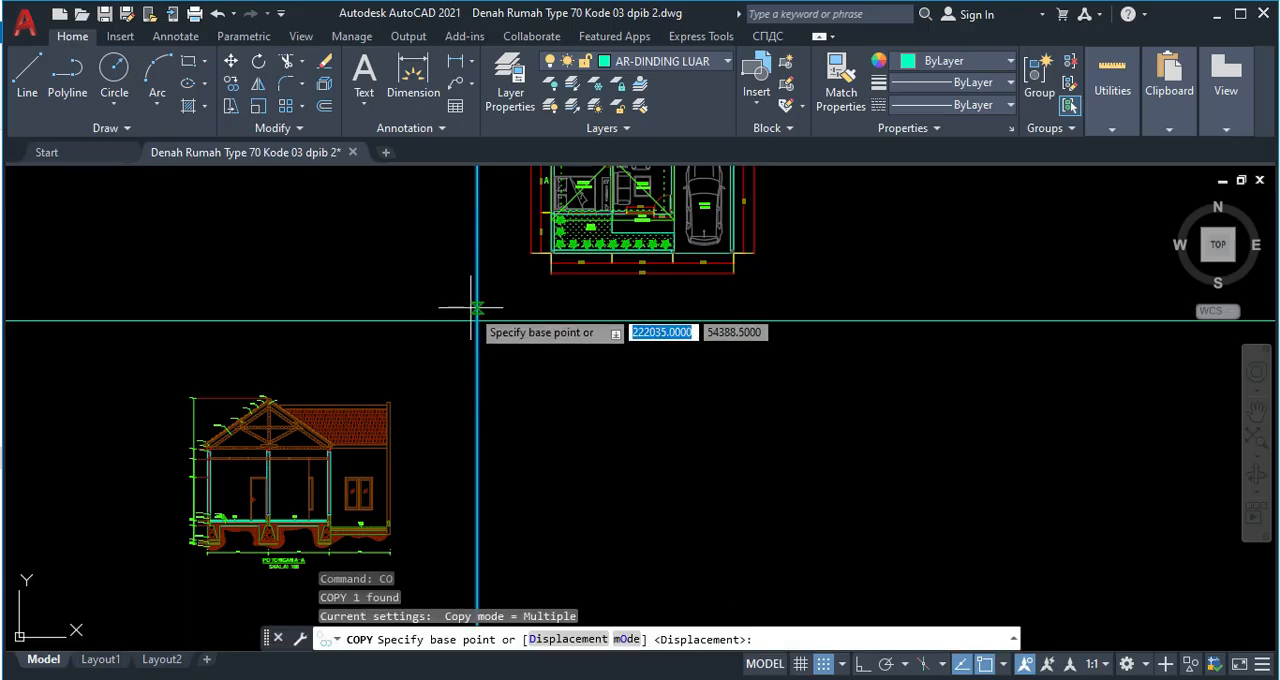
click(477, 320)
scroll(548, 248, up, 6)
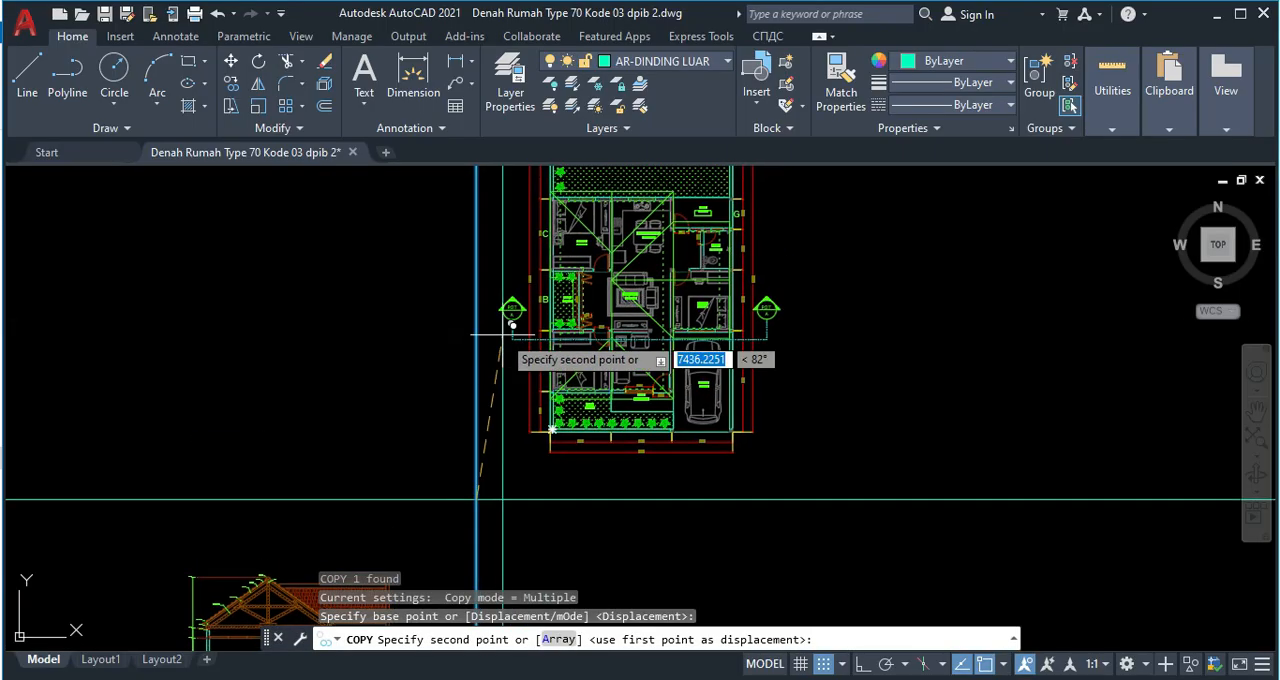
scroll(545, 318, up, 3)
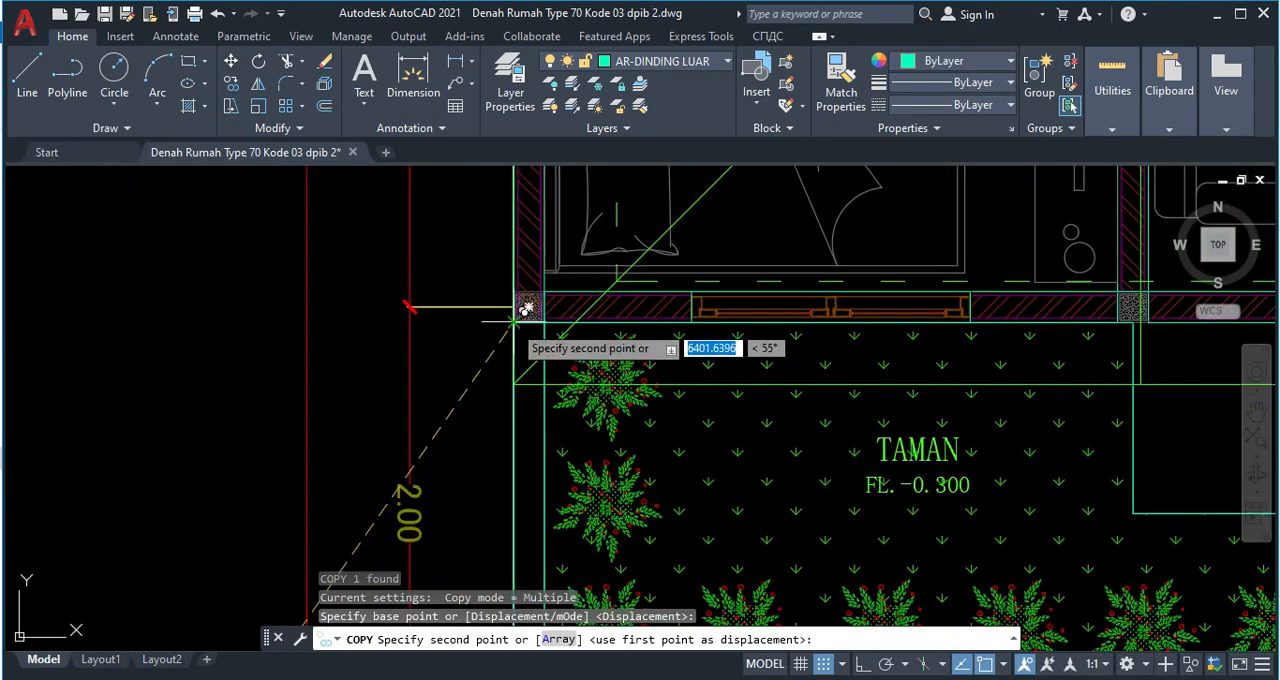
scroll(514, 318, down, 7)
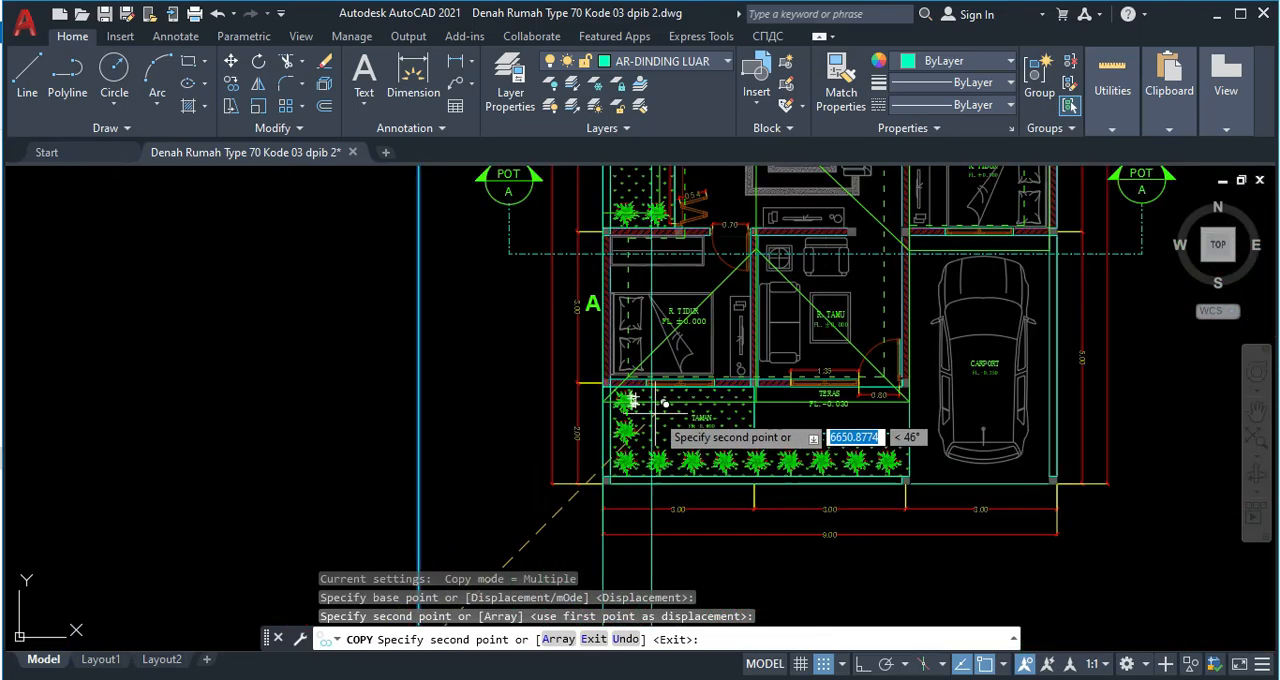
Place further copies of the vertical line at the wall corner between terrace and carport and at both faces of the carport-side outer wall.
scroll(627, 323, up, 4)
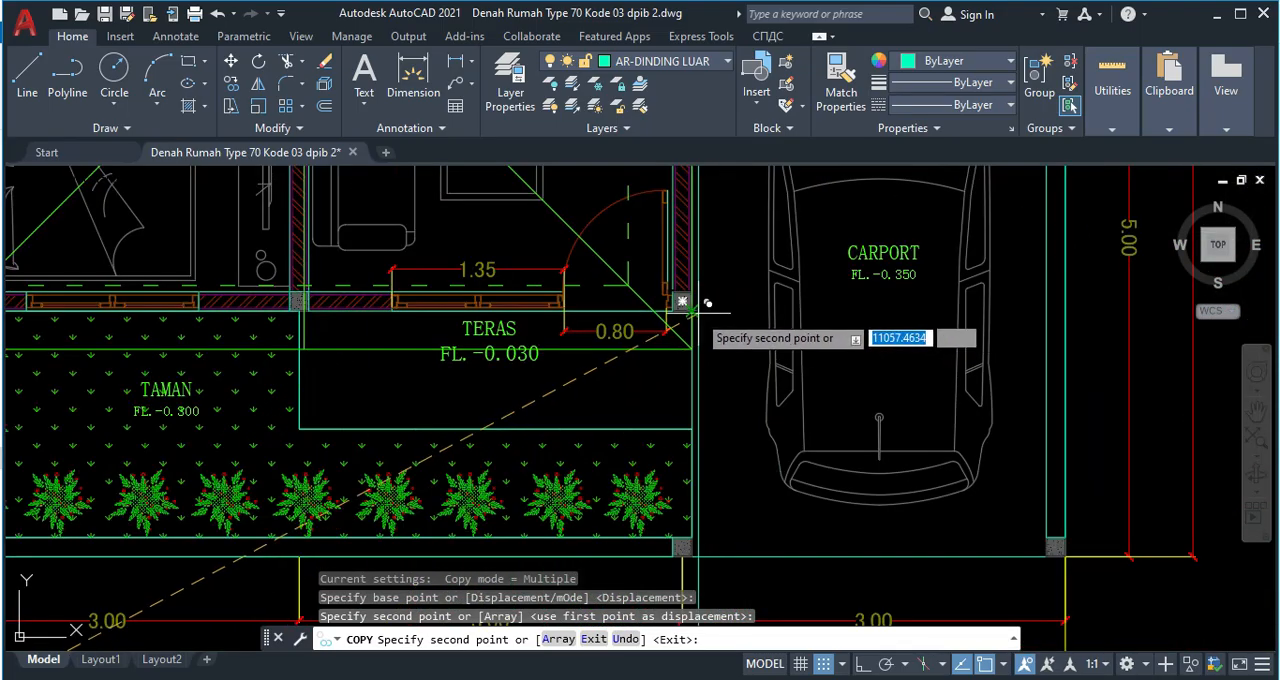
scroll(690, 311, down, 4)
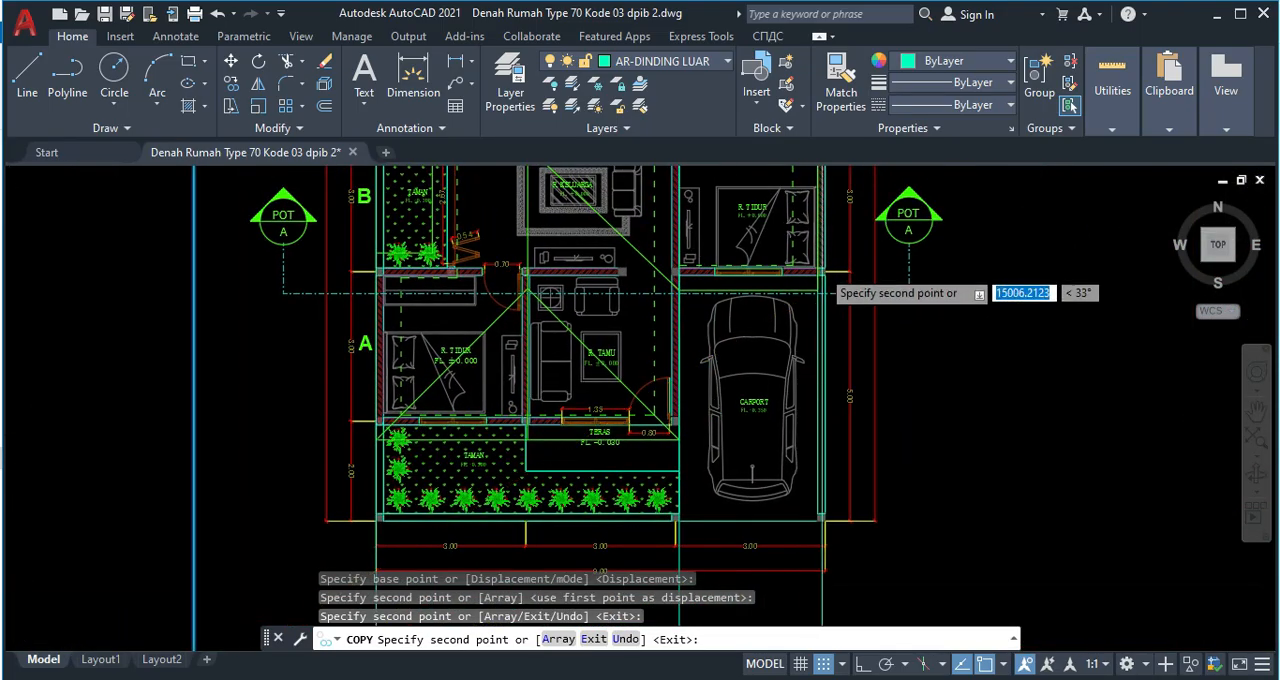
scroll(822, 278, up, 5)
click(820, 292)
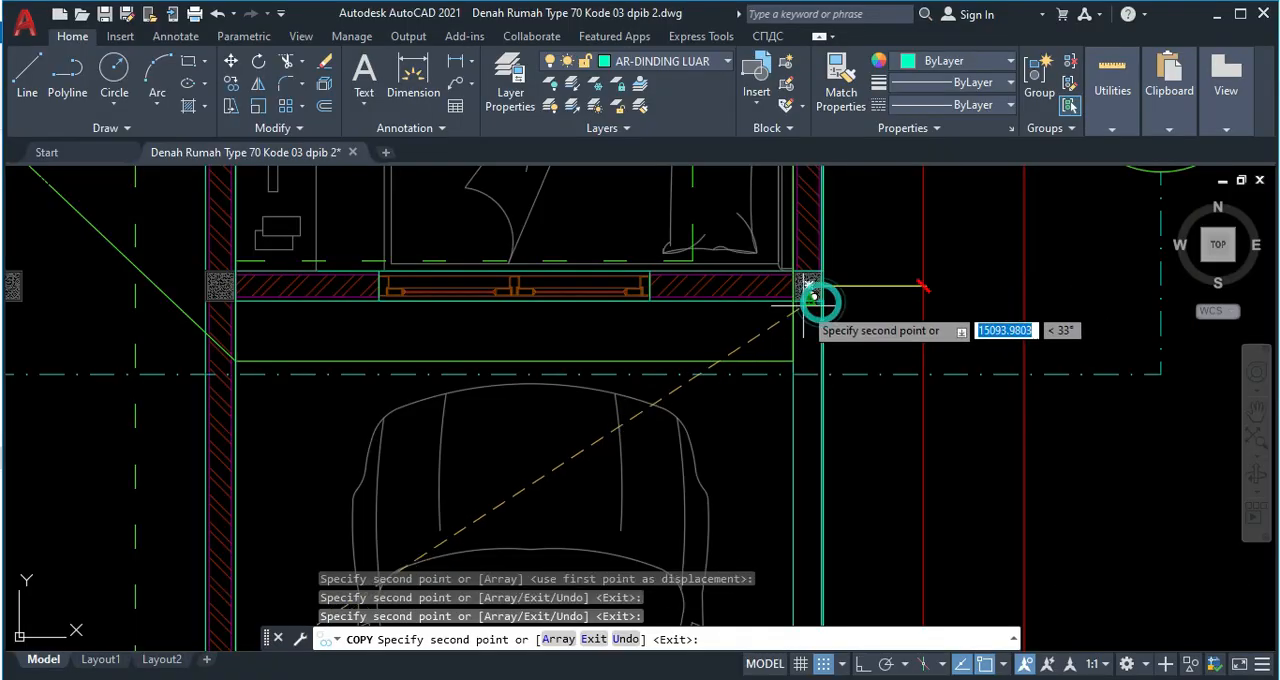
click(793, 300)
scroll(688, 427, down, 4)
Place another copy of the vertical line on the inner face of the front bedroom's left outer wall.
middle_drag(680, 460, 671, 260)
middle_drag(572, 428, 892, 266)
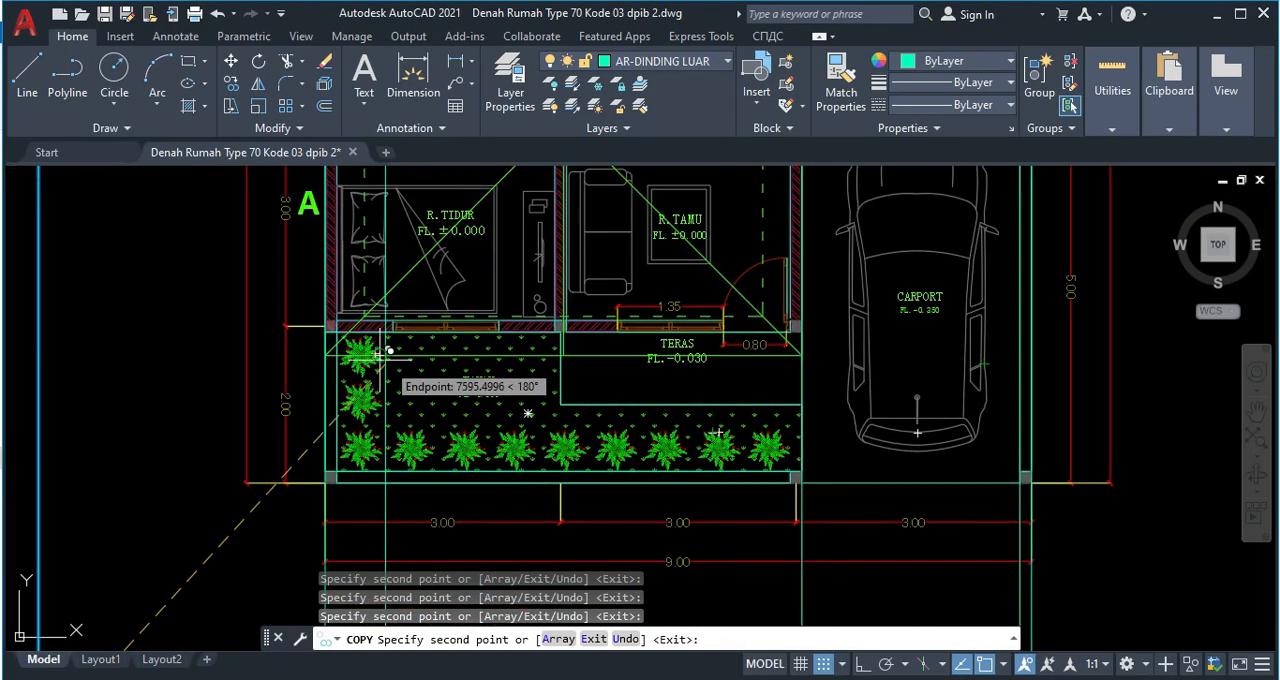
scroll(368, 362, up, 6)
click(278, 327)
scroll(441, 425, down, 3)
middle_drag(497, 454, 397, 203)
Examine the projected wall lines and the front wall between garden and terrace for missing edges, and end the copying.
scroll(442, 268, down, 6)
middle_drag(523, 354, 419, 90)
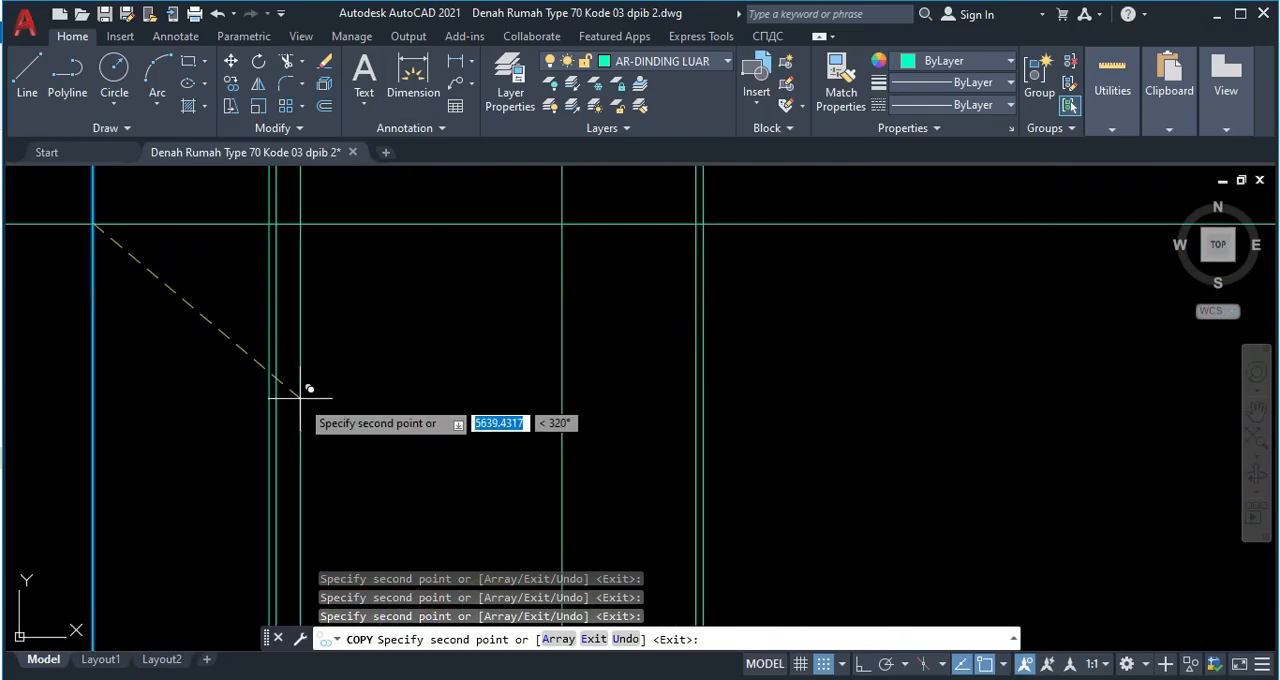
middle_drag(388, 195, 444, 370)
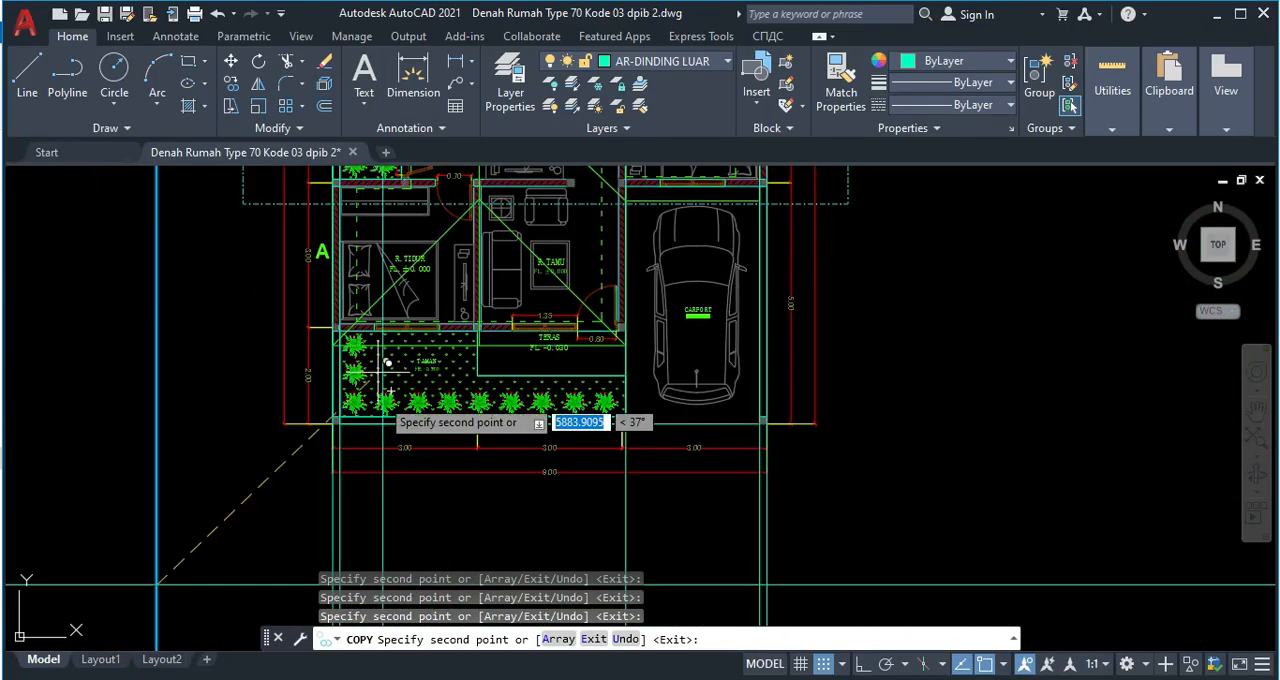
middle_drag(443, 215, 475, 370)
middle_drag(403, 424, 409, 288)
scroll(398, 365, up, 2)
middle_drag(406, 353, 432, 308)
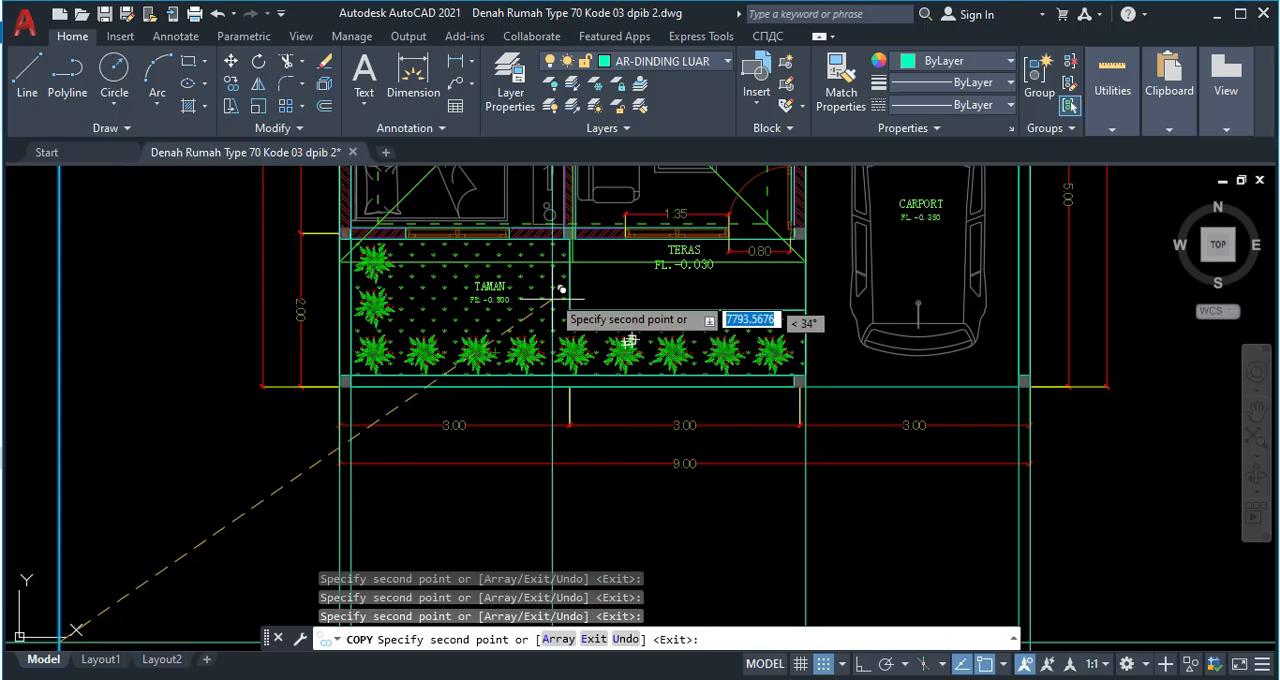
scroll(563, 296, up, 4)
scroll(582, 240, down, 4)
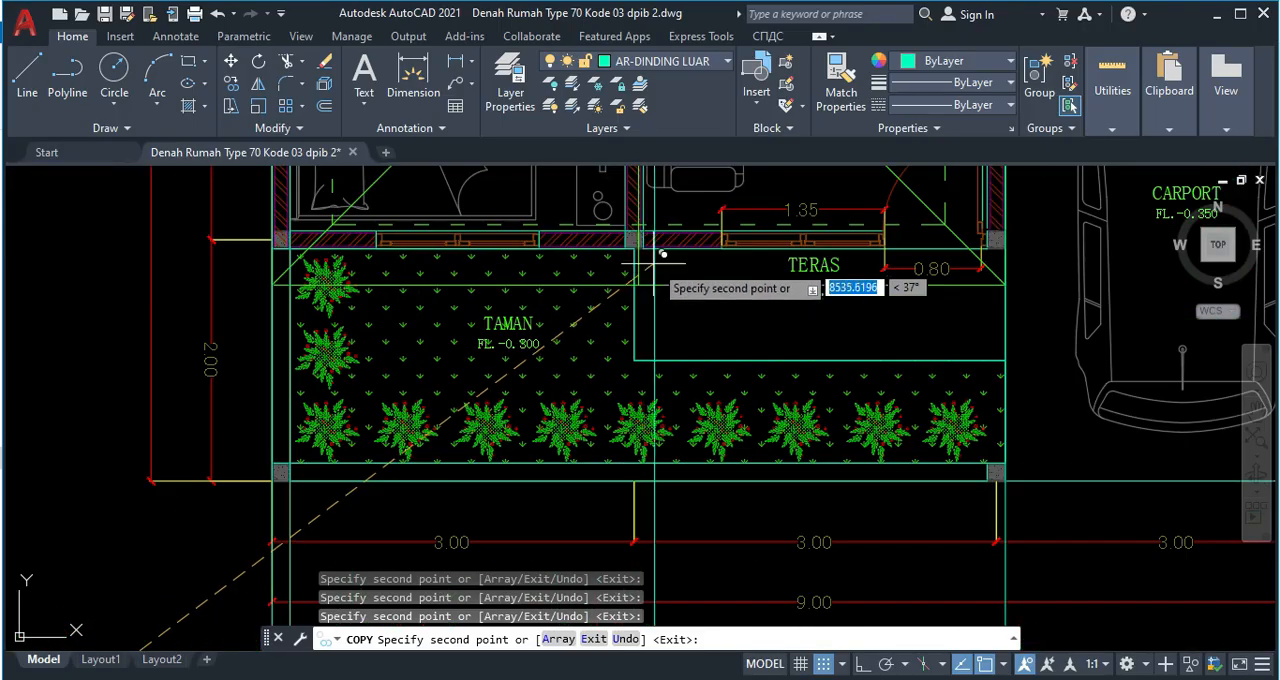
scroll(640, 258, up, 4)
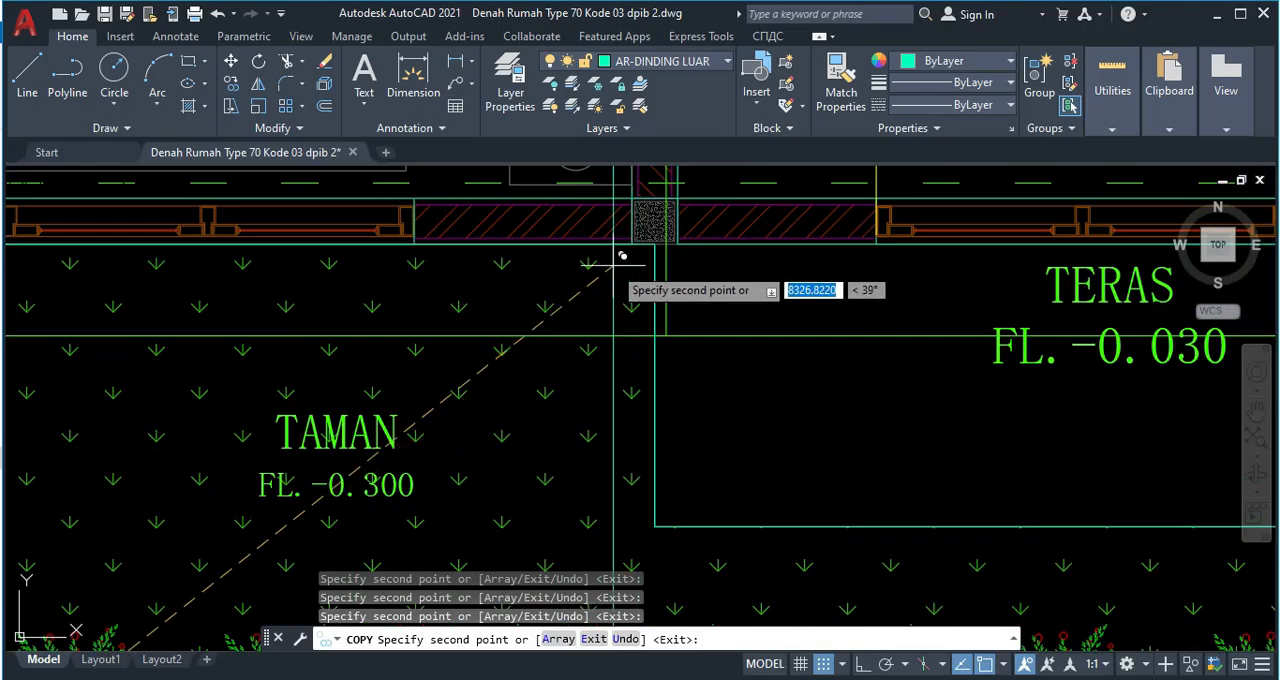
scroll(646, 254, down, 2)
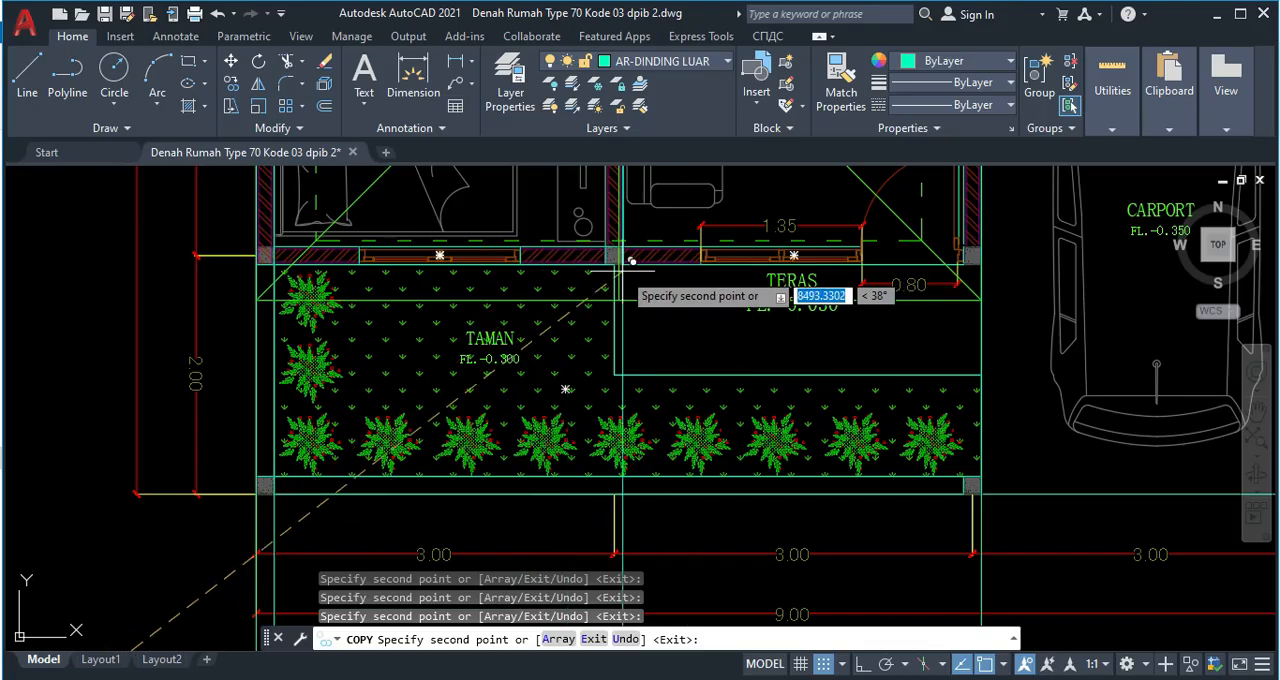
scroll(612, 265, up, 2)
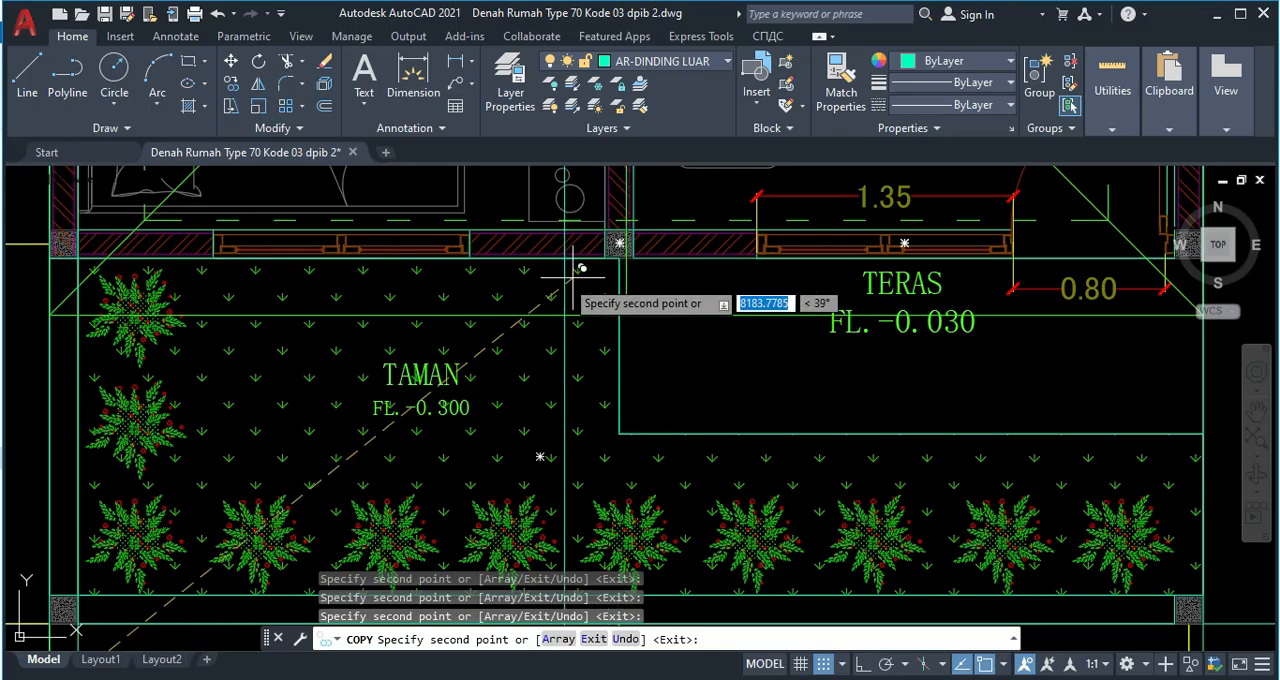
scroll(736, 297, down, 2)
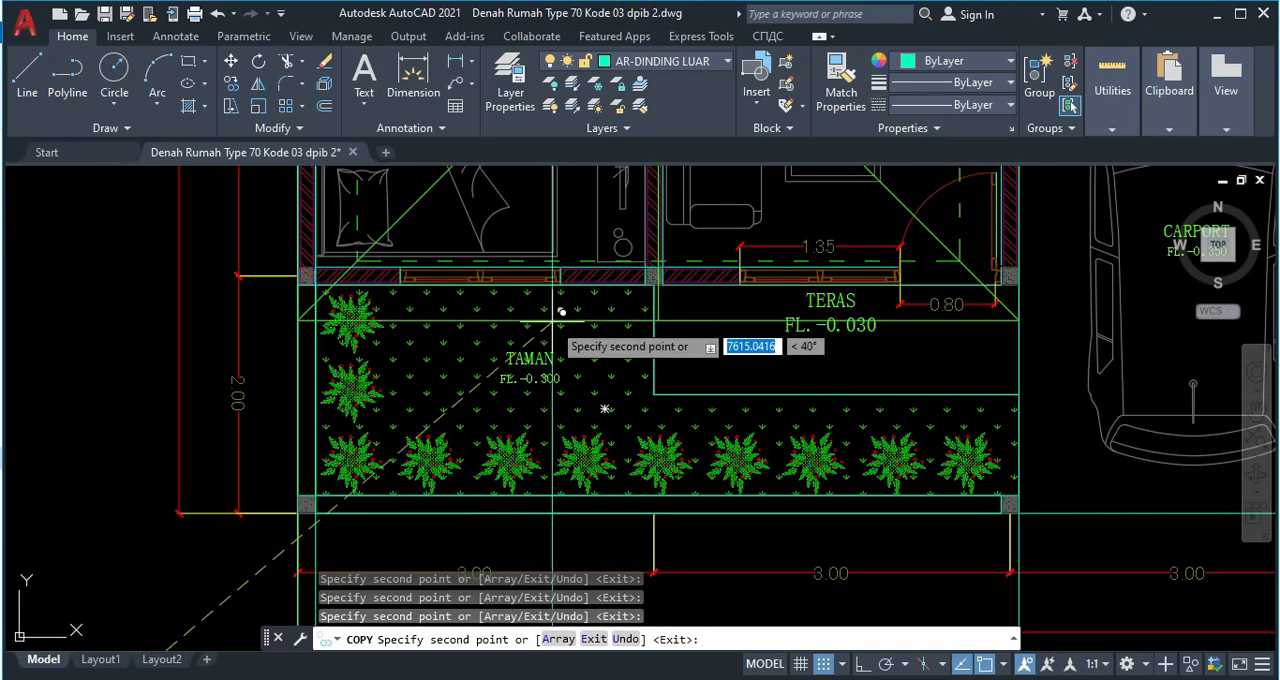
scroll(780, 330, down, 3)
scroll(788, 334, down, 1)
scroll(793, 385, down, 2)
middle_drag(793, 386, 742, 181)
scroll(735, 325, up, 1)
key(Escape)
Copy the horizontal construction line from the crossing point down to the finished floor level of R.TAMU in section A-A.
middle_drag(709, 337, 686, 264)
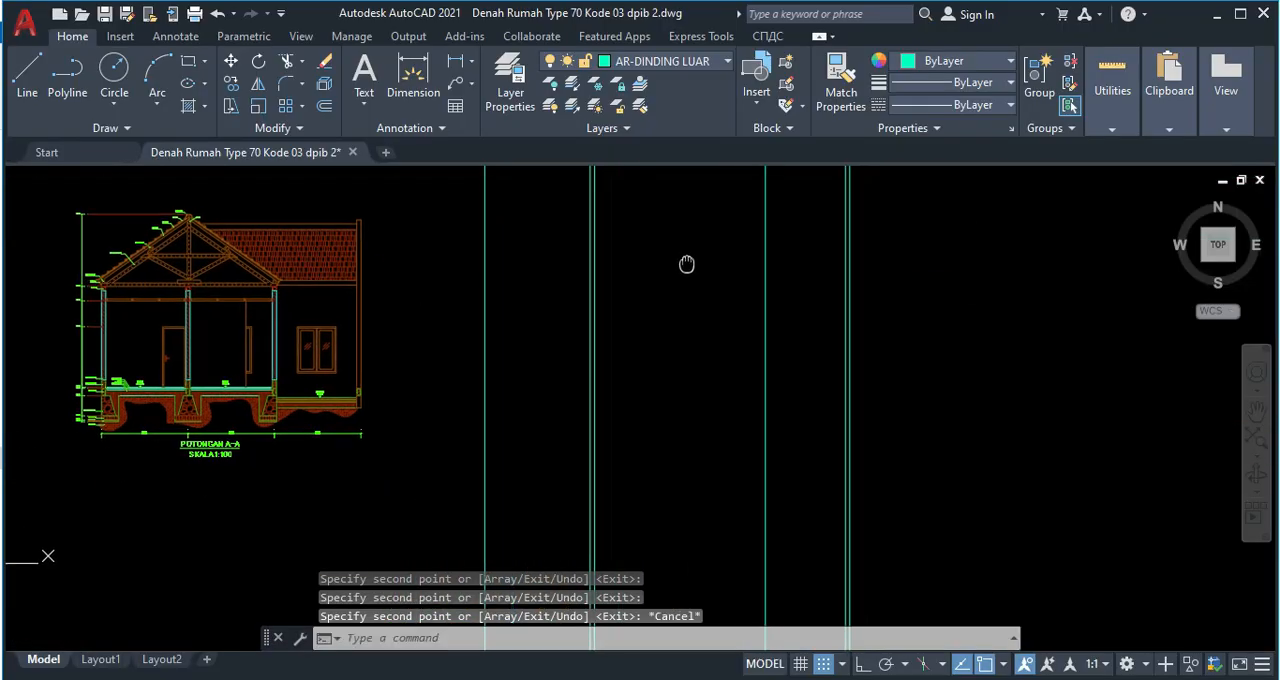
middle_drag(388, 284, 432, 487)
click(443, 347)
click(427, 272)
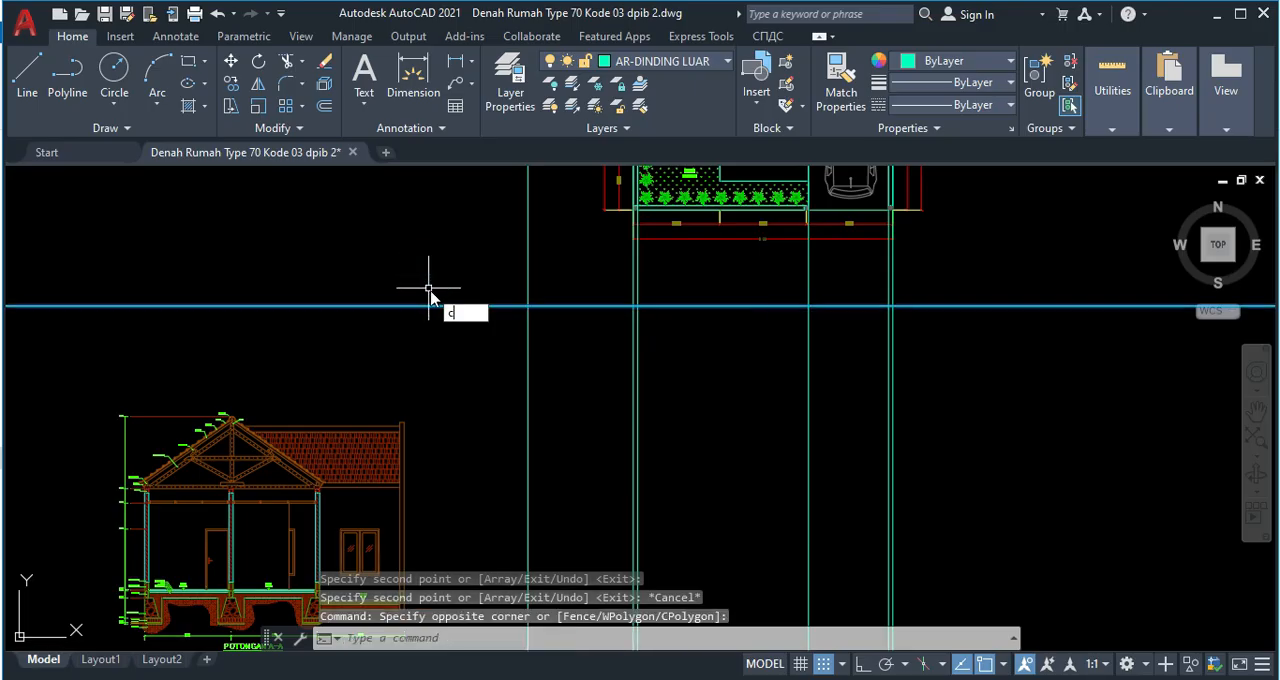
text(co)
key(Return)
click(528, 306)
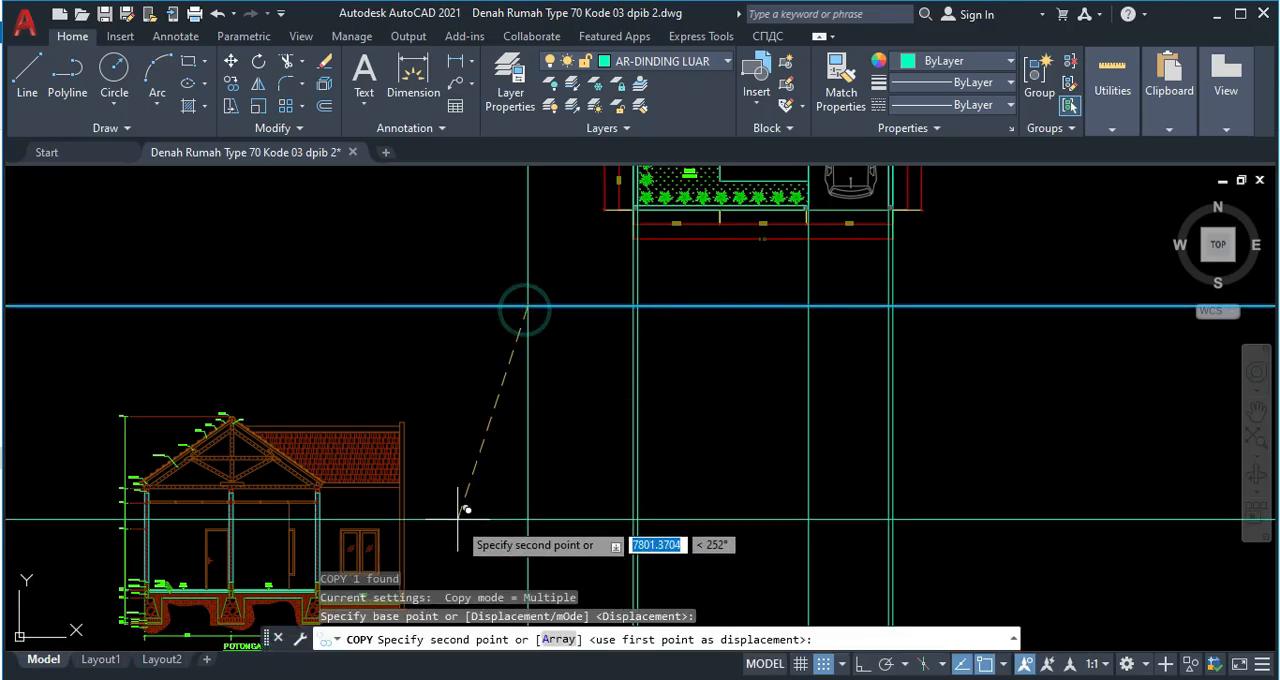
scroll(289, 375, up, 5)
scroll(289, 375, up, 5)
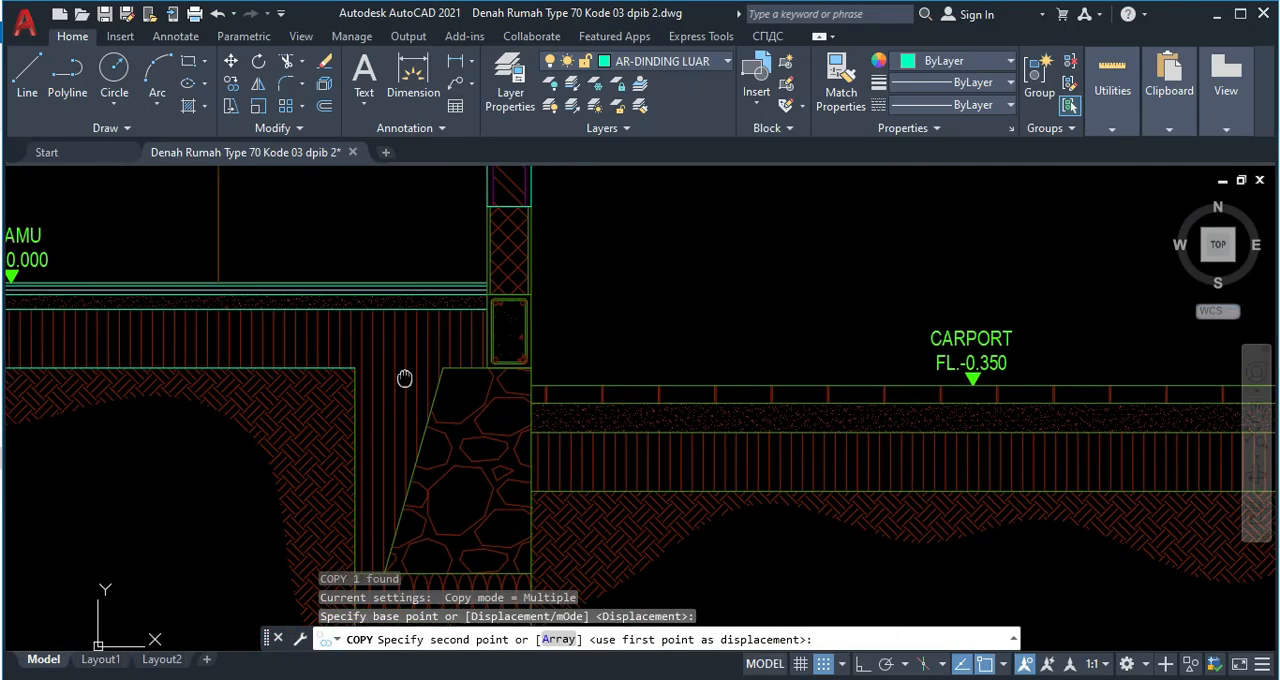
scroll(540, 350, up, 4)
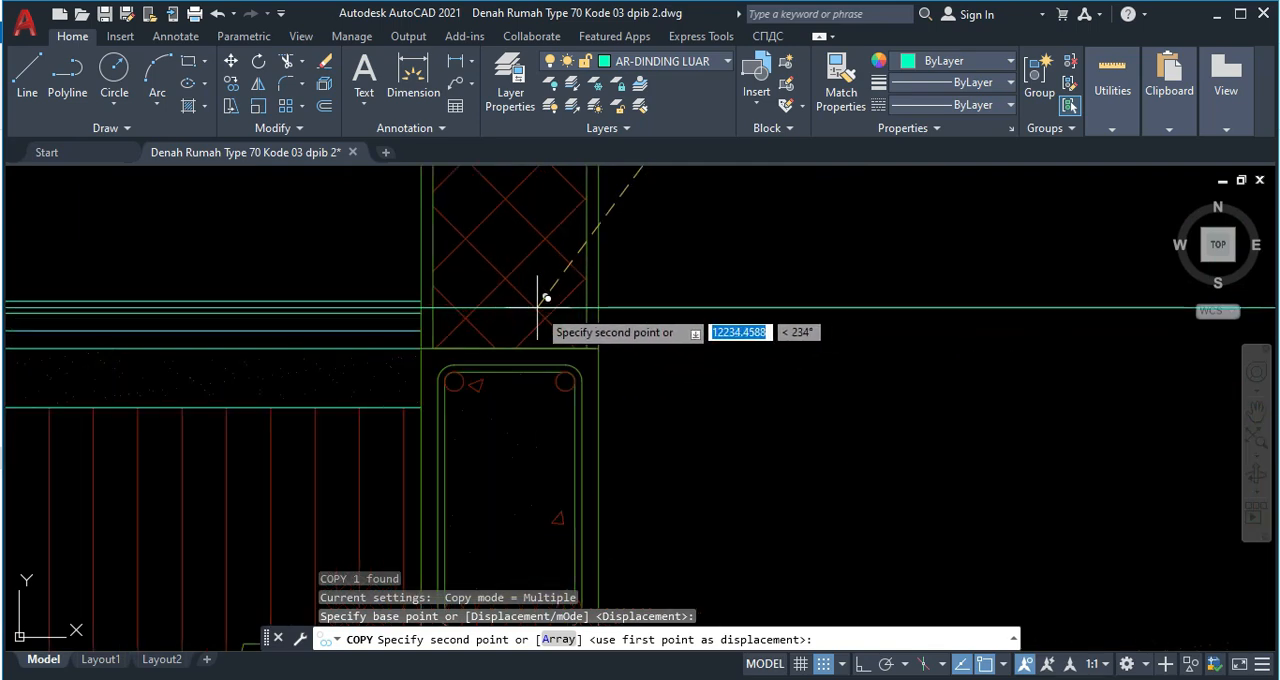
click(432, 290)
Examine the R.TAMU and CARPORT floor levels in the section against the copied horizontal line, and end the copying.
scroll(494, 358, down, 5)
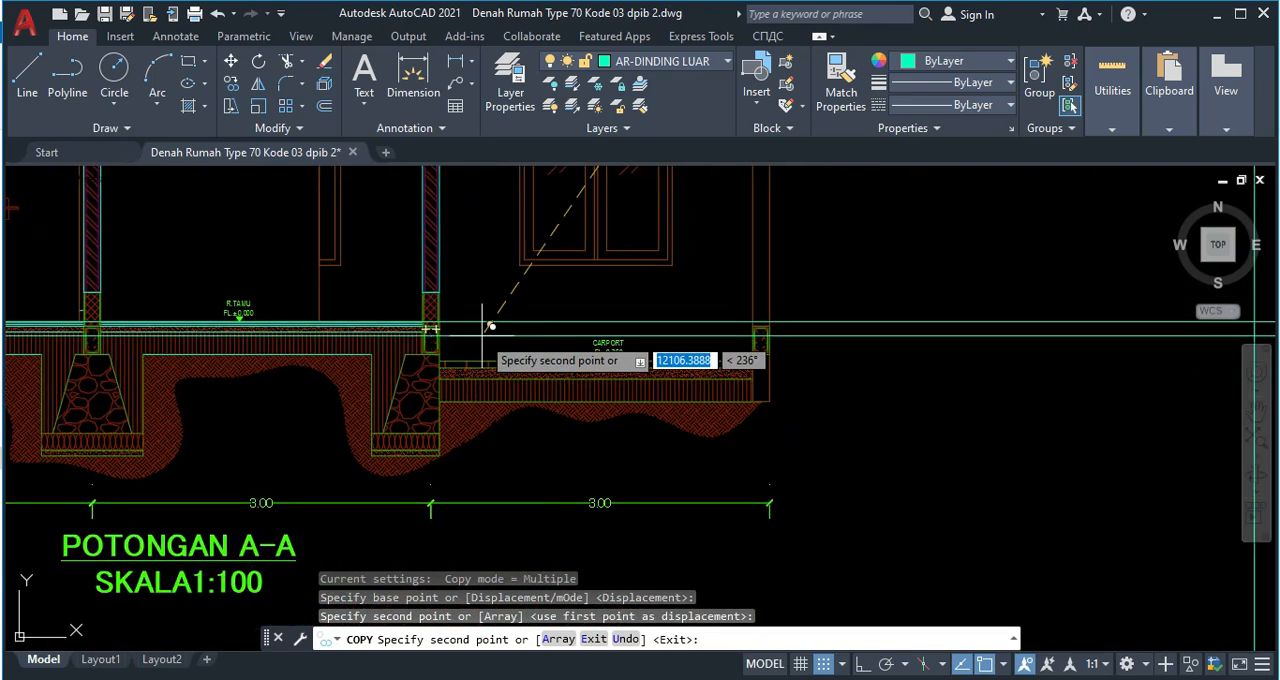
scroll(708, 404, down, 4)
scroll(680, 390, up, 2)
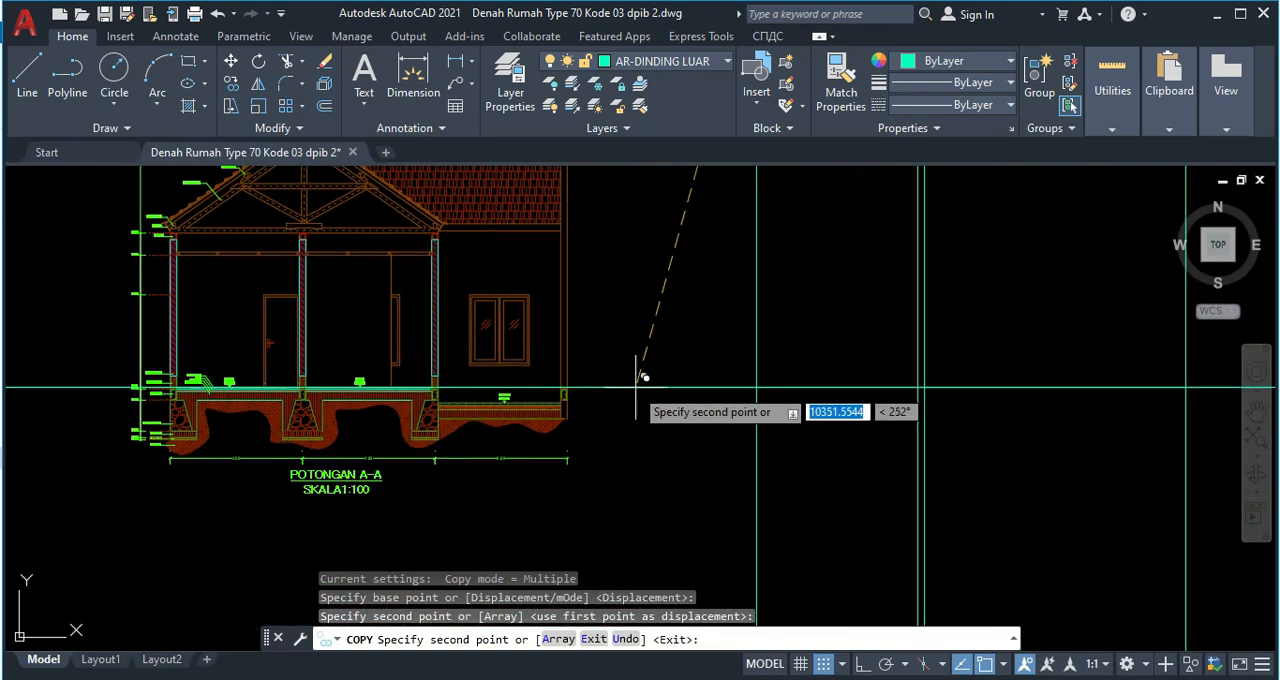
scroll(586, 400, up, 2)
scroll(300, 388, up, 4)
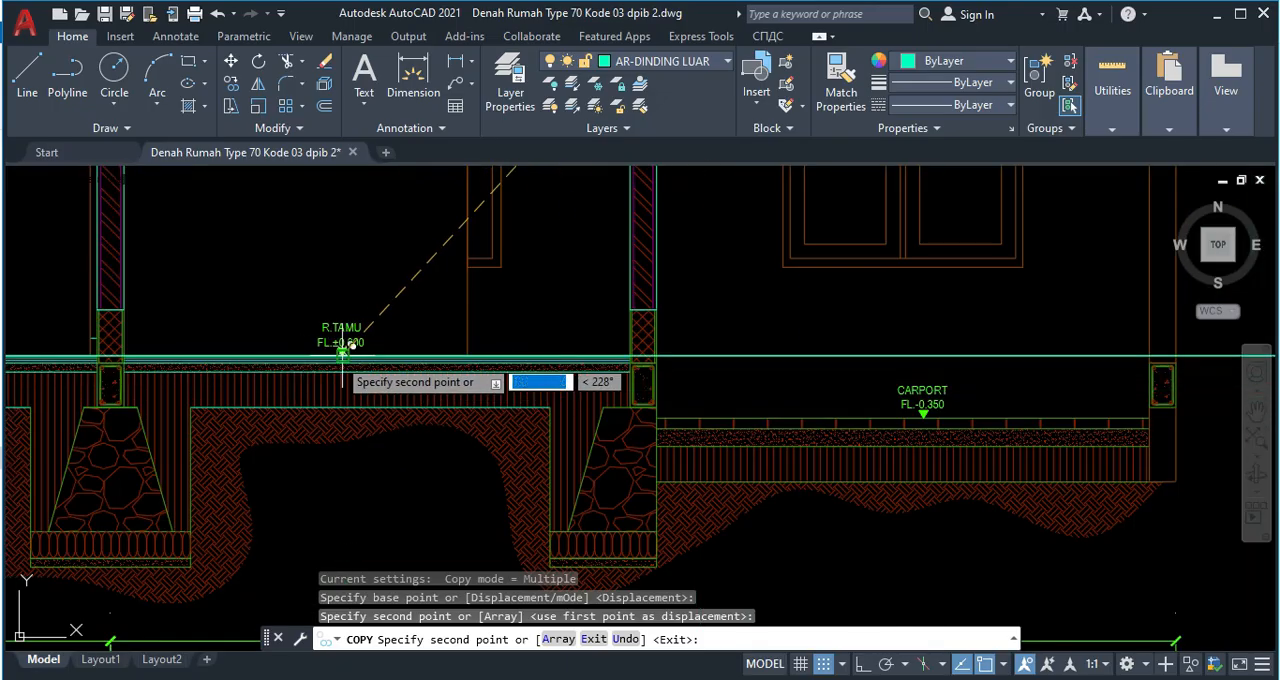
scroll(450, 405, down, 4)
scroll(450, 405, down, 6)
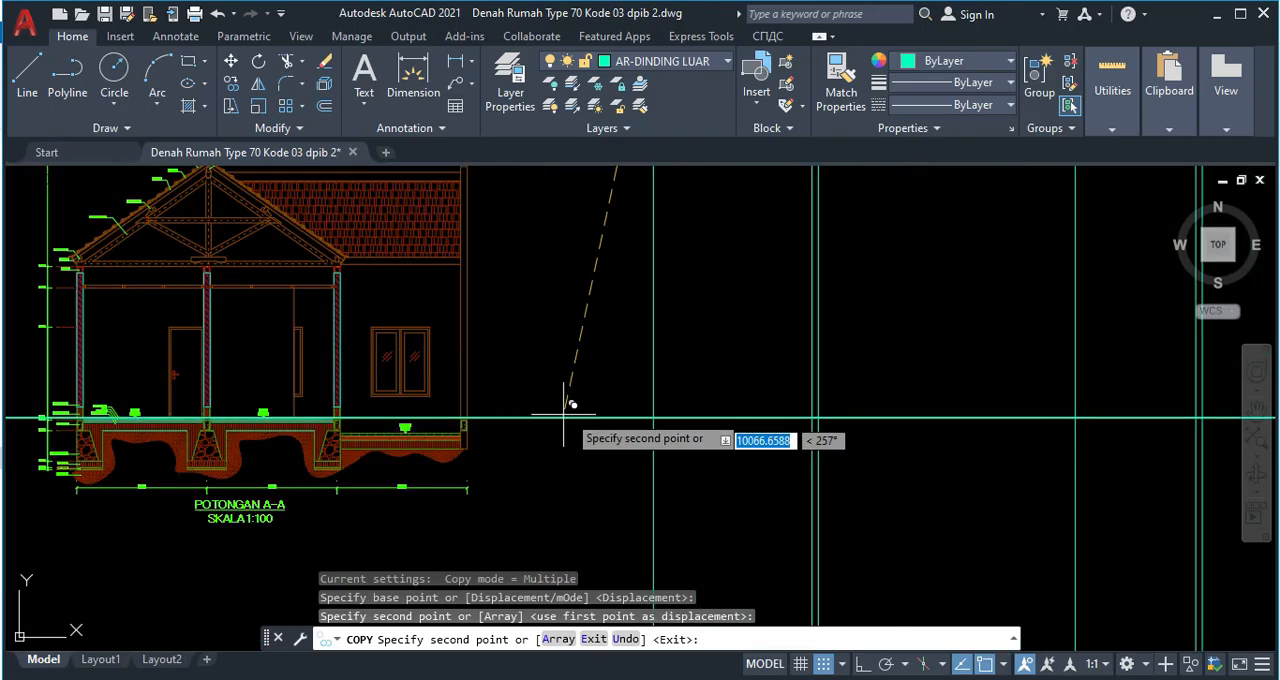
key(Escape)
Trim the projected vertical wall lines below the horizontal floor level line.
middle_drag(850, 460, 683, 503)
mouse_move(776, 417)
middle_down()
mouse_move(717, 423)
mouse_move(690, 391)
middle_up()
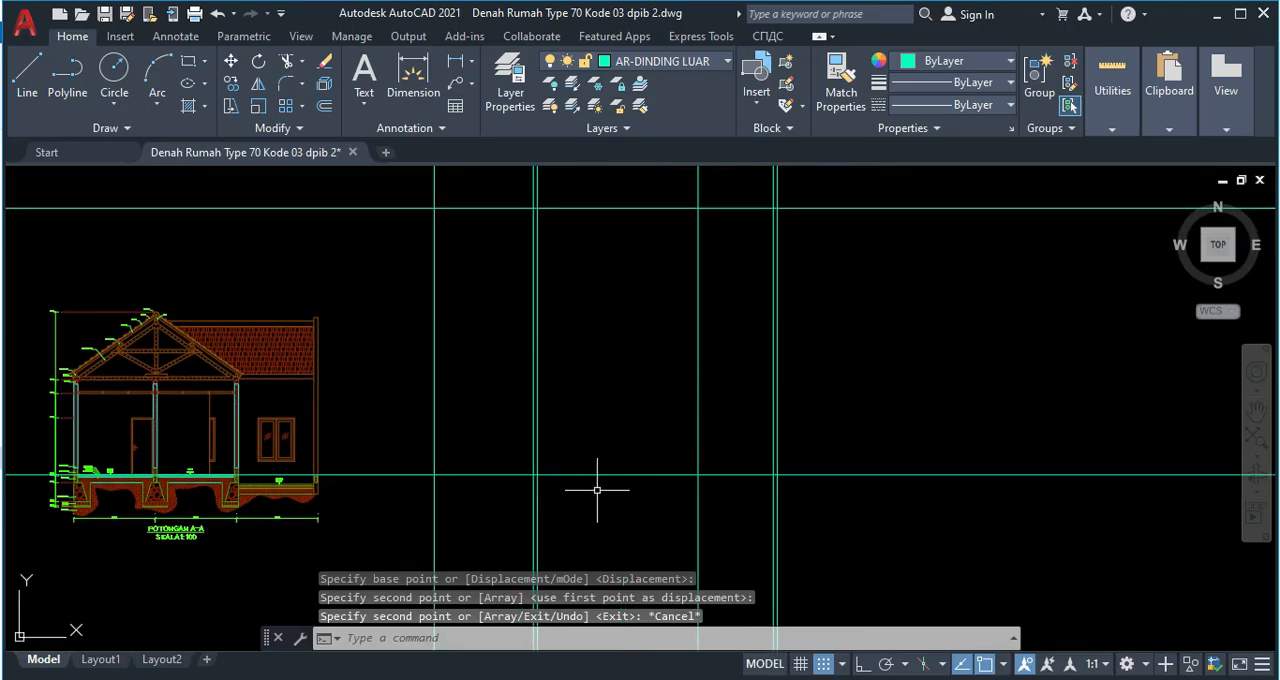
text(tr)
key(Return)
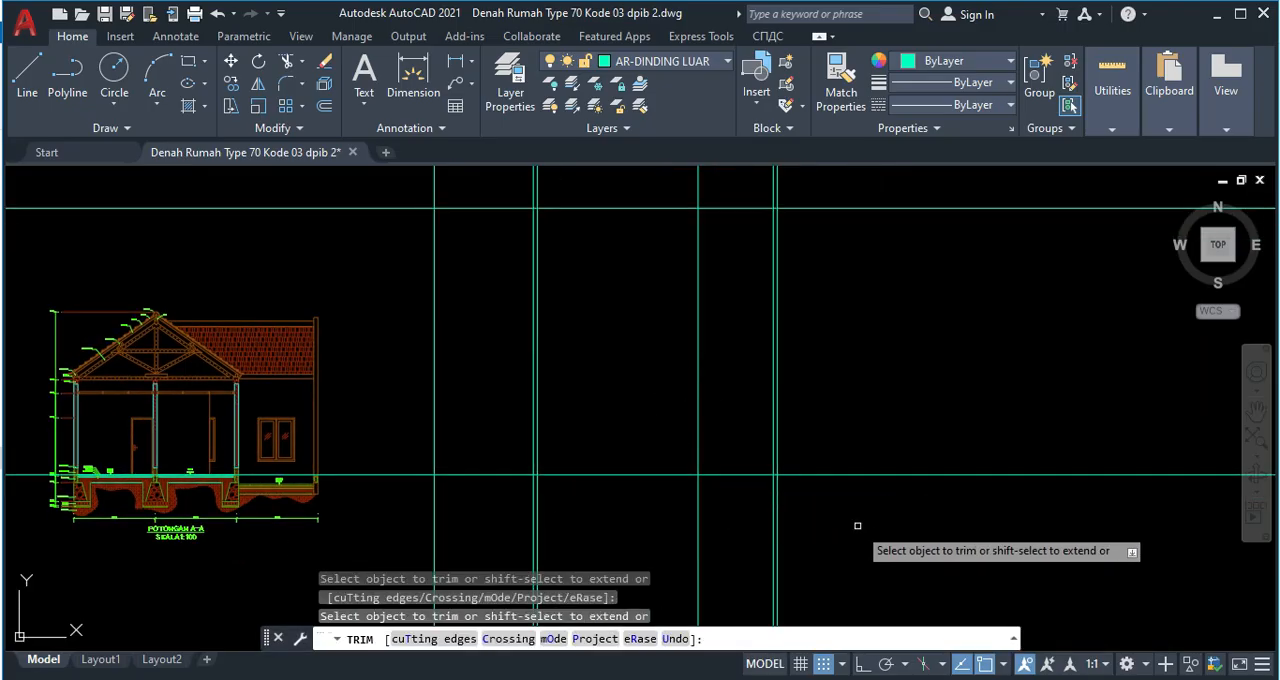
click(845, 522)
key(Return)
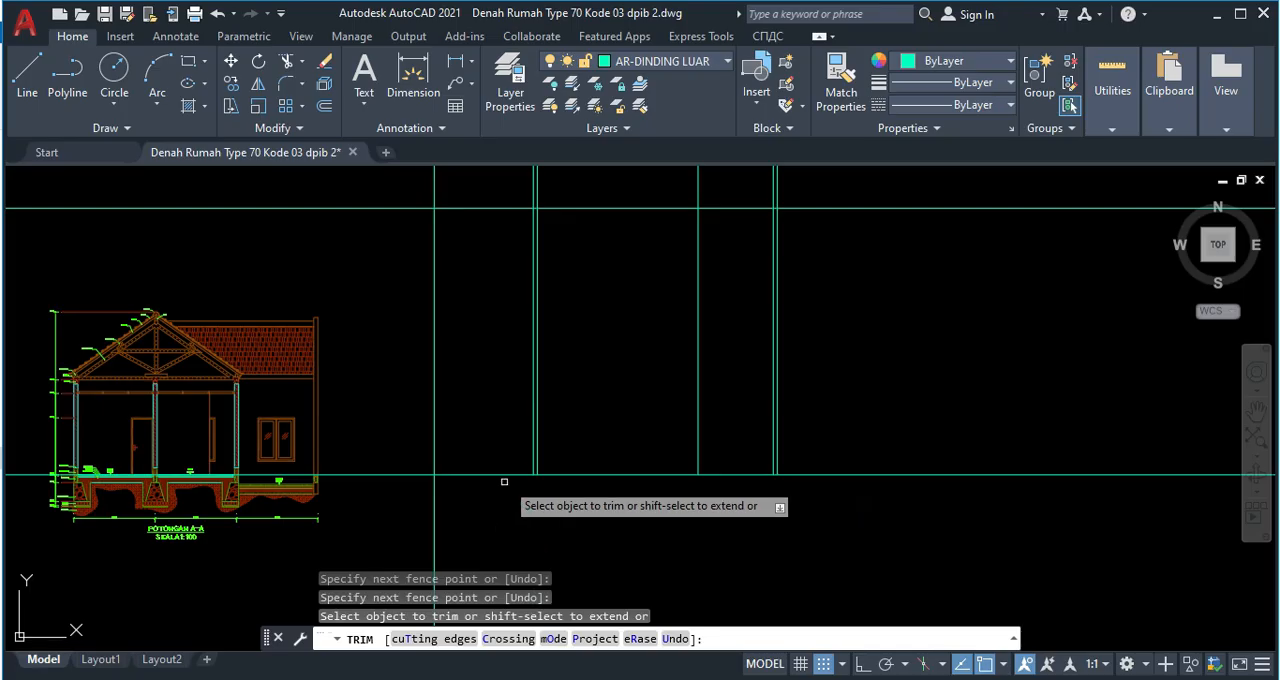
Copy the horizontal floor level line up to the lower and upper ends of the sloping fascia board at the section's eaves.
click(488, 493)
click(460, 450)
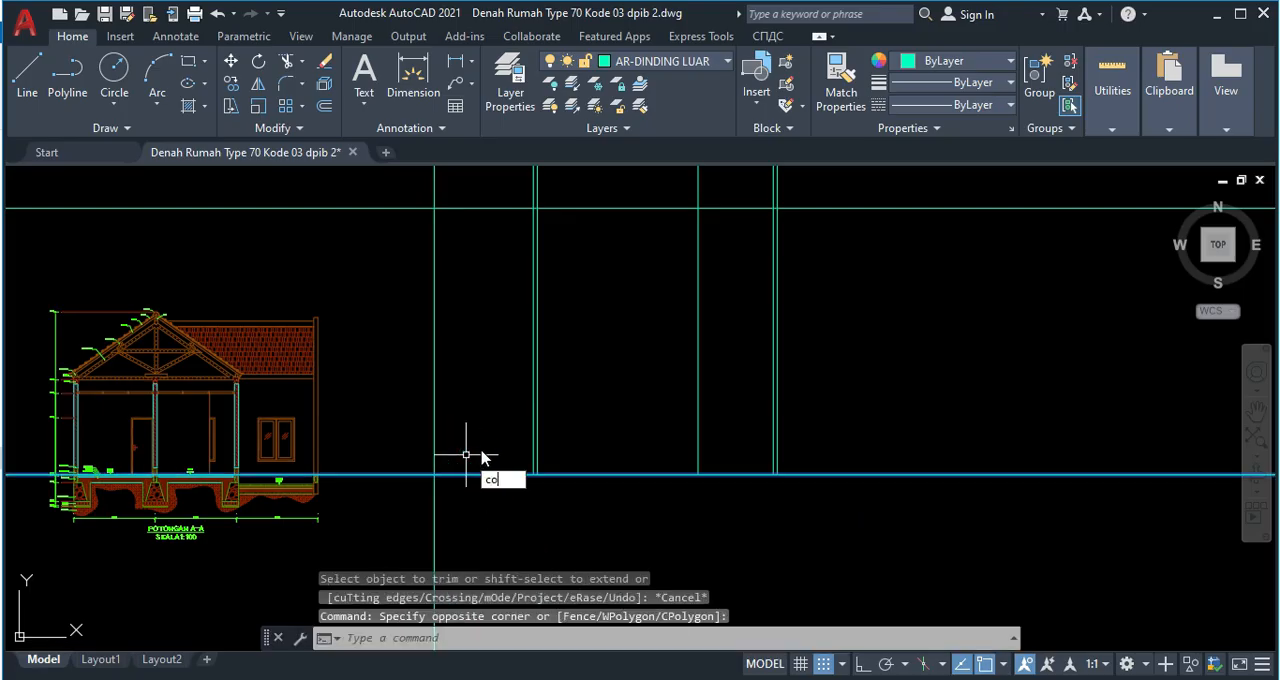
text(co)
key(Return)
click(433, 474)
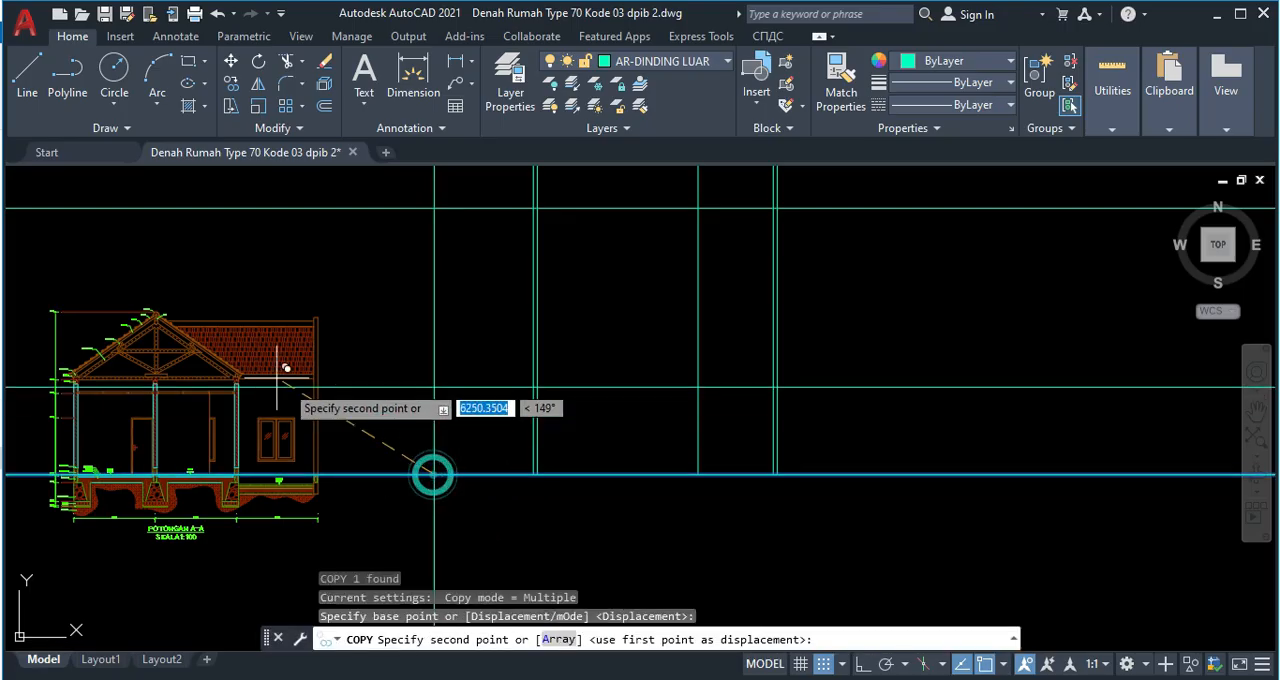
middle_drag(336, 397, 360, 431)
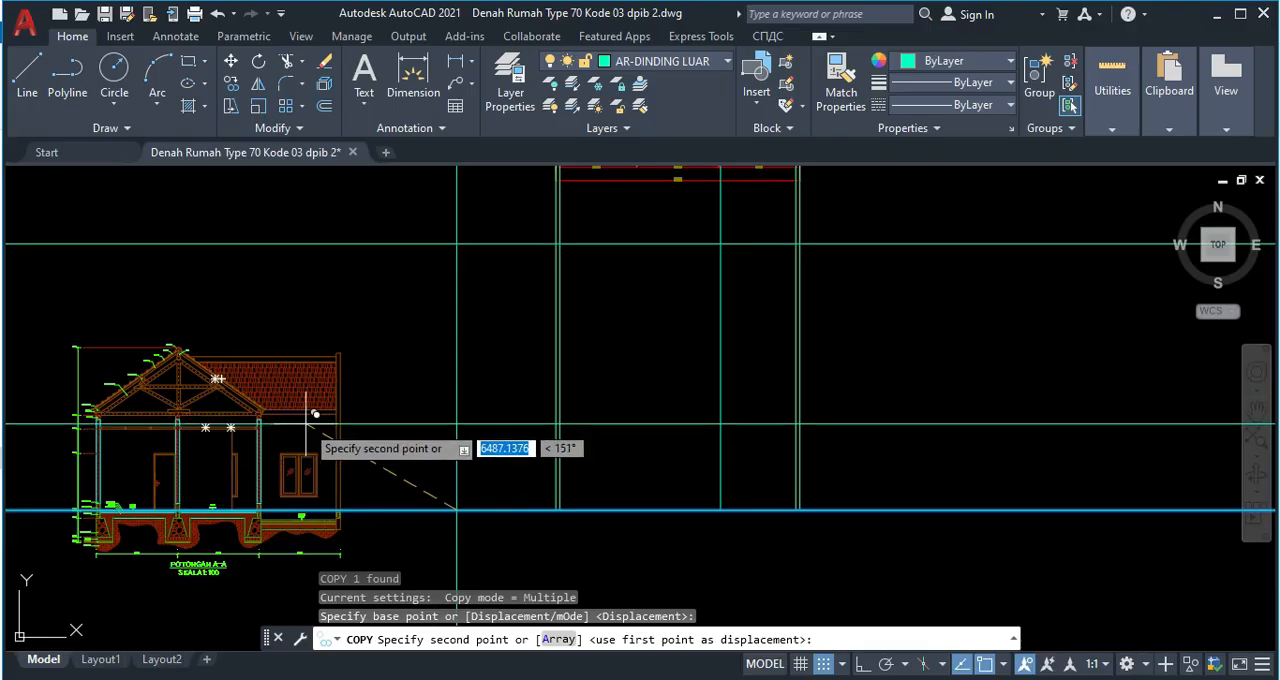
scroll(514, 415, up, 4)
scroll(567, 413, up, 6)
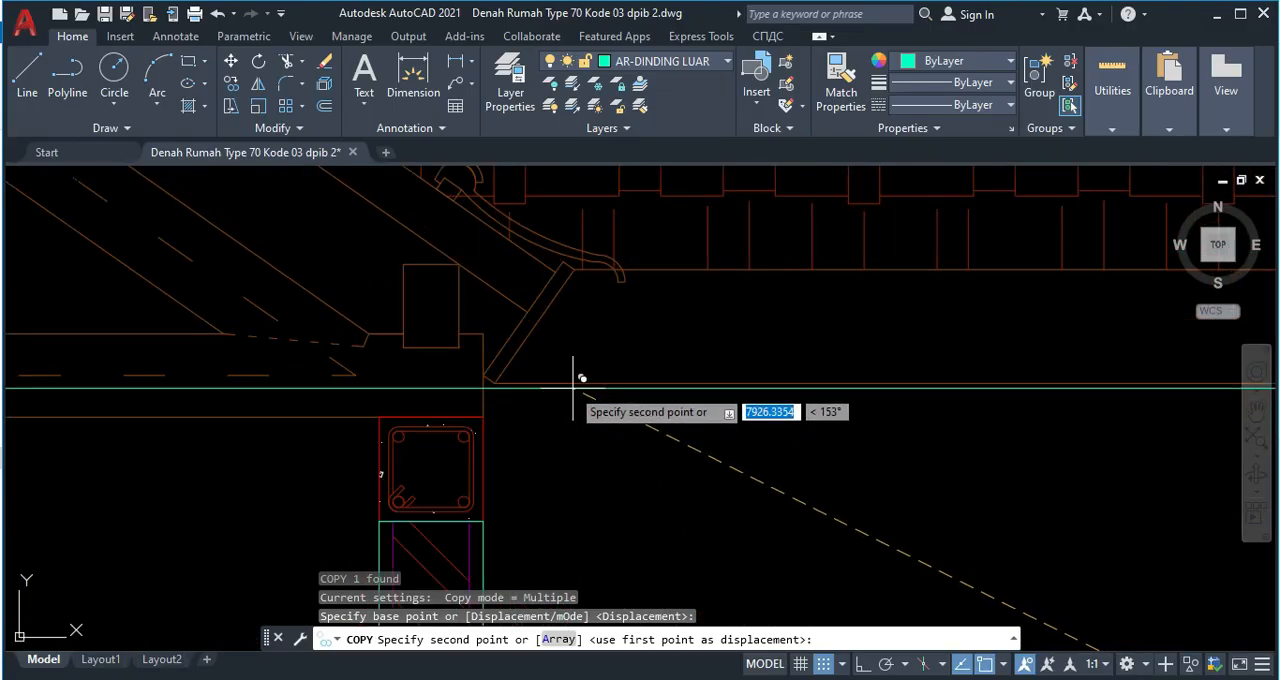
click(495, 376)
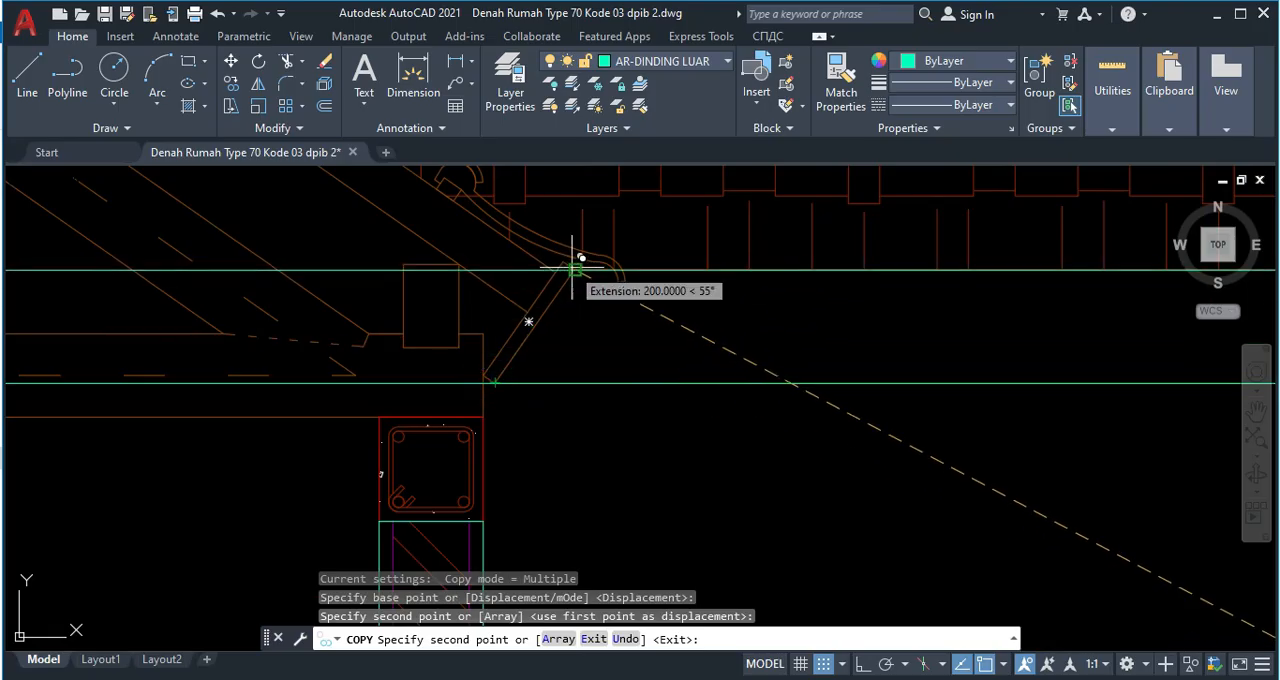
scroll(572, 268, down, 6)
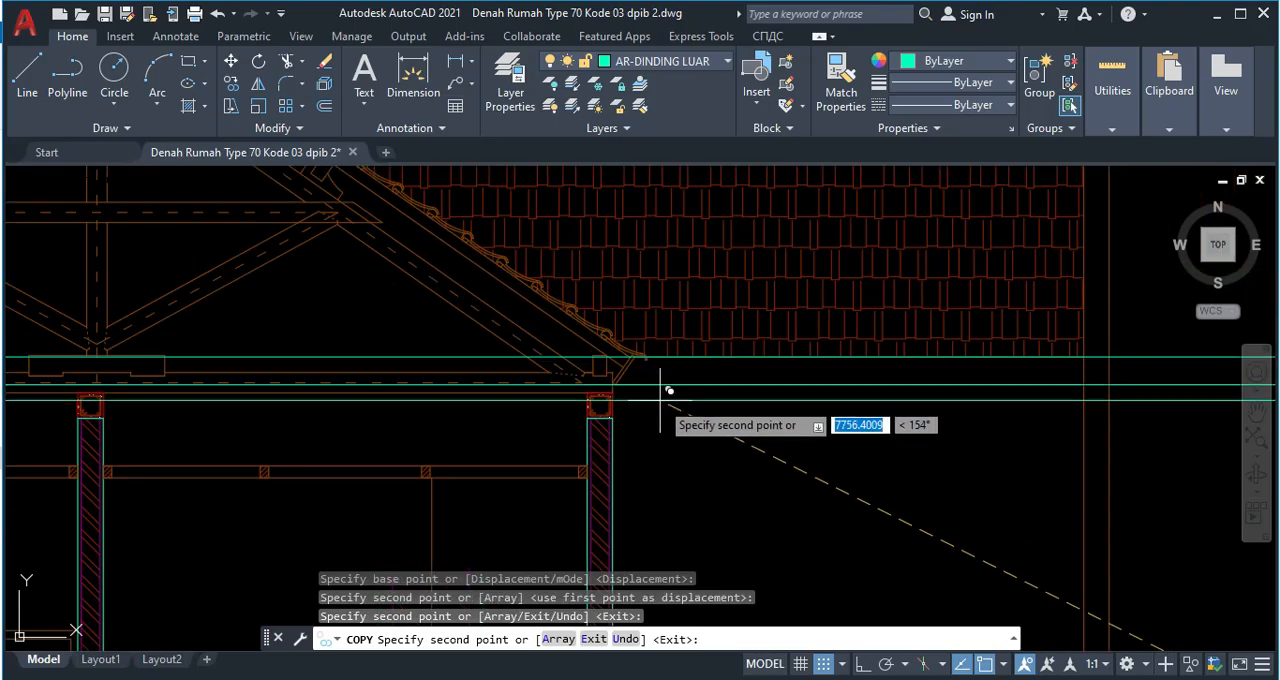
Copy the horizontal level line to the top of the ridge cap (Bubungan) at the roof peak of section A-A.
scroll(660, 398, down, 4)
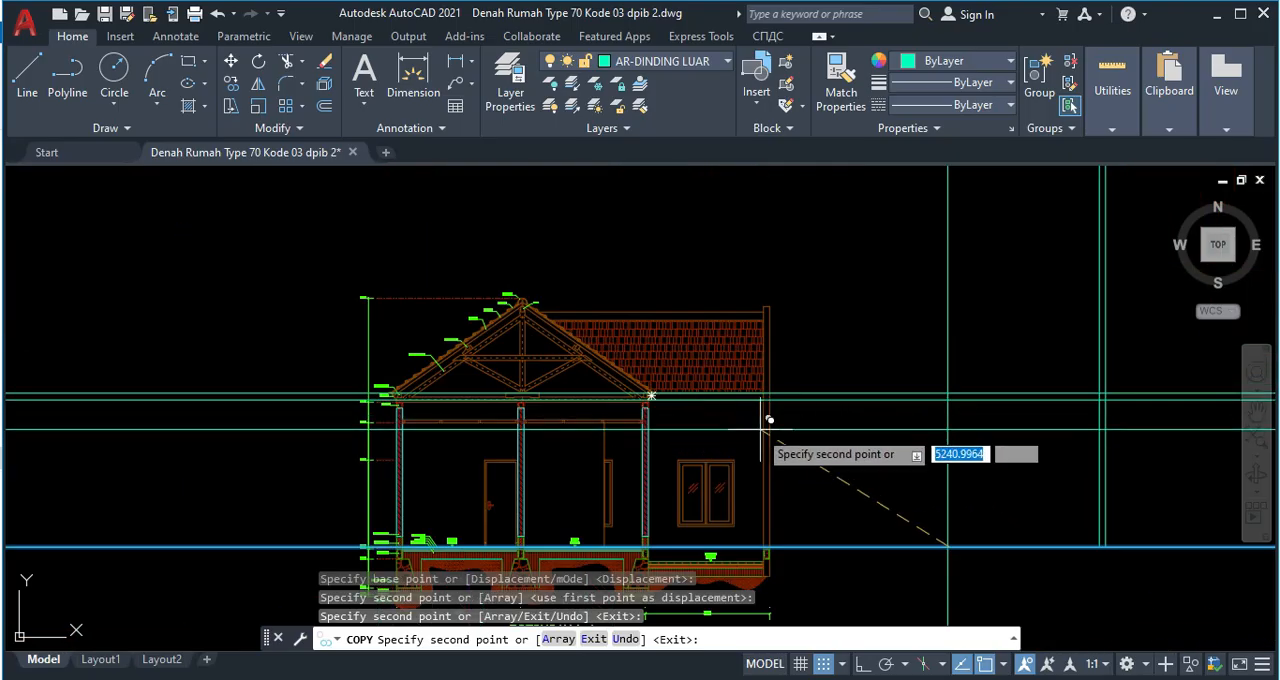
middle_drag(917, 404, 667, 413)
middle_drag(817, 427, 740, 433)
scroll(174, 300, up, 2)
scroll(230, 316, up, 2)
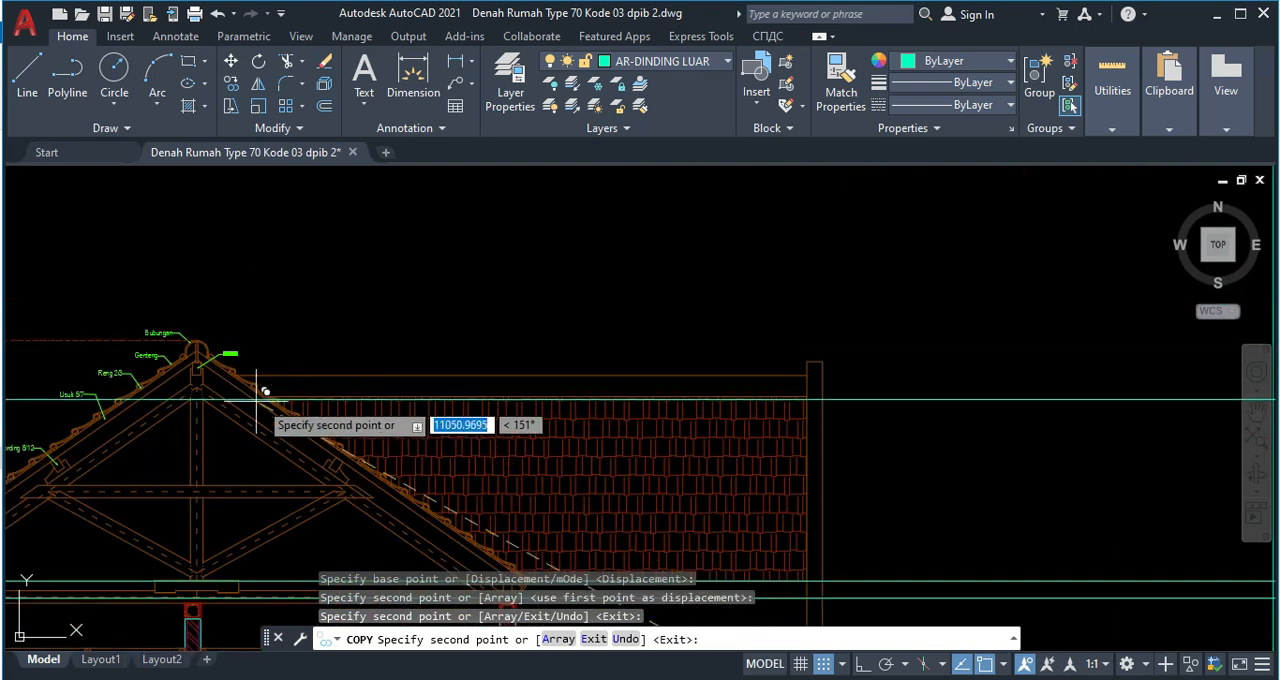
scroll(197, 368, up, 2)
scroll(181, 340, up, 5)
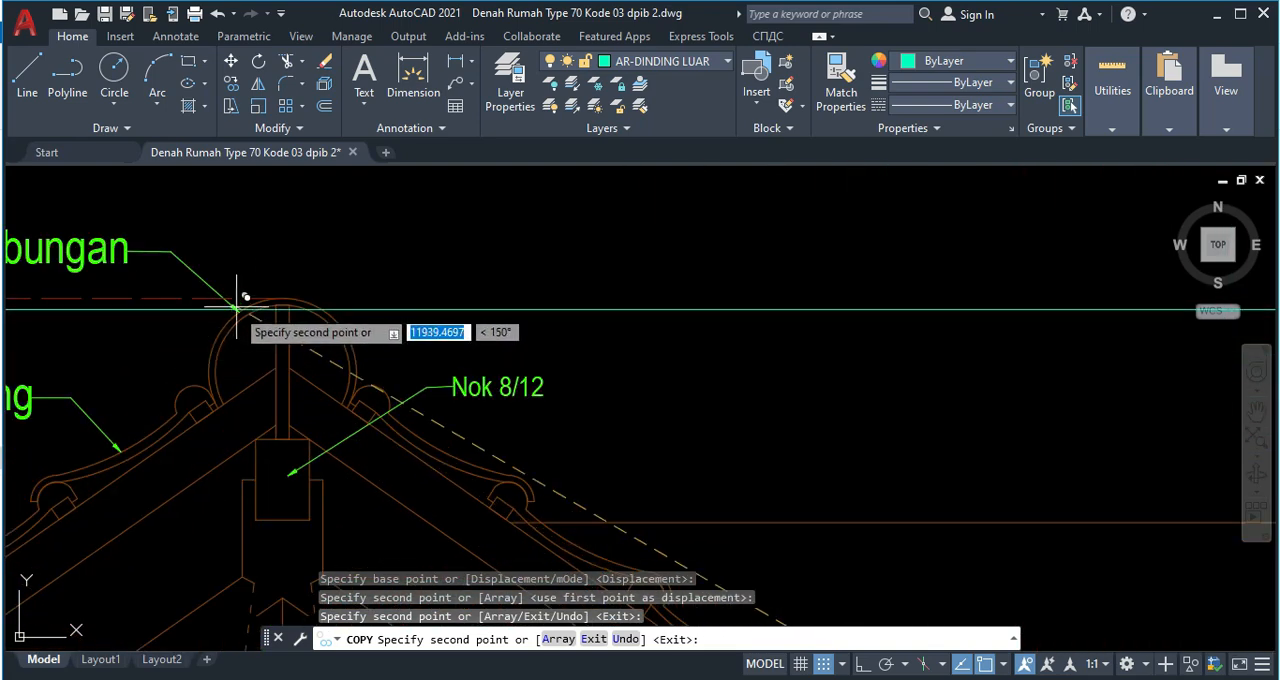
click(287, 300)
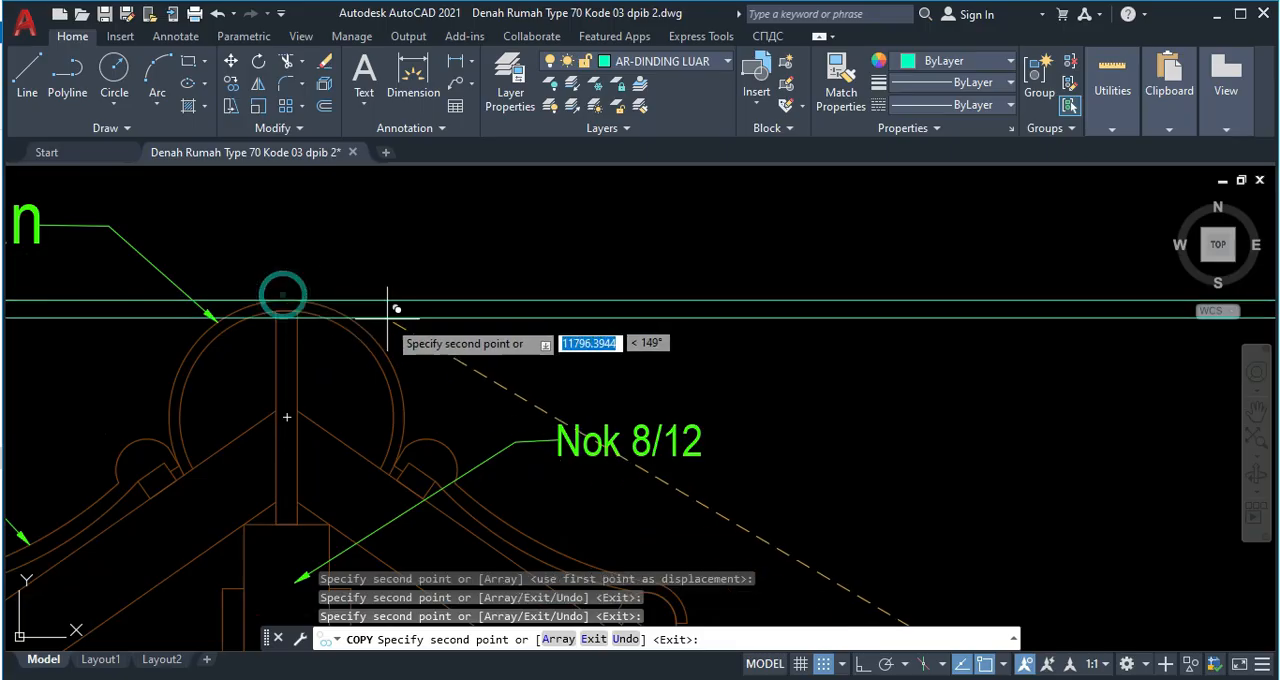
Copy the level line to the top of the section's lower tiled roof and the top of the adjoining side wall, and end the copying.
scroll(465, 344, down, 5)
middle_drag(568, 372, 14, 360)
middle_drag(510, 382, 95, 400)
scroll(95, 400, down, 4)
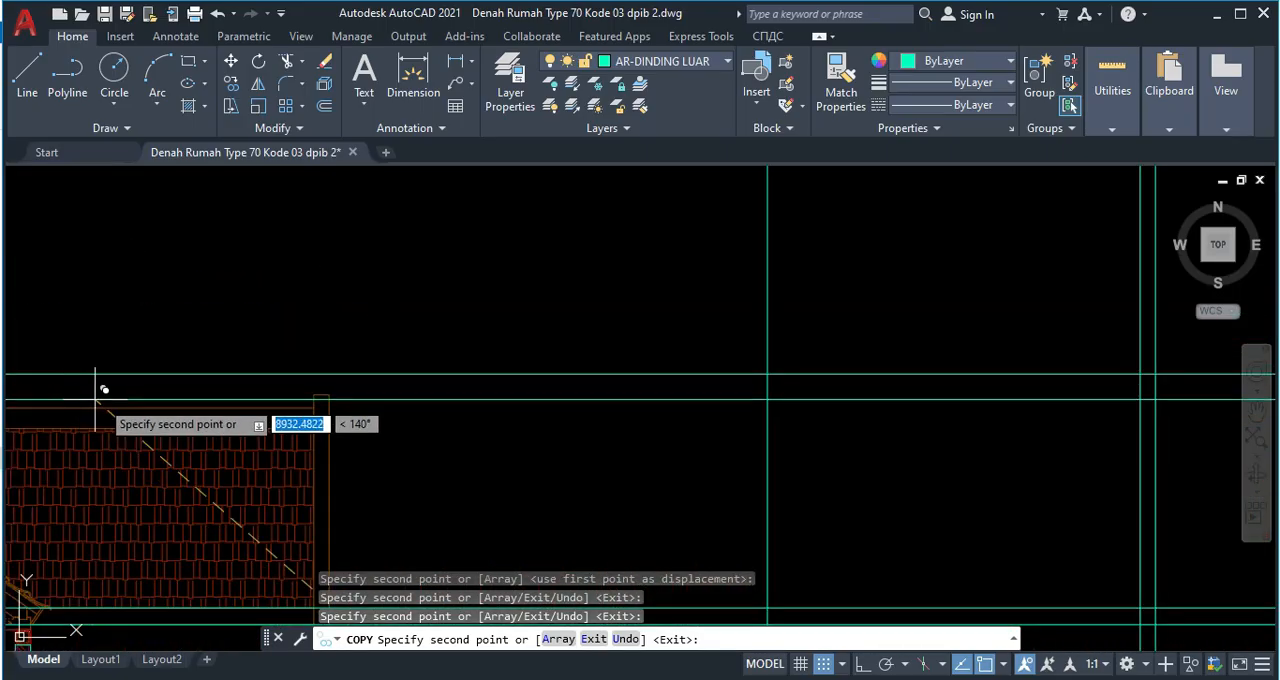
scroll(312, 405, up, 3)
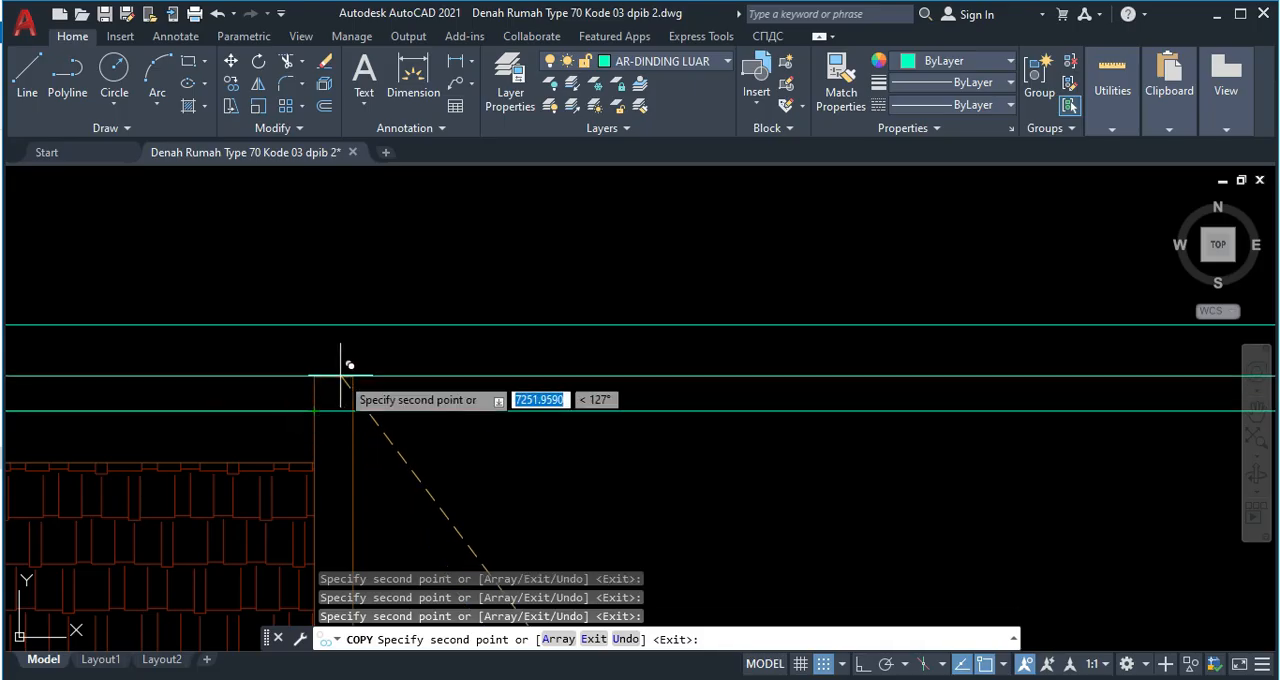
scroll(472, 386, down, 5)
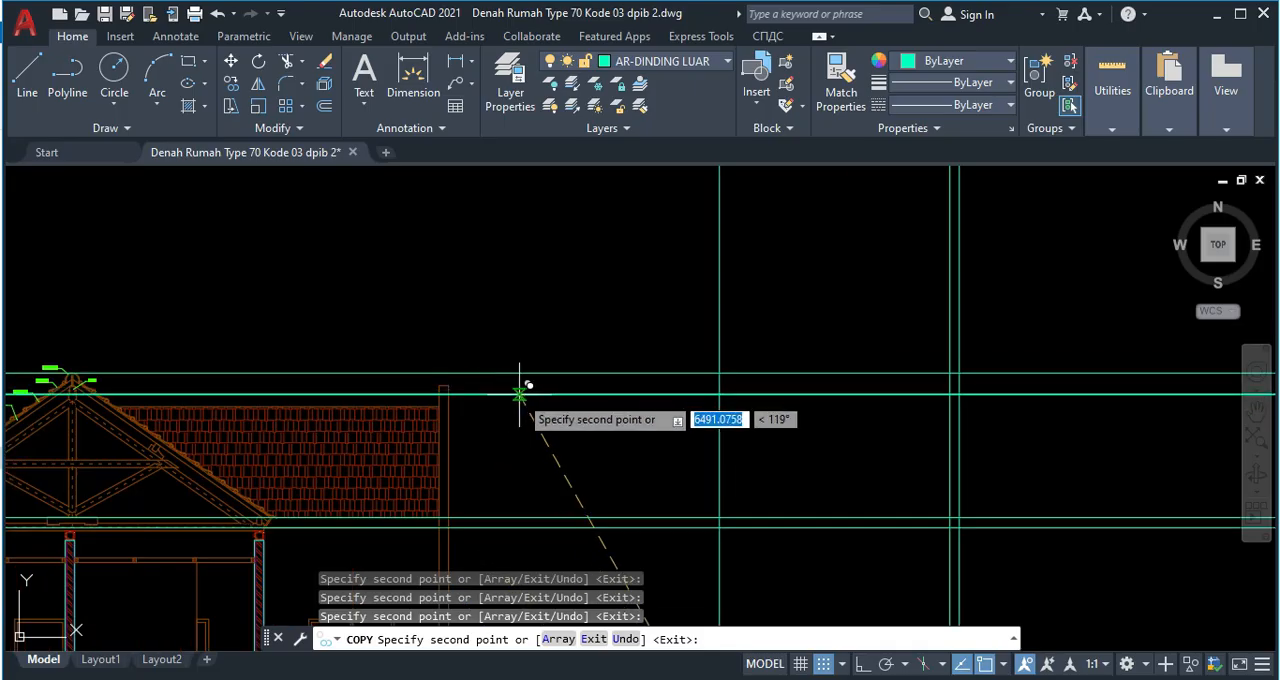
middle_drag(546, 389, 386, 387)
middle_drag(554, 446, 436, 444)
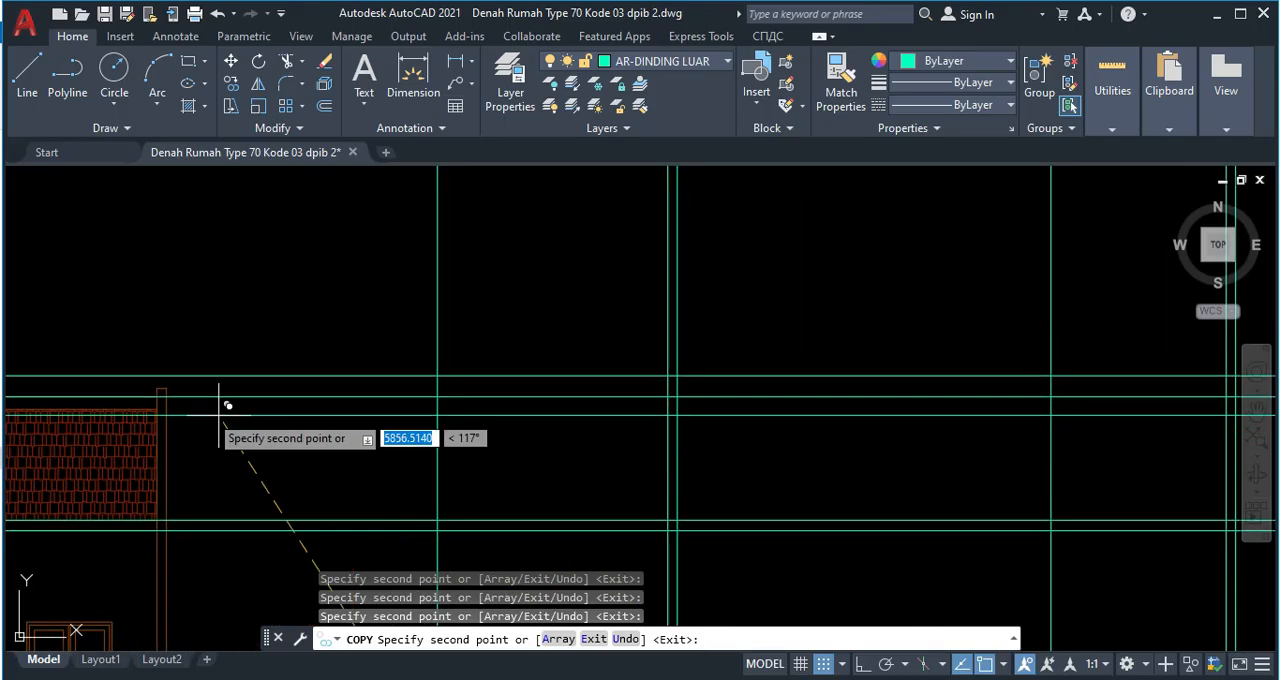
scroll(250, 385, up, 4)
scroll(371, 380, down, 4)
key(Escape)
Trim the ridge level line beyond the right side of the middle wall edge line in the elevation.
scroll(689, 403, up, 3)
scroll(721, 417, up, 2)
middle_drag(709, 417, 694, 396)
scroll(694, 396, down, 2)
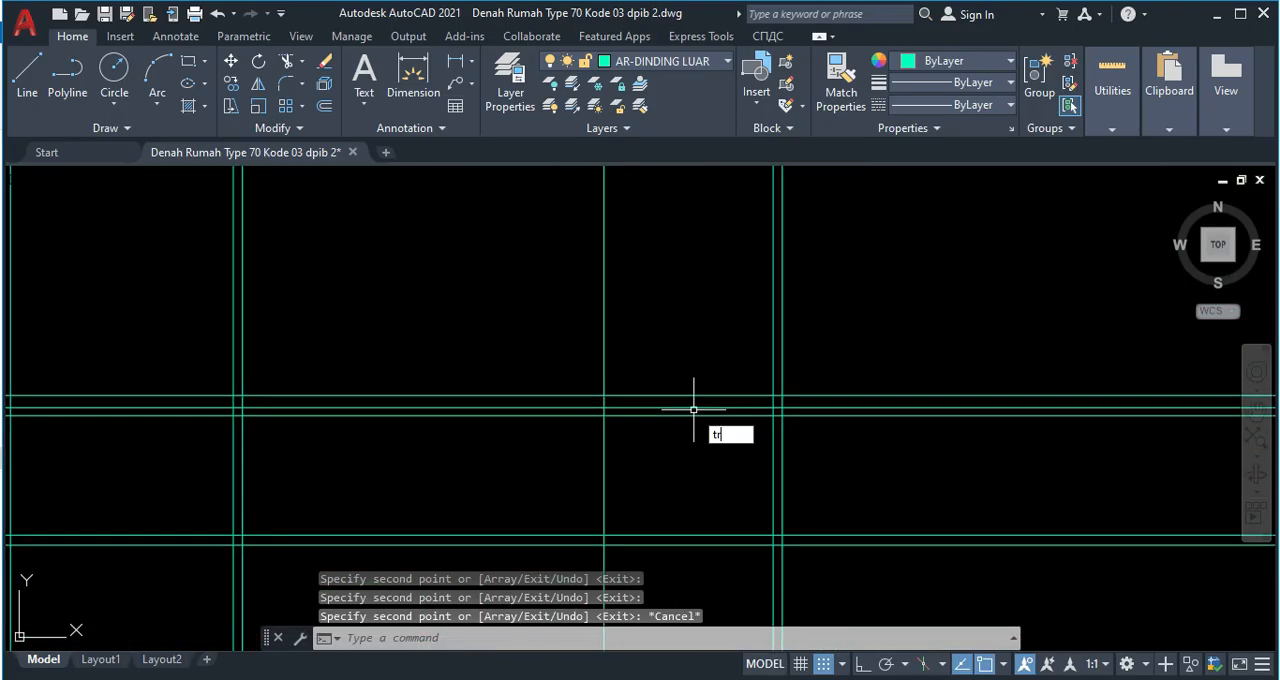
text(tr)
key(Return)
mouse_move(840, 401)
mouse_down()
mouse_move(831, 383)
mouse_move(808, 386)
mouse_move(808, 371)
mouse_move(731, 371)
mouse_up()
scroll(749, 400, up, 3)
scroll(731, 371, down, 3)
mouse_move(391, 434)
middle_down()
mouse_move(402, 454)
mouse_move(524, 426)
middle_up()
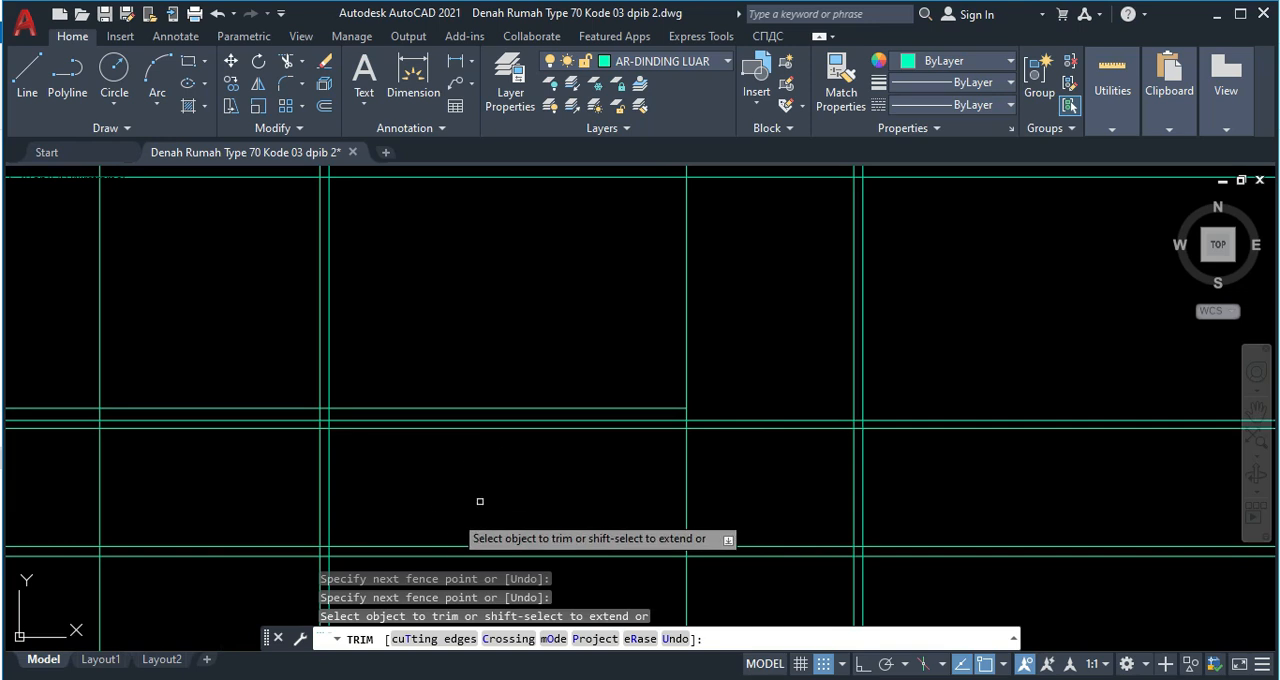
Trim the side wall top and lower roof level lines on the left side of the elevation's middle wall edge line.
scroll(523, 412, up, 2)
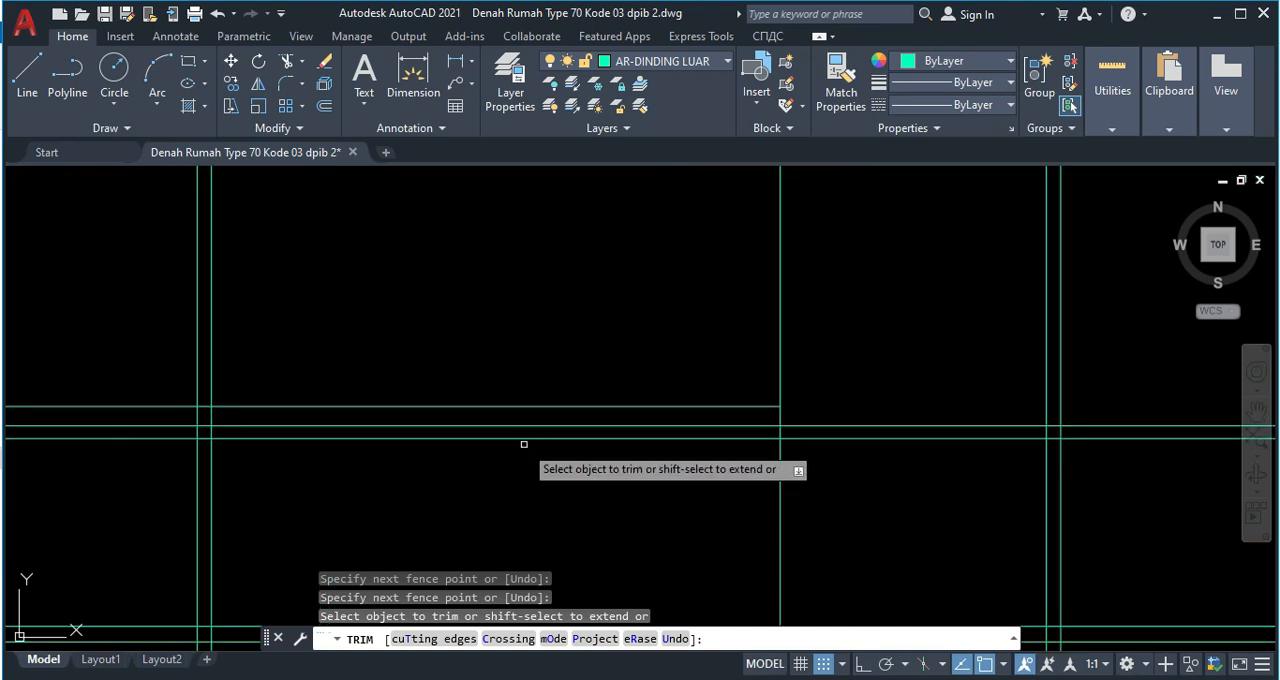
click(524, 443)
click(514, 414)
key(Return)
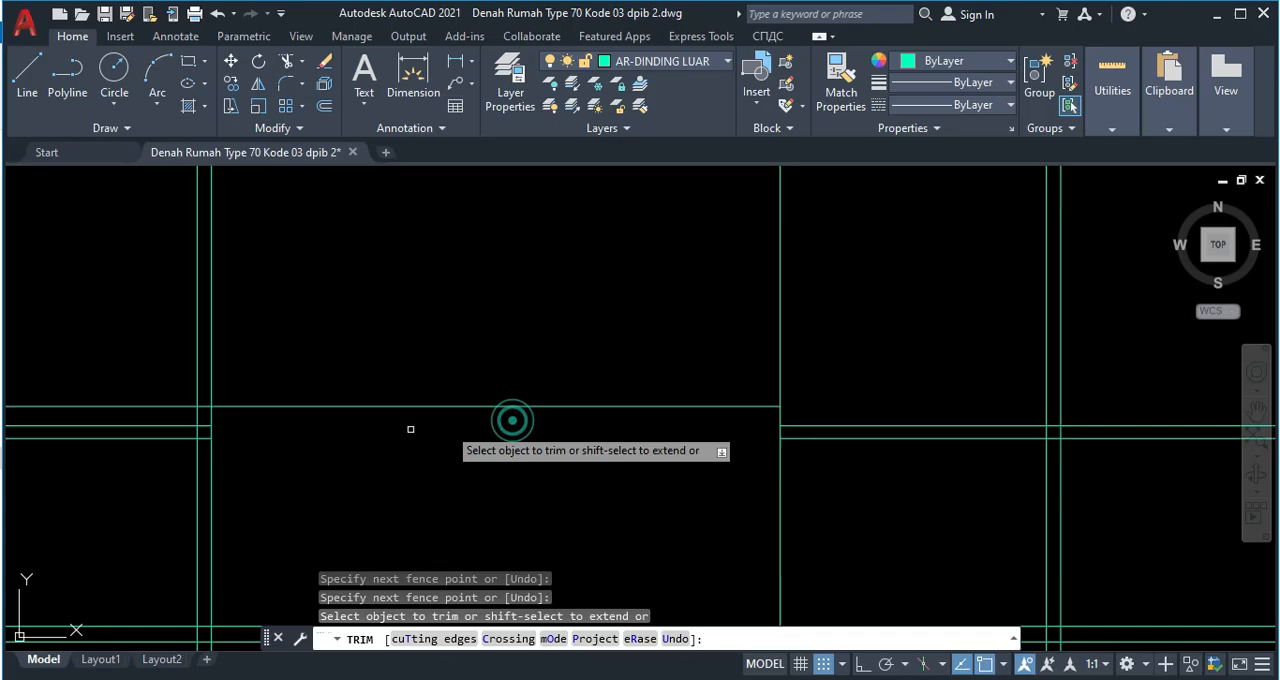
scroll(211, 429, up, 2)
click(200, 454)
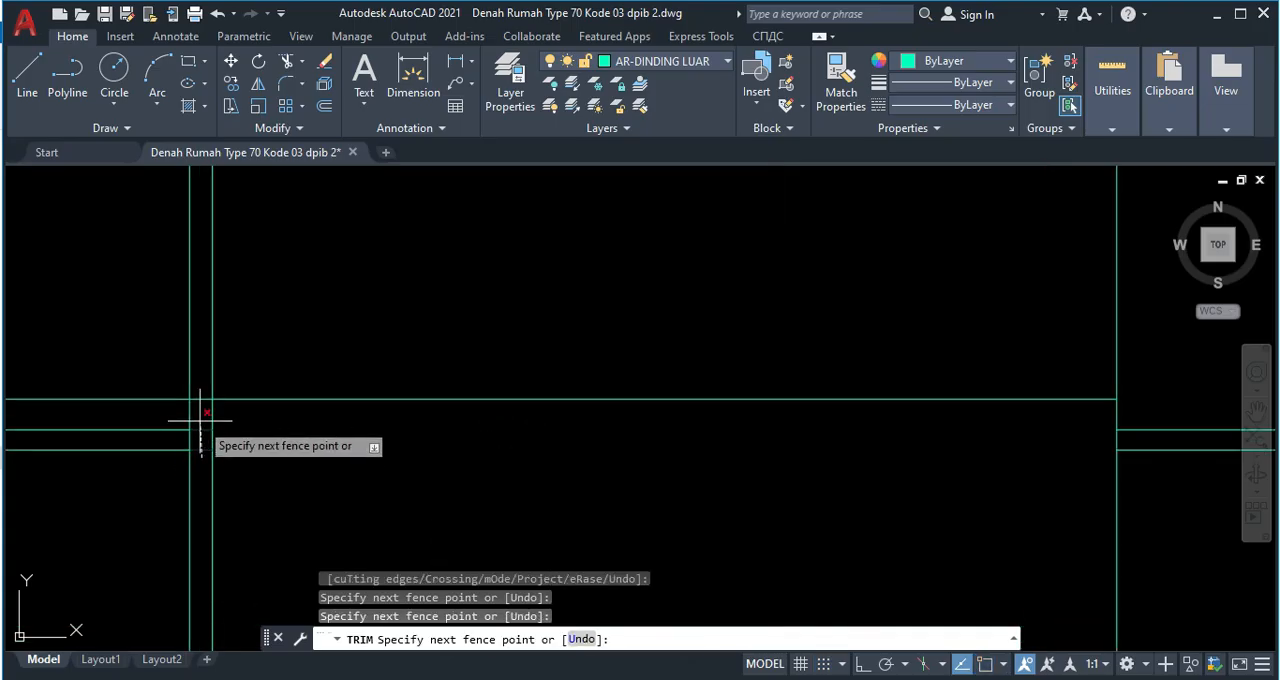
key(Return)
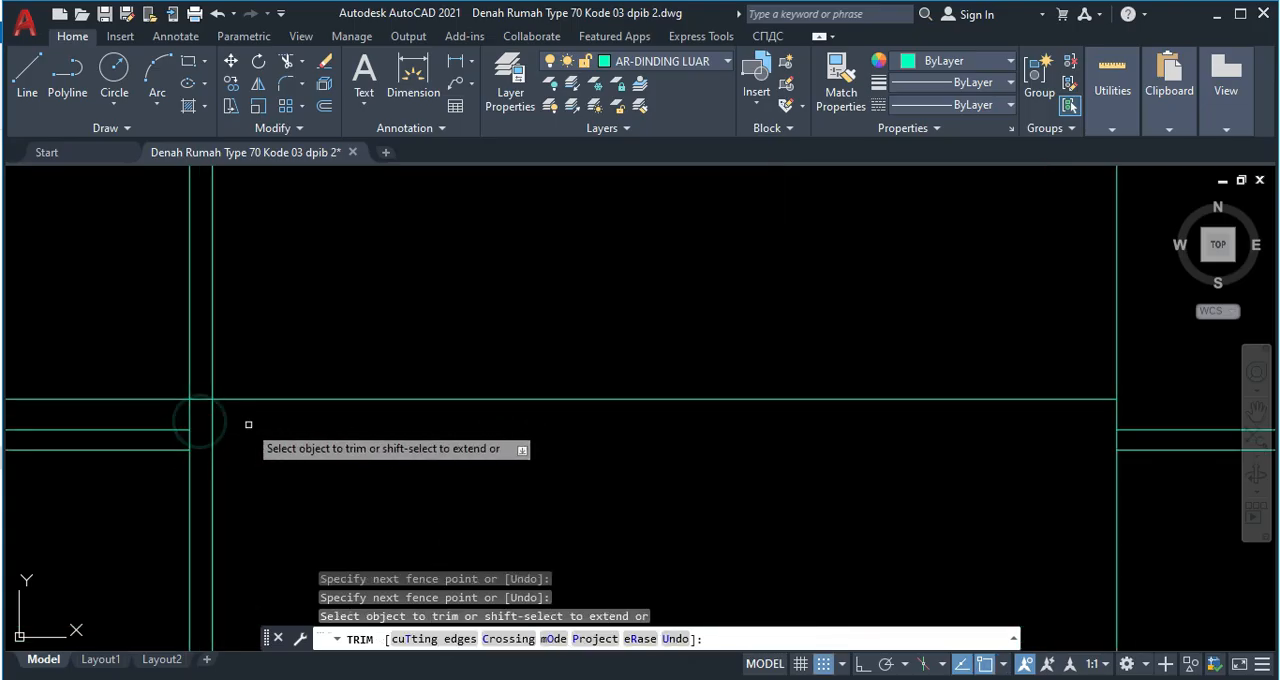
click(160, 463)
key(Return)
scroll(436, 454, down, 2)
middle_drag(624, 466, 331, 477)
scroll(857, 459, up, 2)
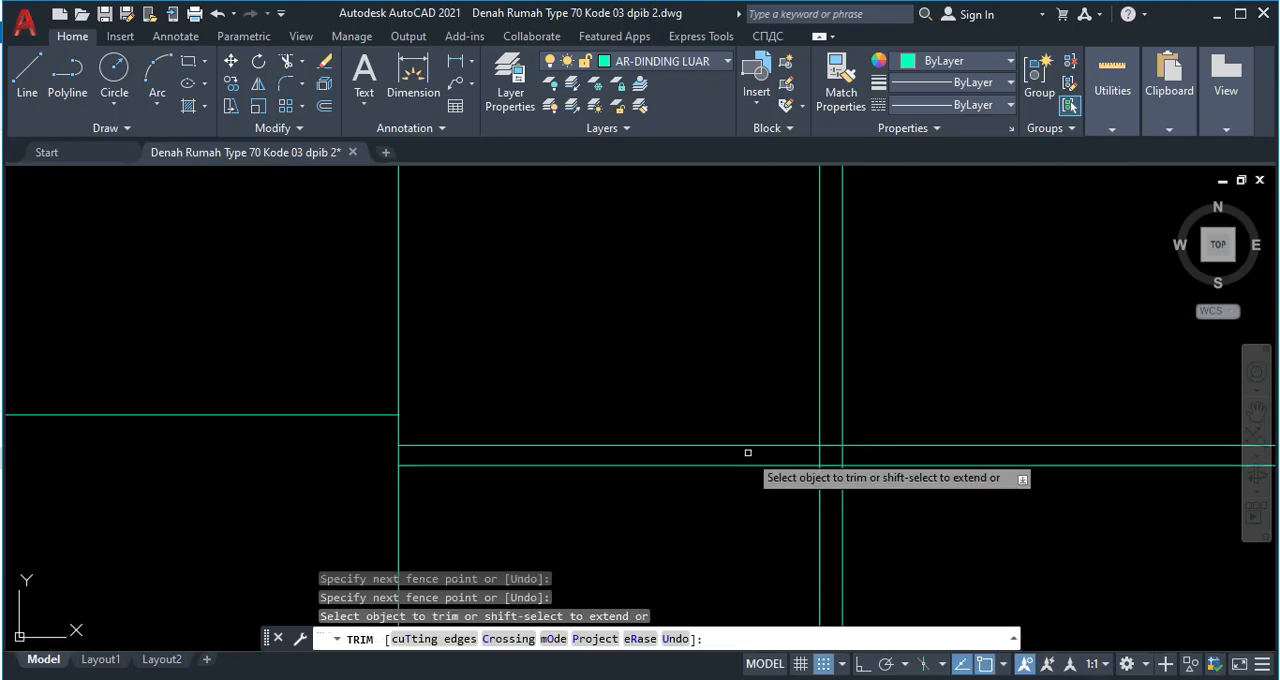
click(748, 453)
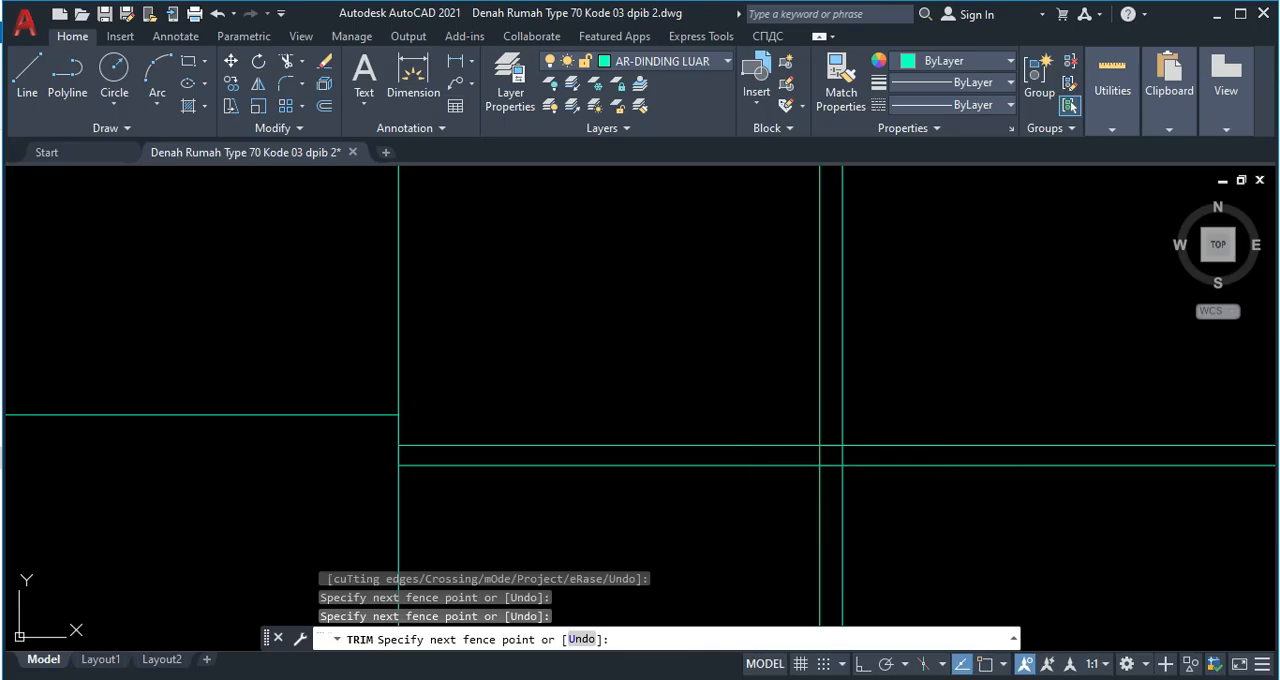
key(Escape)
scroll(750, 458, down, 5)
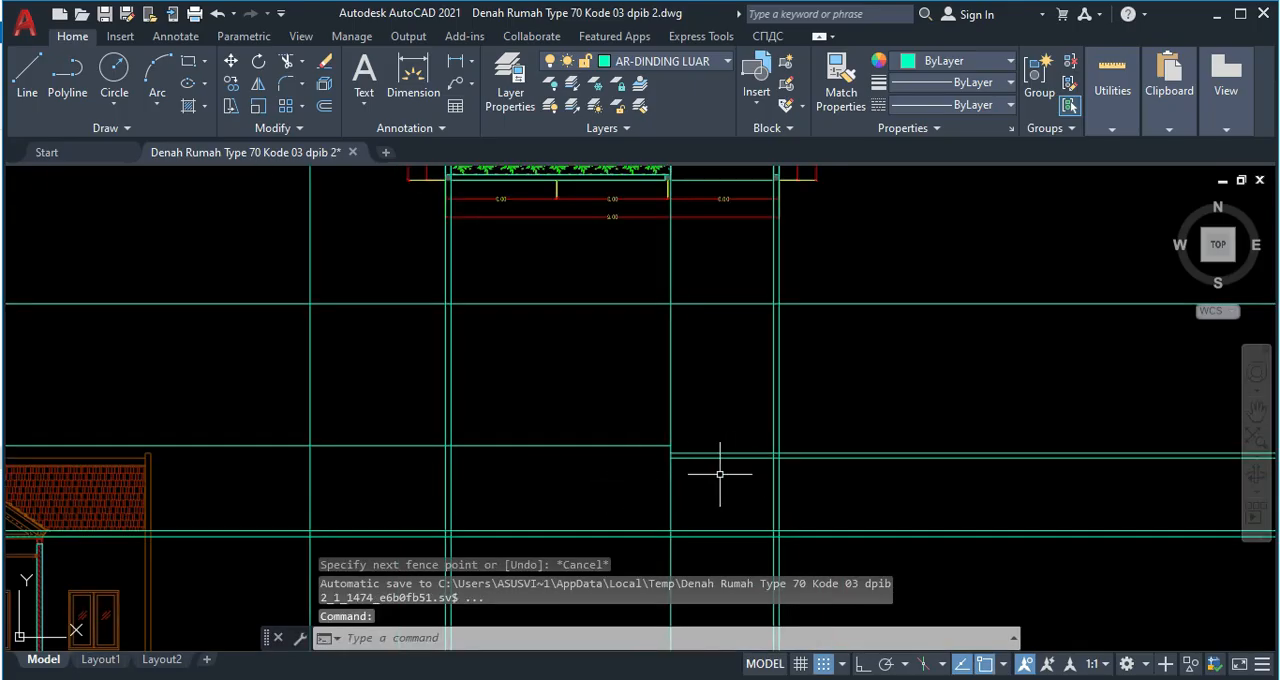
Trim the wall top level line between the middle edge and the right wall, and the right wall's vertical lines above that level.
scroll(771, 463, up, 4)
text(tr)
key(space)
click(735, 438)
click(731, 426)
click(812, 404)
key(Return)
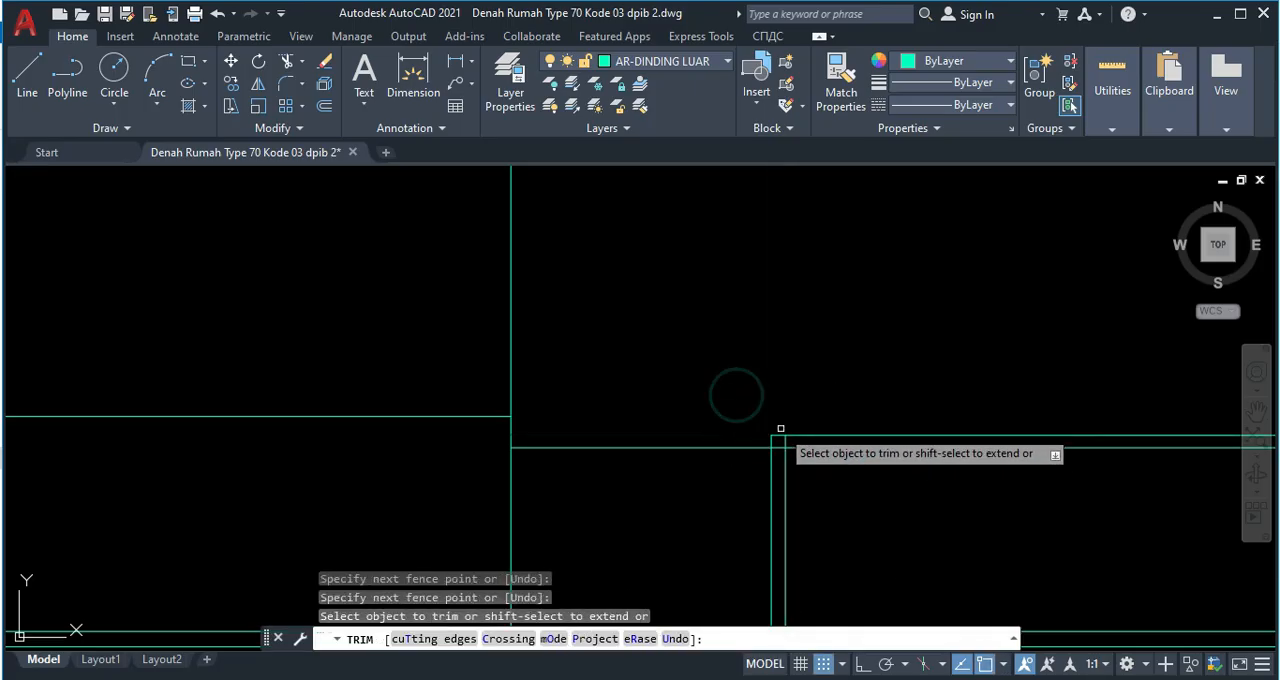
Trim the lower roof level line inside the right wall and both upper level lines beyond that wall's outer face.
scroll(778, 441, up, 4)
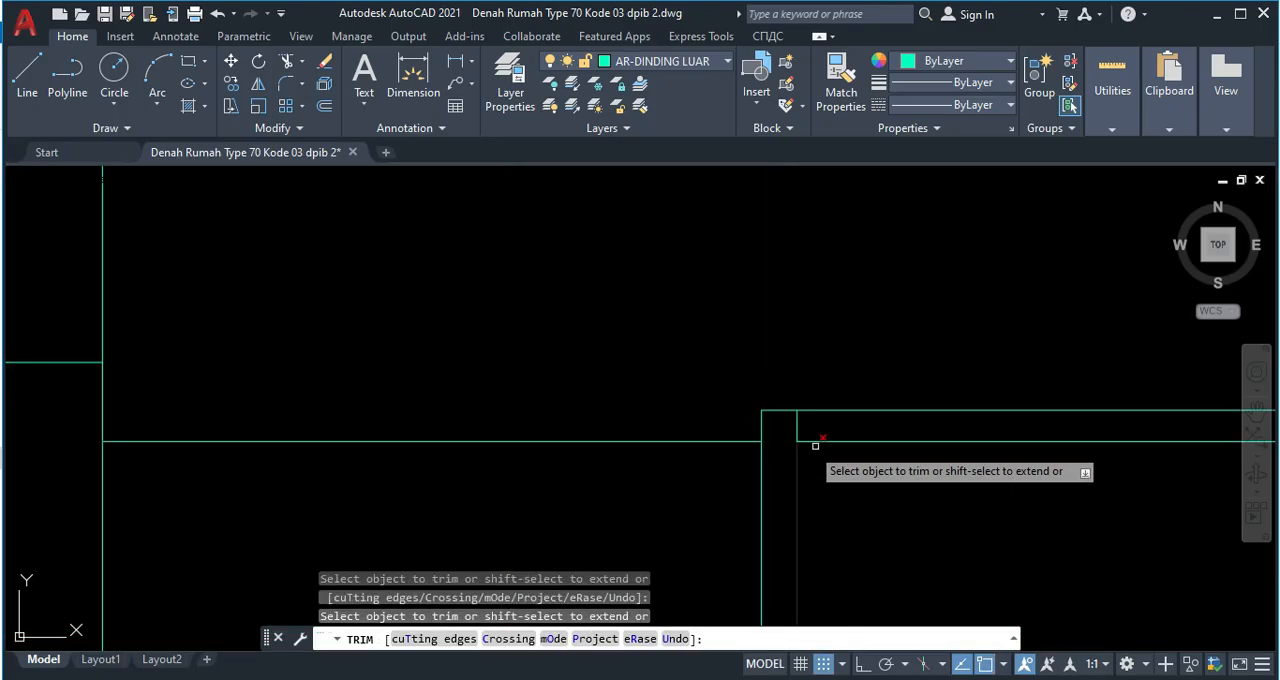
click(849, 455)
click(829, 383)
key(Return)
scroll(831, 403, down, 7)
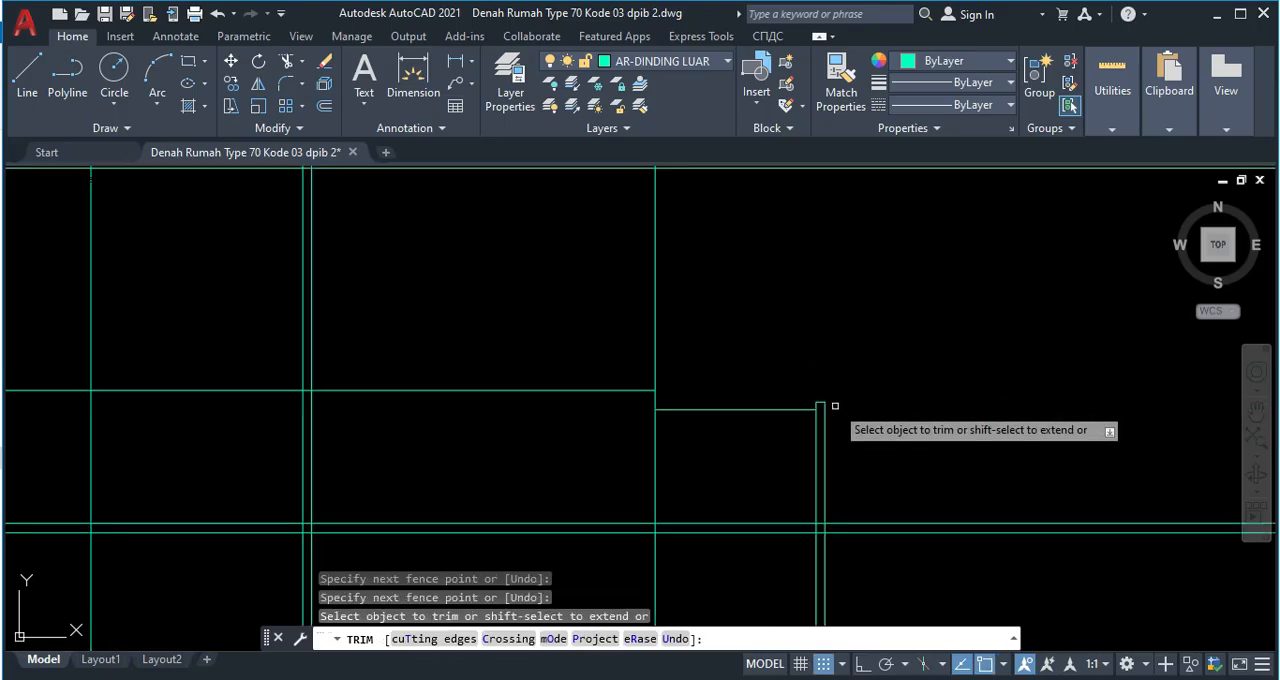
Trim the left wall's two vertical lines above the ridge level line and end the trimming.
middle_drag(678, 472, 710, 473)
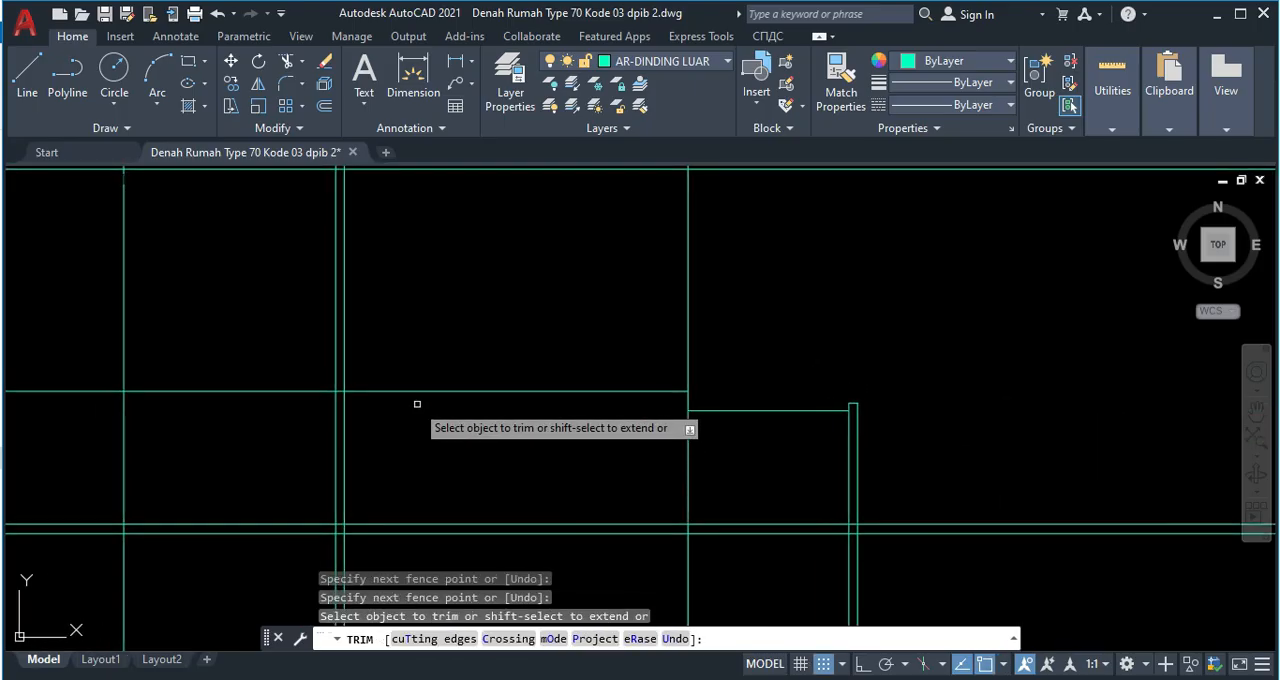
middle_drag(498, 428, 639, 378)
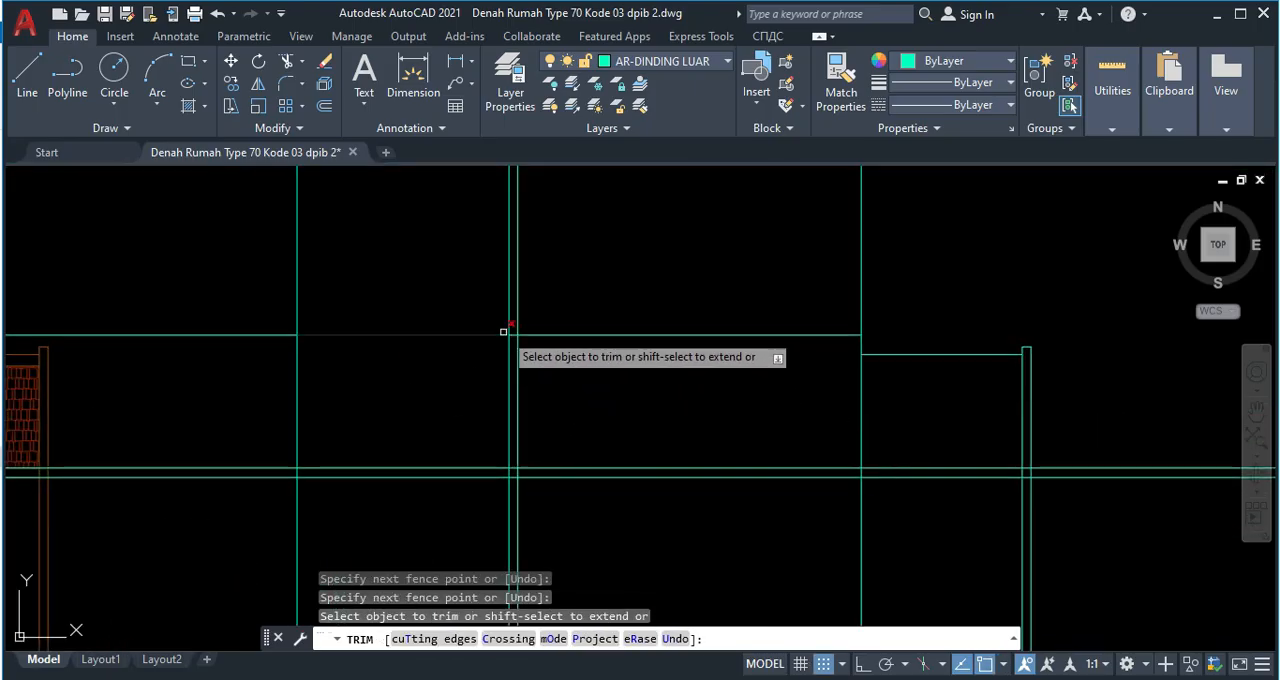
scroll(518, 342, up, 4)
scroll(491, 366, down, 3)
click(524, 318)
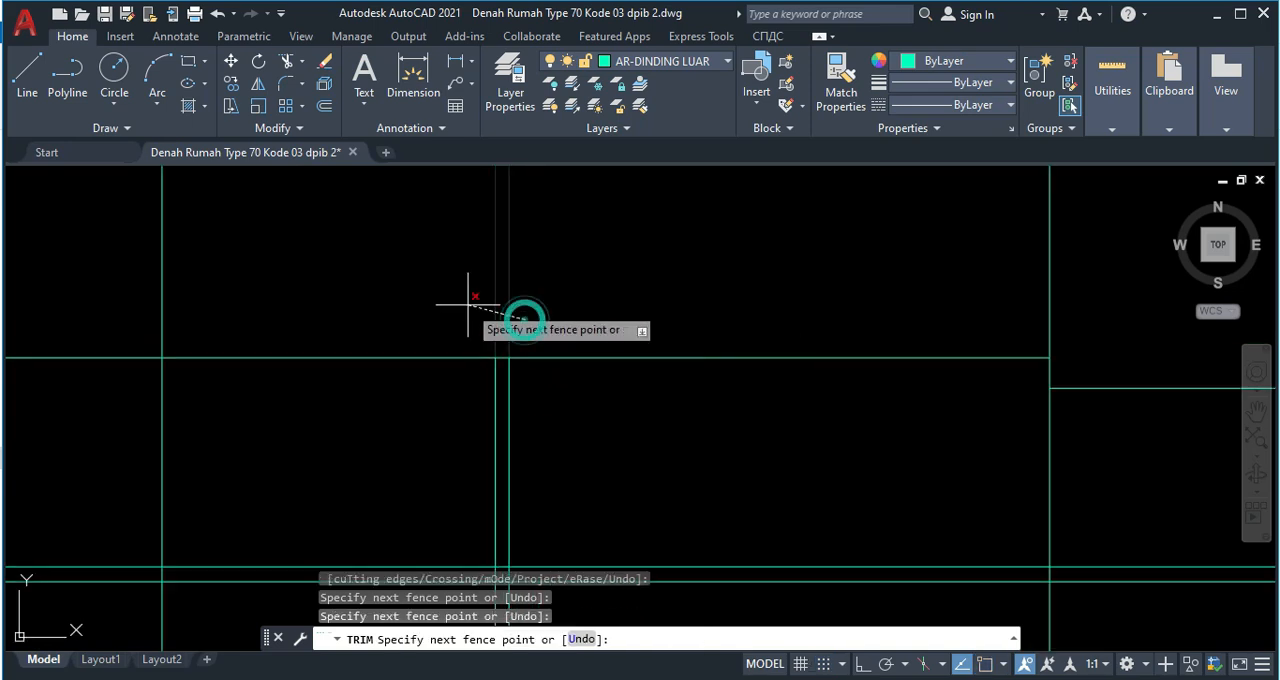
key(Return)
key(Escape)
scroll(610, 343, down, 3)
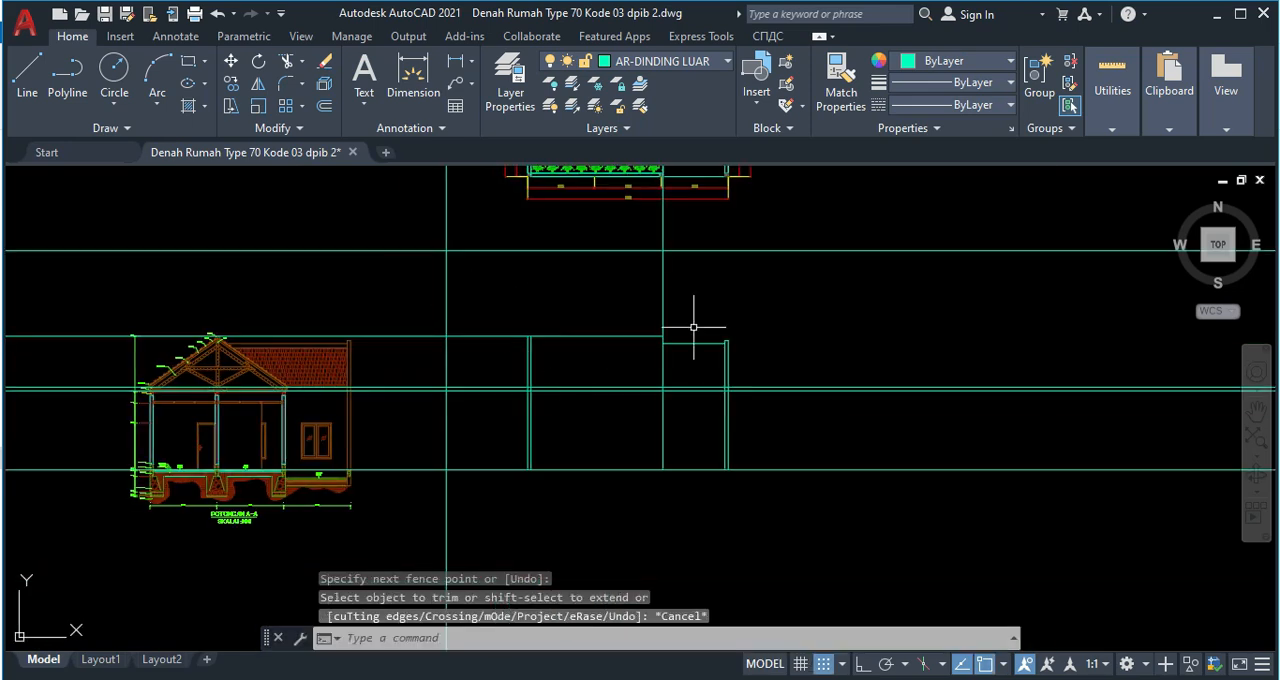
Trim the middle wall edge line above the ridge level line and end the trimming.
scroll(656, 302, up, 6)
text(tr)
key(Return)
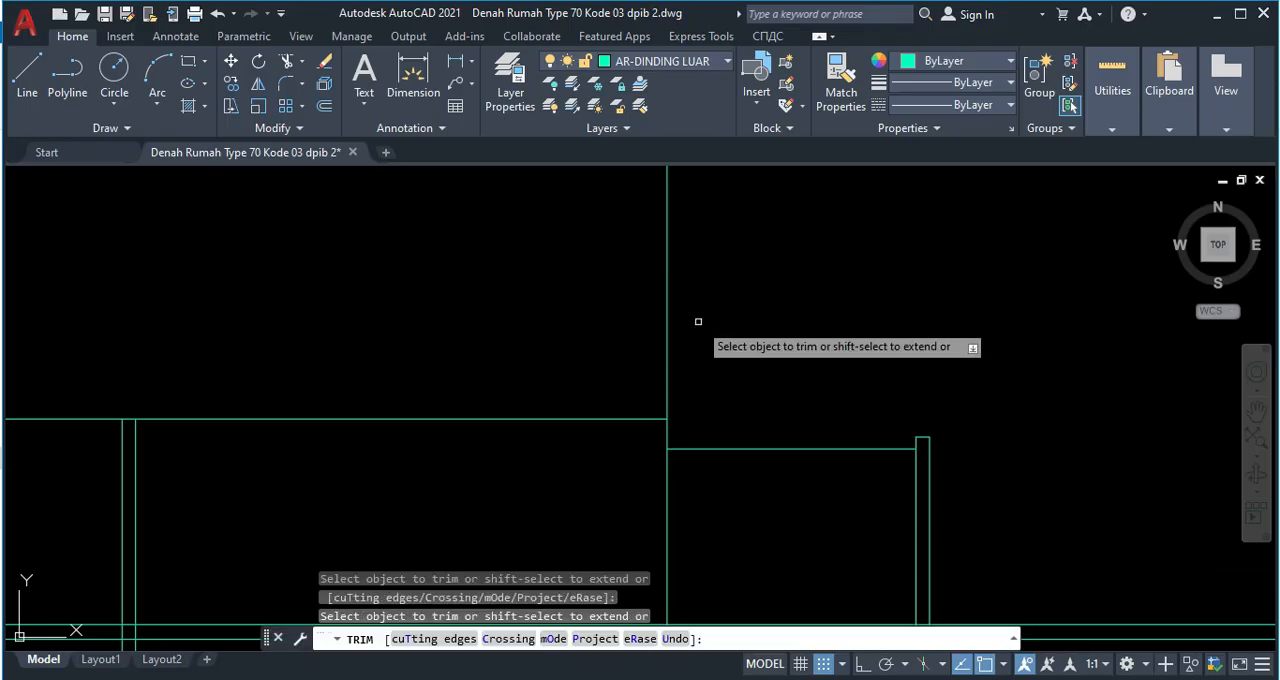
click(680, 309)
key(Escape)
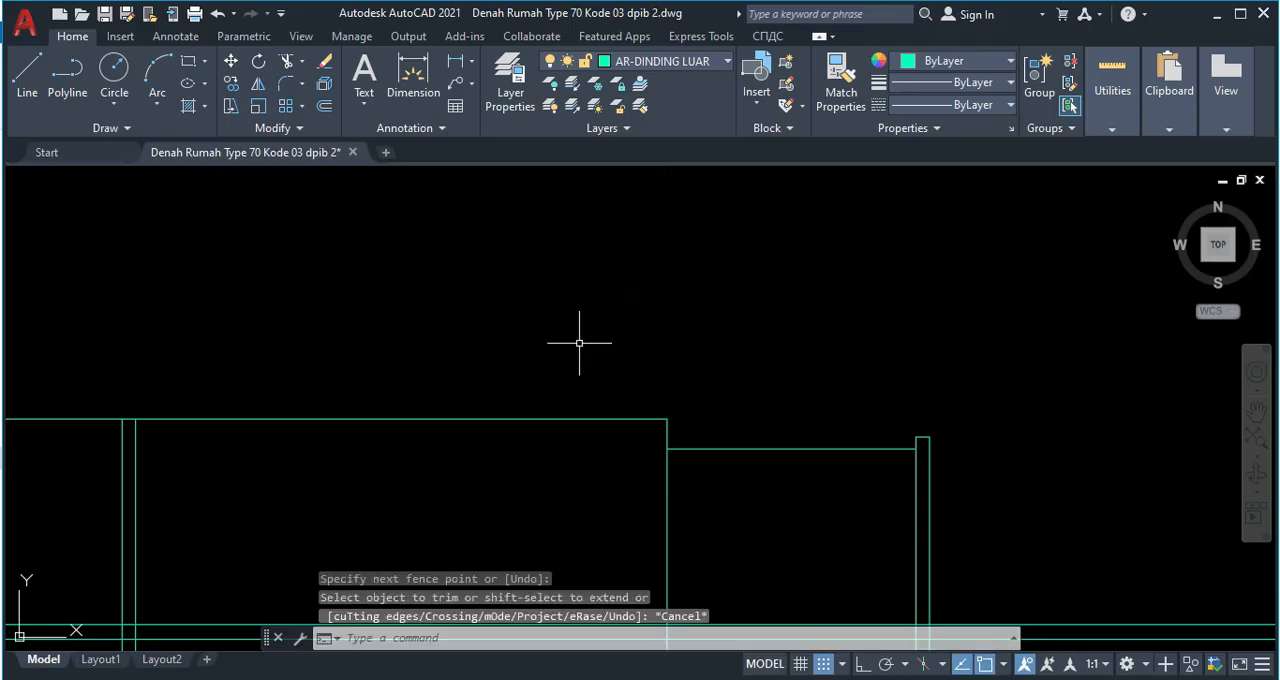
Examine the roof outline around R.TAMU and TERAS in the floor plan and compare it with the trimmed elevation outline below.
scroll(651, 343, down, 3)
middle_drag(258, 423, 352, 478)
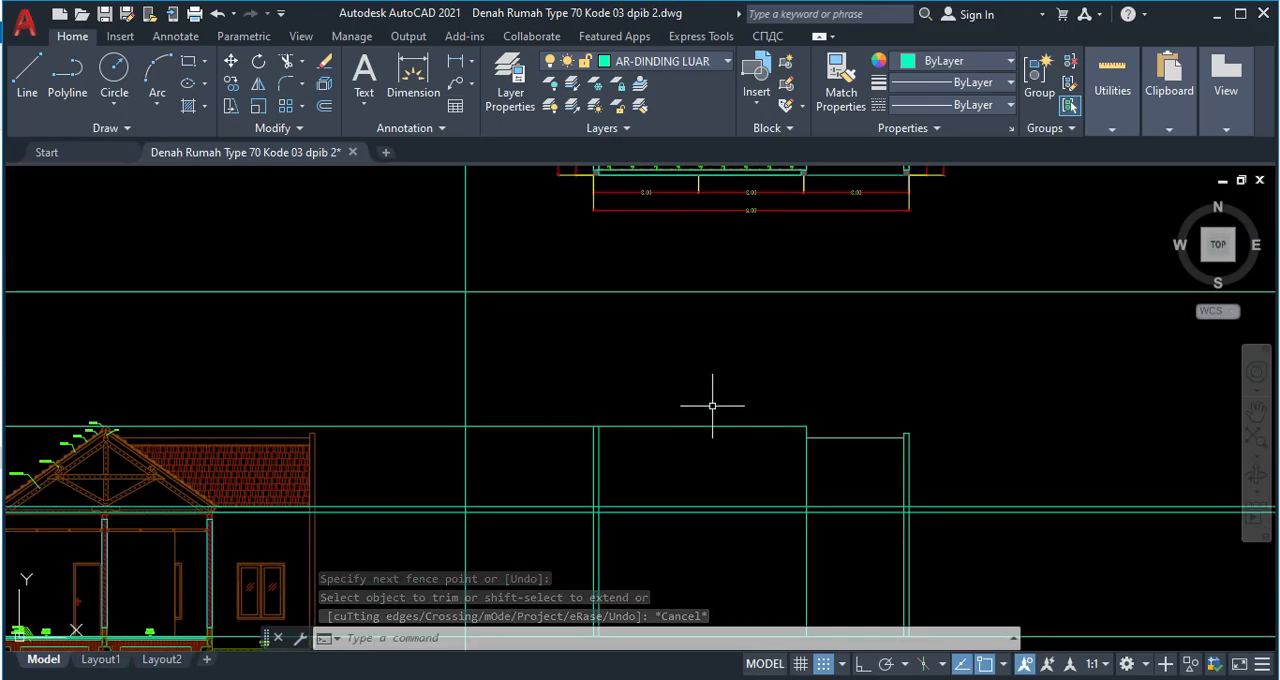
middle_drag(721, 388, 714, 571)
middle_drag(732, 351, 714, 467)
scroll(686, 324, up, 2)
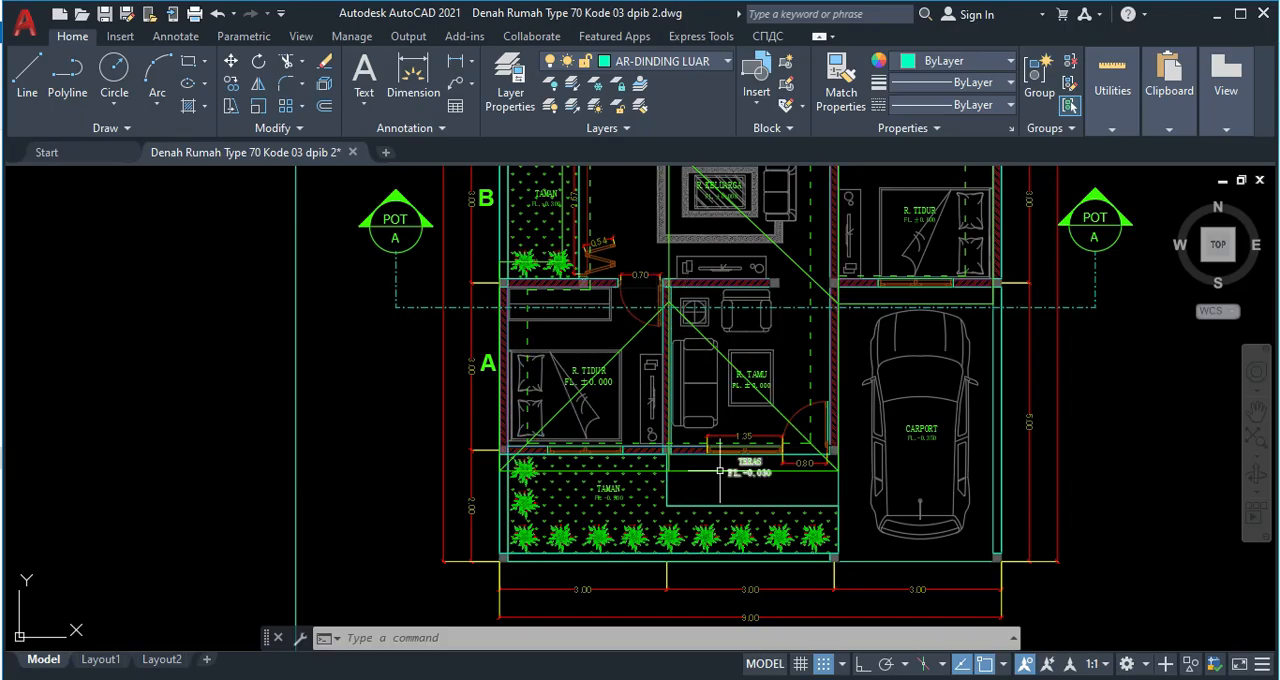
middle_drag(720, 470, 671, 320)
middle_drag(651, 500, 651, 355)
scroll(652, 462, down, 5)
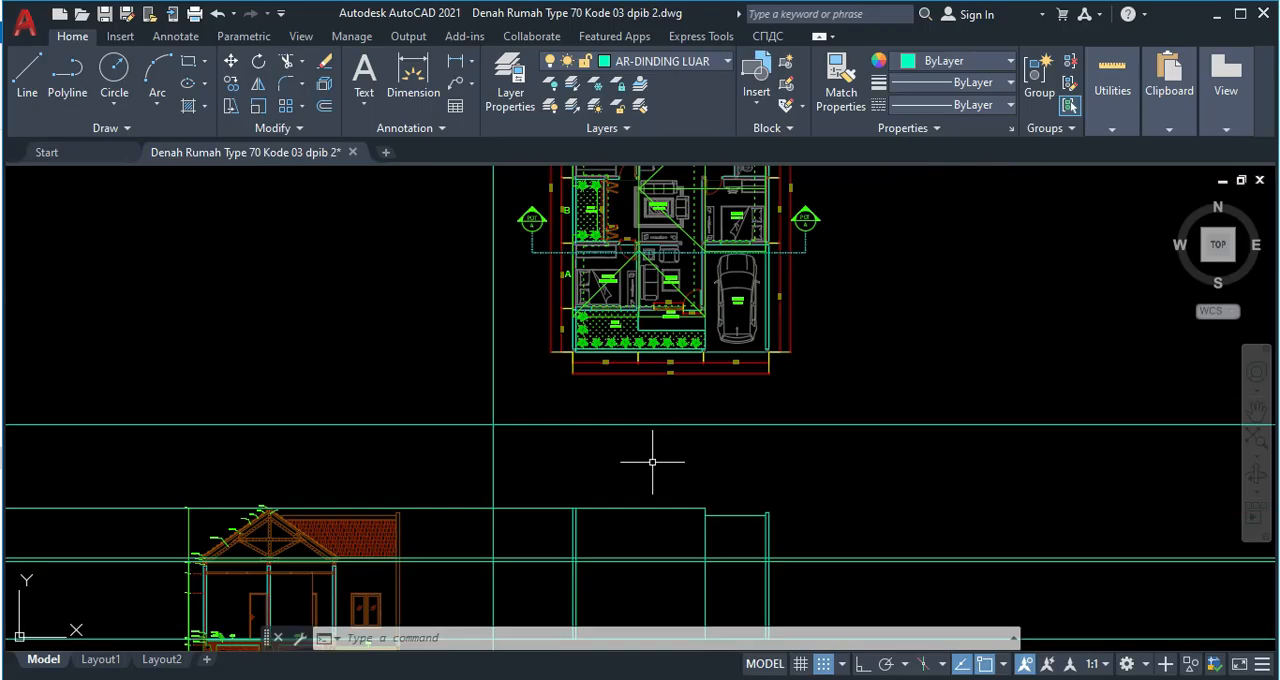
scroll(652, 462, up, 2)
middle_drag(640, 526, 638, 420)
scroll(555, 462, up, 2)
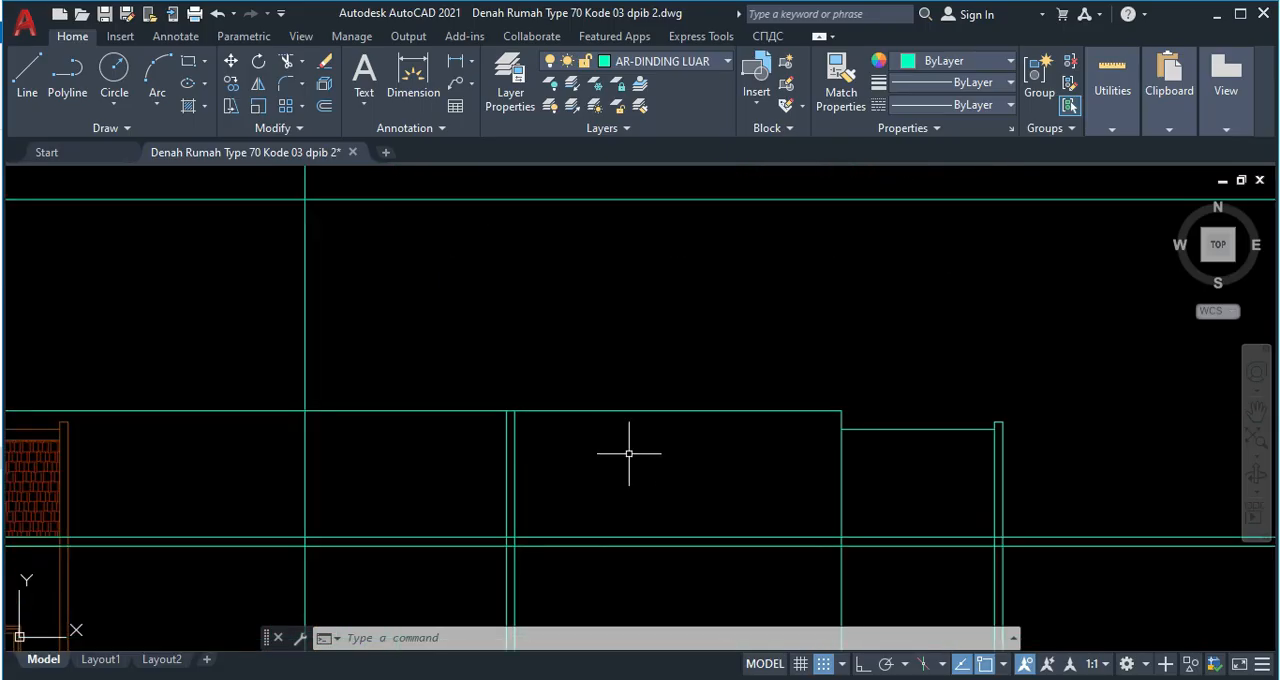
mouse_move(636, 511)
middle_down()
mouse_move(671, 503)
mouse_move(596, 428)
middle_up()
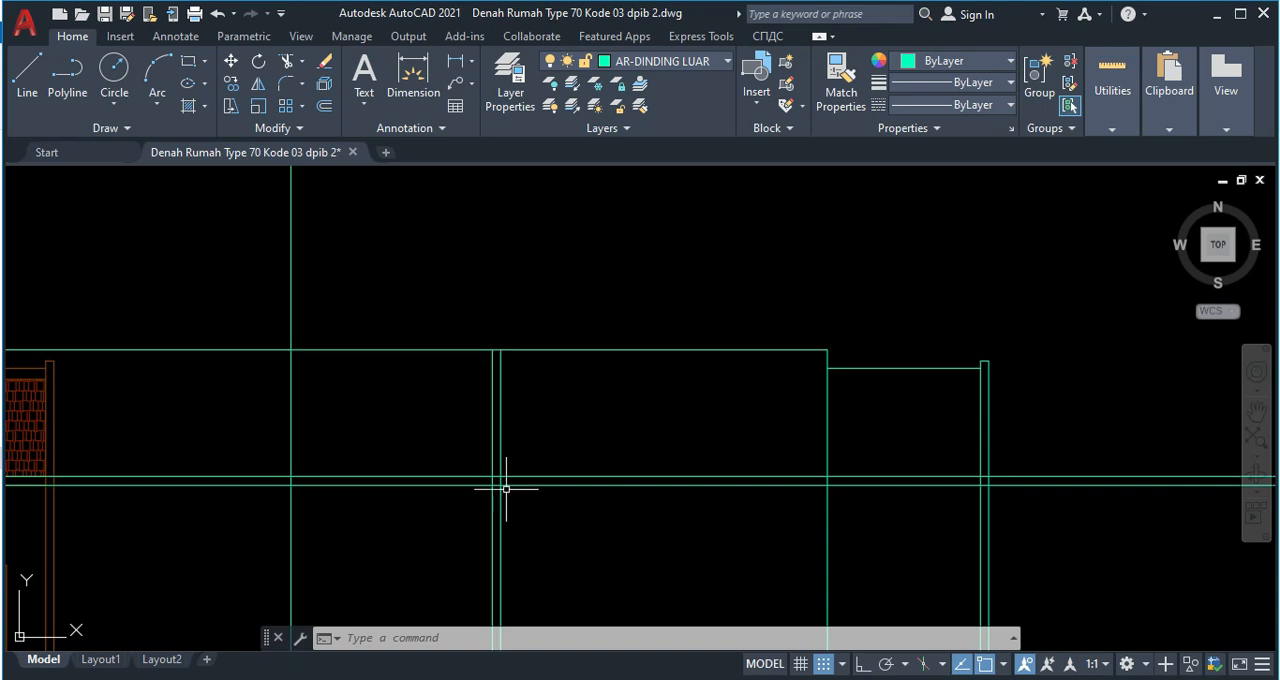
Trim the upper eaves line inside the elevation's left wall, then the ridge and both eaves level lines left of that wall.
key(Return)
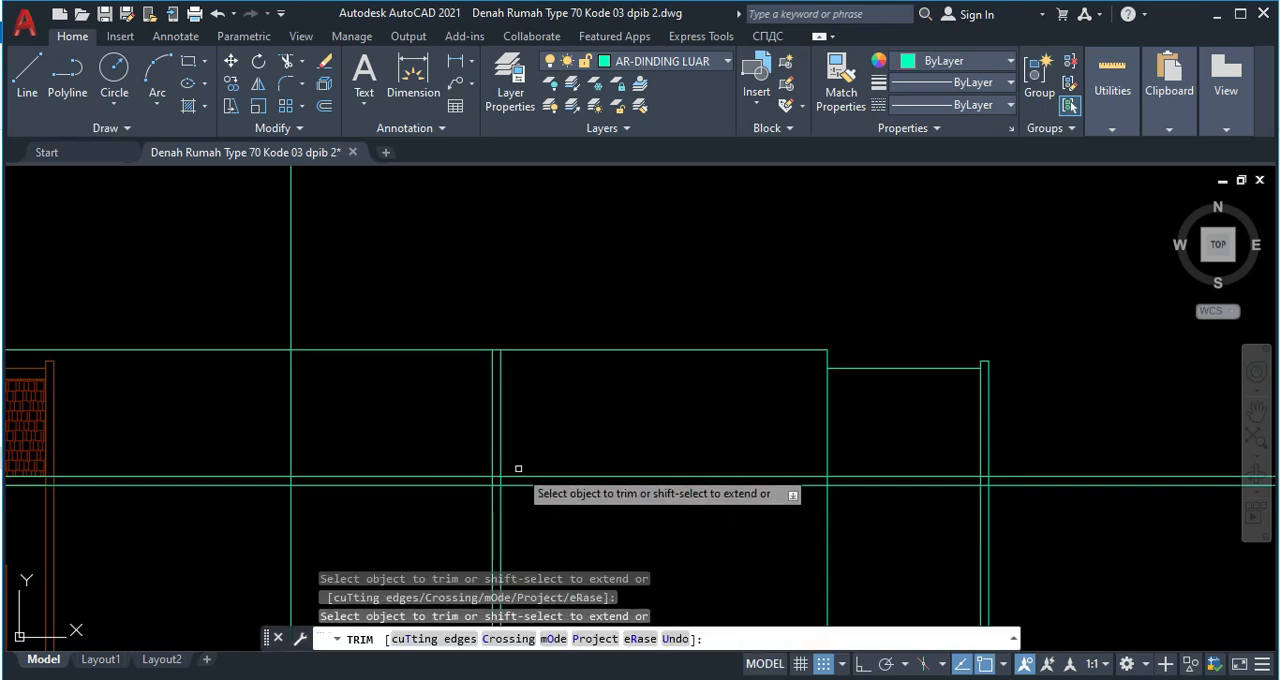
scroll(505, 479, up, 4)
scroll(526, 452, down, 3)
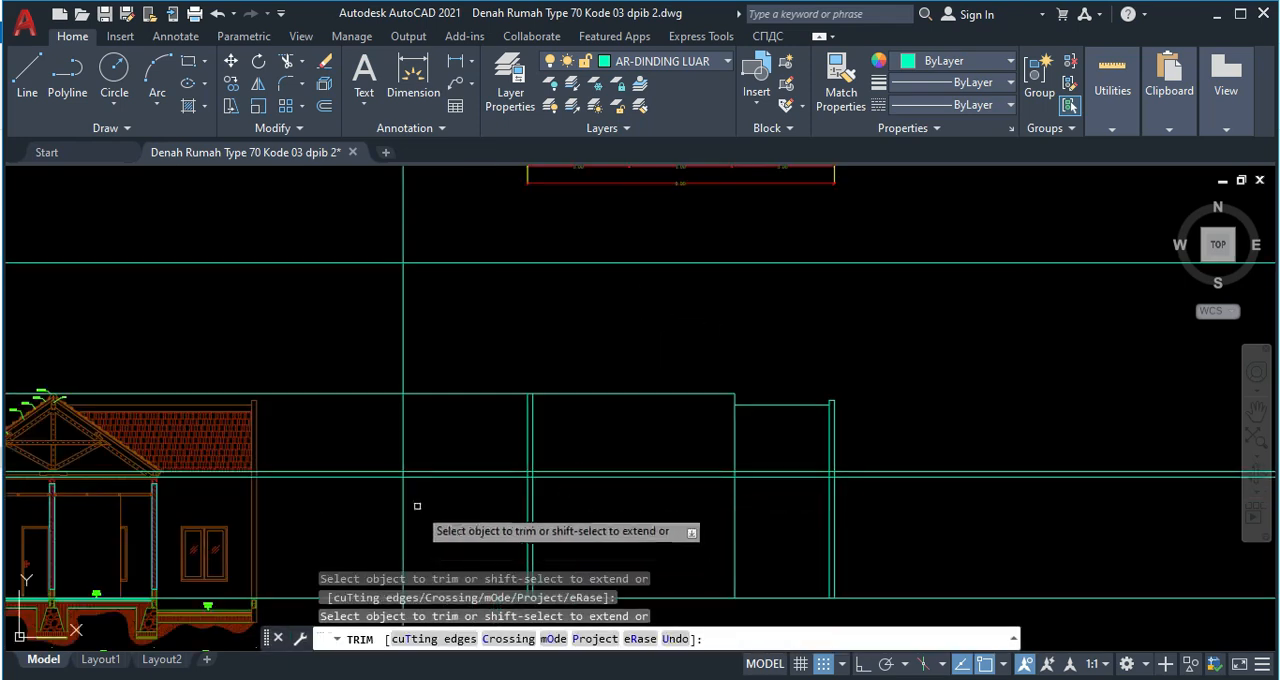
scroll(787, 487, up, 3)
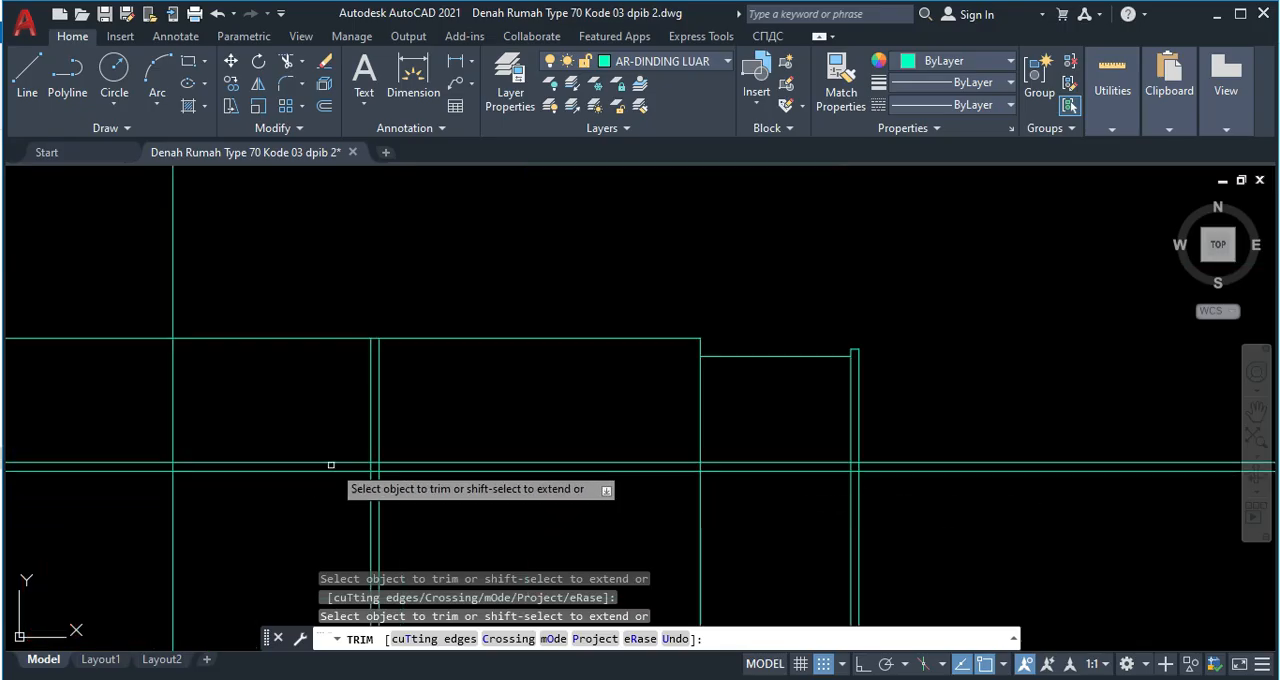
scroll(360, 460, up, 5)
scroll(406, 474, up, 2)
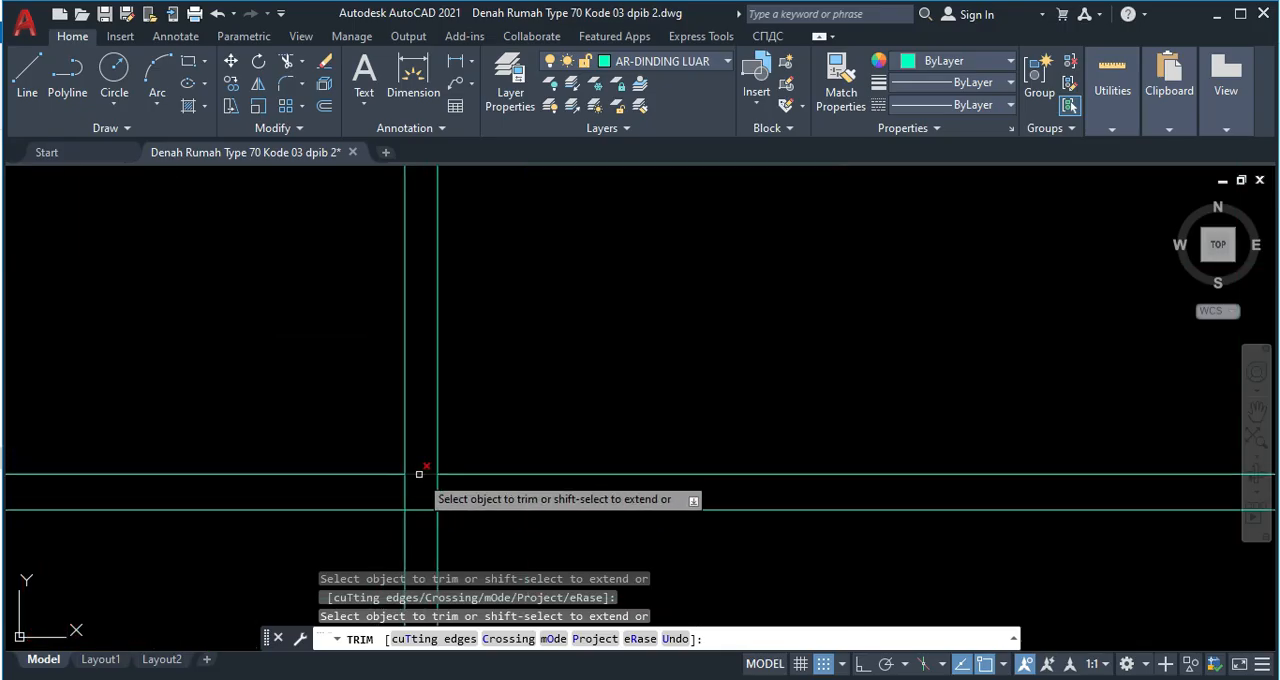
scroll(385, 505, down, 3)
click(321, 541)
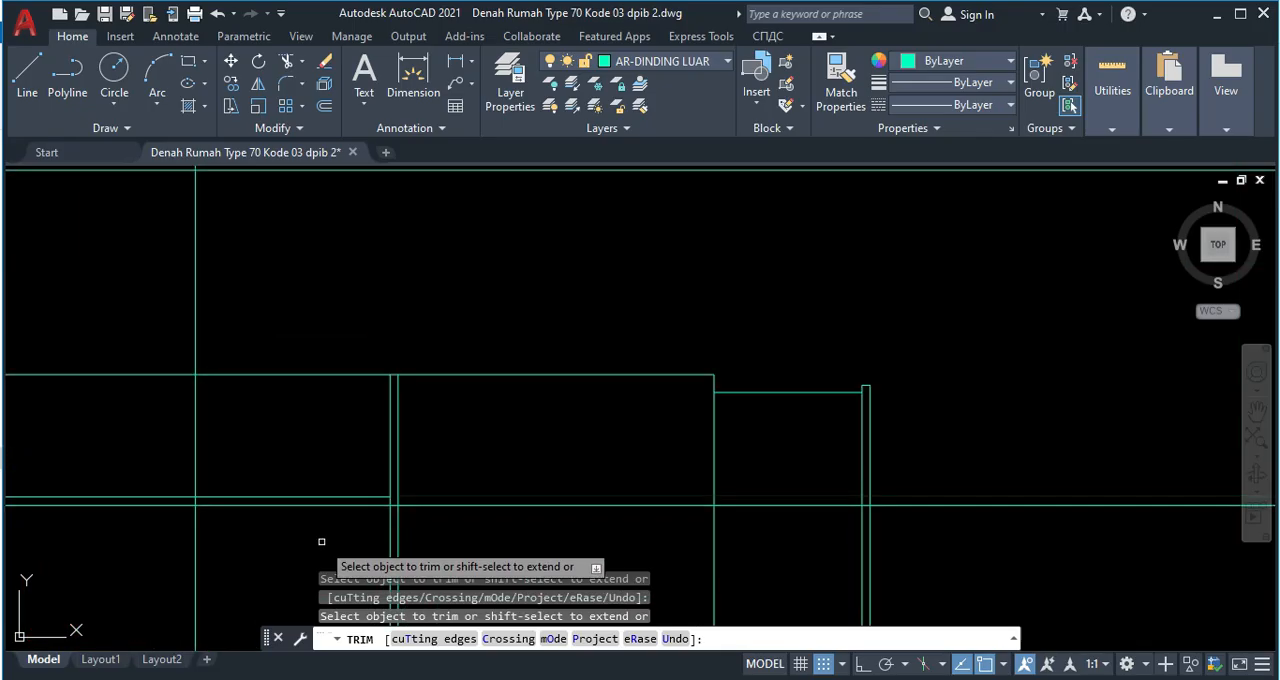
click(303, 337)
key(Return)
key(Escape)
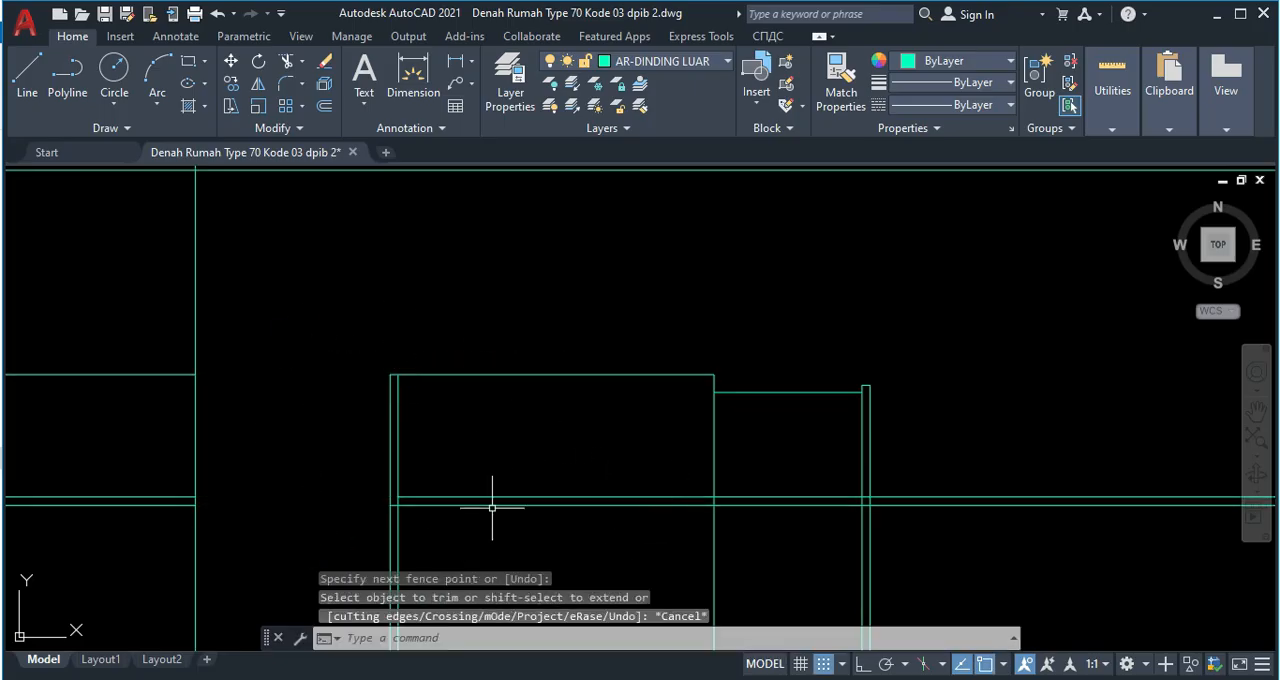
Draw two sloping gable lines from the left wall's inner face at the upper eaves line to the ridge line and down to the middle wall.
text(l)
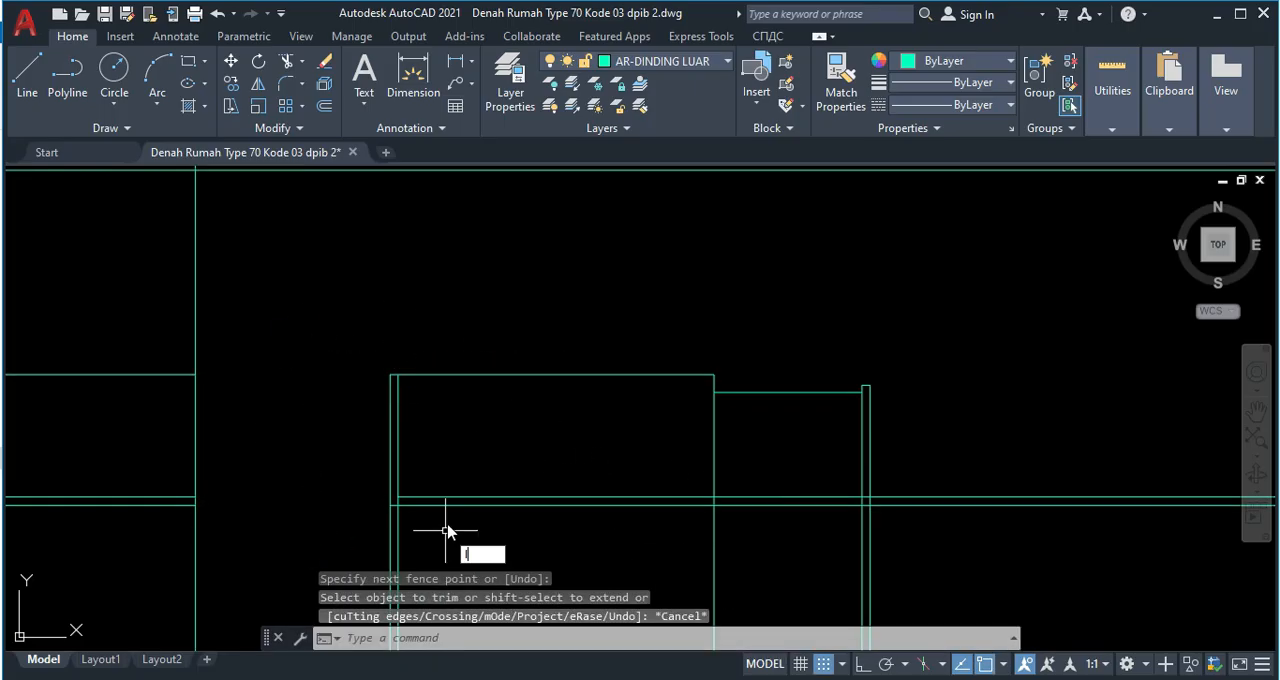
key(Return)
scroll(424, 481, up, 2)
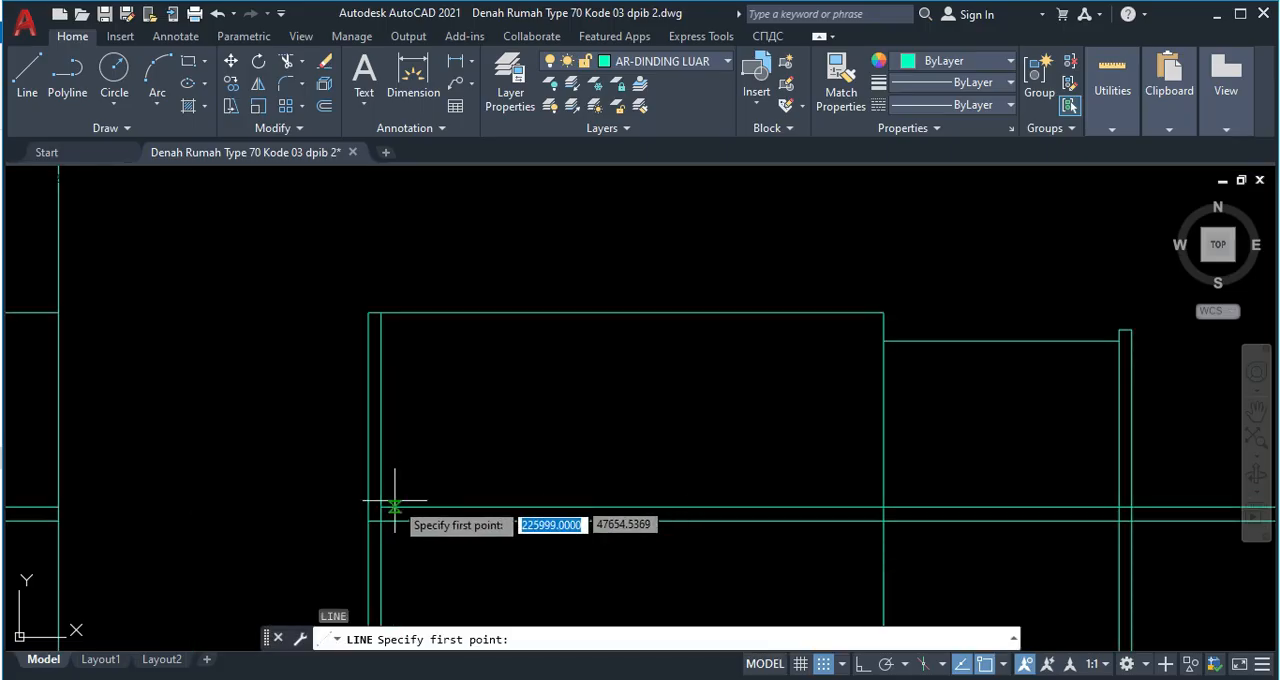
click(381, 507)
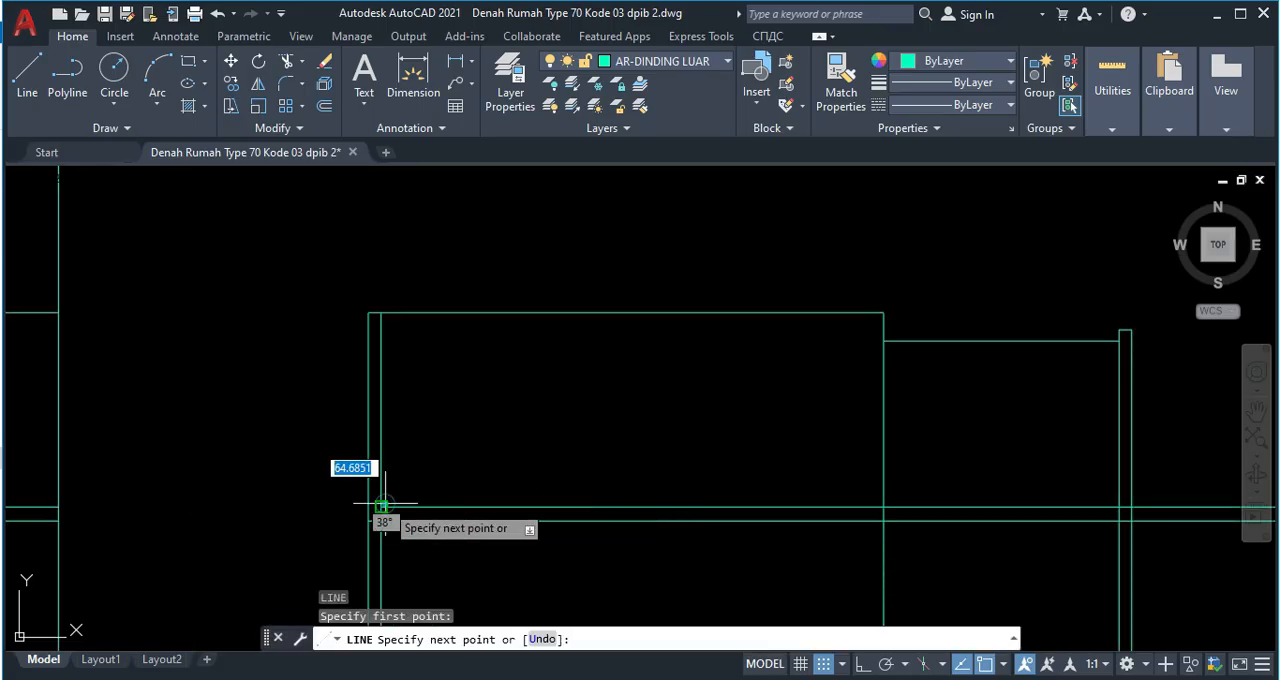
click(626, 313)
click(883, 507)
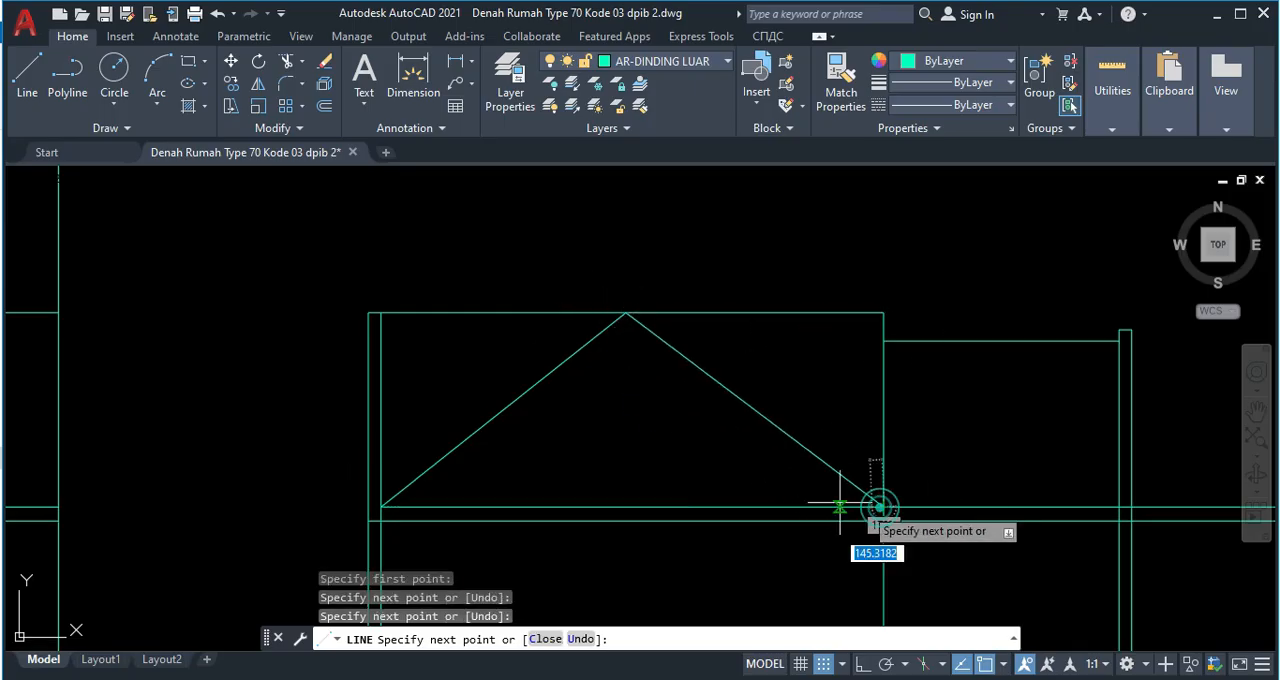
key(Escape)
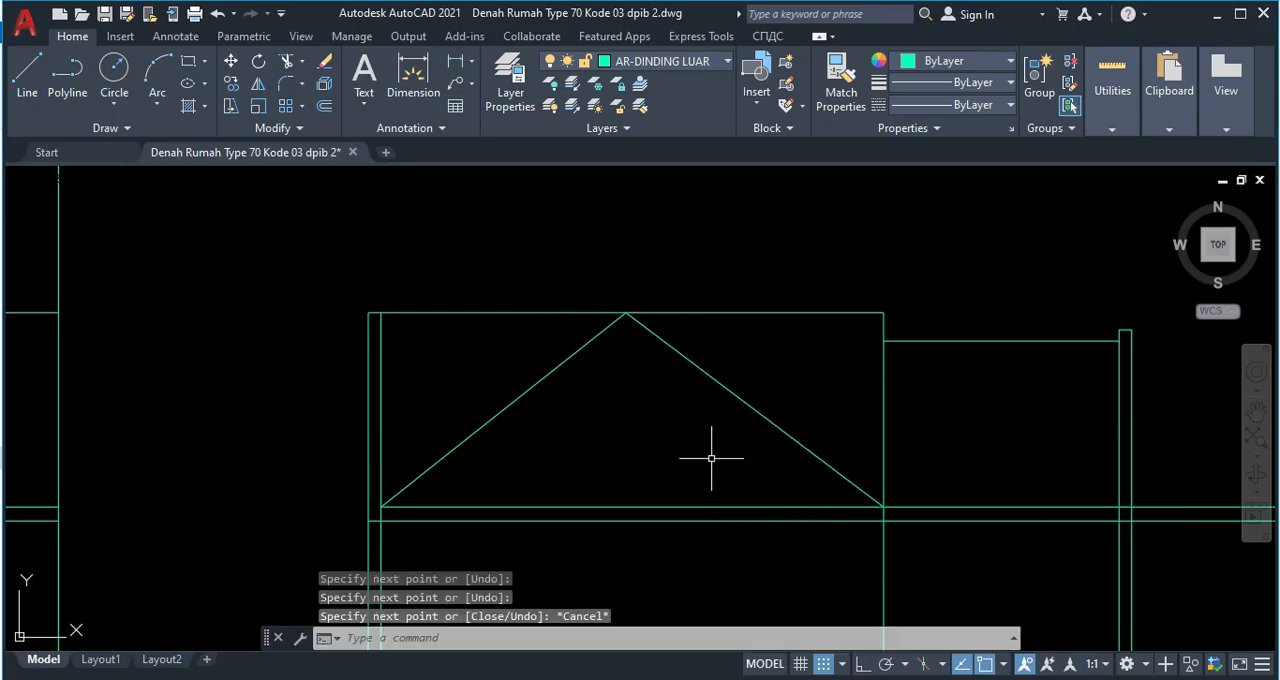
Stretch the ridge line's left end to the inner face of the left wall.
scroll(723, 446, down, 2)
scroll(674, 391, up, 2)
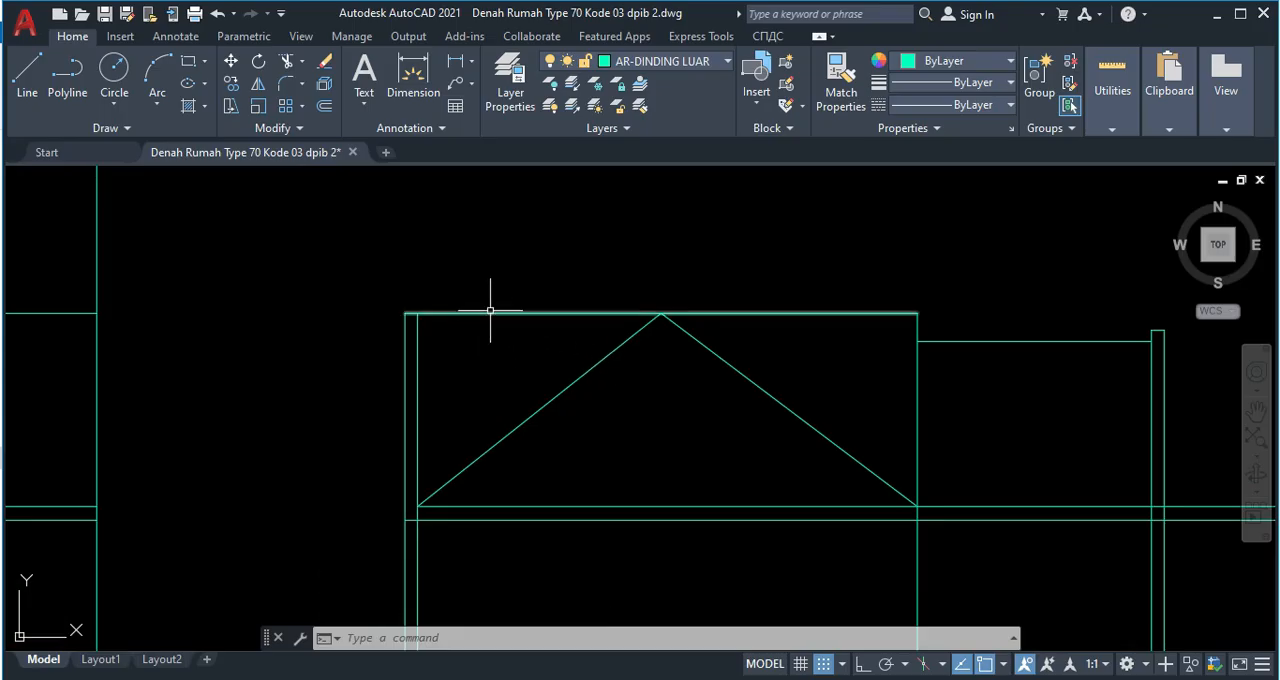
click(405, 312)
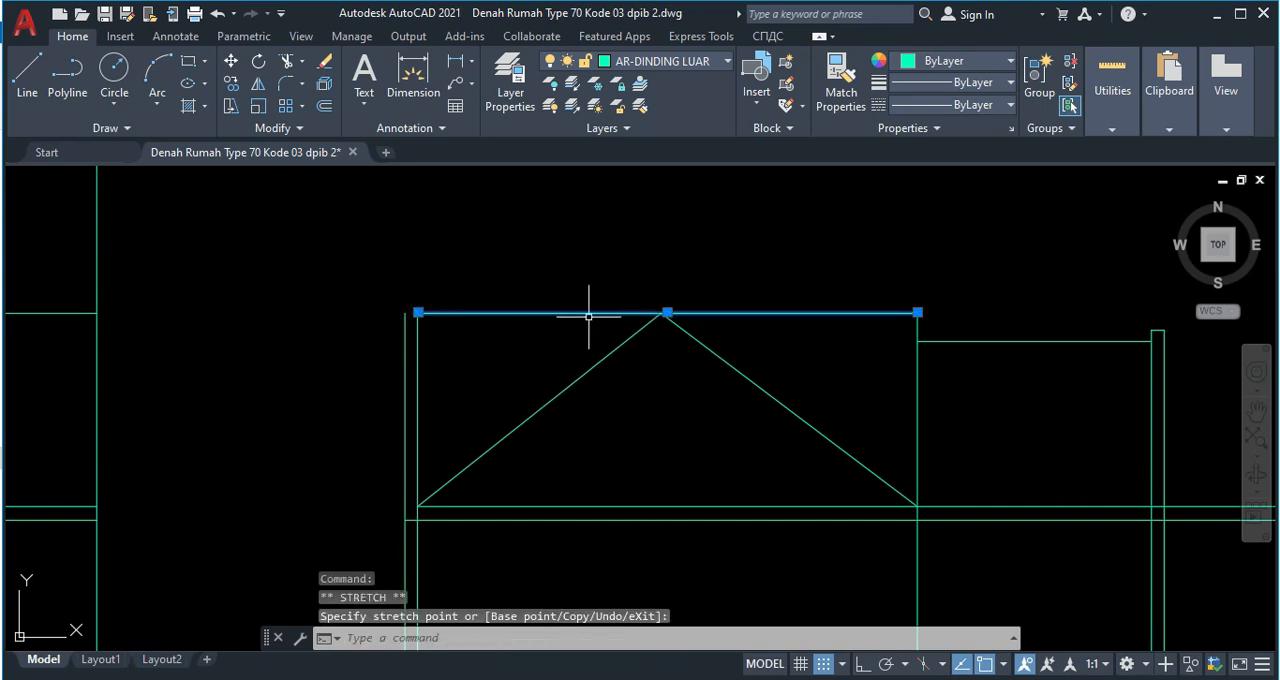
scroll(603, 316, up, 2)
click(653, 356)
key(Escape)
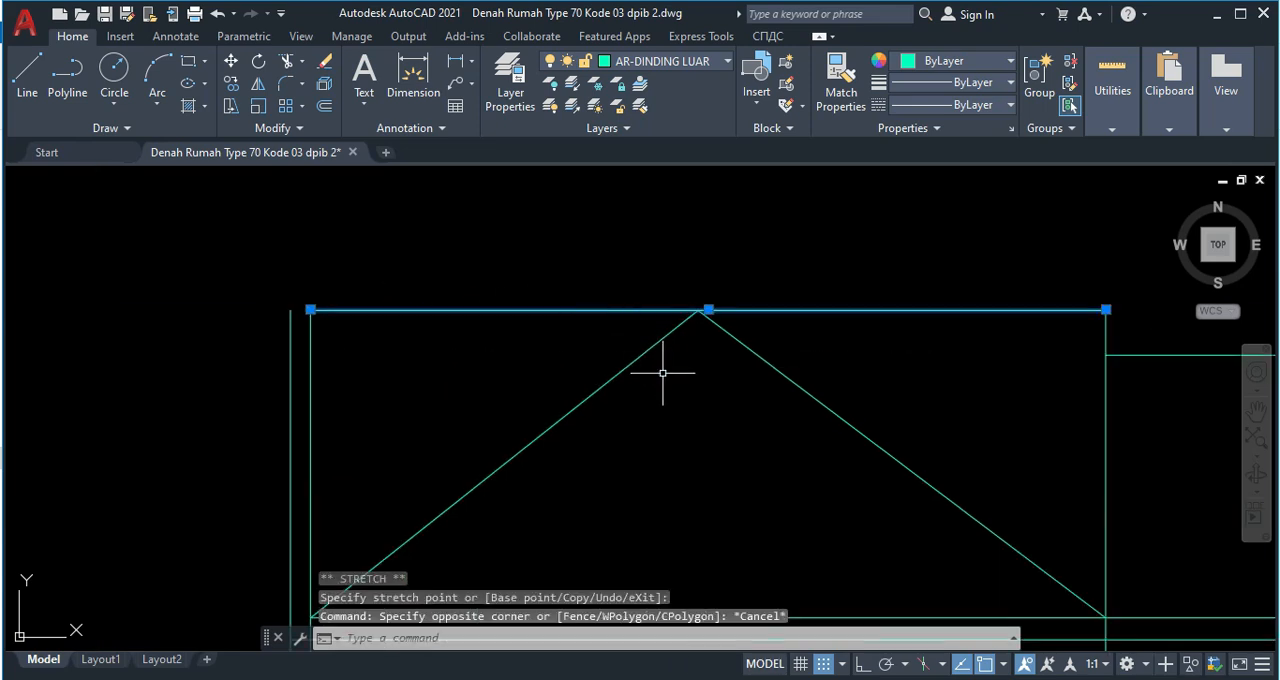
key(Escape)
Move the upper ends of both gable slope lines to the shortened ridge line's midpoint.
click(658, 370)
click(613, 338)
scroll(694, 307, up, 2)
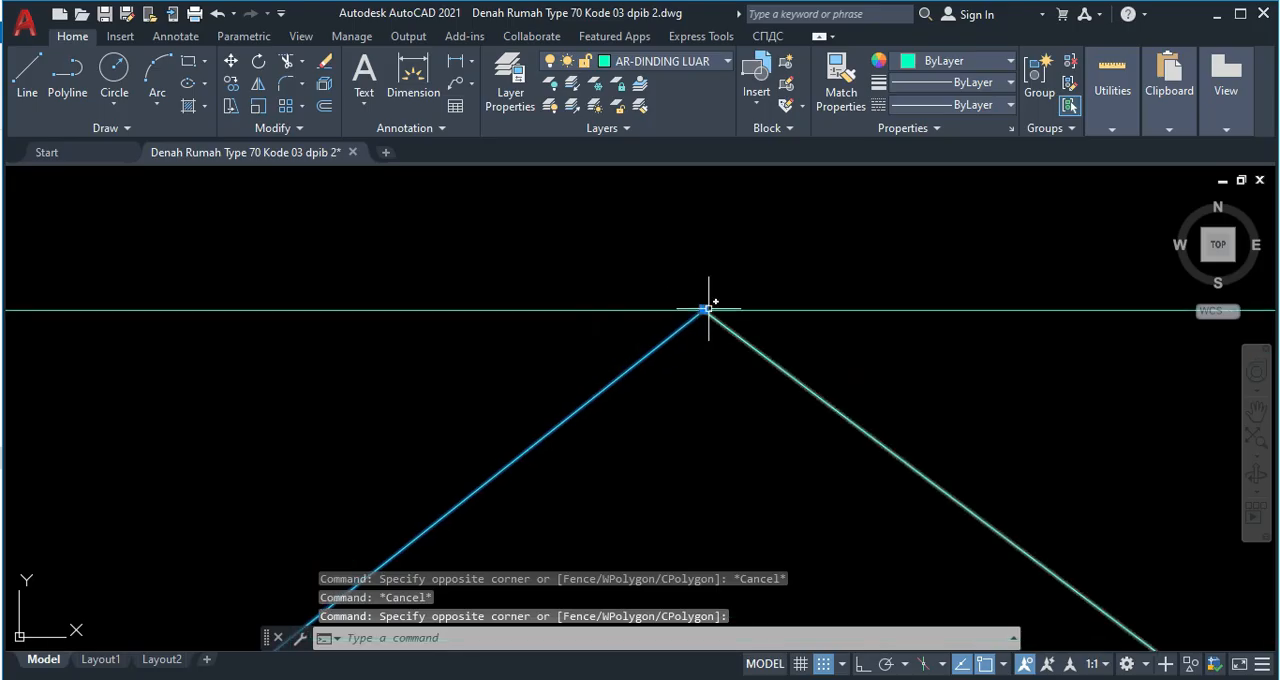
click(700, 310)
click(729, 309)
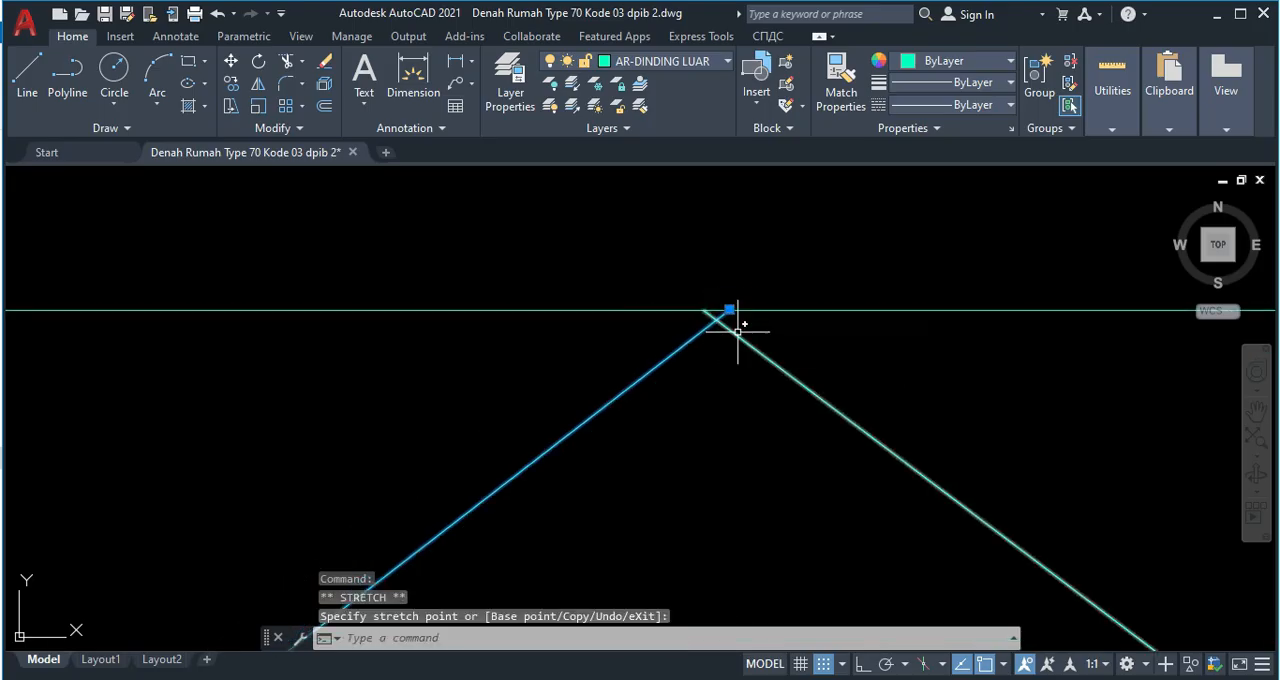
click(720, 323)
click(703, 310)
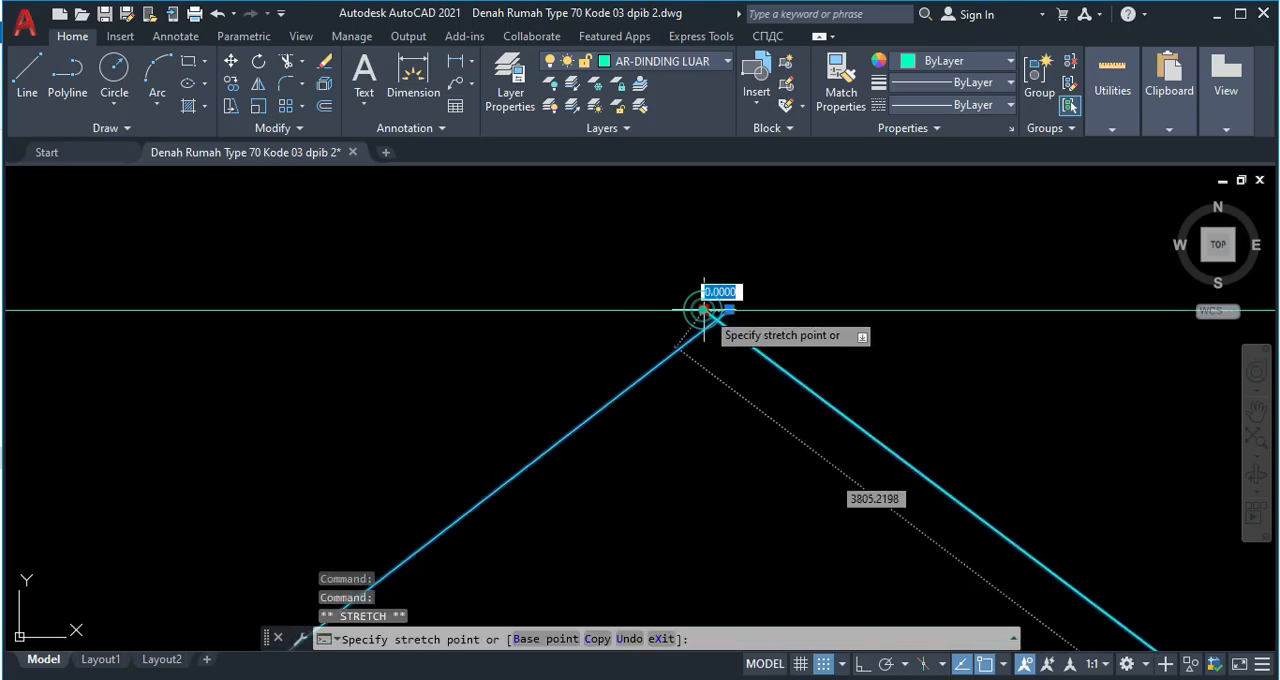
key(Escape)
scroll(749, 366, down, 3)
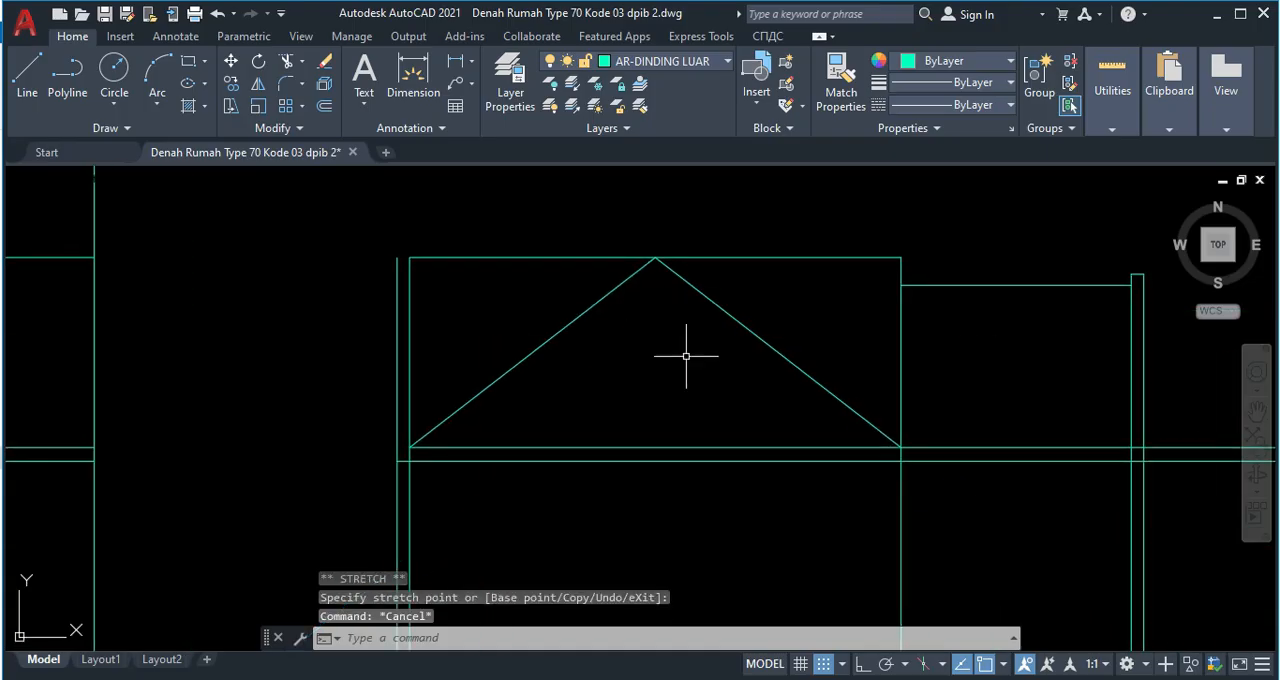
Extend the ridge line's left end to the outer face of the left wall.
scroll(459, 289, up, 2)
text(ex)
key(Return)
mouse_move(470, 293)
mouse_down()
mouse_move(474, 246)
mouse_move(445, 227)
mouse_up()
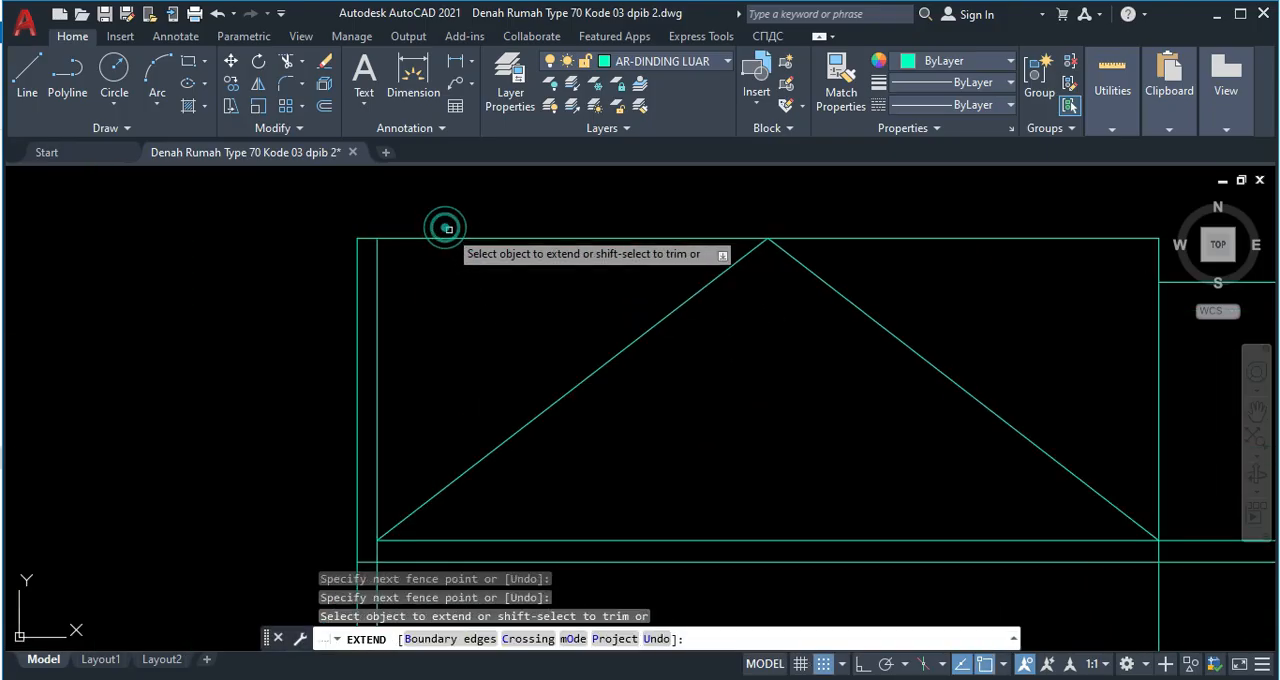
key(Escape)
scroll(646, 290, down, 4)
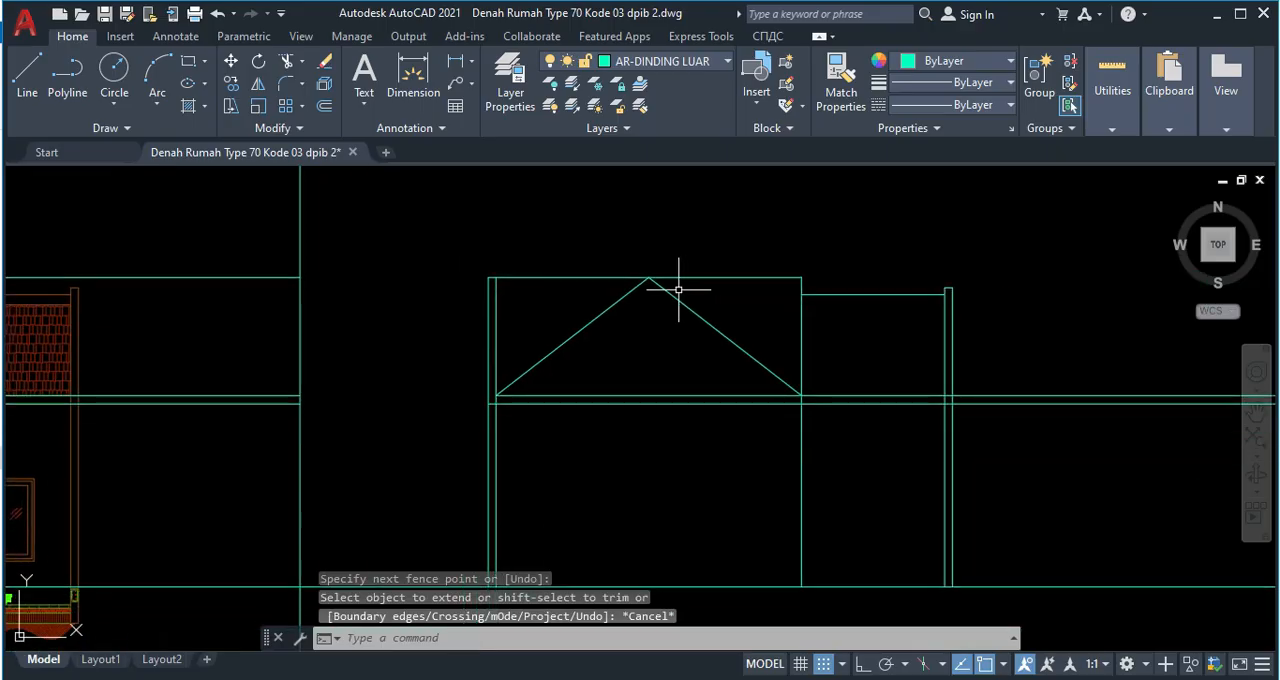
Trim the ridge line on both sides of the gable apex, keeping the piece that caps the left wall.
scroll(678, 289, up, 4)
text(tr)
key(Return)
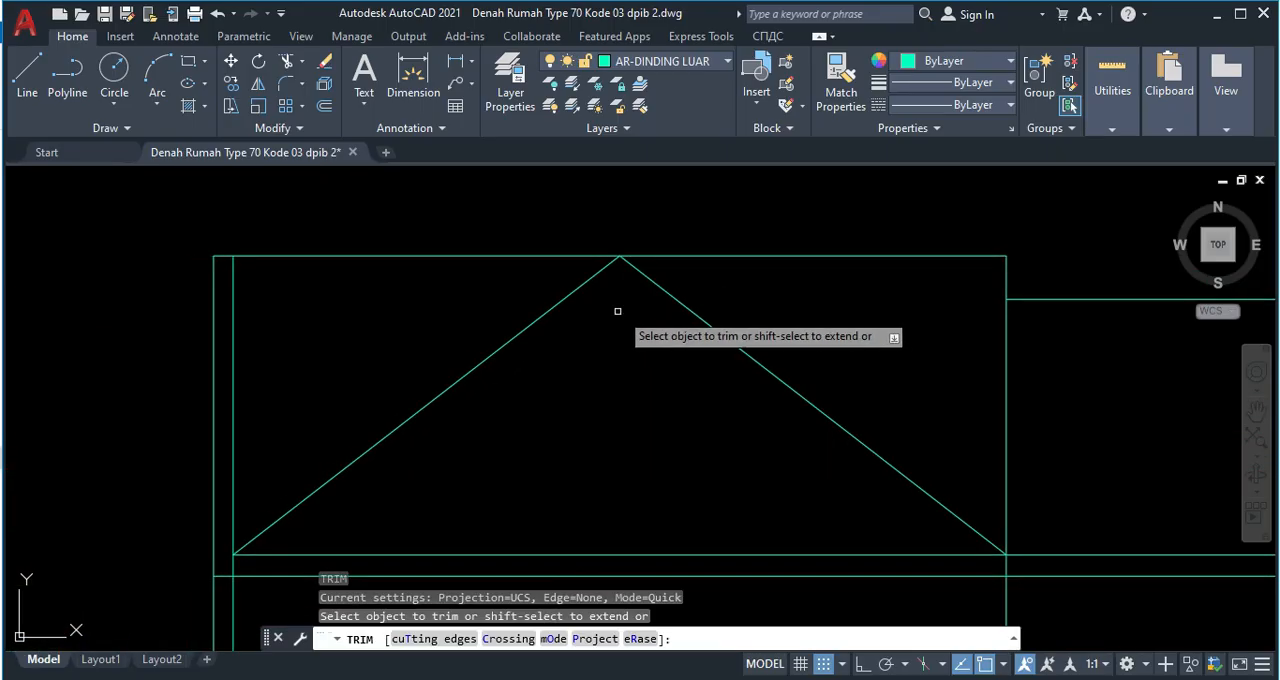
drag(497, 277, 478, 230)
drag(724, 271, 714, 223)
key(Escape)
Extend the rear roof's level line from the middle wall to the gable's right slope.
middle_drag(940, 291, 543, 281)
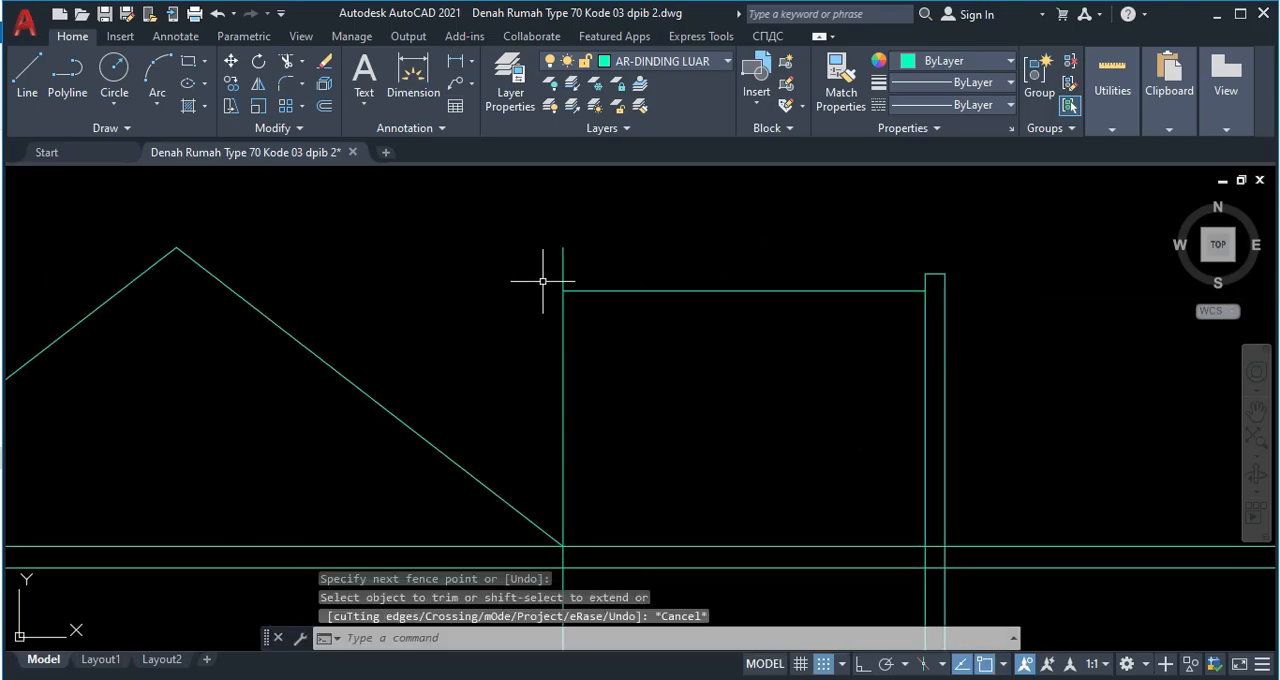
scroll(607, 309, down, 10)
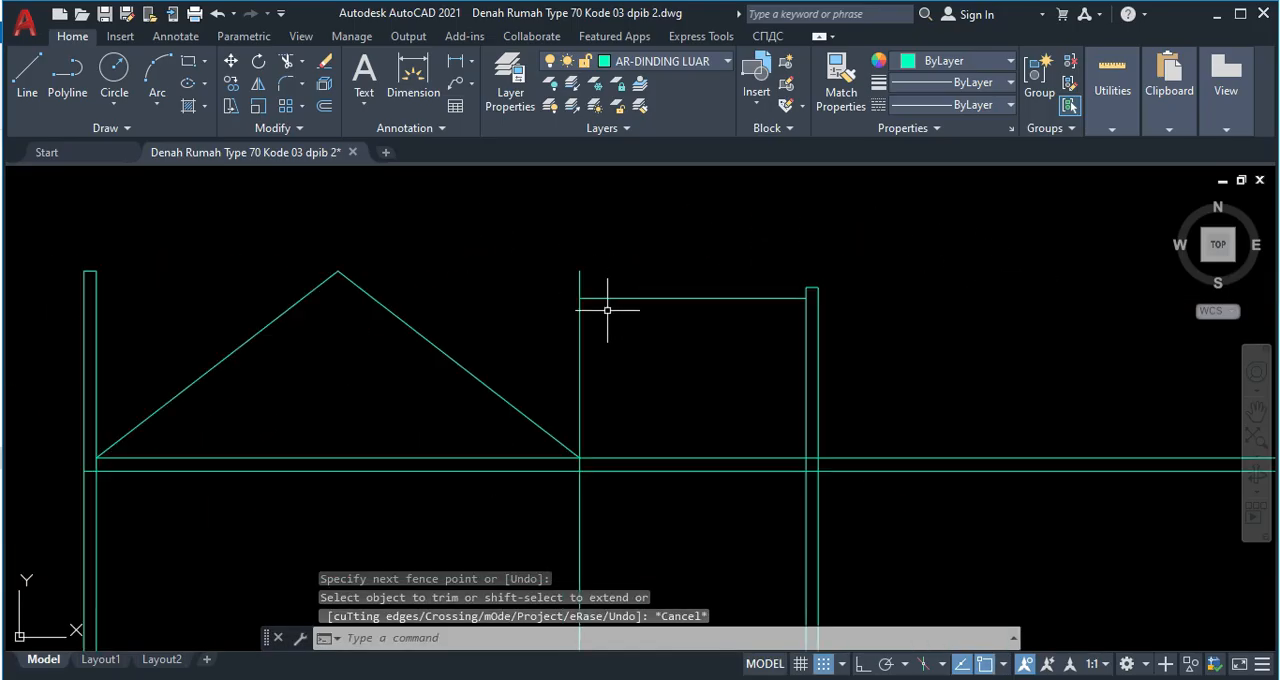
middle_drag(578, 238, 580, 363)
scroll(594, 266, up, 2)
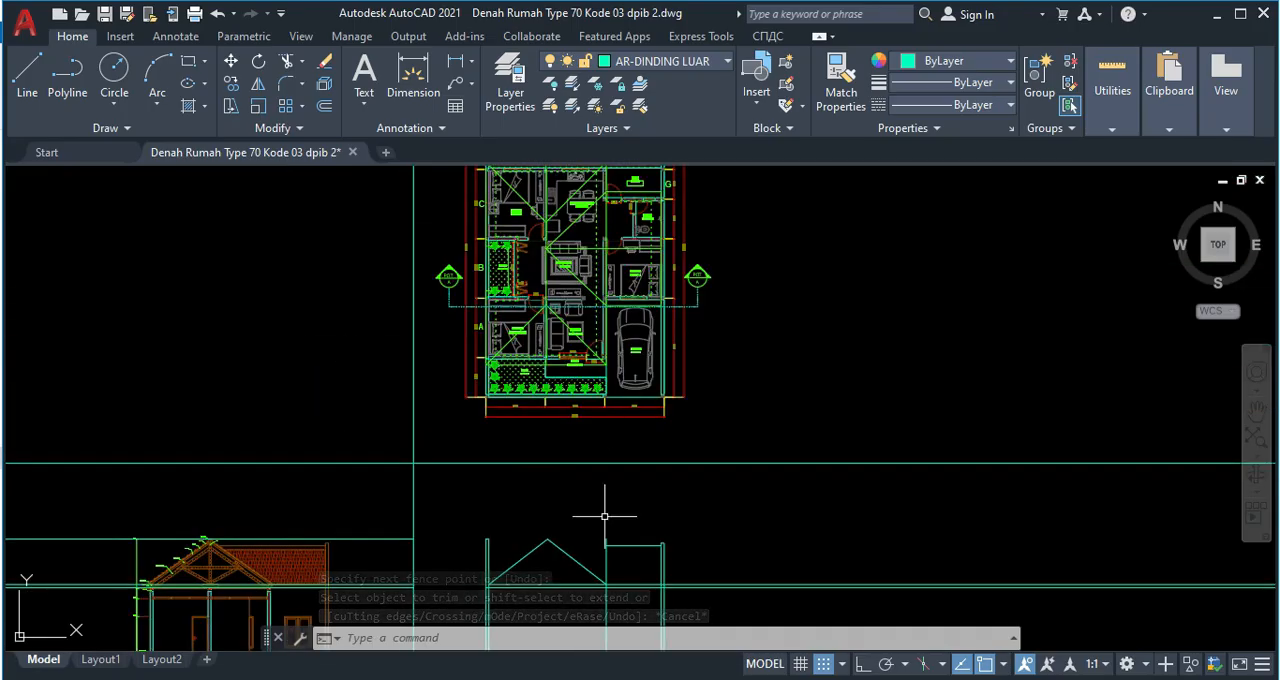
middle_drag(599, 505, 593, 377)
scroll(566, 434, up, 4)
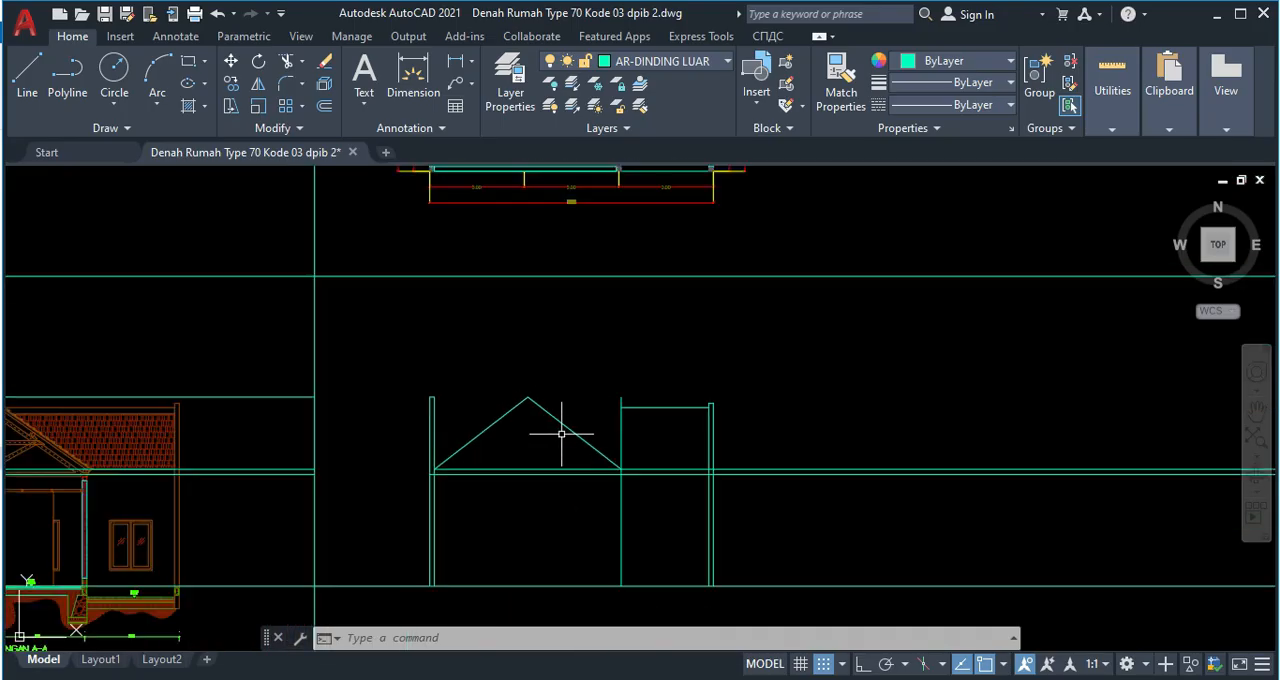
text(x)
key(Return)
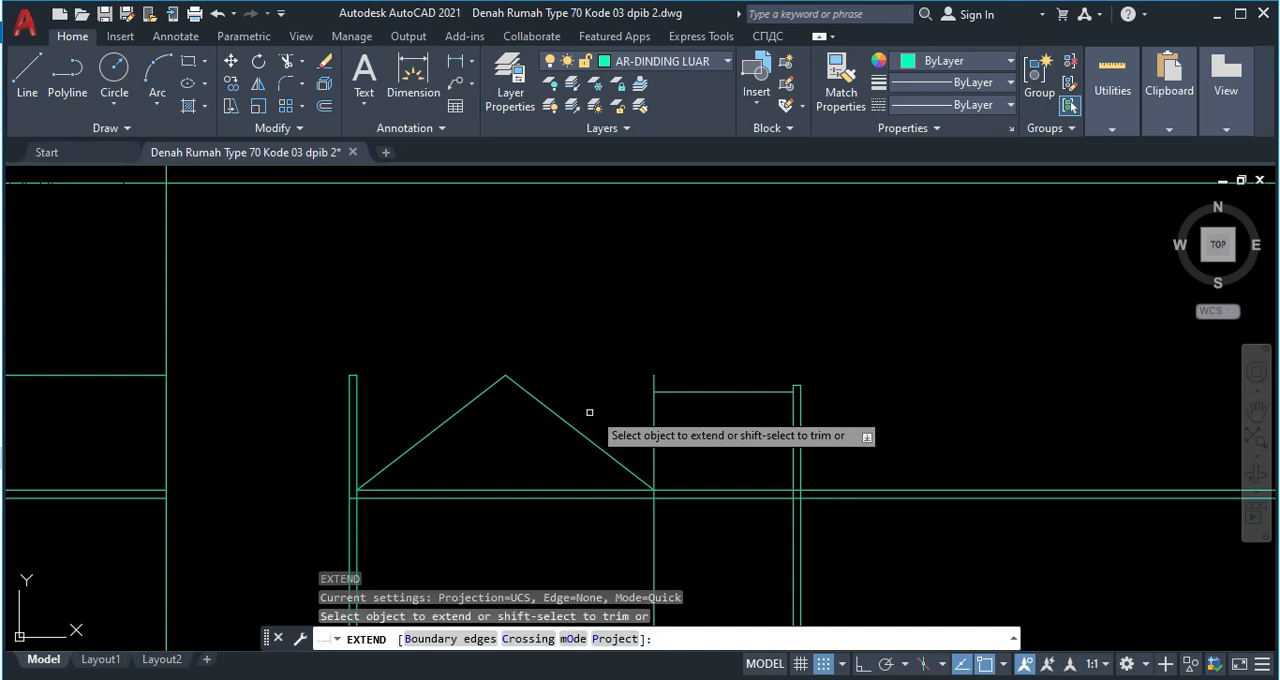
key(Escape)
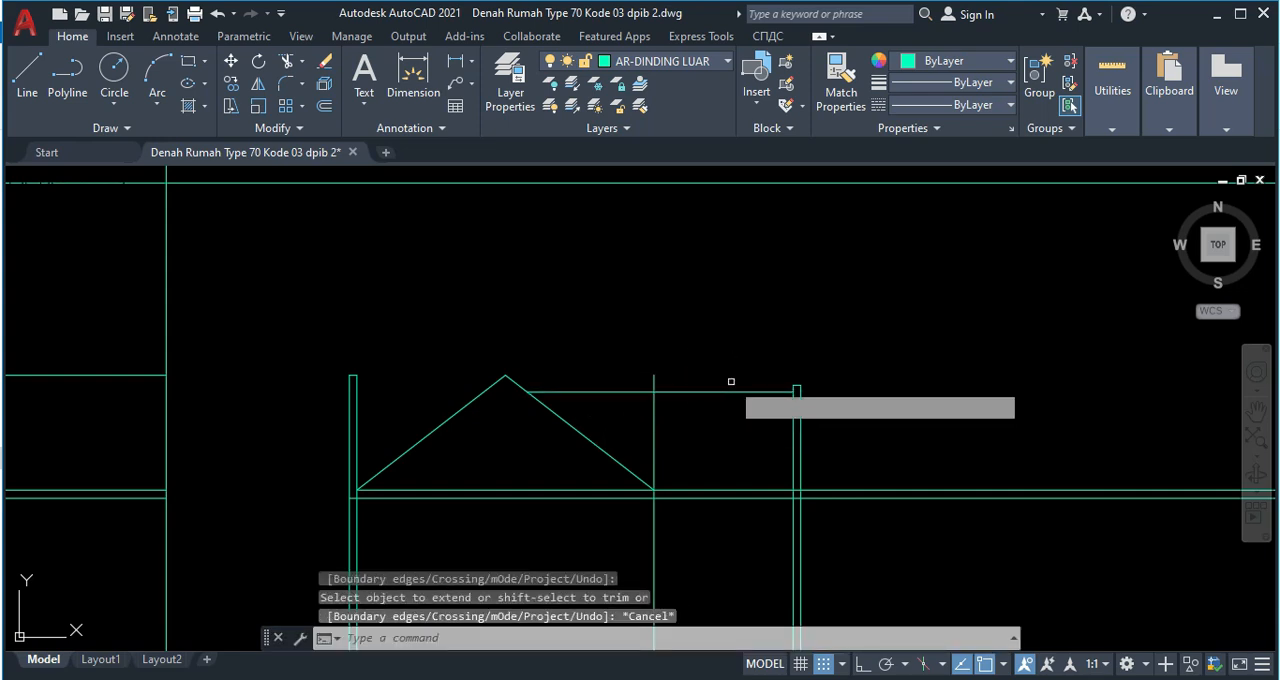
Trim the middle wall line above the eaves on both sides of the rear roof's level line.
text(tr)
key(Return)
click(656, 381)
drag(669, 437, 644, 412)
key(Escape)
Copy the long horizontal construction line to the upper edge of the roof tiles in section A-A.
middle_drag(187, 421, 539, 413)
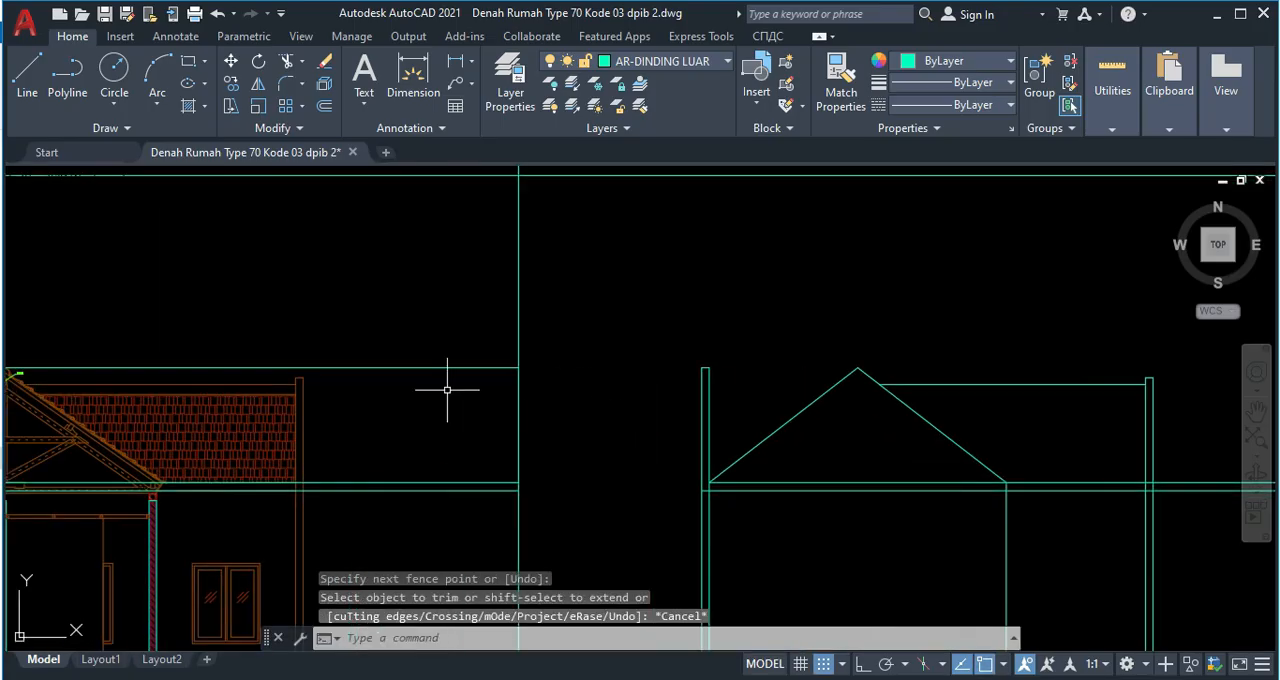
middle_drag(590, 210, 592, 272)
click(597, 258)
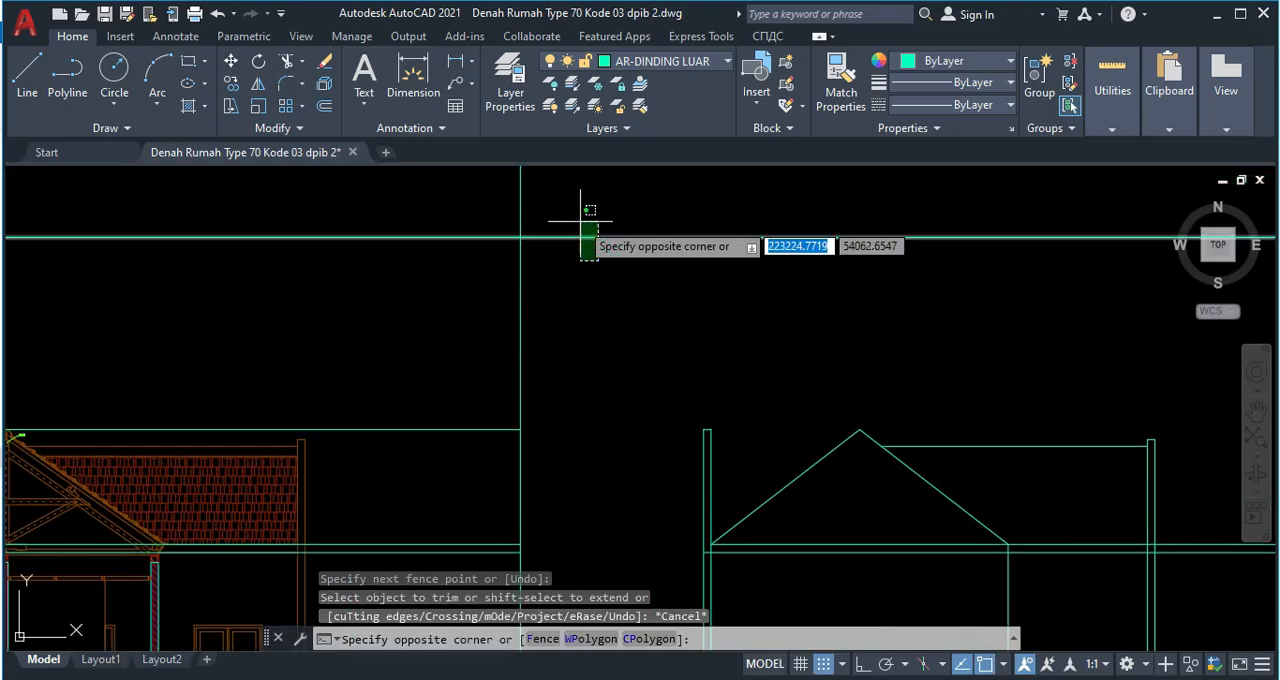
click(581, 222)
text(co)
key(Return)
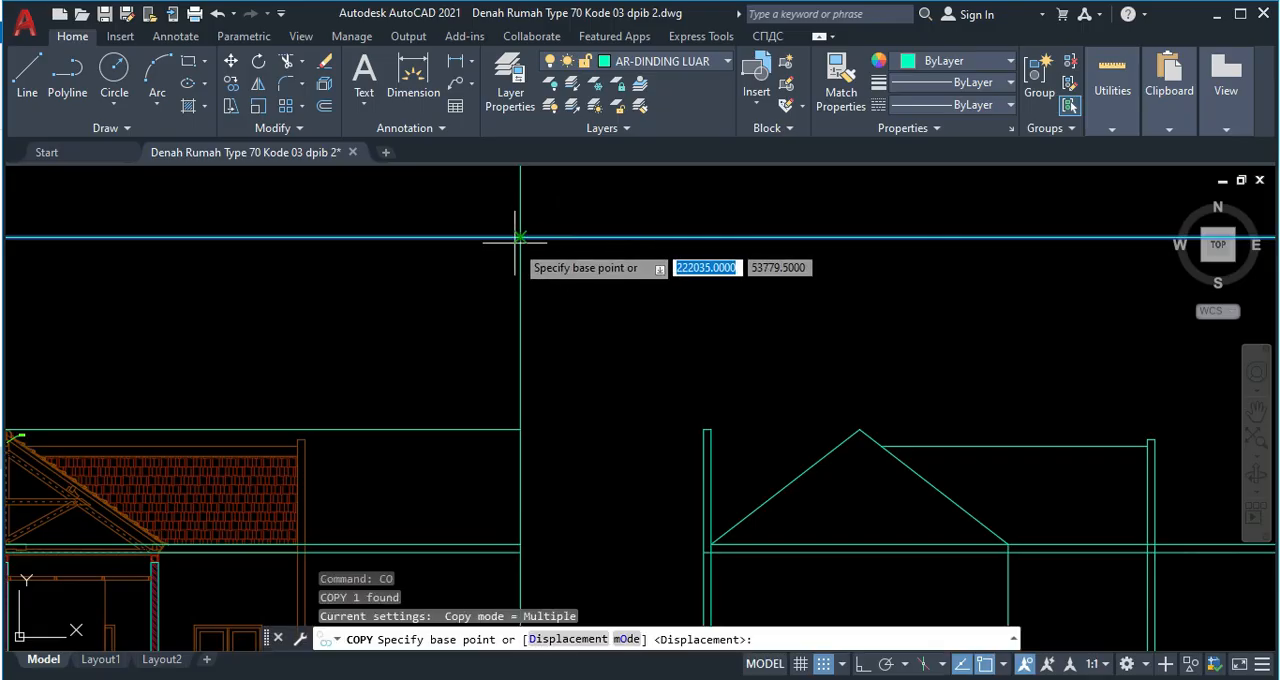
click(519, 238)
scroll(262, 447, up, 4)
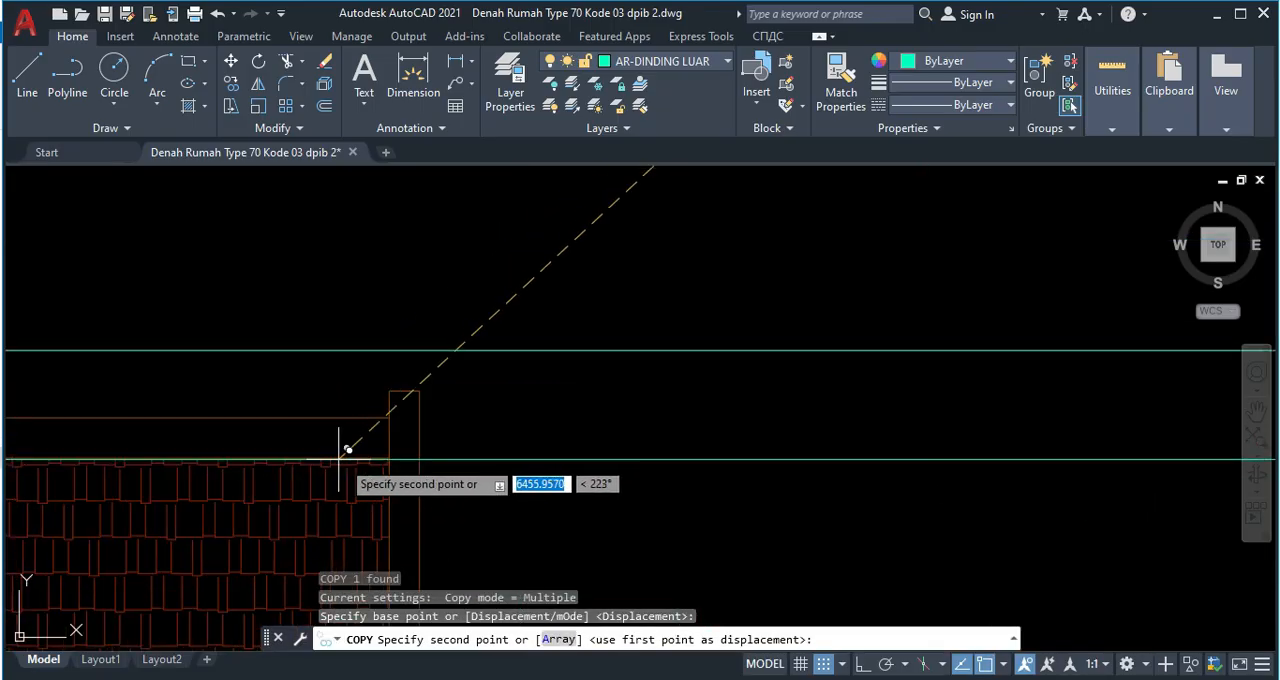
scroll(409, 449, down, 4)
key(Escape)
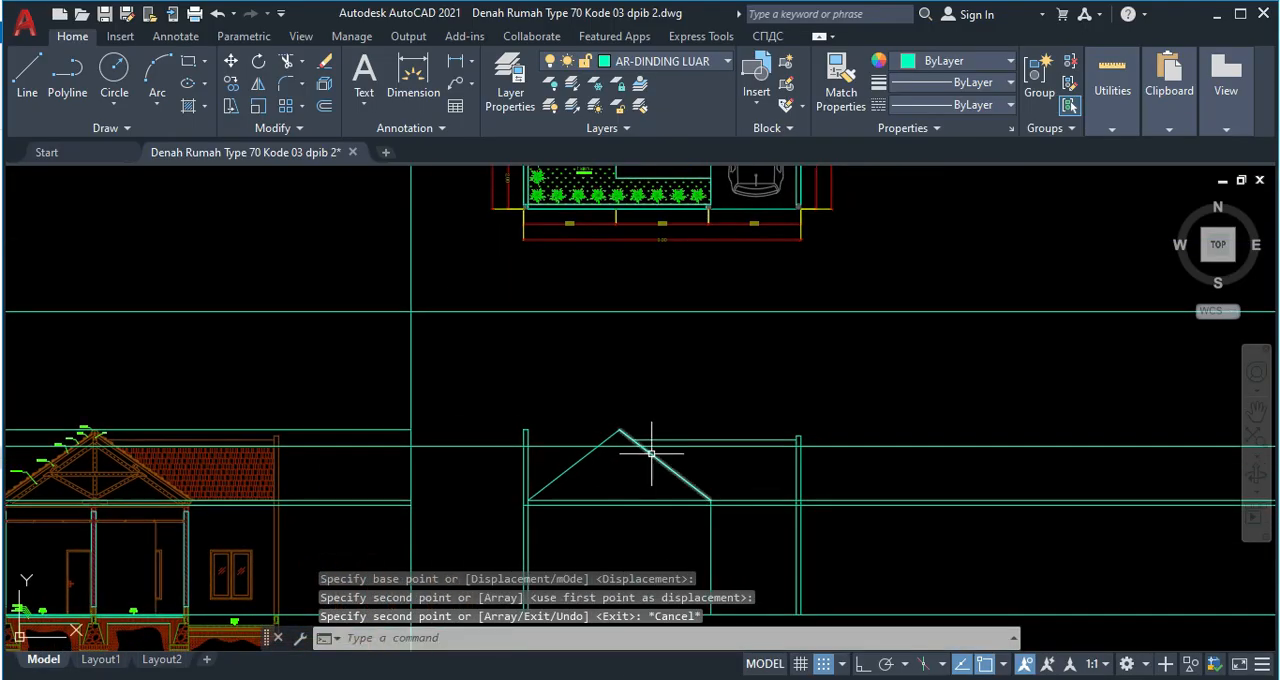
Trim the copied tile level line inside the gable, inside the right wall and beyond that wall's outer face.
scroll(657, 443, up, 5)
key(Escape)
text(tr)
key(space)
click(545, 432)
drag(494, 446, 493, 429)
middle_drag(699, 428, 367, 467)
scroll(893, 459, up, 4)
click(895, 491)
click(886, 470)
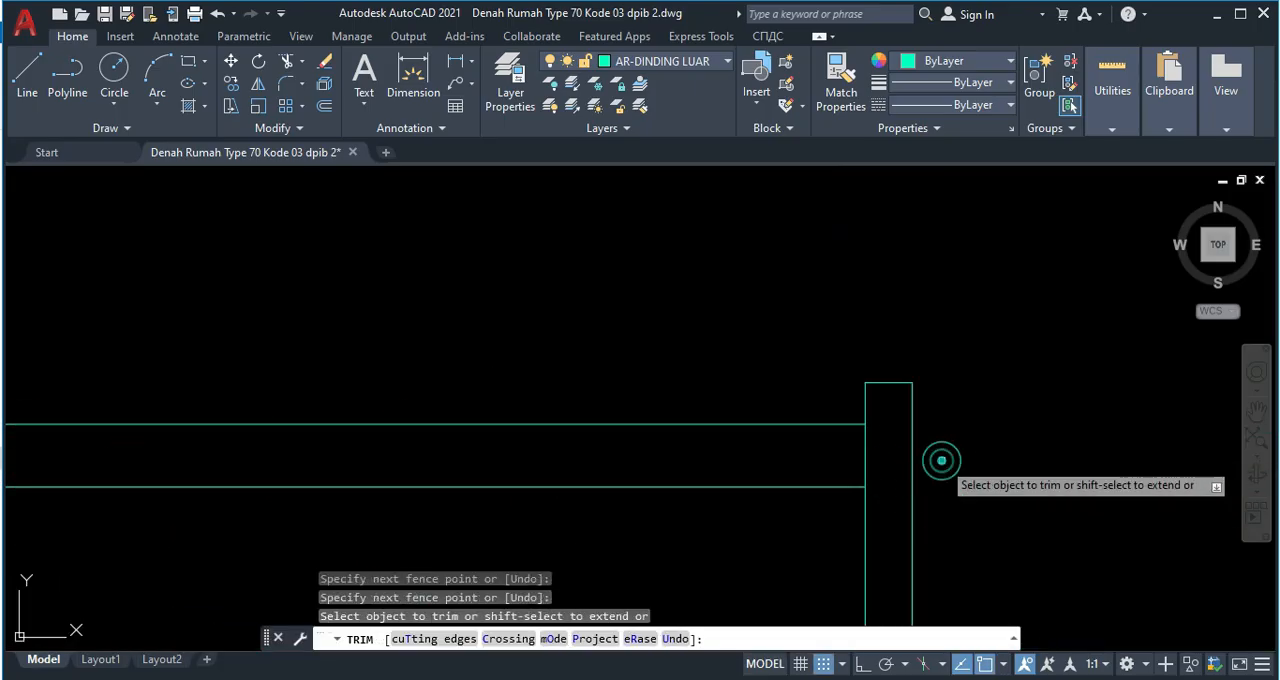
key(Escape)
Delete the leftover part of the tile level line left of the gable's left slope.
scroll(682, 531, down, 3)
click(372, 465)
click(343, 436)
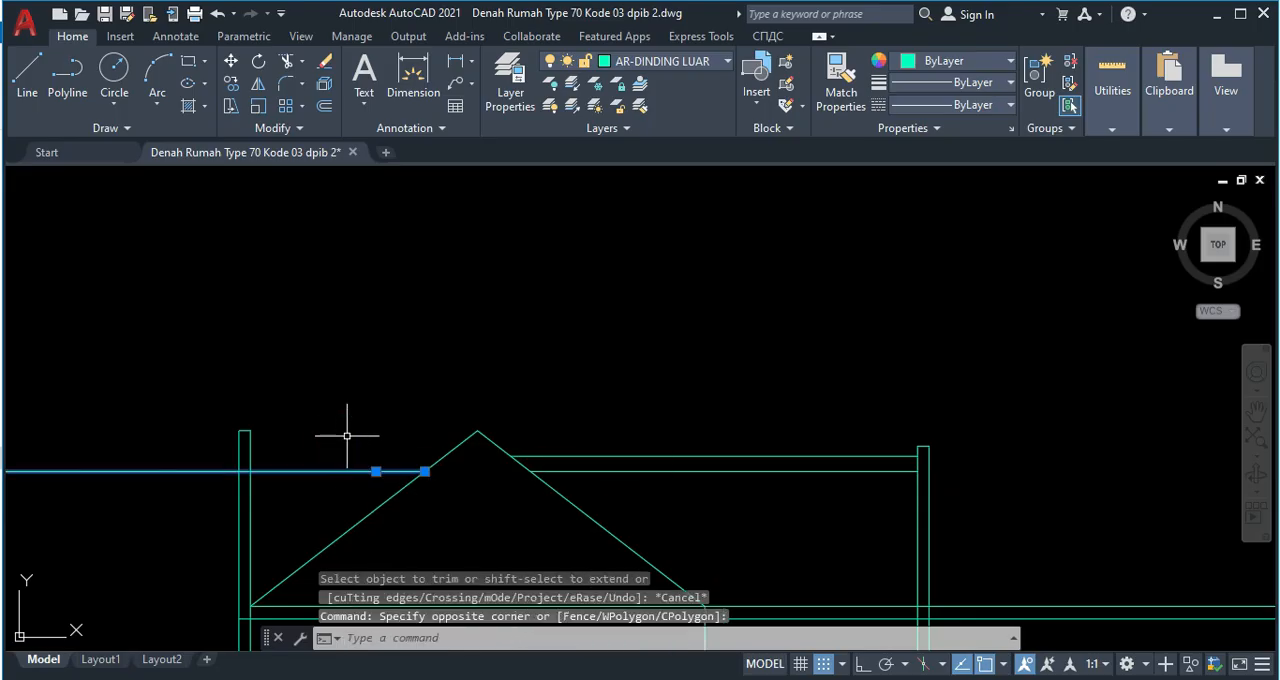
key(Delete)
scroll(355, 430, down, 4)
scroll(514, 429, up, 5)
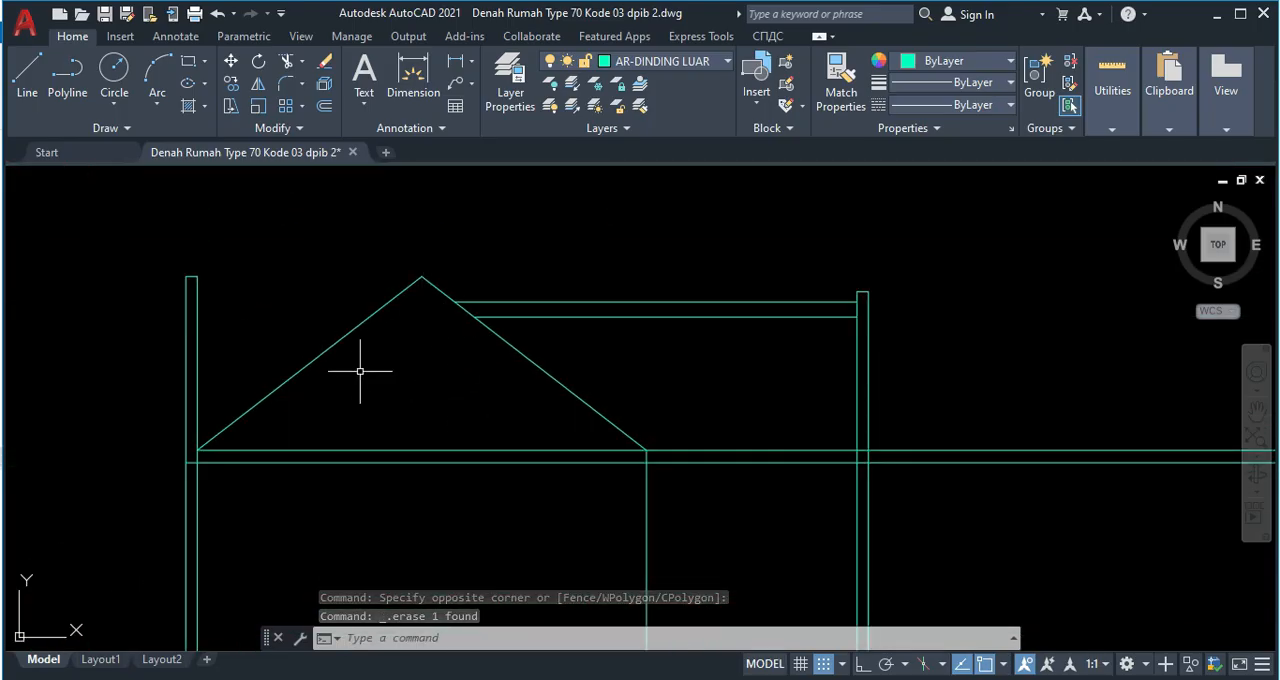
Trim the two eaves-level lines back to the inner faces of the left and right walls.
scroll(391, 362, up, 5)
middle_drag(469, 388, 486, 337)
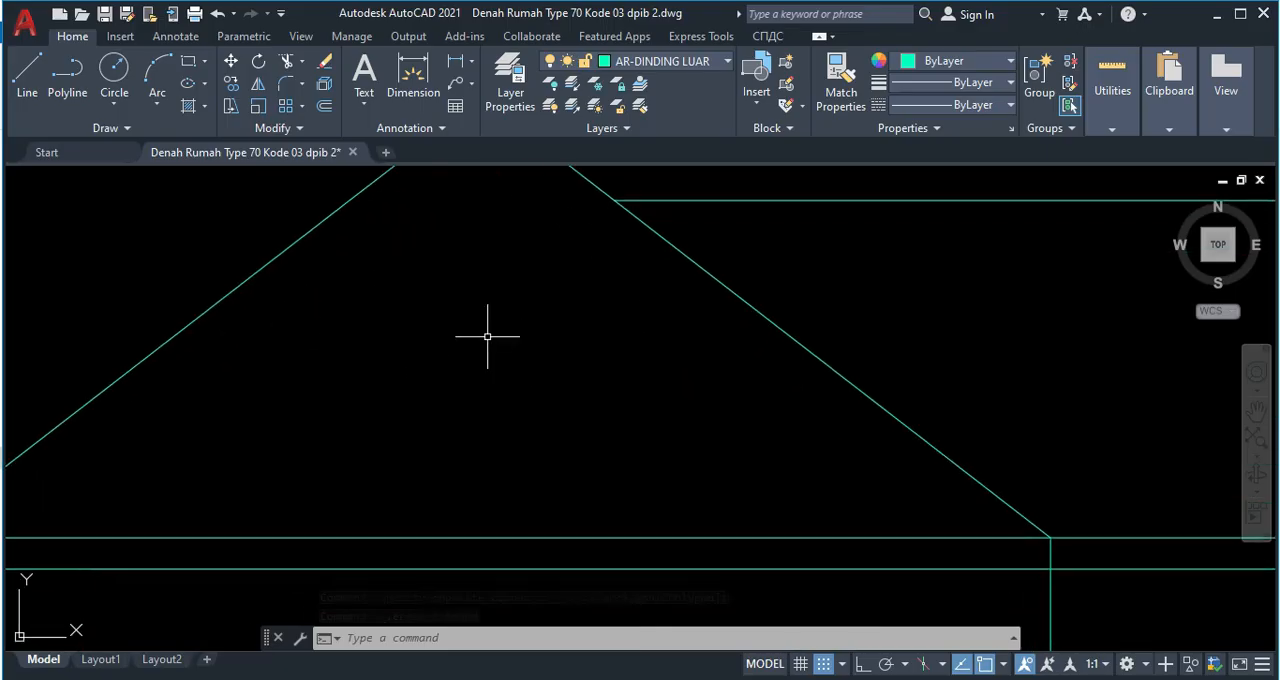
scroll(484, 352, down, 5)
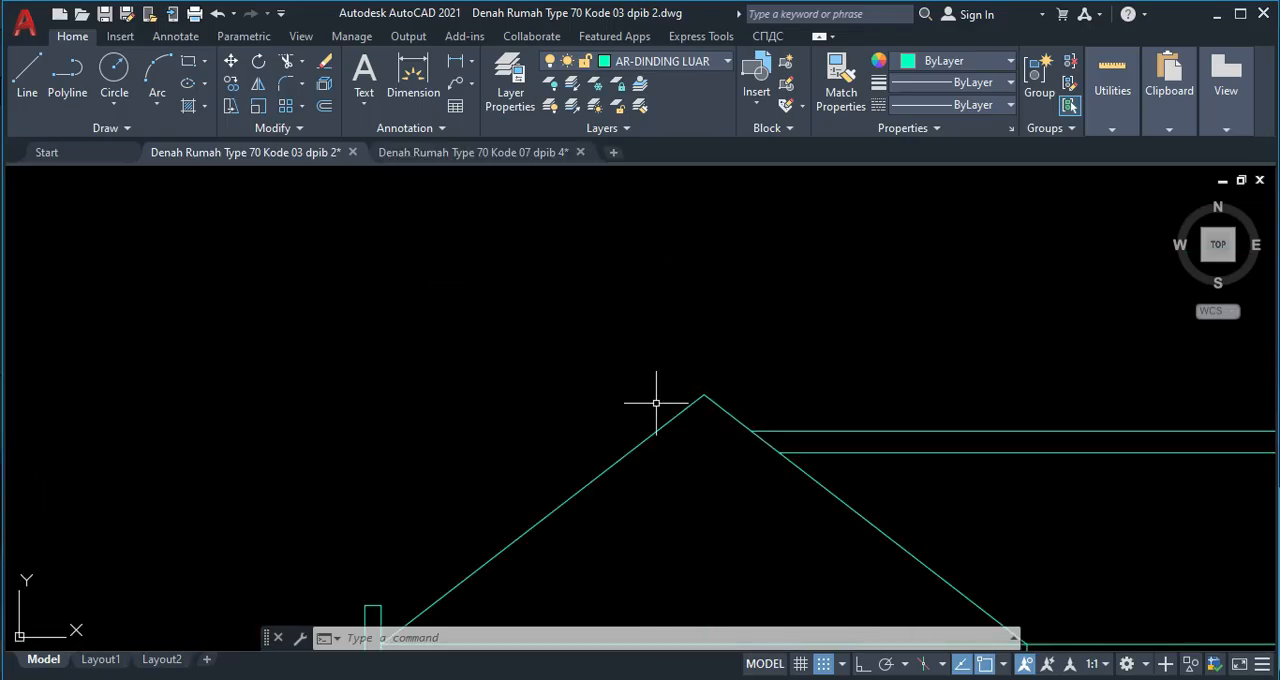
middle_drag(660, 449, 775, 299)
middle_drag(695, 399, 570, 434)
middle_drag(880, 437, 773, 450)
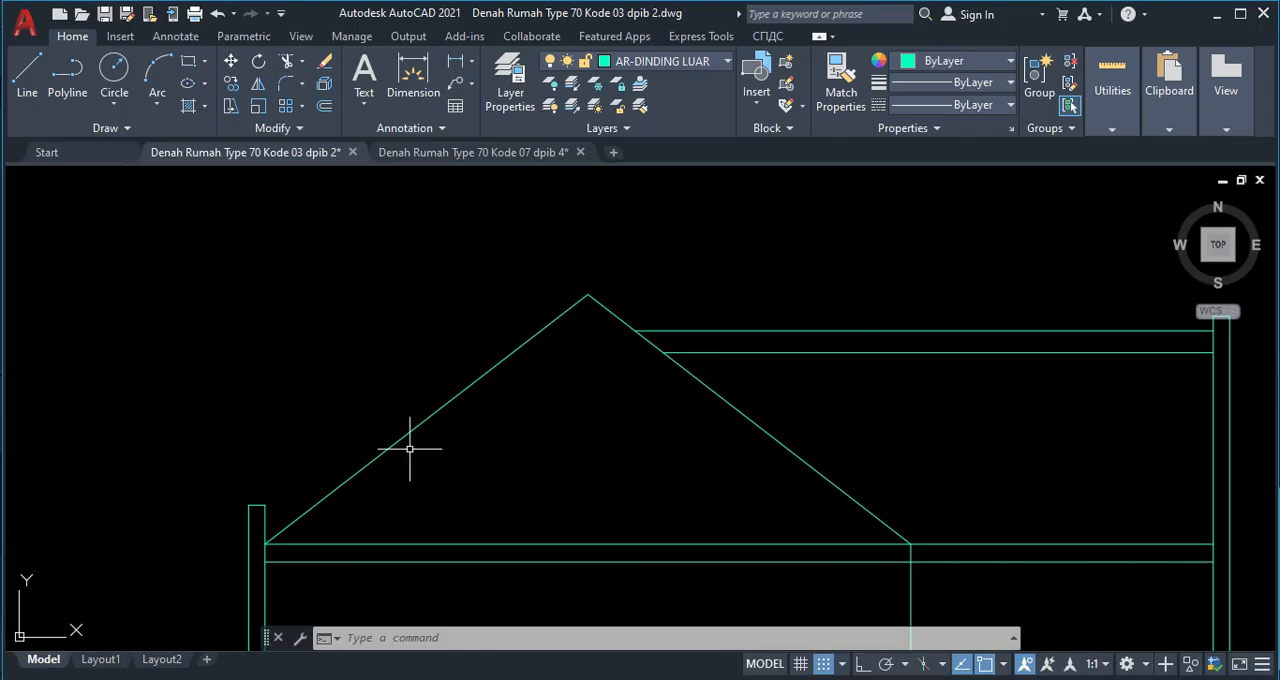
key(Escape)
key(Escape)
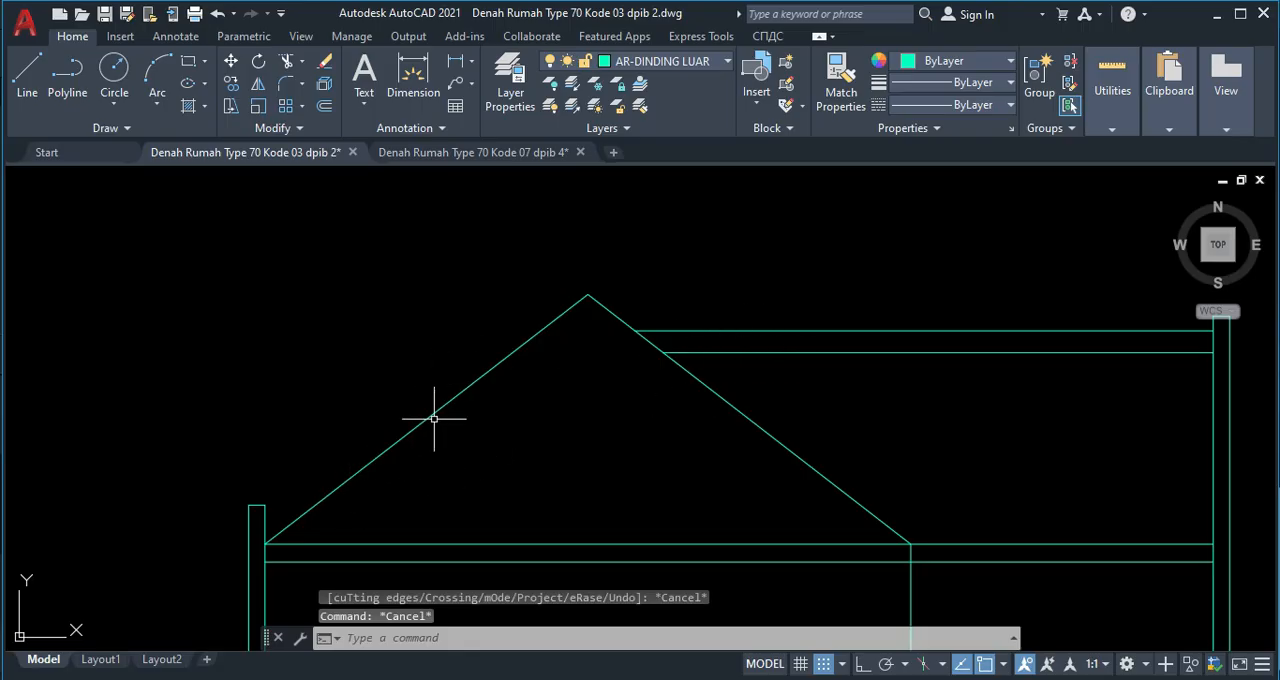
Draw a 200 by 120 rectangle in the empty space above the gable's left slope.
middle_drag(489, 297, 531, 352)
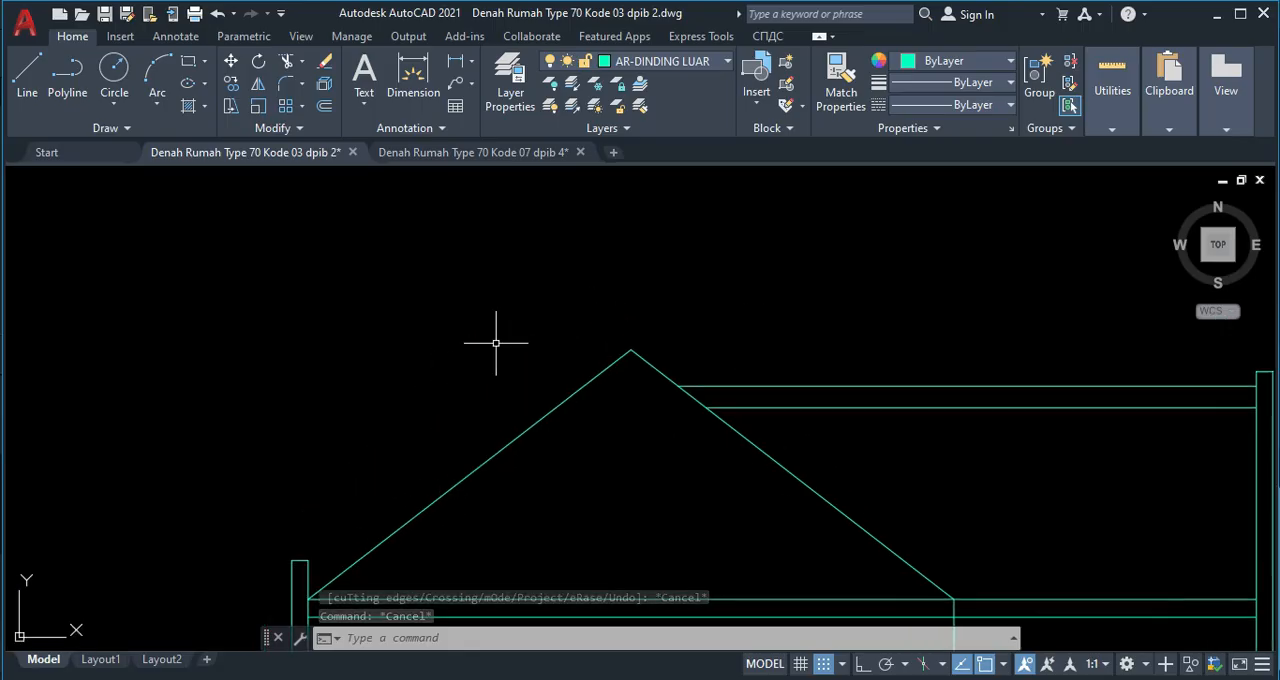
key(Return)
click(473, 245)
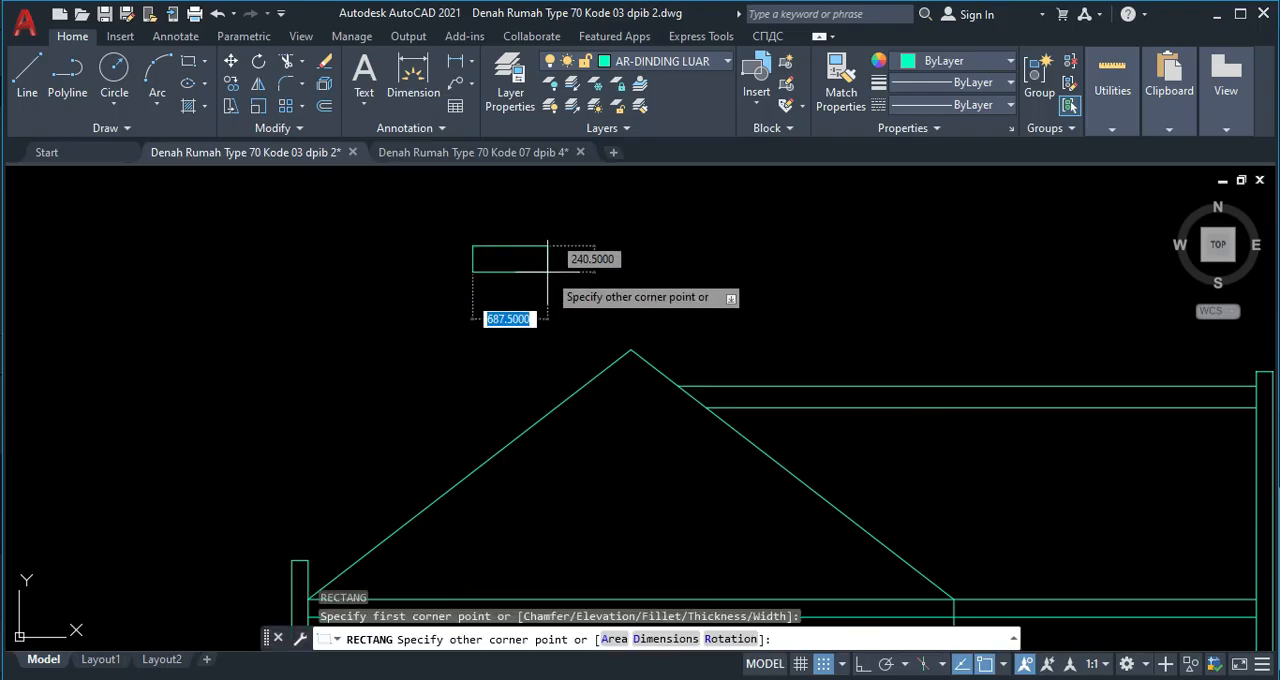
key(Tab)
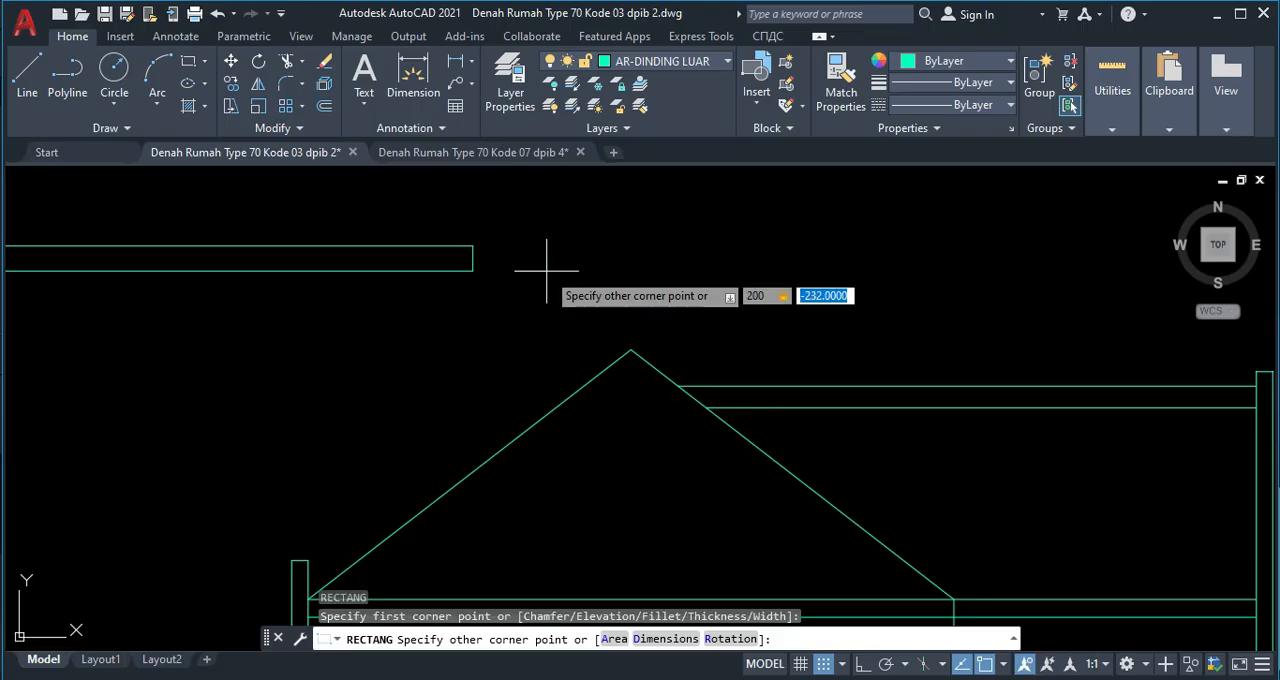
text(120)
key(Return)
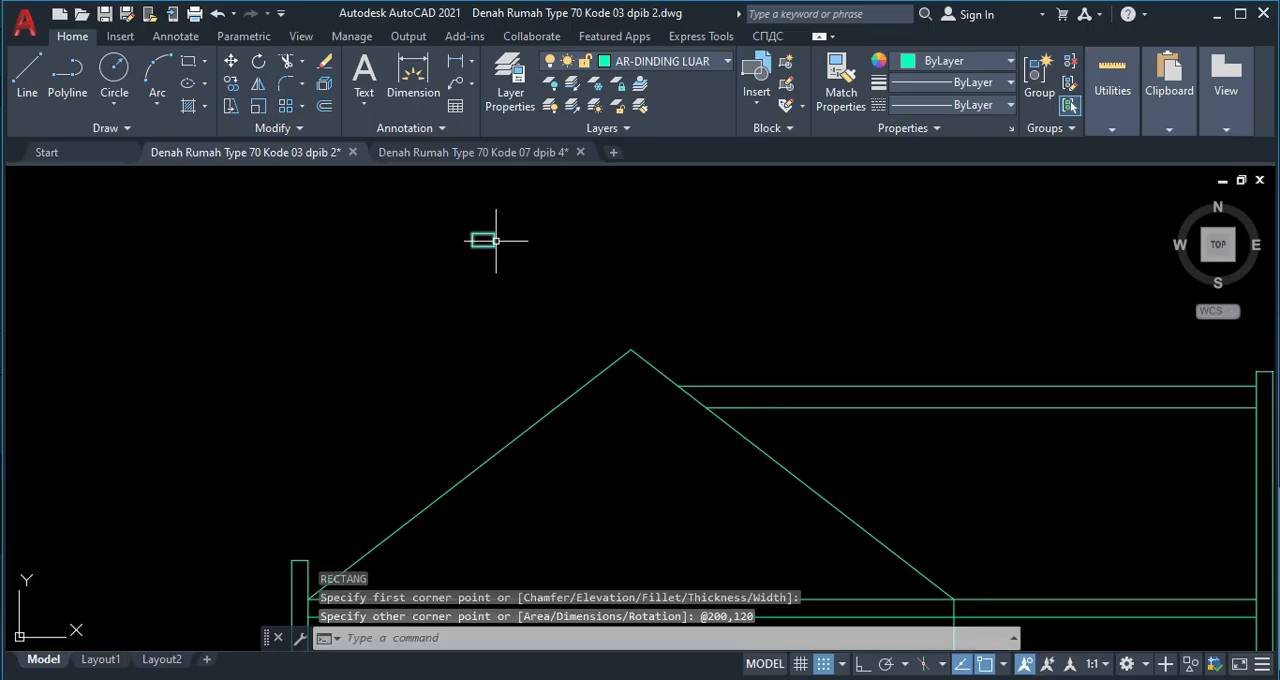
Draw a narrow 20 by 130 rectangle just to the right of the 200 by 120 rectangle.
scroll(508, 255, up, 5)
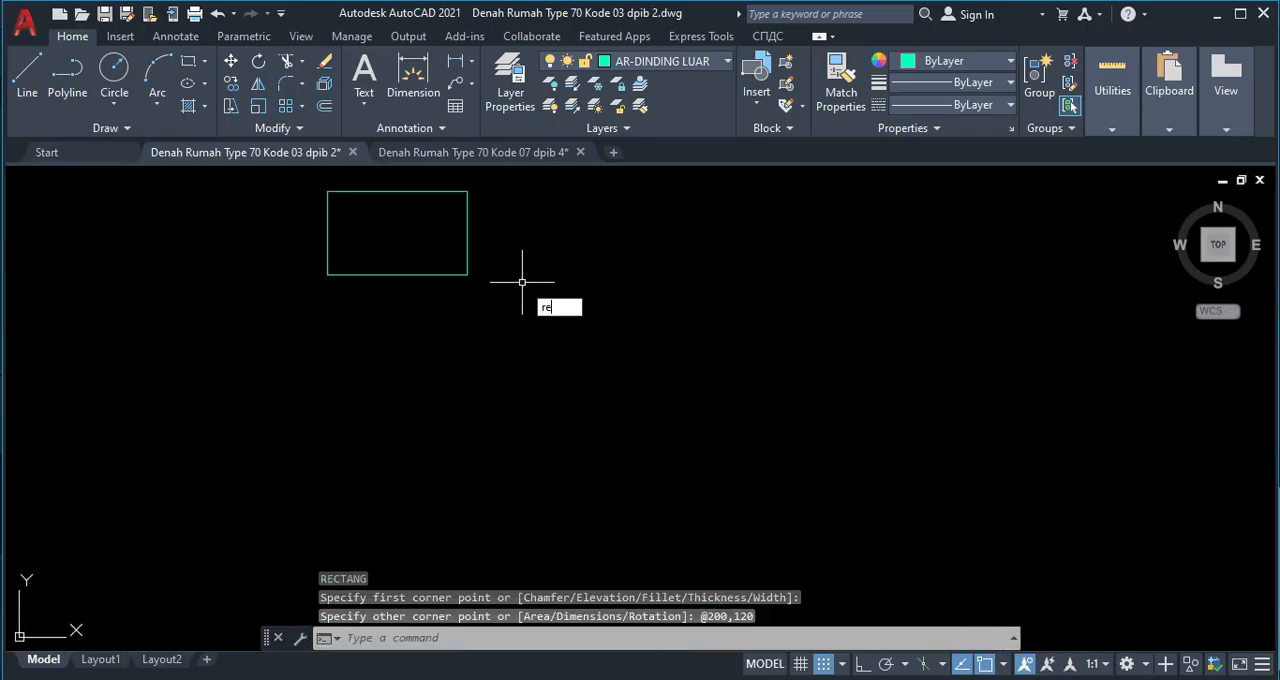
key(Return)
click(504, 241)
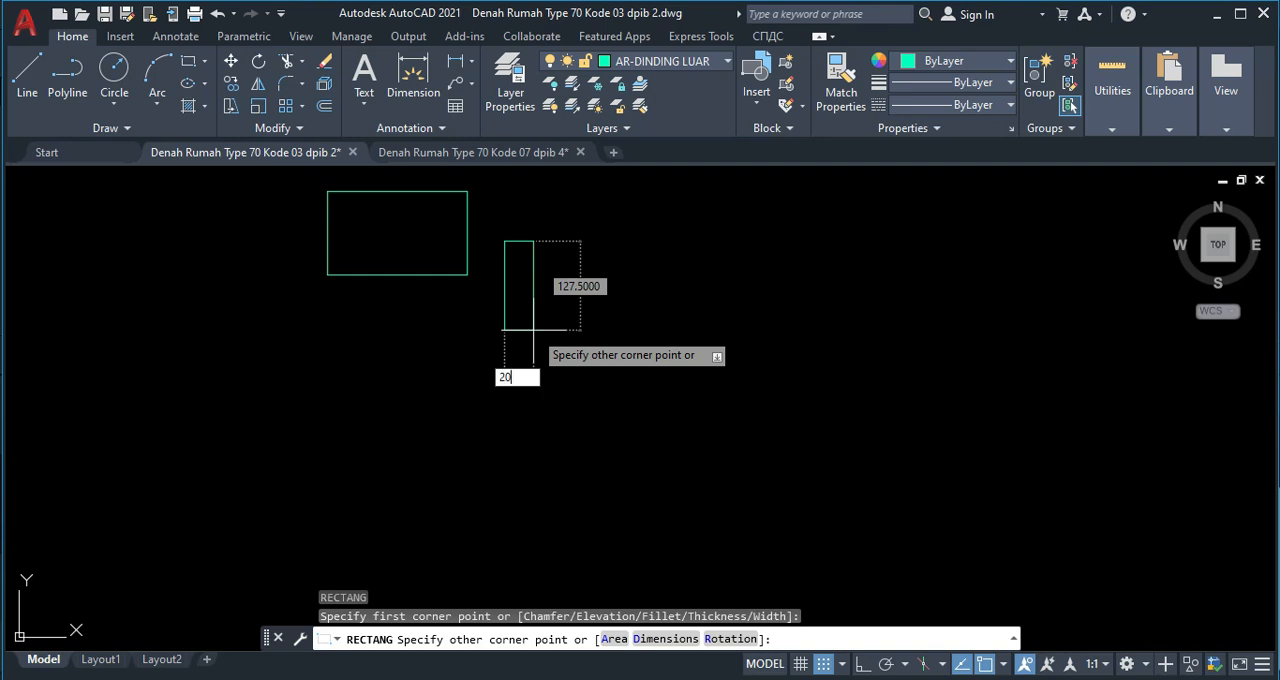
key(Tab)
text(1)
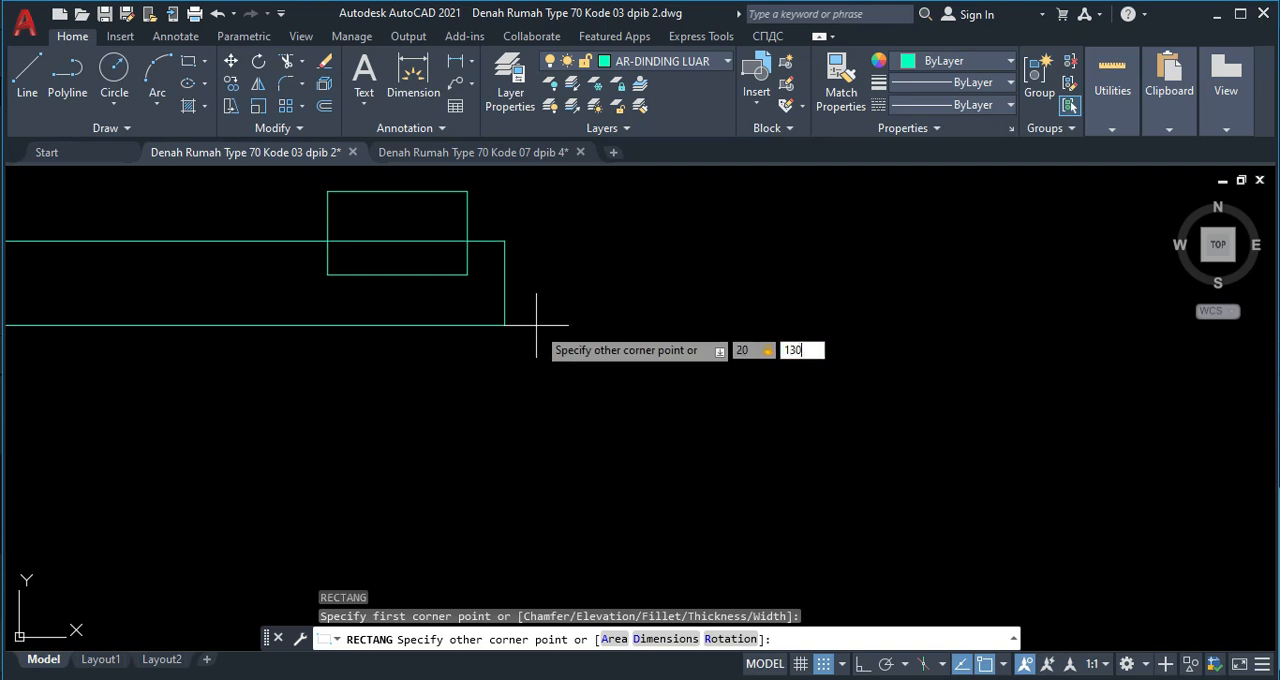
text(30)
key(Return)
Move the narrow rectangle by its lower-right corner onto the lower-right corner of the larger rectangle.
middle_drag(514, 266, 531, 306)
click(533, 295)
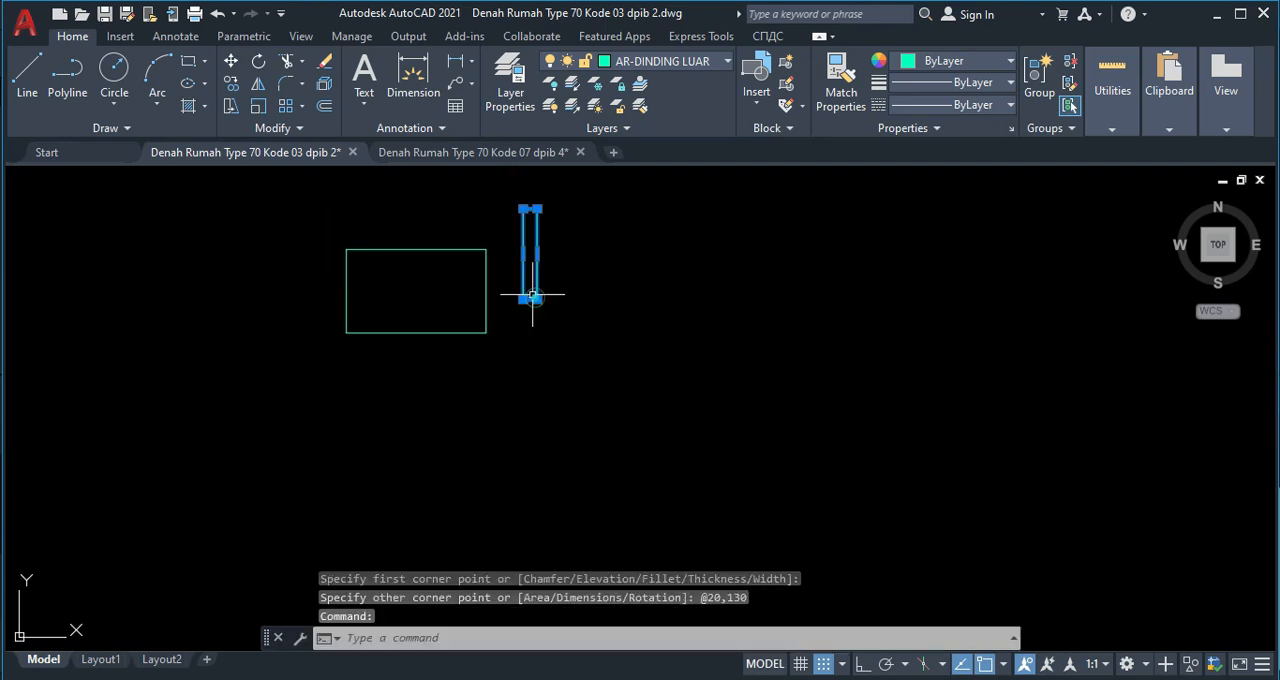
text(m)
key(Return)
scroll(534, 289, up, 3)
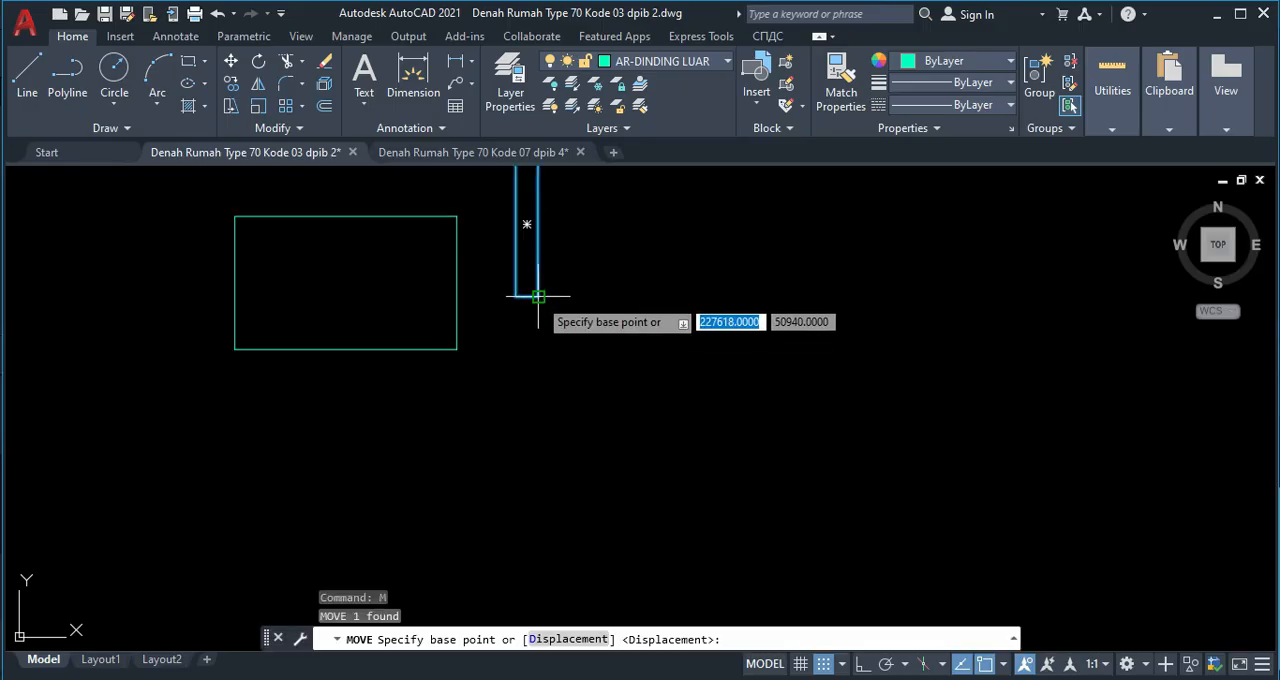
click(538, 296)
click(457, 349)
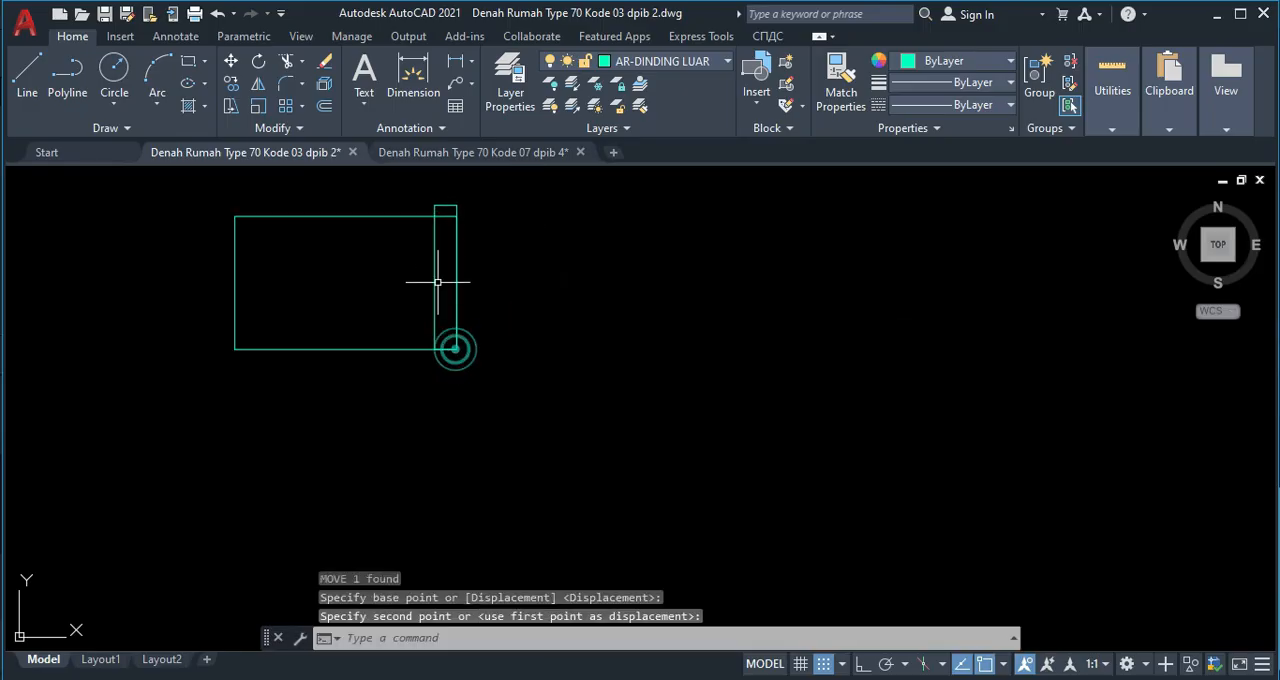
Trim the part of the larger rectangle's upper edge that lies inside the narrow rectangle.
text(tr)
key(Return)
click(446, 219)
click(448, 216)
click(448, 216)
key(Escape)
Offset both gable slope lines inward by 120.
scroll(501, 316, down, 6)
middle_drag(829, 604, 599, 441)
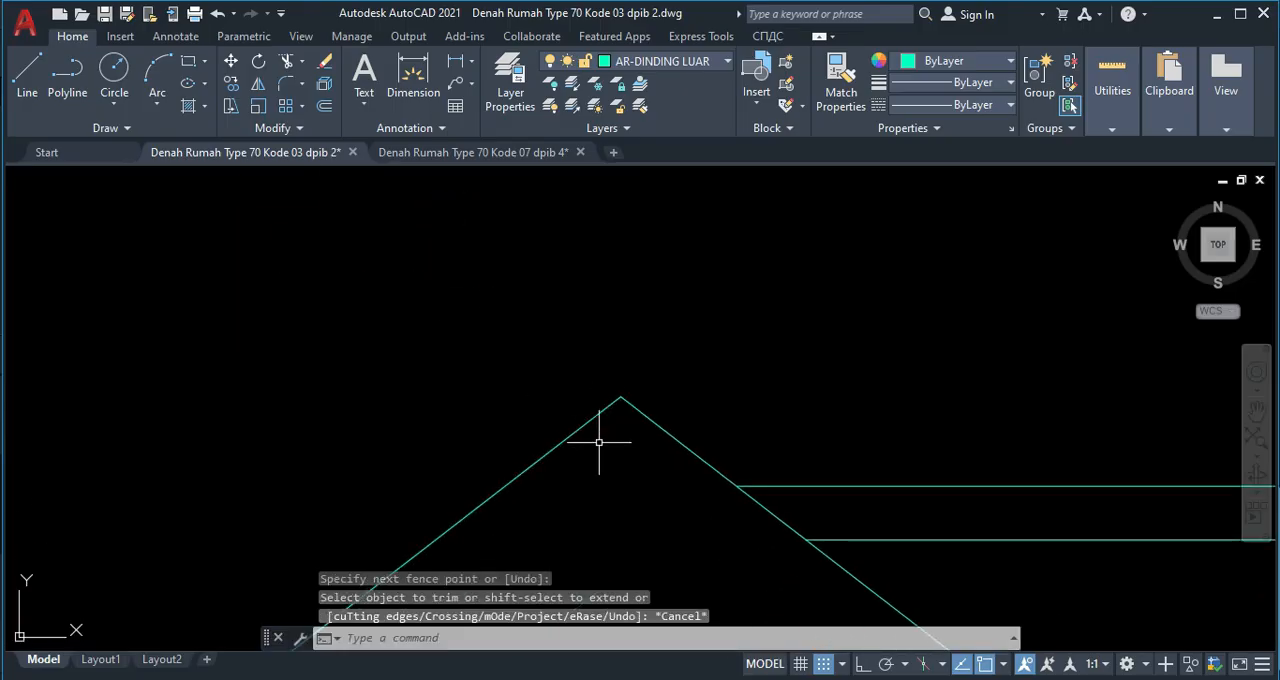
key(Return)
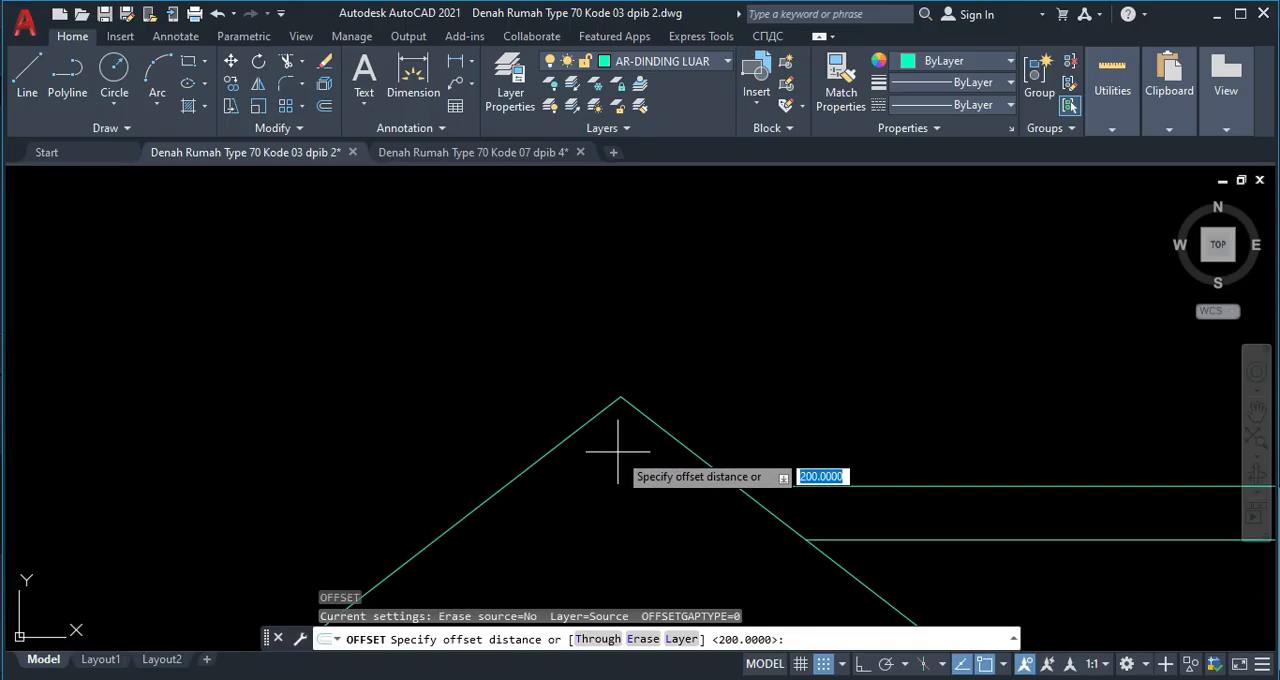
text(120)
key(Return)
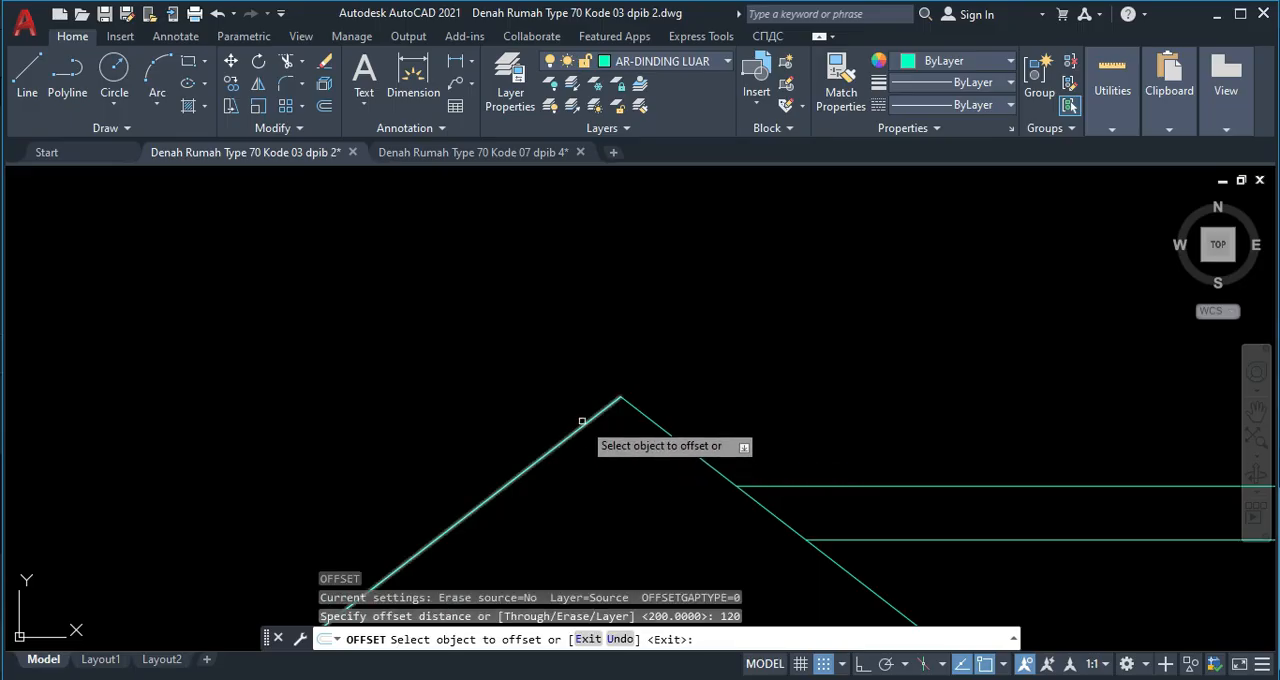
click(584, 425)
click(607, 465)
click(641, 414)
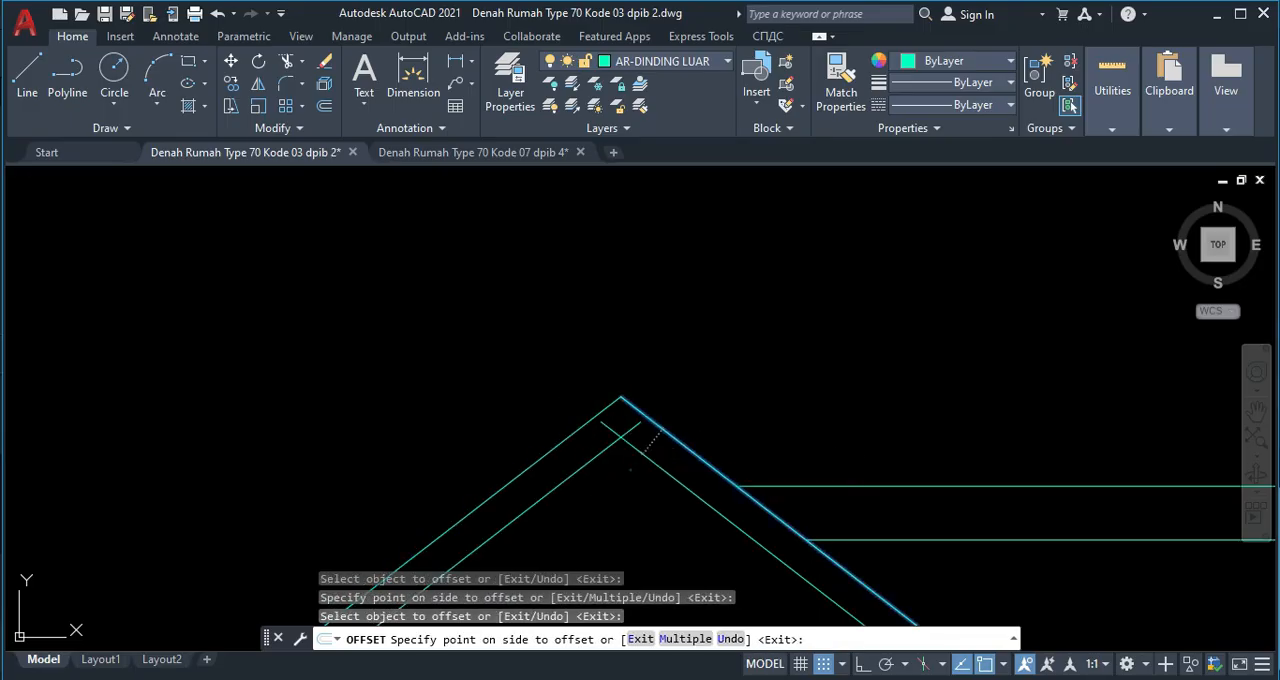
click(514, 388)
key(Escape)
Move both rectangles by their shared lower-right corner to the intersection of the two inner slope lines below the ridge.
scroll(471, 397, down, 4)
scroll(344, 290, up, 5)
click(429, 385)
click(341, 325)
text(M)
key(Return)
scroll(400, 390, up, 5)
click(363, 372)
scroll(520, 314, down, 8)
scroll(530, 300, up, 8)
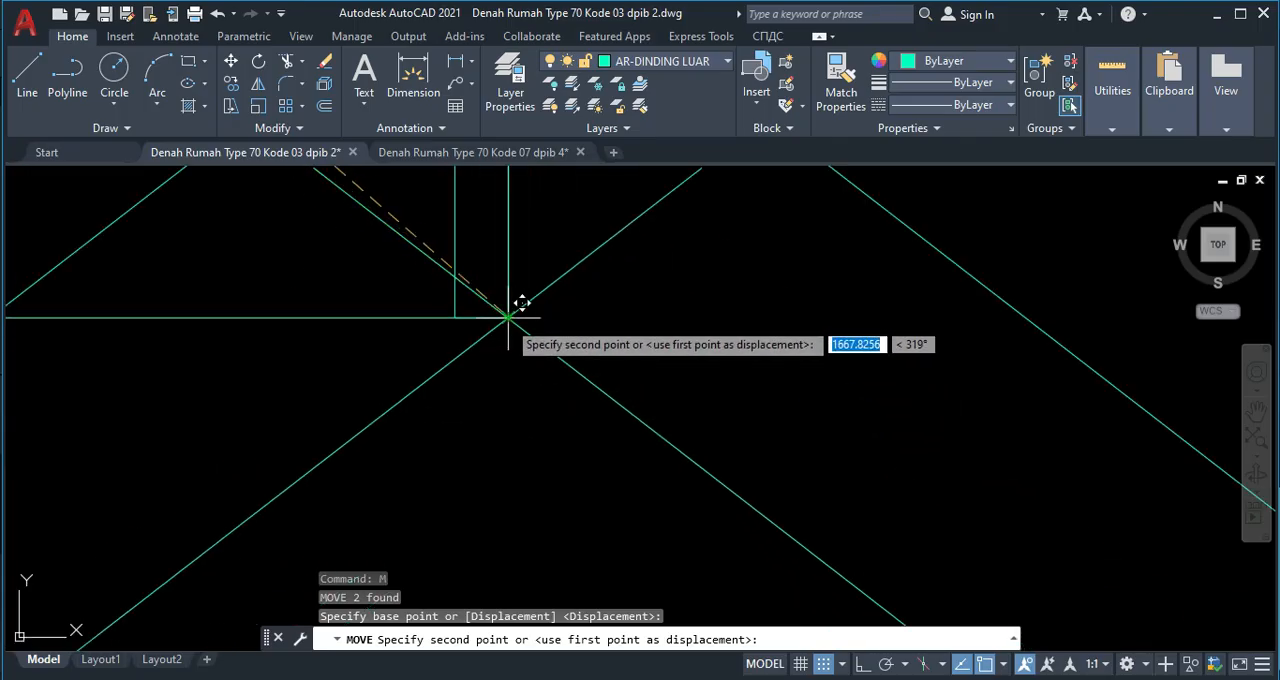
click(520, 305)
Rotate both rectangles about their shared lower-right corner to align them with the gable's left slope.
scroll(440, 340, down, 3)
scroll(424, 254, up, 2)
click(489, 236)
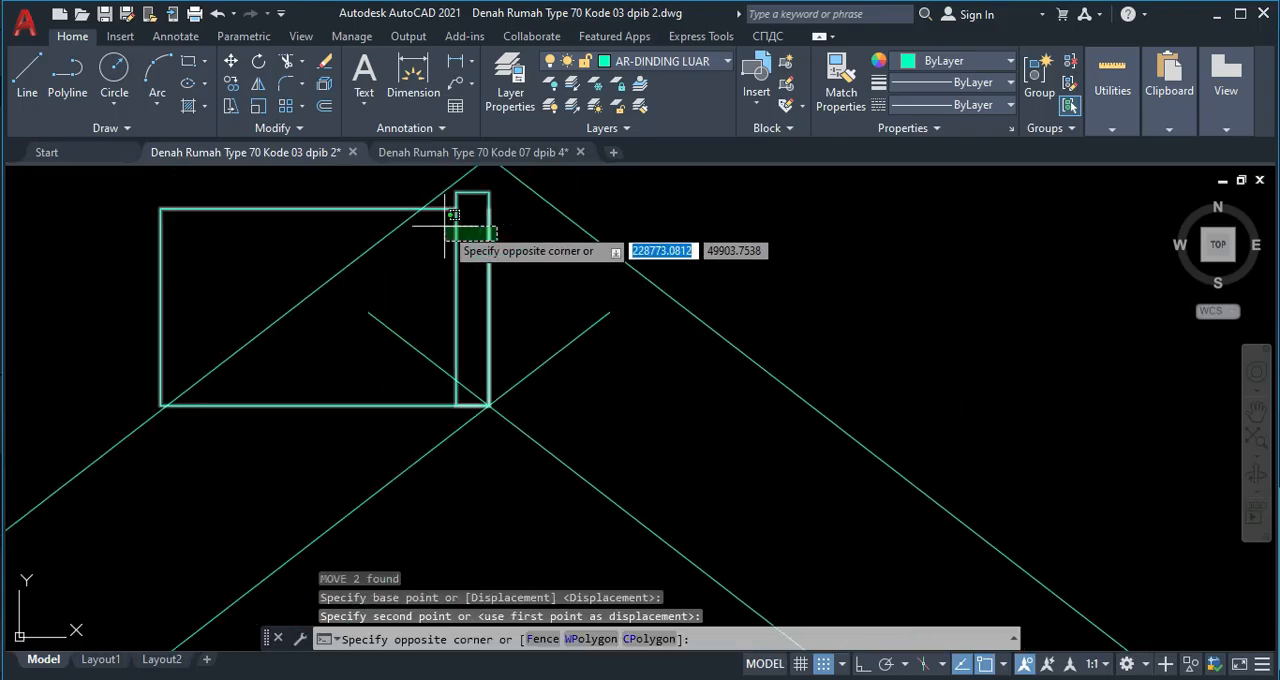
click(443, 228)
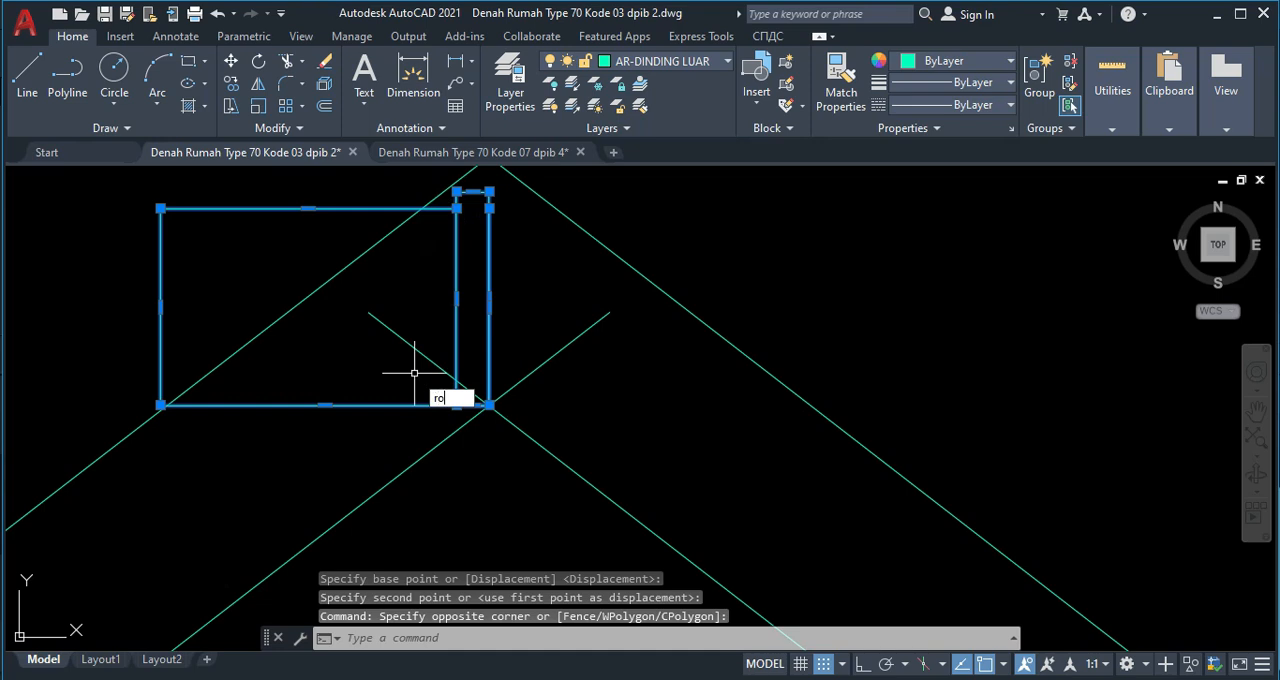
key(Return)
click(489, 405)
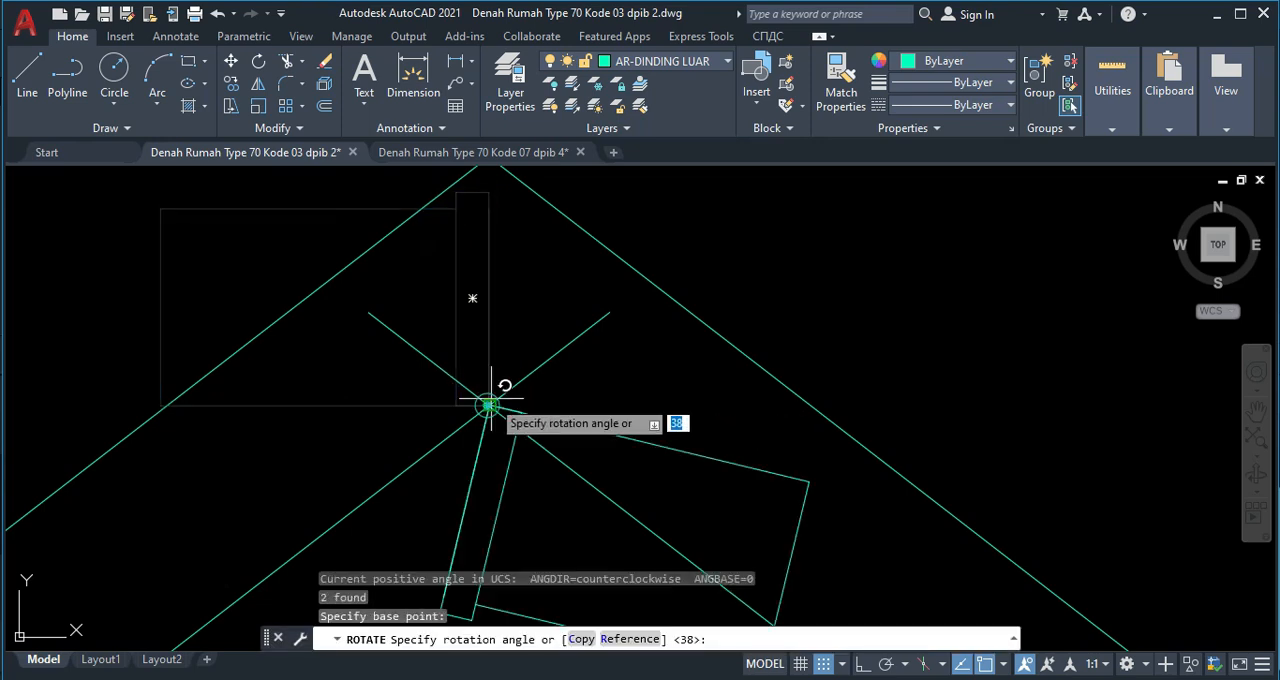
click(609, 312)
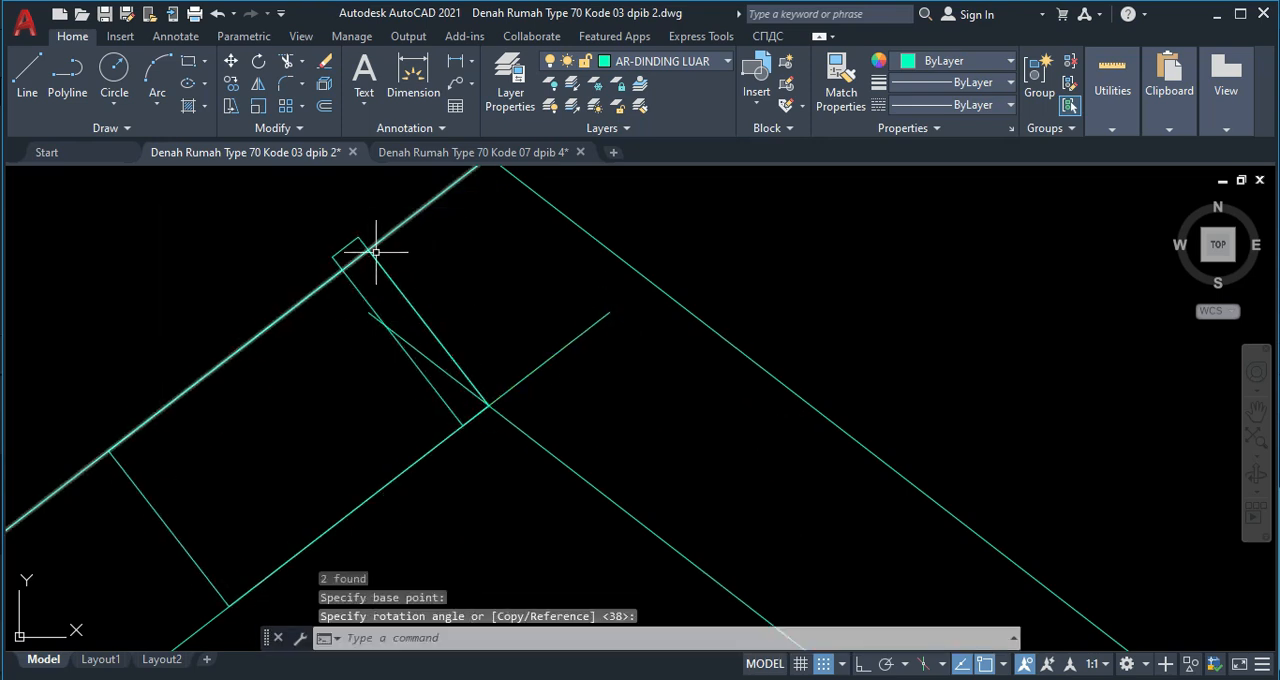
Define the two rotated rectangles as a block named bubungan with its base point at the inner slope lines' intersection.
click(398, 272)
click(377, 278)
middle_drag(249, 522, 369, 425)
scroll(335, 440, down, 2)
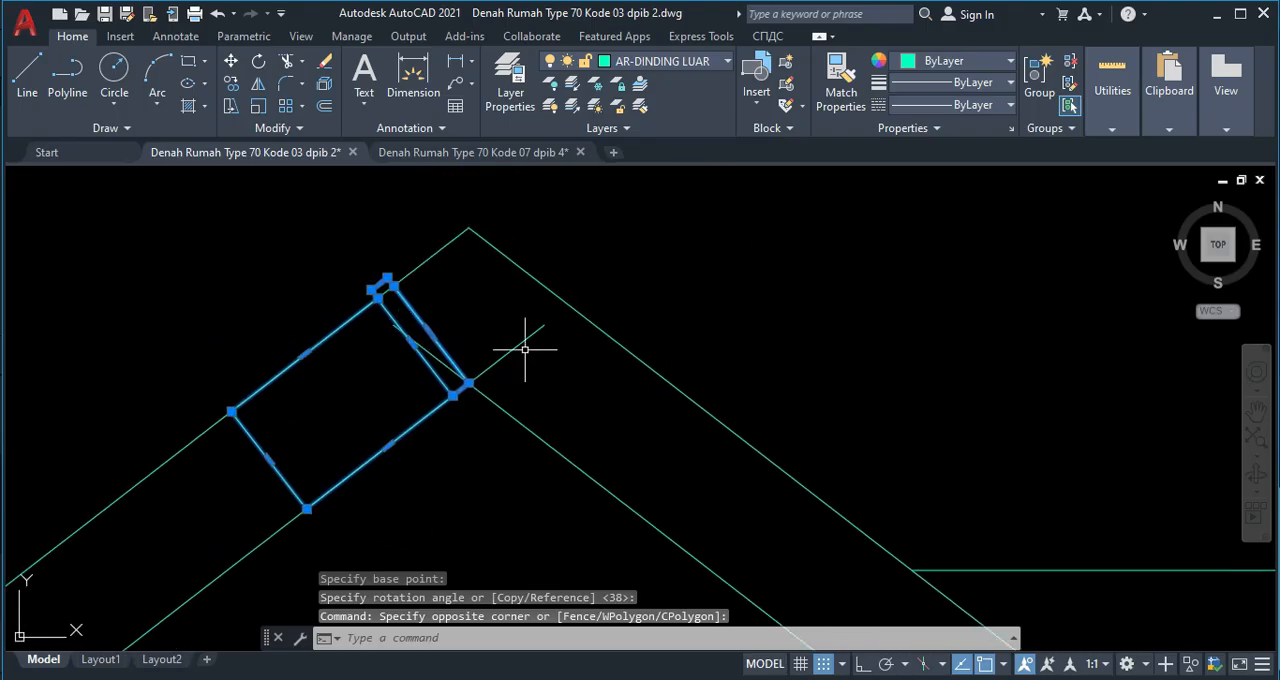
scroll(525, 349, down, 2)
scroll(414, 366, up, 4)
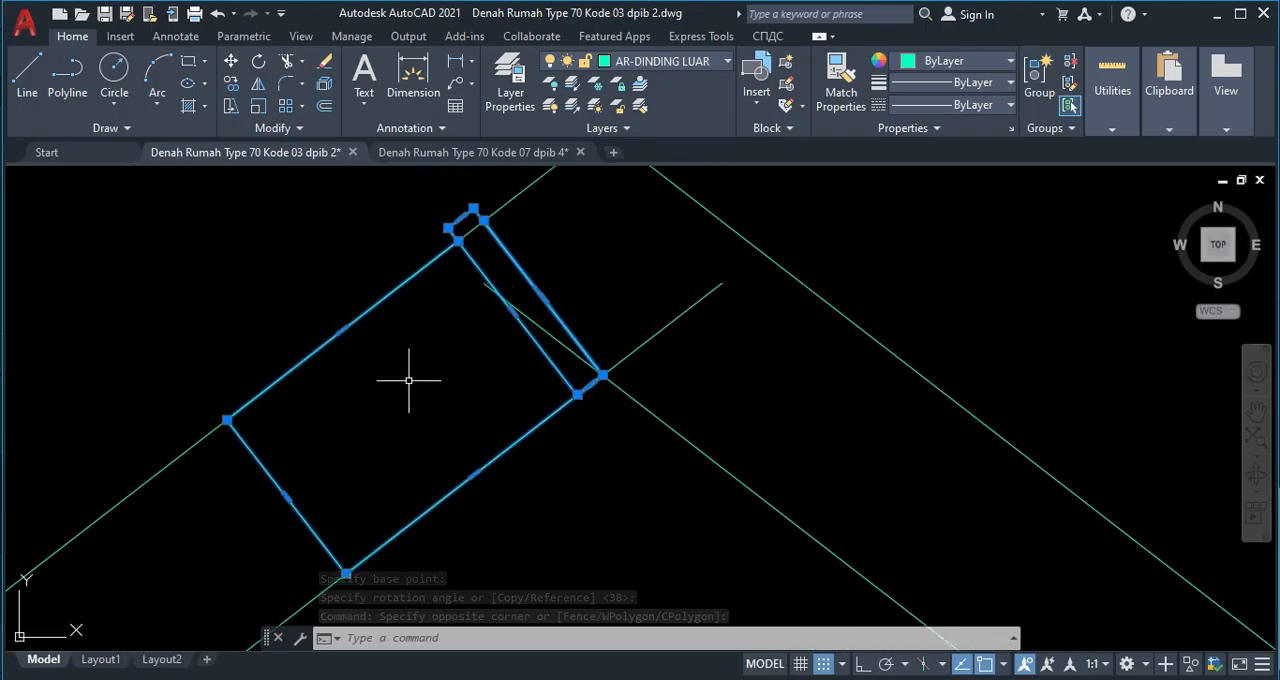
middle_drag(426, 387, 415, 397)
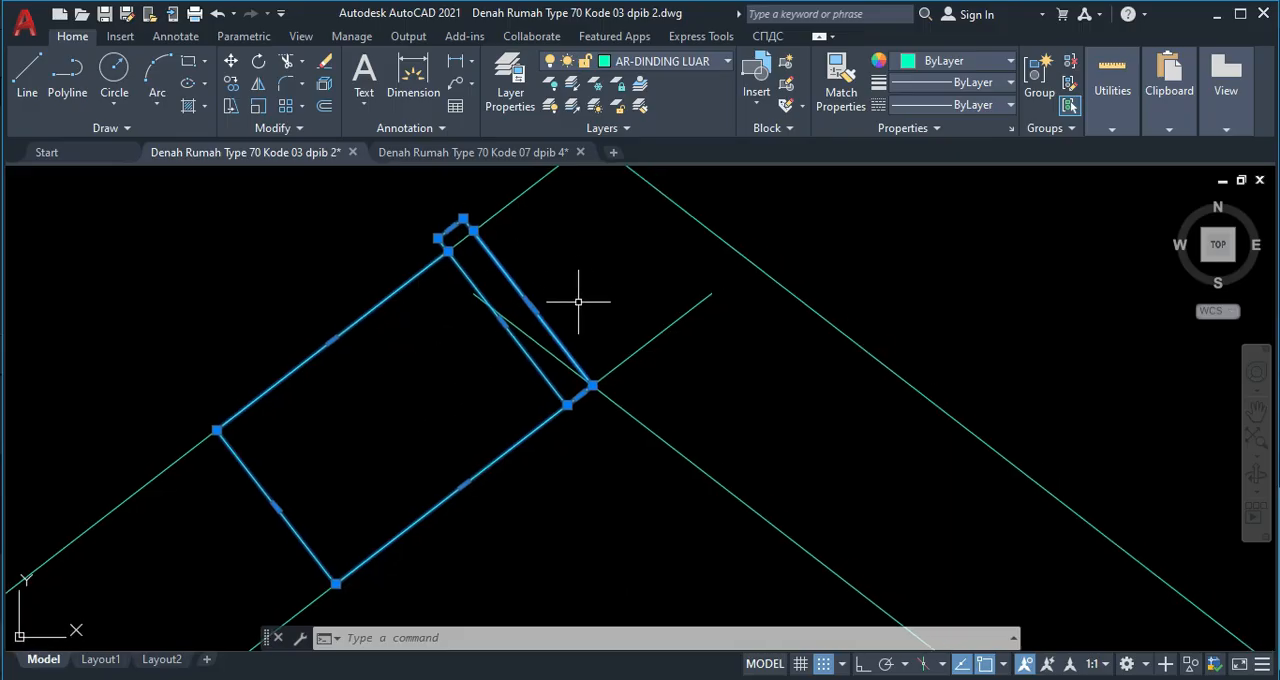
key(Return)
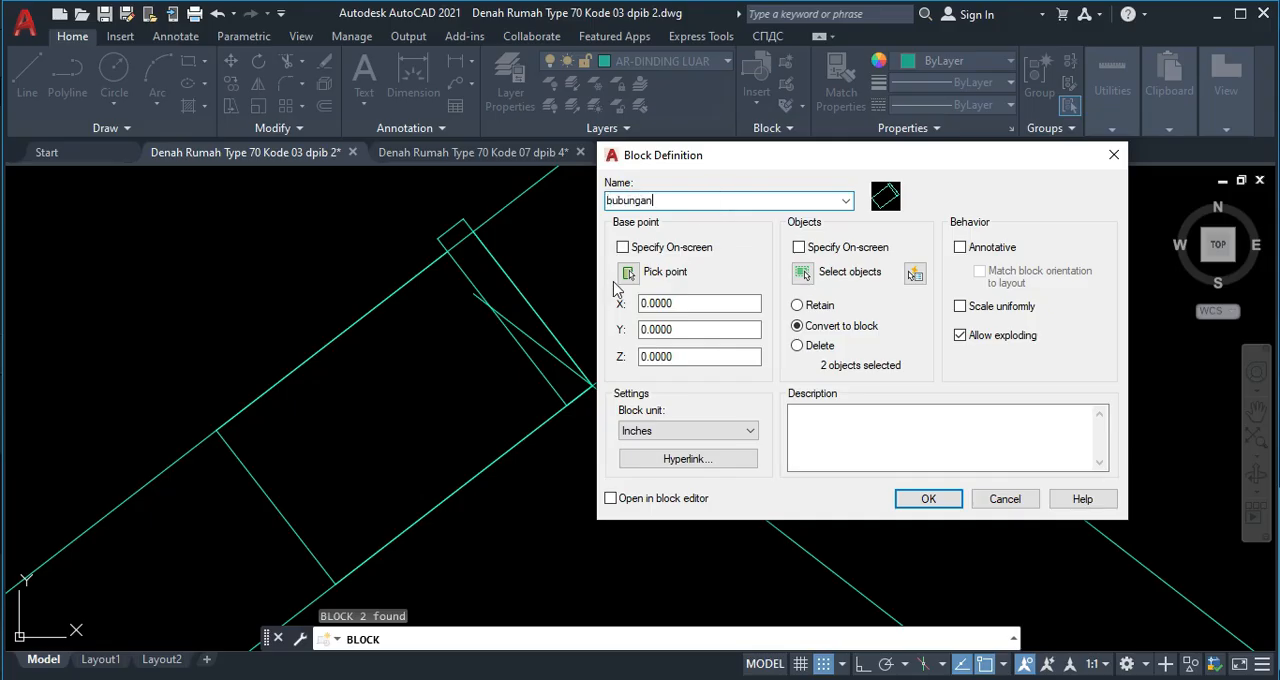
click(628, 274)
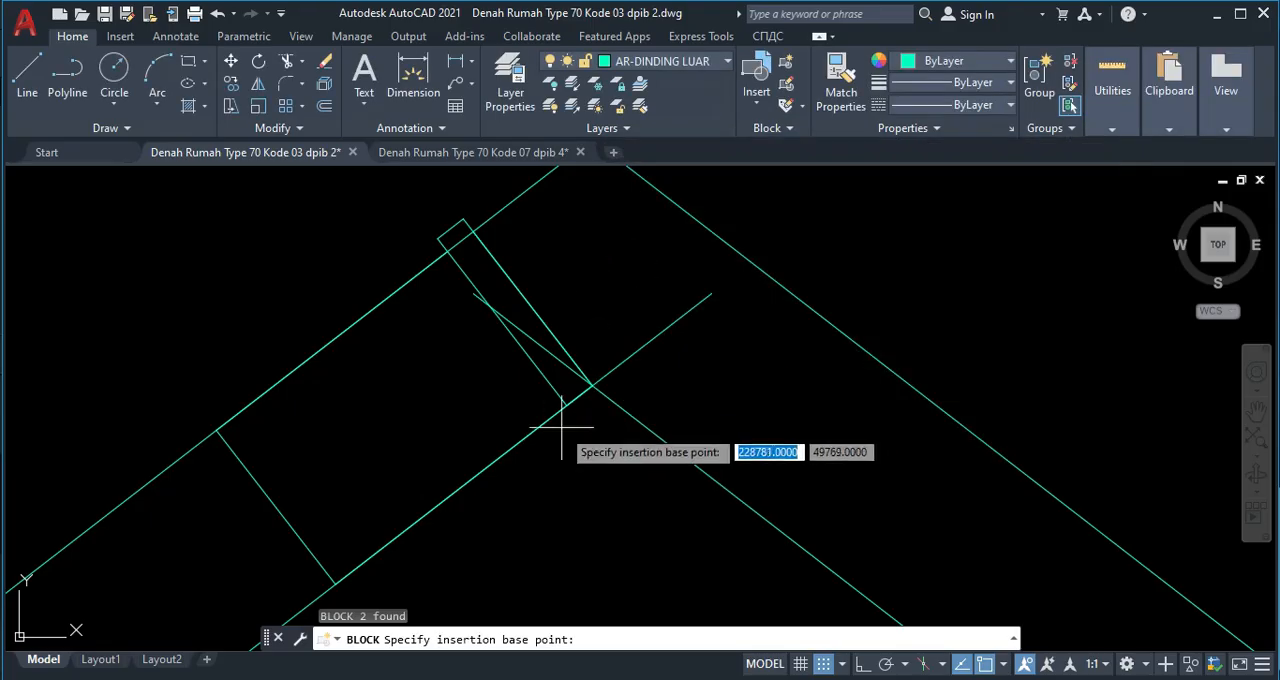
click(593, 385)
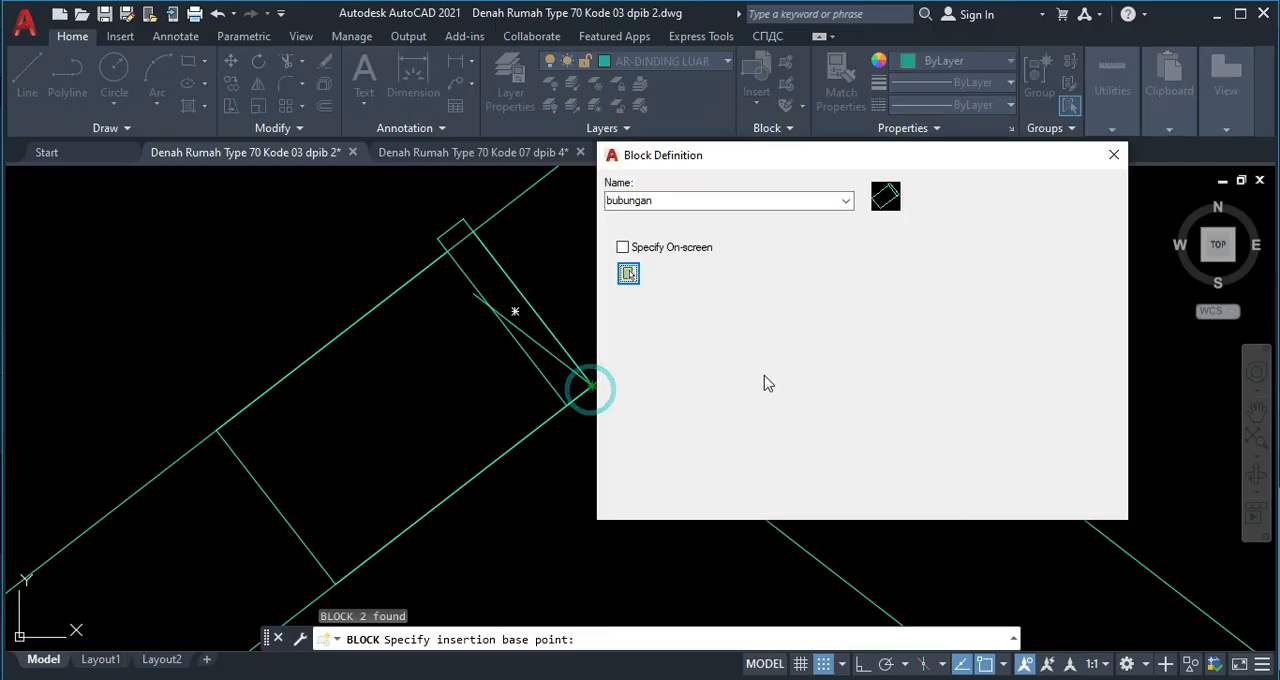
click(928, 499)
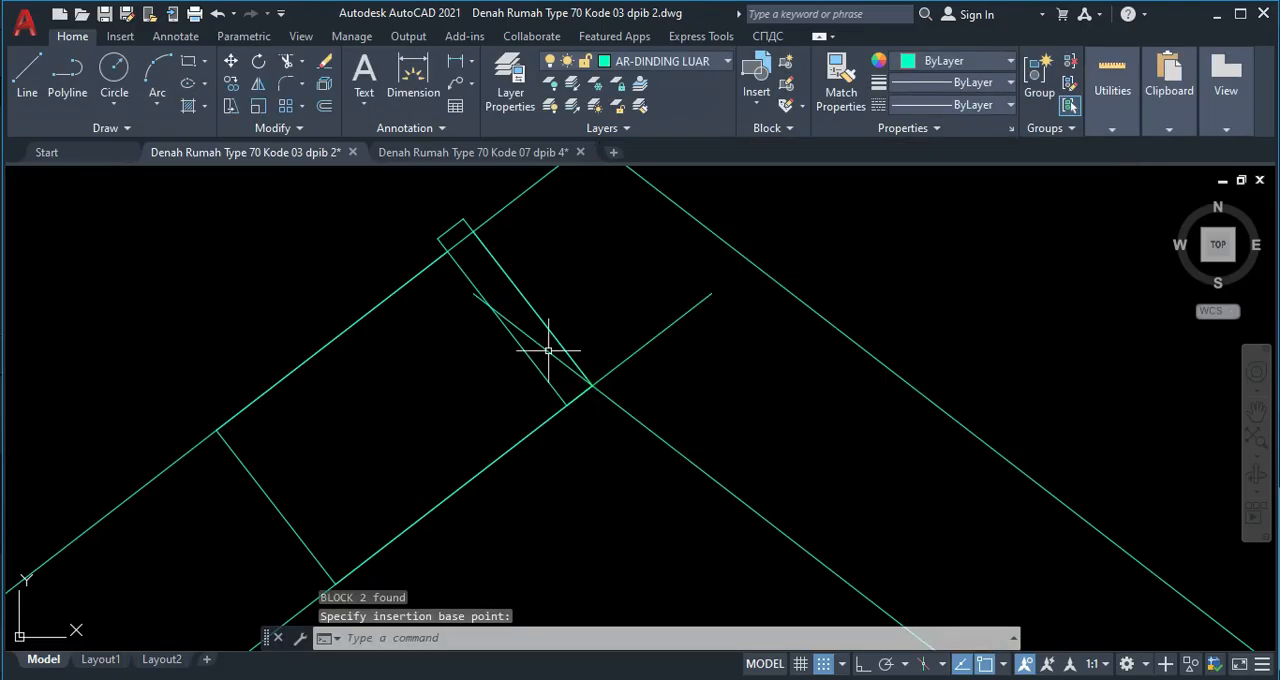
Stretch the upper end of the left inner slope line back to its intersection with the right inner slope line.
click(701, 350)
click(650, 304)
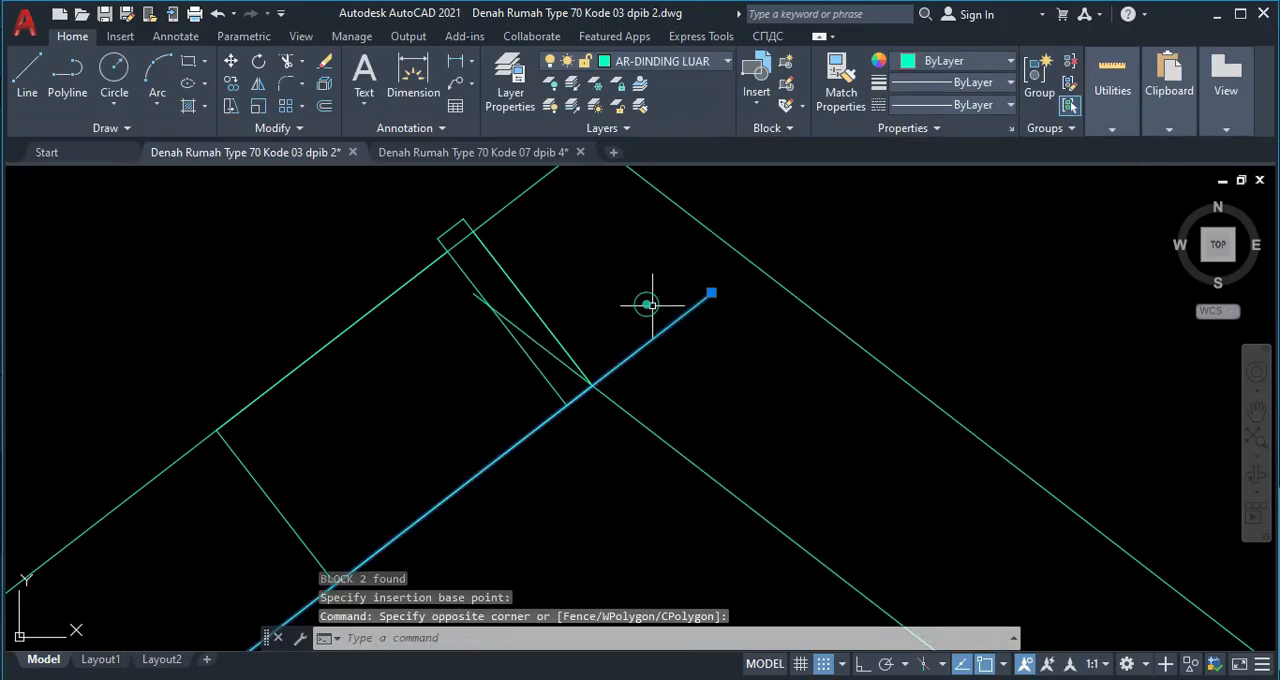
click(711, 292)
scroll(604, 388, down, 2)
scroll(632, 227, down, 2)
scroll(485, 402, down, 4)
middle_drag(412, 470, 466, 394)
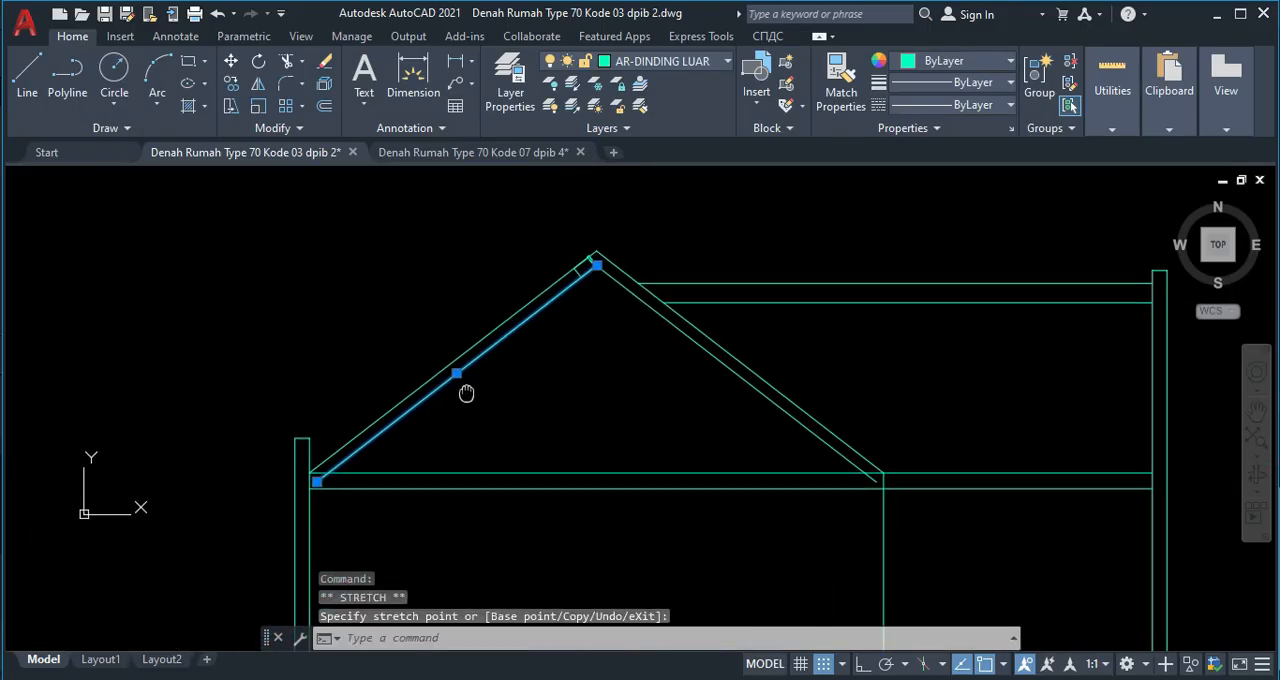
key(Escape)
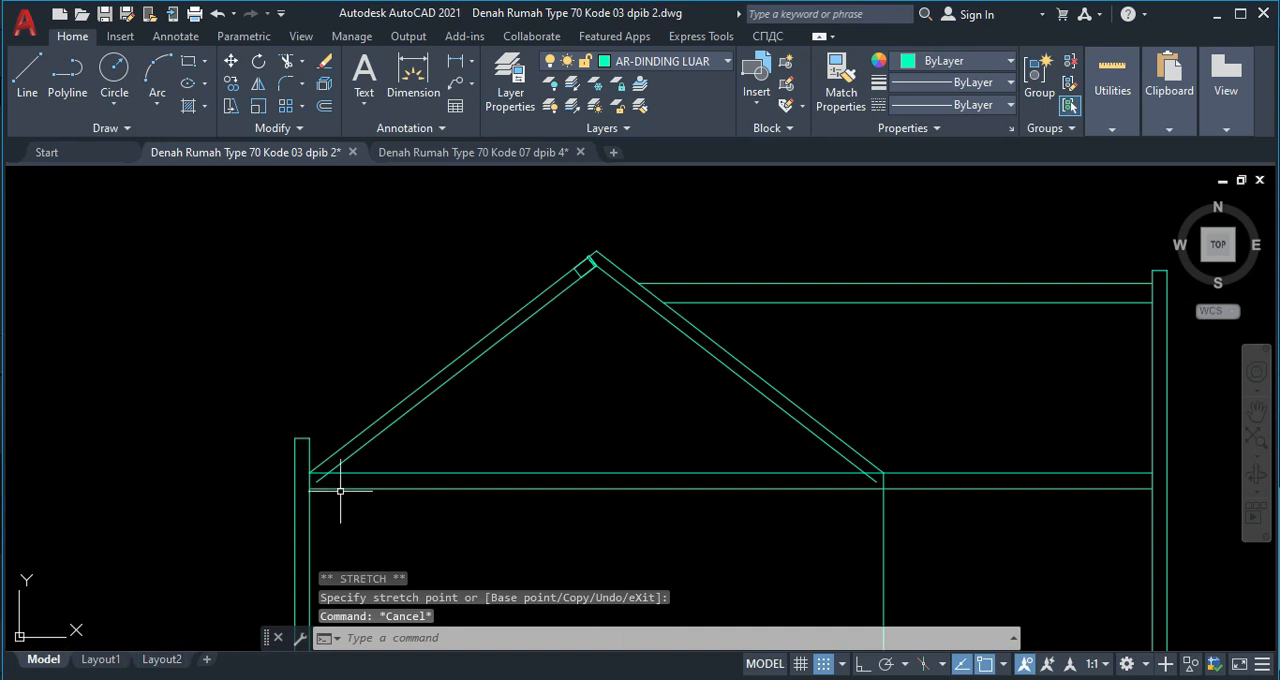
Trim the lower end of the left inner slope line where it passes below the beam's upper horizontal line.
scroll(348, 490, up, 4)
click(317, 471)
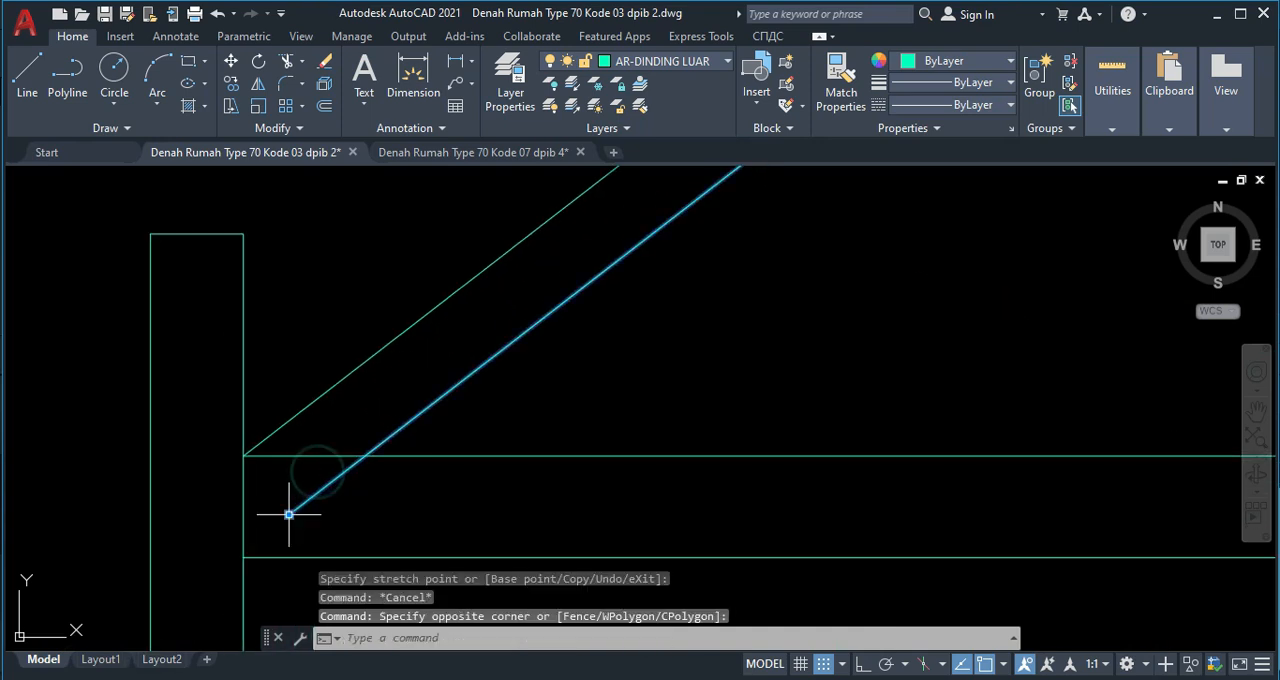
key(Escape)
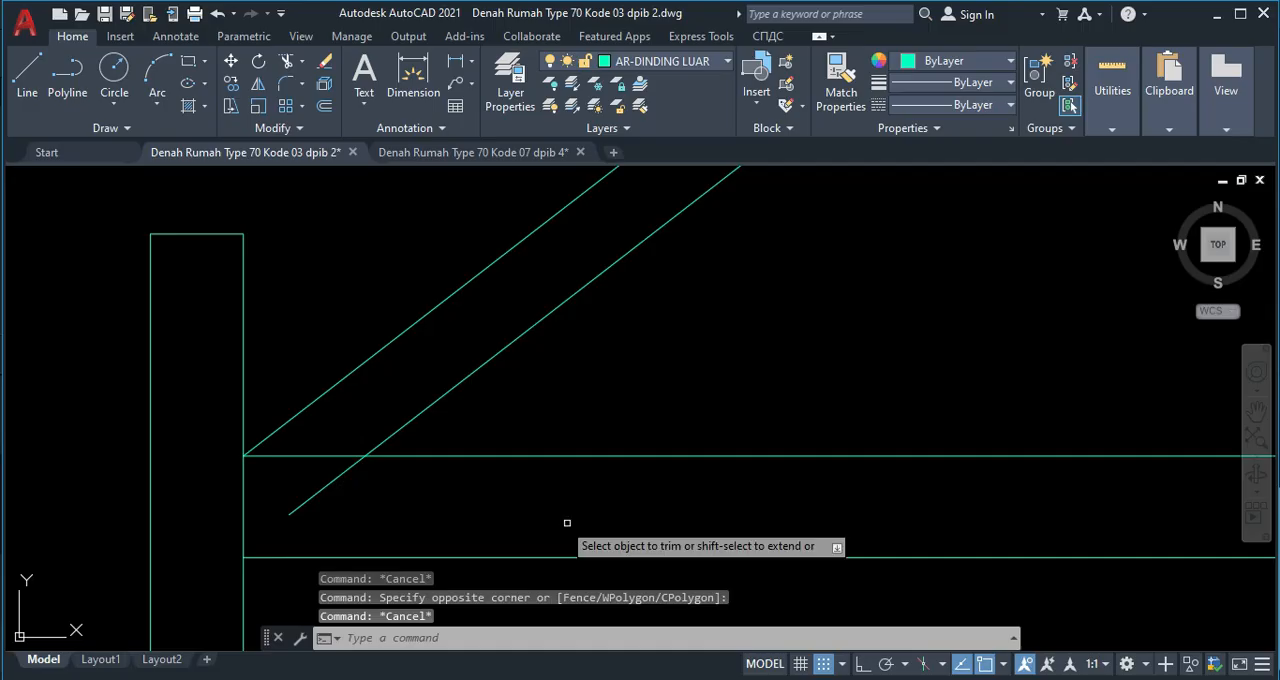
text(tr)
key(Return)
drag(323, 499, 314, 487)
key(Escape)
Place the bubungan block along the left inner slope line with Measure at 200 spacing, without aligning it to the line.
scroll(478, 437, down, 2)
scroll(478, 437, down, 4)
middle_drag(478, 437, 342, 611)
scroll(750, 303, up, 4)
middle_drag(750, 303, 743, 382)
text(me)
key(Return)
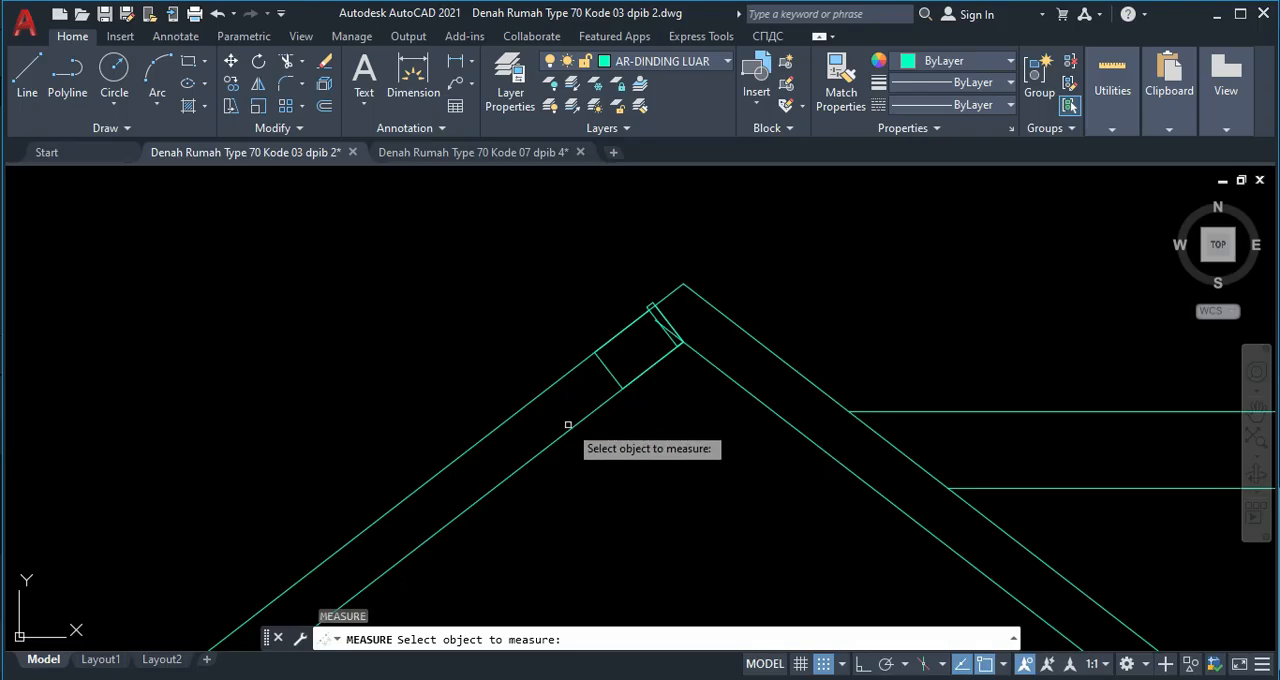
click(567, 430)
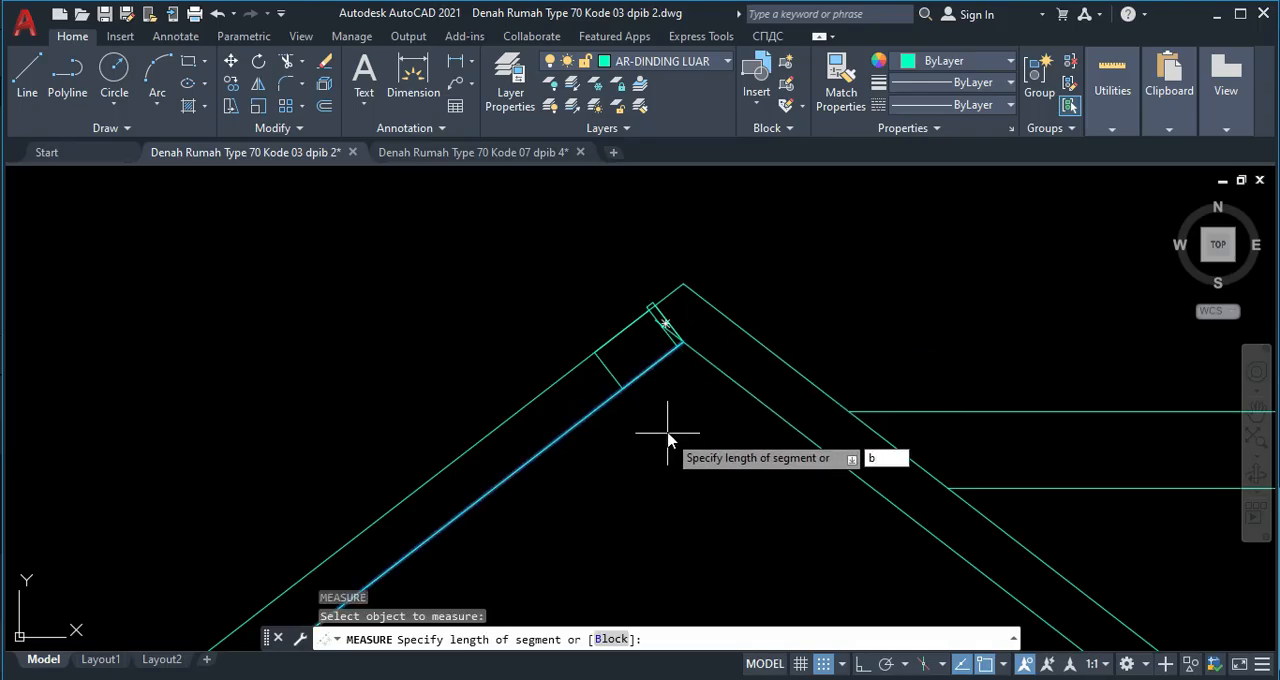
key(Return)
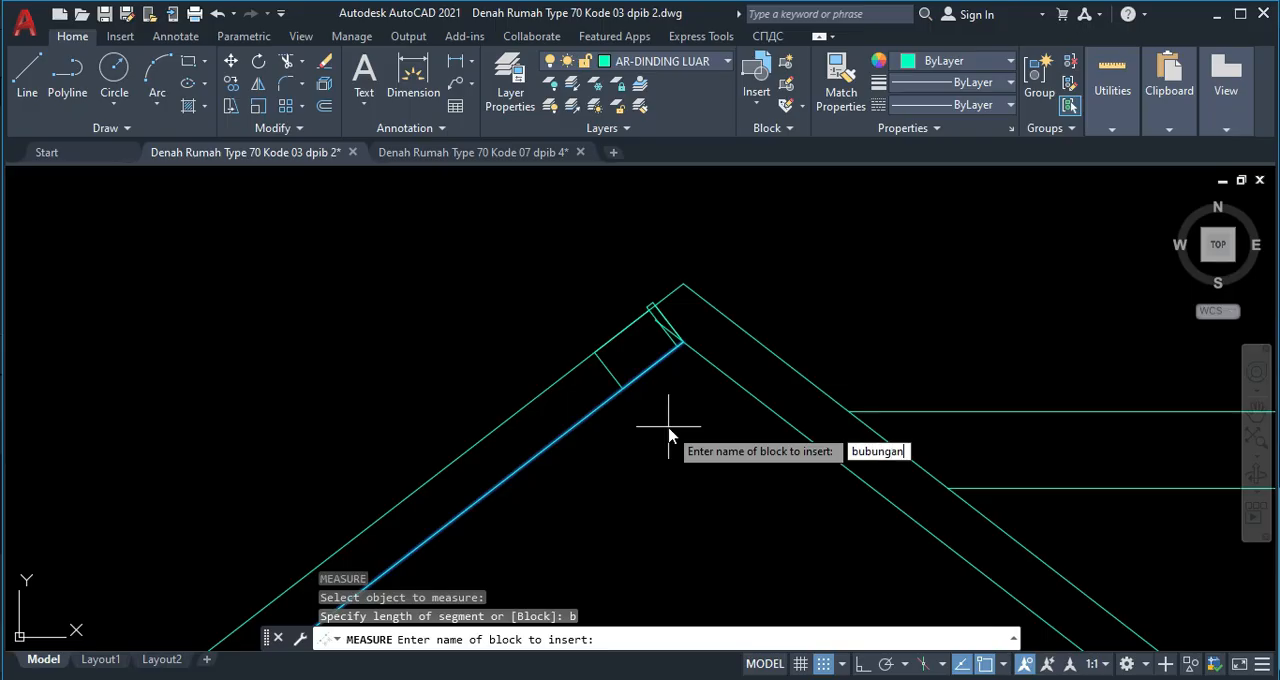
key(Return)
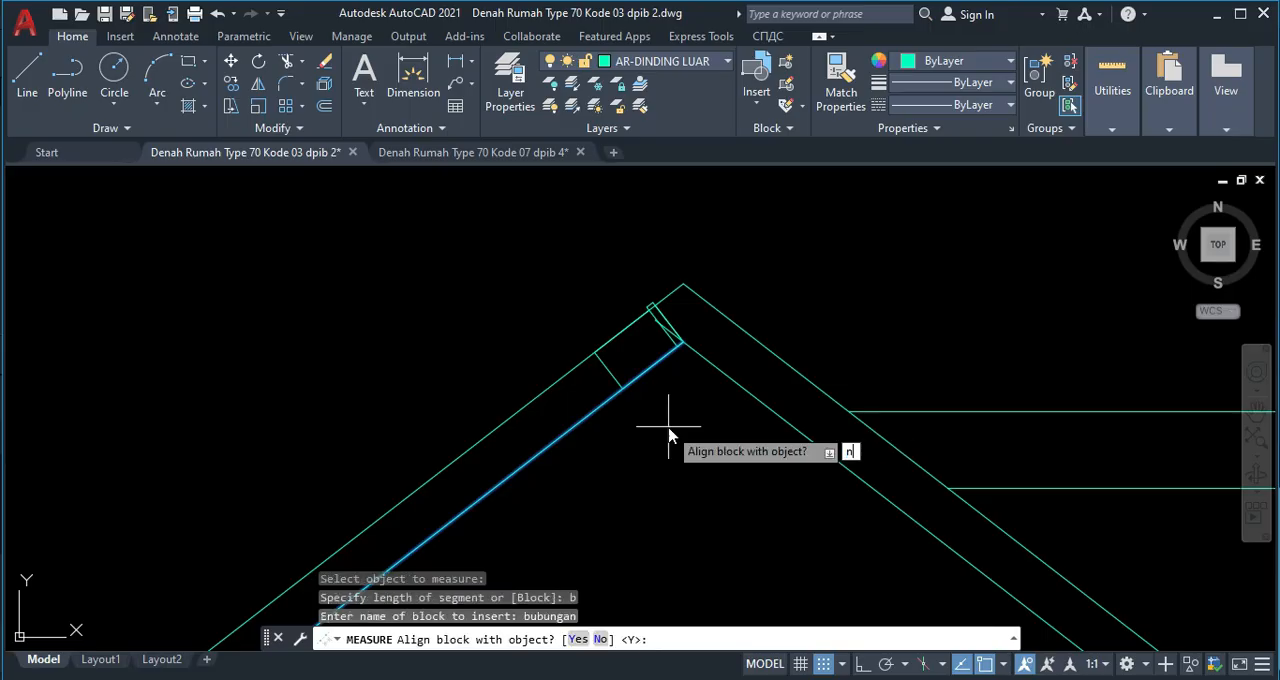
key(Return)
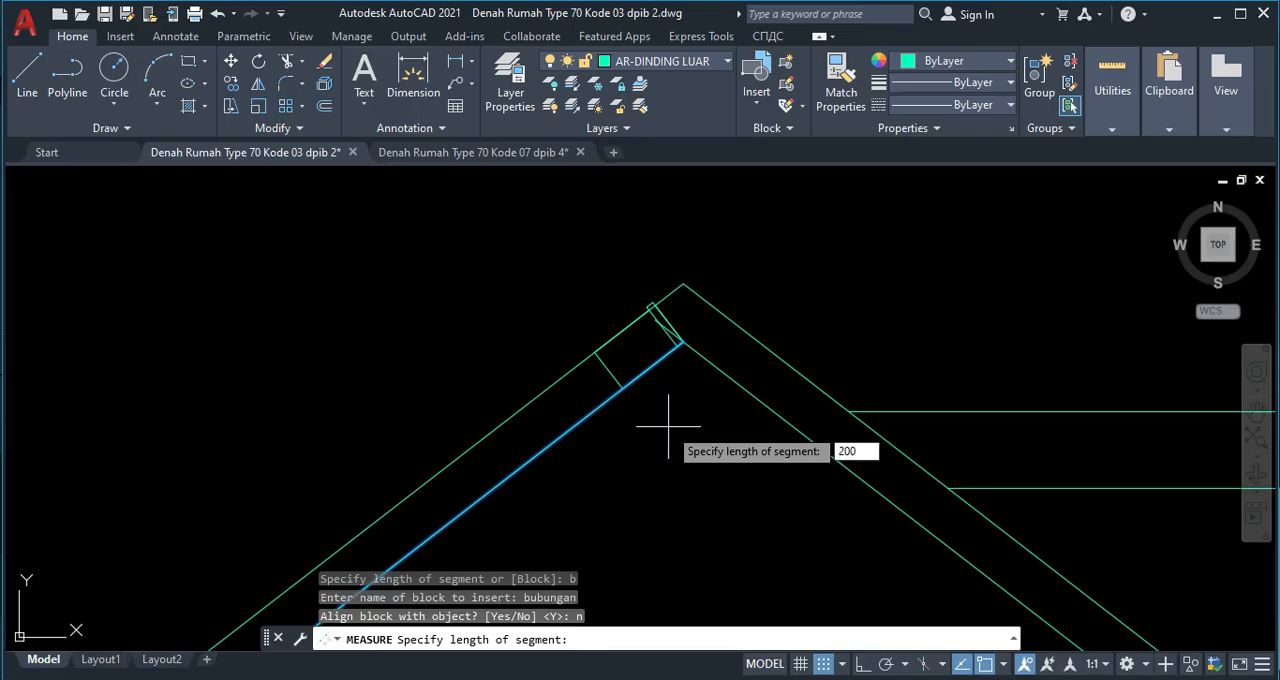
key(Return)
scroll(658, 424, down, 5)
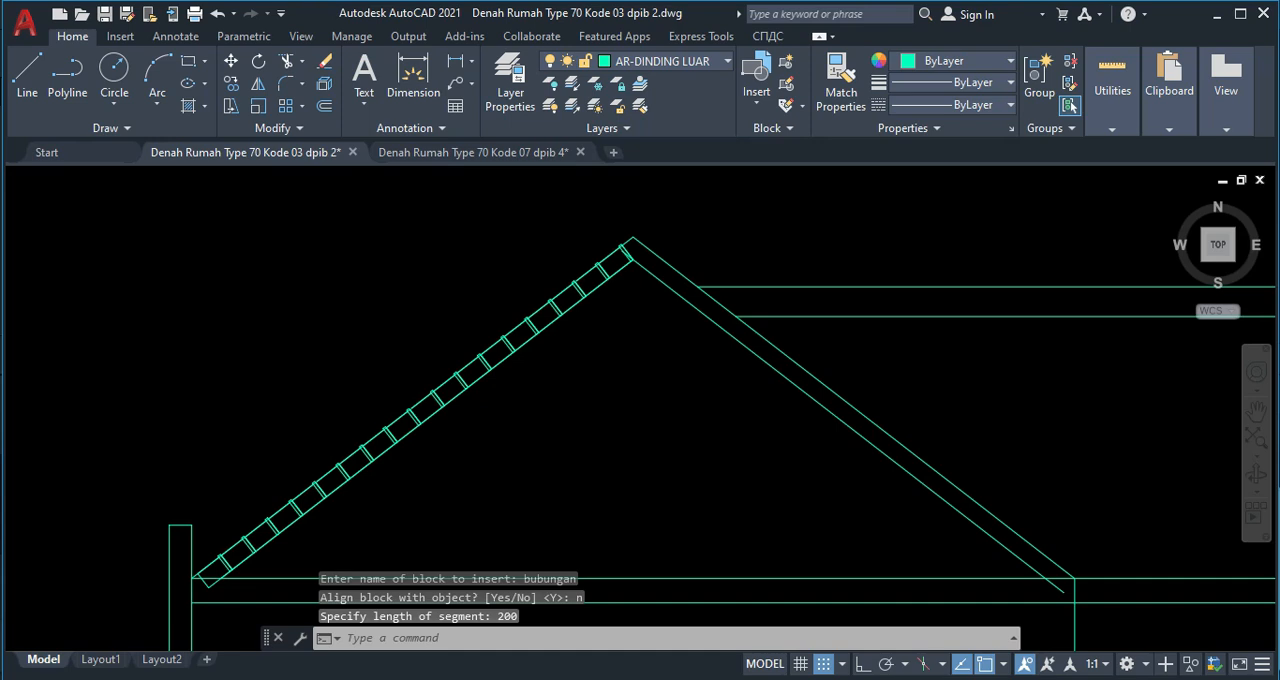
key(Escape)
Delete the left outer slope line that runs over the ridge tiles.
scroll(651, 263, up, 4)
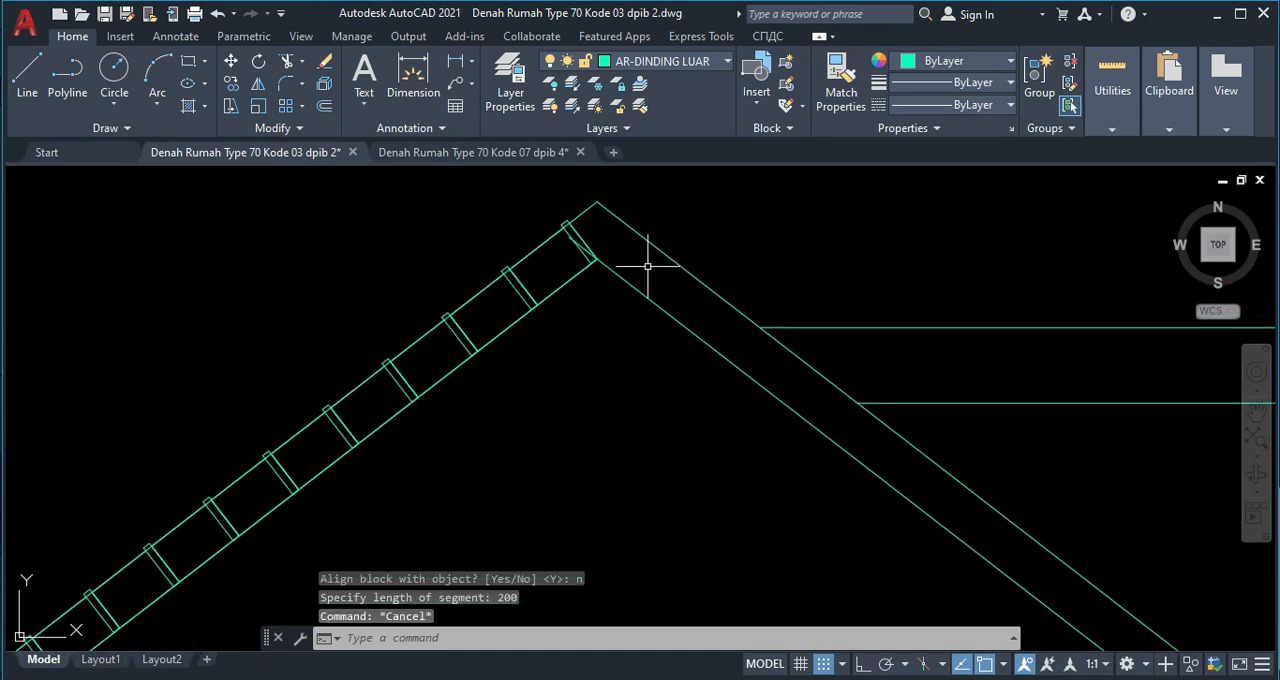
scroll(532, 277, up, 4)
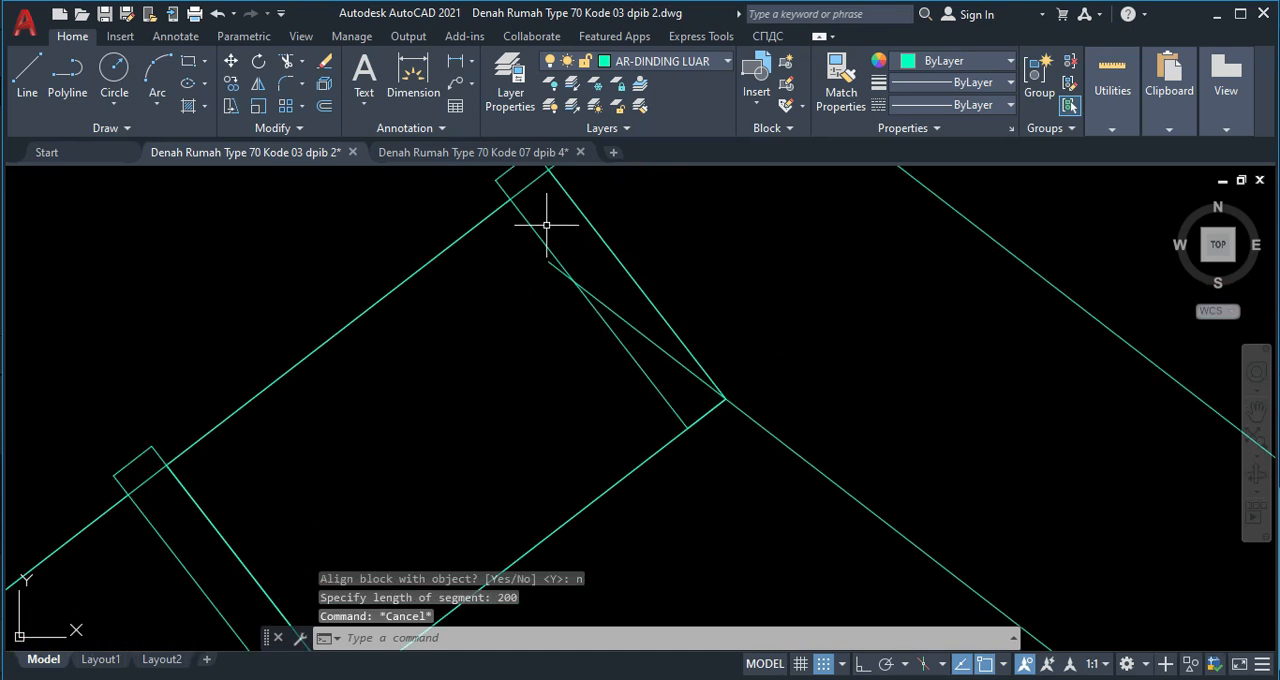
click(547, 225)
key(Escape)
scroll(540, 243, down, 2)
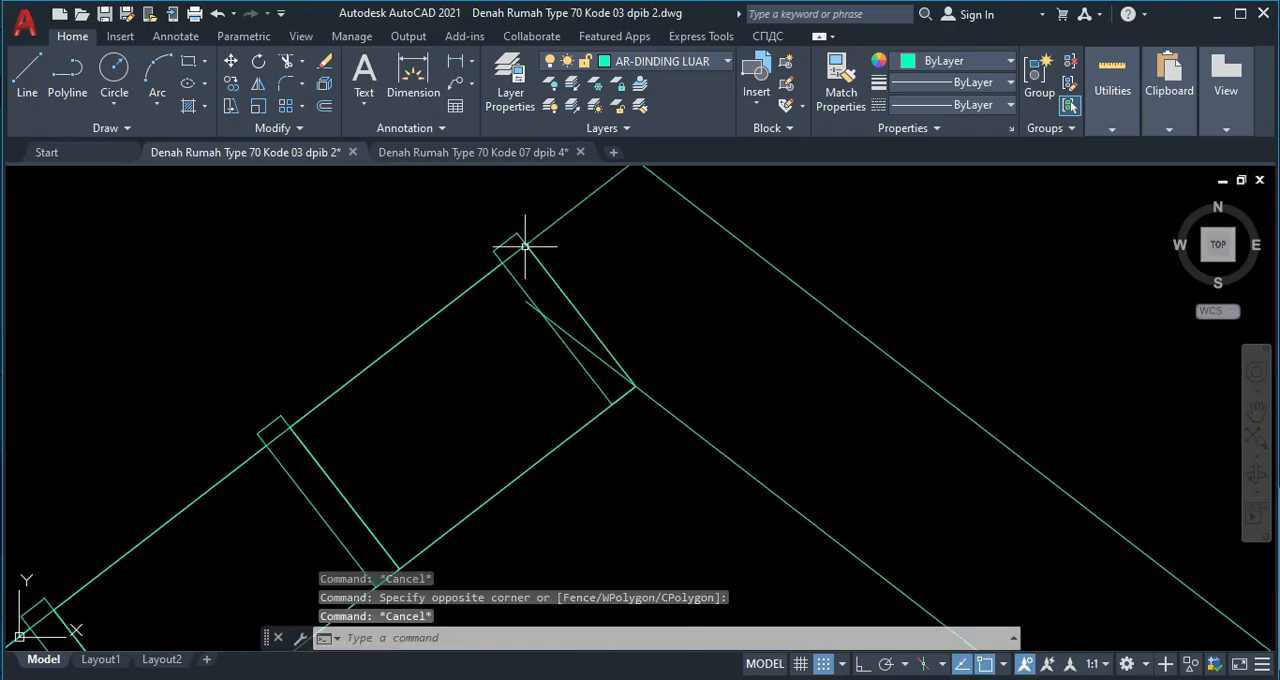
click(518, 248)
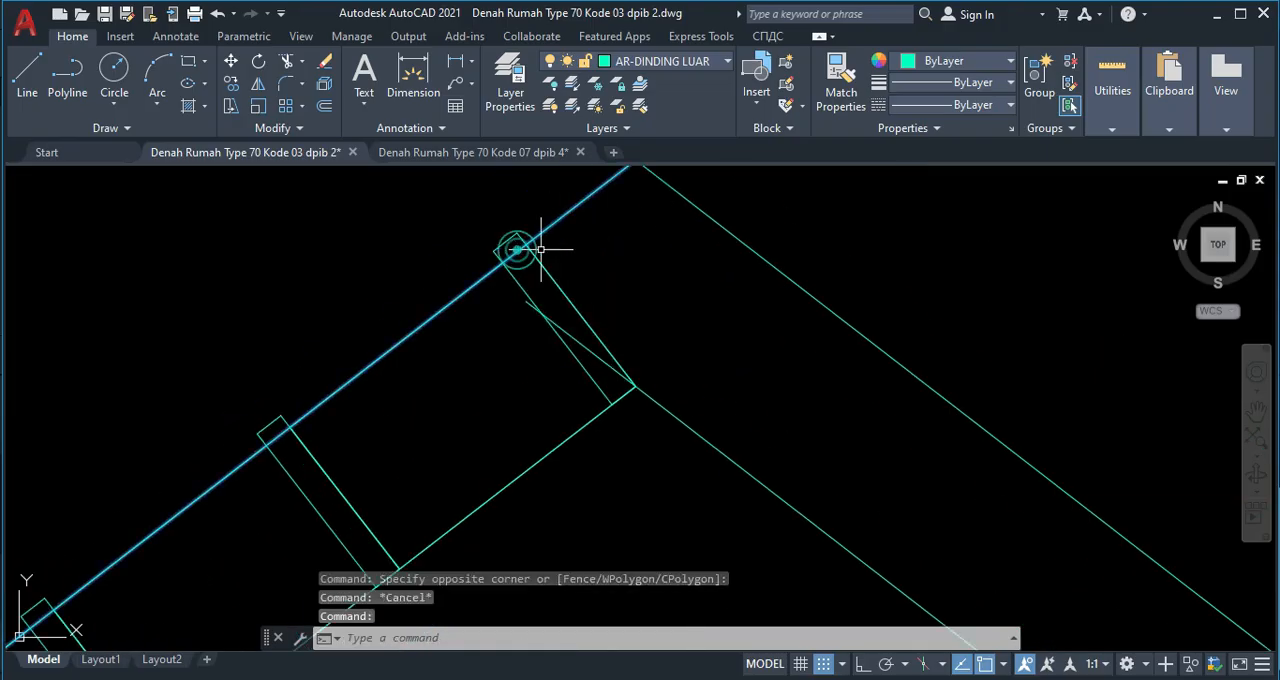
key(Delete)
Mirror the left slope's ridge tiles and inner slope line about a vertical axis through the inner slope lines' intersection, keeping the originals.
scroll(513, 326, down, 4)
scroll(513, 326, up, 2)
scroll(513, 326, down, 3)
click(503, 347)
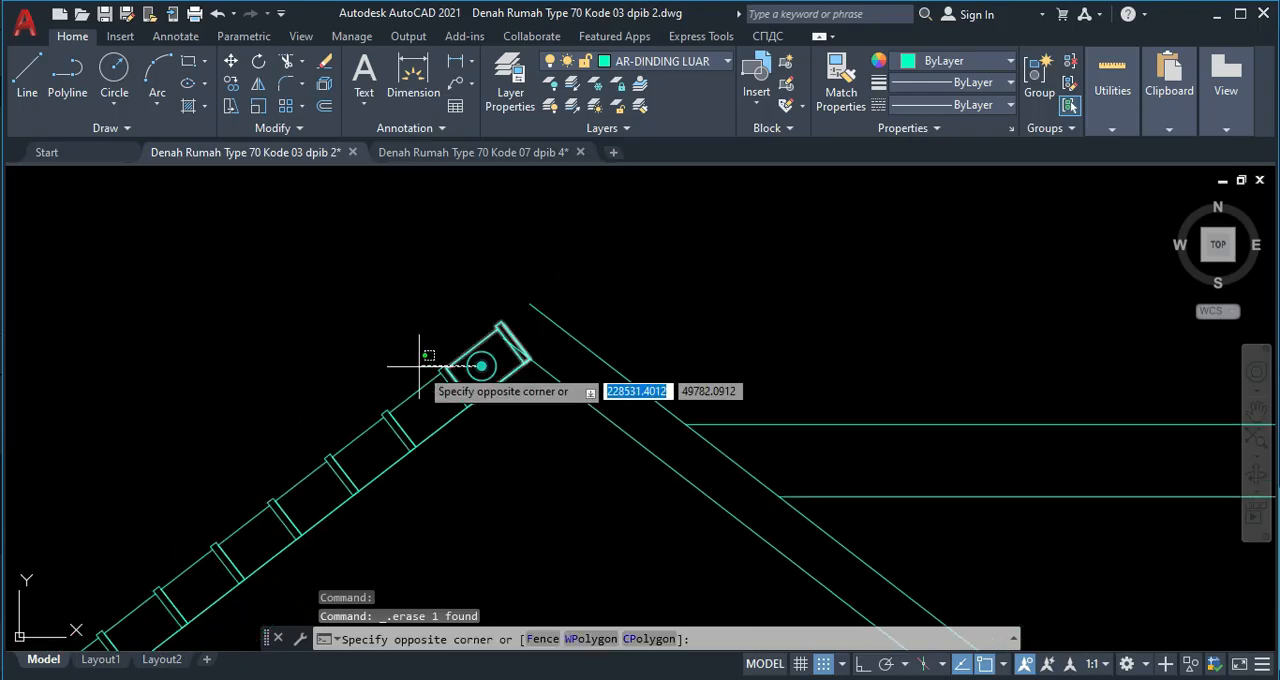
click(386, 374)
middle_drag(363, 436, 500, 285)
click(546, 263)
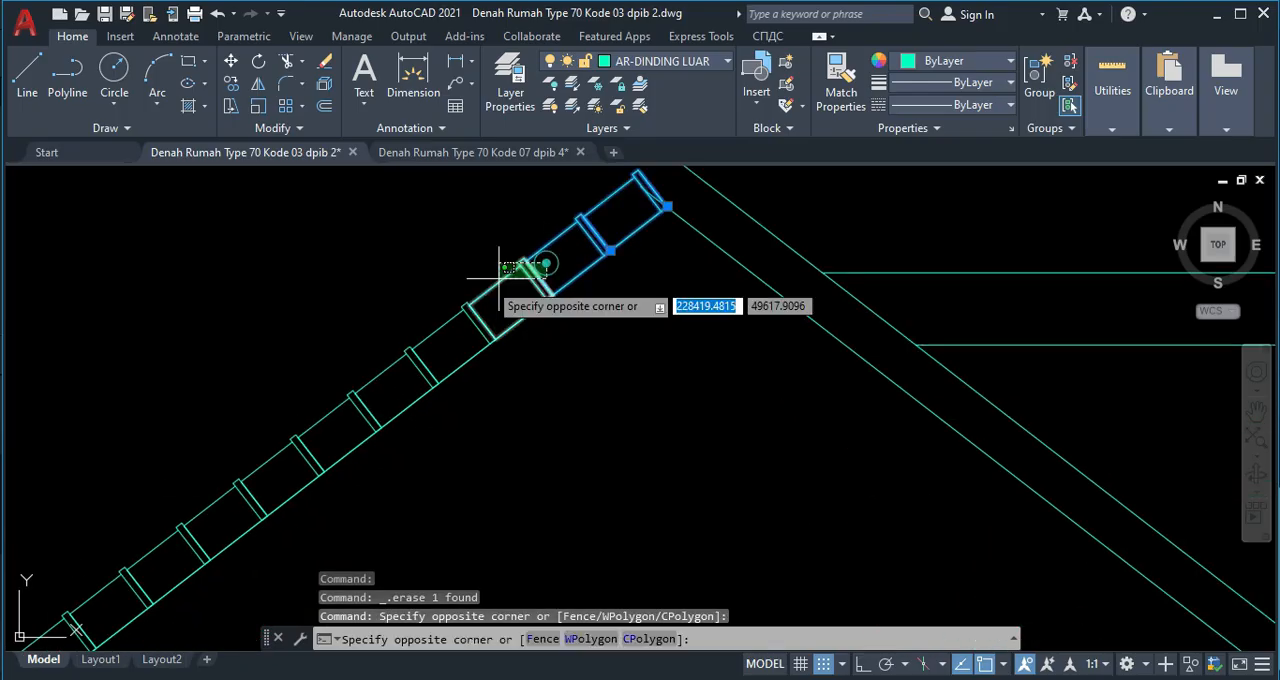
scroll(225, 485, down, 4)
middle_drag(223, 486, 409, 323)
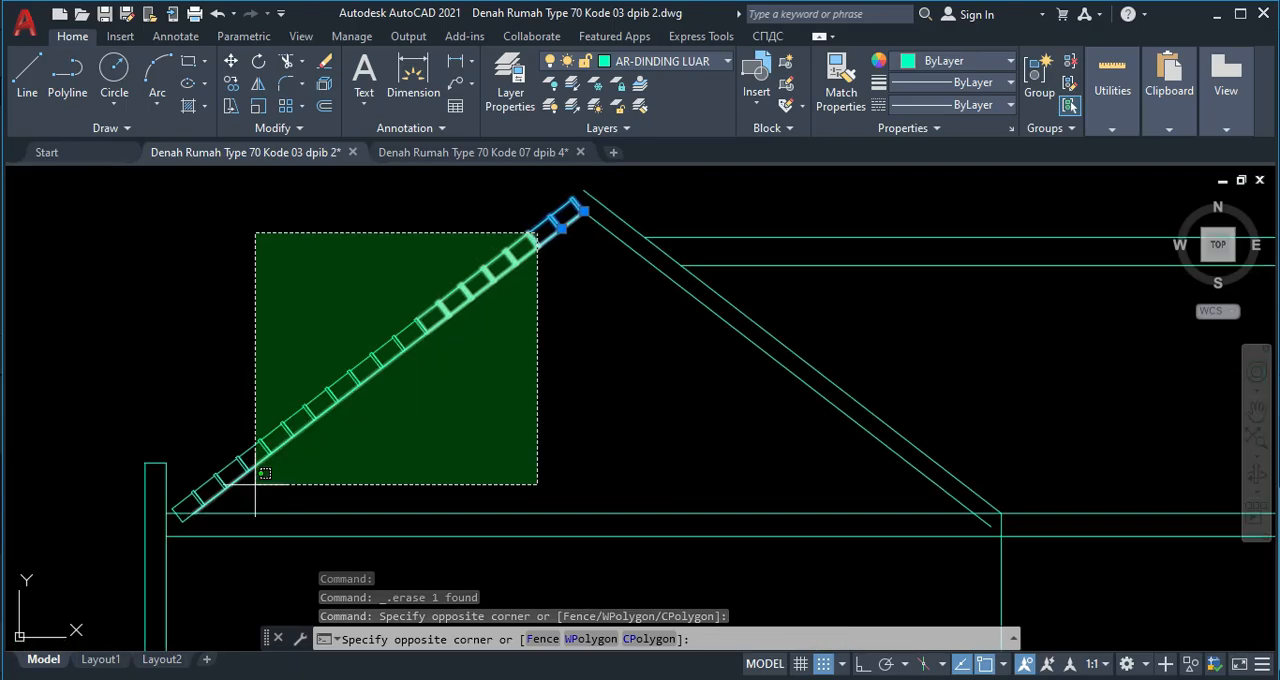
click(228, 462)
middle_drag(228, 462, 368, 349)
scroll(428, 294, up, 4)
click(449, 232)
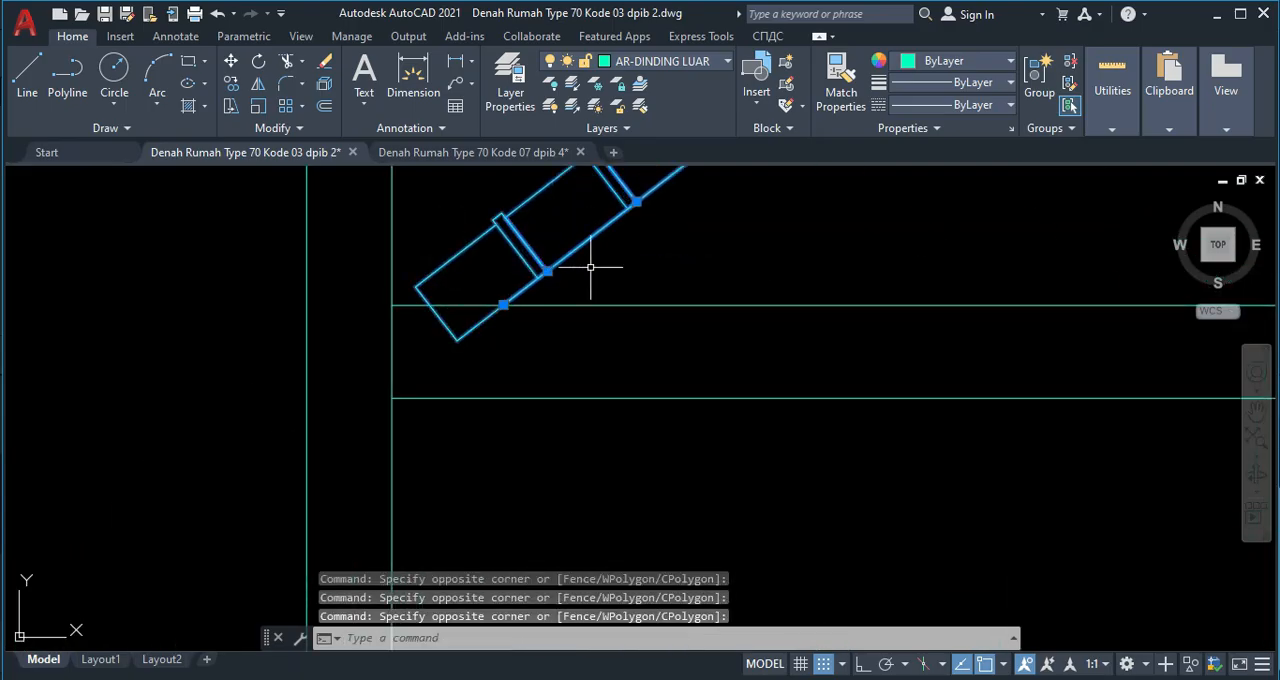
scroll(529, 351, down, 4)
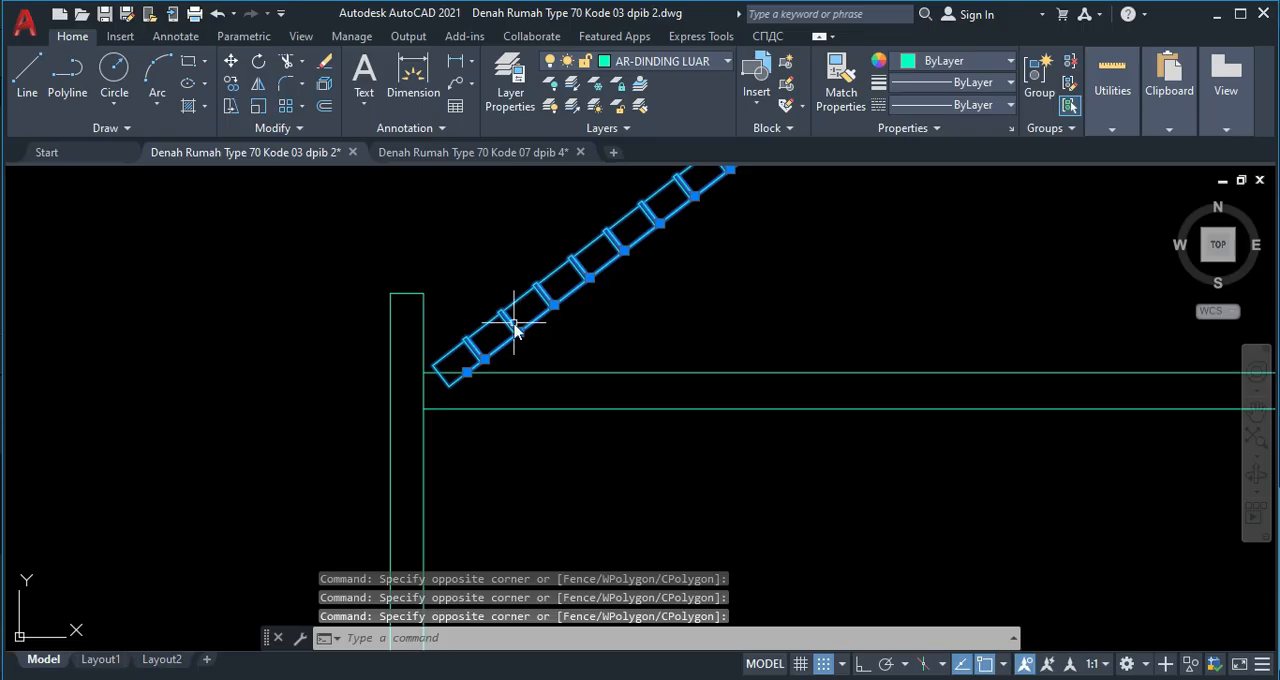
text(mi)
key(Return)
scroll(663, 286, down, 3)
scroll(672, 237, up, 4)
scroll(672, 237, up, 2)
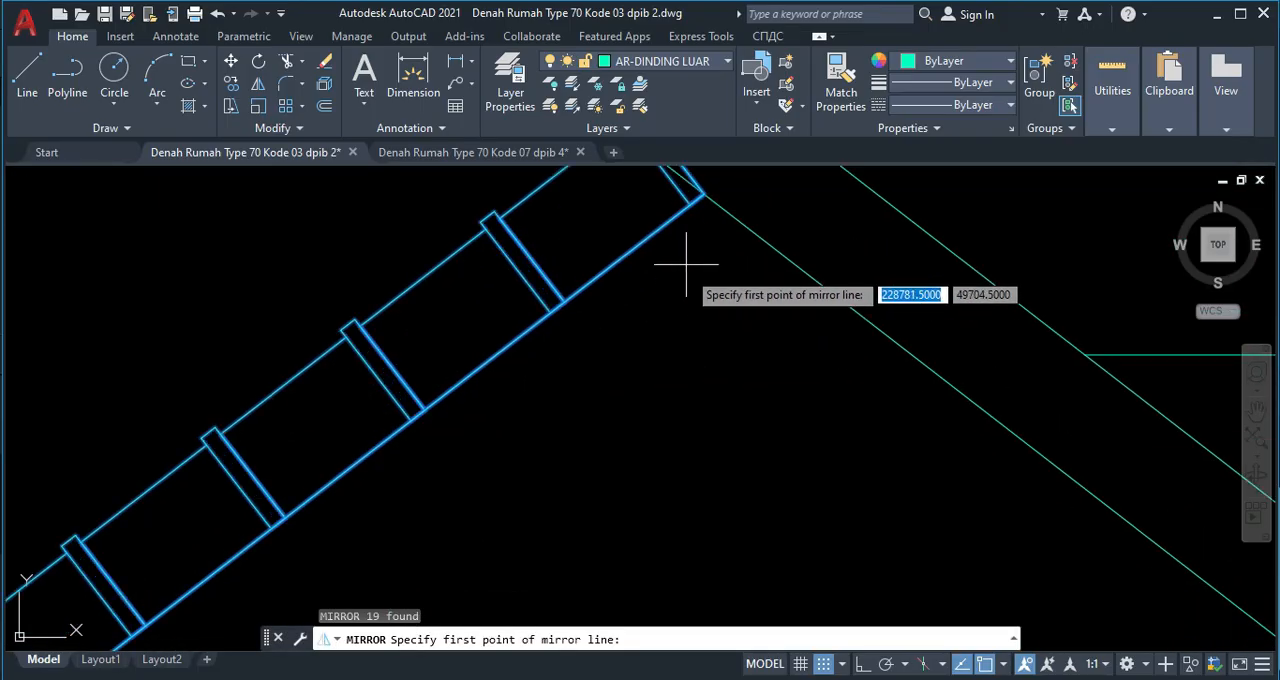
click(704, 197)
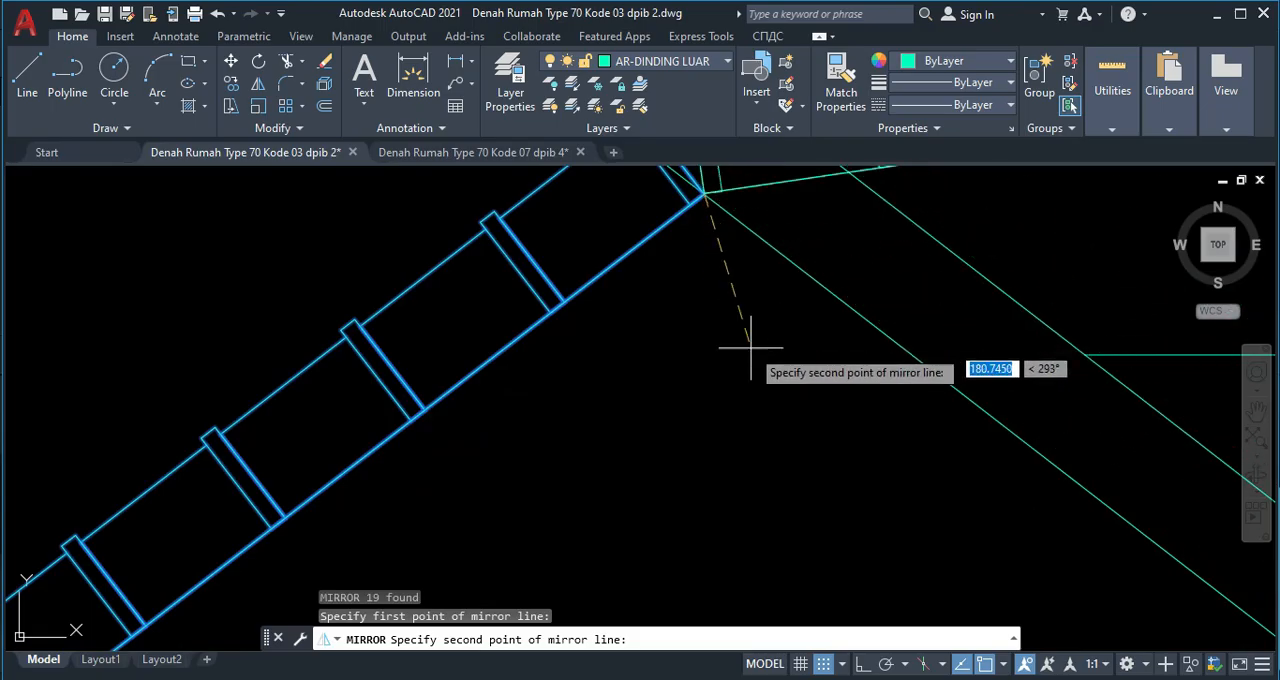
key(F8)
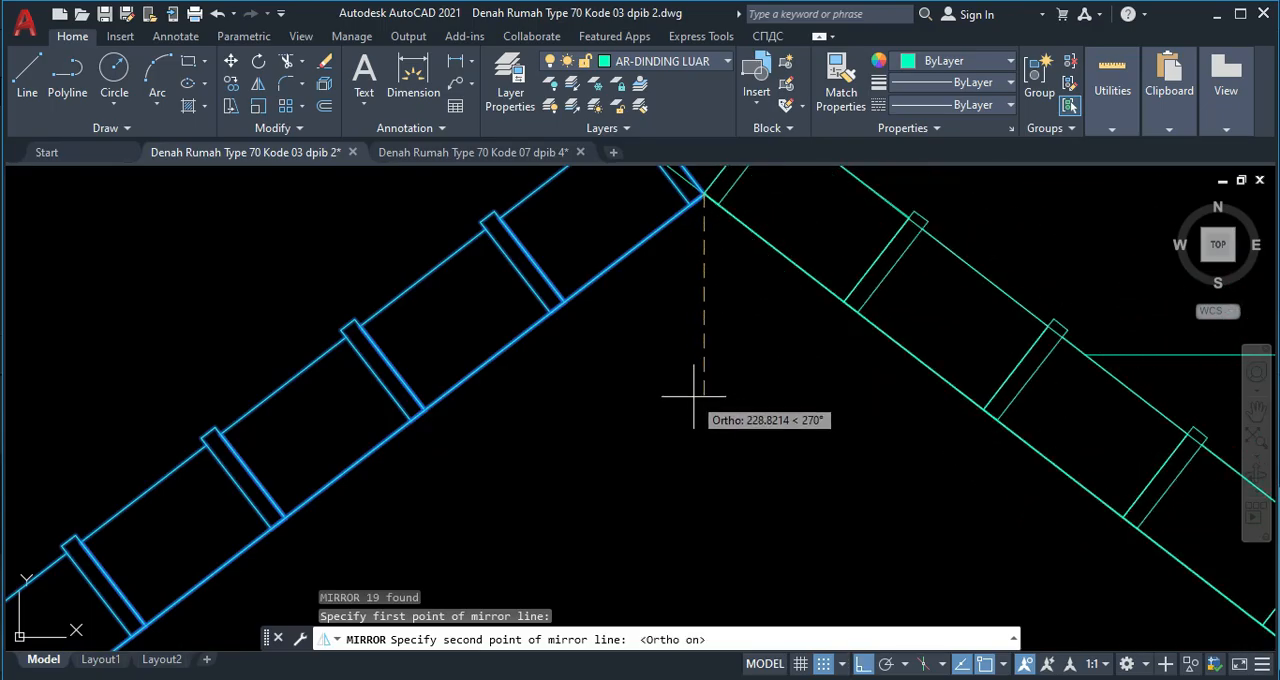
click(698, 412)
key(Return)
Mirror the right outer slope line to the left about the vertical axis through the gable apex, keeping the original.
scroll(694, 409, down, 3)
scroll(737, 306, up, 1)
scroll(634, 243, up, 1)
click(624, 218)
click(630, 208)
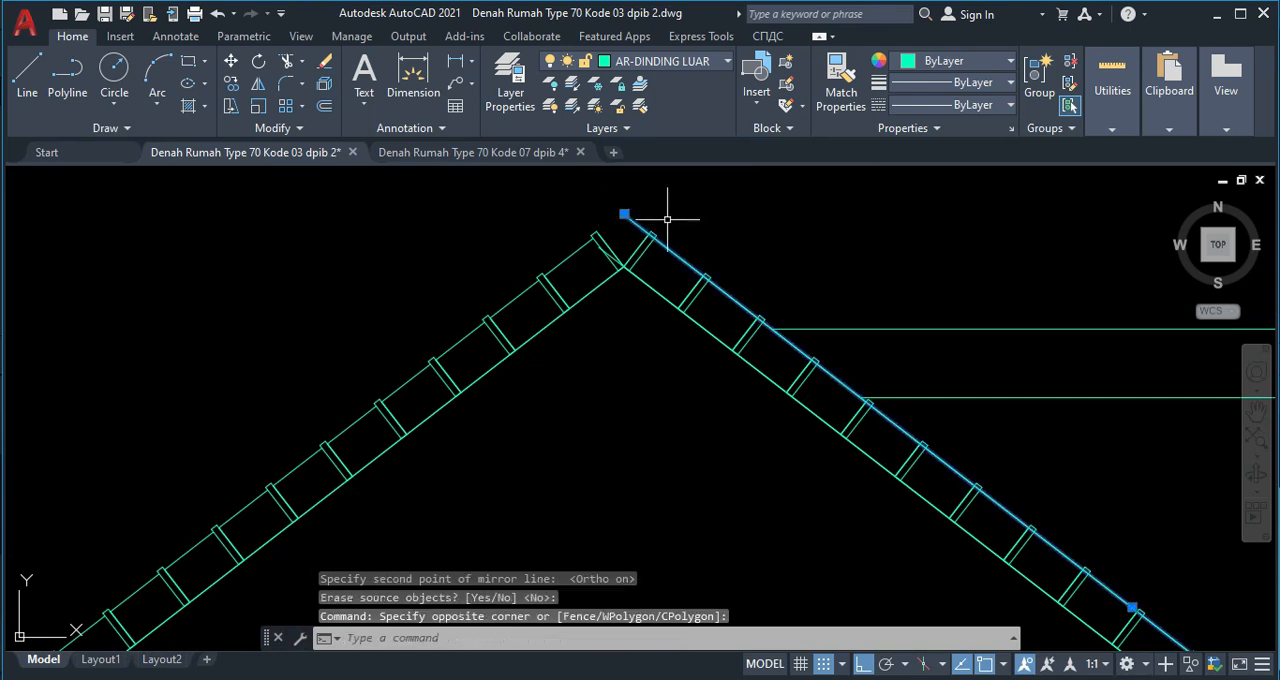
text(mi)
key(Return)
click(620, 214)
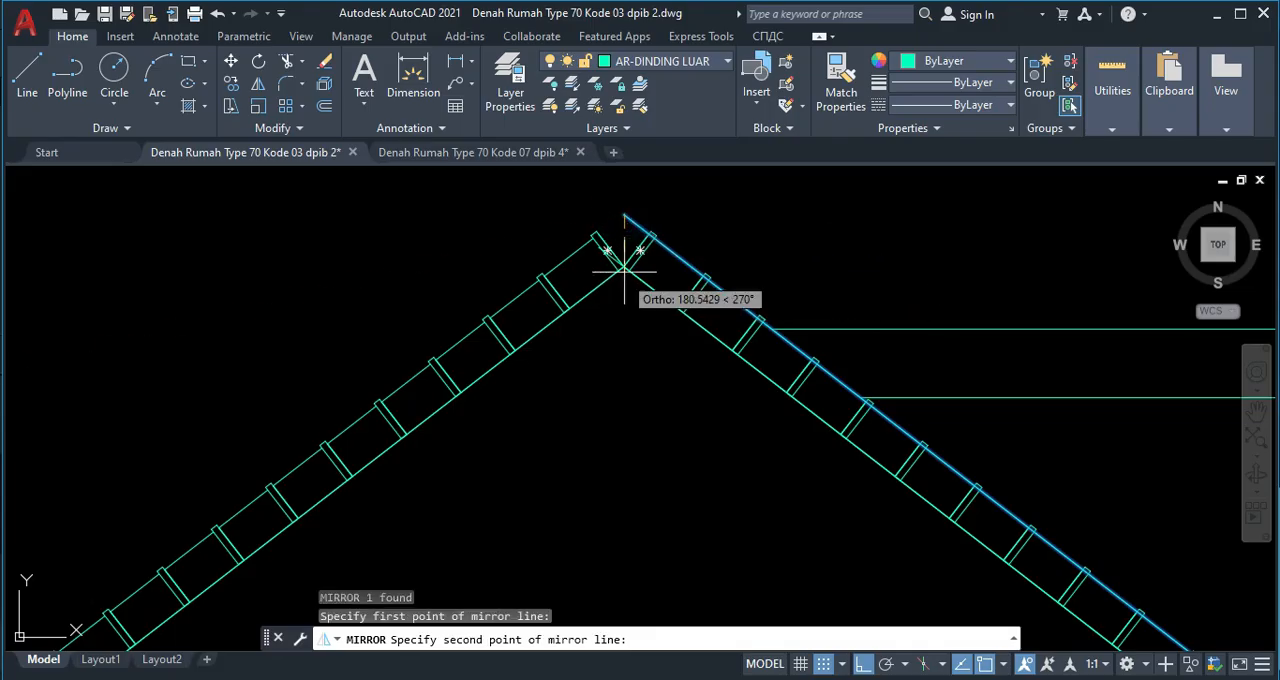
scroll(616, 268, up, 4)
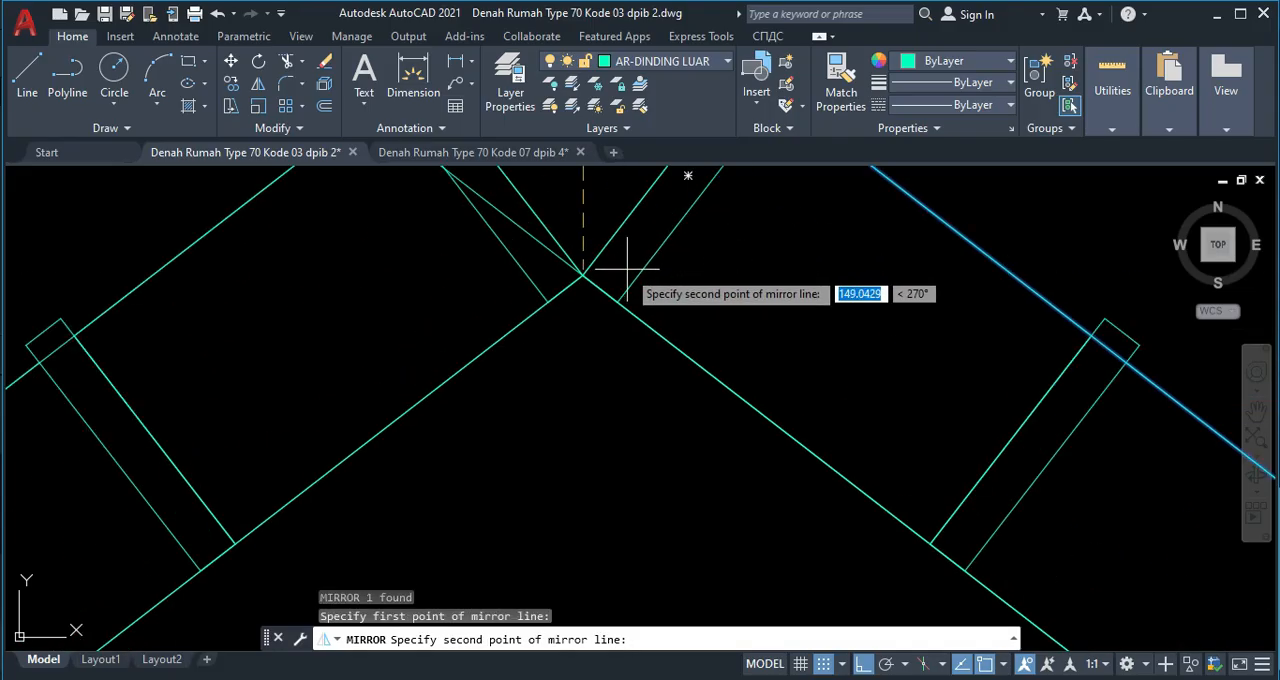
click(577, 276)
key(Return)
Trim the segments of both outer slope lines that cross the ridge tile caps along the gable.
scroll(575, 214, down, 4)
scroll(575, 214, up, 4)
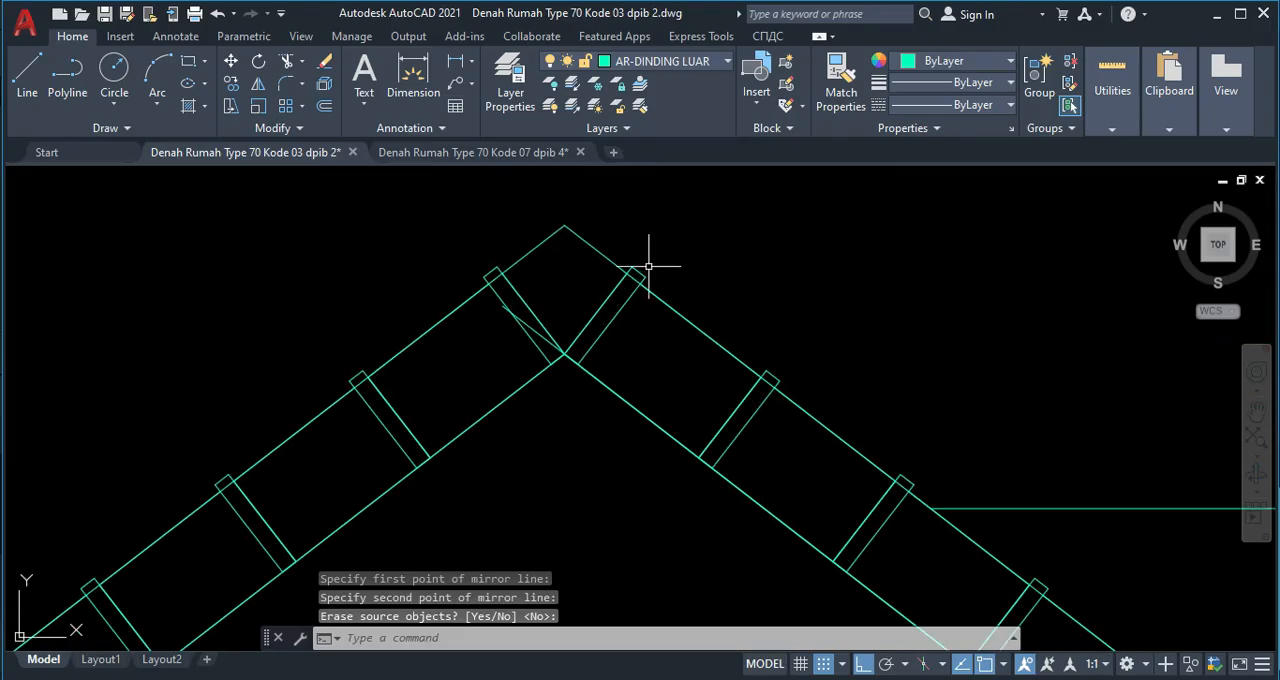
text(tr)
key(Return)
scroll(608, 286, up, 2)
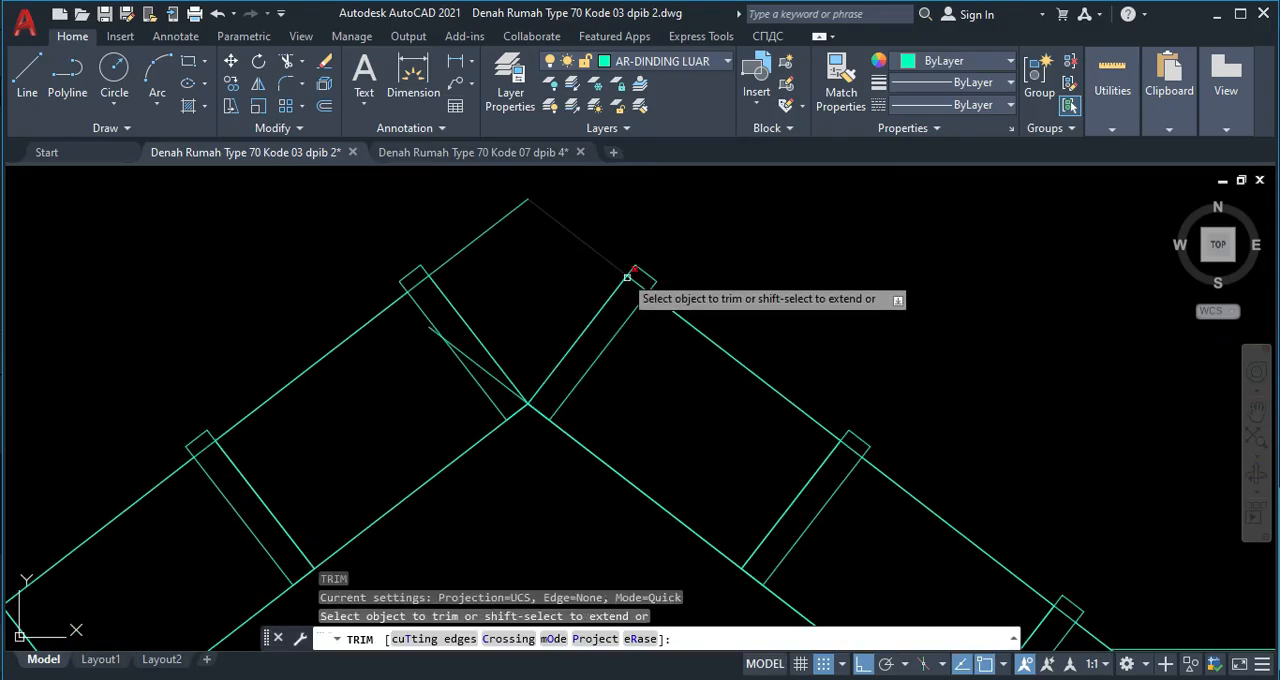
scroll(410, 280, up, 4)
click(417, 280)
scroll(409, 381, down, 14)
middle_drag(306, 513, 428, 390)
scroll(372, 366, up, 8)
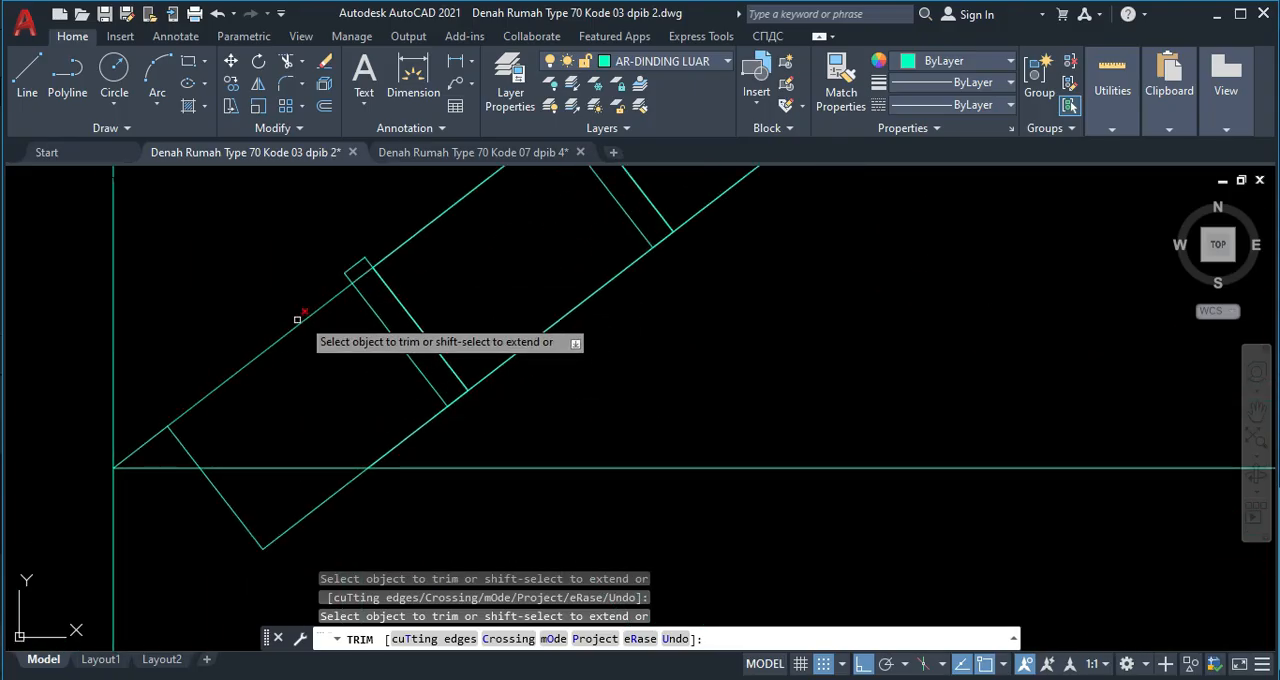
click(361, 273)
scroll(446, 271, down, 8)
middle_drag(750, 276, 240, 283)
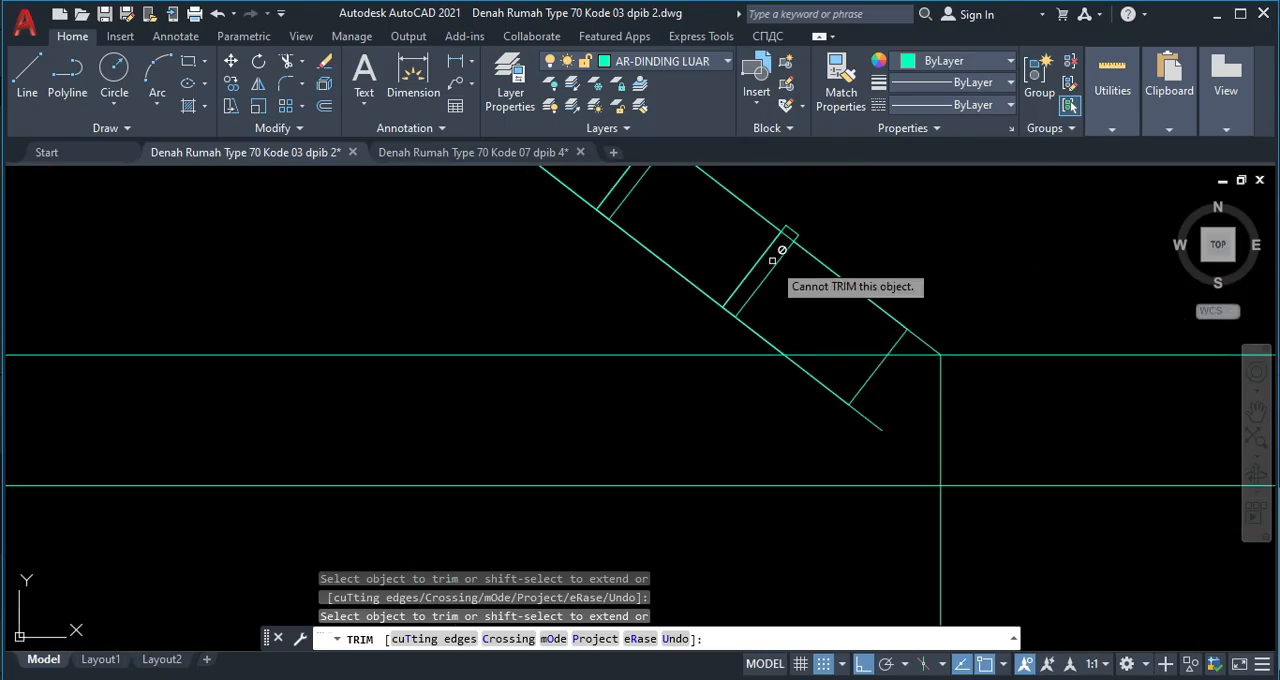
scroll(785, 252, up, 4)
scroll(663, 260, down, 15)
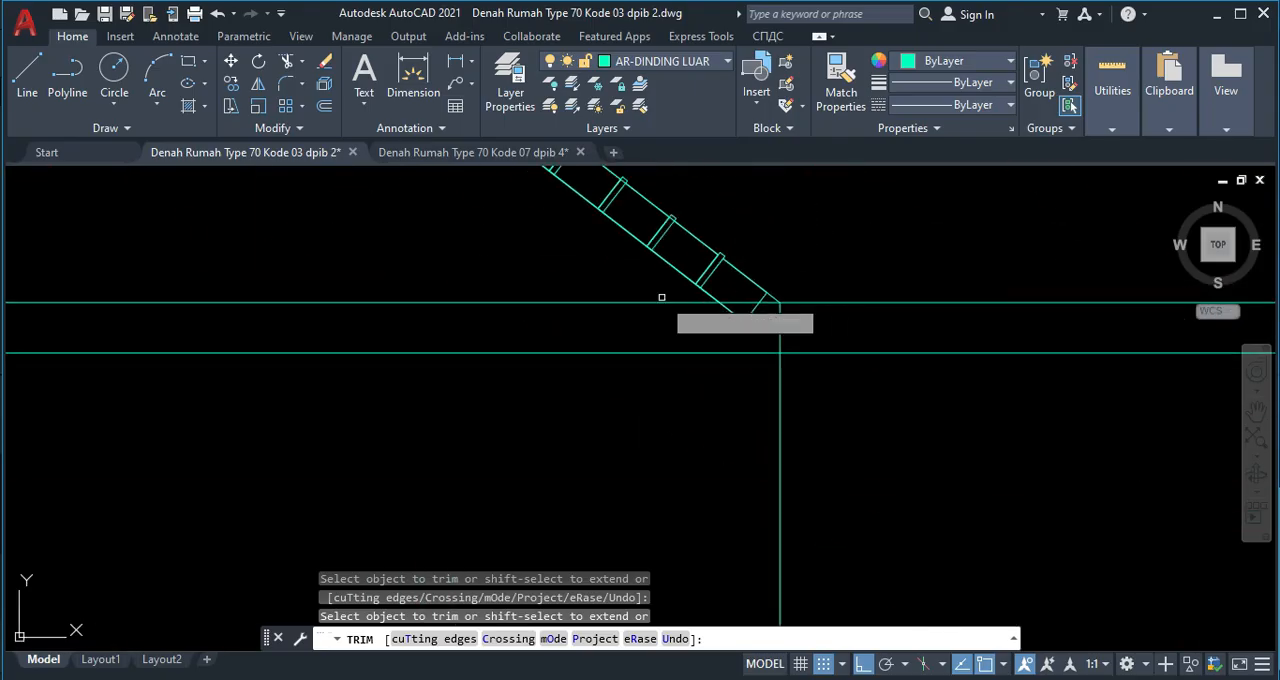
scroll(535, 250, up, 7)
key(Escape)
Delete the leftover right inner slope line that extends past the lowest ridge tile and the ridge intersection.
scroll(486, 230, up, 5)
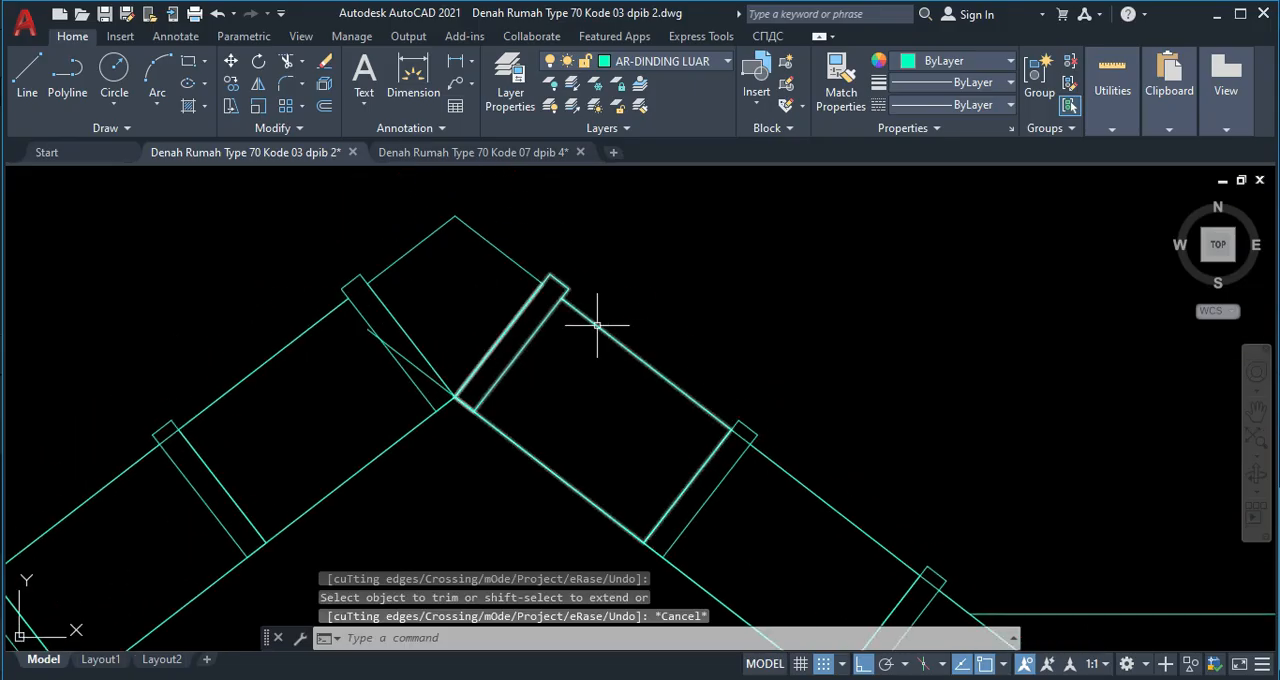
scroll(694, 429, down, 6)
scroll(694, 429, up, 2)
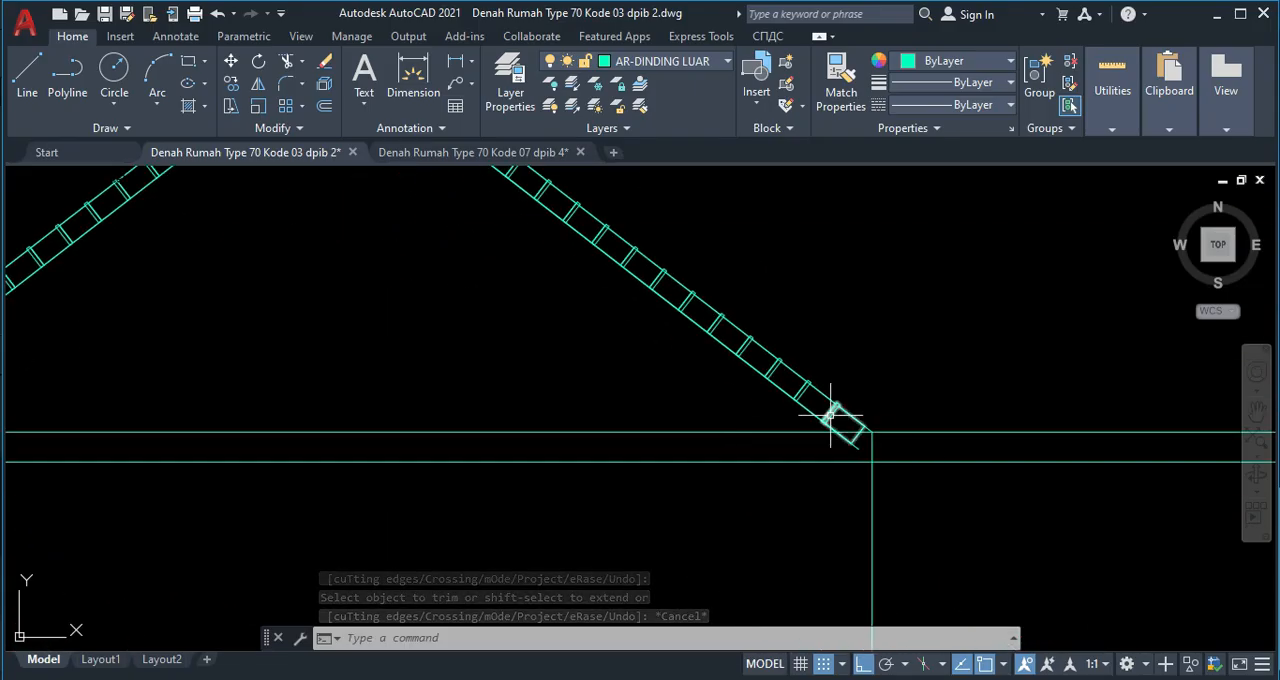
scroll(832, 415, up, 6)
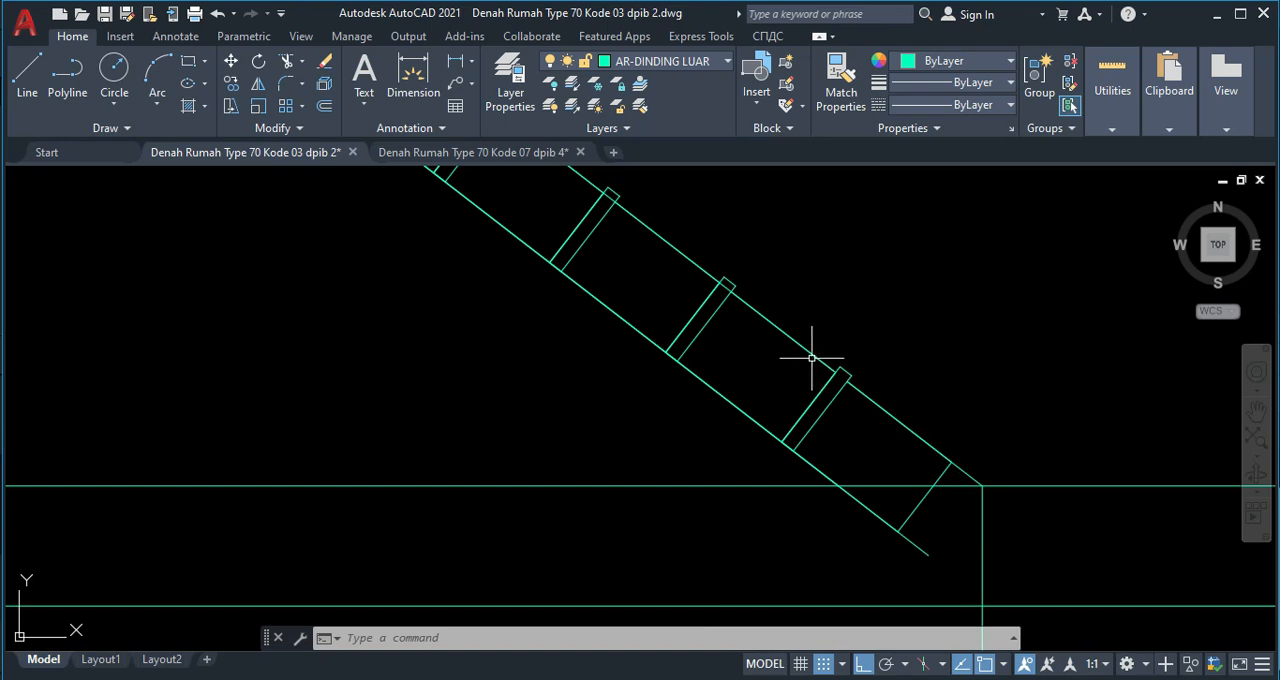
scroll(905, 510, down, 3)
scroll(918, 535, up, 3)
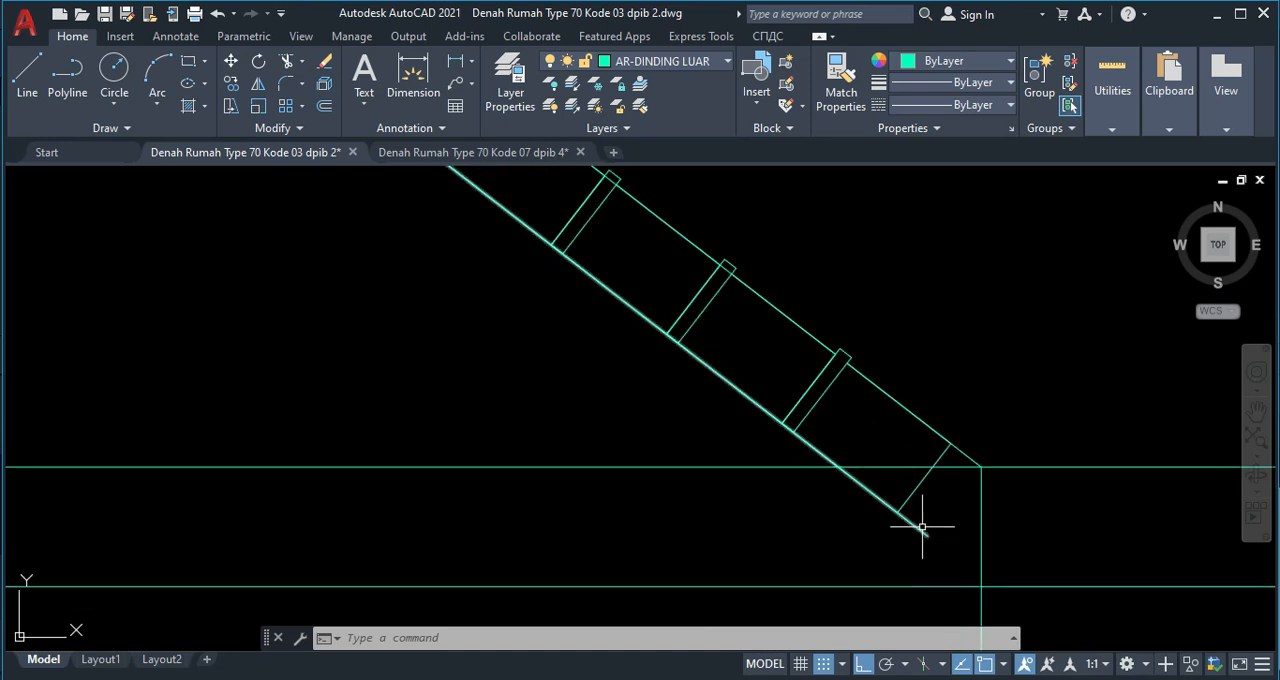
click(923, 529)
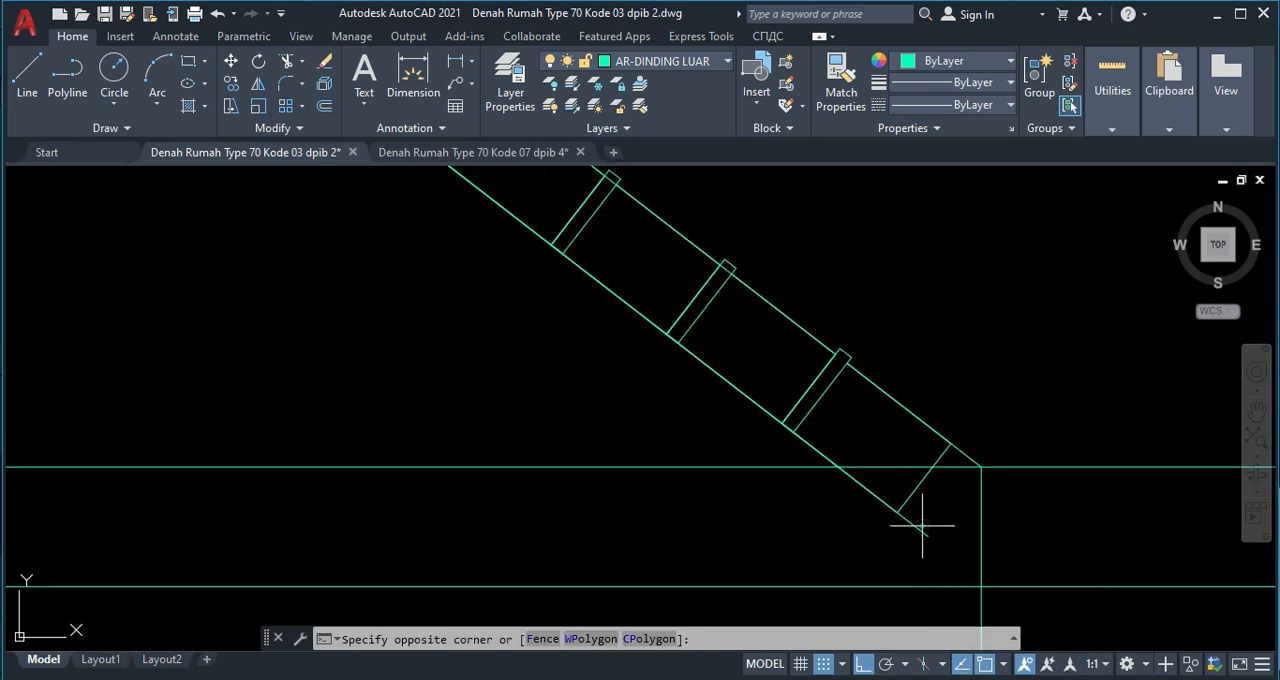
click(805, 533)
key(Delete)
scroll(830, 500, down, 5)
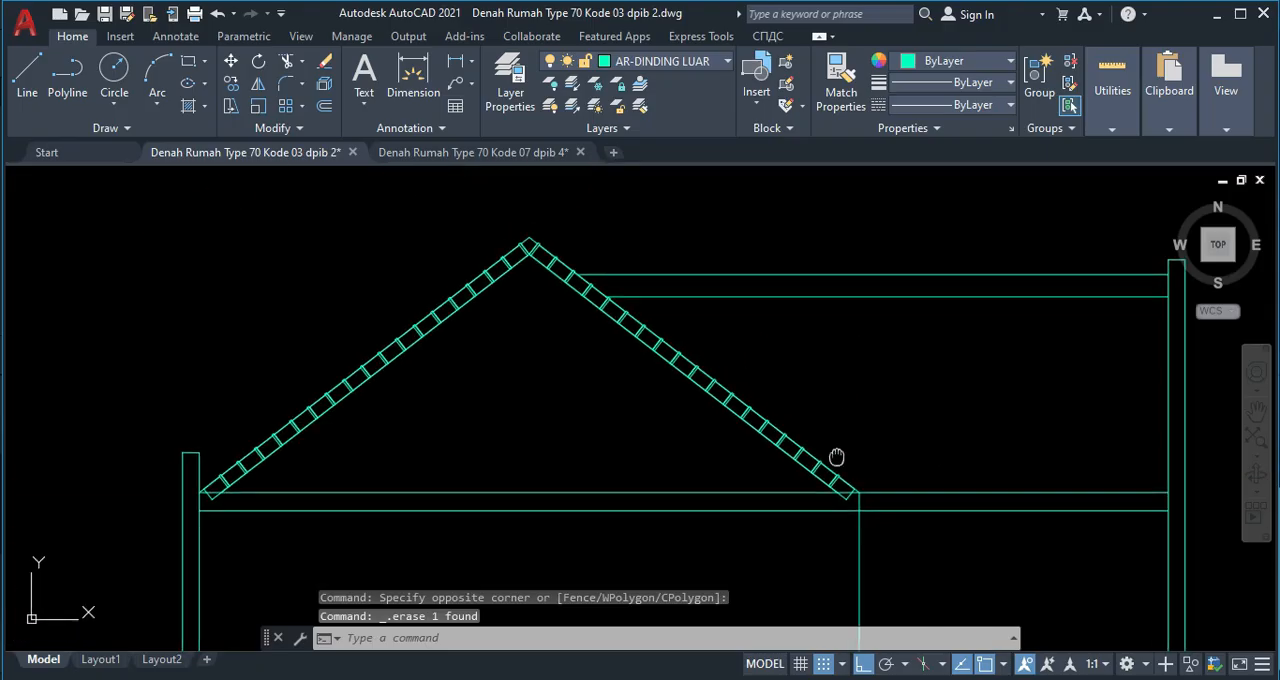
scroll(240, 450, up, 7)
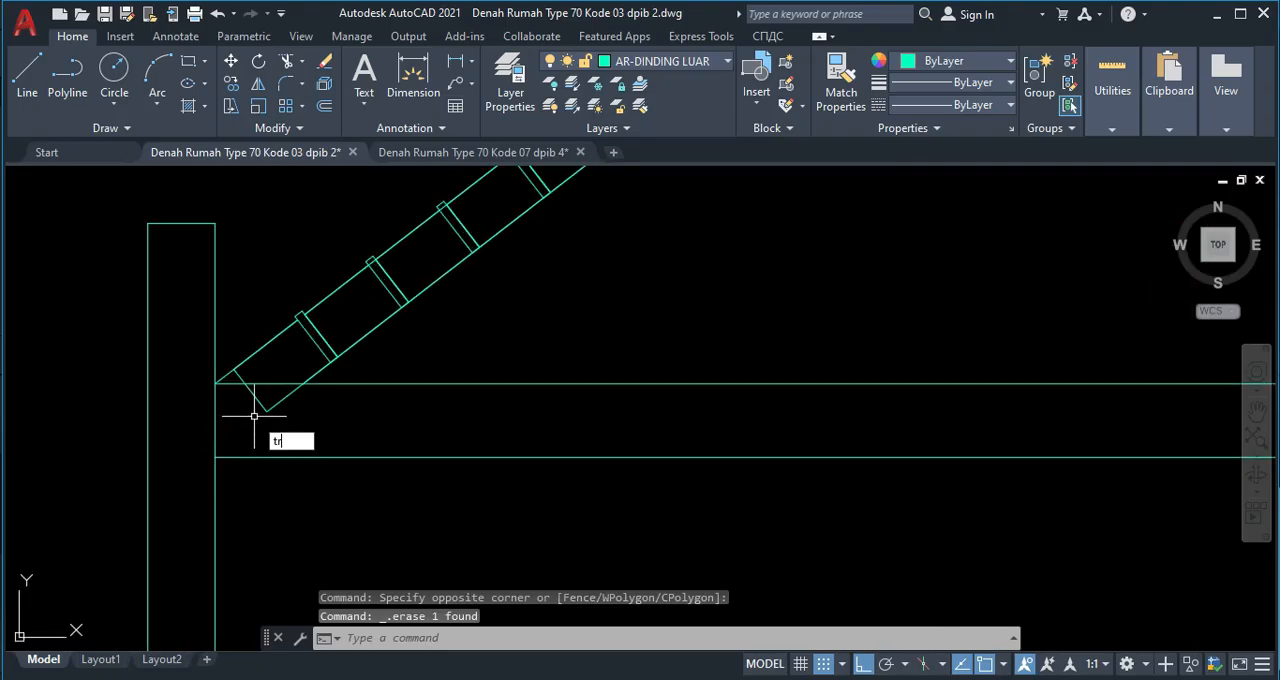
Try to trim the lower end of the lowest ridge tile at the gable's left foot.
text(tr)
key(Return)
key(Return)
click(285, 419)
click(262, 403)
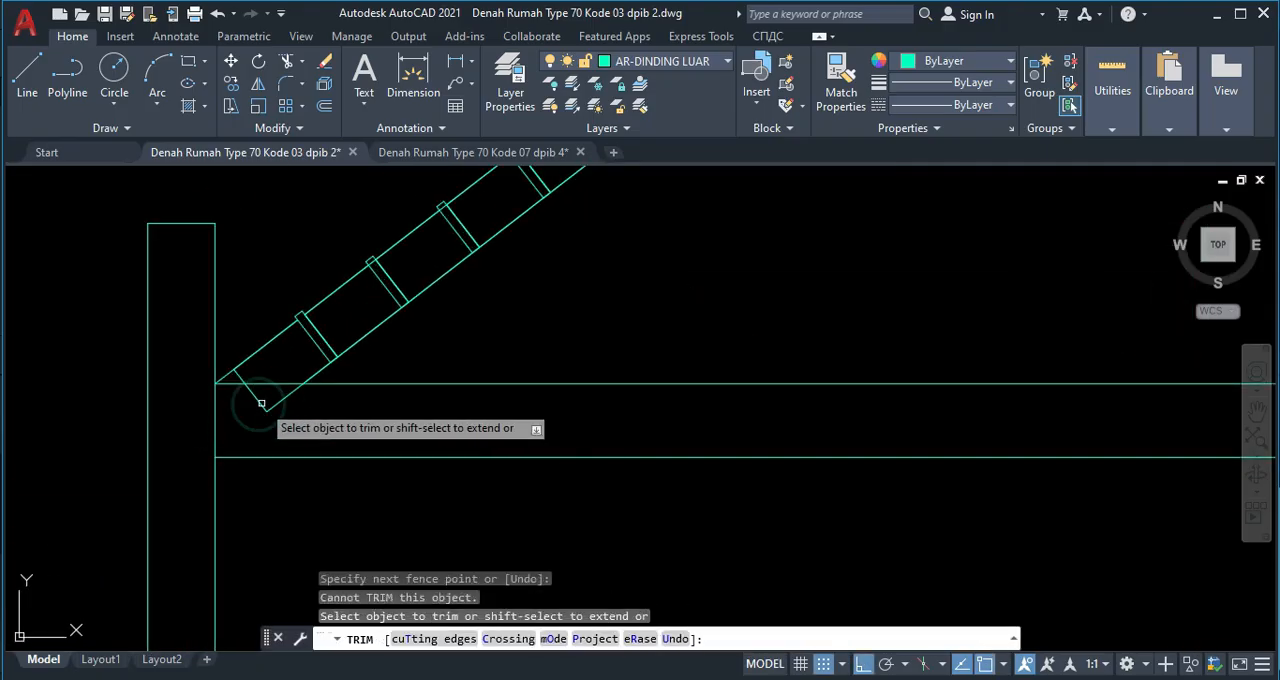
key(Escape)
Examine the lowest ridge tiles at both gable feet and the horizontal roof lines beside the gable.
middle_drag(240, 375, 258, 333)
scroll(245, 340, up, 2)
scroll(280, 345, down, 2)
scroll(274, 336, up, 4)
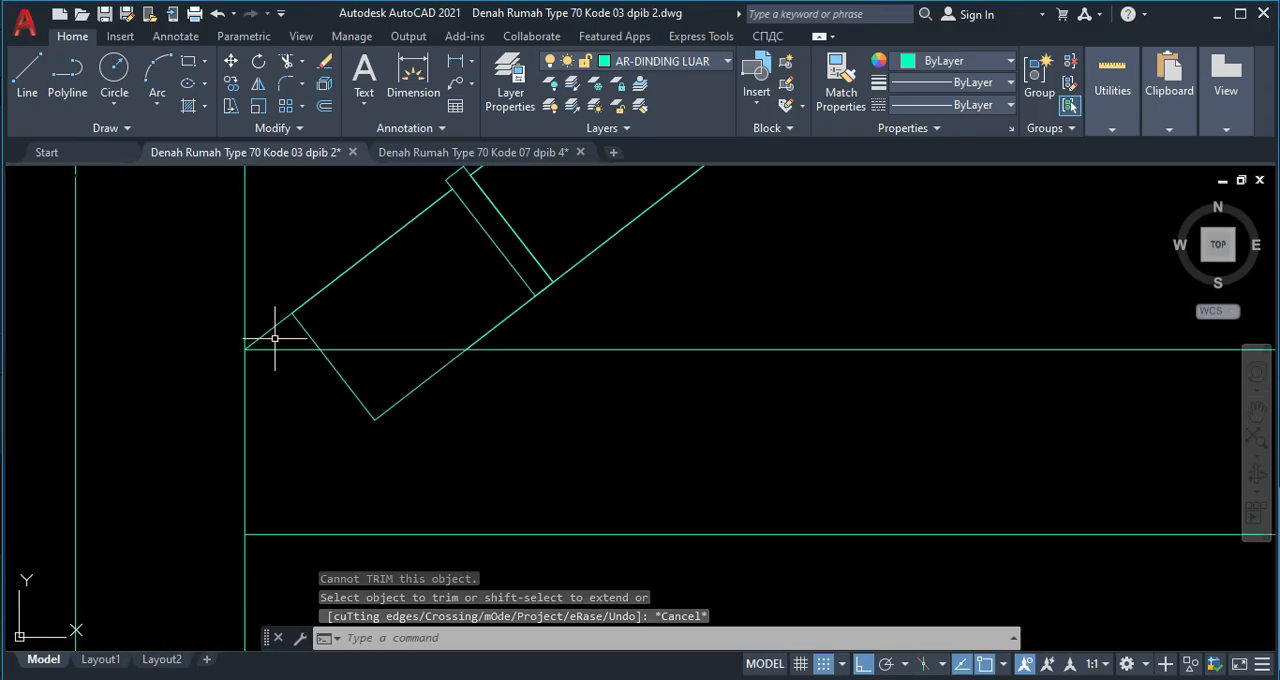
scroll(300, 318, down, 8)
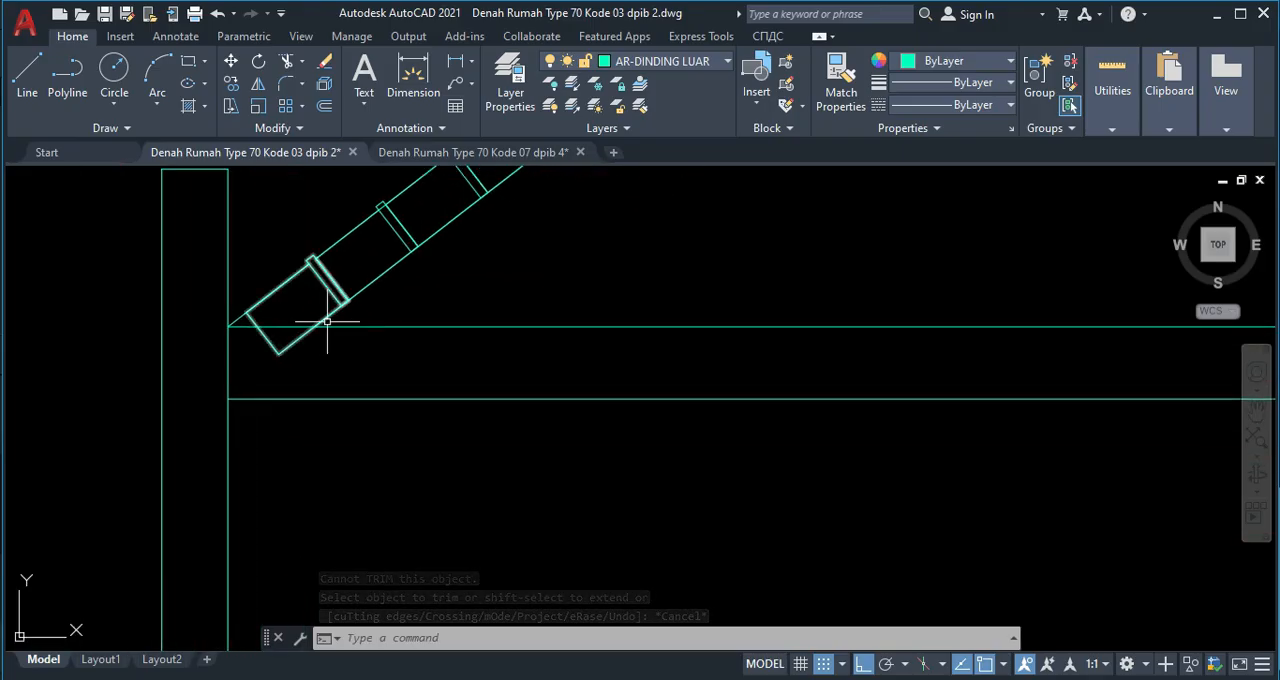
middle_drag(808, 329, 546, 344)
scroll(849, 357, up, 4)
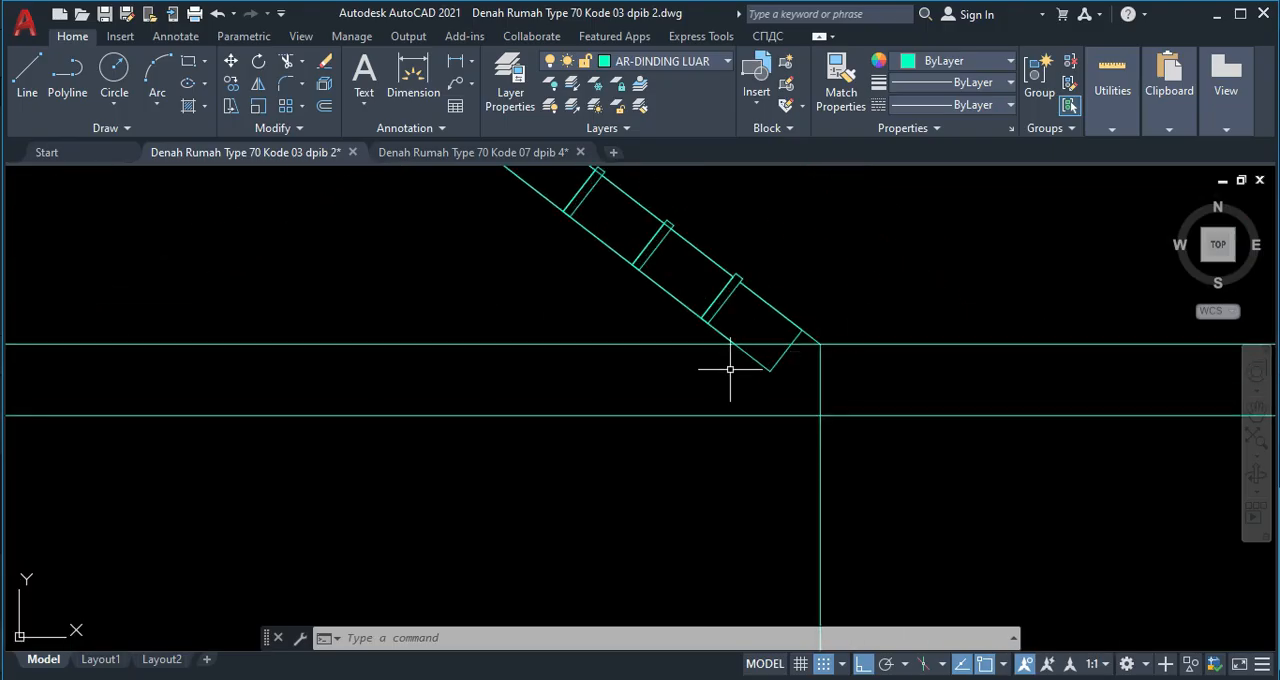
scroll(486, 357, down, 6)
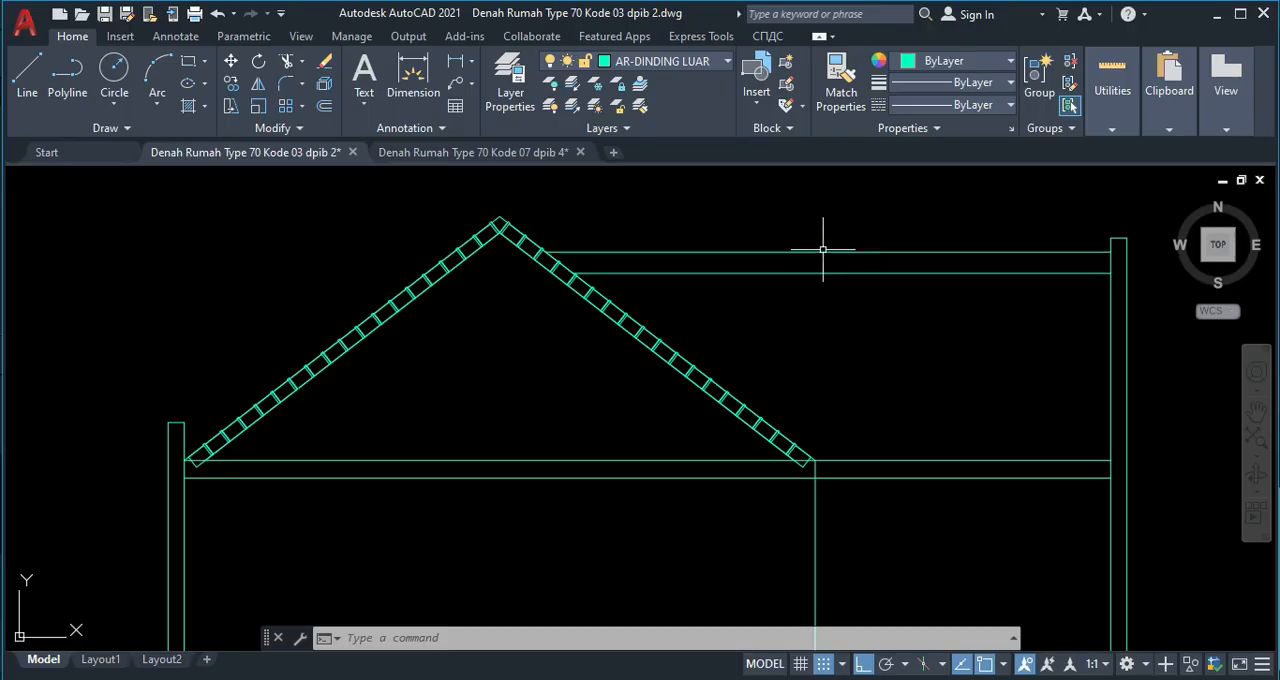
scroll(842, 270, down, 2)
scroll(750, 290, up, 4)
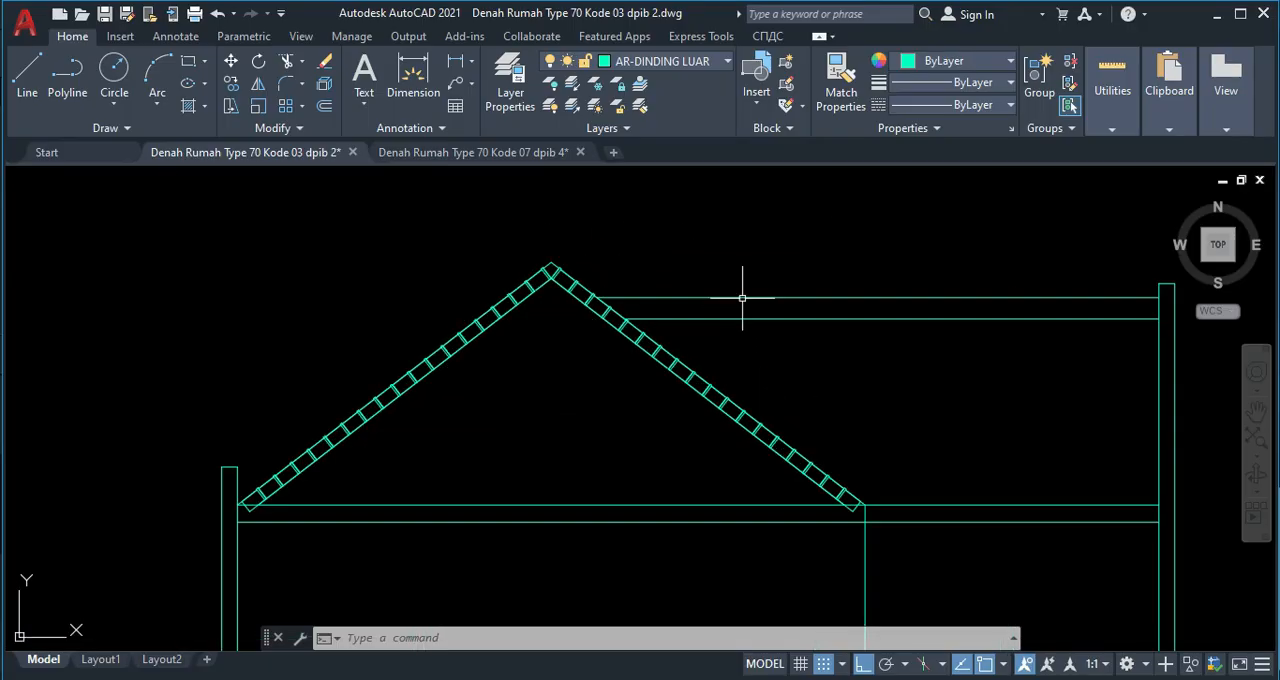
Offset the lower line of the horizontal ridge band right of the gable 70 upward and delete the original line.
middle_drag(909, 334, 610, 341)
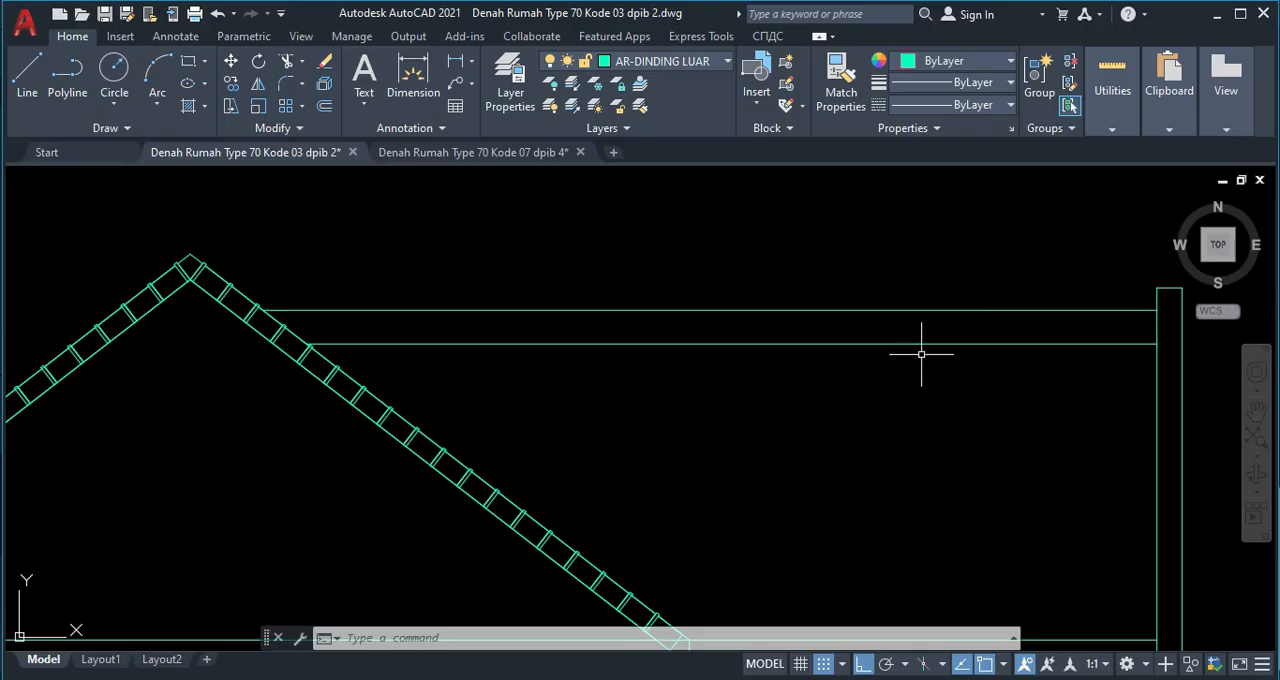
key(Return)
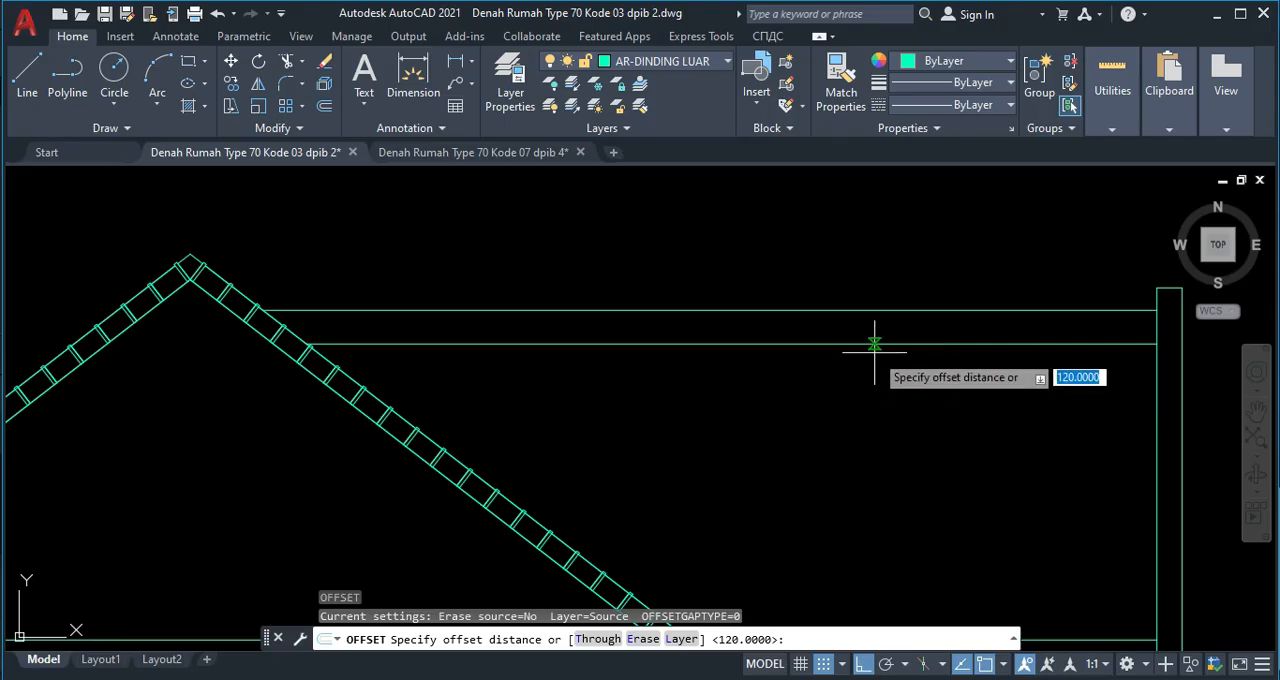
text(7)
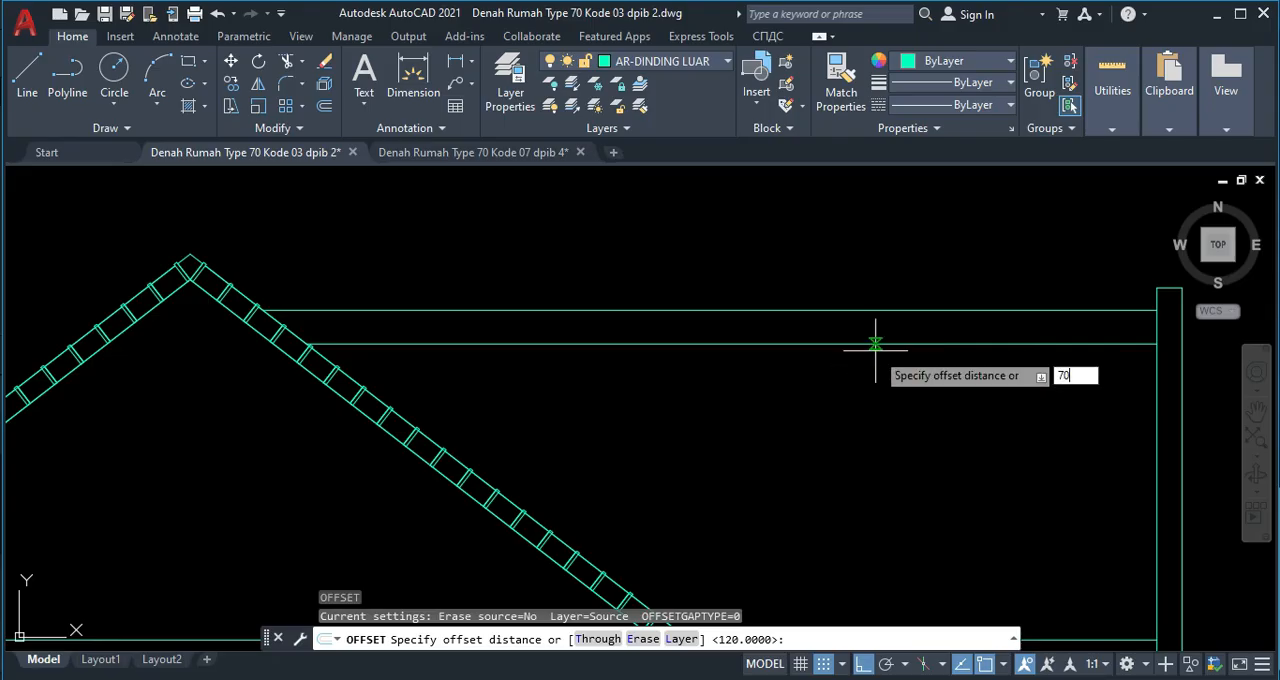
text(0)
key(Return)
click(871, 344)
click(863, 318)
key(Escape)
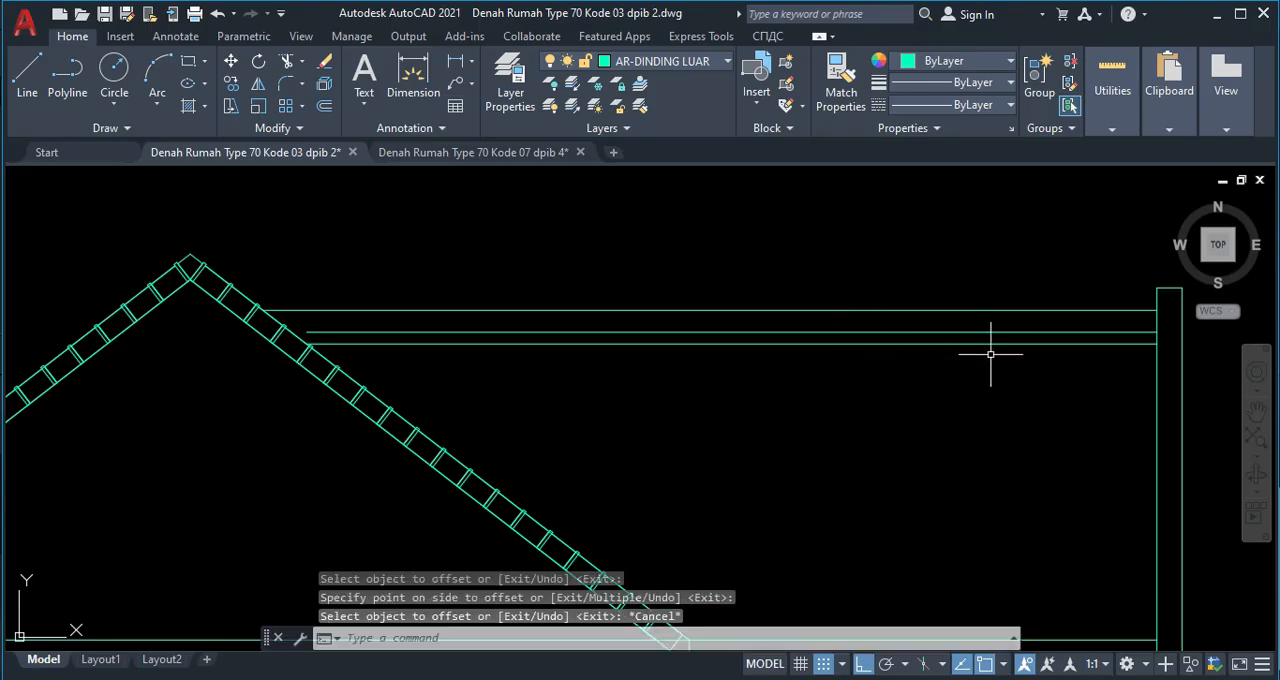
click(948, 344)
key(Delete)
Extend the offset ridge band line leftward to meet the gable's right slope.
text(ex)
key(Return)
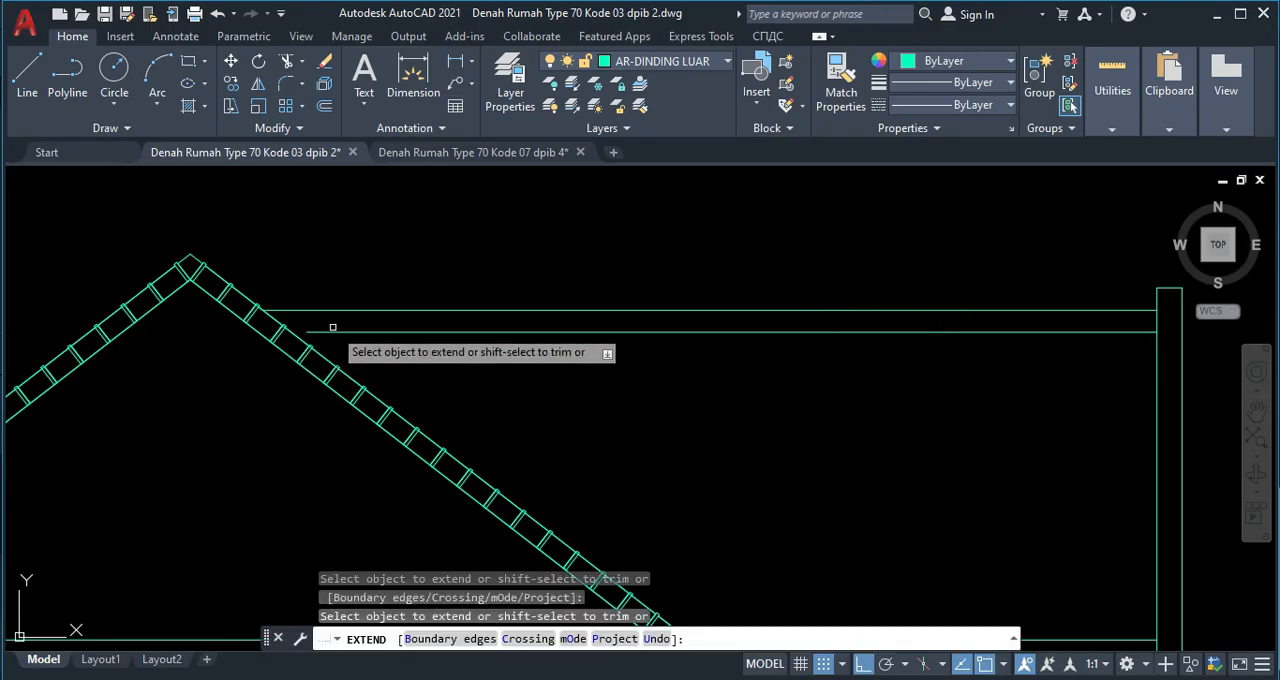
click(333, 320)
key(Return)
key(Escape)
Draw a 20 by 130 rectangle above the ridge band near the tall right wall.
middle_drag(1029, 351, 849, 351)
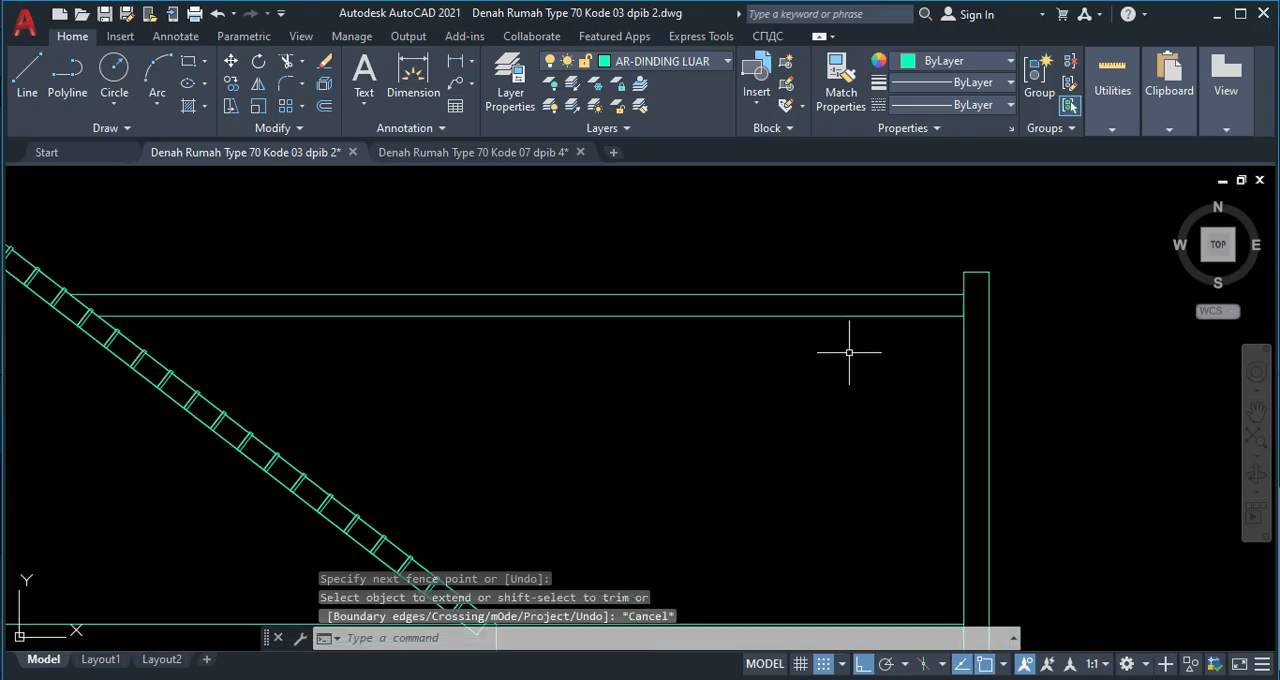
text(rec)
key(Return)
click(790, 229)
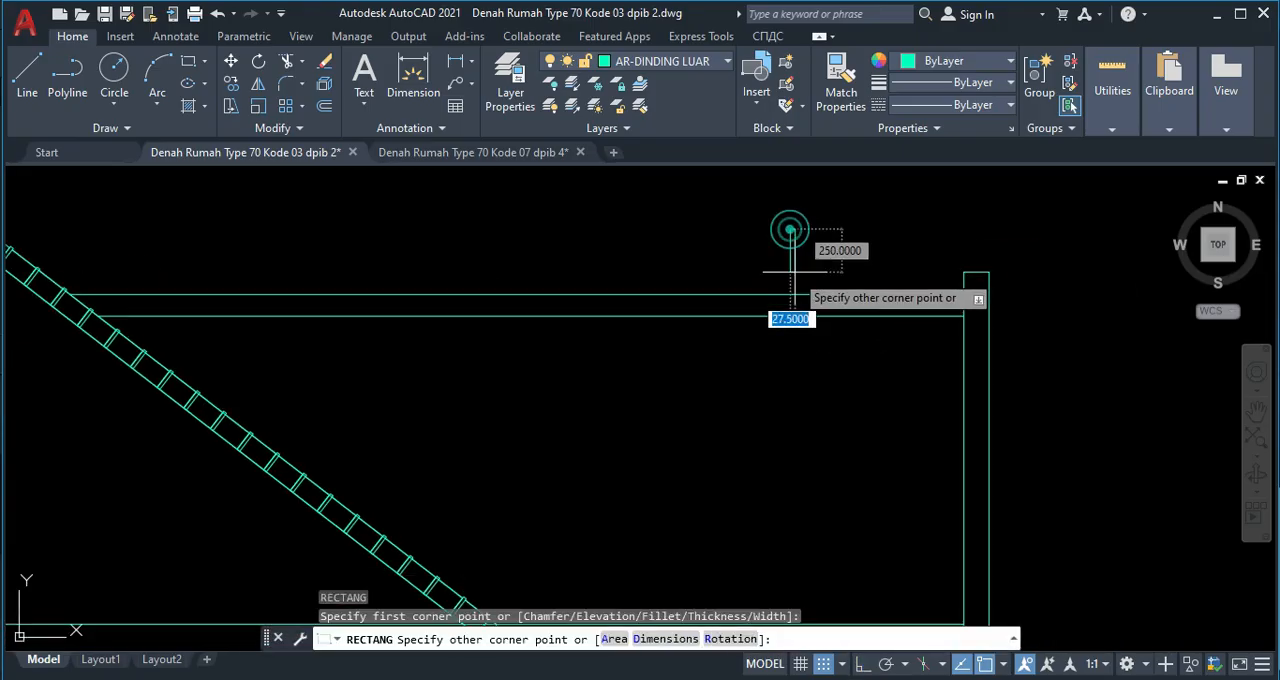
text(20)
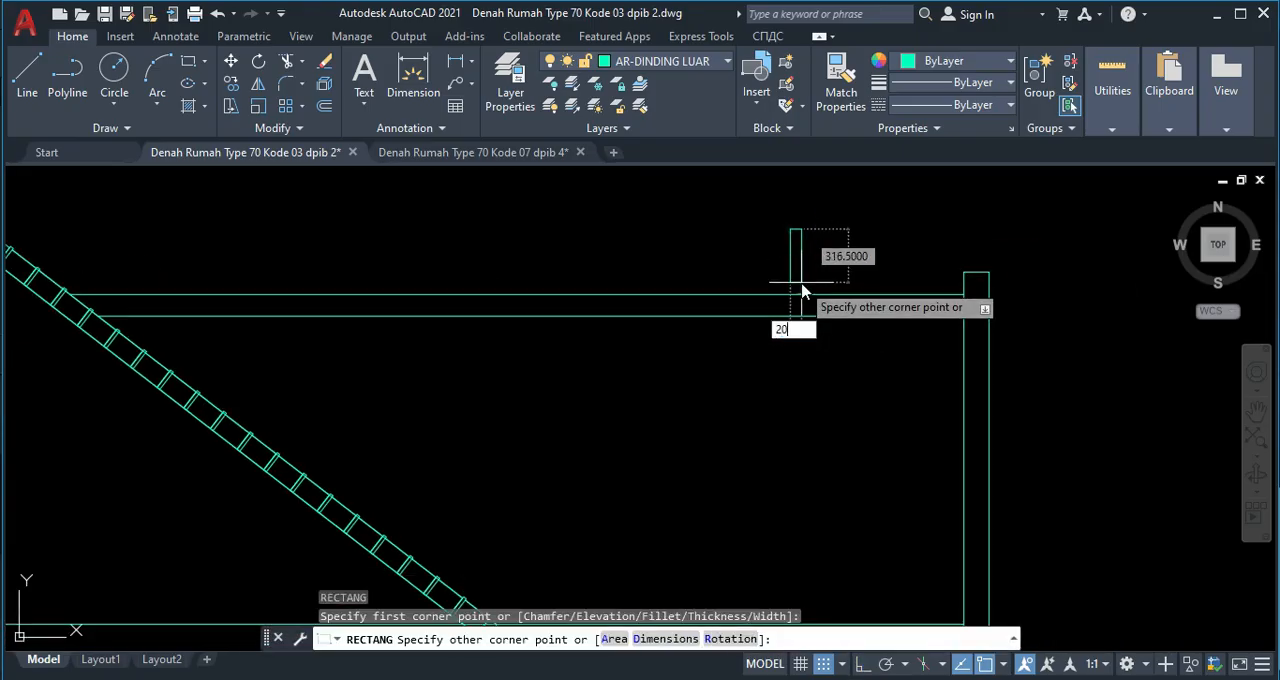
key(Tab)
text(130)
key(Return)
Move the small rectangle by its lower right corner to where the band's lower line meets the right wall, with ortho off.
click(808, 234)
click(789, 226)
mouse_move(792, 229)
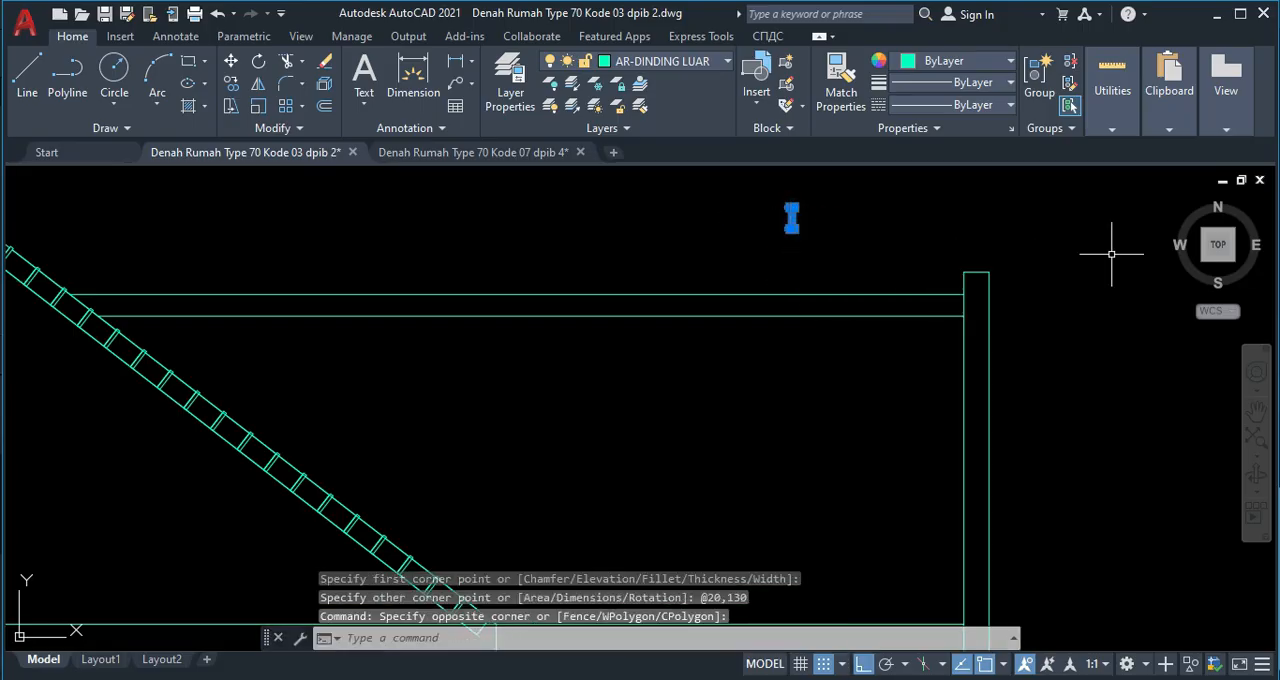
text(m)
key(Return)
scroll(790, 215, up, 5)
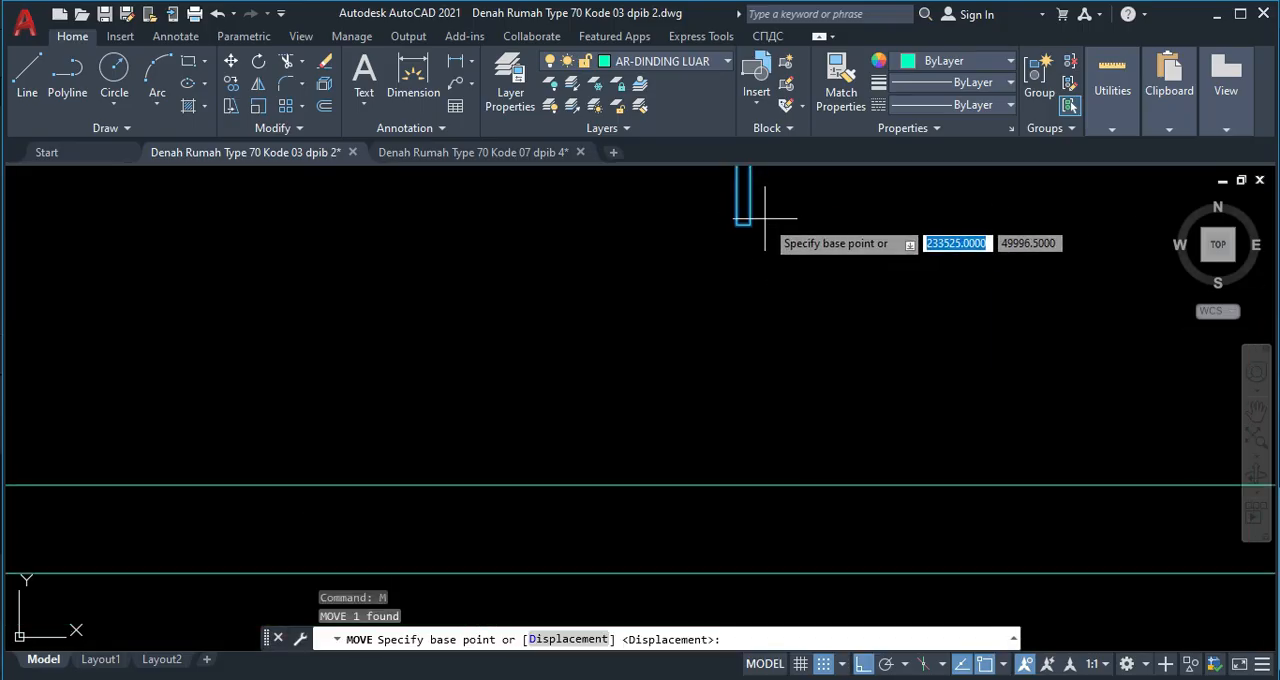
click(750, 223)
scroll(971, 350, down, 3)
middle_drag(1046, 363, 729, 360)
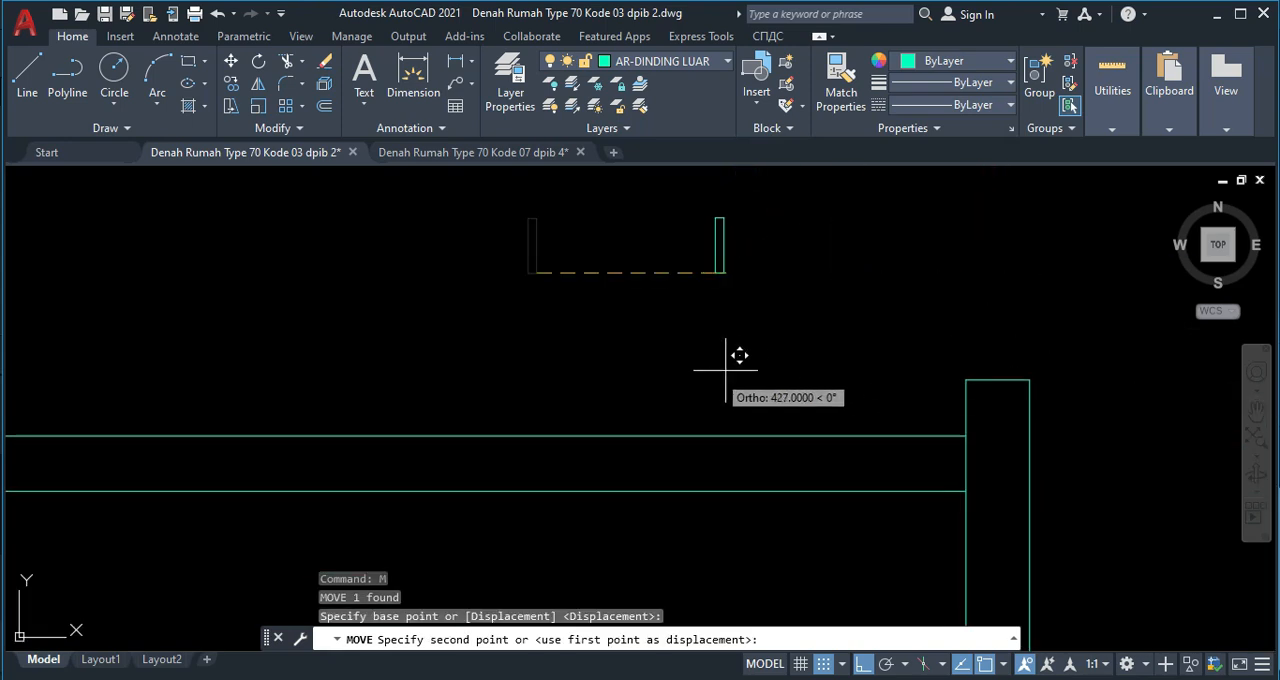
key(F8)
scroll(986, 480, up, 4)
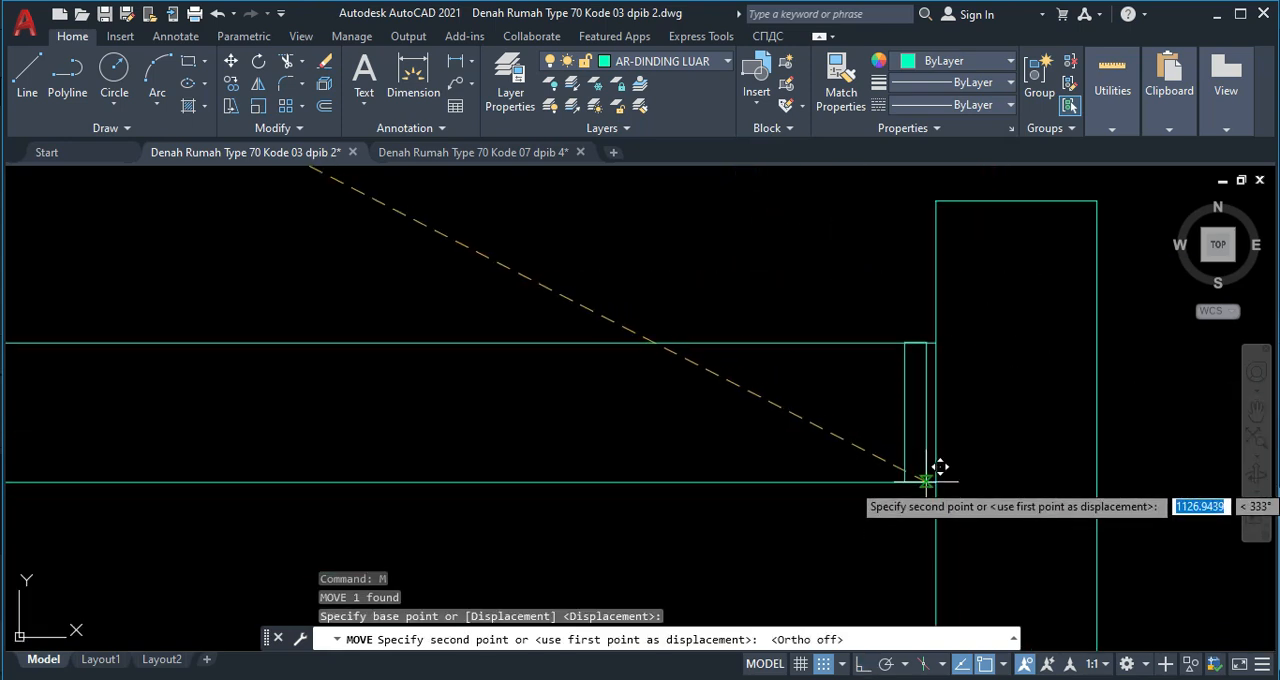
key(Escape)
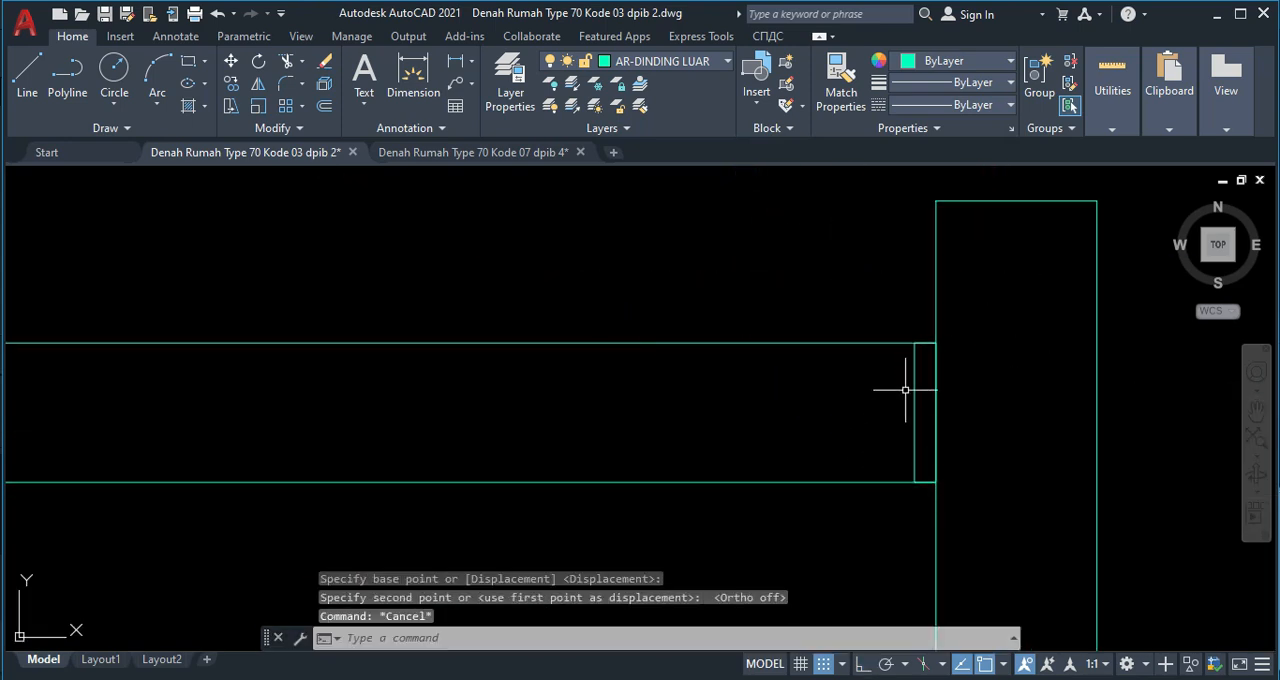
Stretch the small rectangle's top edge 10 upward above the ridge band.
click(916, 391)
scroll(918, 346, up, 4)
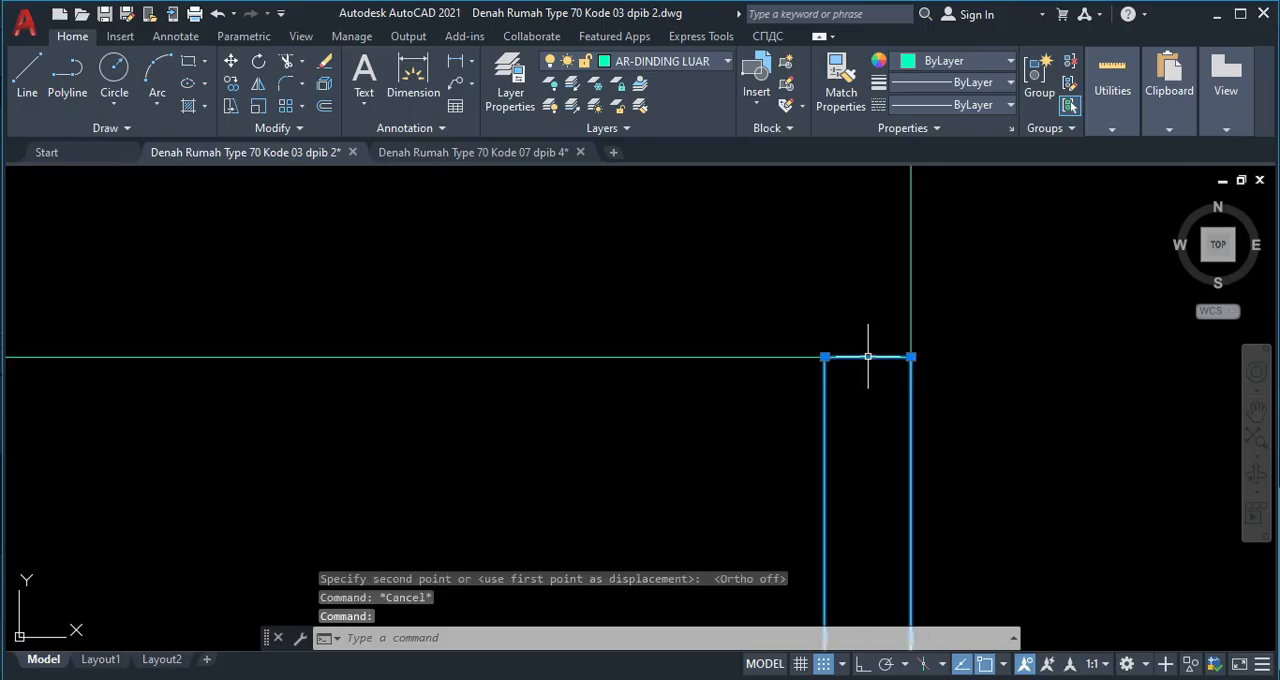
click(868, 356)
text(1)
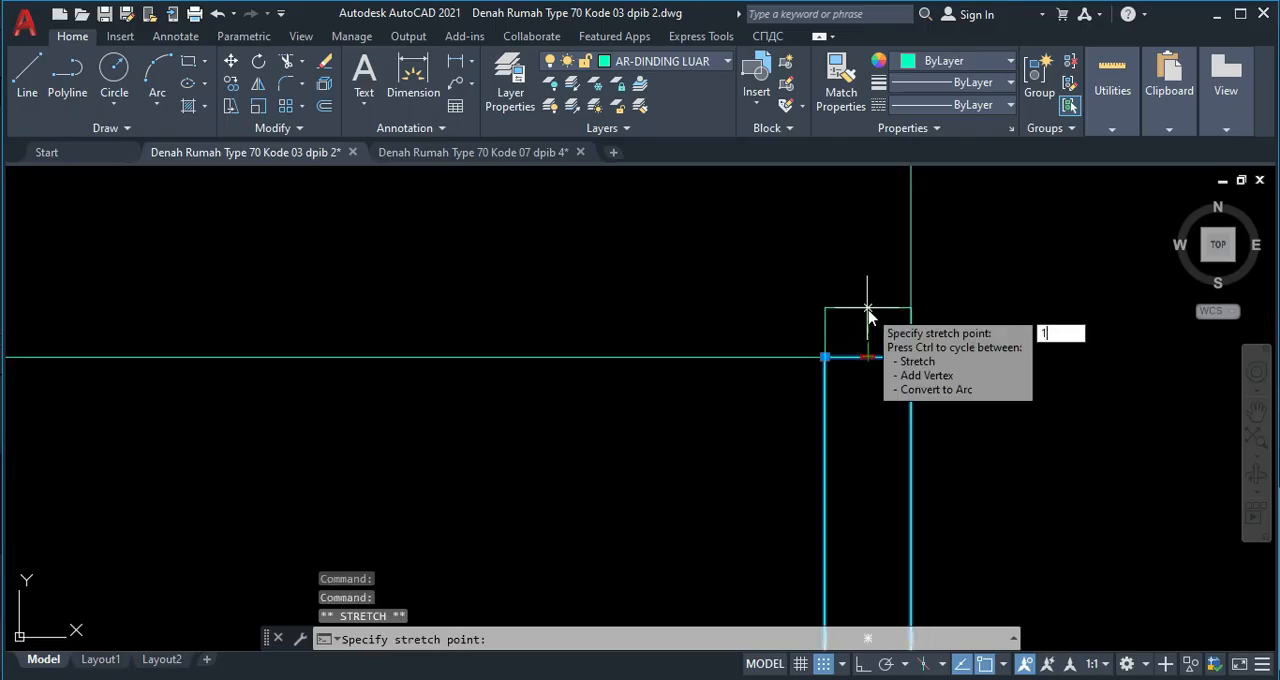
text(0)
key(Return)
key(Escape)
Delete the continuous outer slope lines that cross the ridge tile caps on both sides of the gable.
scroll(894, 366, down, 4)
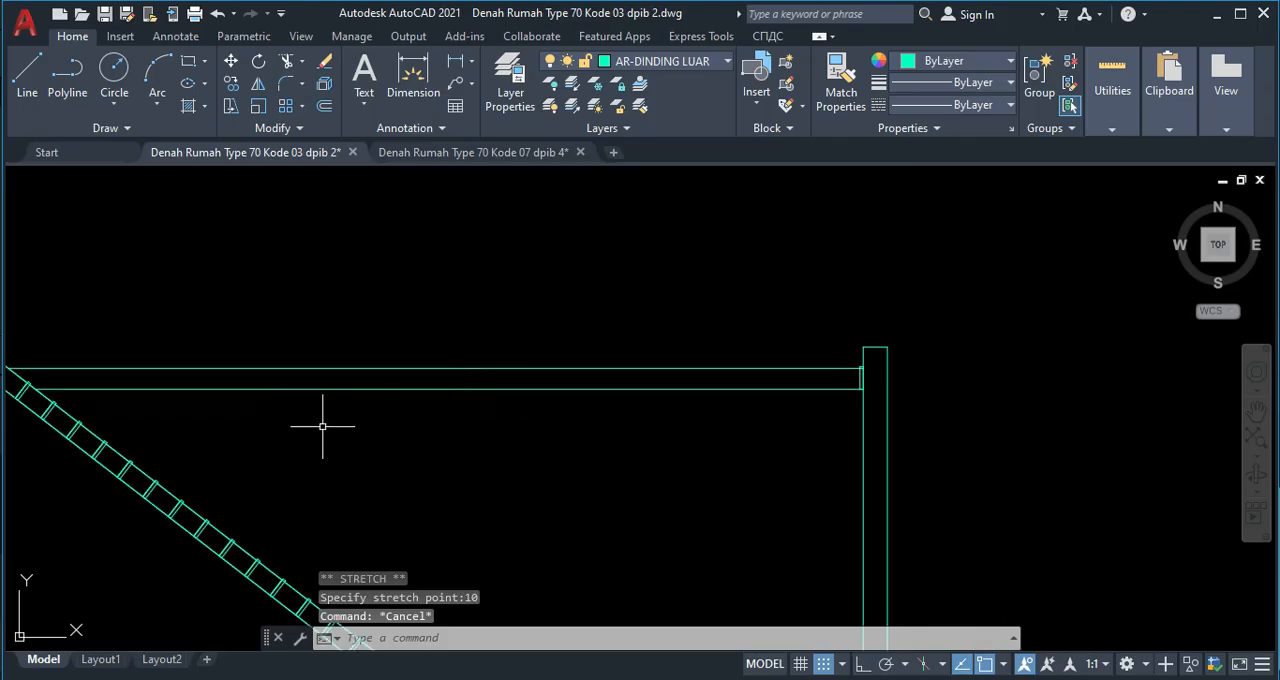
scroll(10, 434, up, 3)
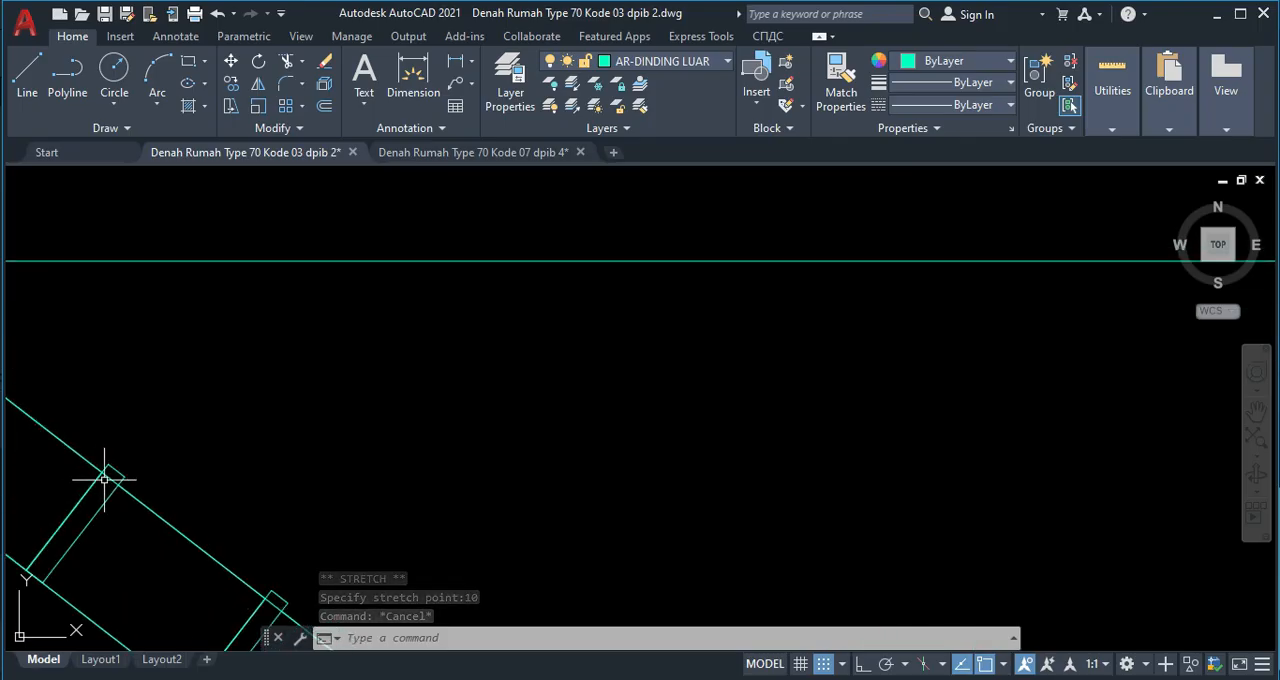
click(100, 470)
key(Delete)
scroll(114, 471, down, 3)
scroll(264, 462, down, 1)
middle_drag(90, 438, 337, 400)
scroll(239, 334, up, 1)
scroll(163, 431, up, 2)
scroll(186, 408, down, 2)
scroll(146, 416, up, 2)
scroll(166, 414, up, 2)
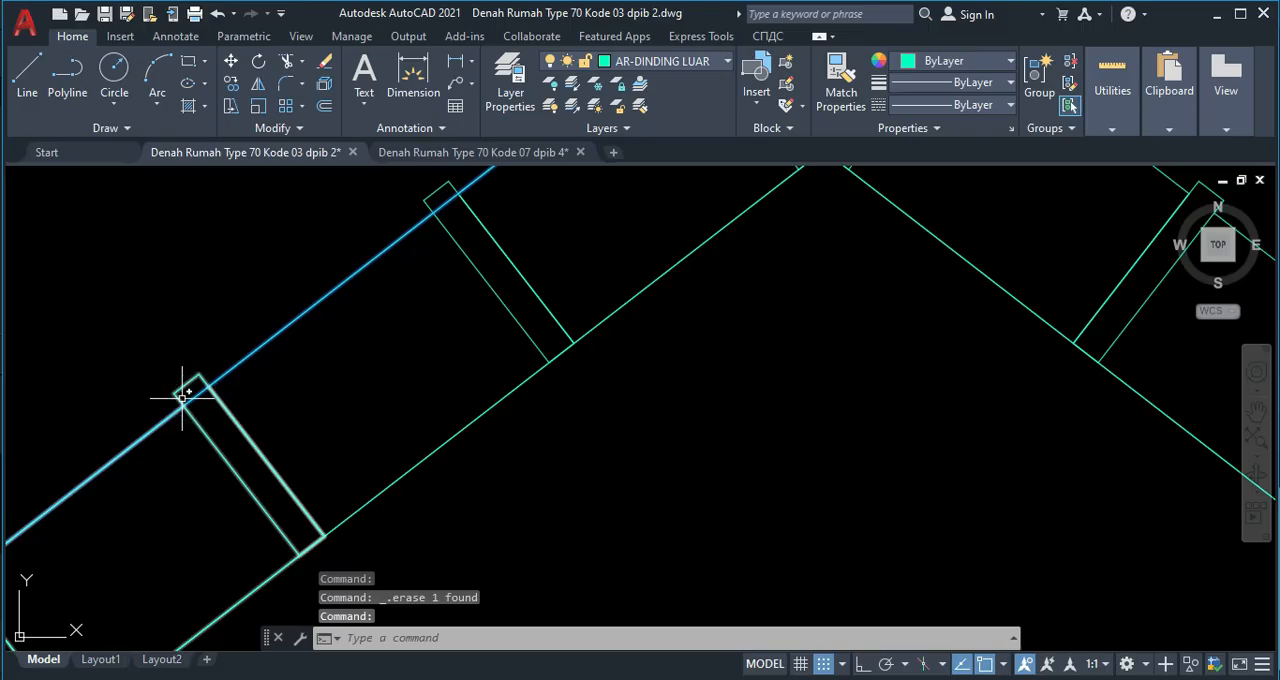
scroll(196, 404, down, 6)
scroll(349, 480, up, 6)
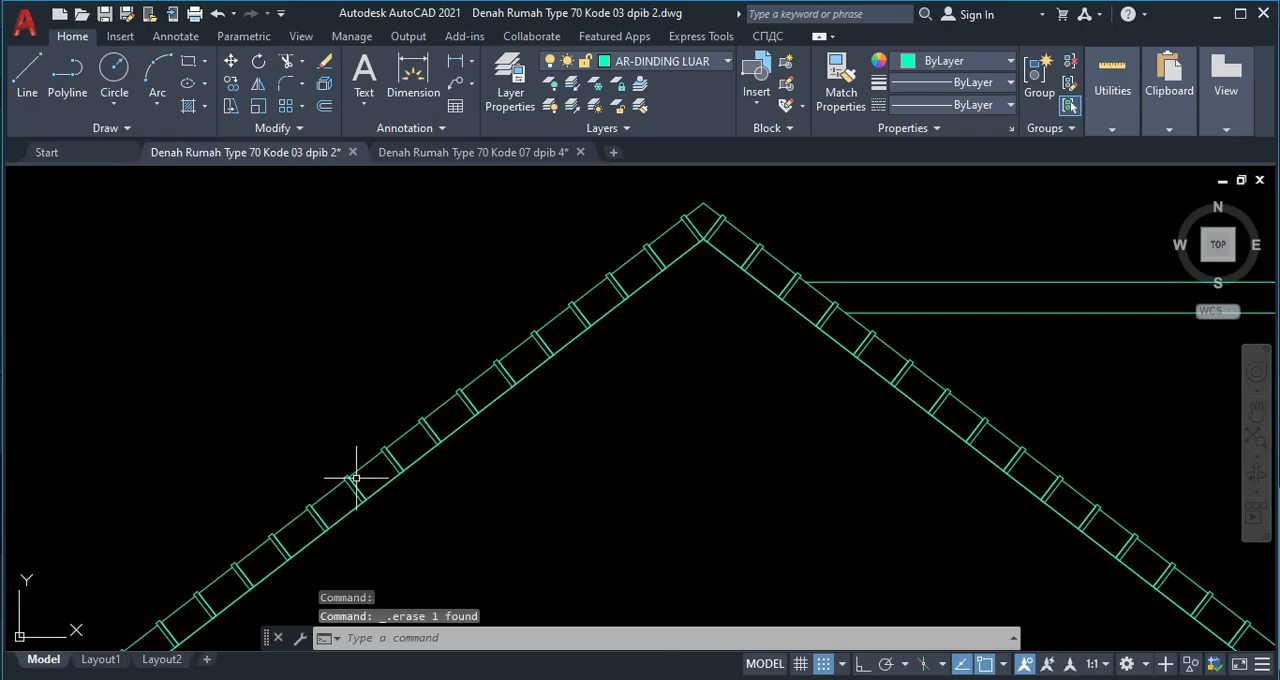
Examine the gable's right foot where it meets the wall line and the two lower horizontal lines.
scroll(350, 532, down, 5)
scroll(277, 491, up, 4)
scroll(197, 483, down, 5)
middle_drag(357, 514, 322, 512)
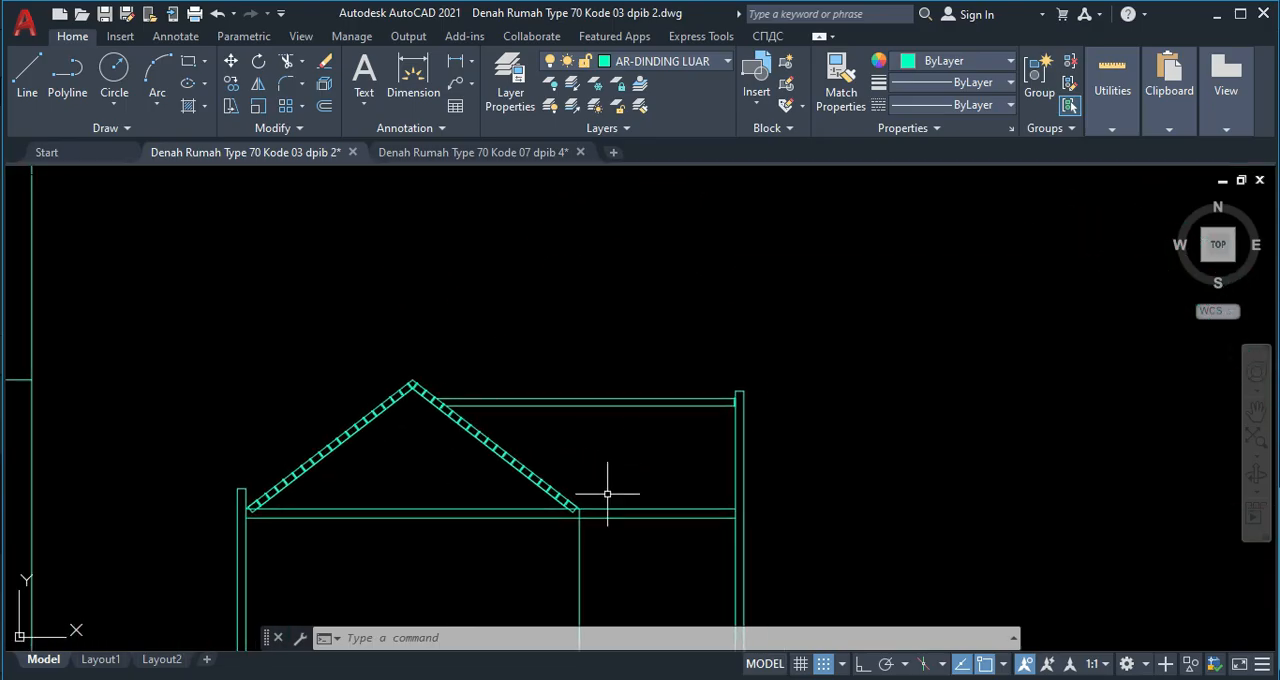
scroll(576, 483, up, 6)
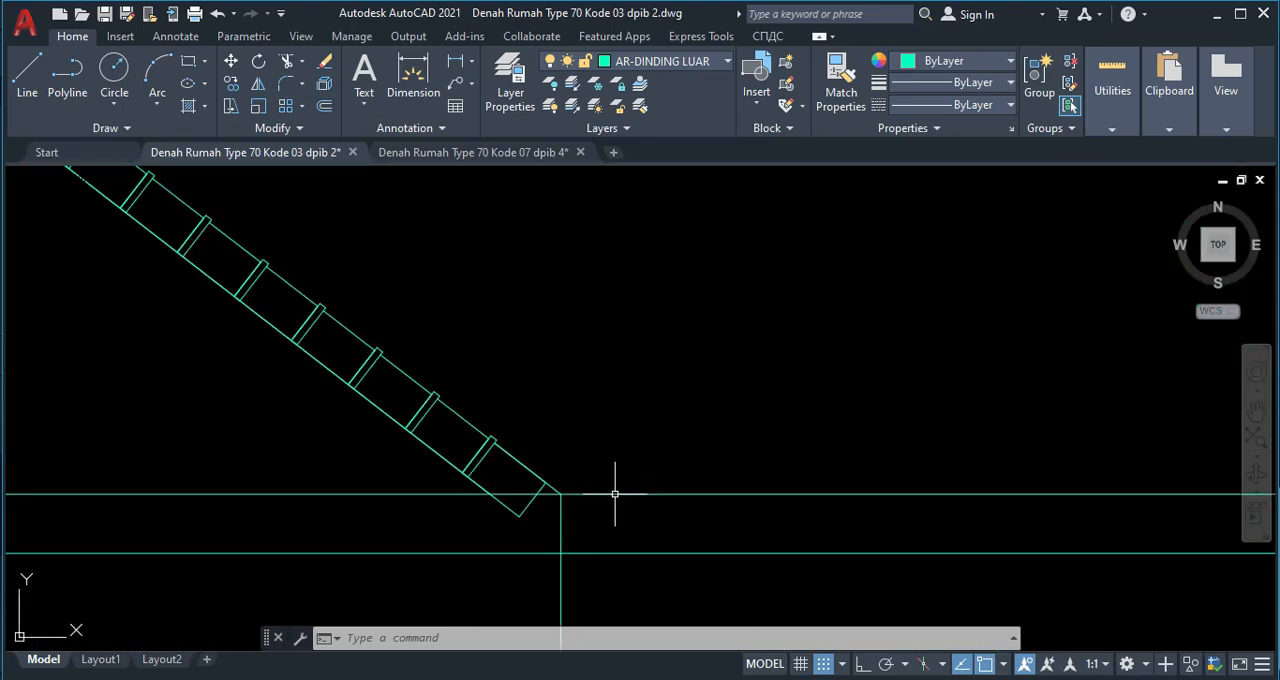
scroll(640, 475, down, 3)
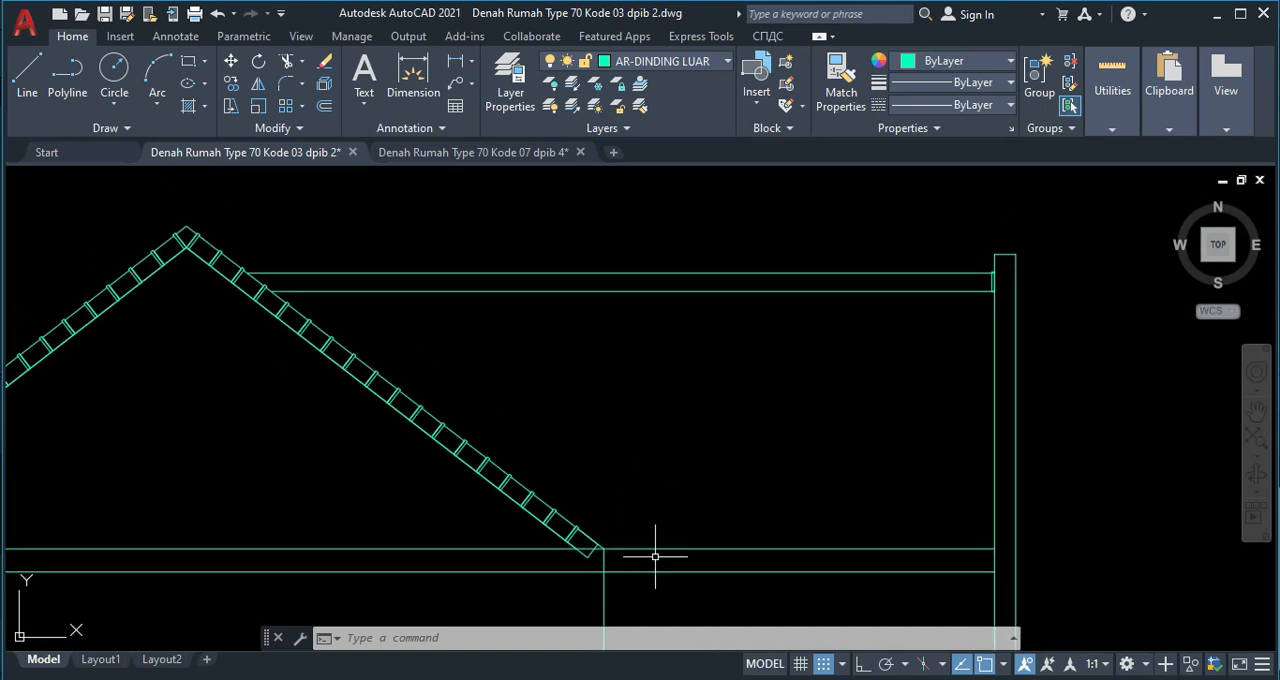
scroll(669, 460, up, 1)
middle_drag(509, 281, 547, 364)
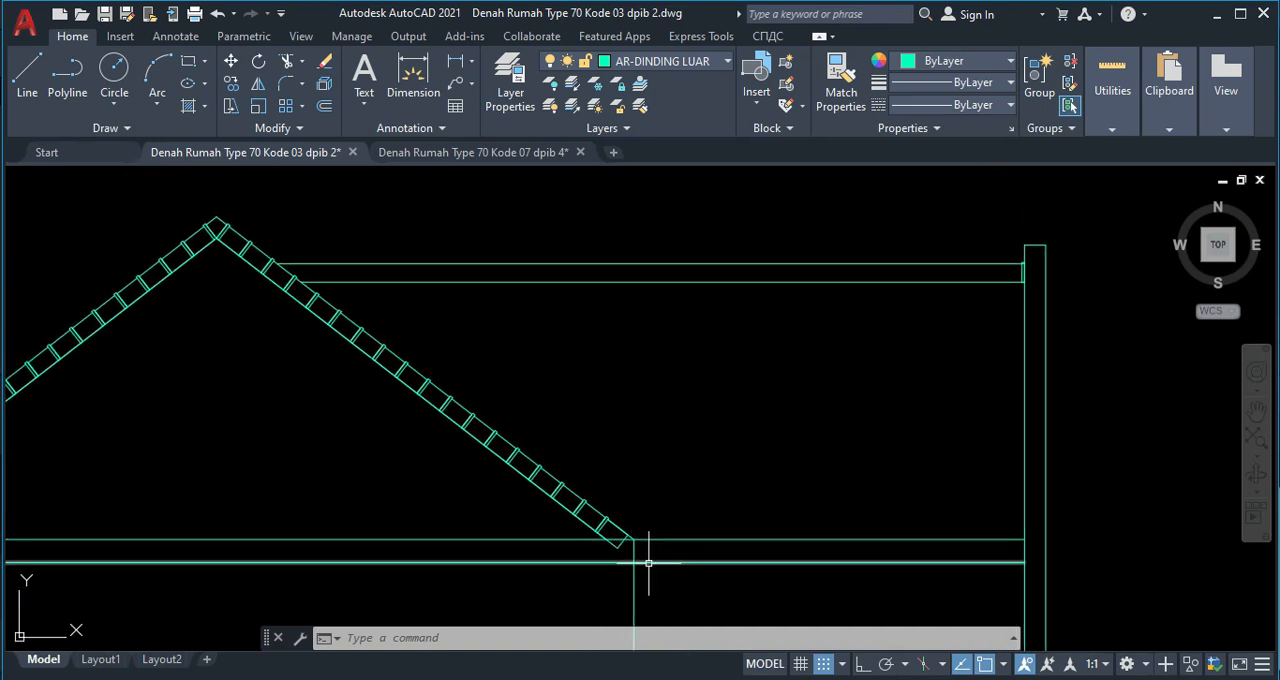
scroll(612, 560, up, 1)
scroll(640, 532, down, 1)
scroll(652, 533, up, 2)
Trim away both lower horizontal lines between the gable's right wall line and the tall right wall.
scroll(661, 537, down, 3)
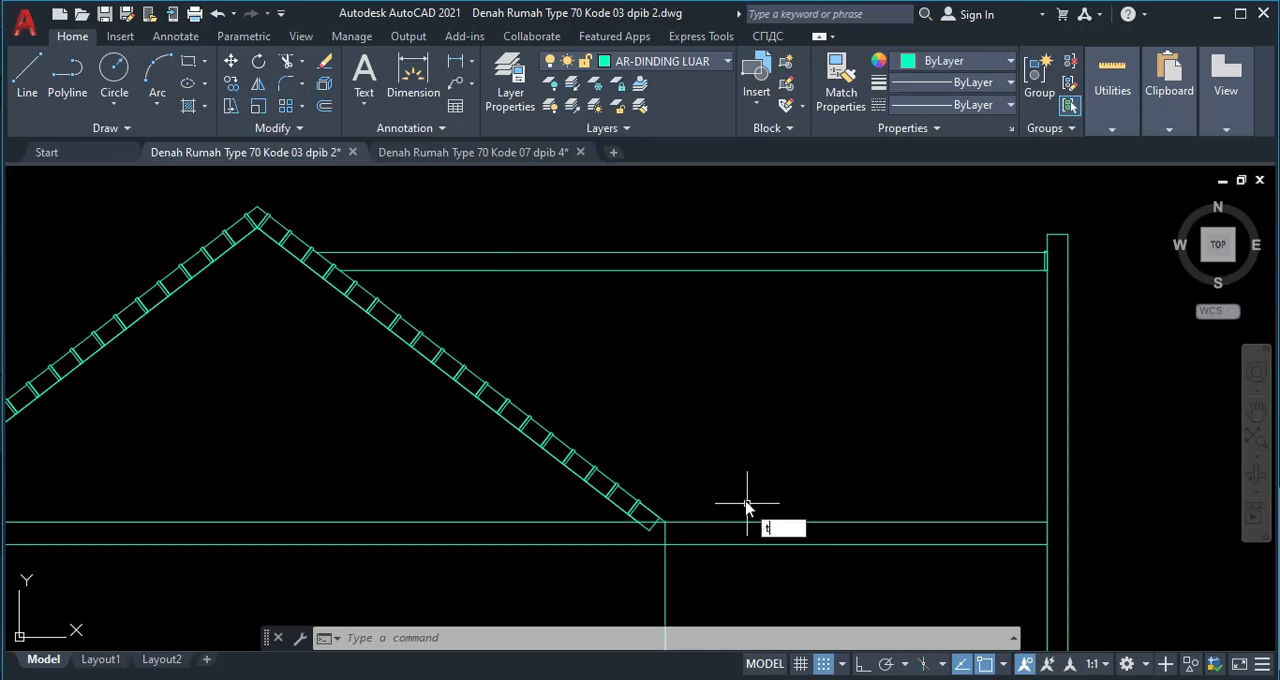
key(Return)
click(753, 552)
click(731, 487)
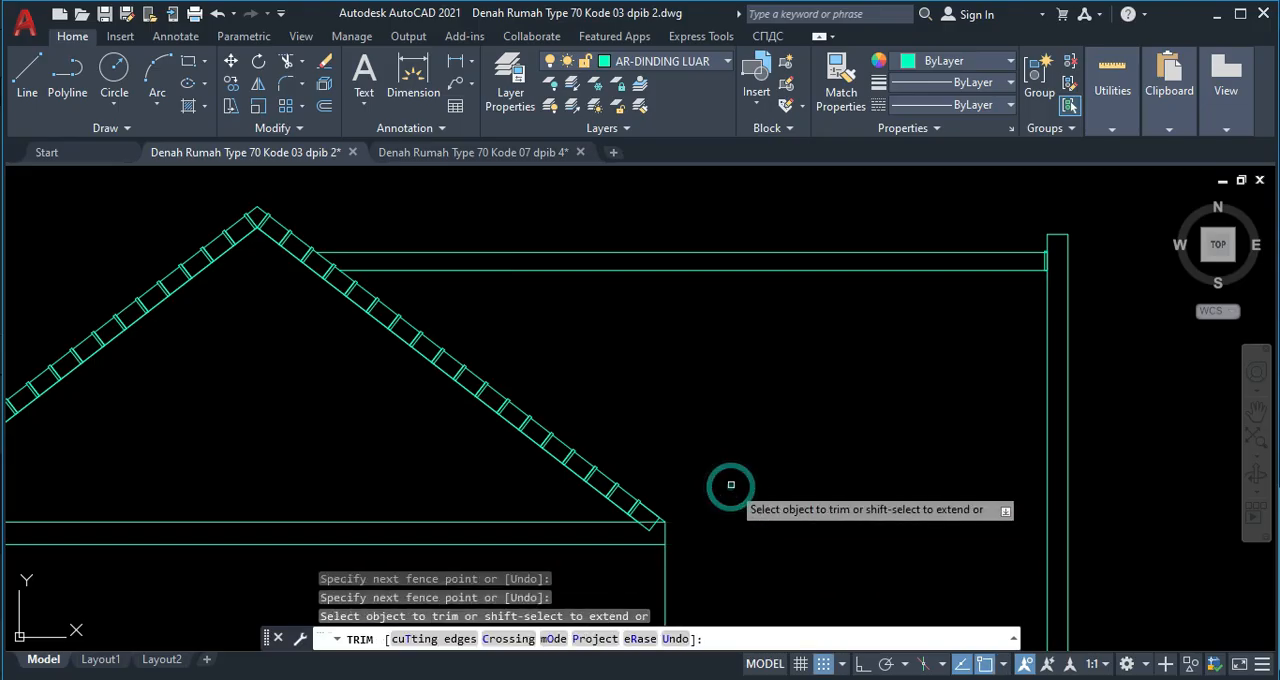
key(Escape)
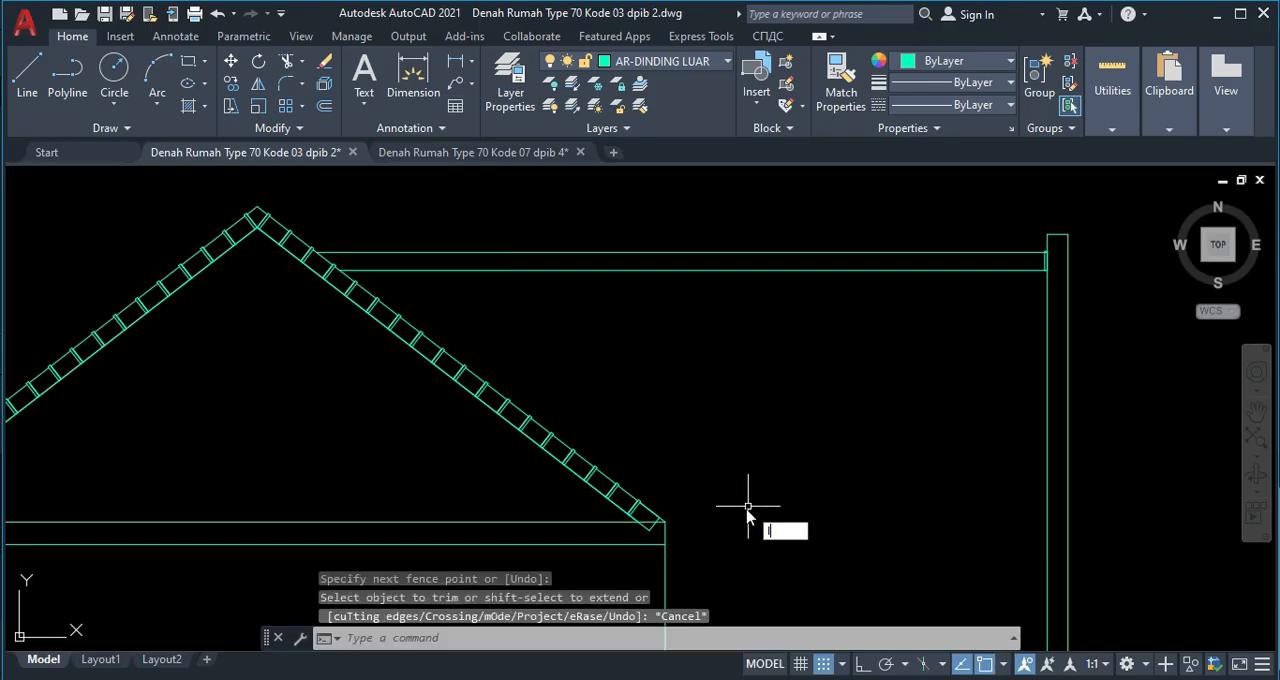
Draw a horizontal line from the gable's right foot to the tall right wall.
text(l)
key(Return)
scroll(680, 525, up, 4)
click(678, 523)
scroll(775, 515, down, 3)
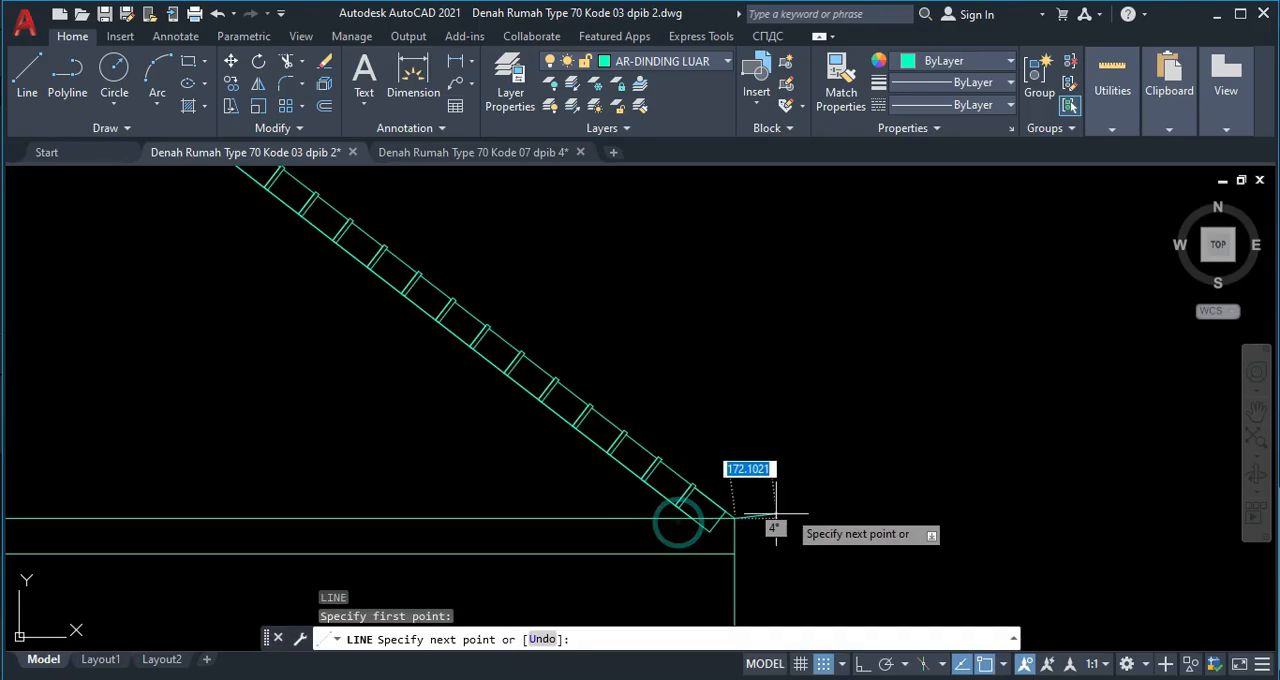
scroll(776, 513, down, 2)
middle_drag(776, 513, 414, 473)
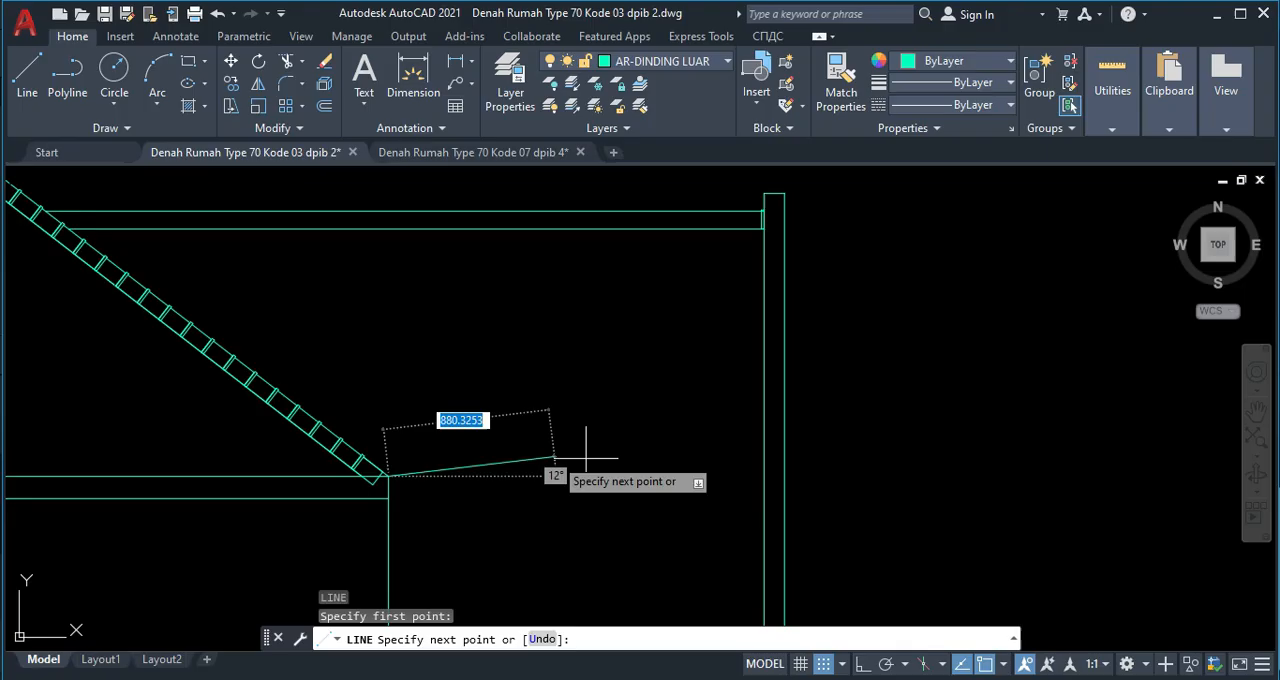
click(763, 477)
key(Escape)
click(514, 500)
click(483, 443)
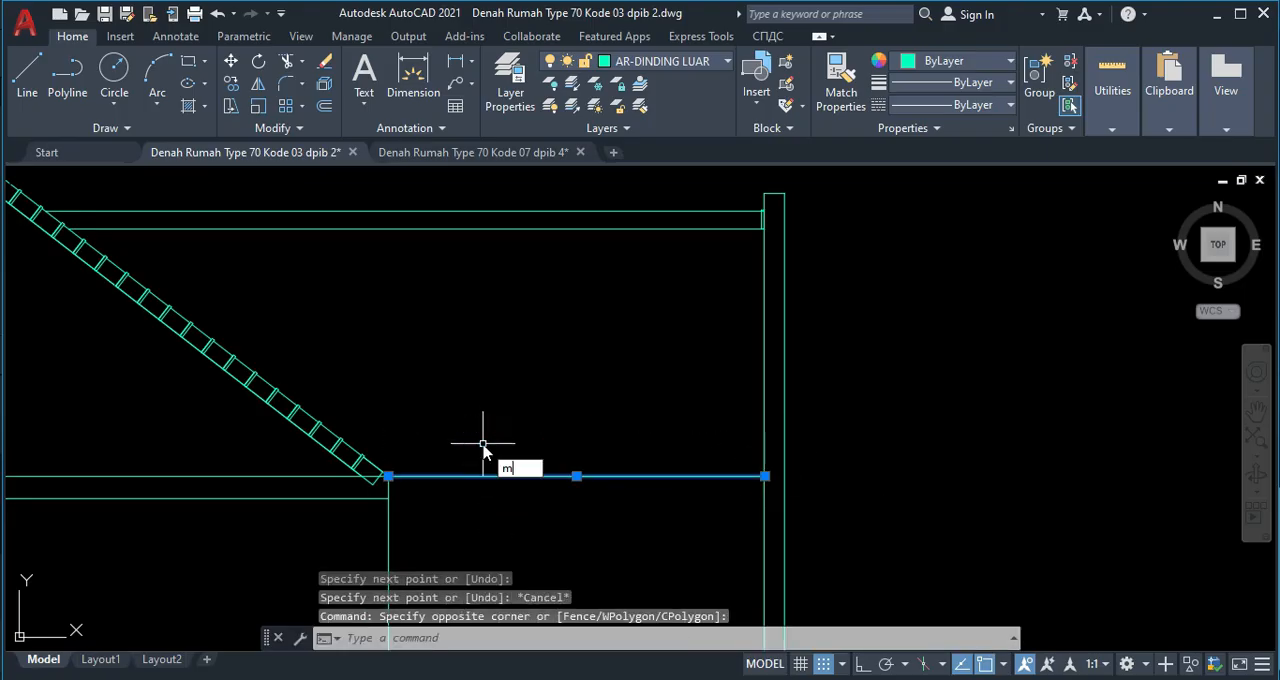
key(Return)
key(Escape)
Copy the horizontal line between the gable's right foot and the tall right wall down to the lower horizontal line's end.
click(534, 501)
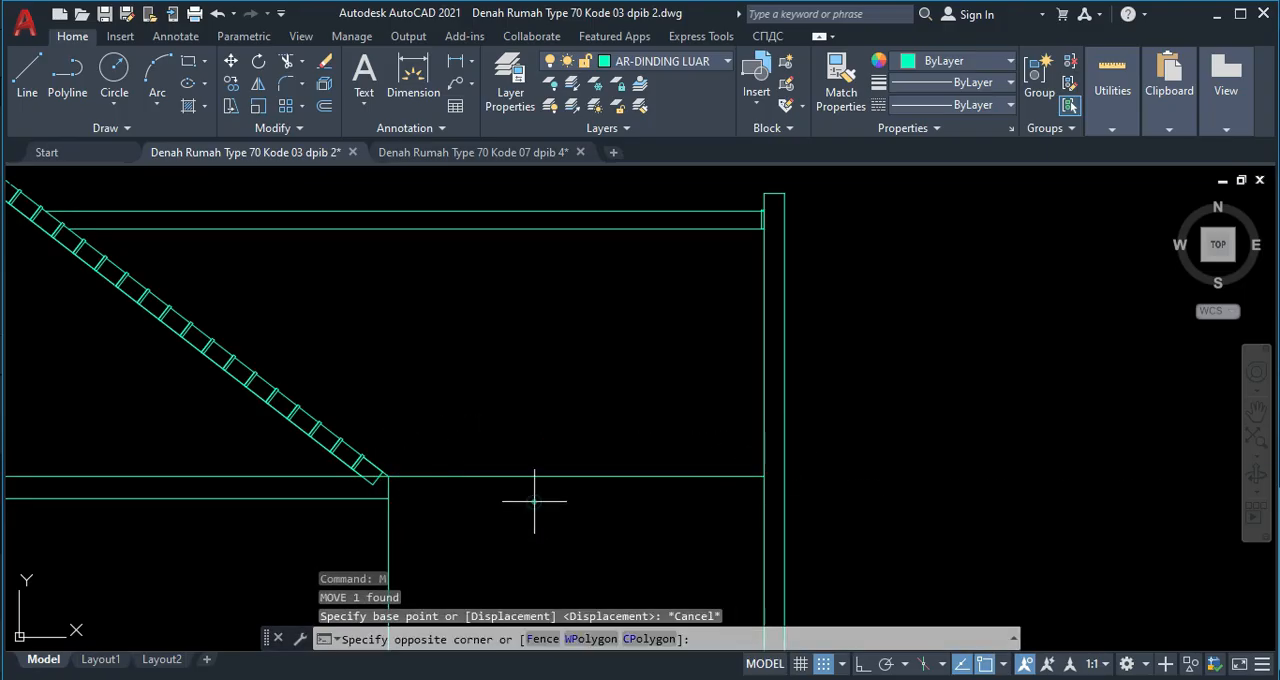
click(507, 453)
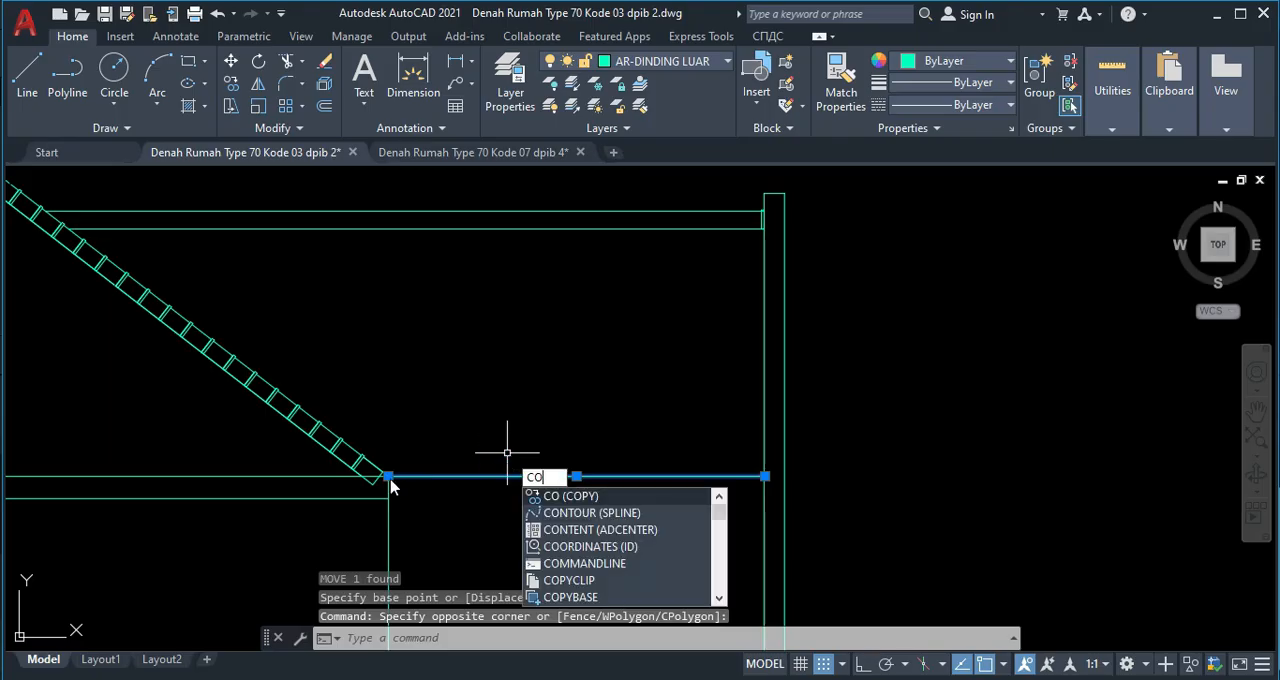
key(Return)
scroll(425, 452, up, 3)
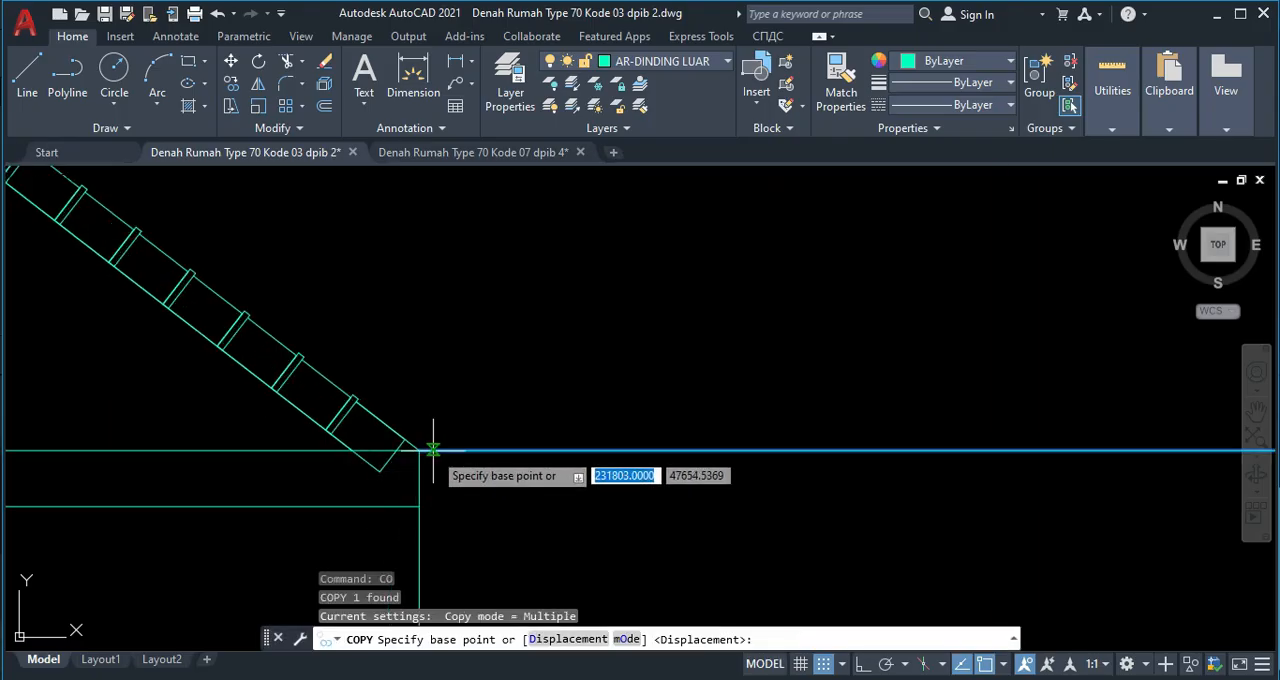
click(418, 504)
key(Escape)
Move the two horizontal lines beneath the gable down until the upper one meets the level of the lowest ridge tile's bottom corner.
middle_drag(294, 509, 297, 468)
click(414, 486)
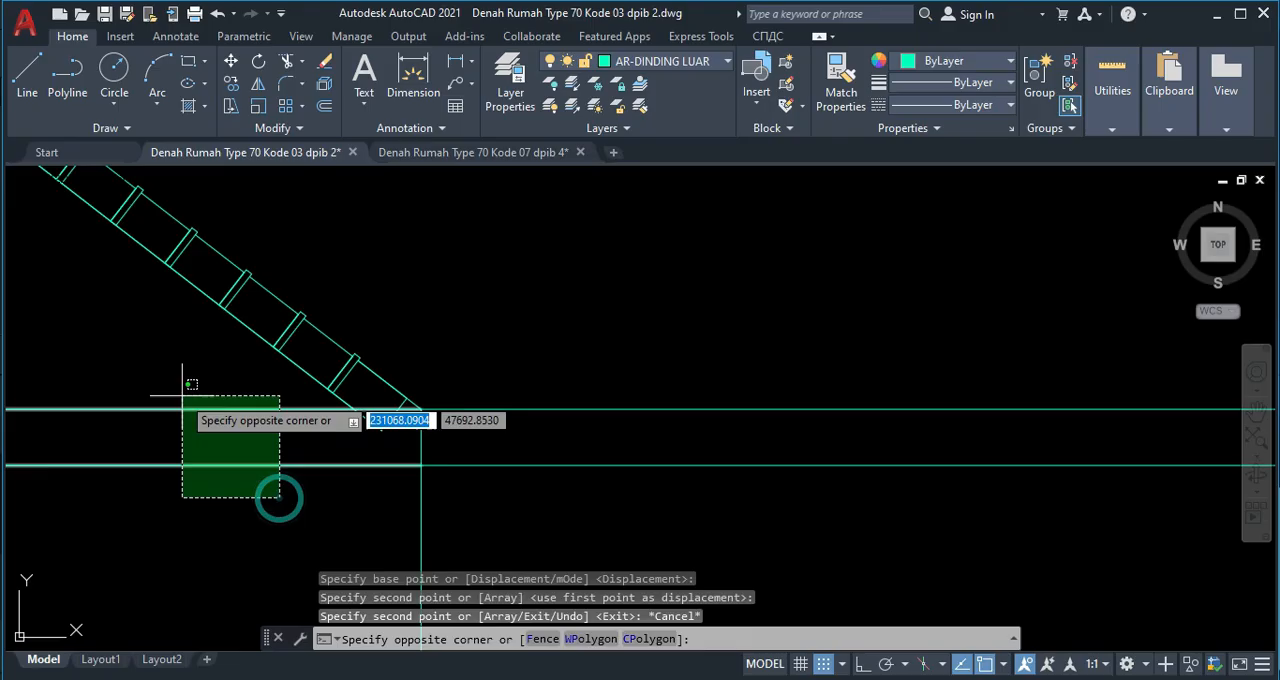
click(192, 410)
key(Return)
scroll(423, 400, up, 4)
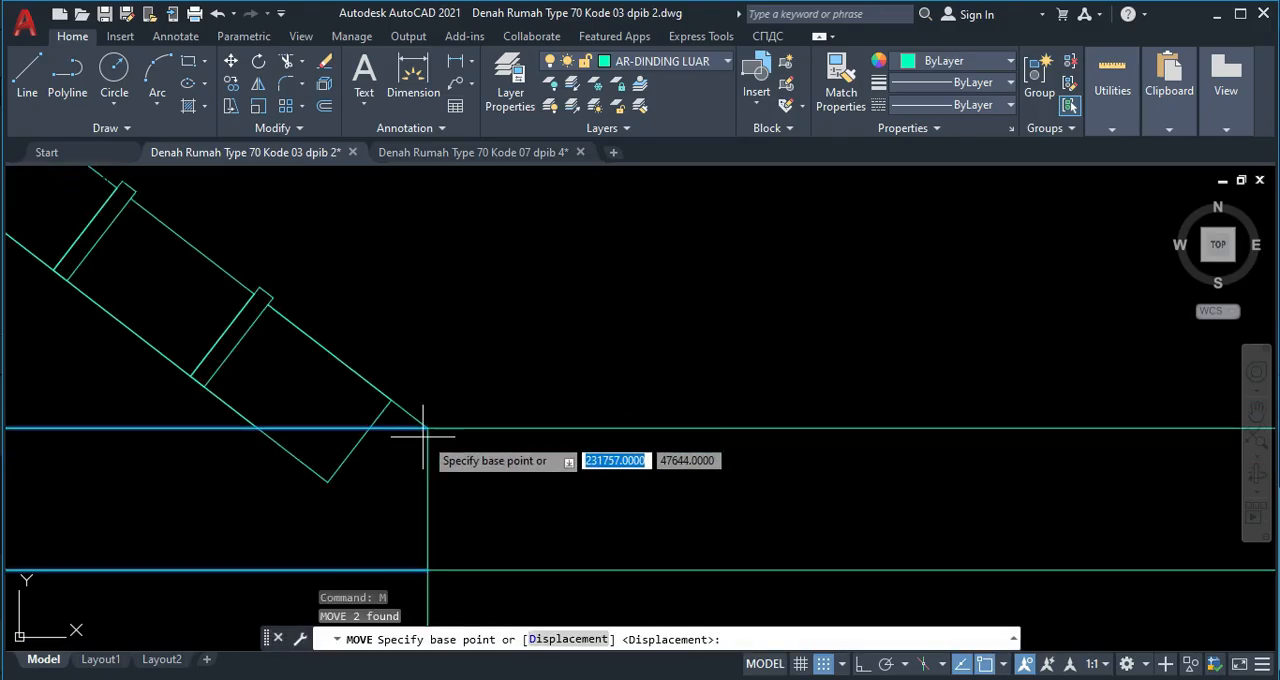
click(428, 428)
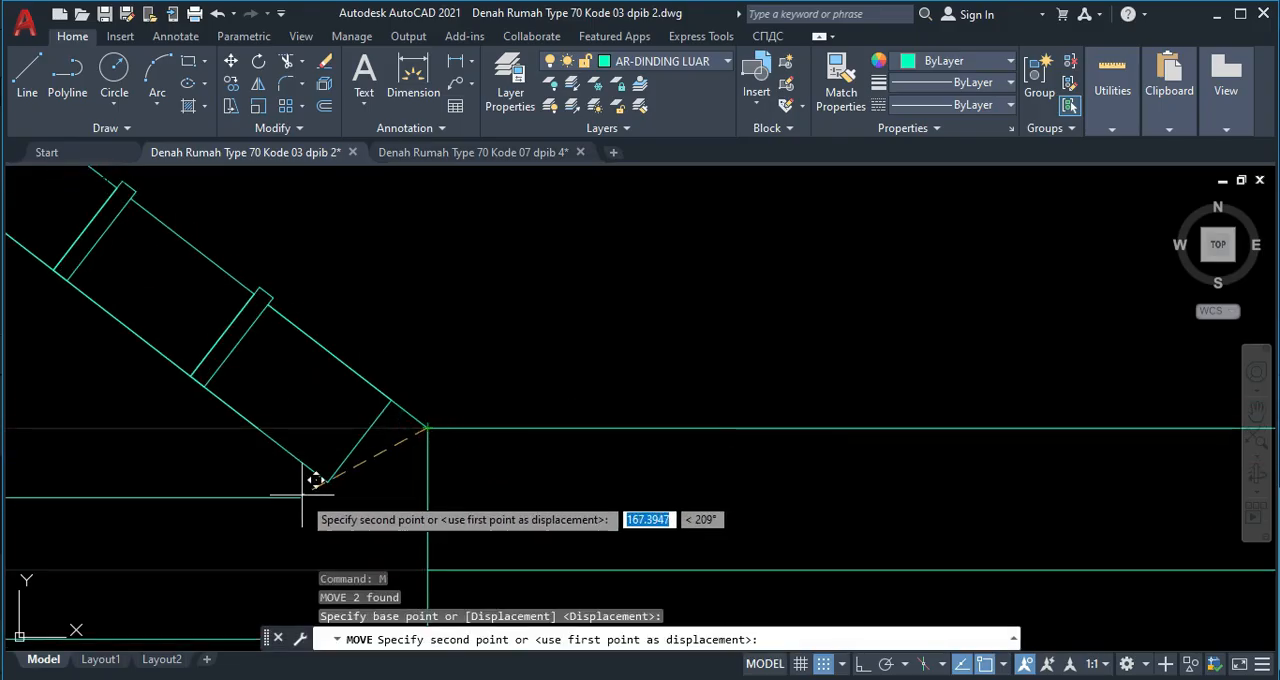
click(428, 484)
key(Escape)
Examine the gable's base lines and the upper roof ridge band up to its end cap at the tall right wall.
scroll(414, 457, down, 5)
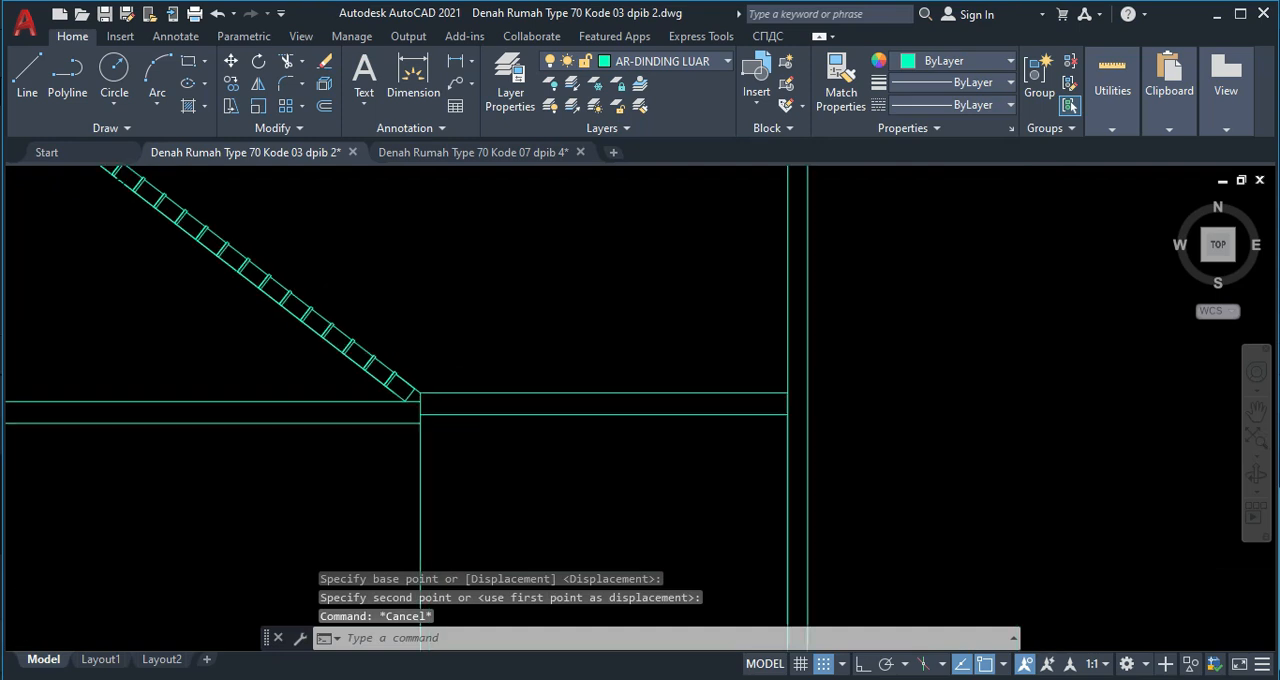
scroll(540, 380, up, 4)
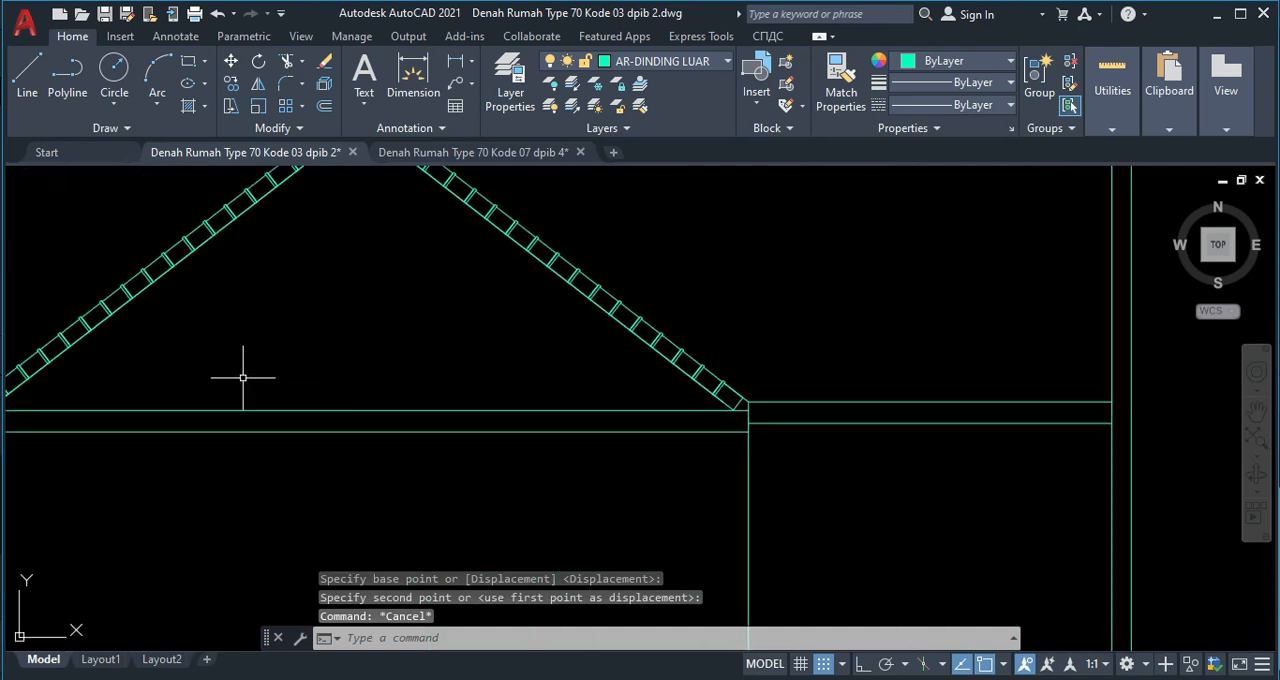
scroll(18, 418, up, 2)
scroll(700, 352, down, 4)
middle_drag(700, 352, 420, 440)
scroll(661, 300, up, 4)
middle_drag(629, 337, 329, 331)
scroll(631, 357, down, 2)
scroll(789, 315, up, 4)
scroll(838, 357, up, 4)
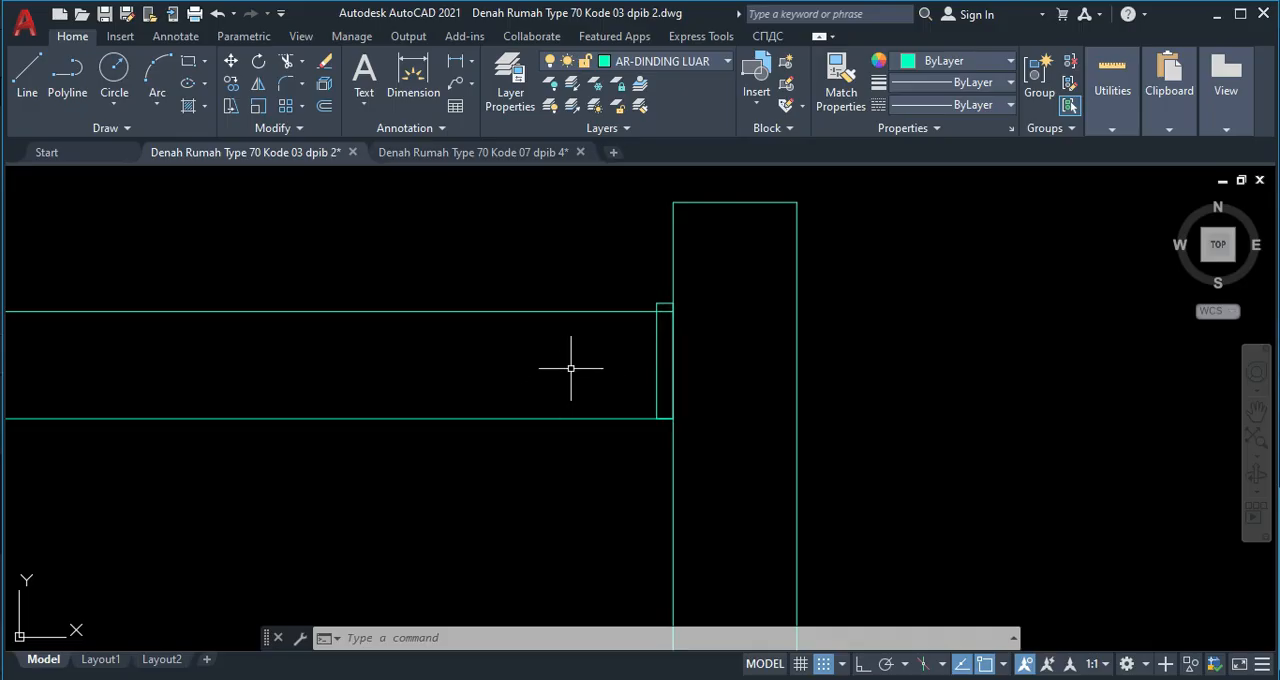
text(co)
key(space)
scroll(656, 418, up, 4)
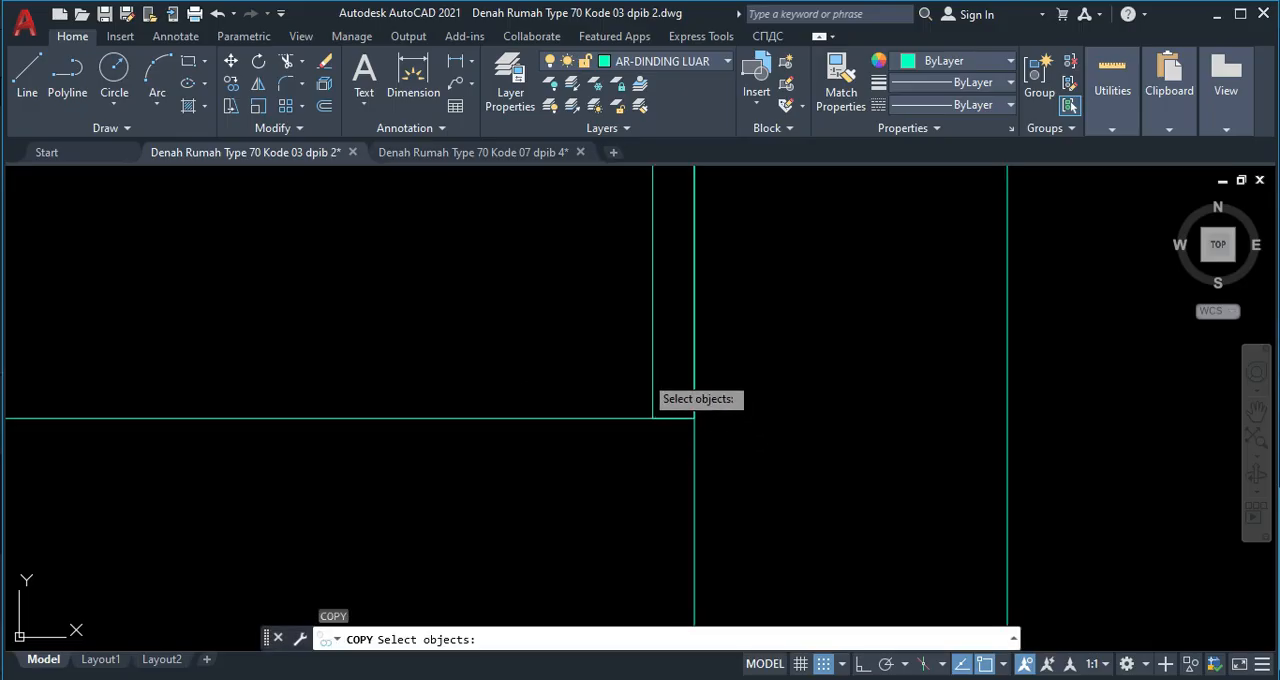
key(Escape)
Copy the narrow ridge cap rectangle beside the tall right wall 200 units to the left along the ridge band.
click(657, 366)
click(594, 350)
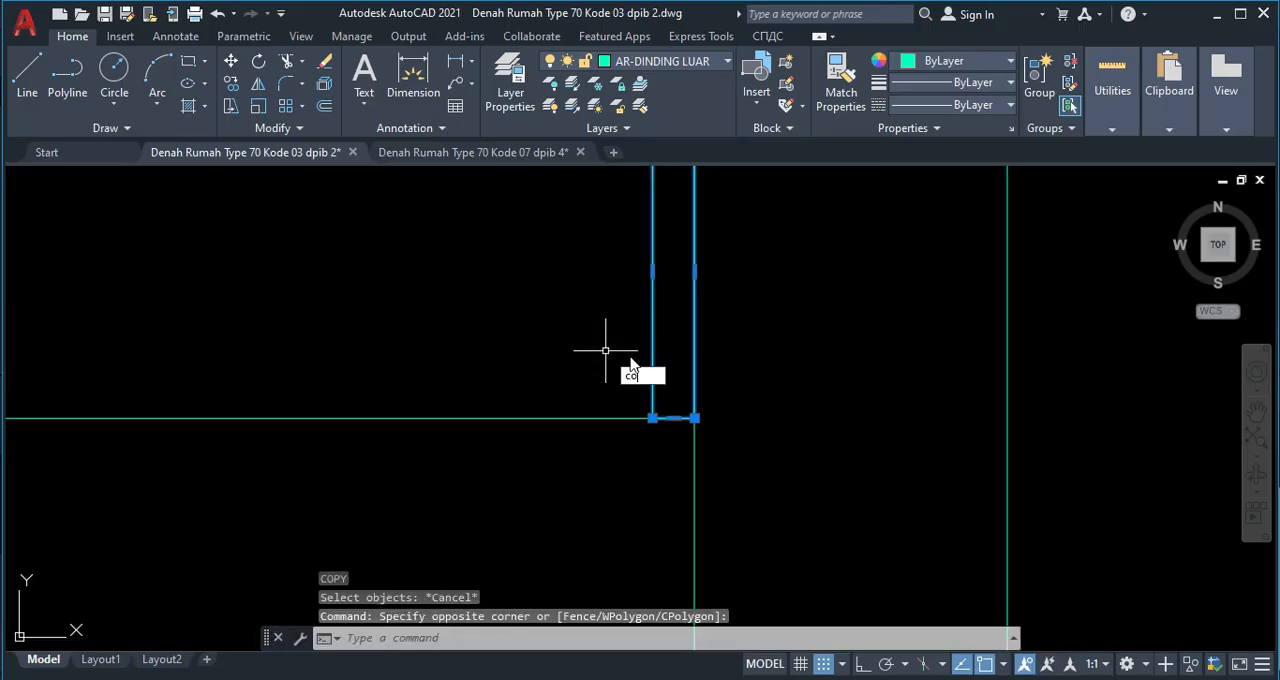
key(space)
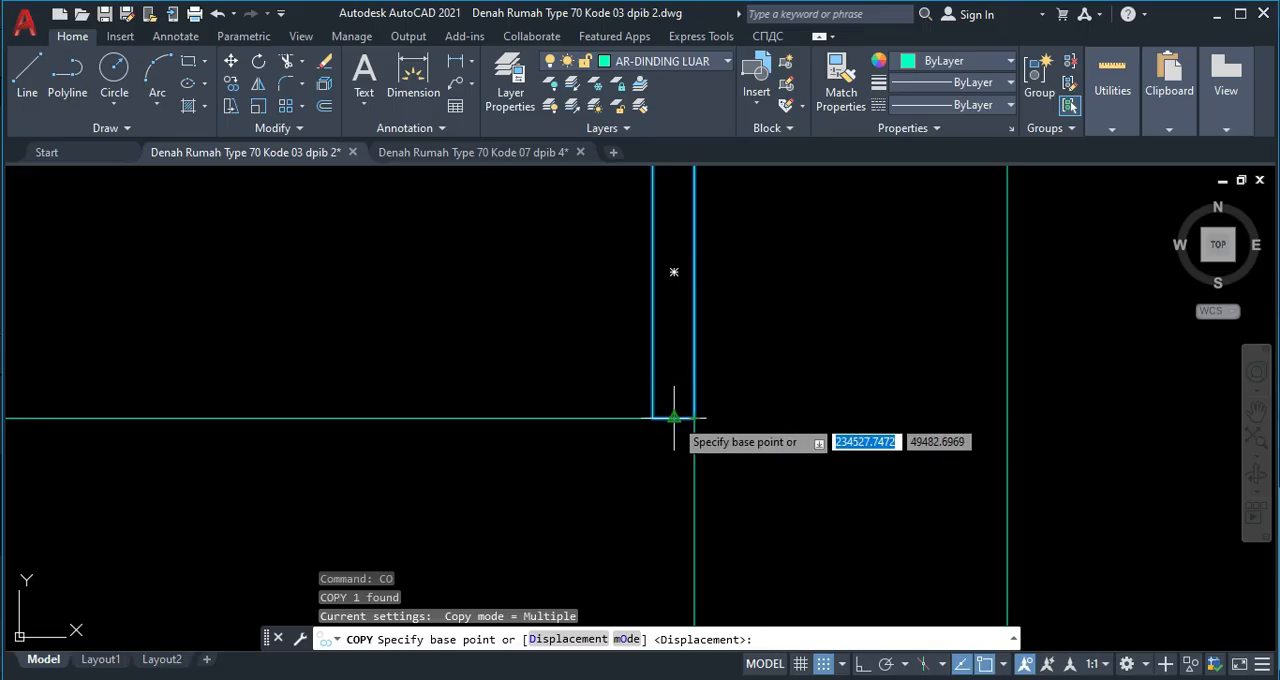
click(674, 418)
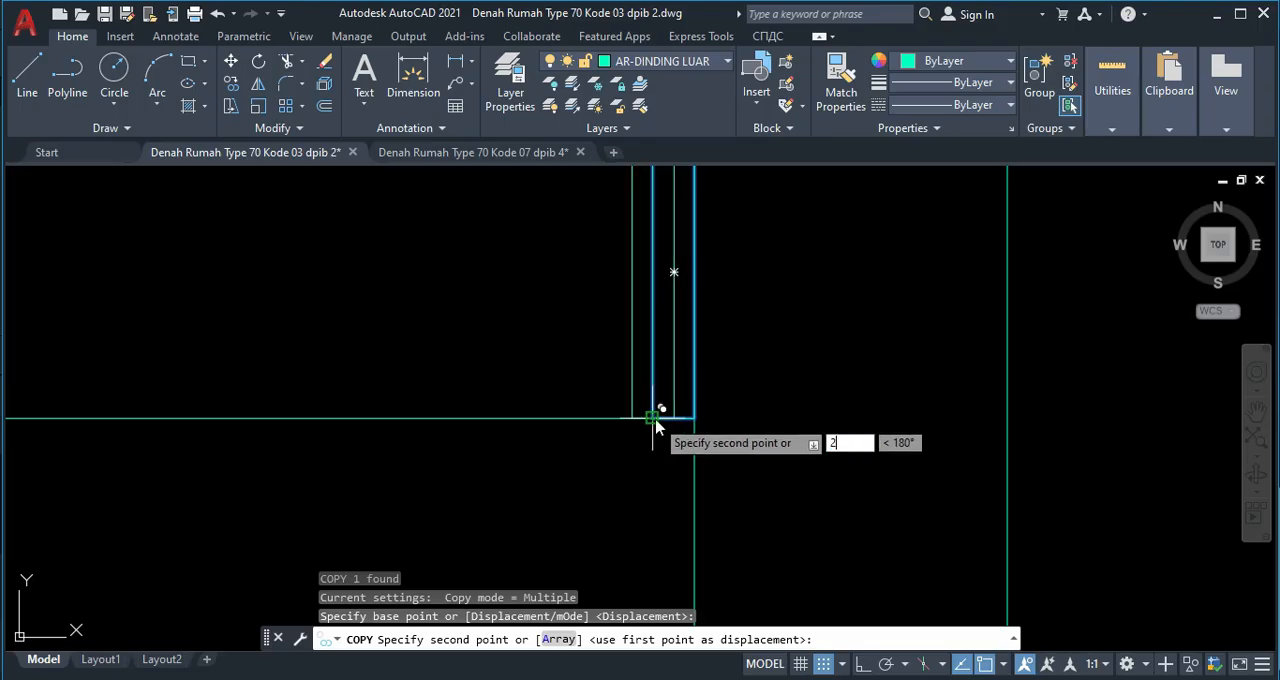
key(Return)
scroll(623, 408, down, 5)
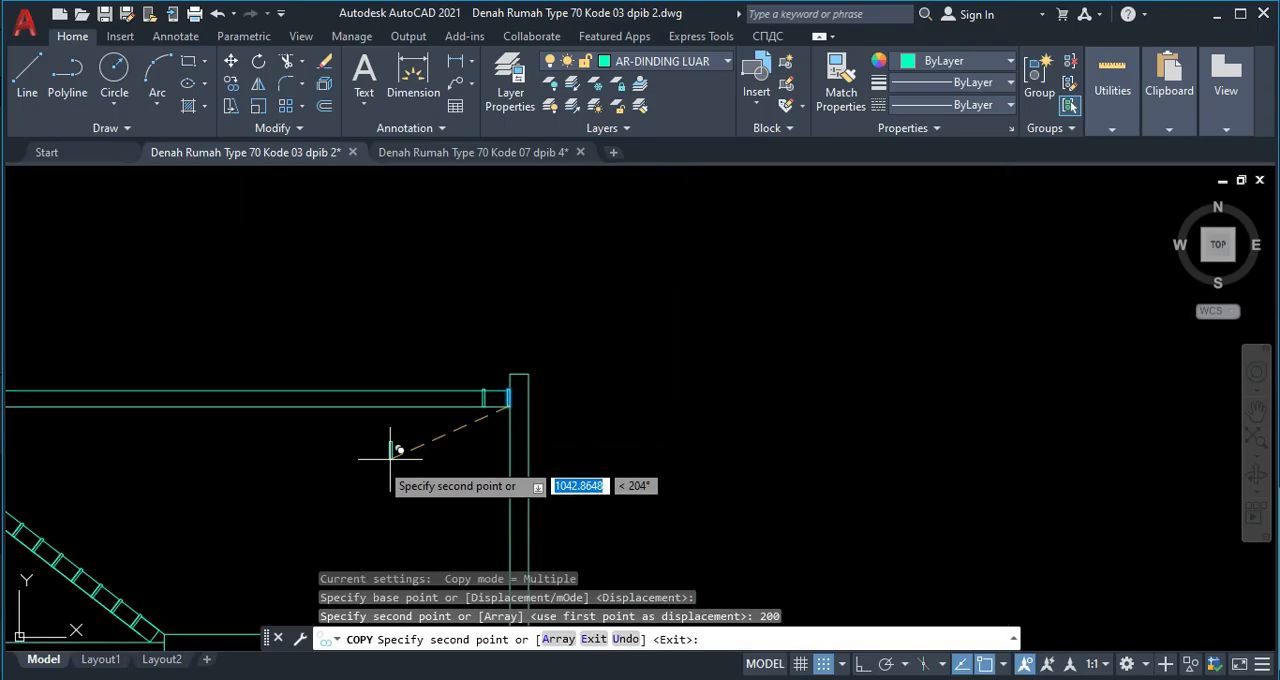
scroll(505, 385, up, 6)
scroll(499, 446, up, 4)
middle_drag(380, 438, 518, 302)
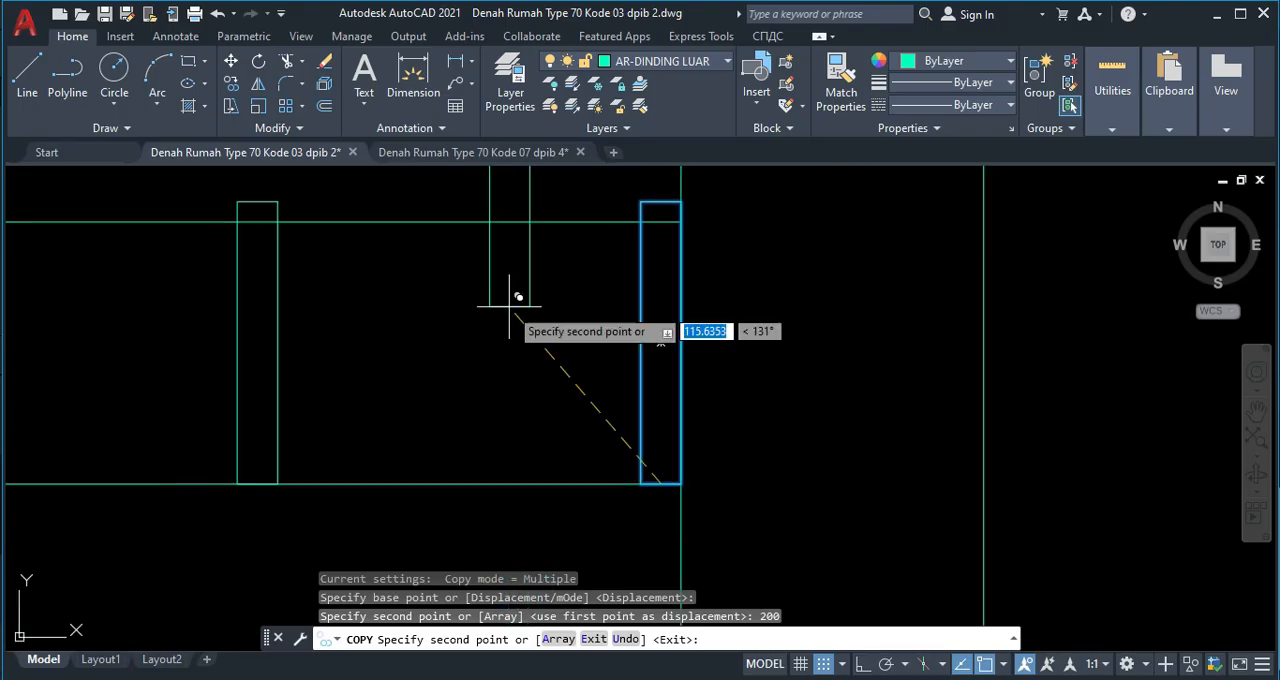
scroll(483, 356, down, 3)
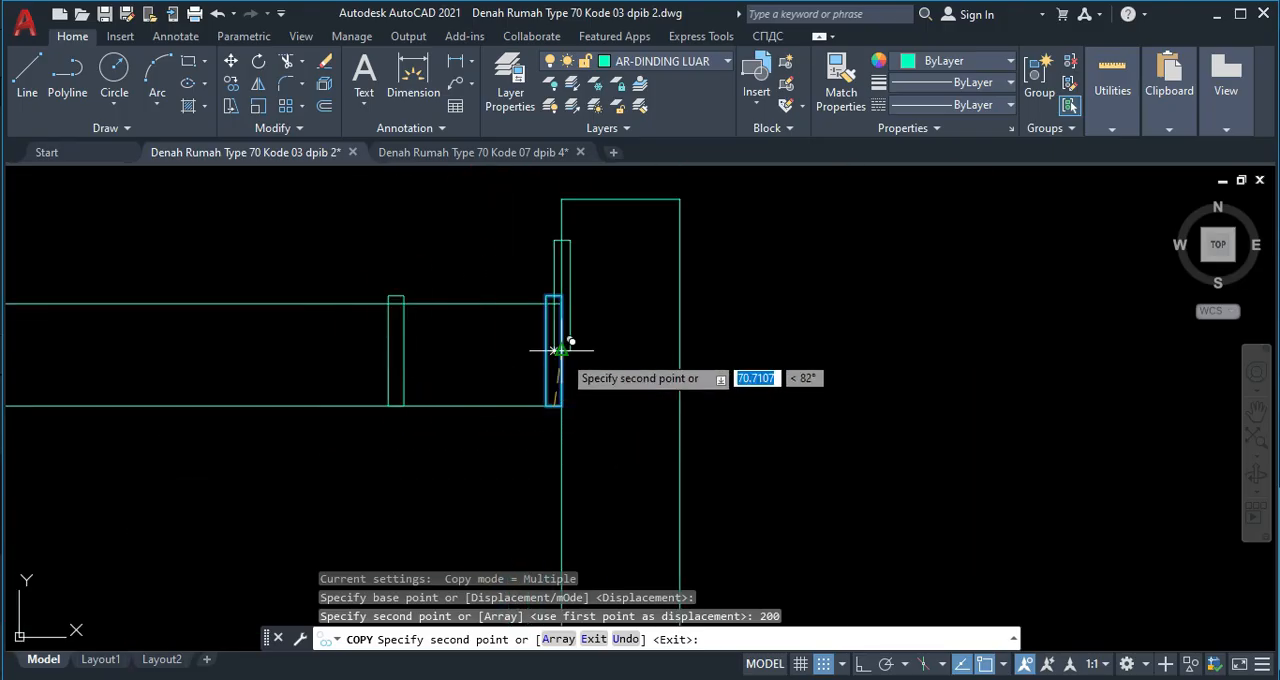
key(Escape)
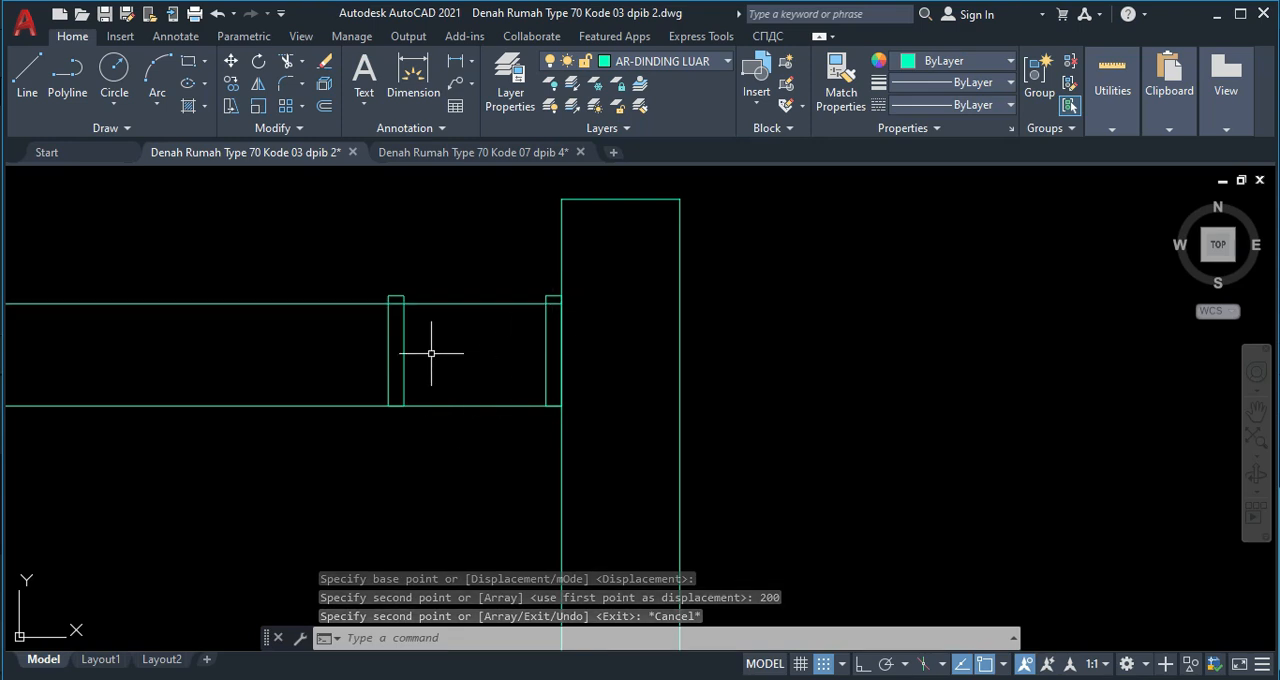
Copy the narrow ridge cap rectangle at the tall right wall into the empty space above the ridge band.
click(547, 355)
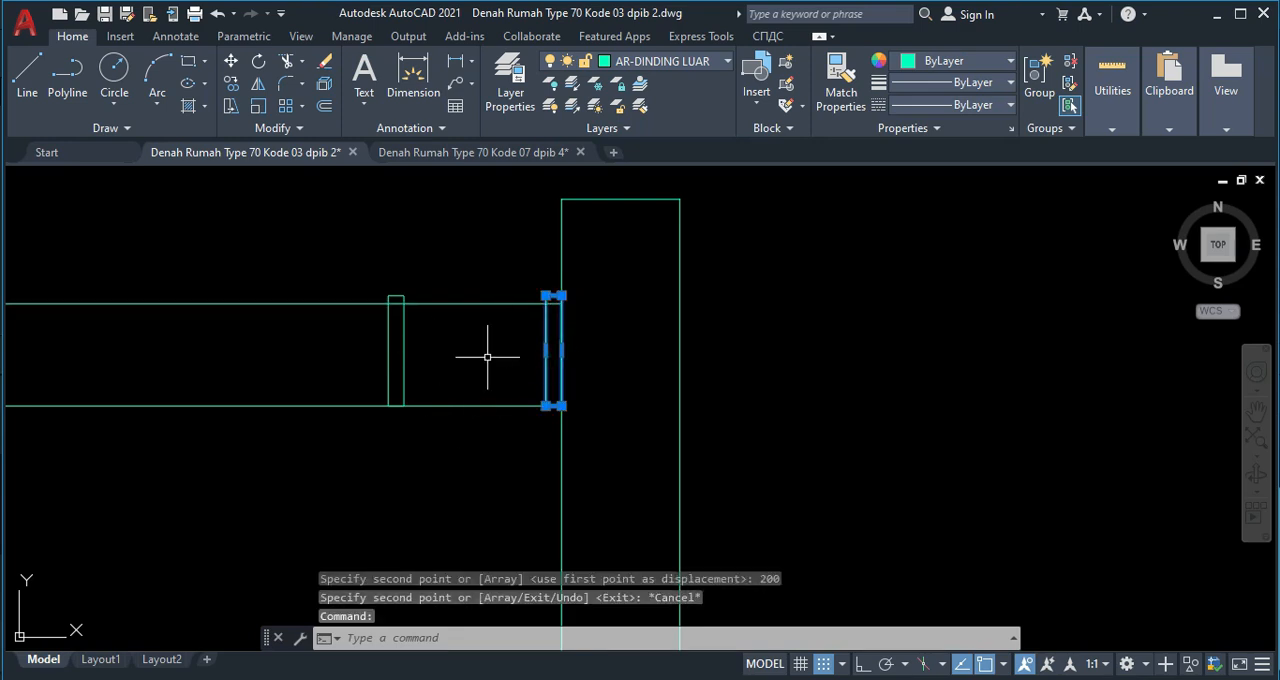
key(Return)
click(561, 405)
middle_drag(474, 304, 449, 500)
key(Escape)
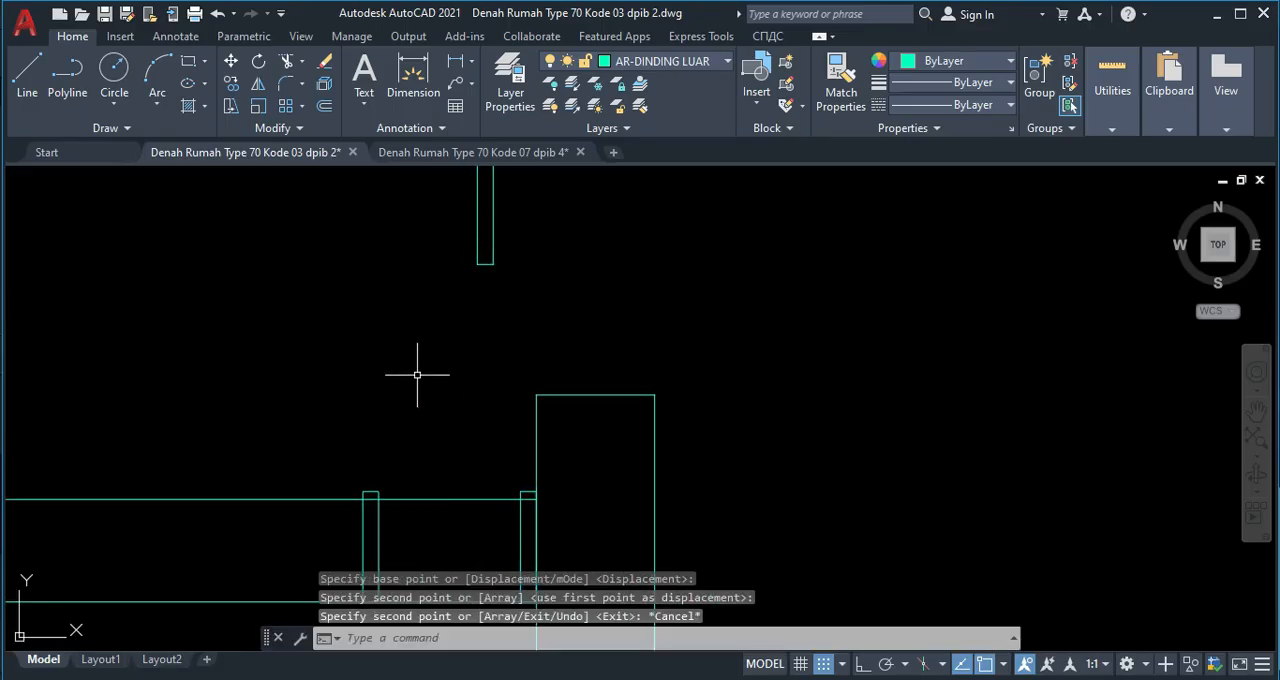
Draw a rectangle in the empty space beside the copied ridge cap, above the ridge band.
text(rec)
key(Return)
click(326, 217)
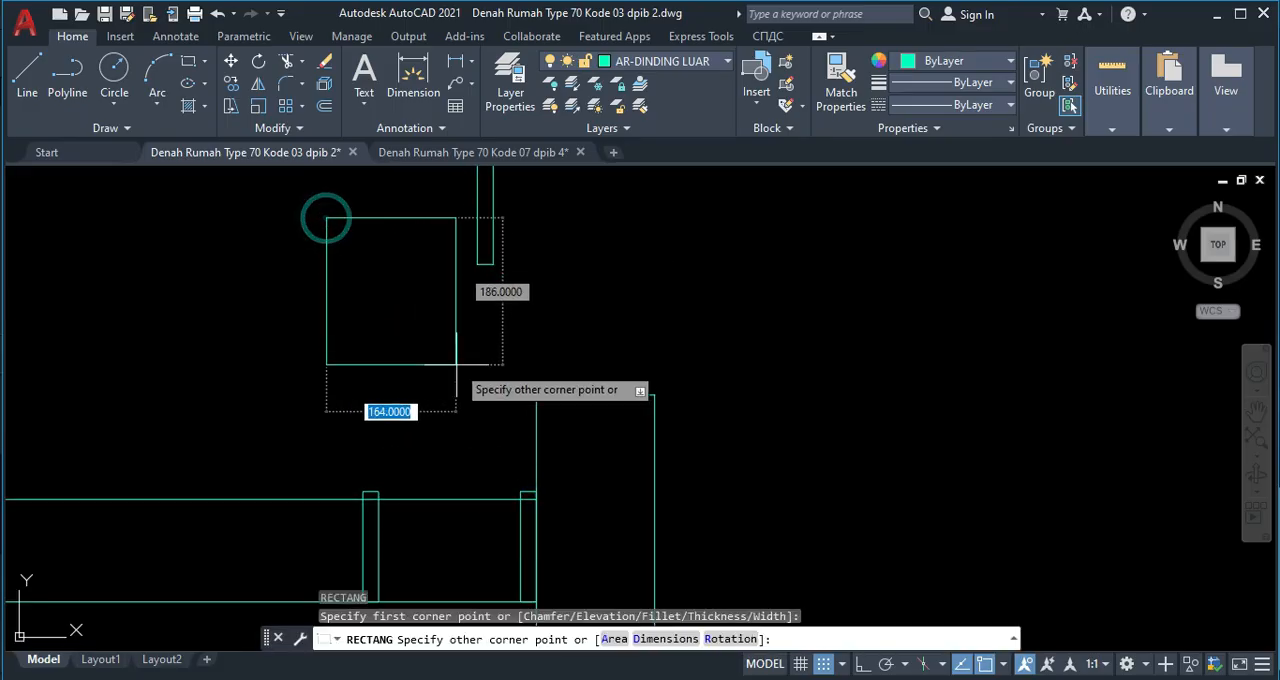
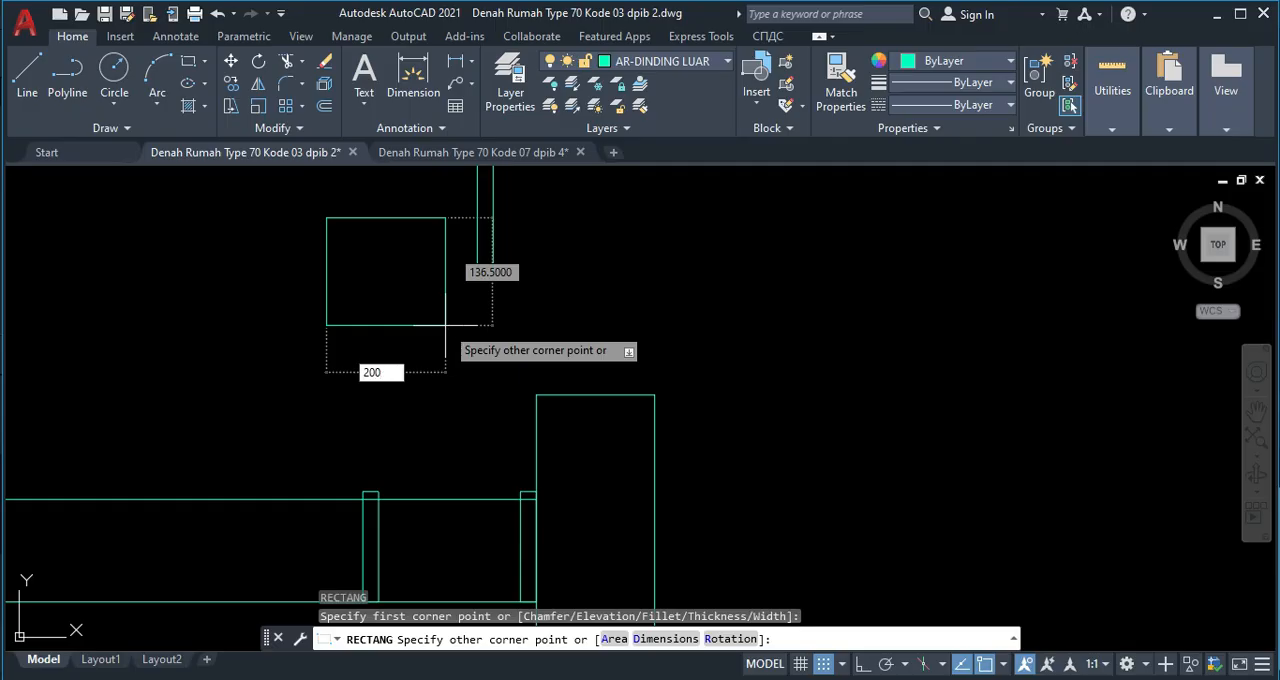
Size the rectangle 200 by 120 and move it so its lower right corner meets the copied narrow cap's lower right corner.
key(Tab)
key(Return)
middle_drag(401, 239, 402, 319)
click(401, 319)
click(376, 261)
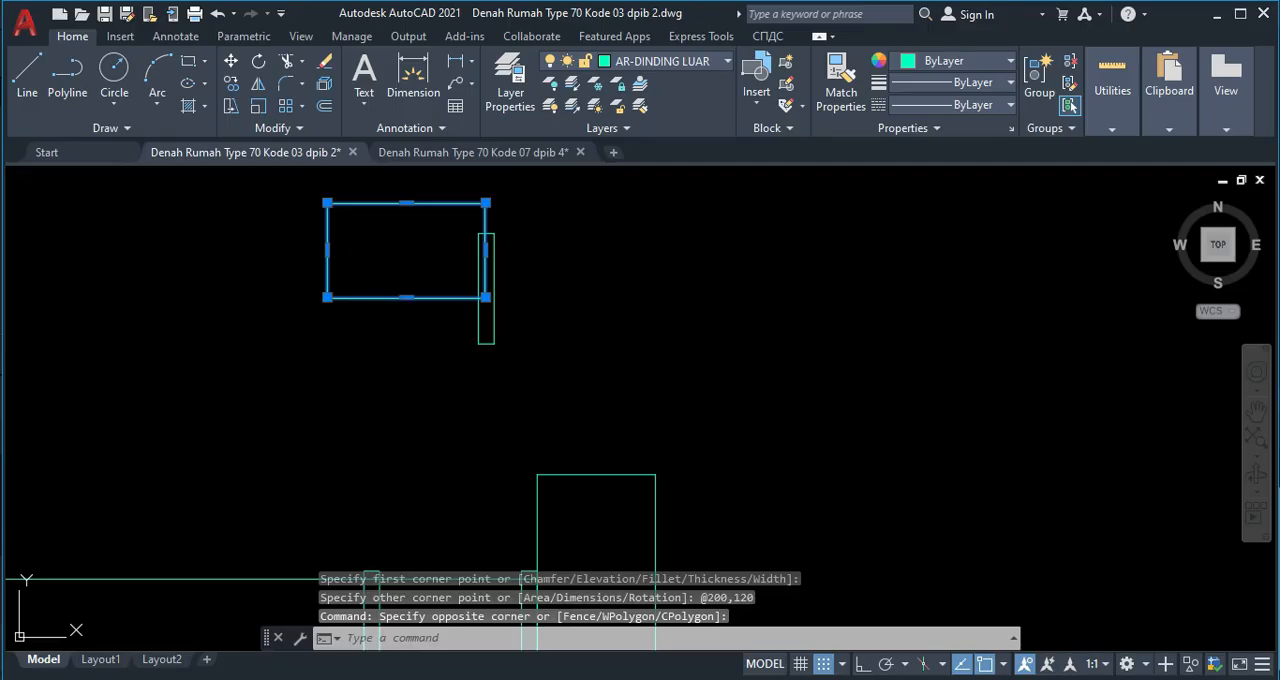
key(Return)
scroll(490, 295, up, 2)
click(500, 289)
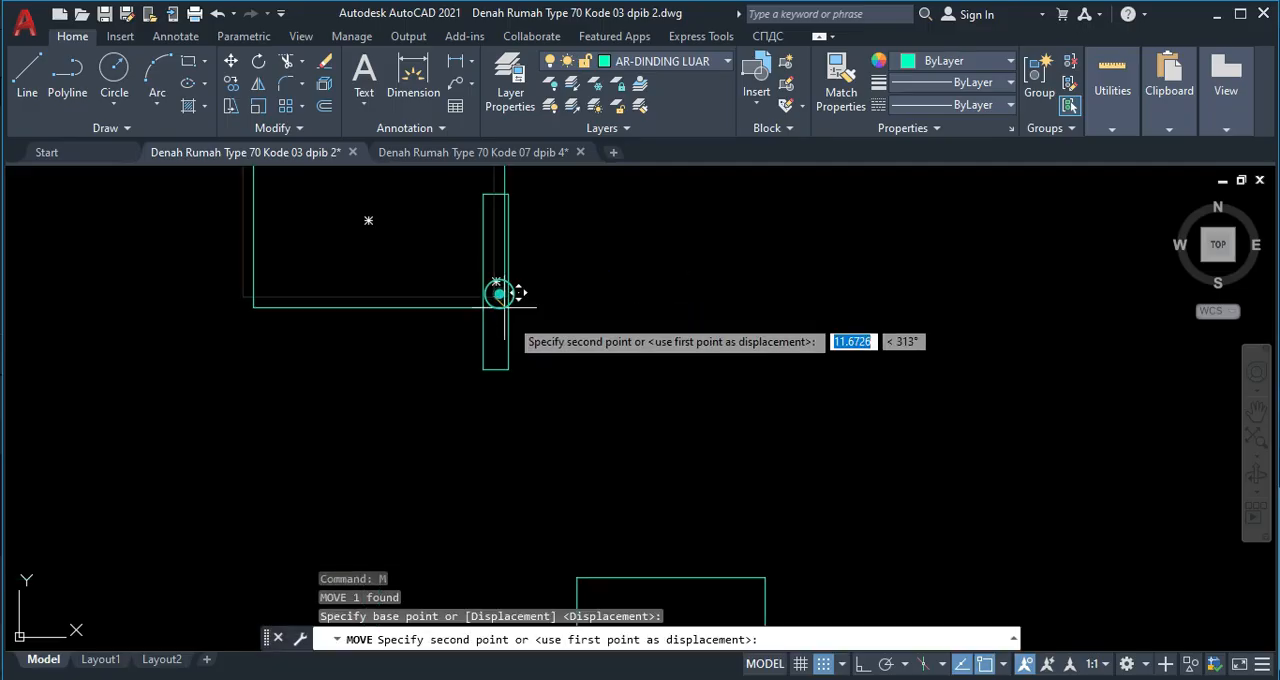
click(512, 369)
Lower the top edge of the copied narrow cap by 10 units.
middle_drag(448, 299, 440, 315)
scroll(494, 206, up, 2)
click(471, 212)
click(457, 183)
scroll(478, 202, up, 3)
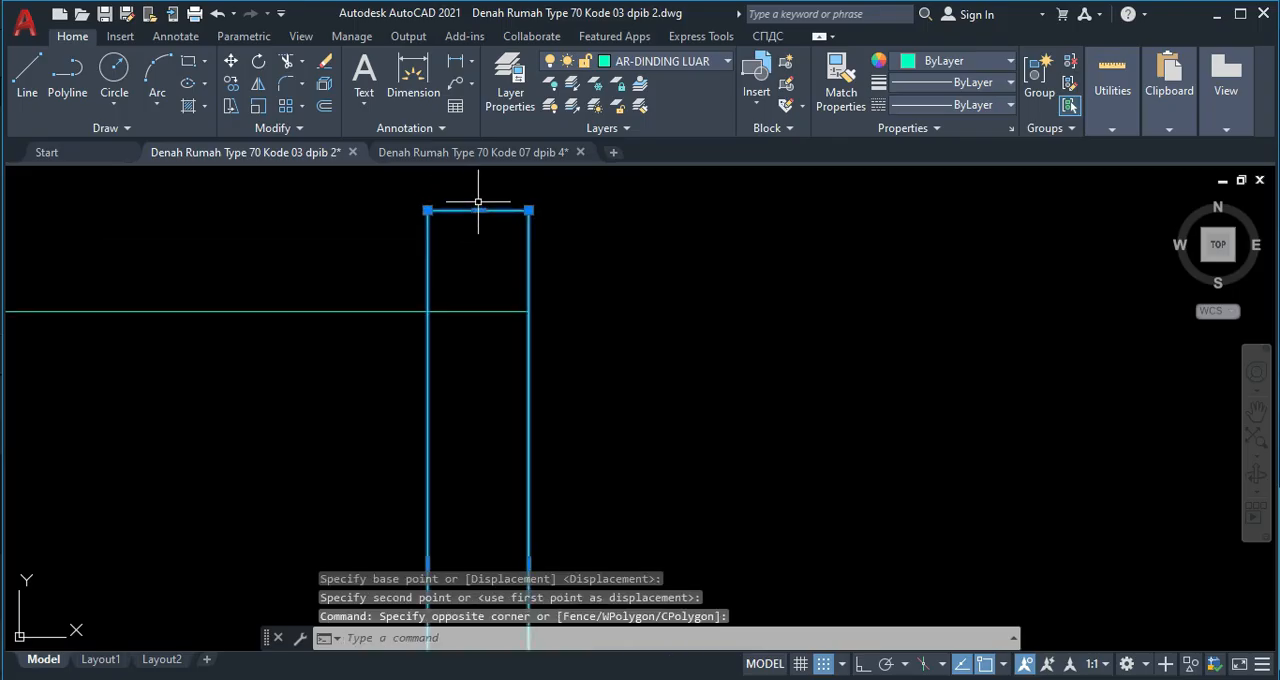
click(478, 210)
text(10)
key(Return)
key(Escape)
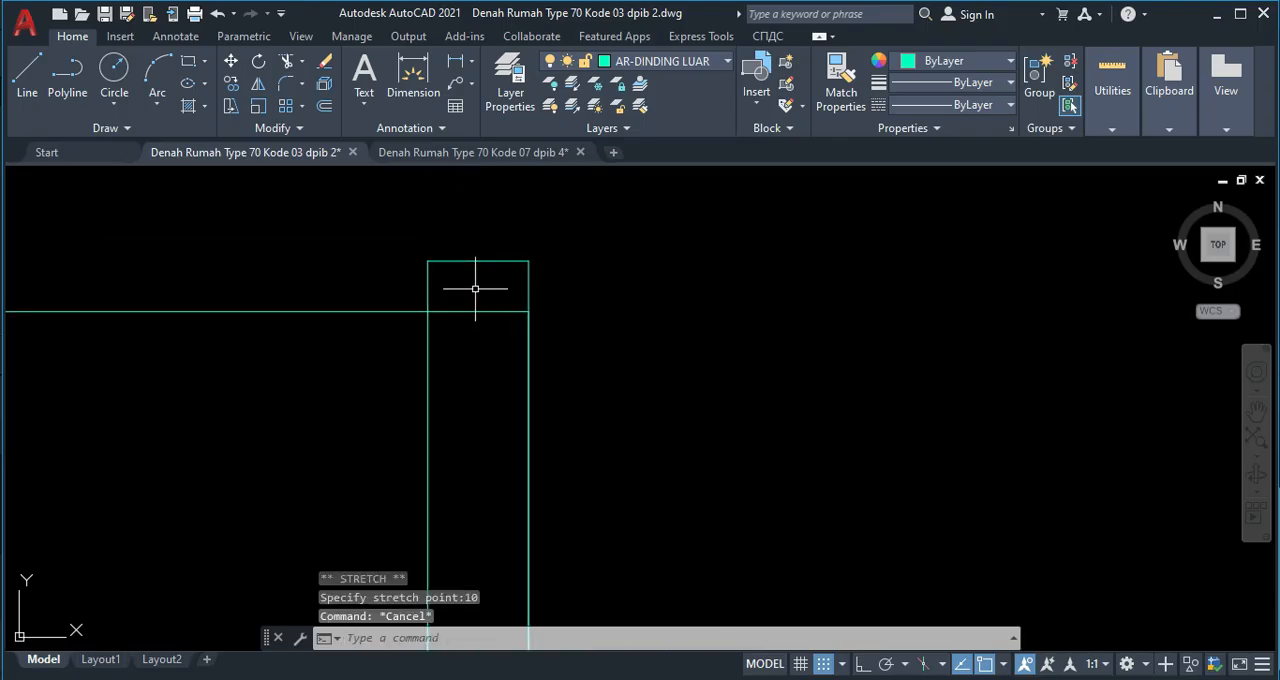
Trim away the part of the 200 by 120 rectangle's outline that crosses the narrow cap.
key(Return)
click(475, 328)
click(464, 290)
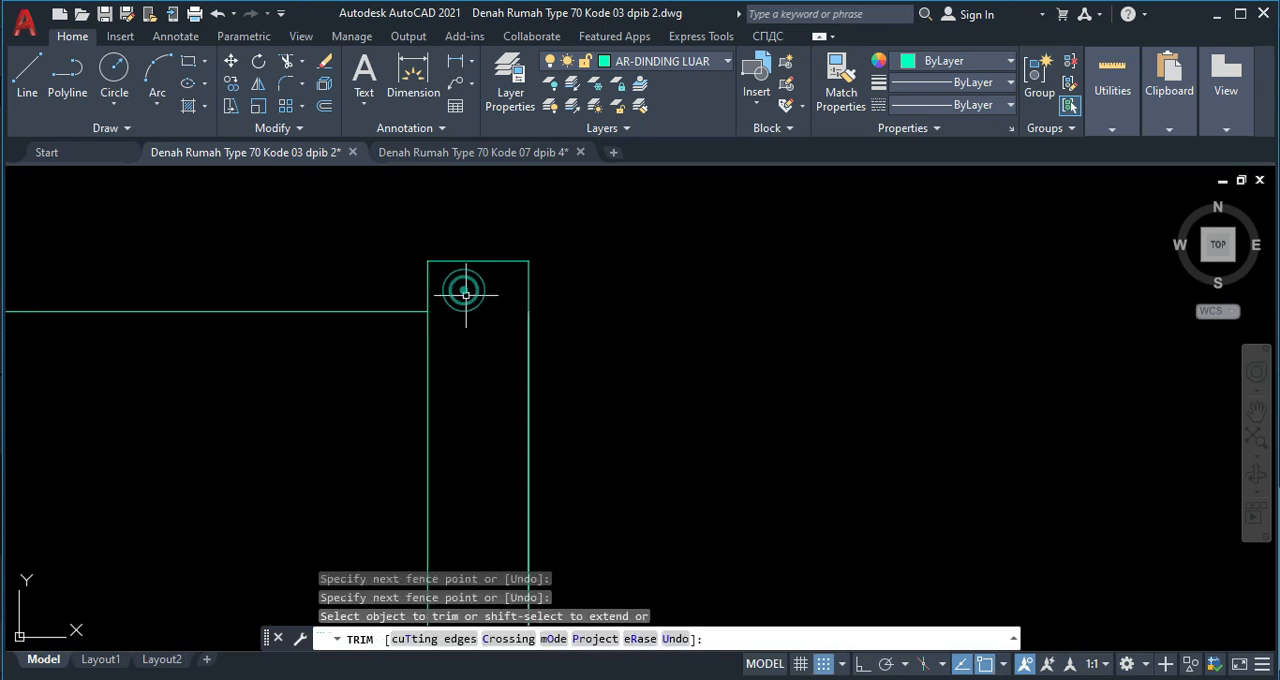
key(Escape)
Define the trimmed rectangle and narrow cap as the block "bubungan 2" with its base point at the cap's lower right corner.
scroll(472, 302, down, 3)
click(581, 435)
click(372, 269)
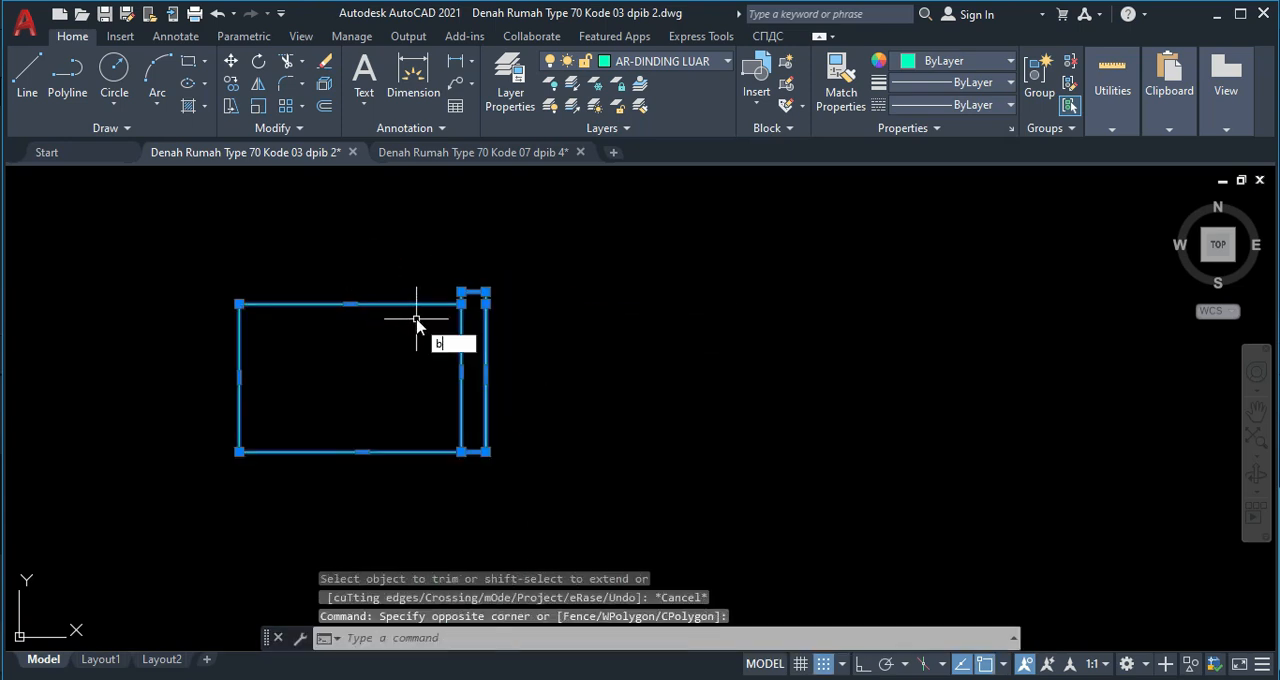
text(b)
key(Return)
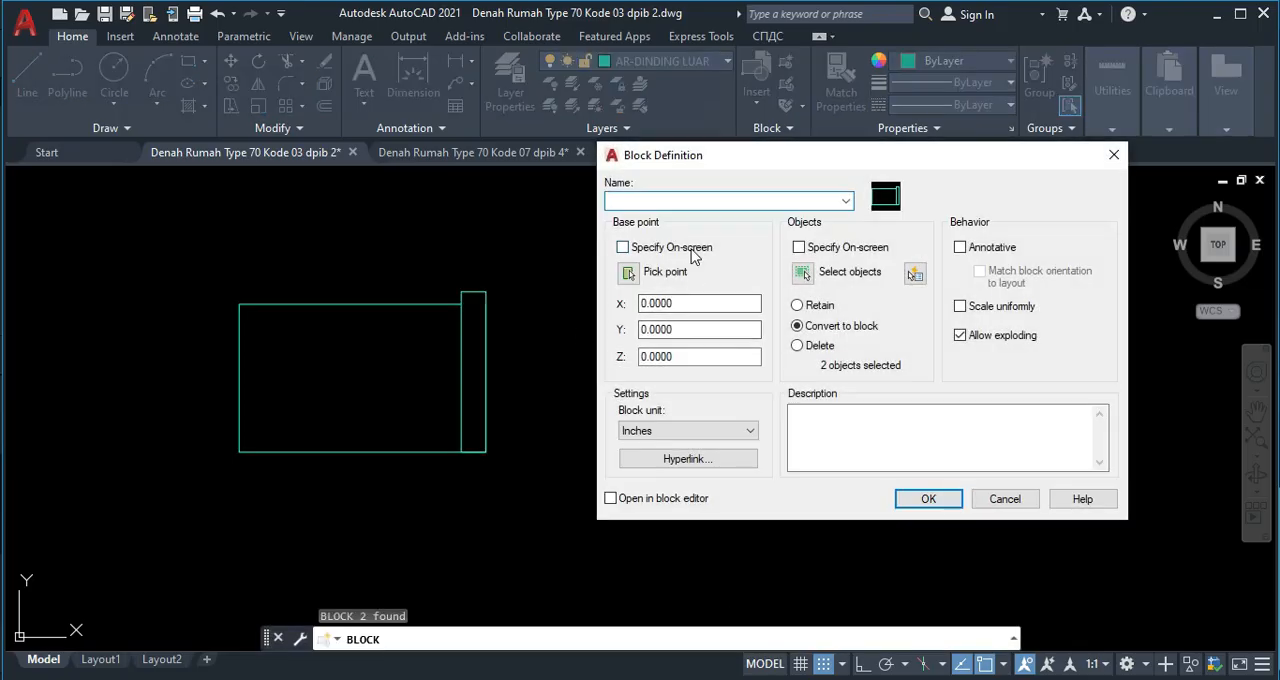
text(bubungan 2)
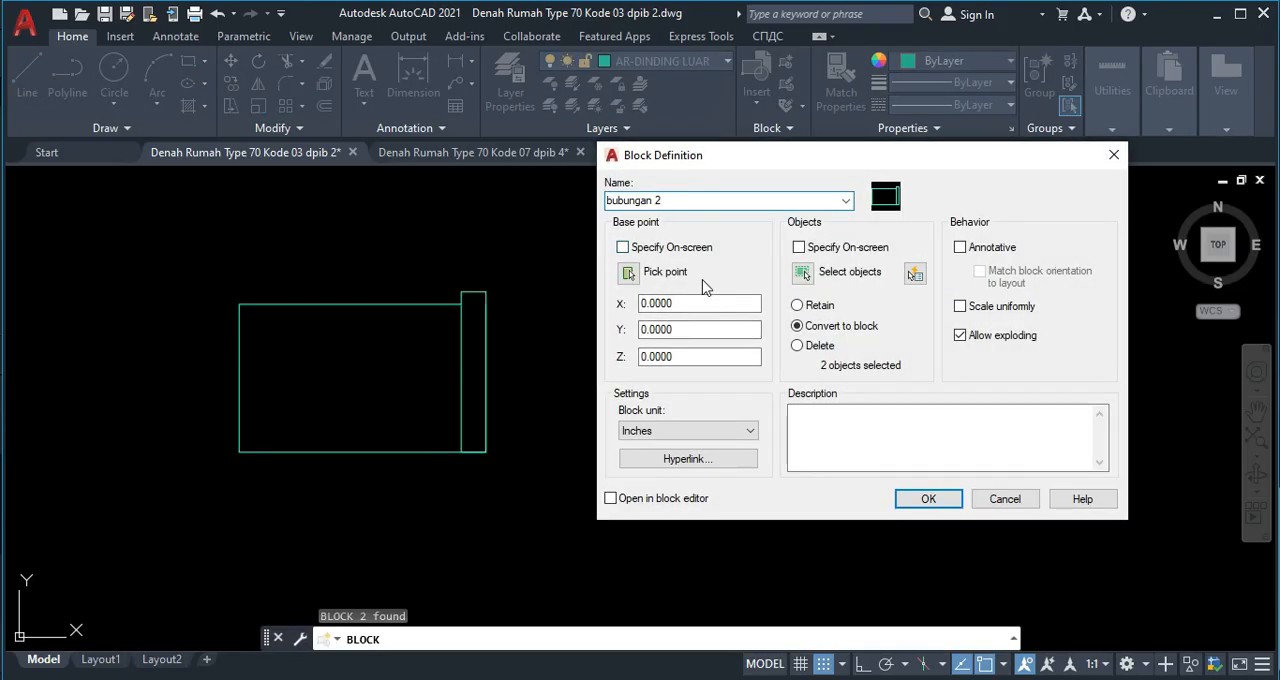
click(629, 273)
click(486, 451)
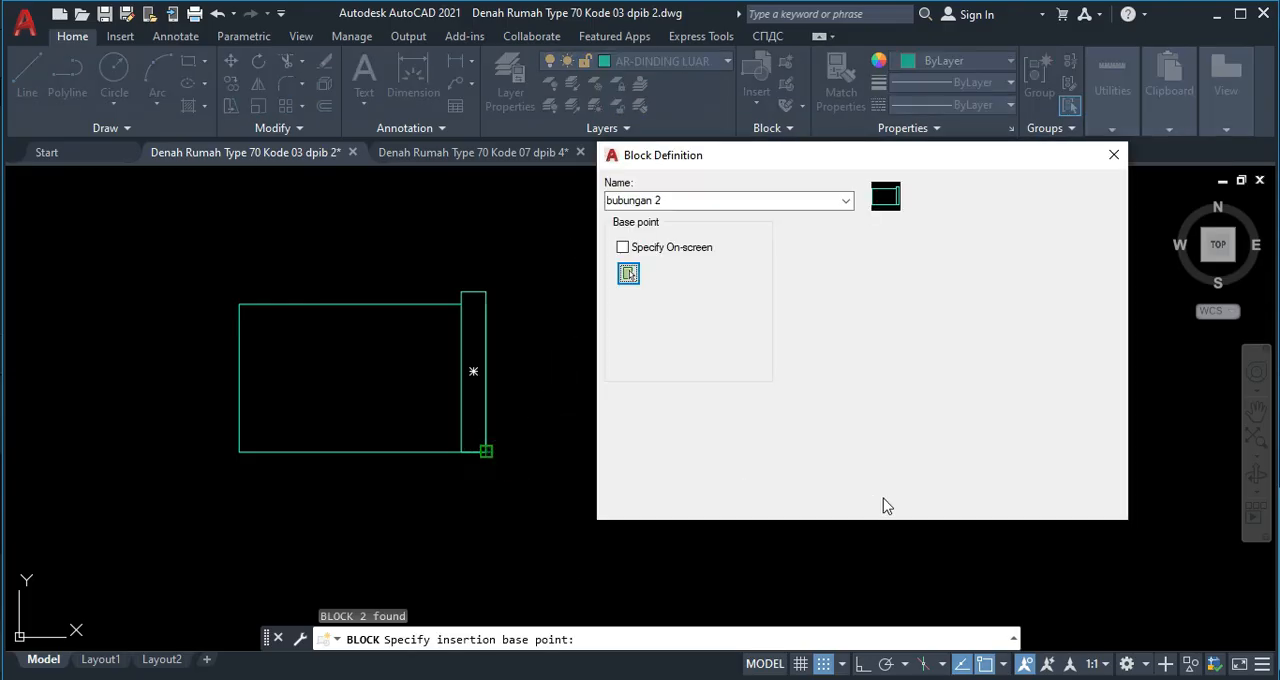
click(929, 497)
Delete the two old narrow cap rectangles on the ridge band beside the tall right wall.
scroll(677, 457, down, 3)
scroll(407, 383, up, 6)
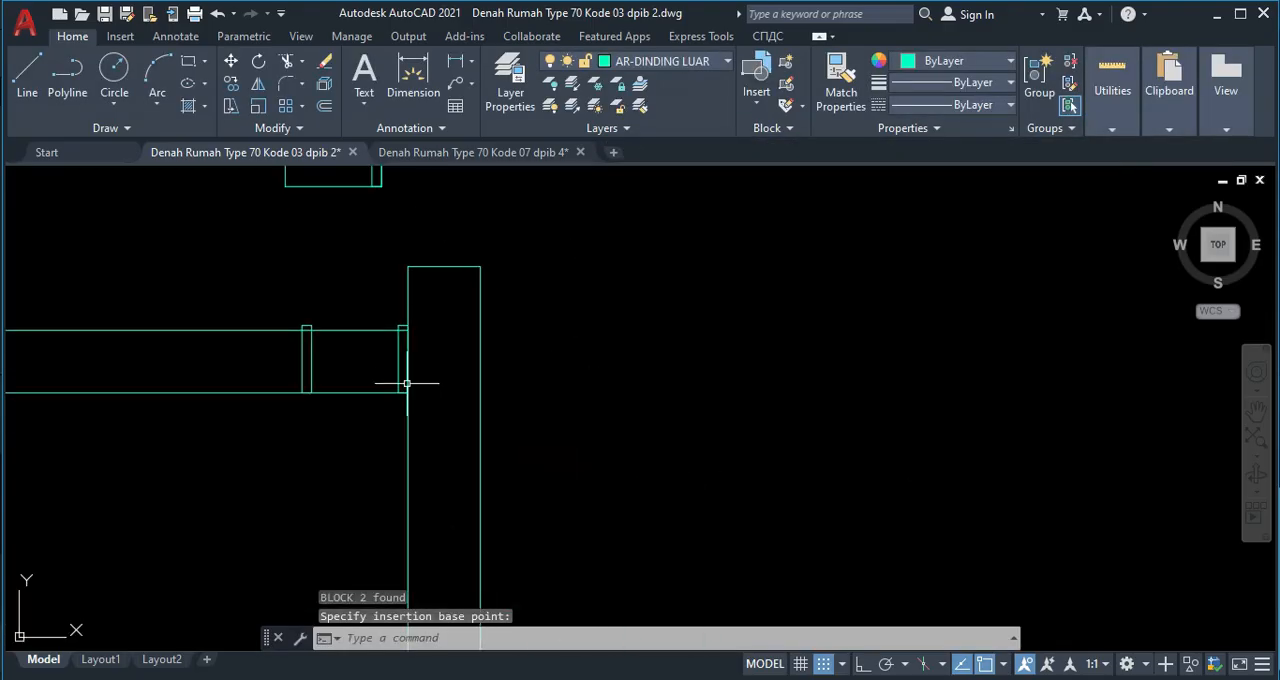
click(405, 355)
click(233, 330)
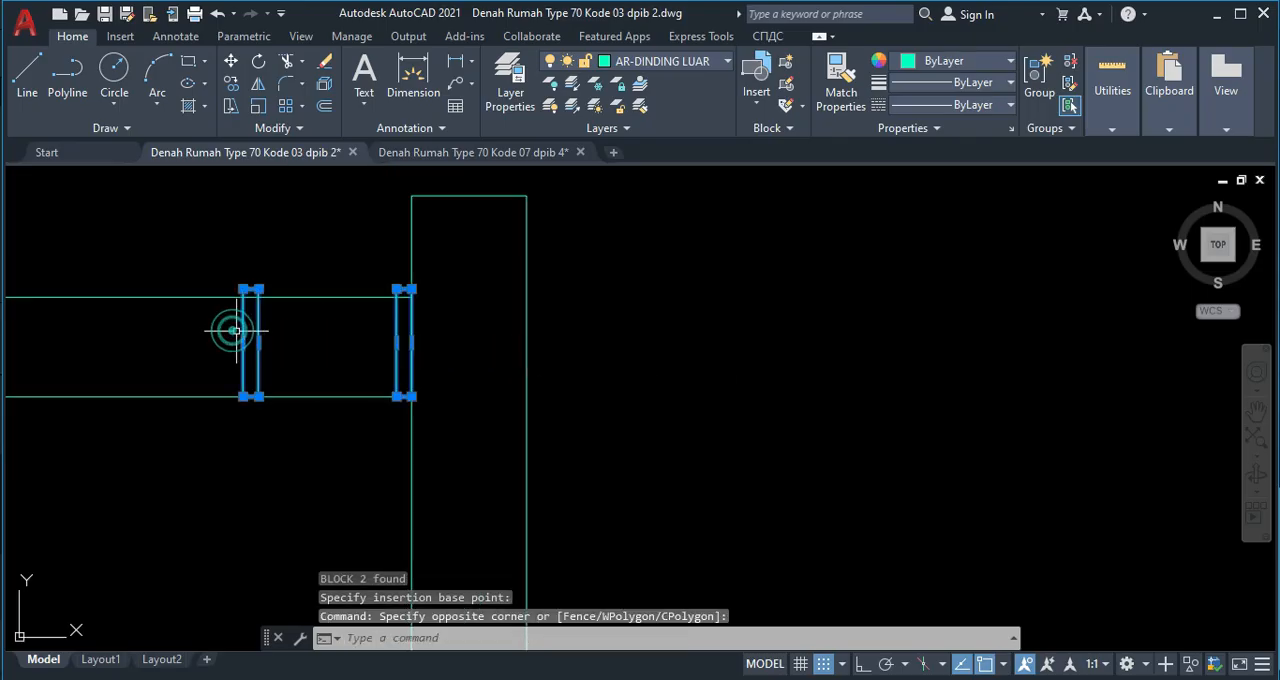
key(Delete)
Move the ridge tile block from the empty space down onto the ridge band near the tall right wall.
scroll(239, 321, down, 4)
click(252, 184)
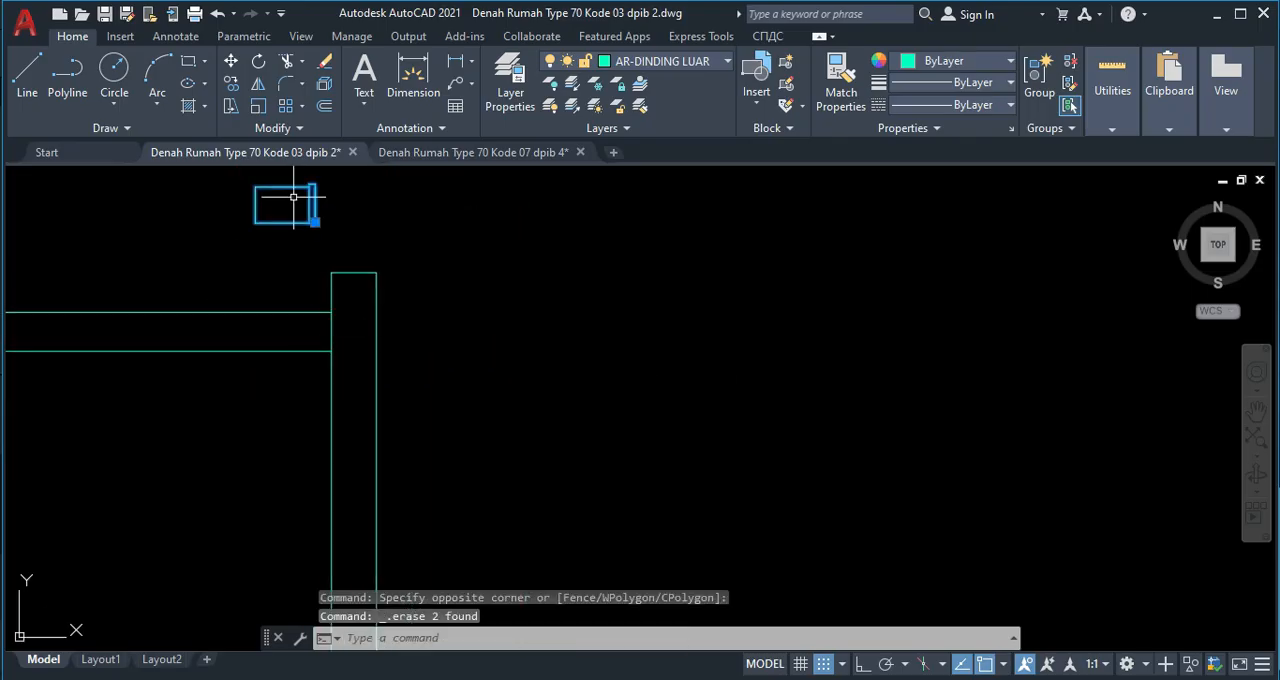
click(300, 211)
key(Return)
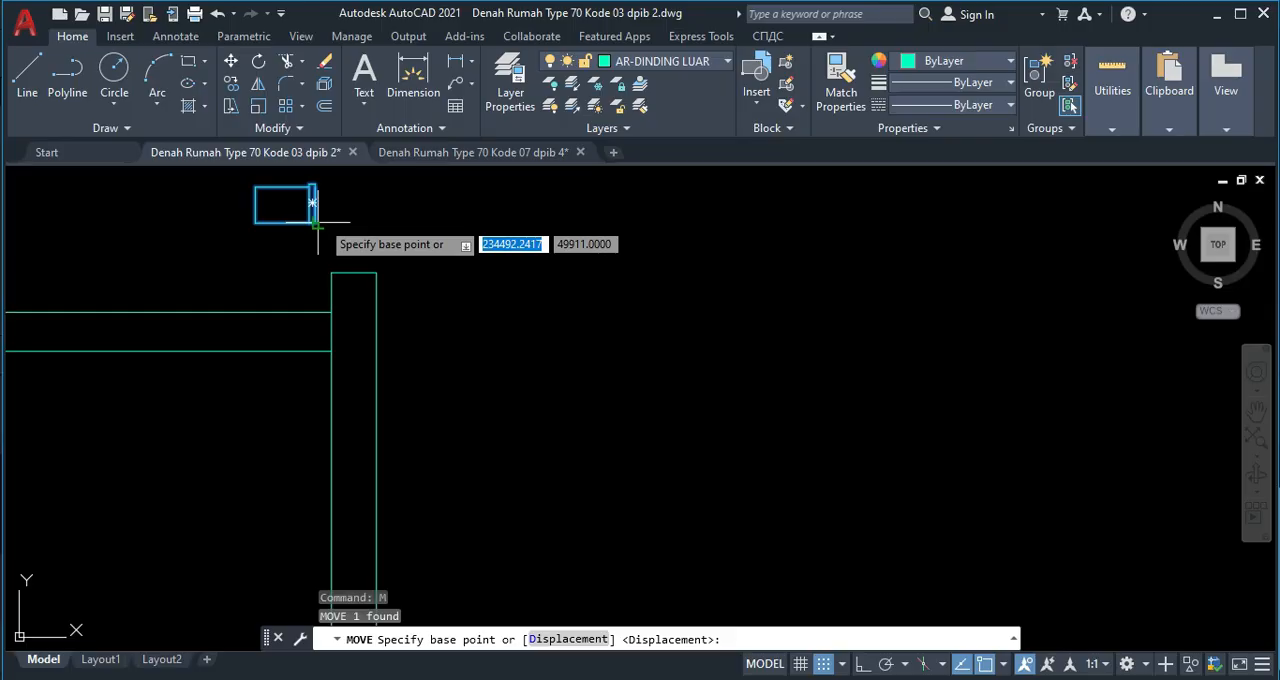
click(312, 204)
click(338, 342)
scroll(366, 251, up, 3)
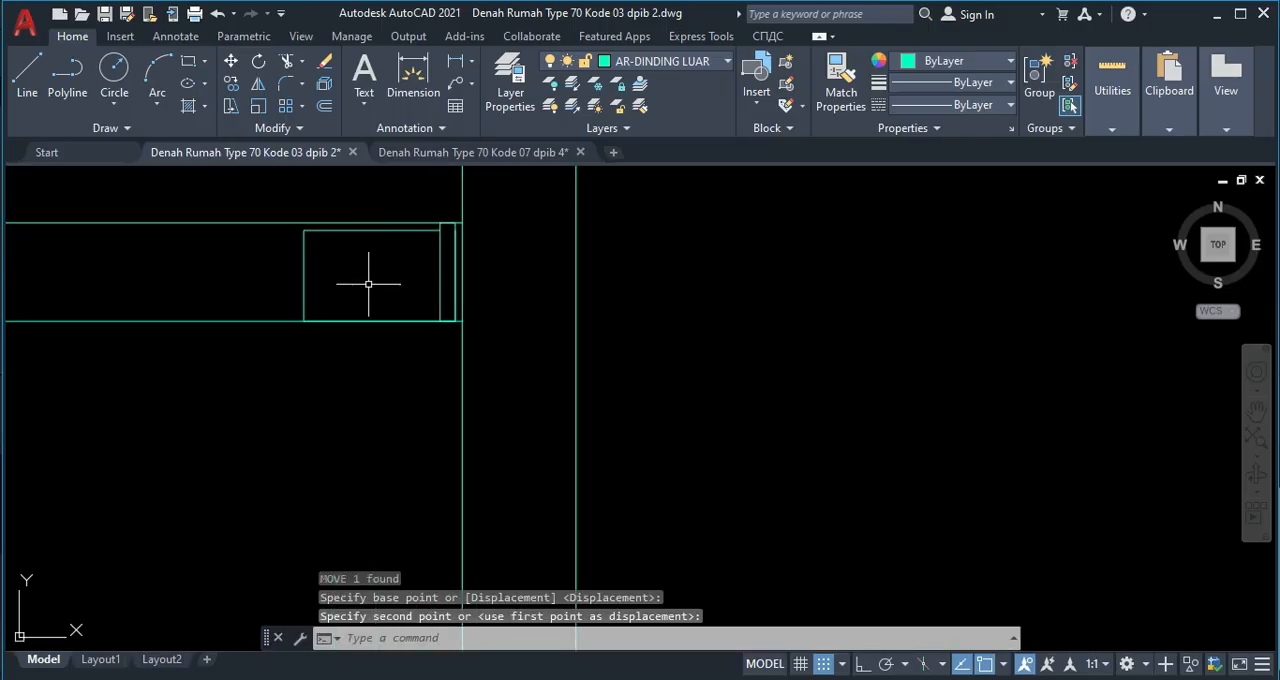
Move the ridge tile block so the tile's upper right corner sits where the upper ridge line meets the tall wall.
click(440, 263)
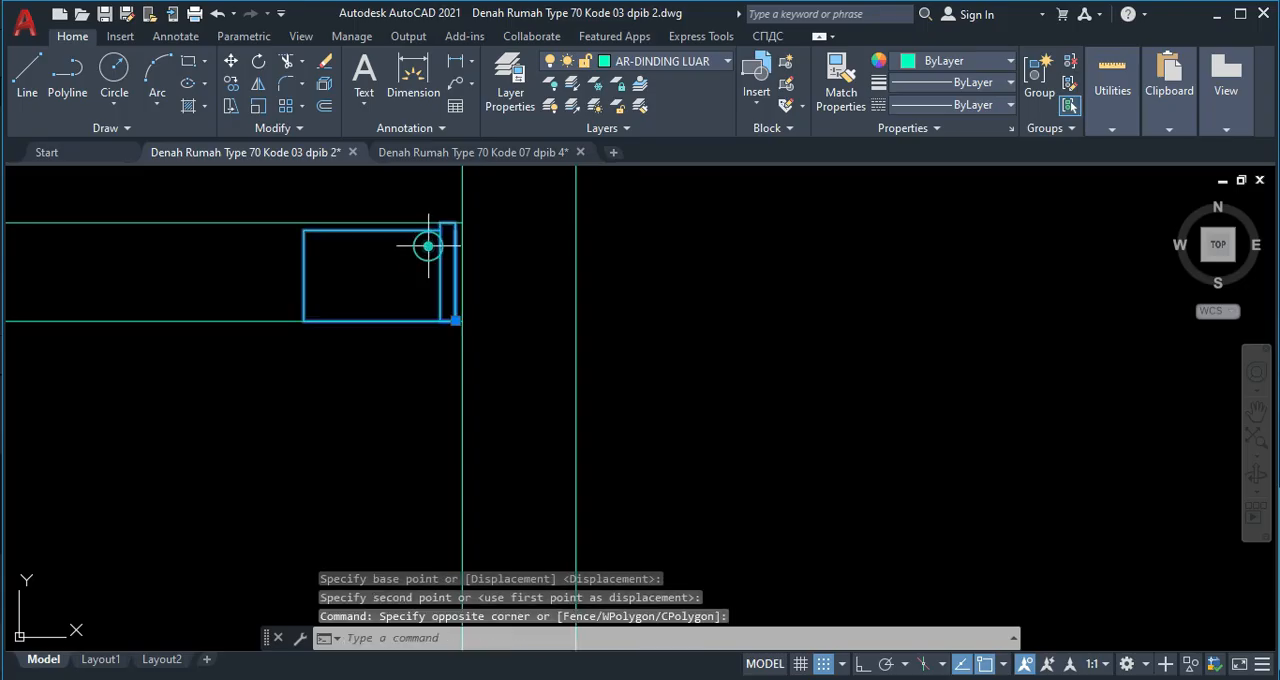
click(428, 248)
text(m)
key(Return)
scroll(455, 235, up, 3)
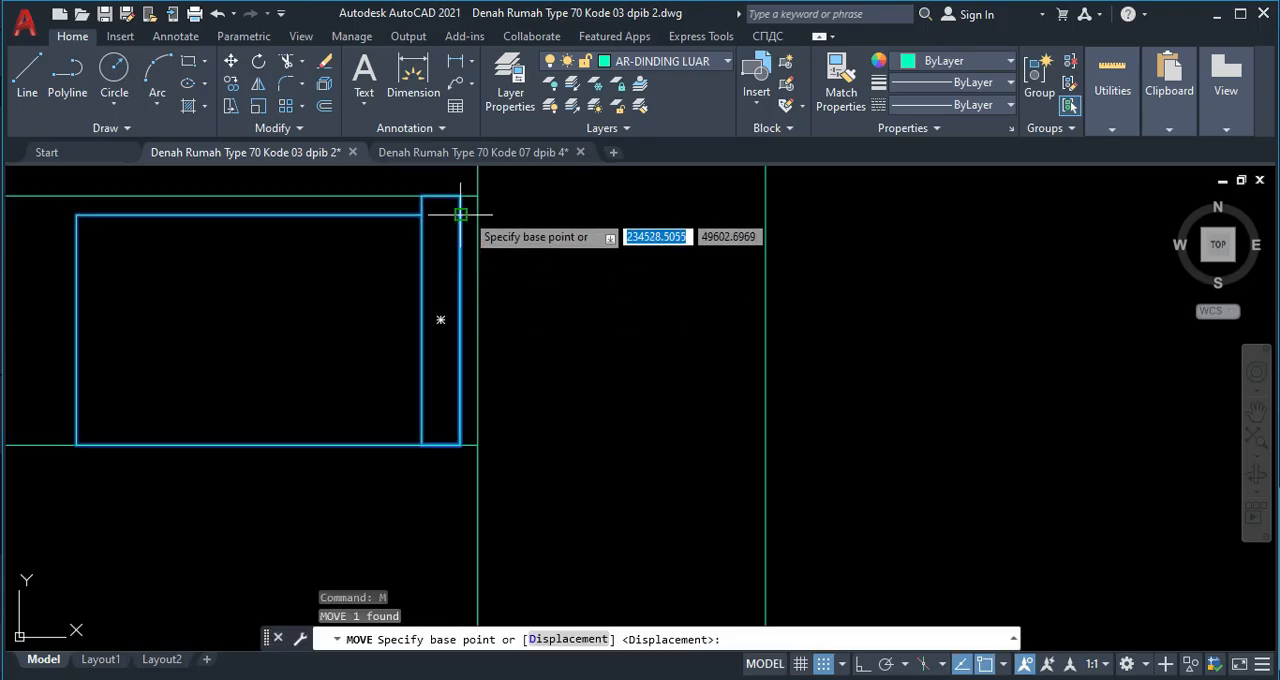
click(460, 214)
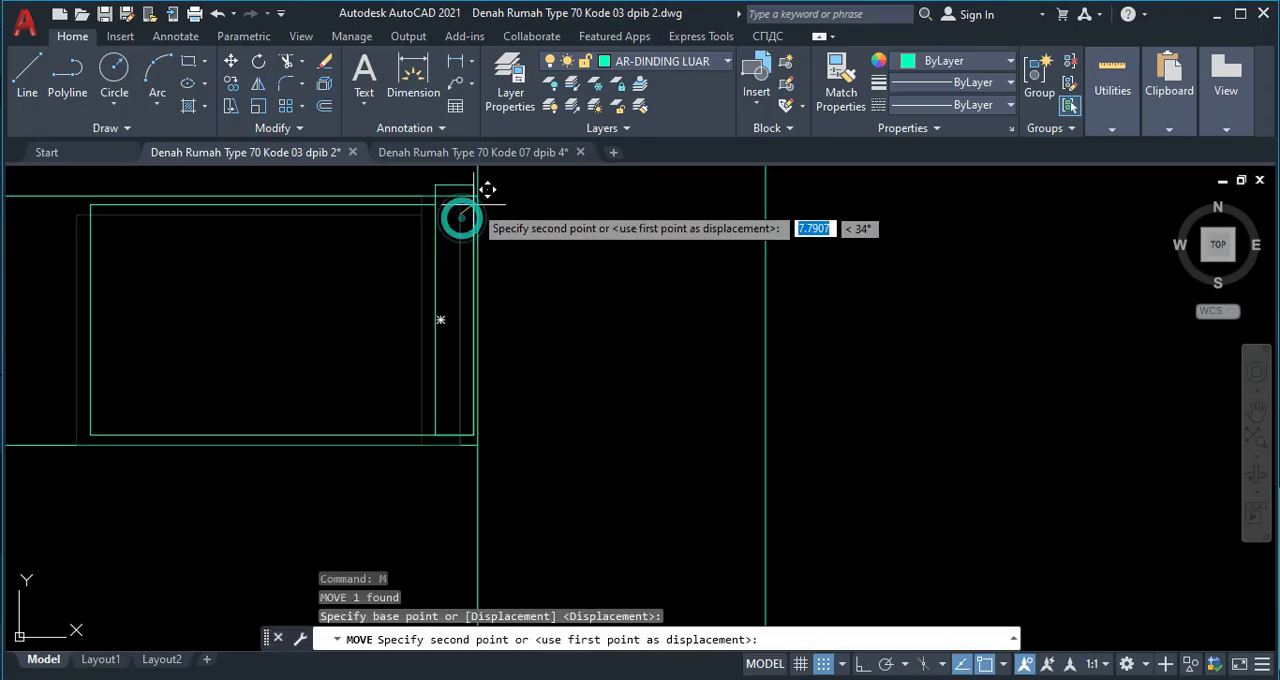
click(478, 196)
Move the lower ridge line up to the bottom edge of the ridge tile block.
click(349, 443)
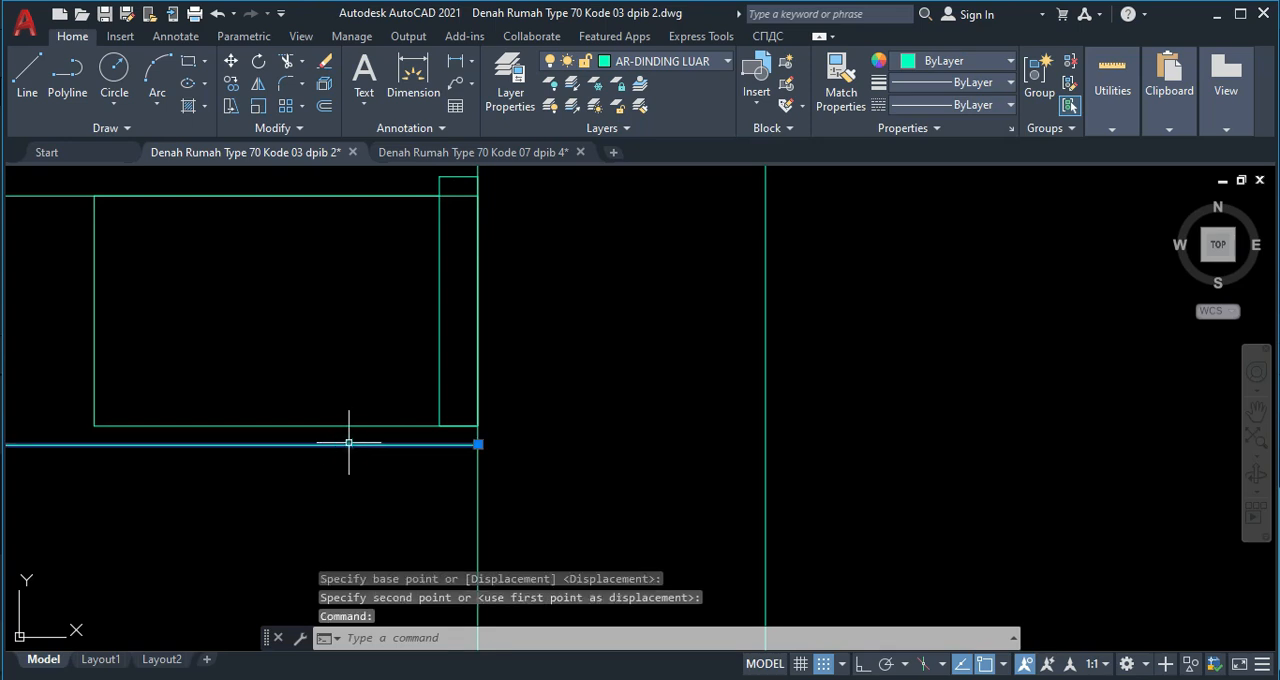
text(m)
key(Return)
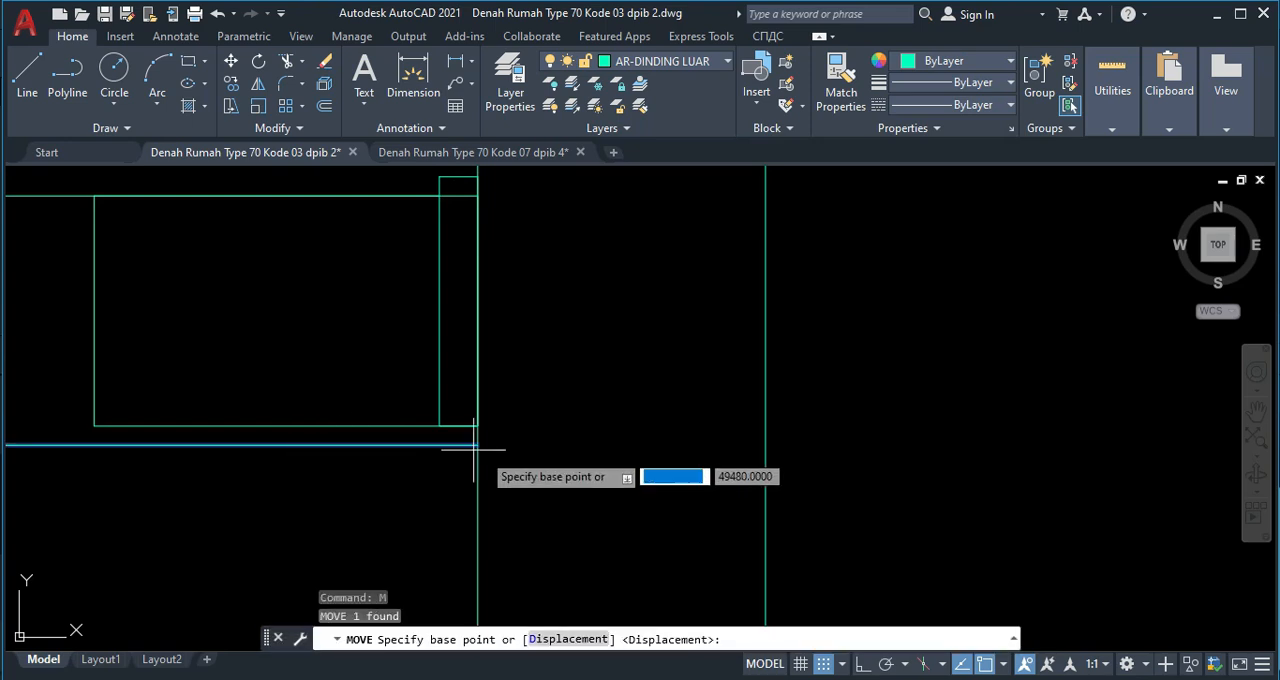
click(479, 443)
click(475, 428)
scroll(366, 429, down, 2)
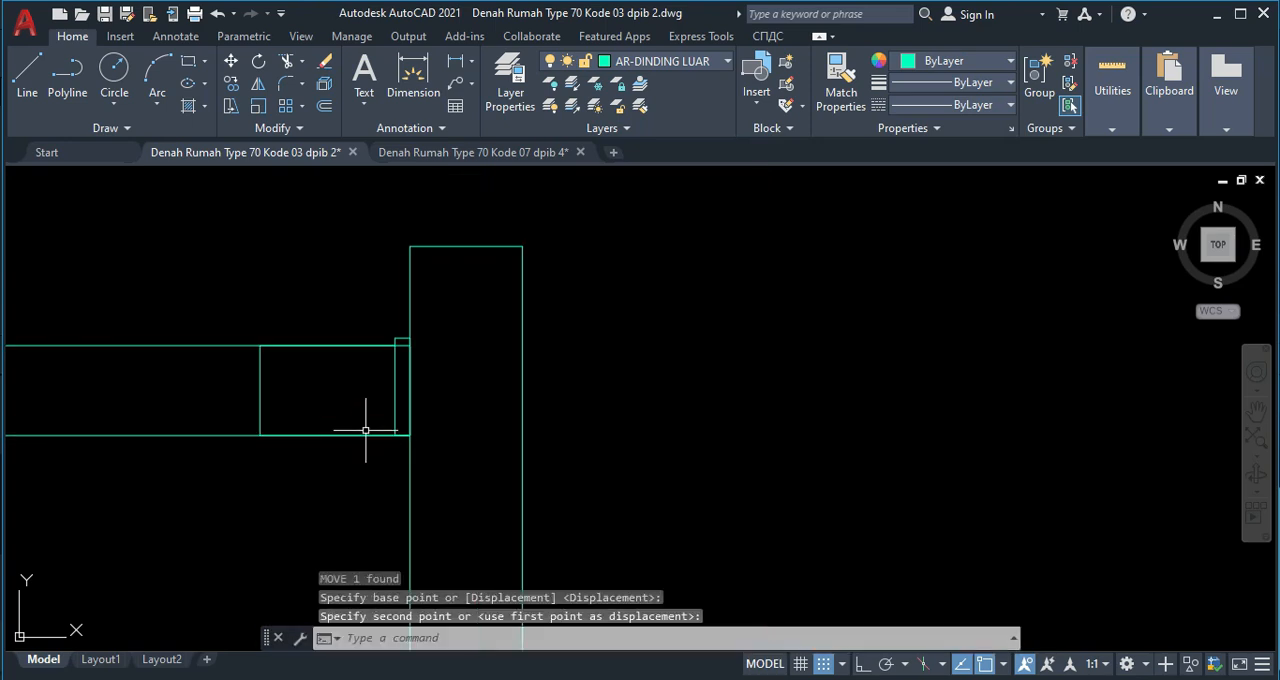
key(Escape)
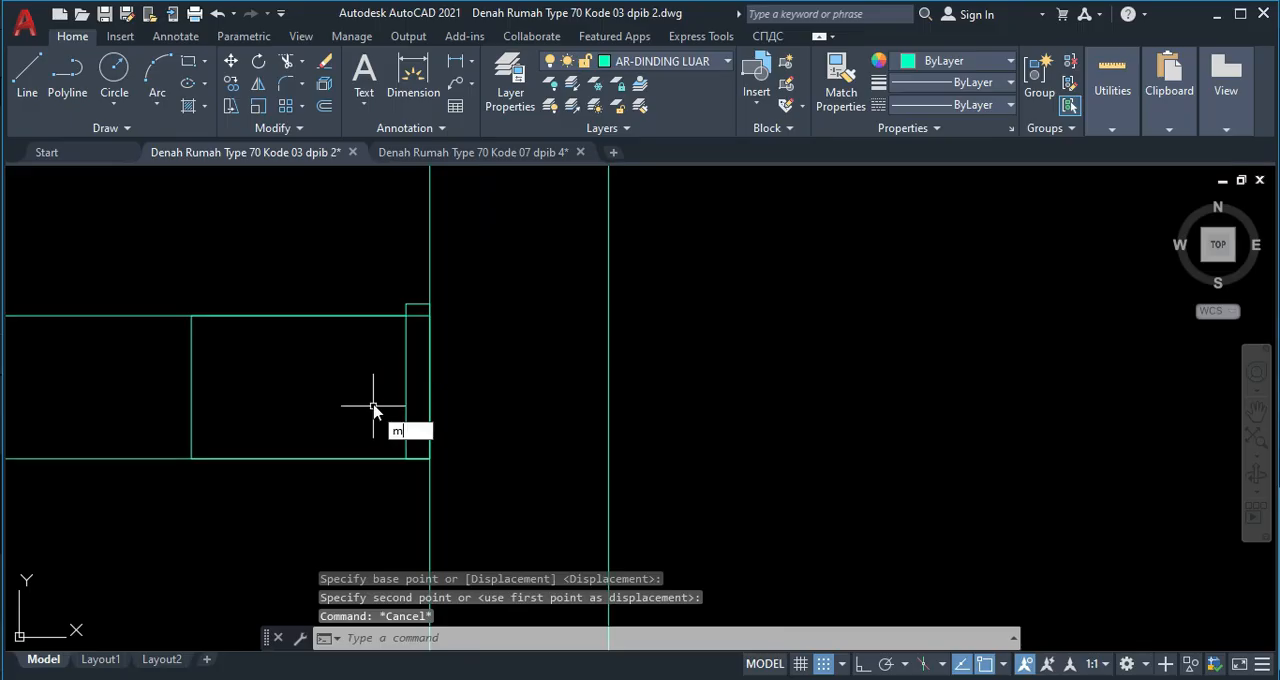
Use Measure to place the block "bubungan 2" along the lower ridge line every 200 units, without aligning it to the line.
text(me)
key(Return)
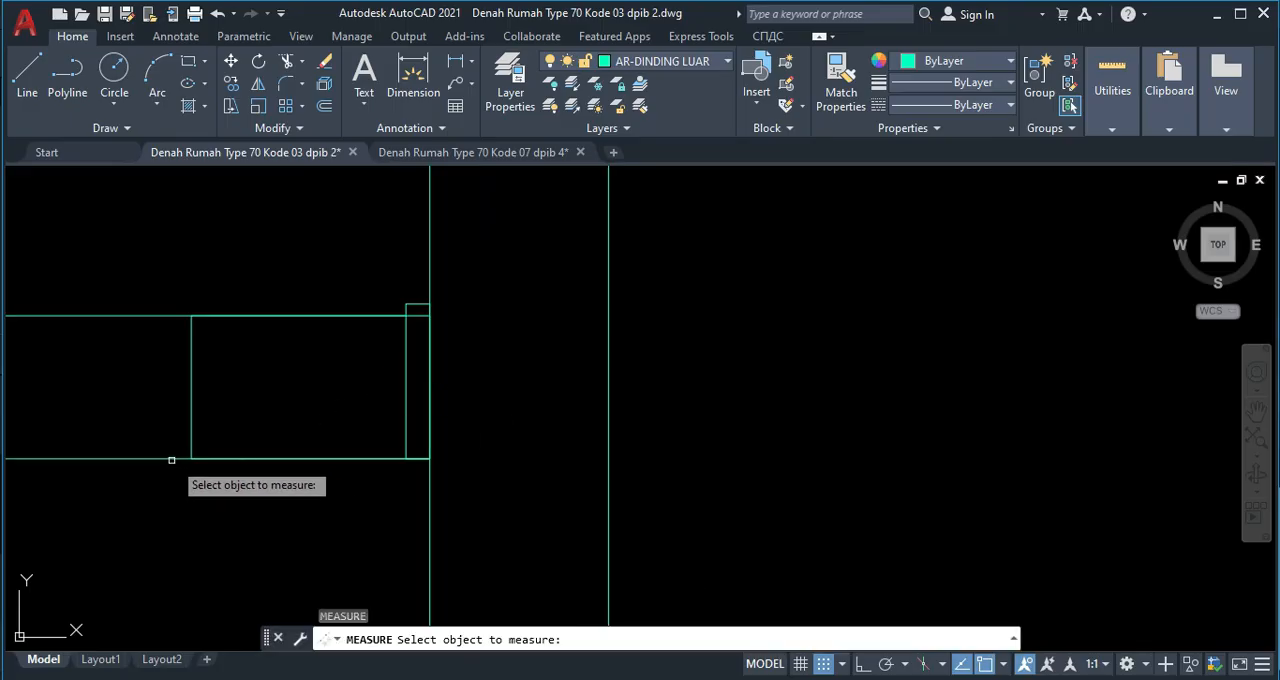
scroll(255, 345, down, 11)
middle_drag(151, 373, 290, 371)
scroll(288, 356, up, 2)
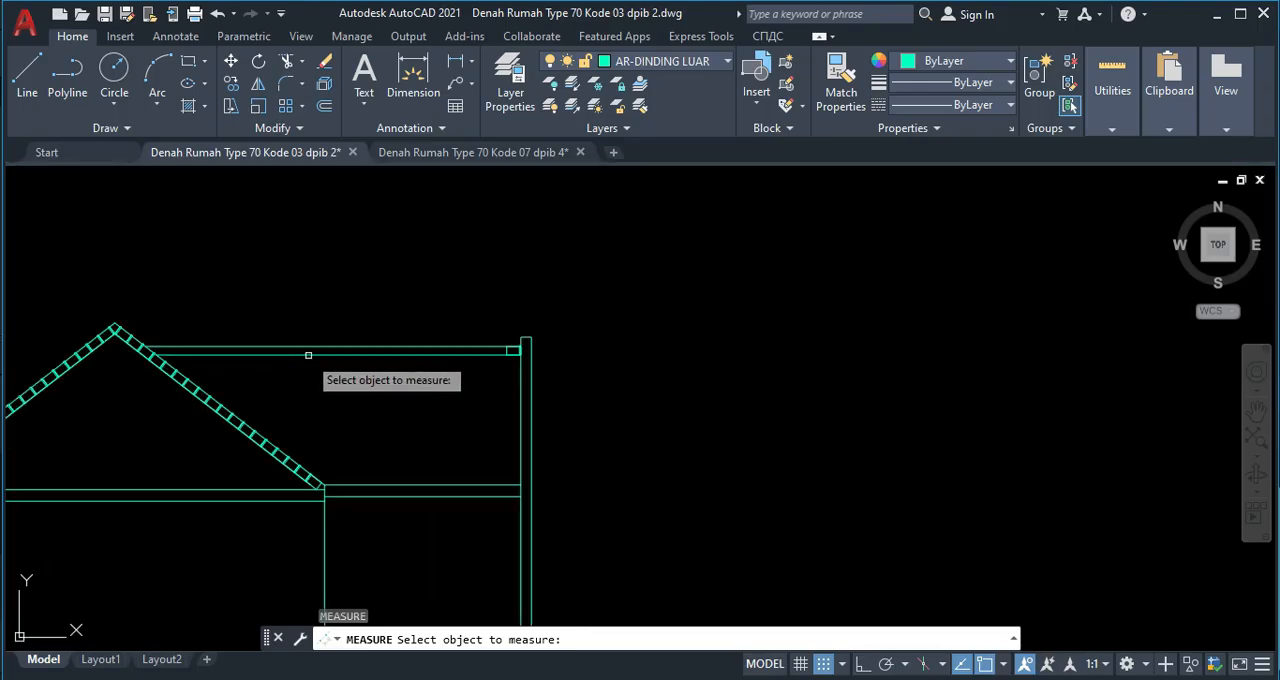
scroll(366, 360, up, 1)
scroll(457, 358, up, 1)
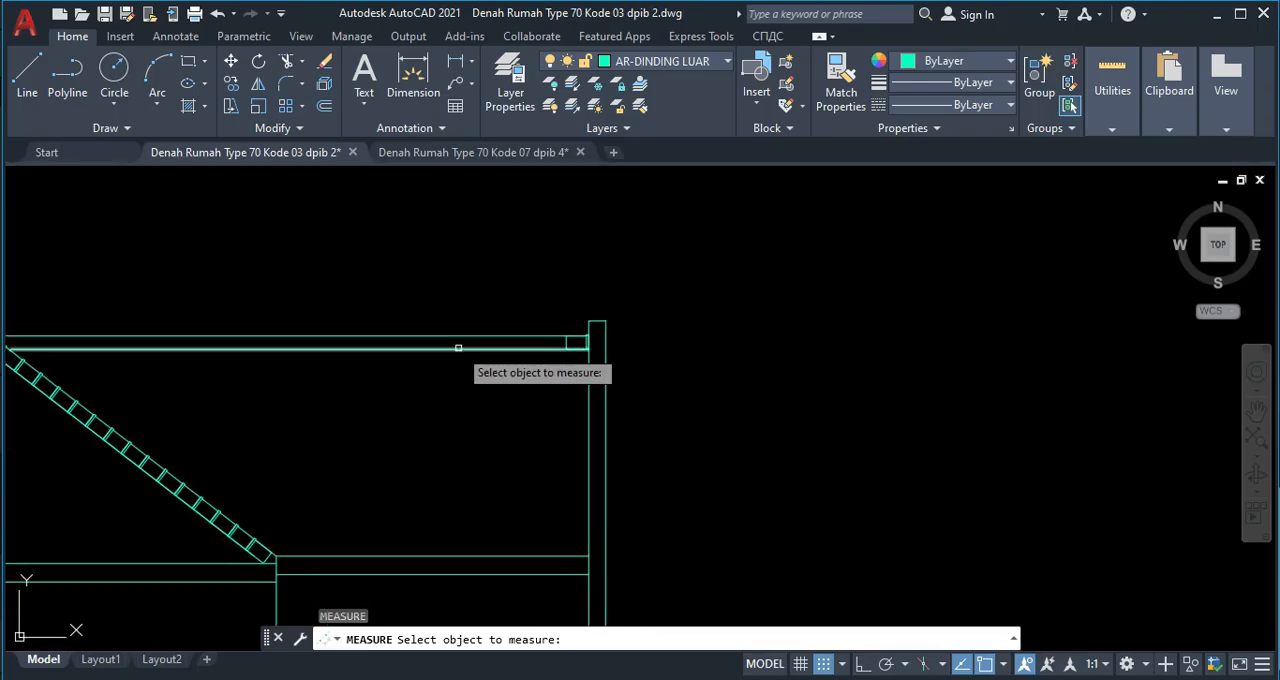
click(458, 348)
middle_drag(543, 371, 387, 368)
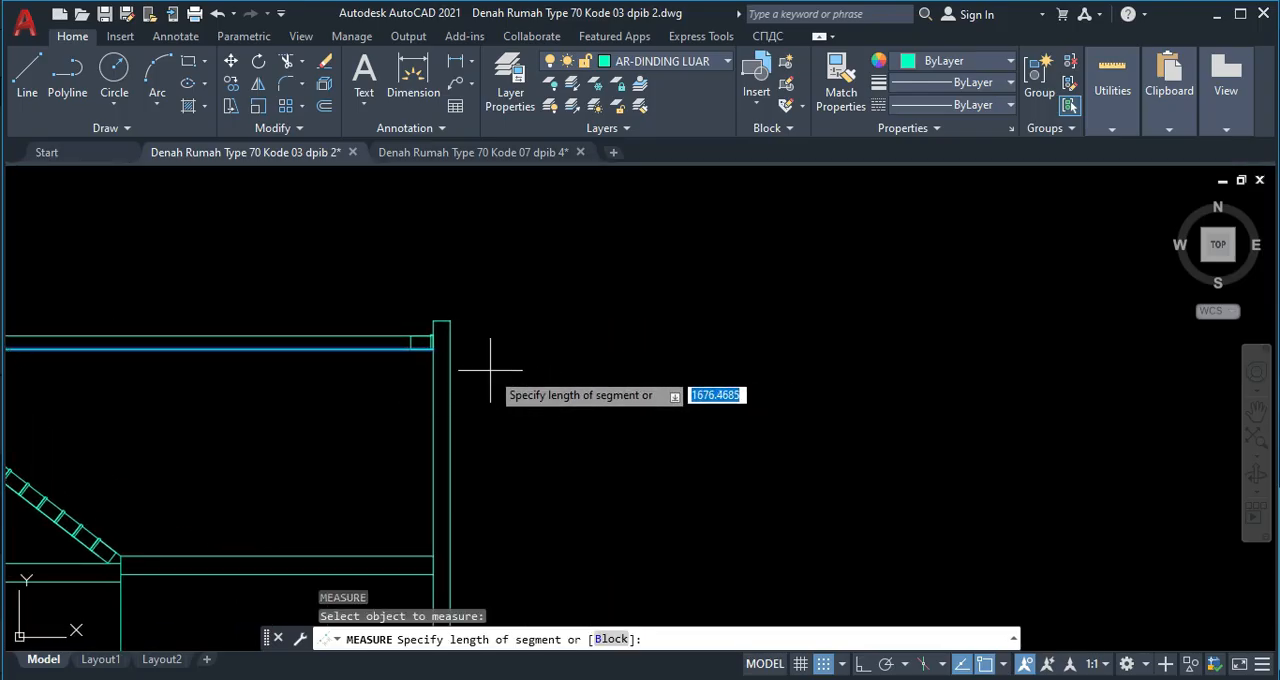
text(b)
key(Return)
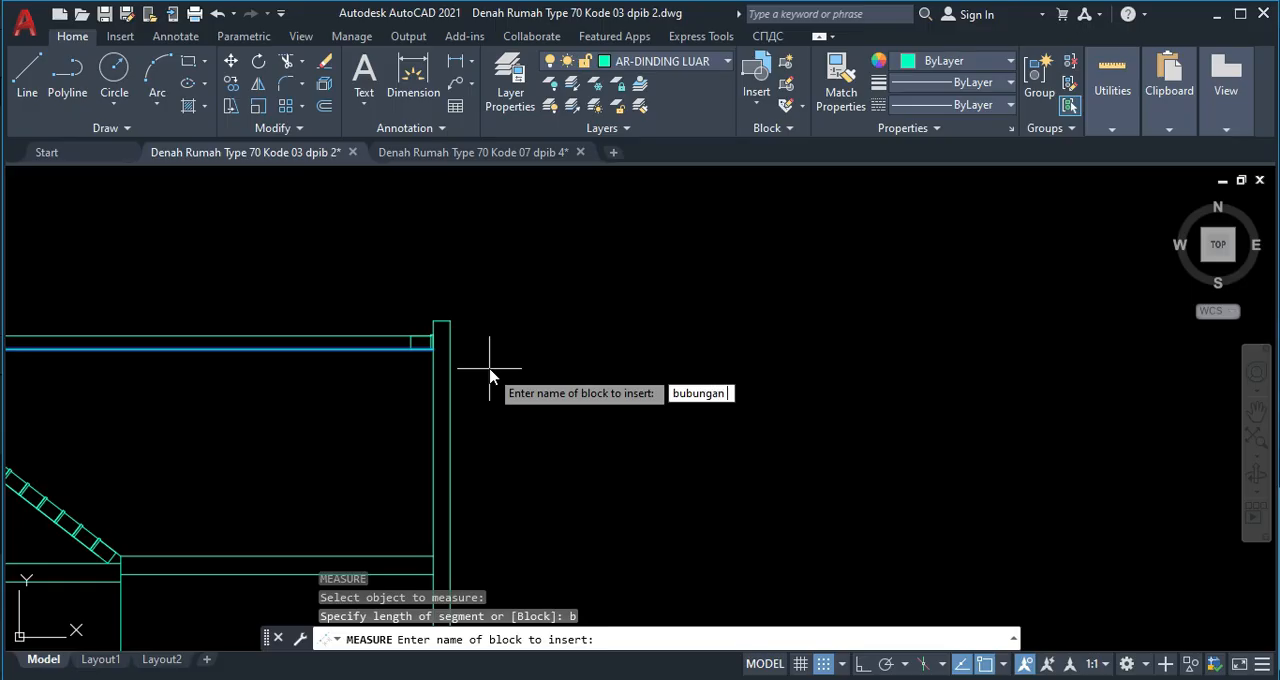
key(Return)
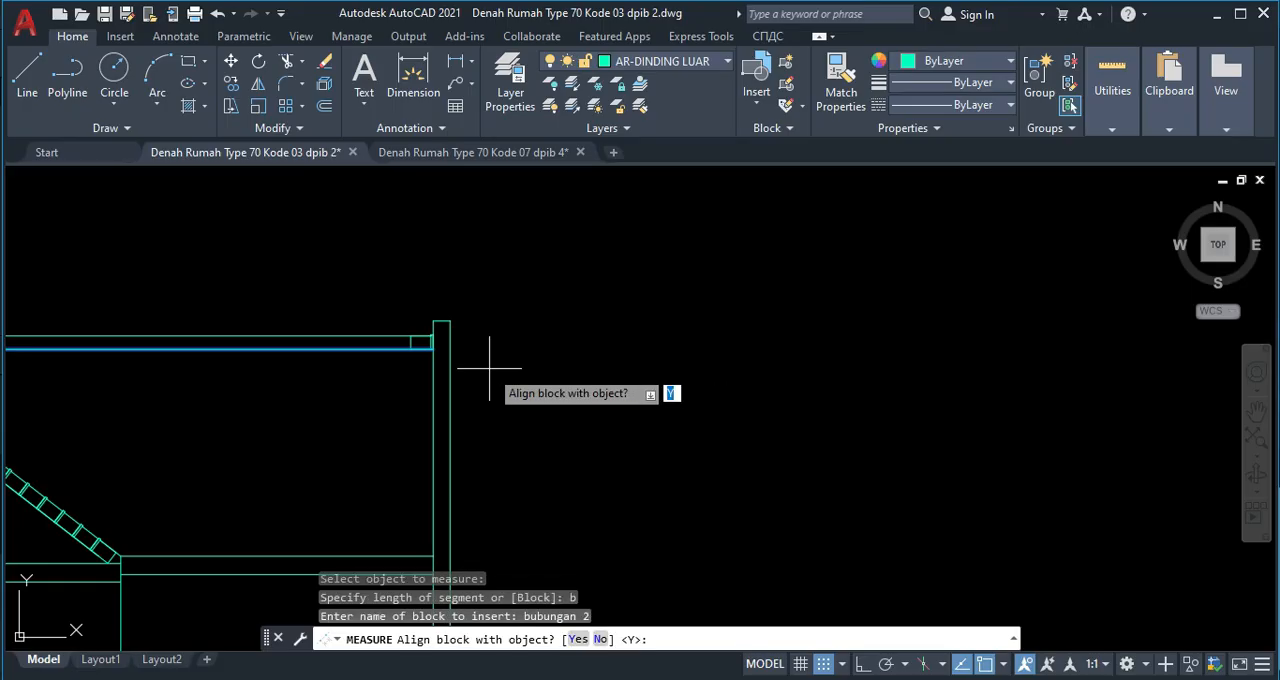
text(n)
key(Return)
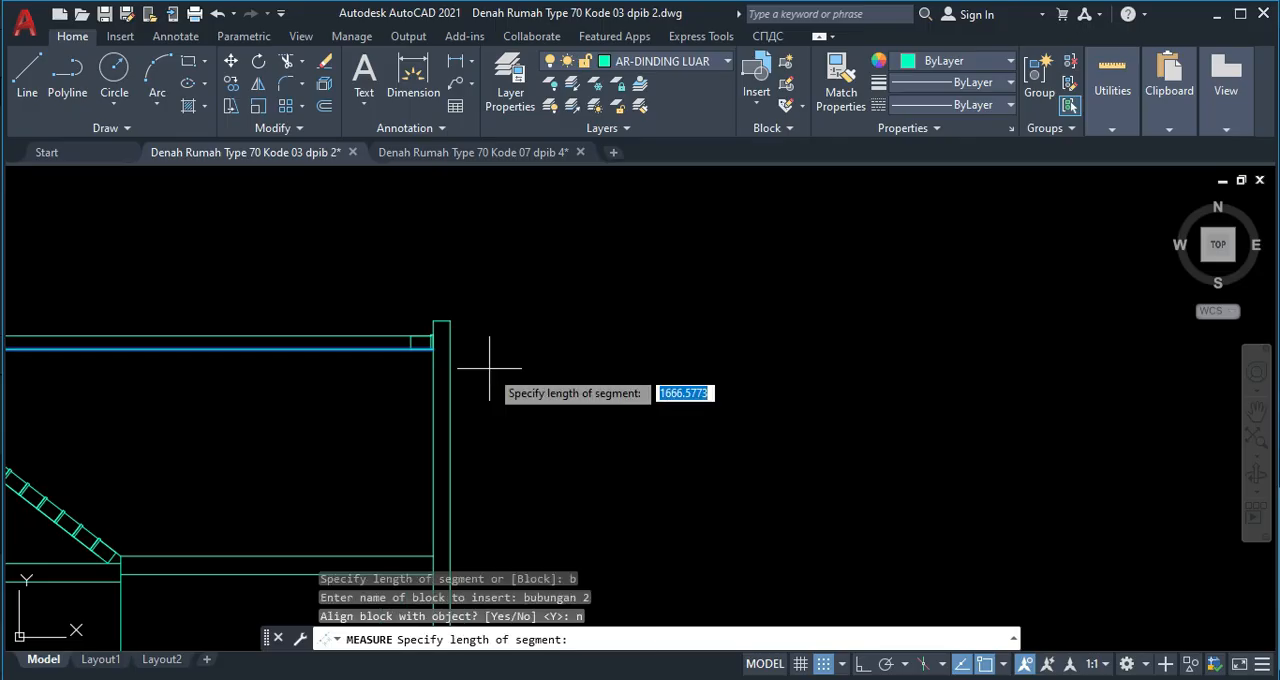
text(200)
key(Return)
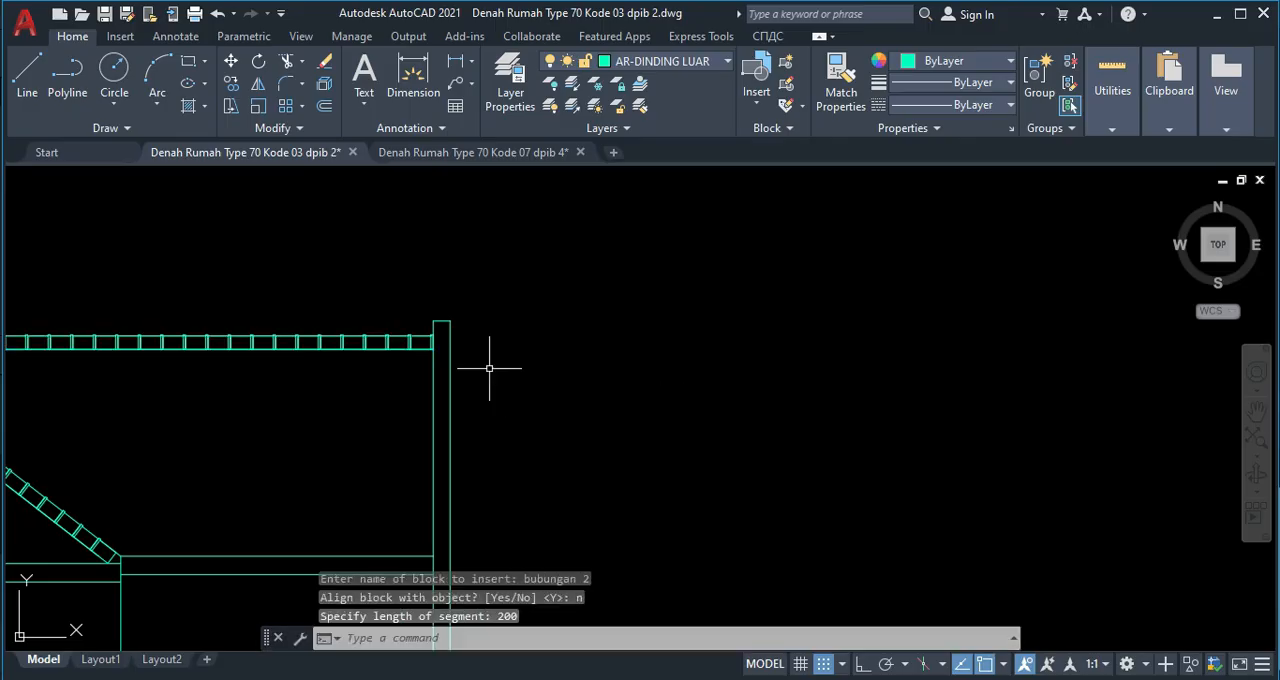
middle_drag(13, 324, 476, 292)
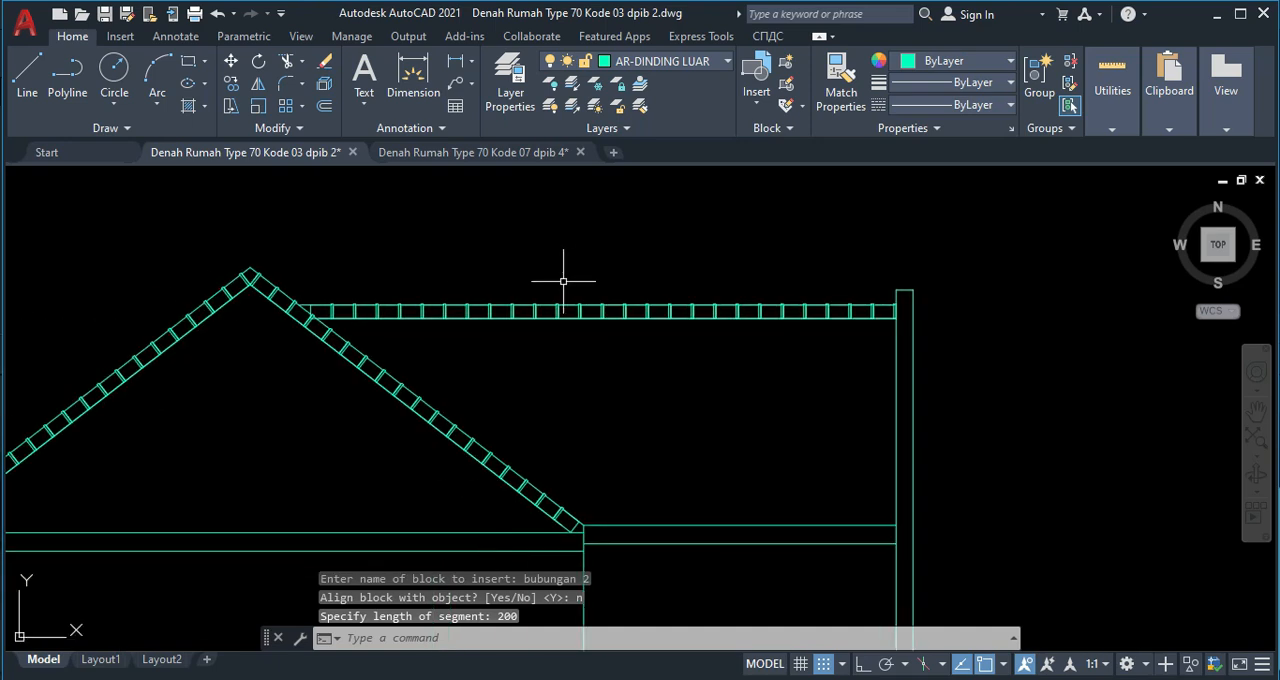
key(Escape)
Delete the upper ridge line running across the row of ridge tiles.
scroll(880, 271, up, 6)
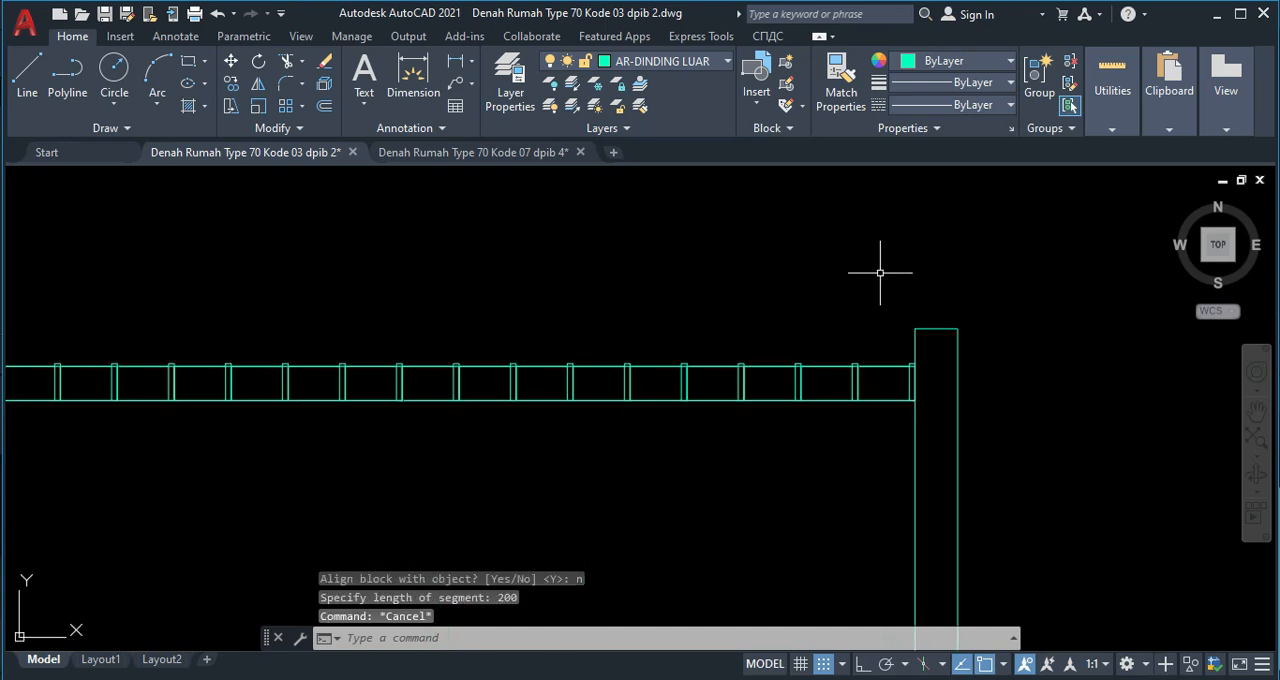
click(881, 348)
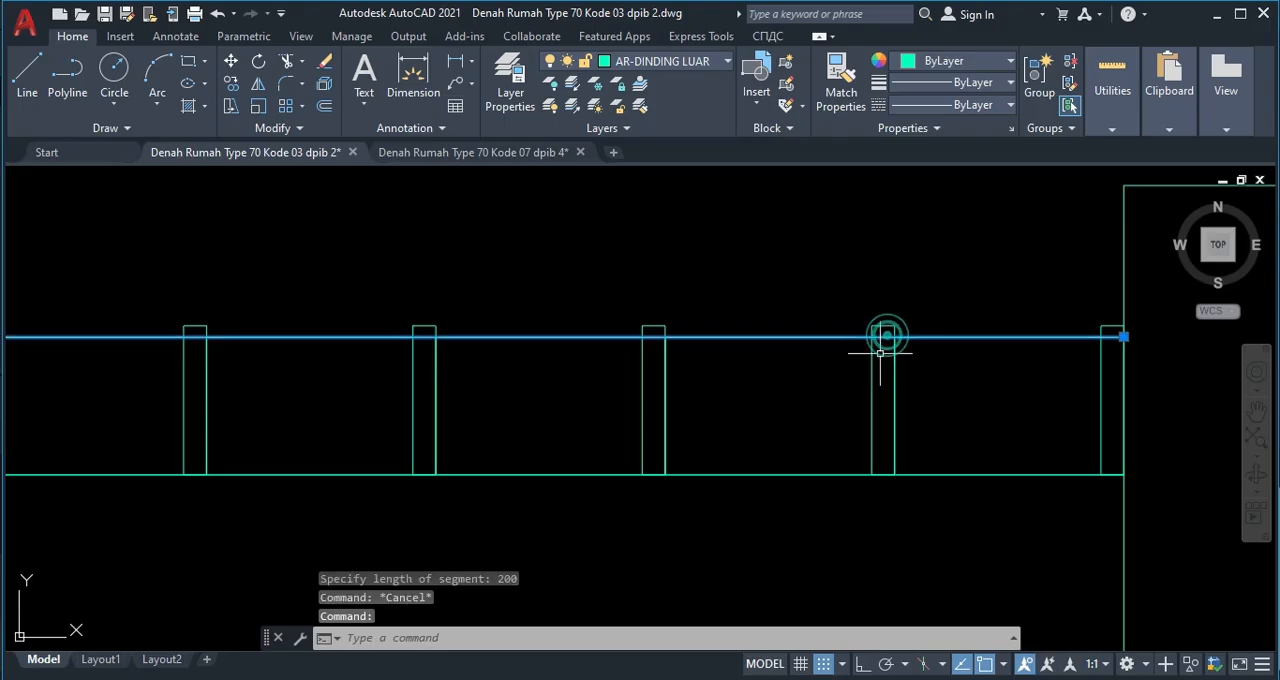
key(Delete)
Delete the two sloping lines along the inner edges of the gable's tile bands.
scroll(828, 348, down, 8)
middle_drag(603, 423, 726, 317)
scroll(726, 317, down, 6)
mouse_move(590, 380)
middle_down()
mouse_move(582, 387)
mouse_move(632, 388)
middle_up()
scroll(615, 370, up, 4)
middle_drag(585, 339, 578, 358)
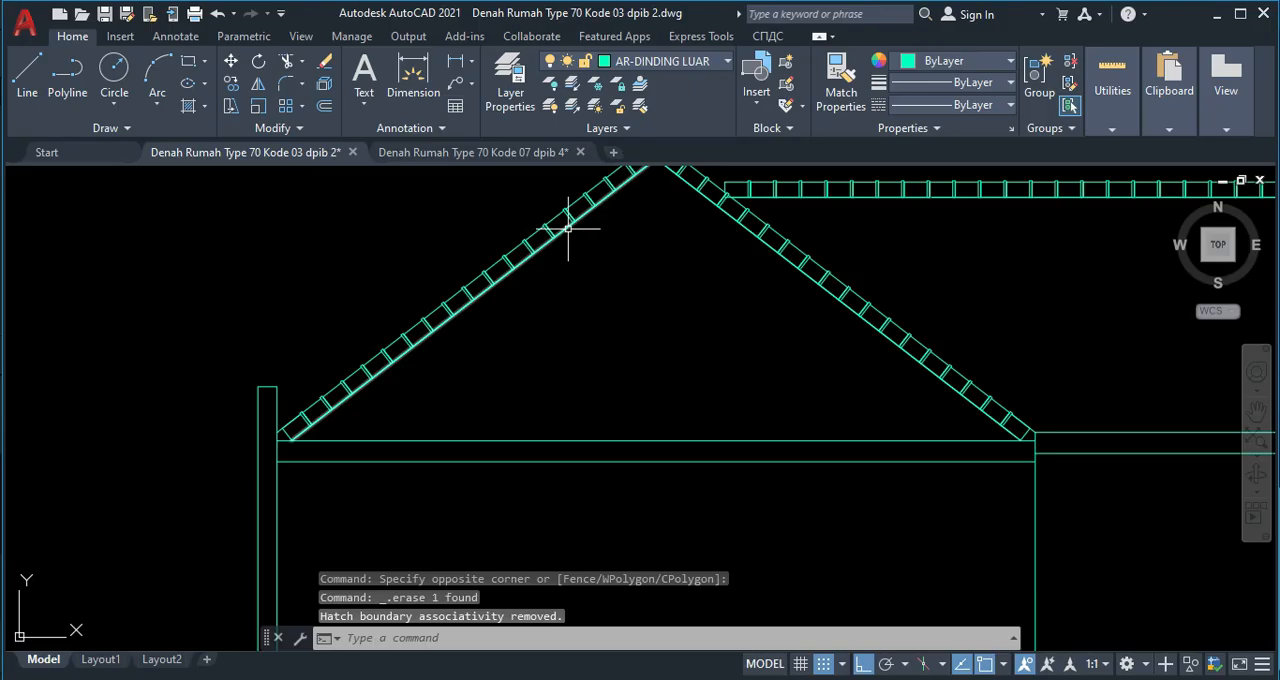
click(568, 228)
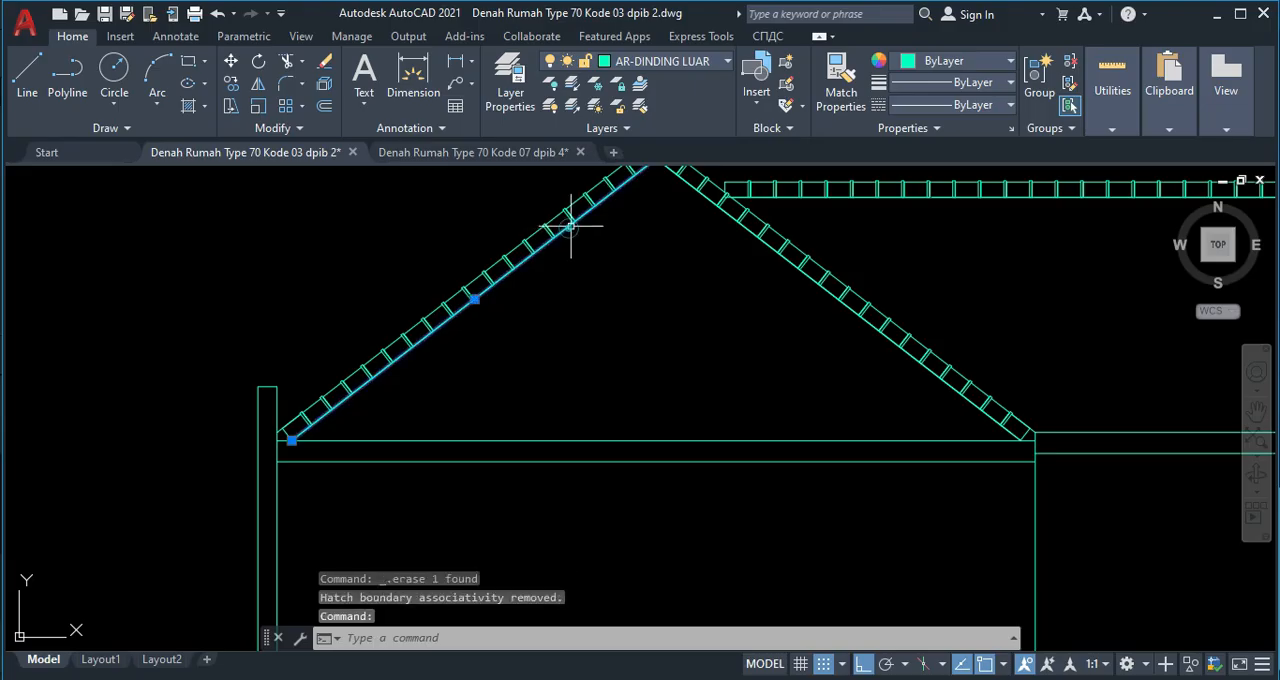
click(720, 204)
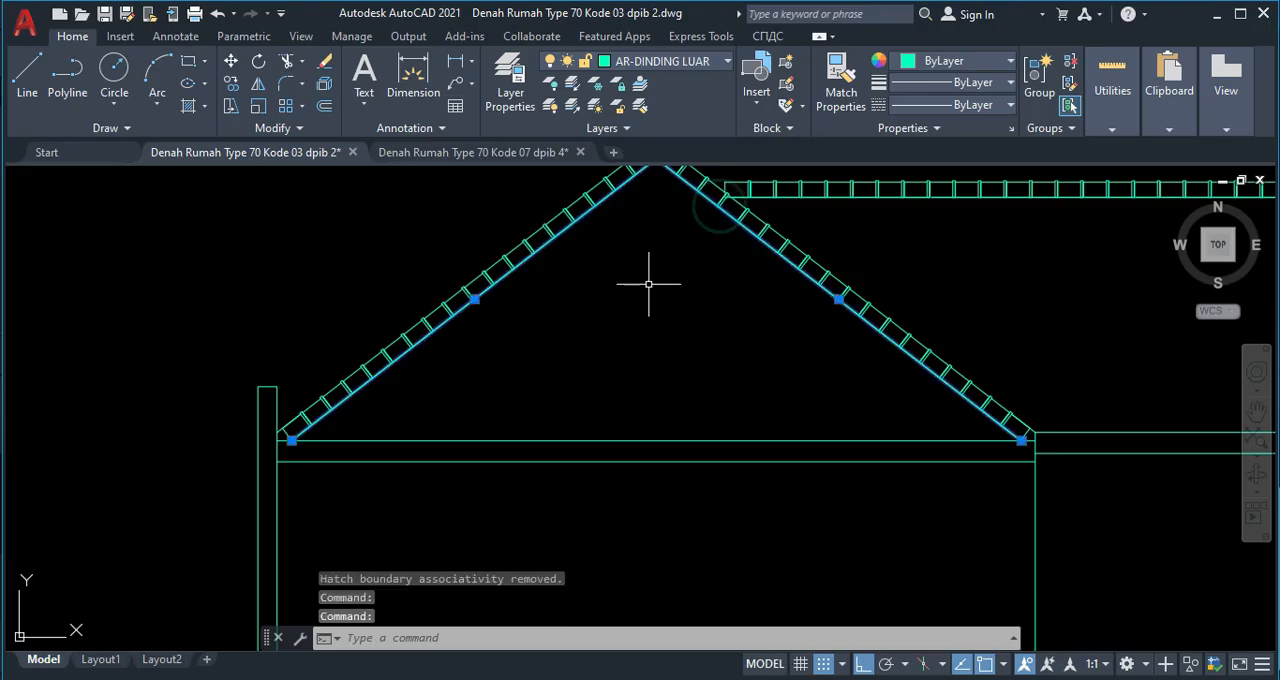
key(Delete)
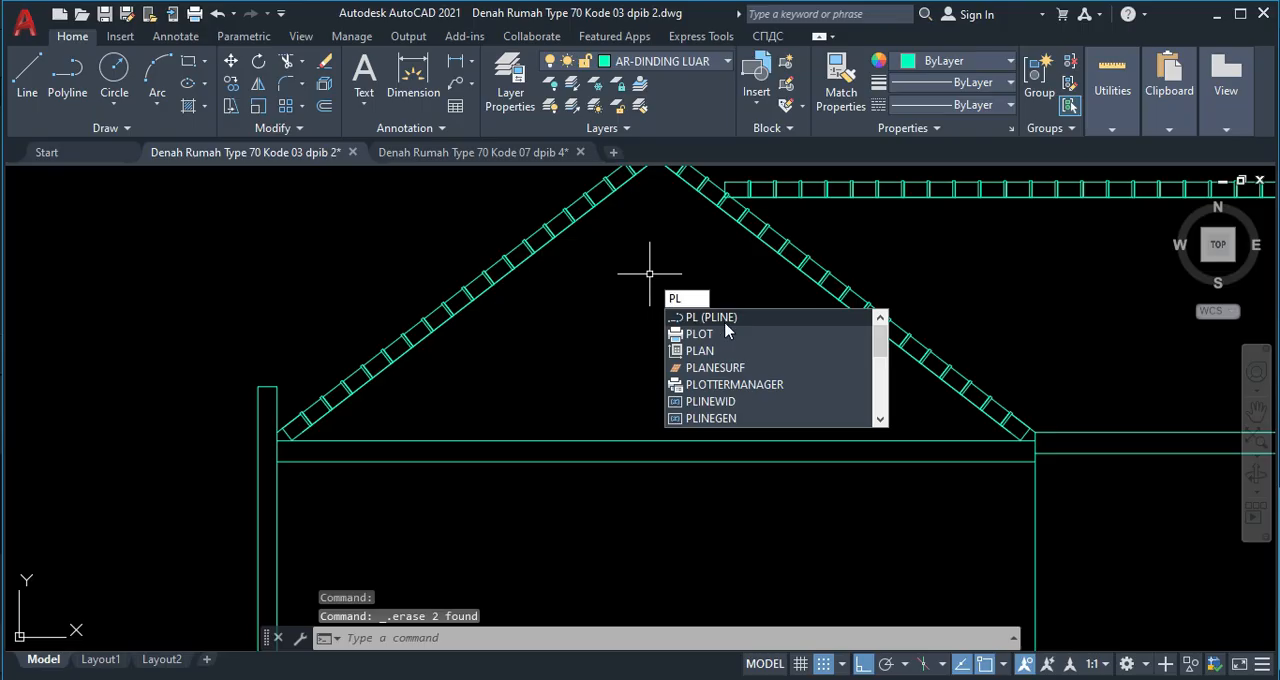
Start a polyline at the gable's inner apex and draw it down to the left foot on the beam's upper line.
key(Return)
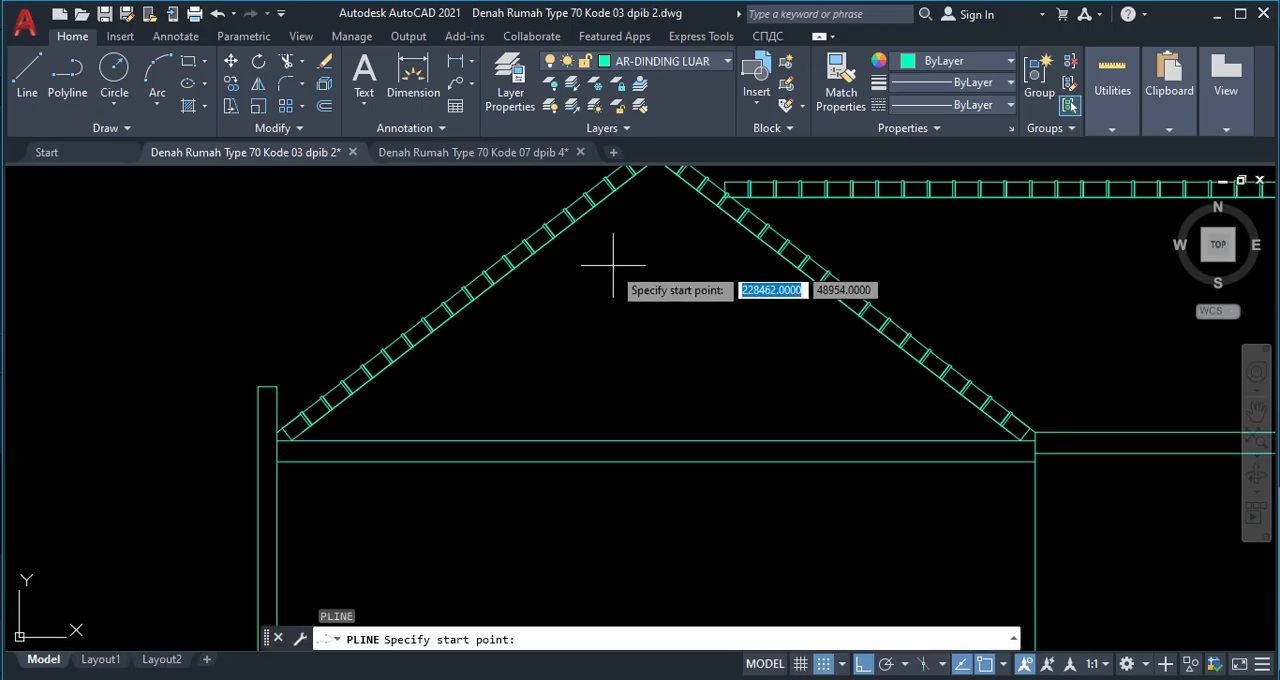
middle_drag(609, 266, 651, 346)
scroll(663, 251, up, 3)
scroll(665, 235, up, 4)
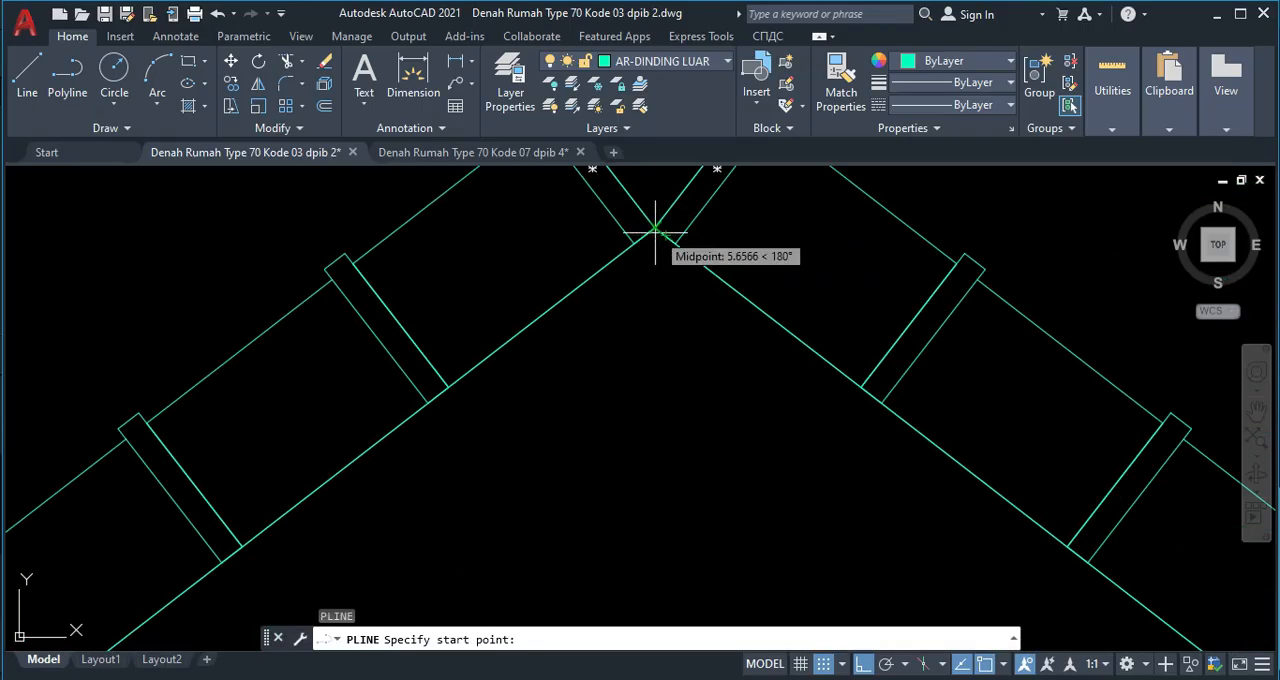
click(654, 229)
scroll(332, 486, down, 2)
scroll(298, 560, down, 5)
drag(286, 588, 526, 333)
scroll(471, 411, down, 6)
middle_drag(360, 482, 499, 322)
scroll(501, 322, up, 9)
scroll(500, 315, down, 5)
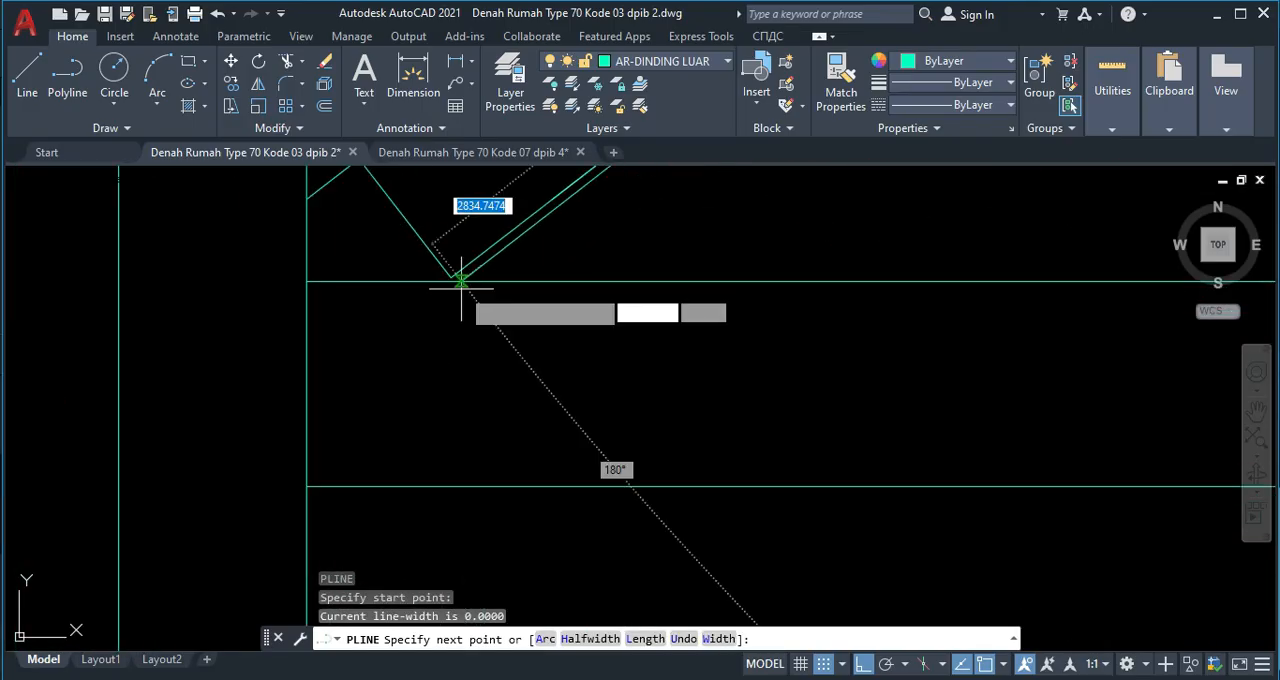
scroll(442, 293, up, 5)
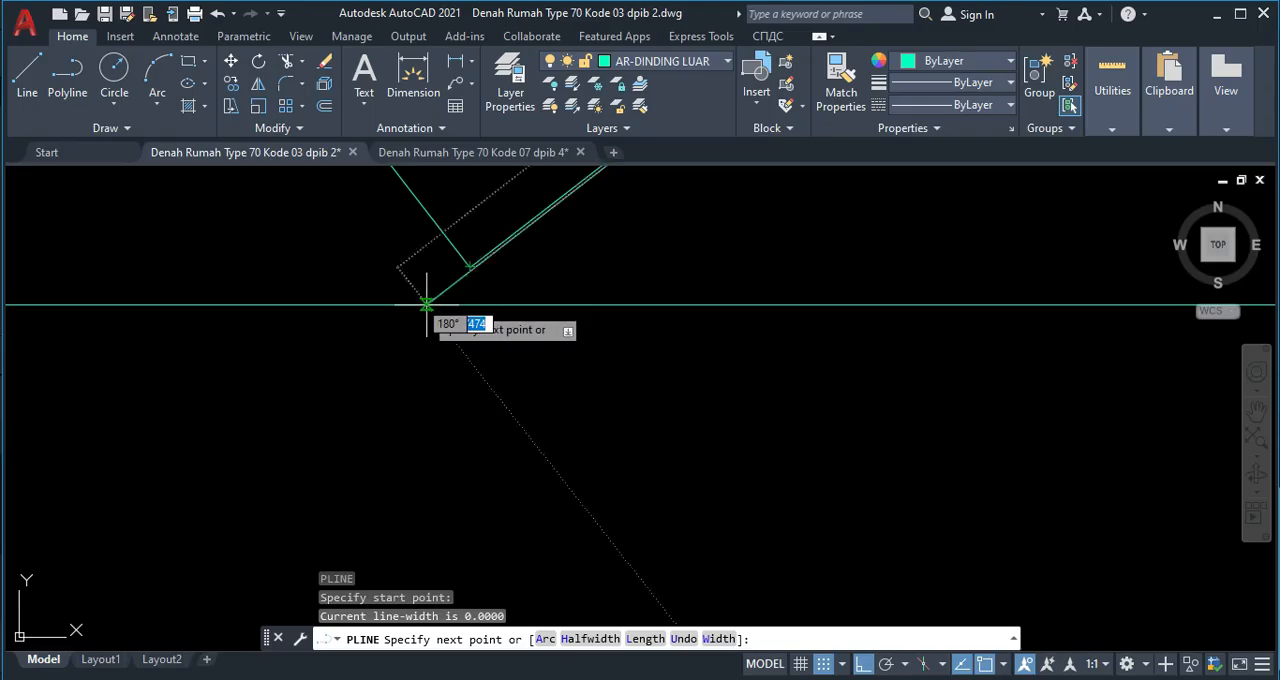
click(427, 304)
Continue the polyline along the beam's upper line to the right foot, return it to the gable's inner apex and finish it.
scroll(770, 334, down, 7)
middle_drag(974, 341, 414, 336)
scroll(358, 370, down, 5)
middle_drag(826, 371, 775, 370)
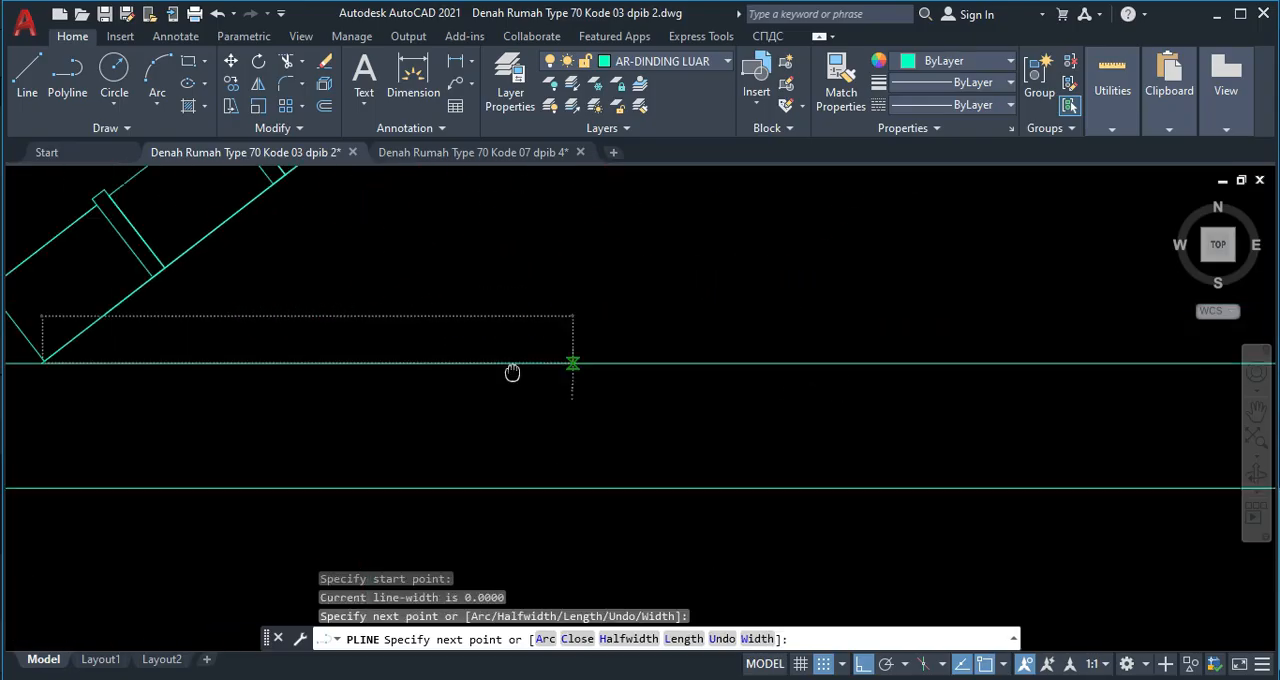
scroll(300, 366, down, 5)
scroll(480, 443, up, 7)
scroll(366, 399, up, 5)
scroll(364, 350, up, 3)
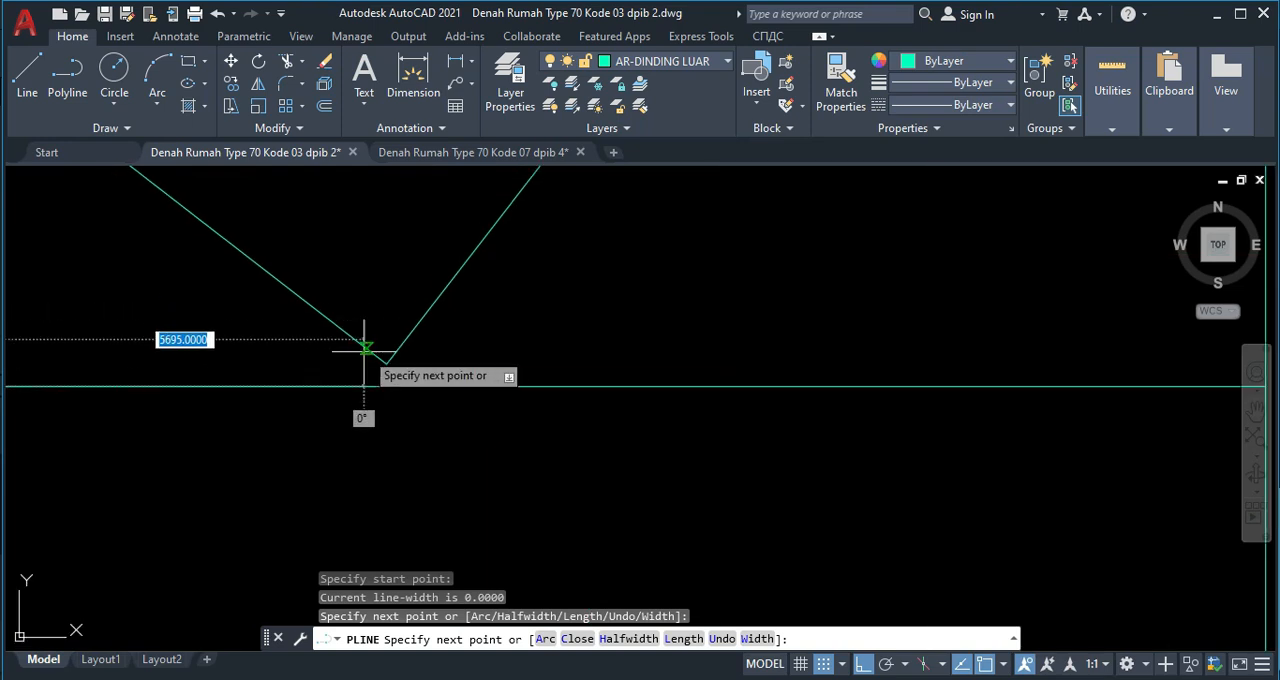
click(413, 386)
middle_drag(322, 355, 597, 480)
scroll(597, 480, down, 8)
middle_drag(313, 296, 842, 447)
middle_drag(464, 282, 602, 553)
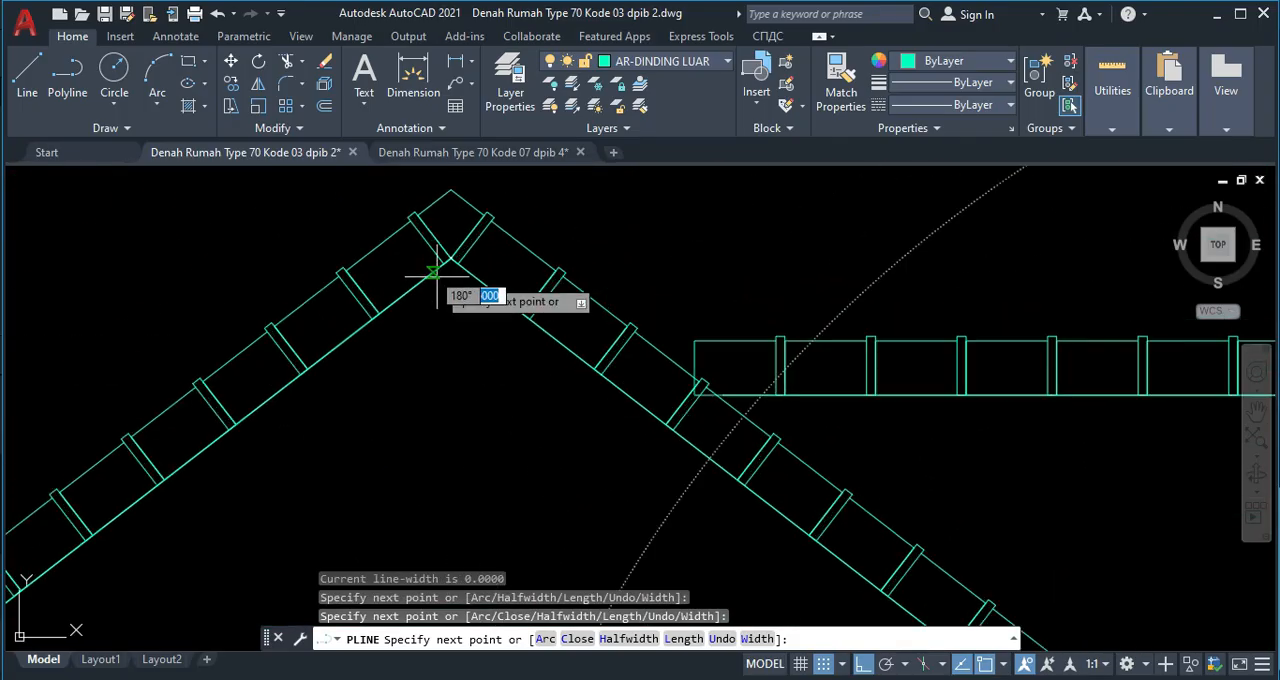
scroll(435, 275, up, 3)
click(447, 266)
scroll(447, 266, down, 3)
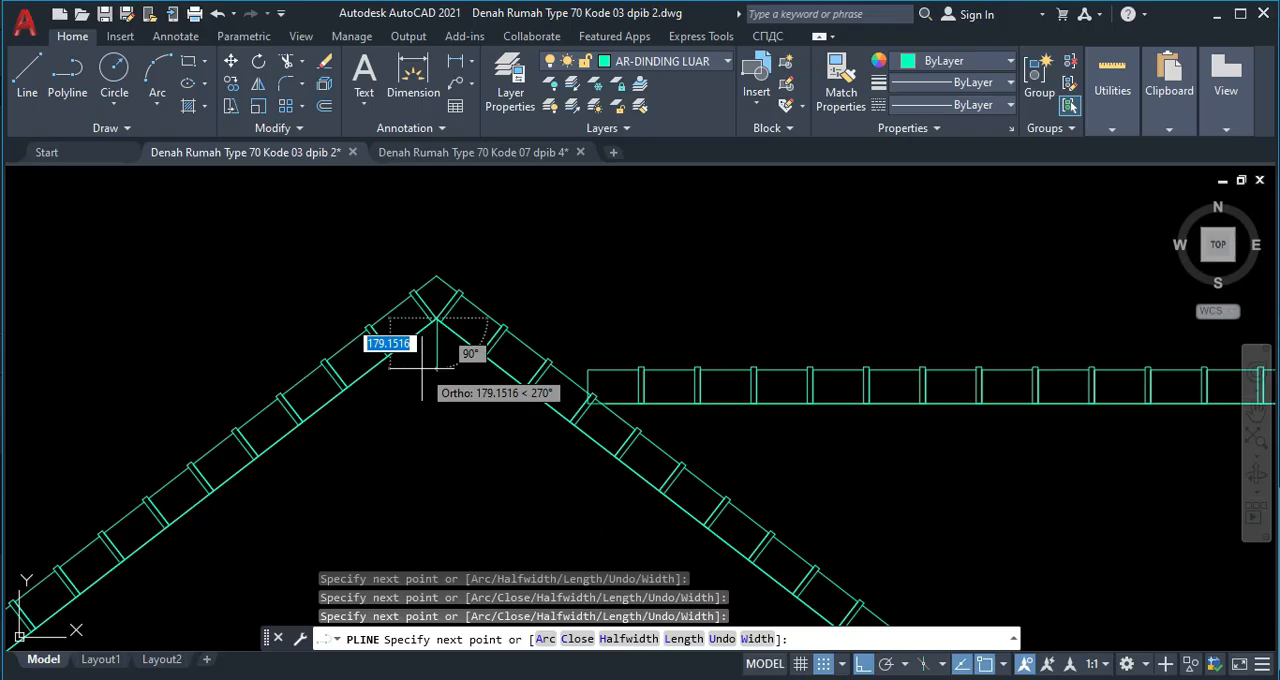
key(Escape)
Hatch the gable triangle and the right roof with AR-RSHKE at scale 15, and delete the triangular outline polyline.
scroll(422, 368, down, 3)
middle_drag(500, 409, 491, 337)
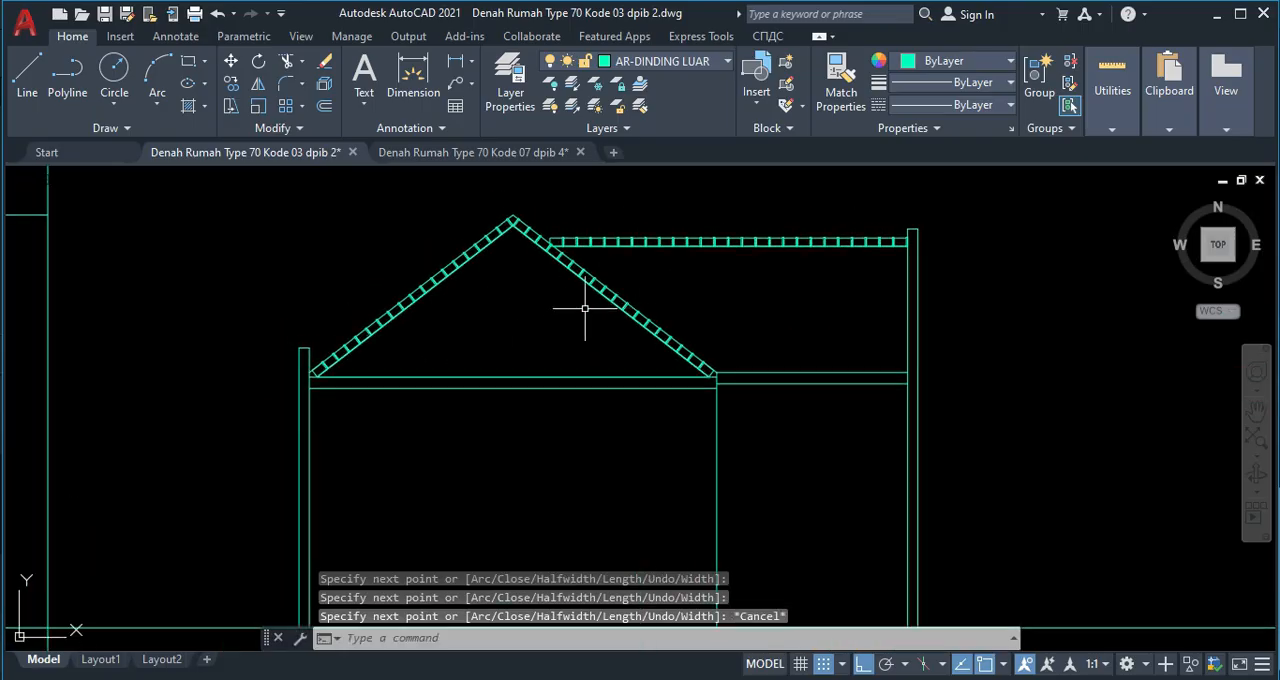
scroll(543, 251, up, 4)
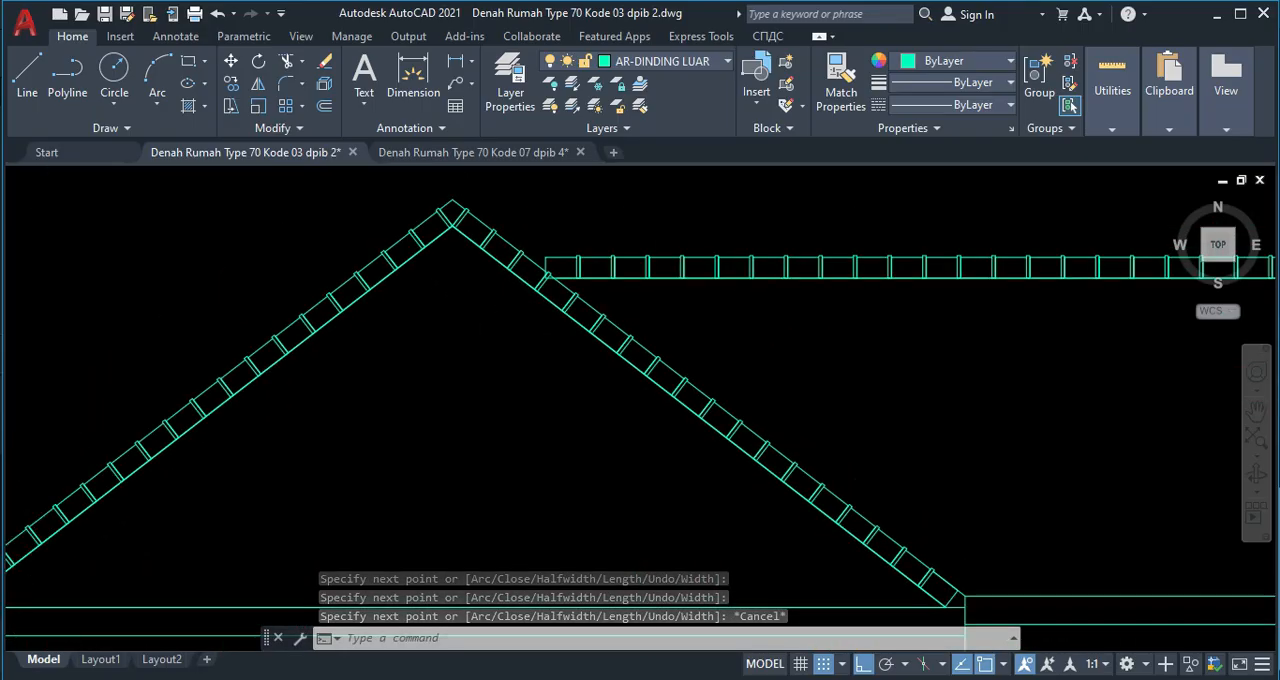
scroll(509, 343, down, 2)
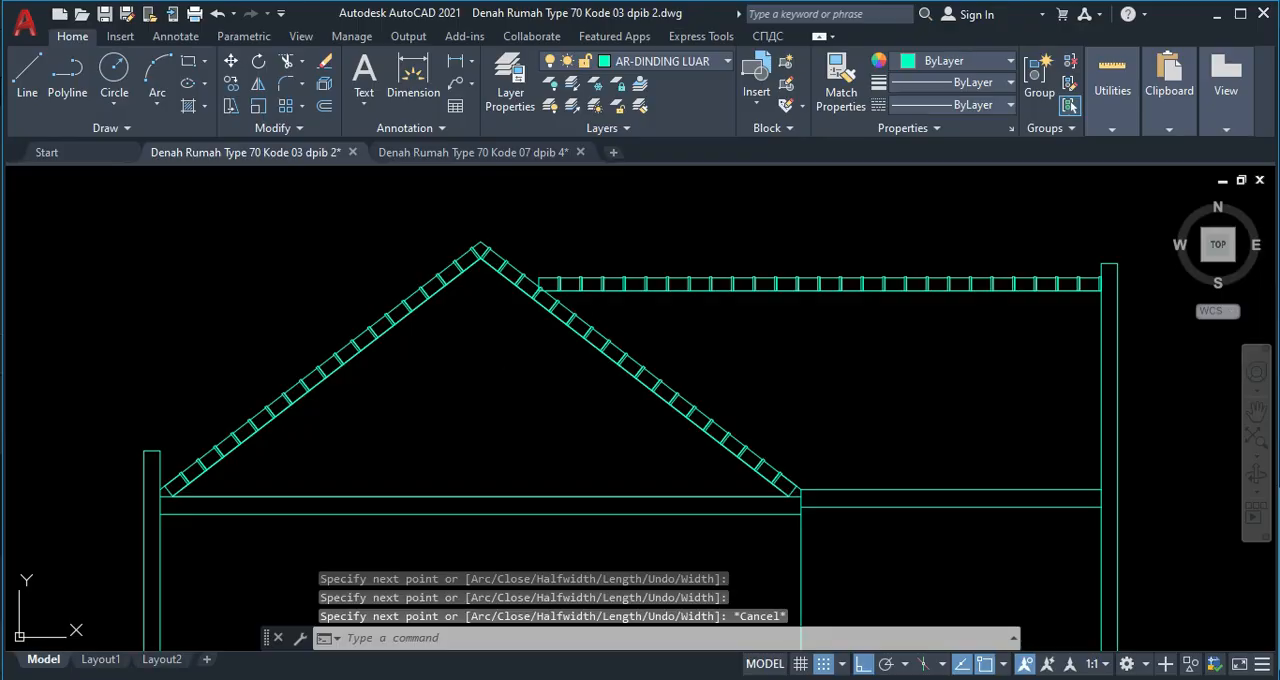
text(h)
key(Return)
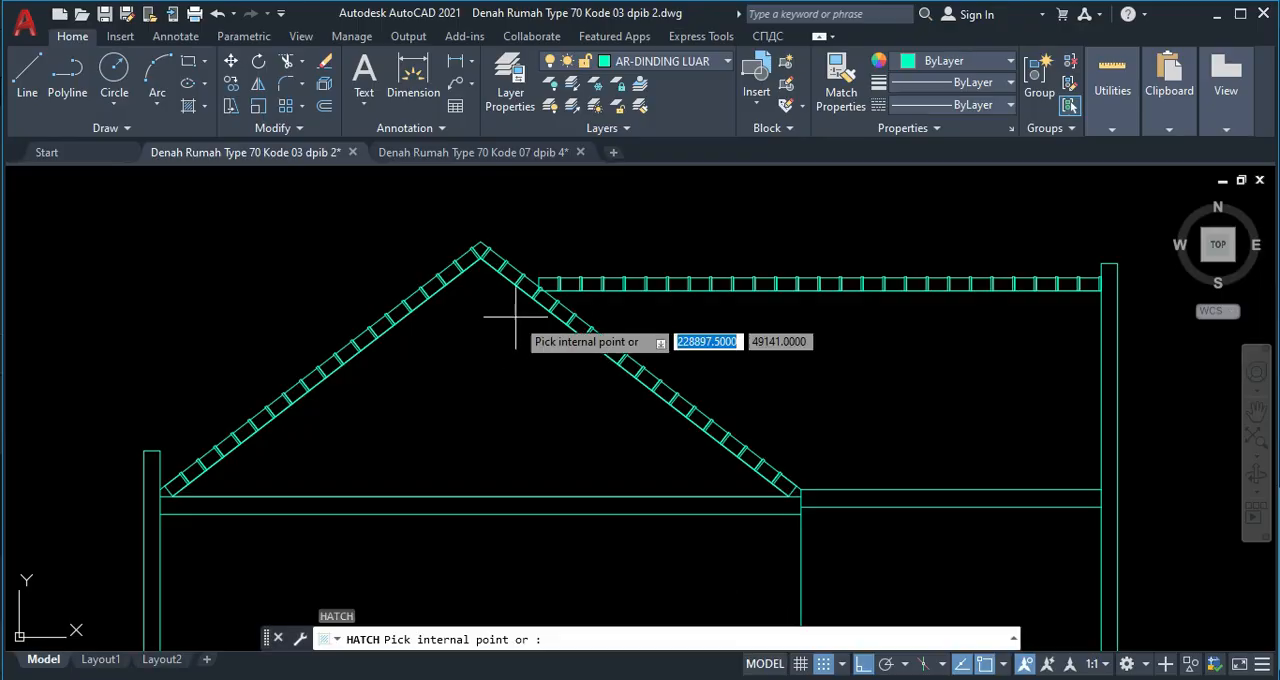
click(500, 345)
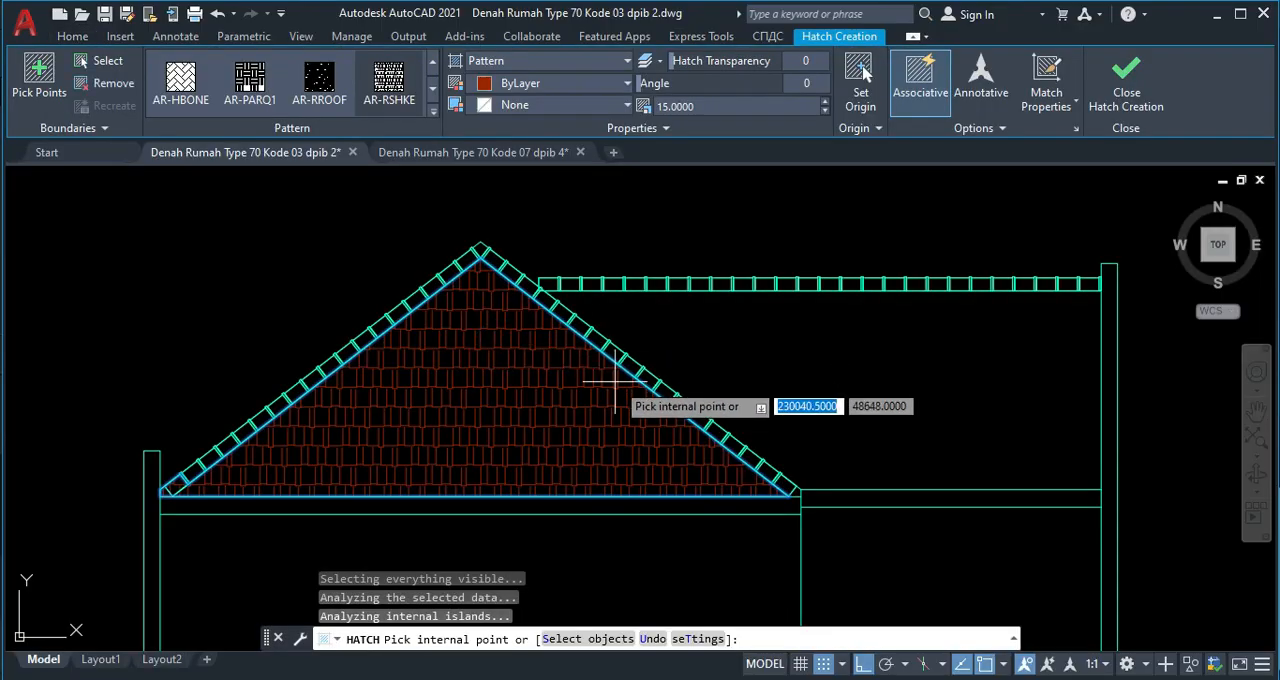
middle_drag(786, 354, 690, 340)
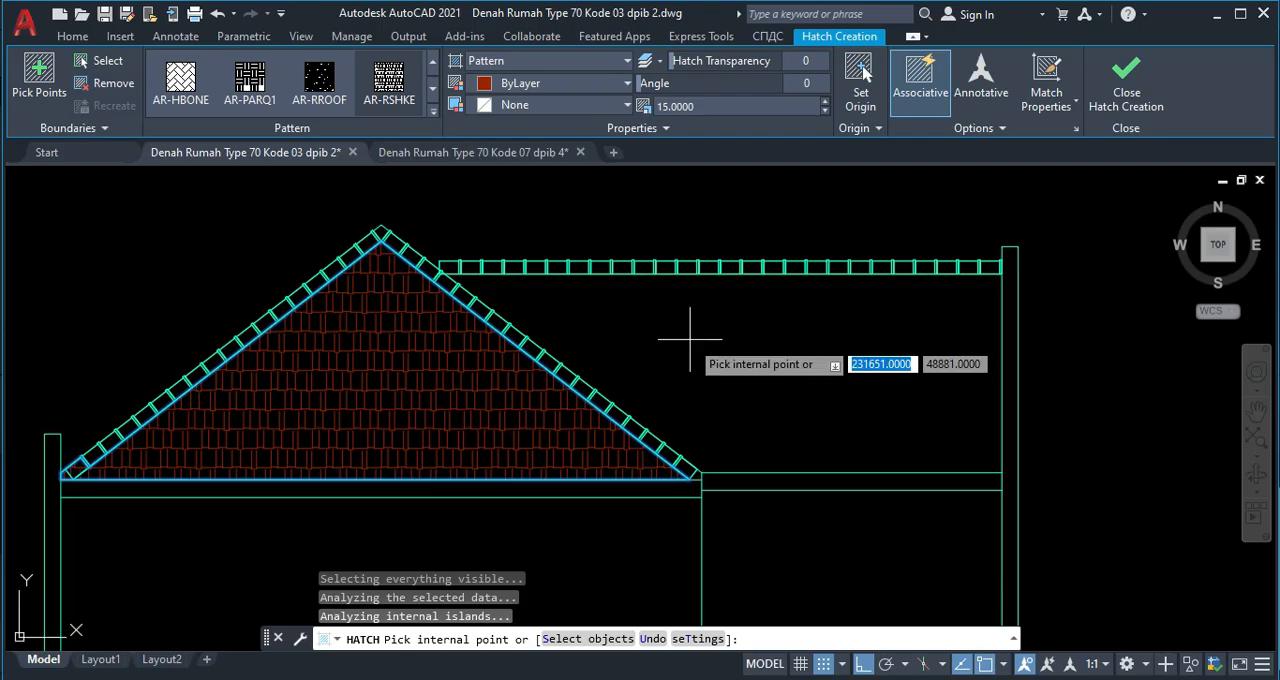
click(770, 312)
key(Escape)
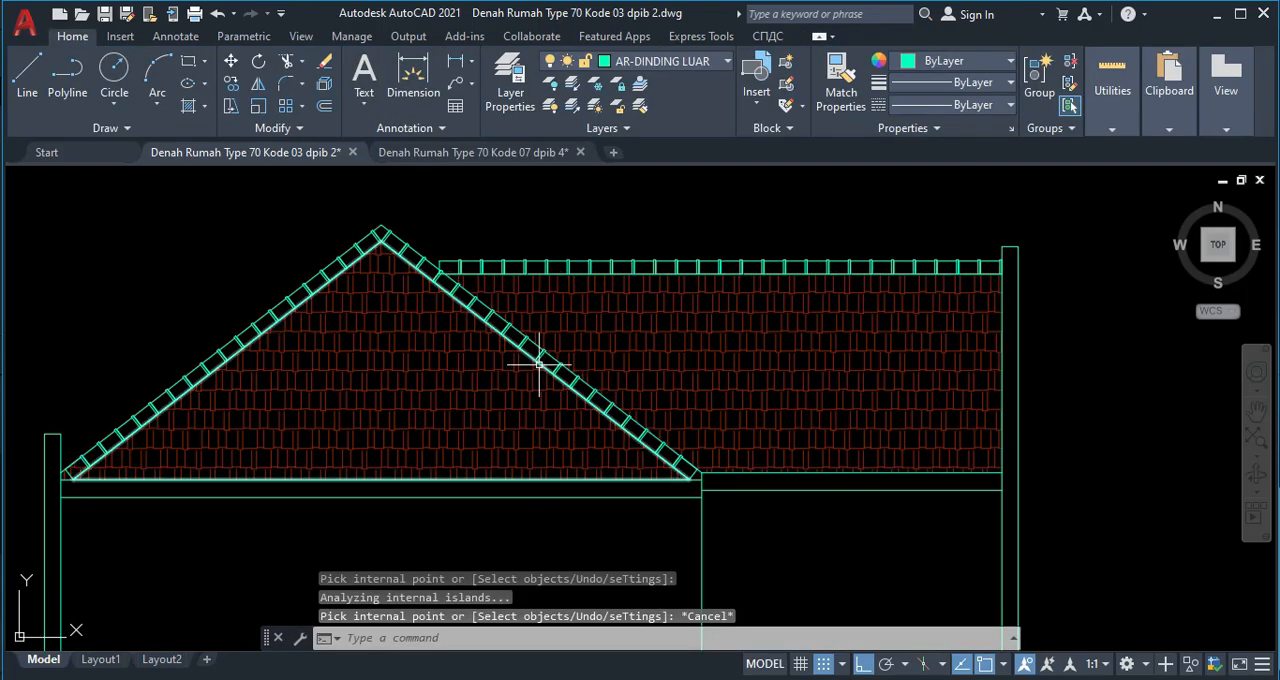
click(541, 364)
key(Delete)
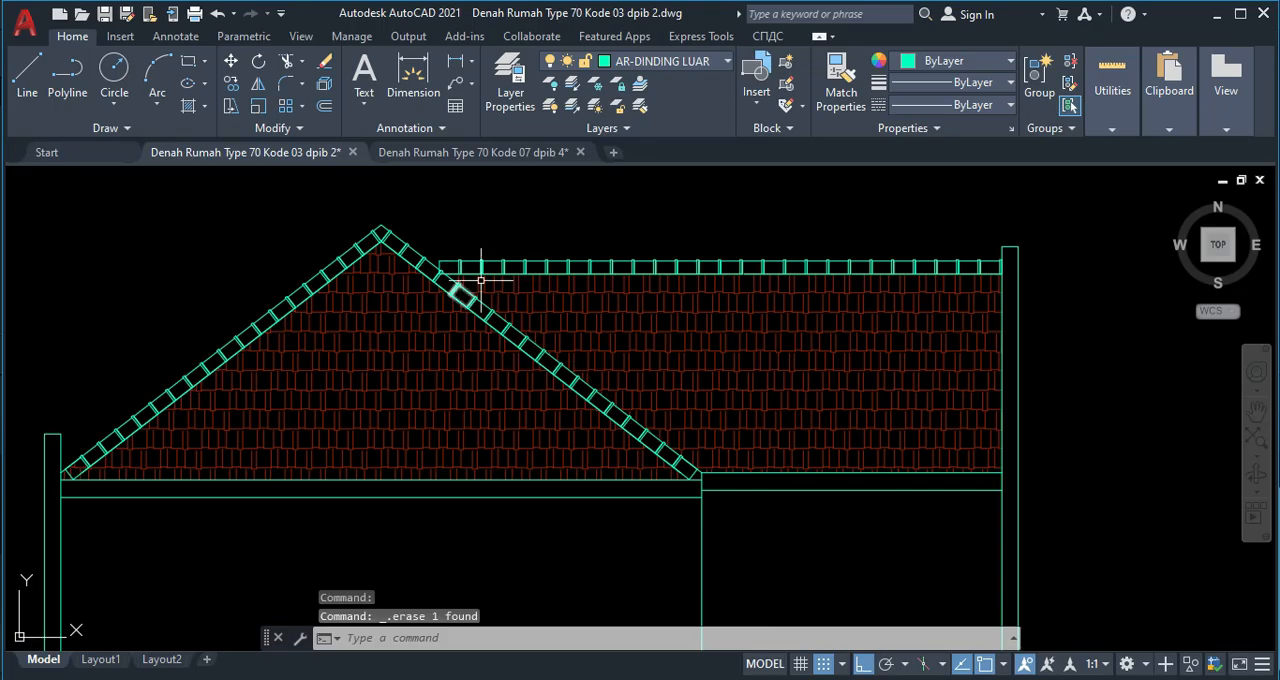
Draw a horizontal line from the ridge tile row's upper left corner to the gable's sloping edge, about 108 units long.
scroll(465, 238, up, 4)
text(l)
key(Return)
scroll(420, 270, up, 2)
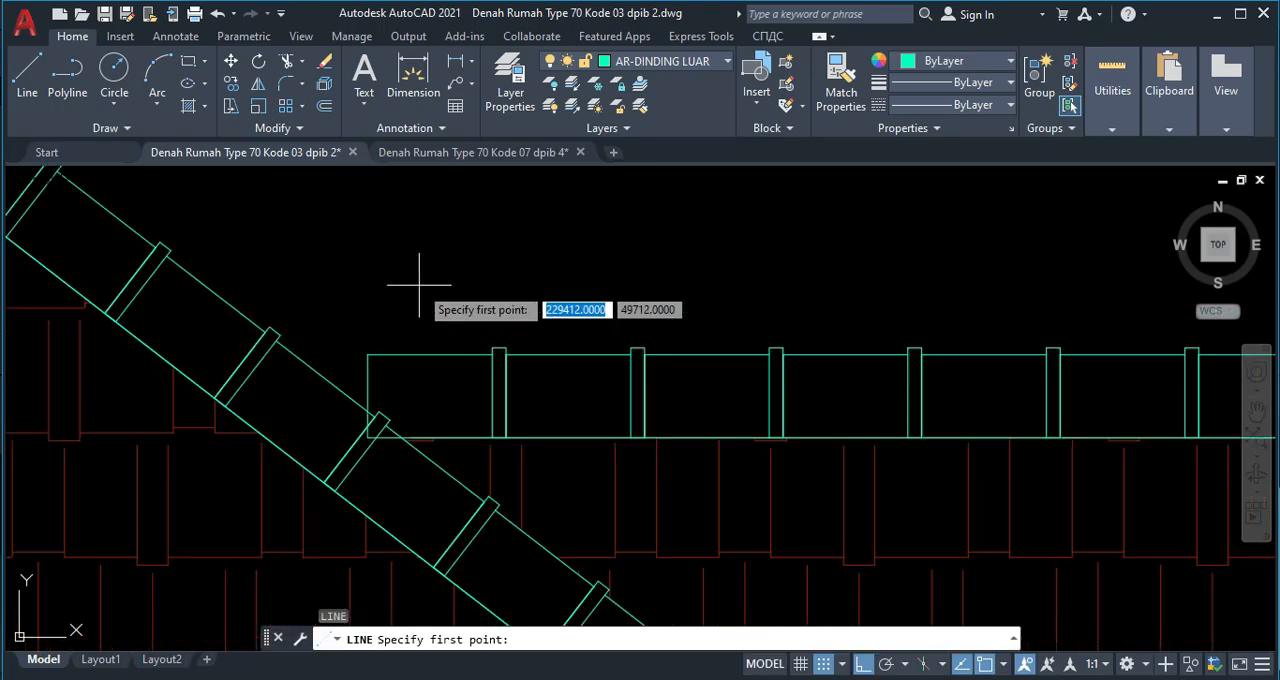
scroll(370, 360, up, 3)
click(367, 354)
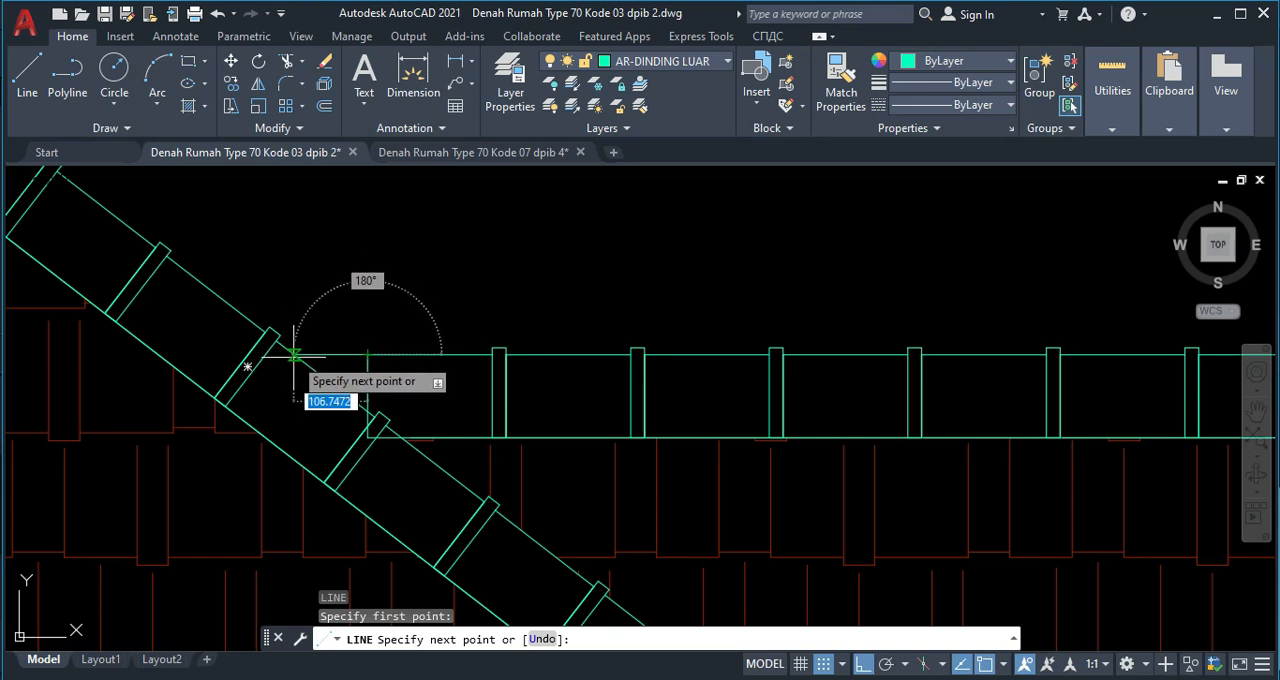
scroll(293, 355, up, 4)
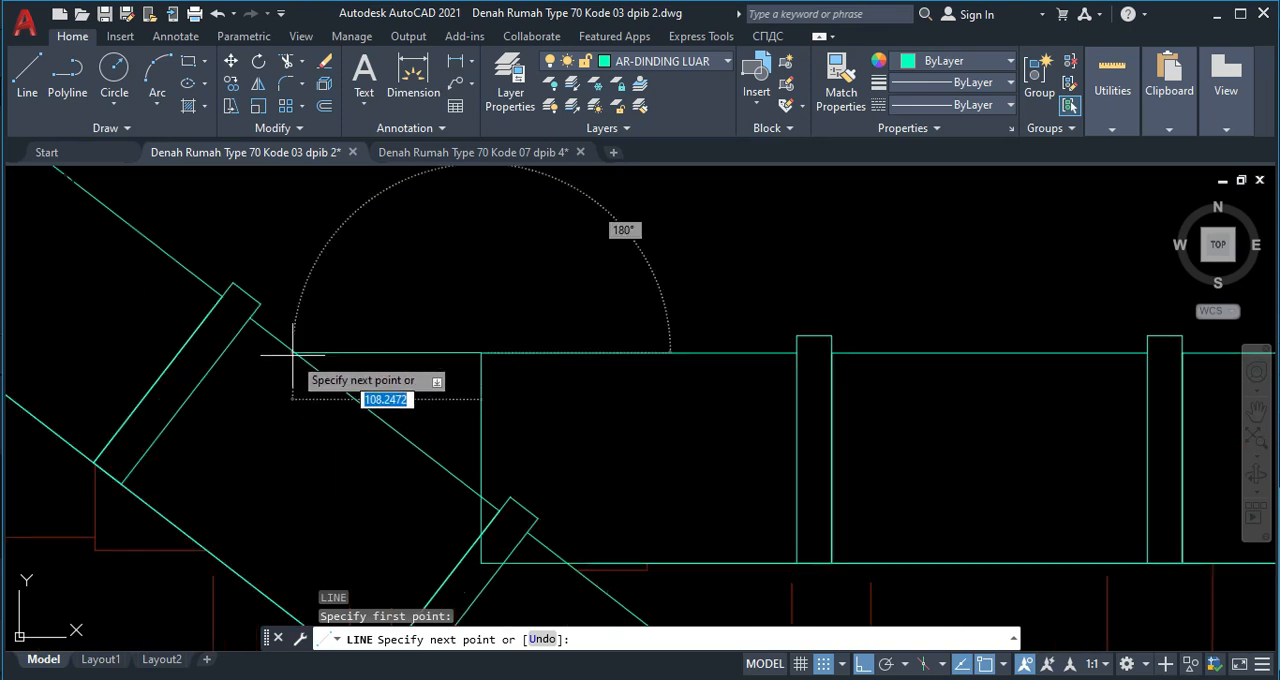
click(297, 349)
key(Escape)
Examine the hatched roofs and the overall front elevation beside section A-A.
scroll(352, 358, down, 6)
scroll(420, 363, up, 1)
scroll(541, 304, down, 1)
scroll(428, 354, up, 3)
scroll(648, 411, down, 6)
middle_drag(667, 409, 574, 339)
middle_drag(464, 467, 423, 402)
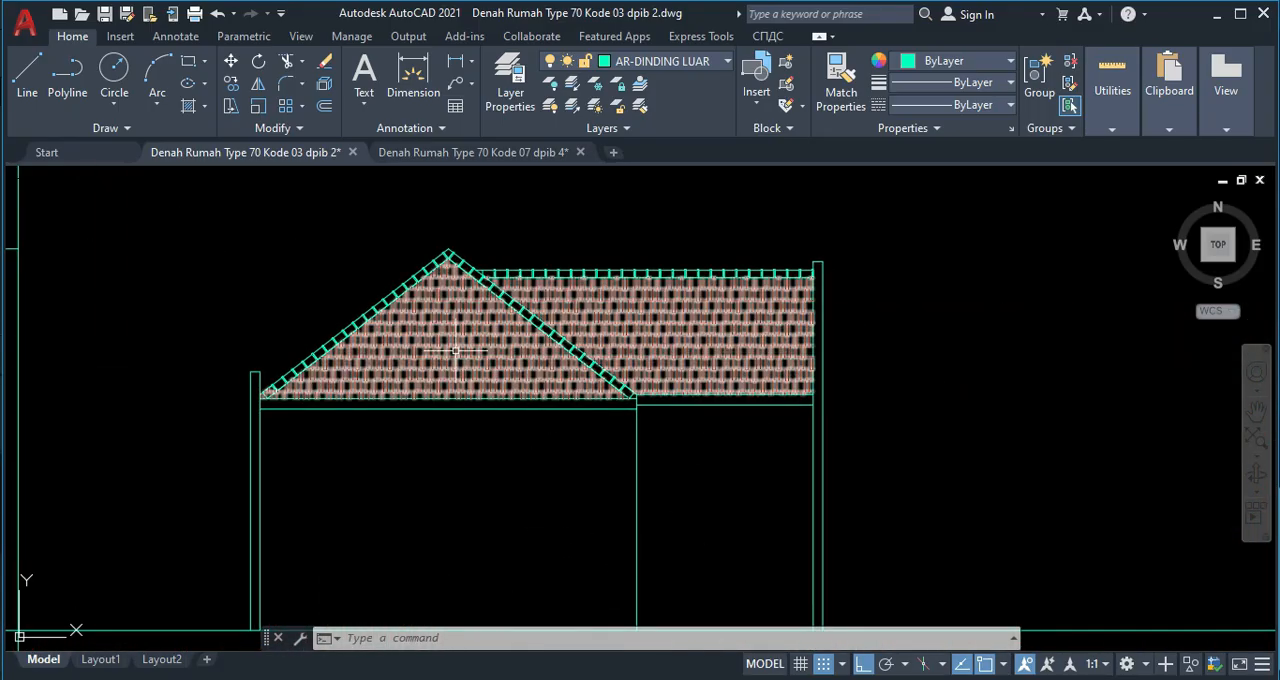
scroll(506, 565, down, 2)
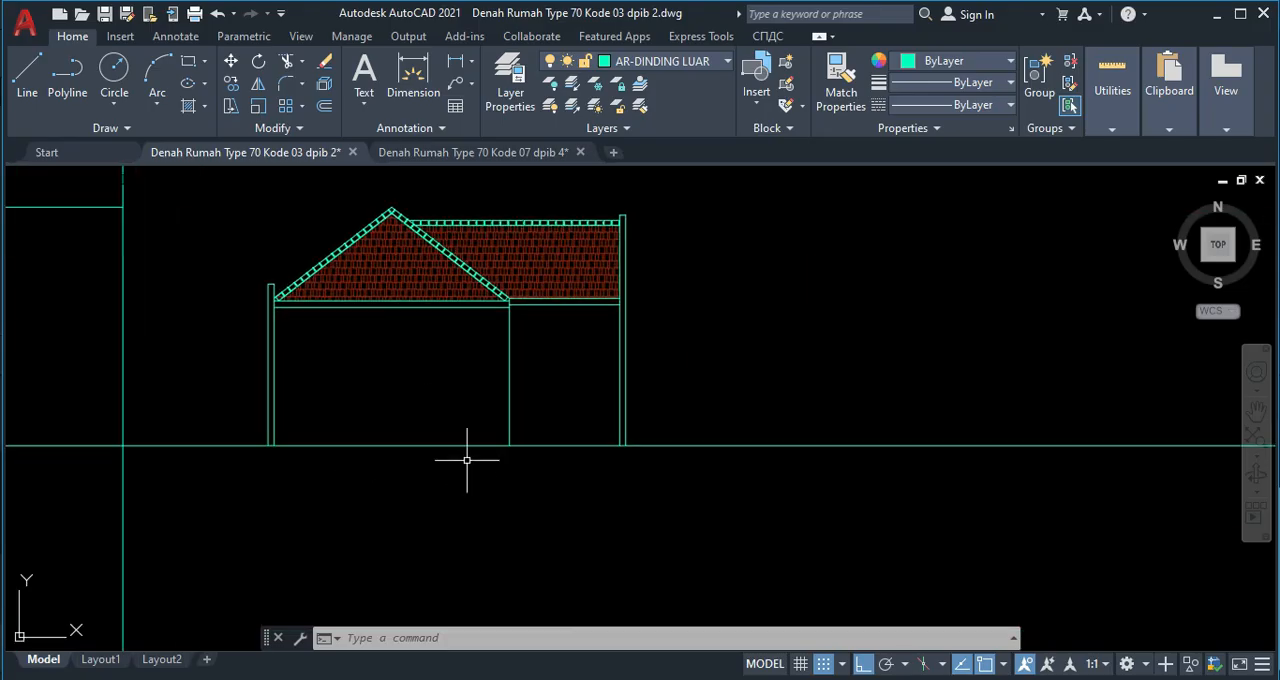
scroll(466, 457, down, 5)
scroll(509, 483, up, 3)
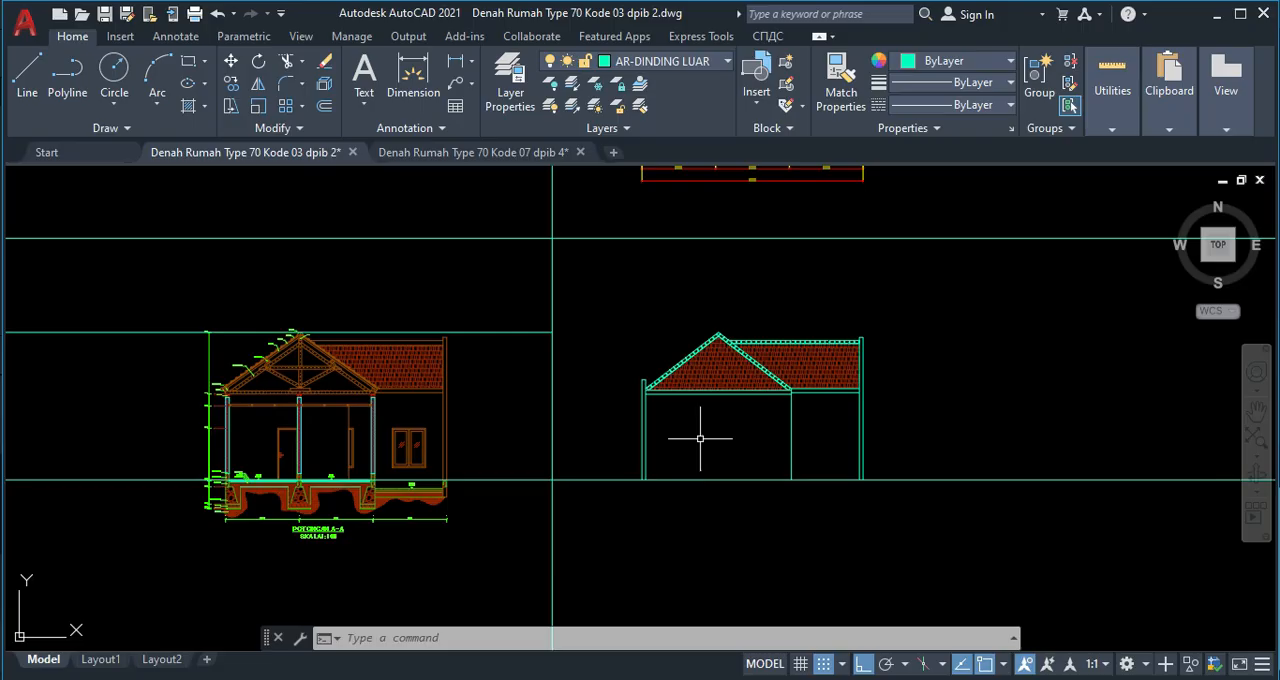
Copy the vertical construction line to the outer frame edge, sash edge and glass edge at the left side of the plan's front window.
middle_drag(712, 331, 712, 473)
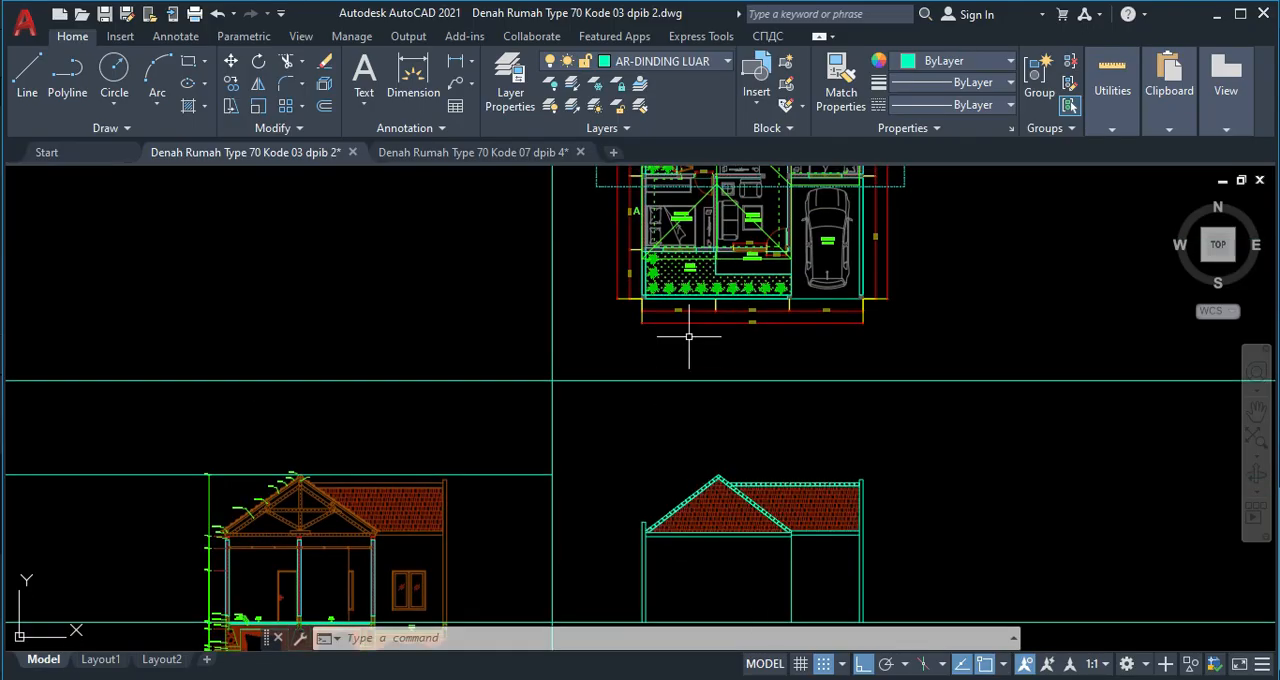
click(570, 326)
click(530, 321)
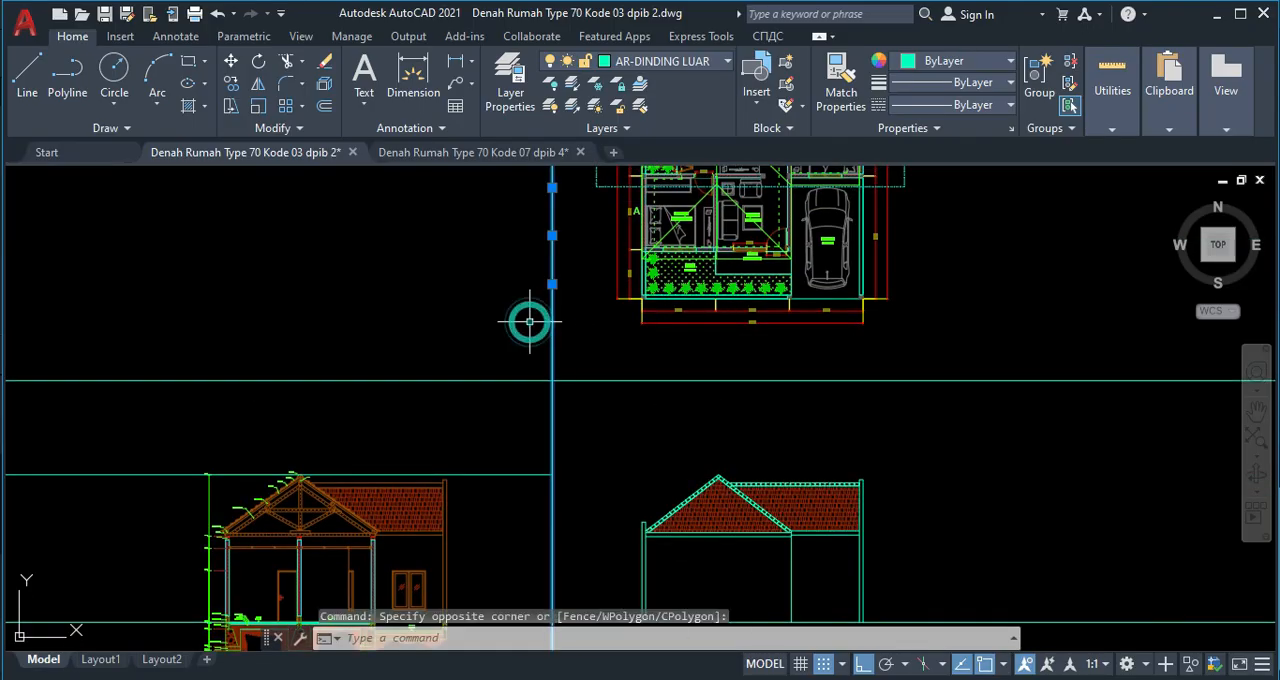
text(co)
key(Return)
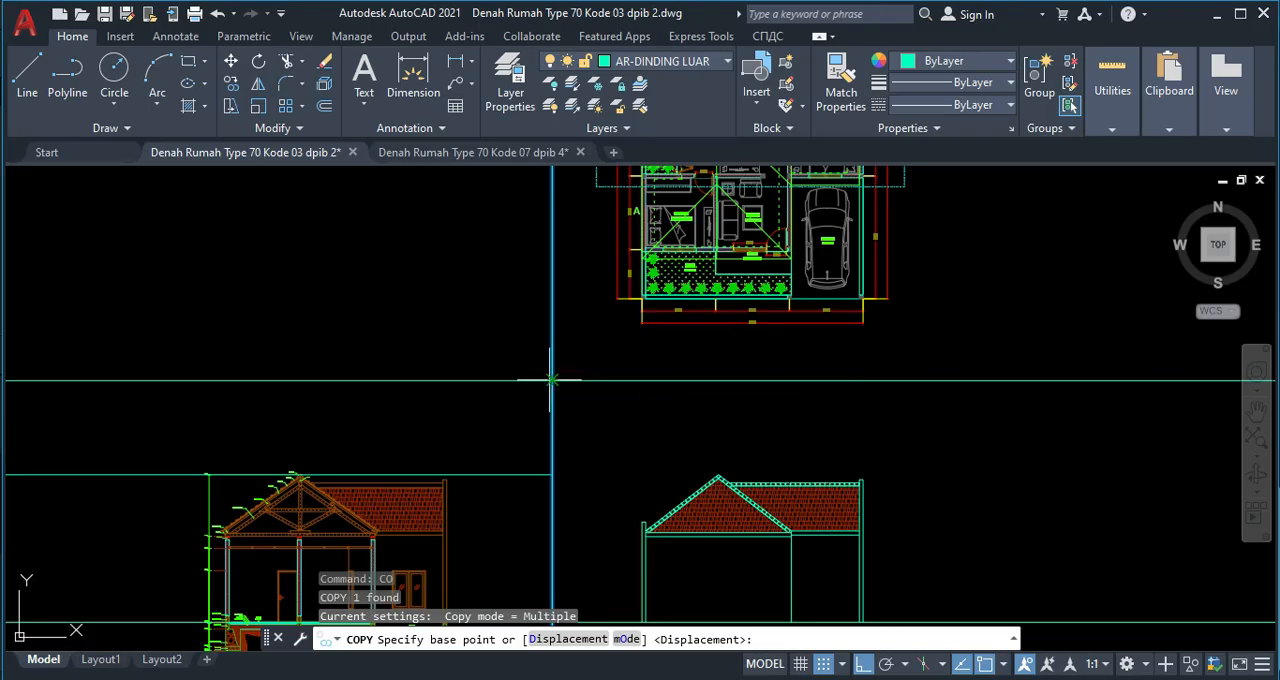
click(552, 380)
middle_drag(714, 510, 648, 387)
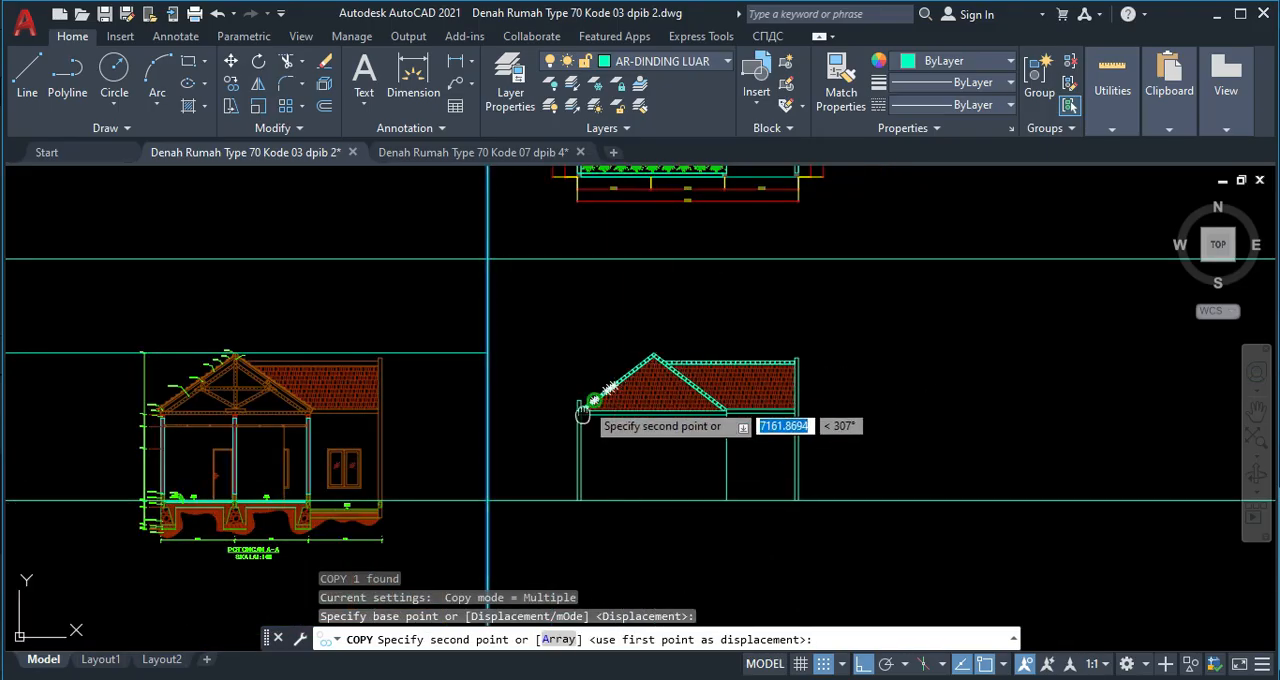
middle_drag(590, 392, 555, 514)
middle_drag(556, 261, 563, 380)
scroll(573, 371, up, 8)
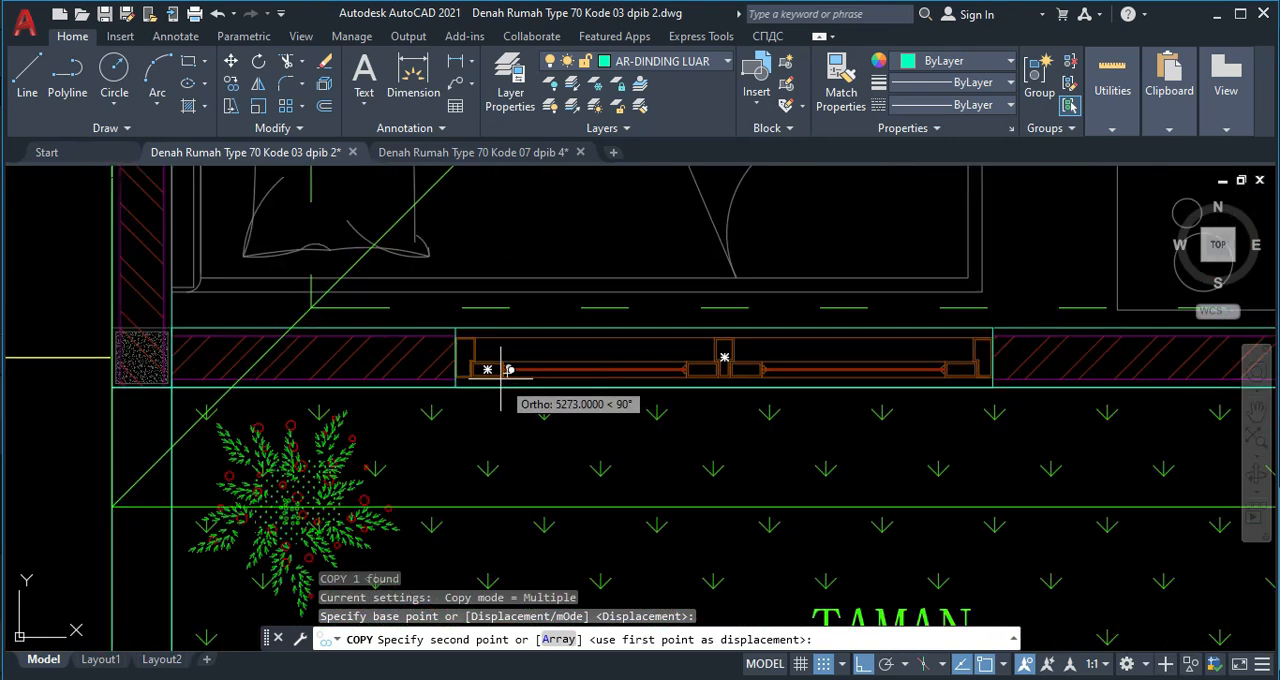
scroll(457, 385, up, 4)
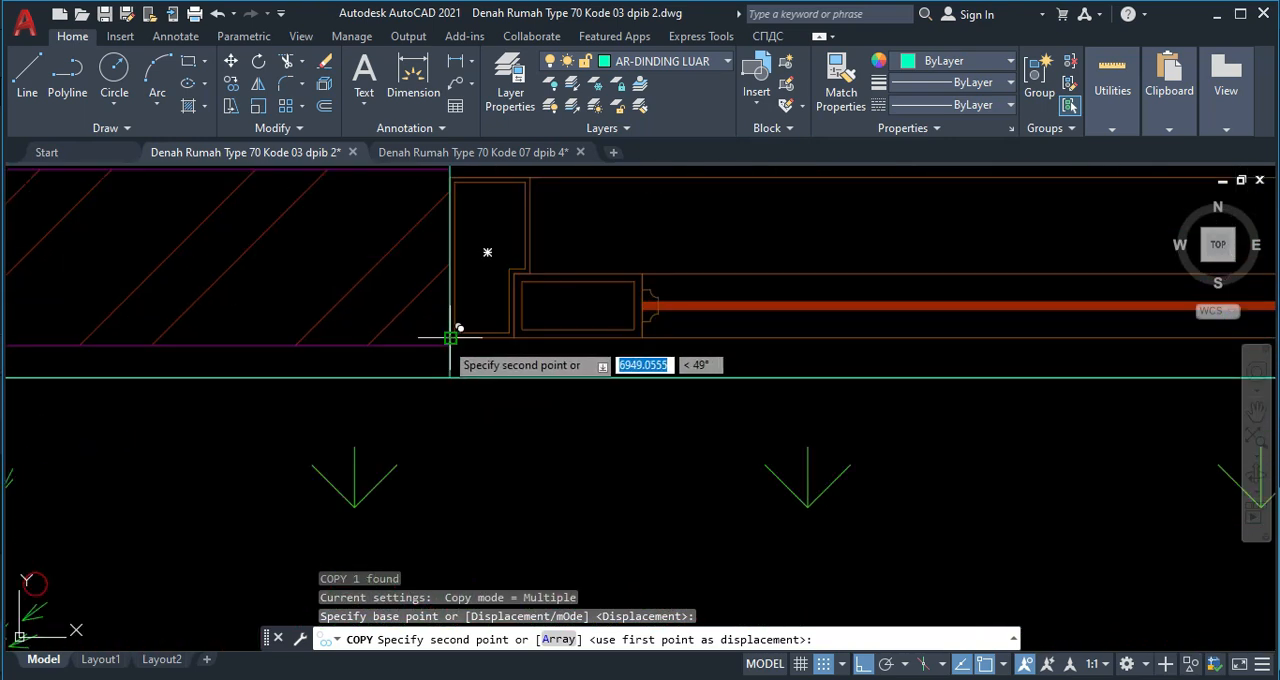
click(451, 337)
click(515, 337)
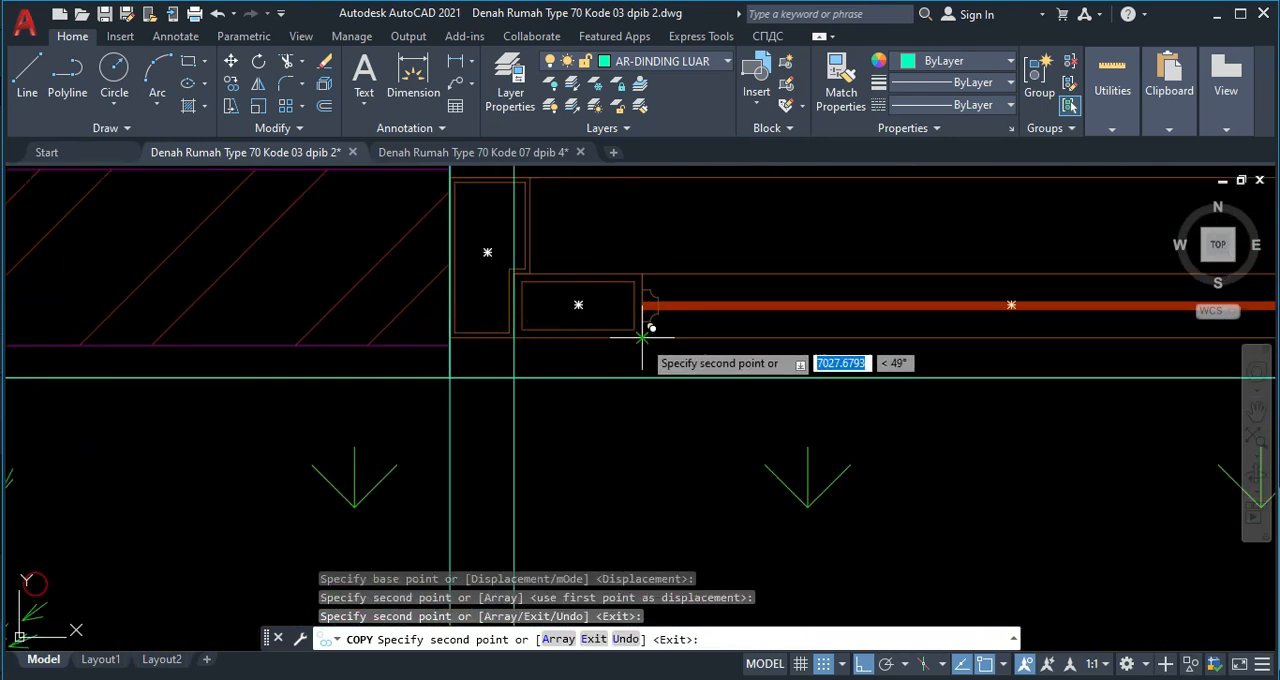
key(Escape)
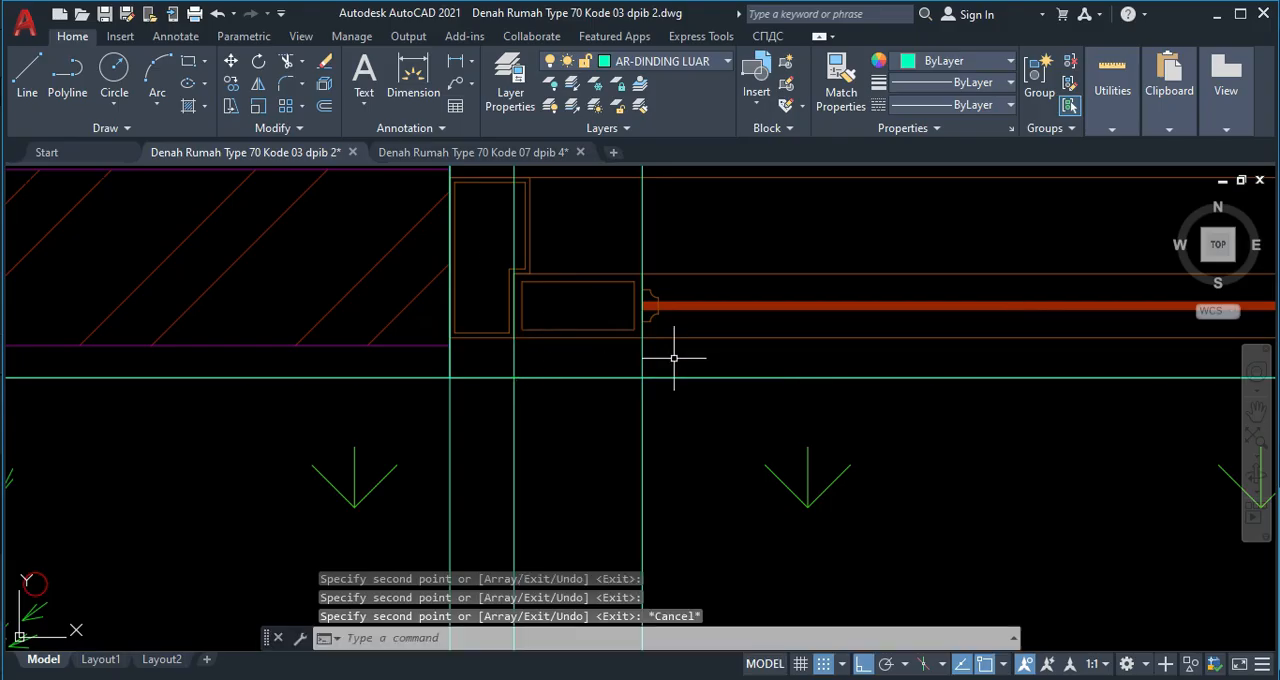
Assign the three construction lines at the front window's outer frame, sash and glass edges to layer AR-KUSEN.
click(651, 349)
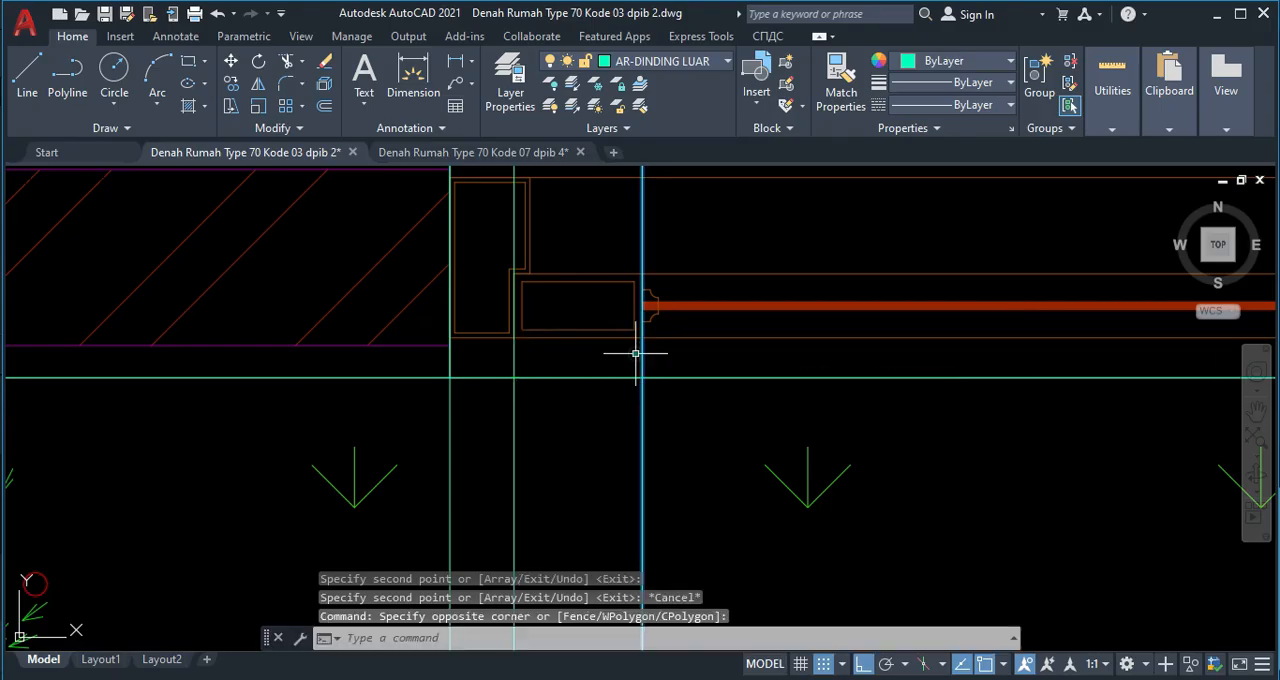
click(667, 62)
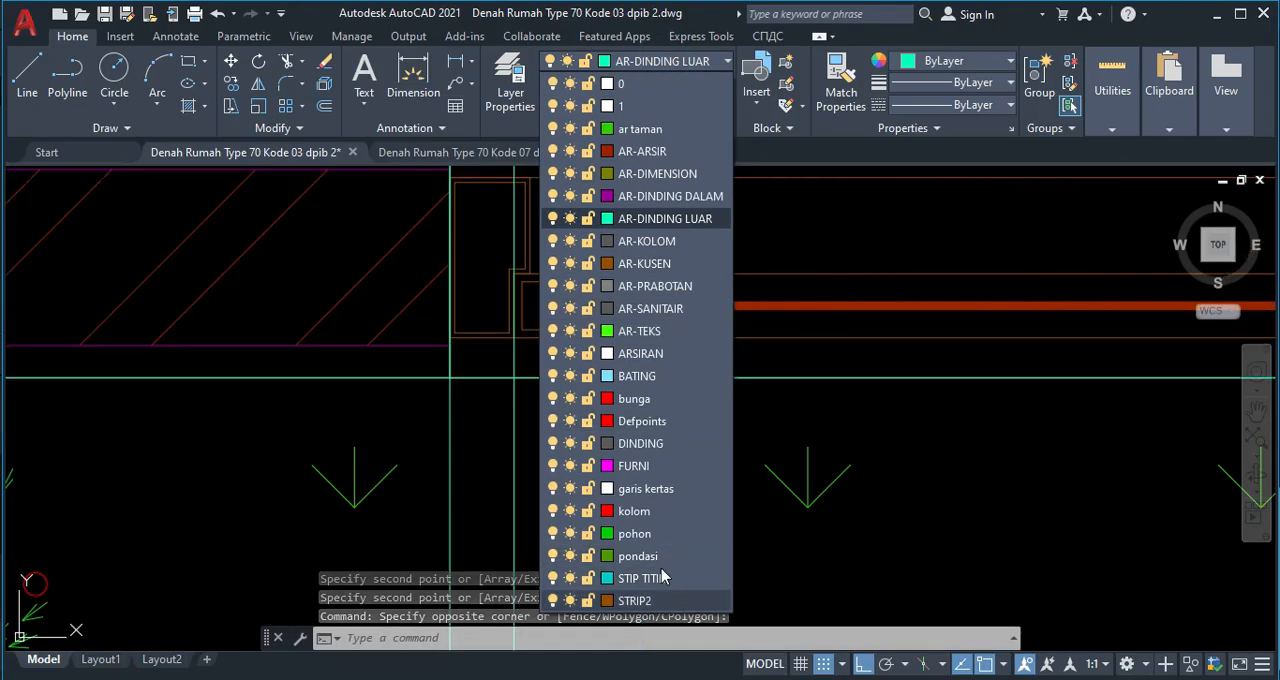
click(668, 263)
key(Escape)
click(528, 356)
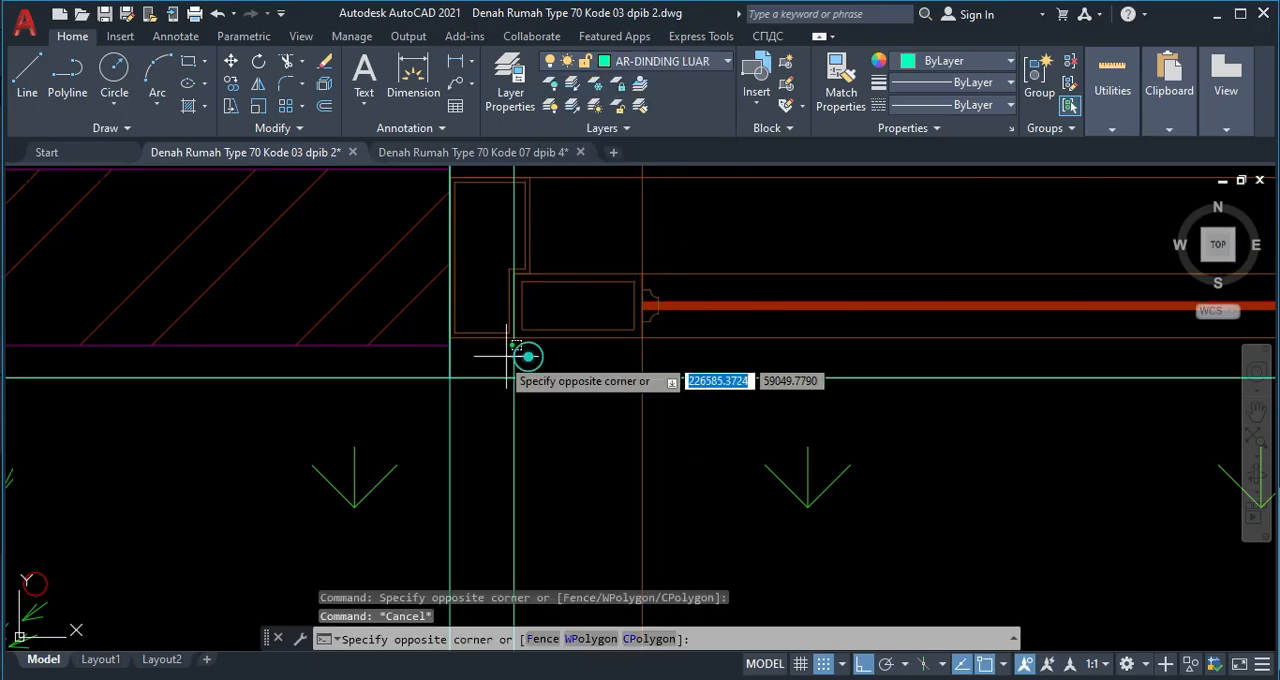
click(495, 357)
click(451, 426)
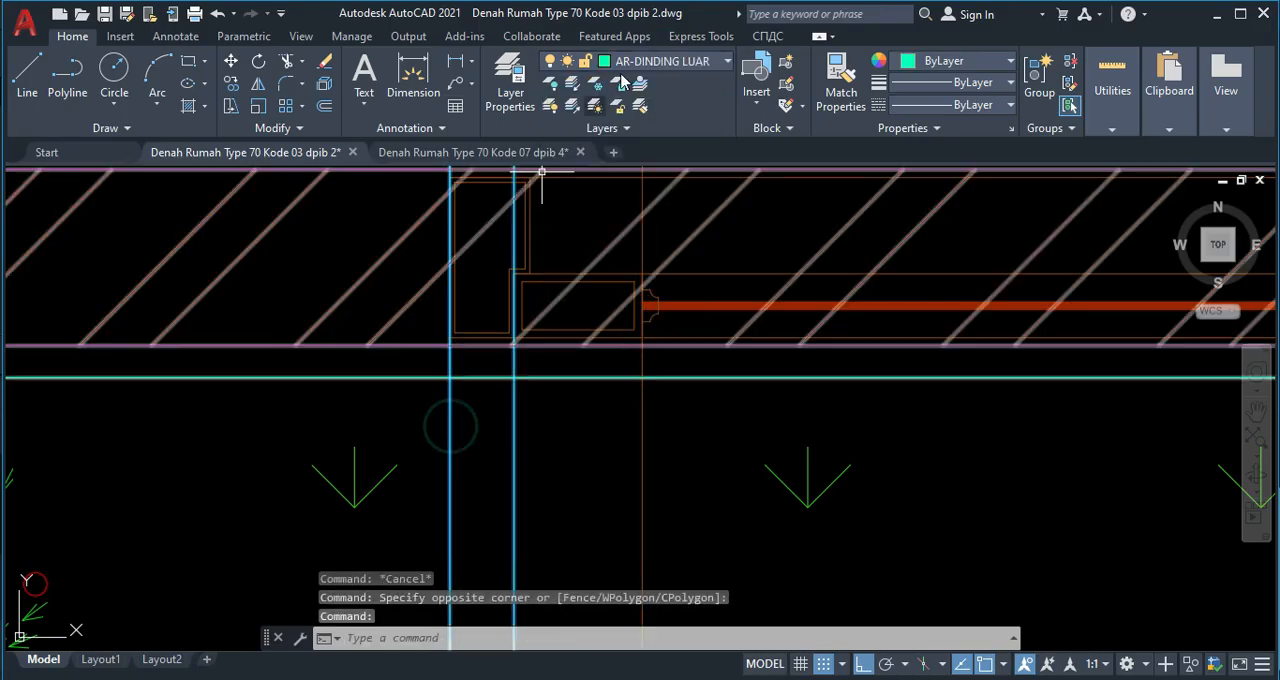
click(631, 62)
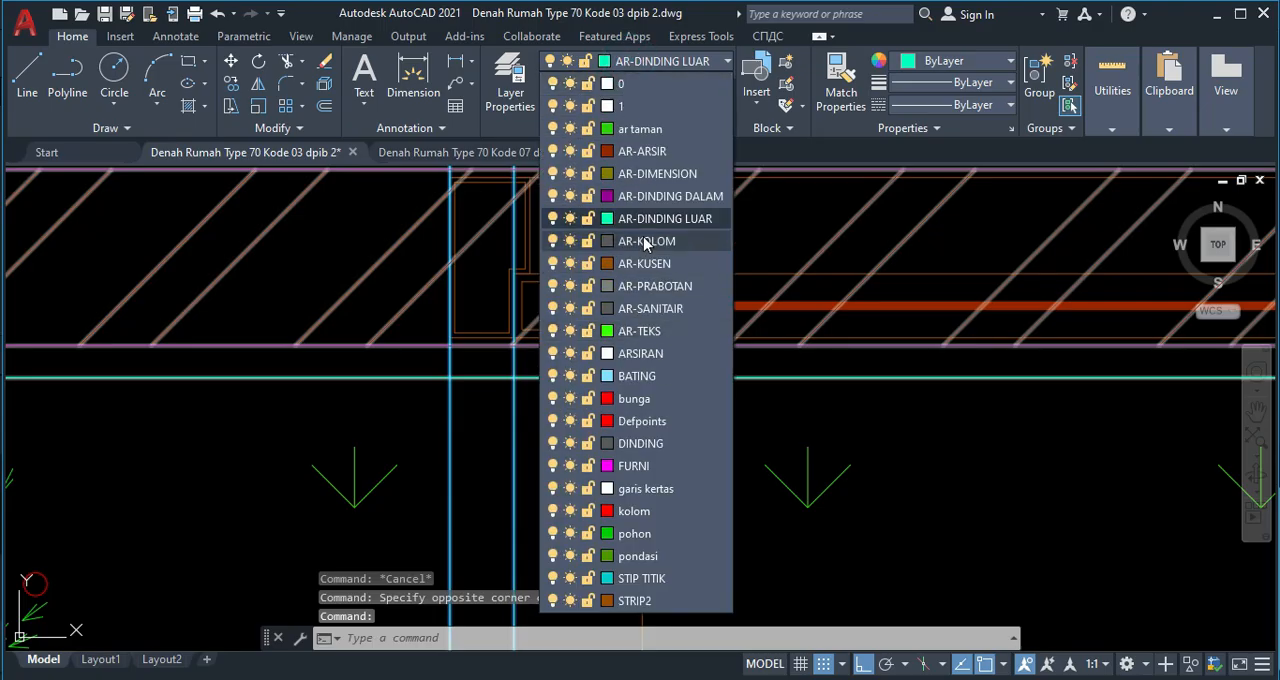
click(651, 267)
key(Escape)
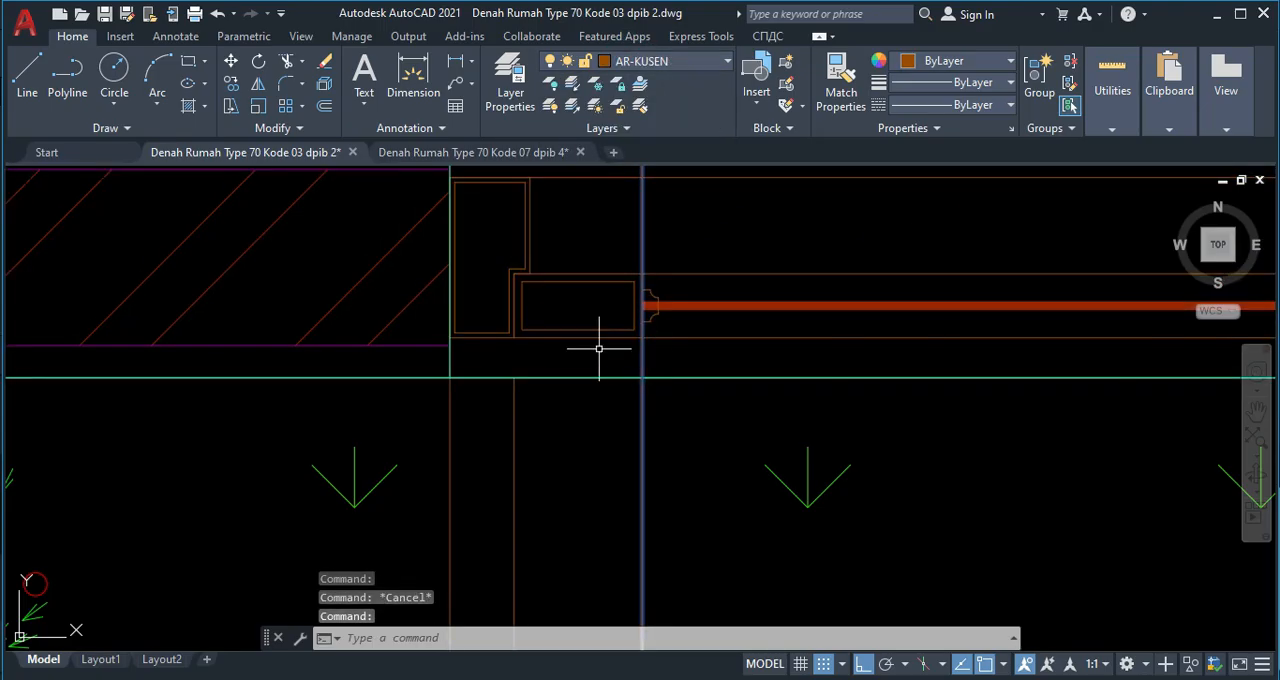
Copy the glass-edge line to the front window's central sash and glass edges and to its right-hand glass, sash and outer frame edges.
key(Return)
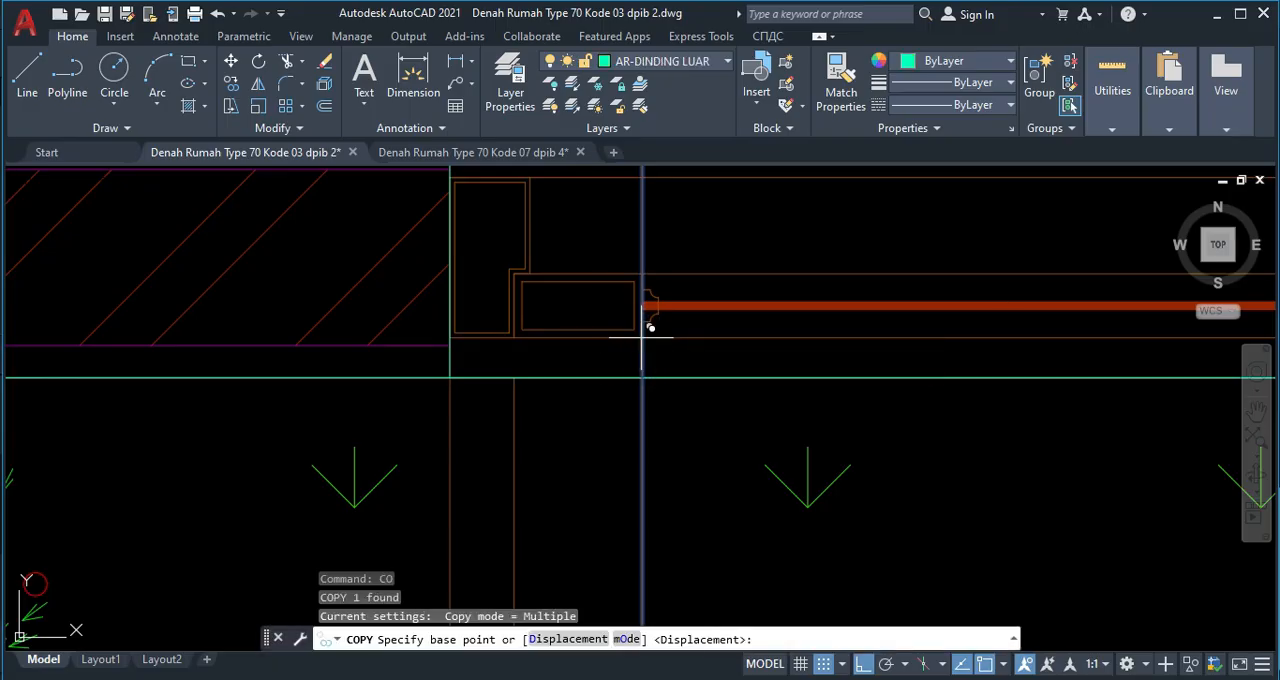
click(642, 338)
scroll(700, 350, down, 3)
scroll(616, 375, up, 5)
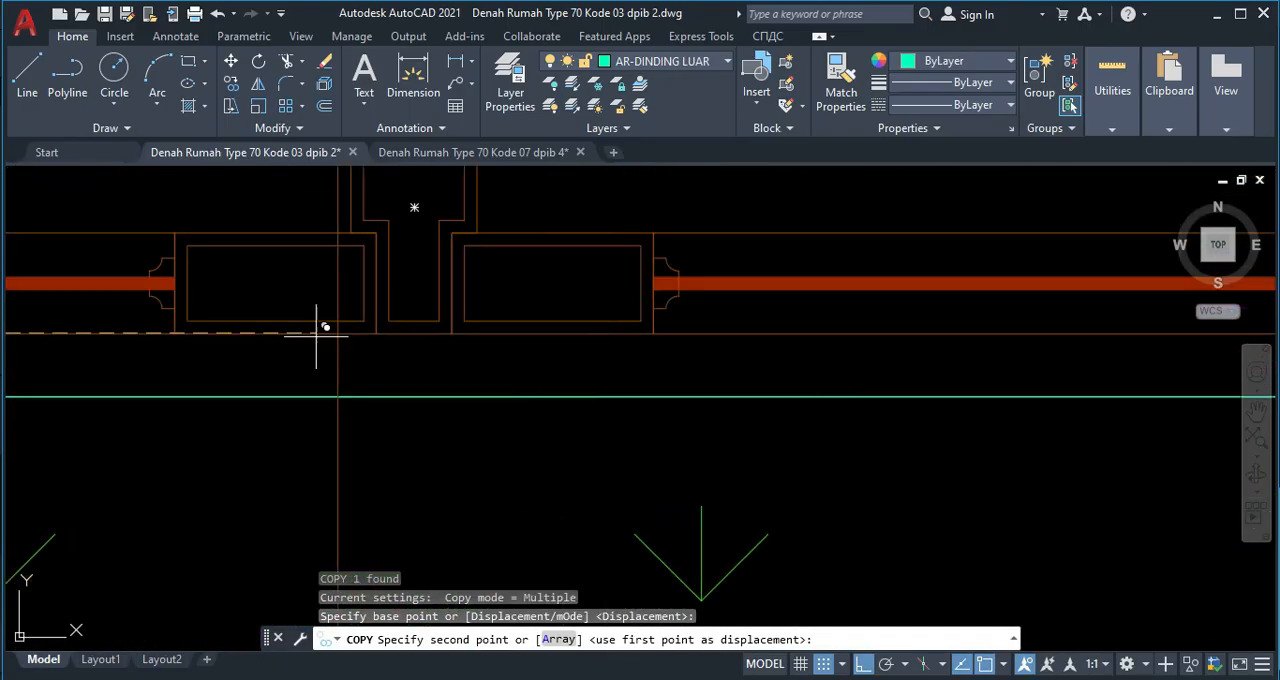
click(175, 333)
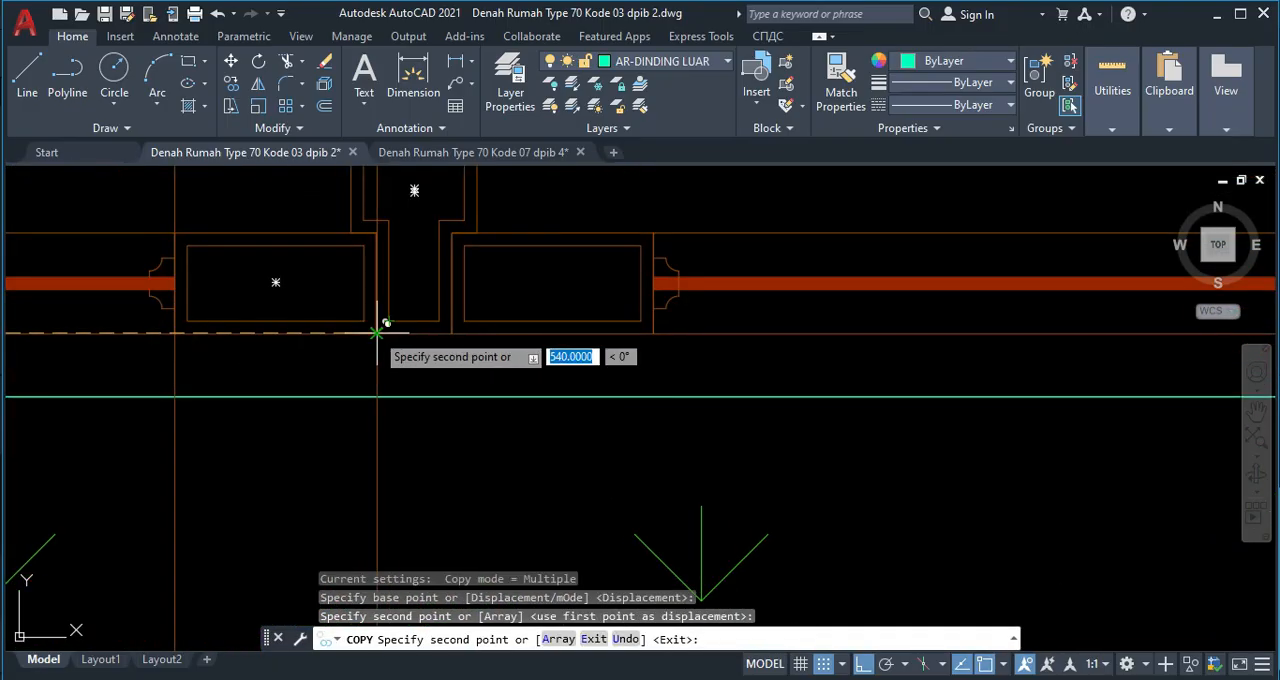
click(375, 333)
click(452, 333)
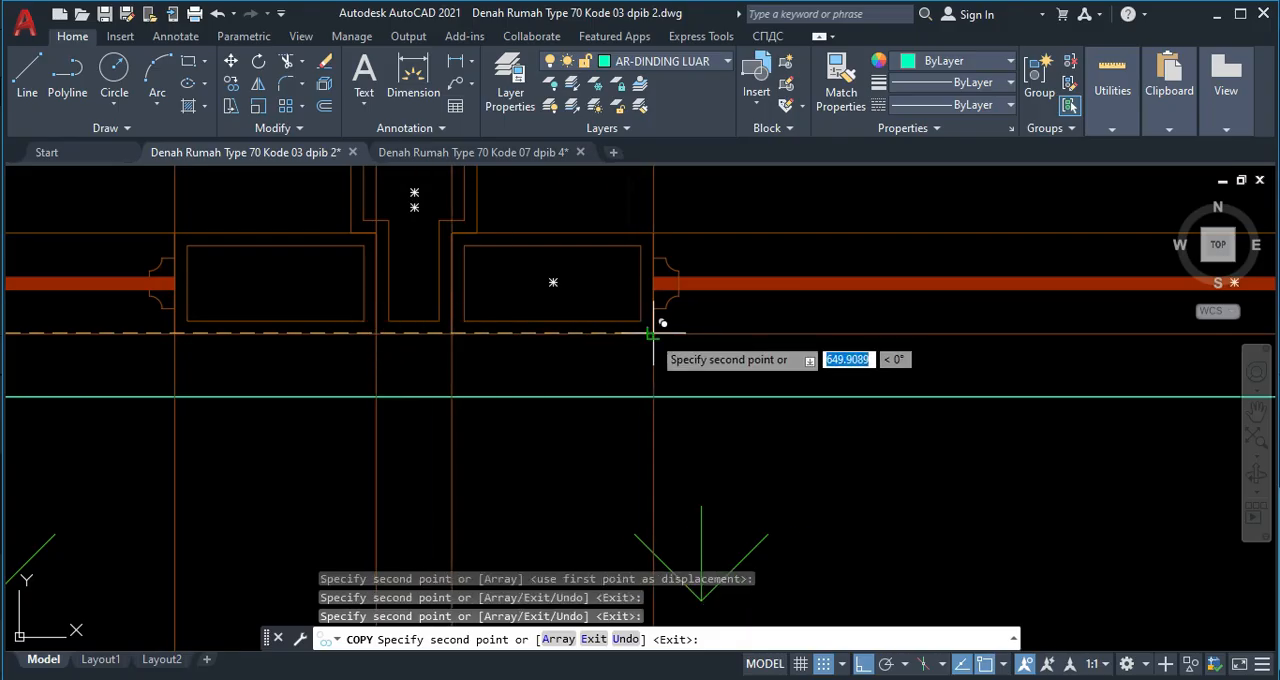
scroll(652, 336, down, 3)
scroll(900, 349, up, 5)
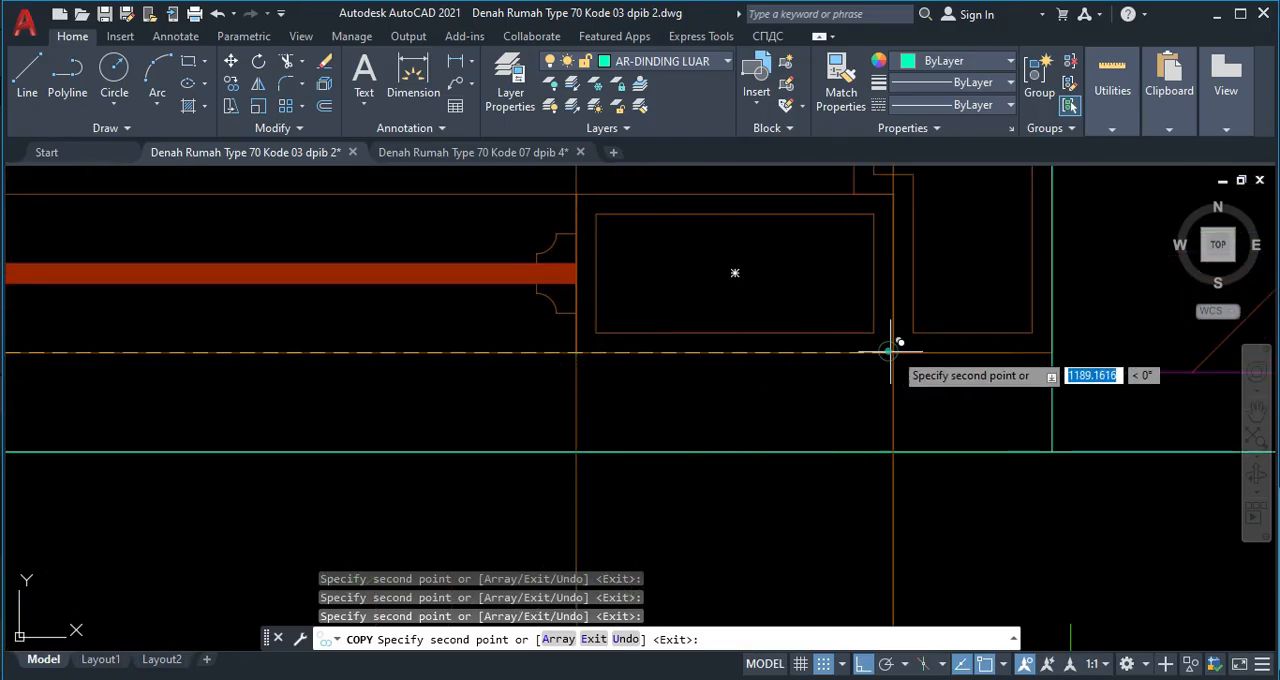
scroll(1052, 352, down, 8)
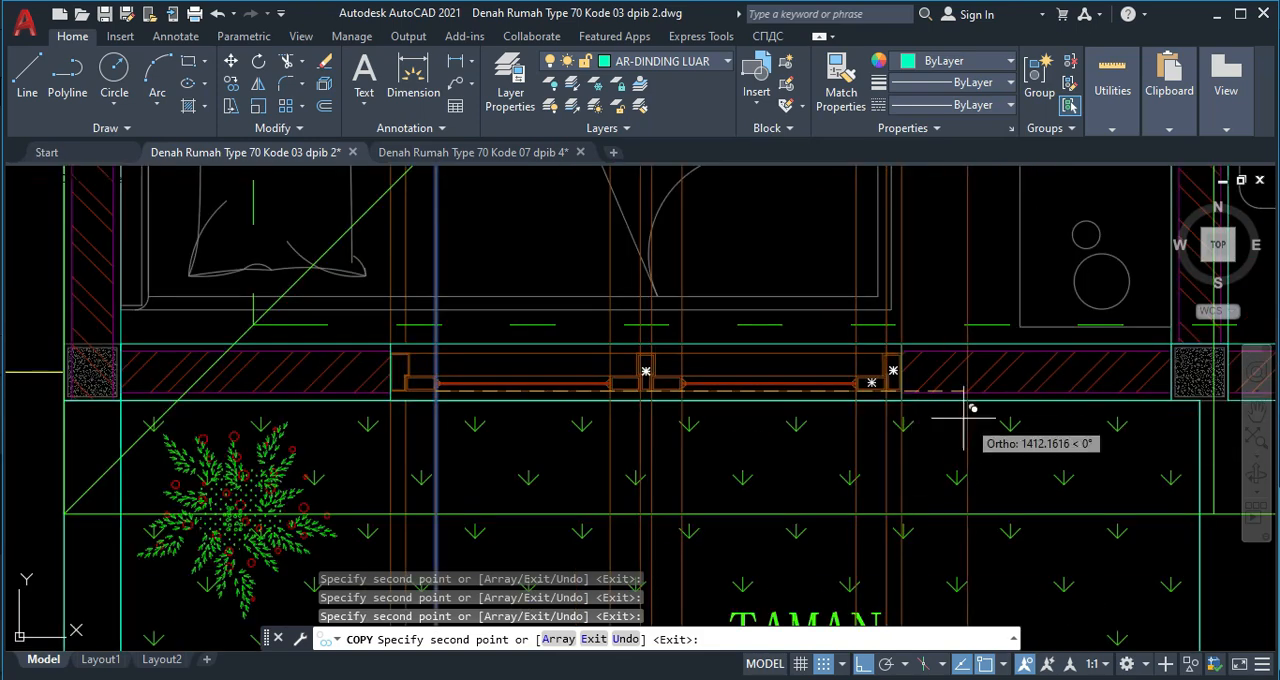
Copy the same vertical line to the outer frame, sash and glass edges at the left side of the terrace window.
middle_drag(843, 414, 558, 397)
scroll(415, 392, up, 4)
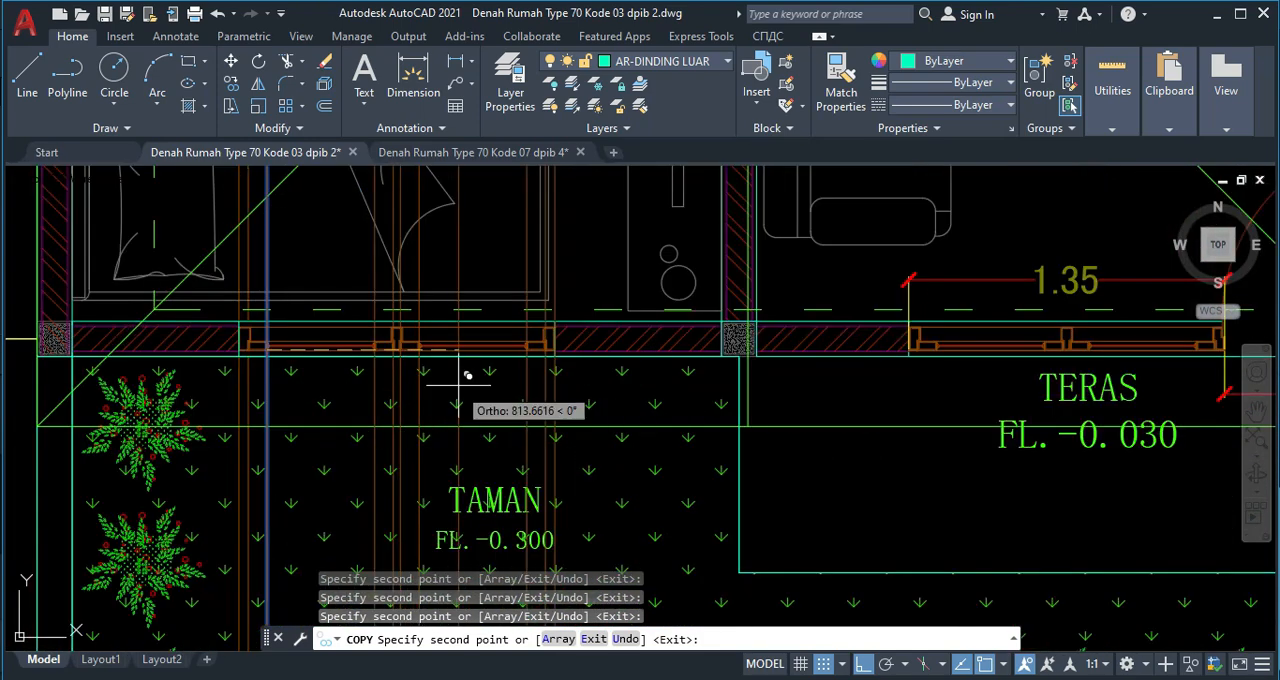
middle_drag(988, 375, 838, 397)
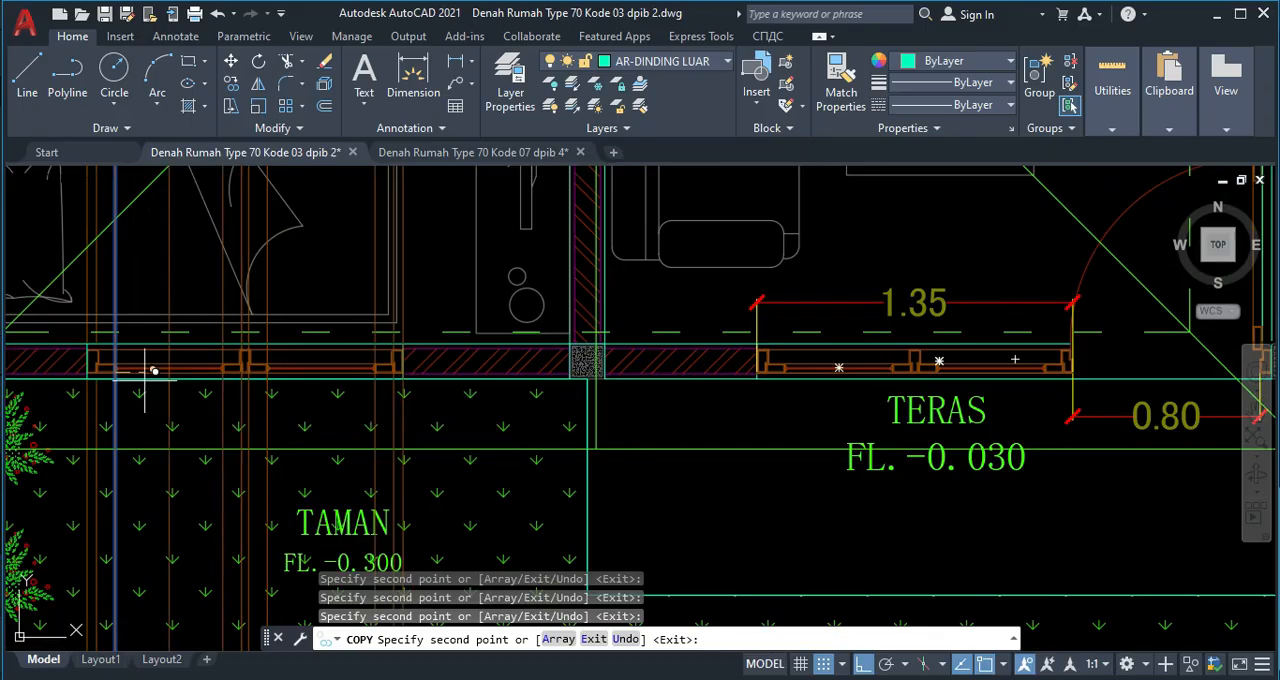
scroll(463, 387, down, 6)
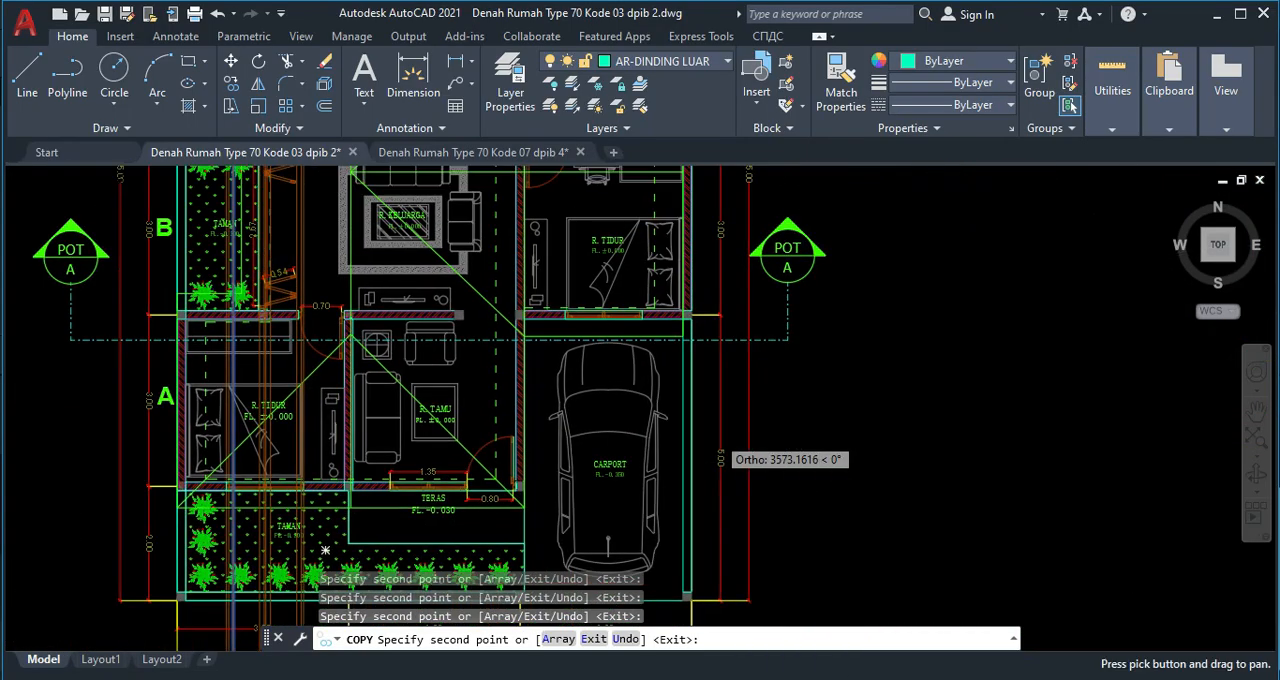
scroll(720, 285, up, 5)
scroll(590, 398, down, 3)
scroll(357, 465, up, 8)
scroll(300, 400, up, 3)
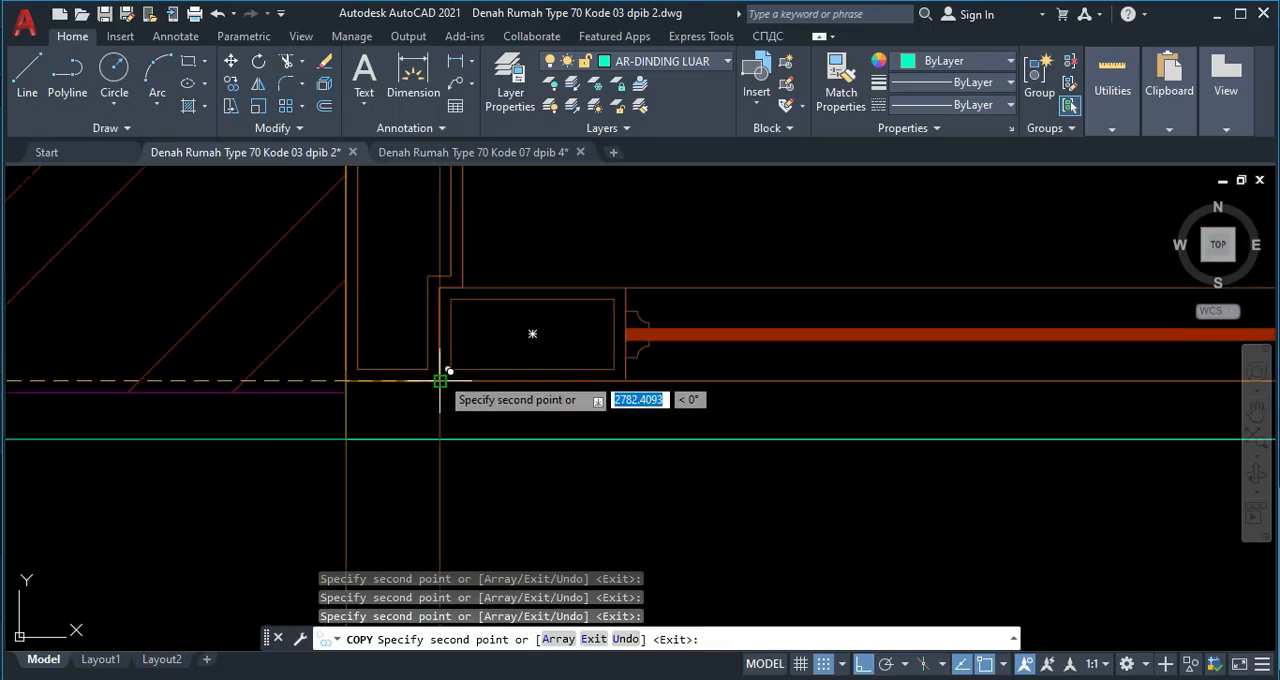
Copy the vertical line to the terrace window's central sash and glass edges and to its right-hand glass, sash and outer frame edges.
scroll(640, 385, down, 3)
scroll(700, 390, up, 5)
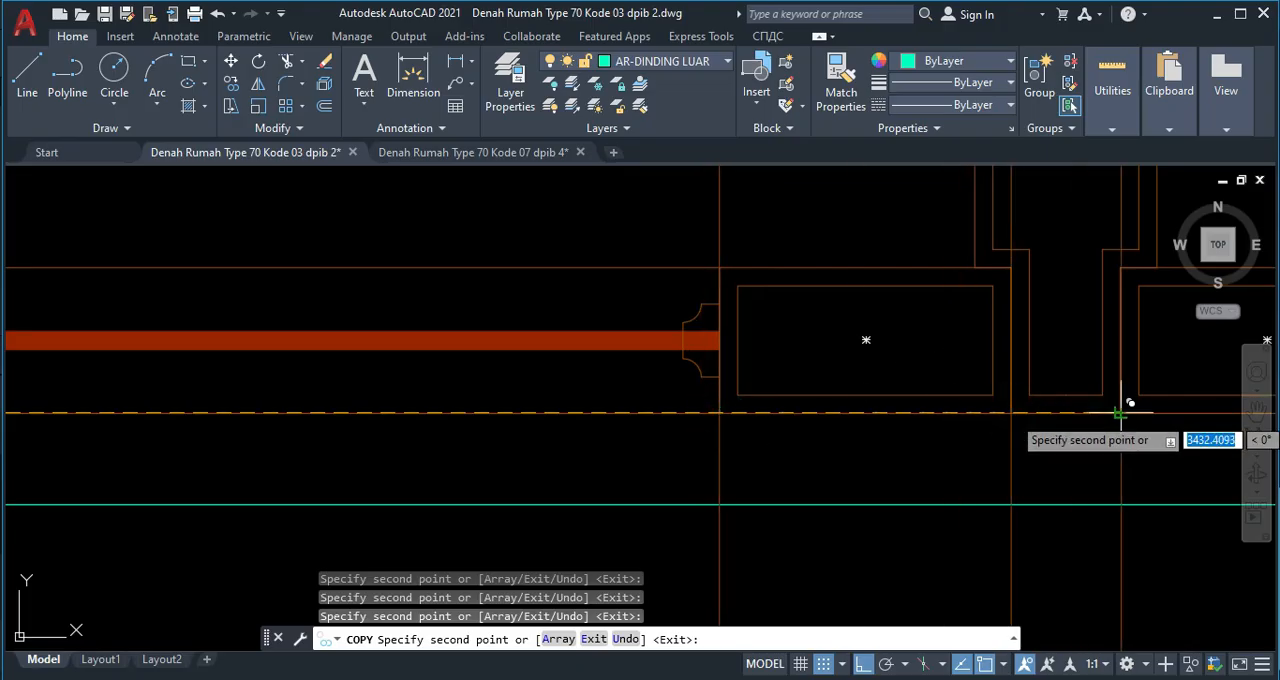
scroll(700, 400, down, 3)
scroll(512, 400, up, 5)
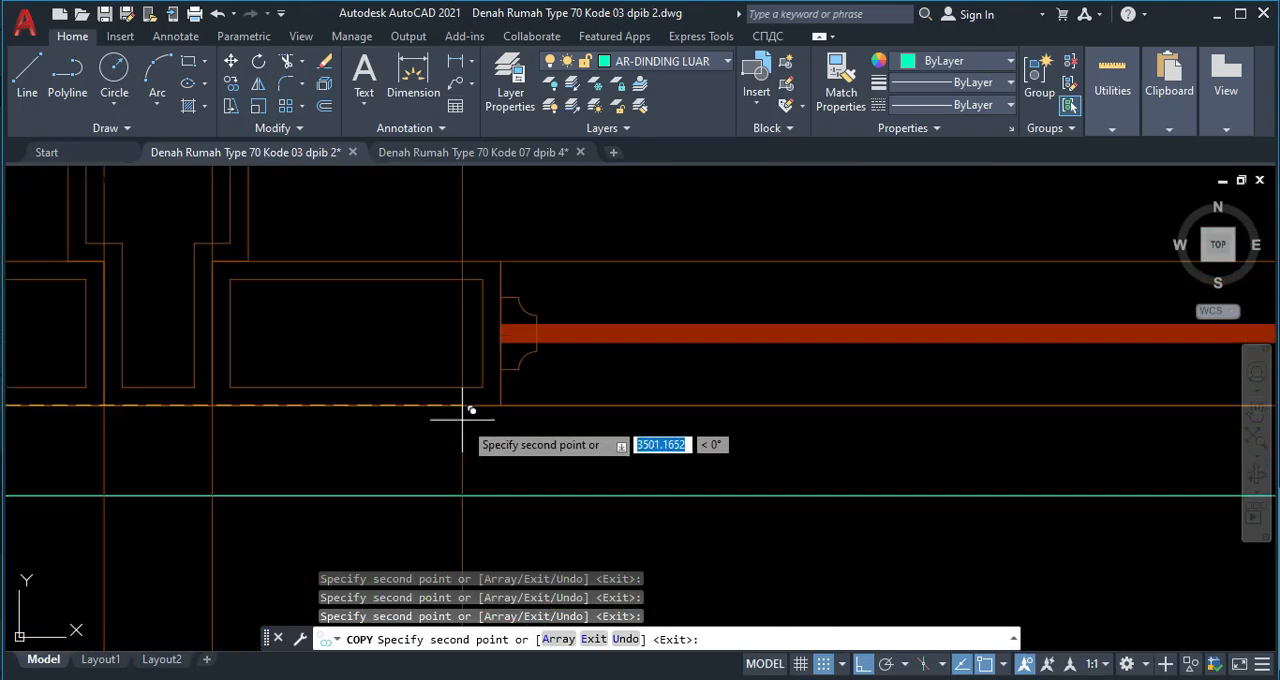
scroll(751, 400, down, 3)
scroll(694, 383, up, 2)
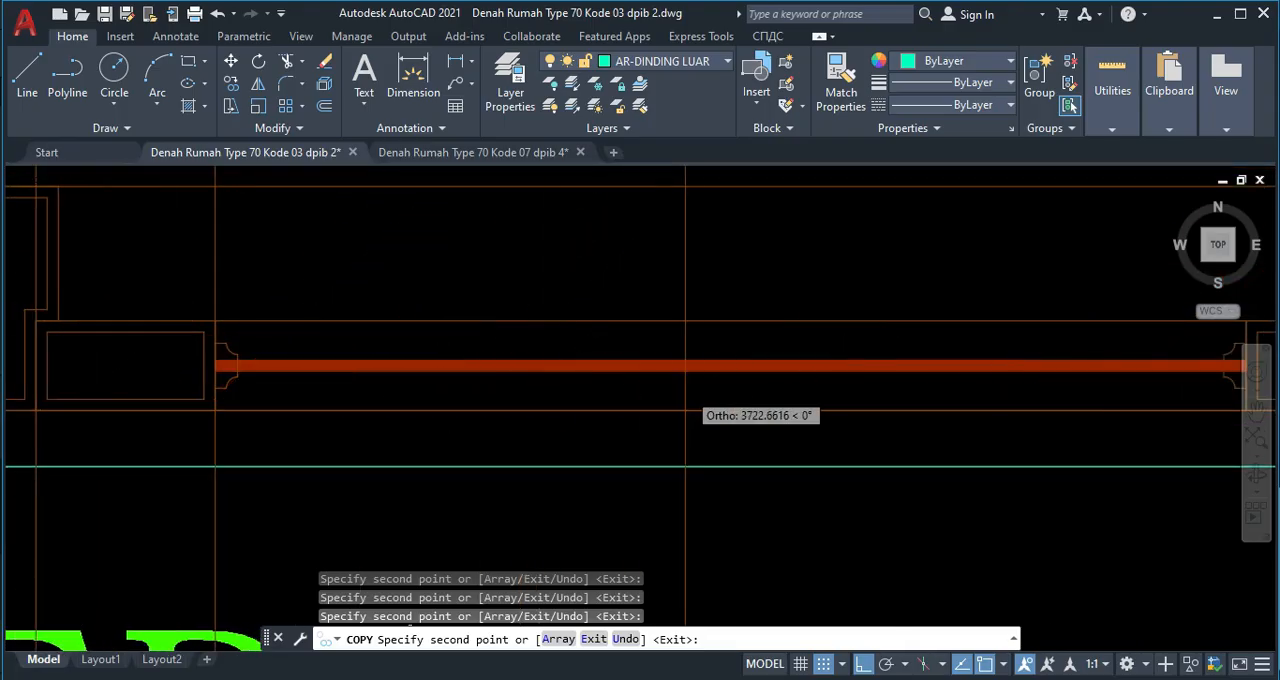
scroll(690, 382, down, 2)
scroll(972, 400, up, 5)
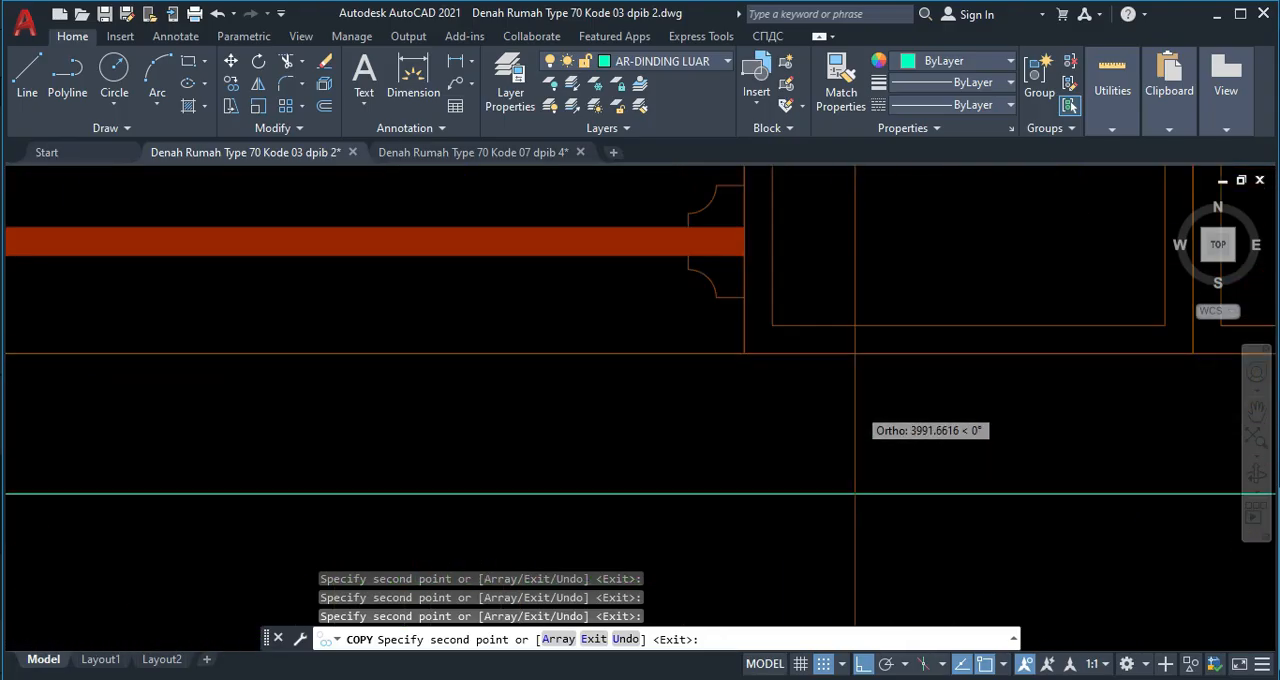
scroll(880, 343, down, 3)
scroll(870, 345, up, 2)
scroll(855, 355, down, 3)
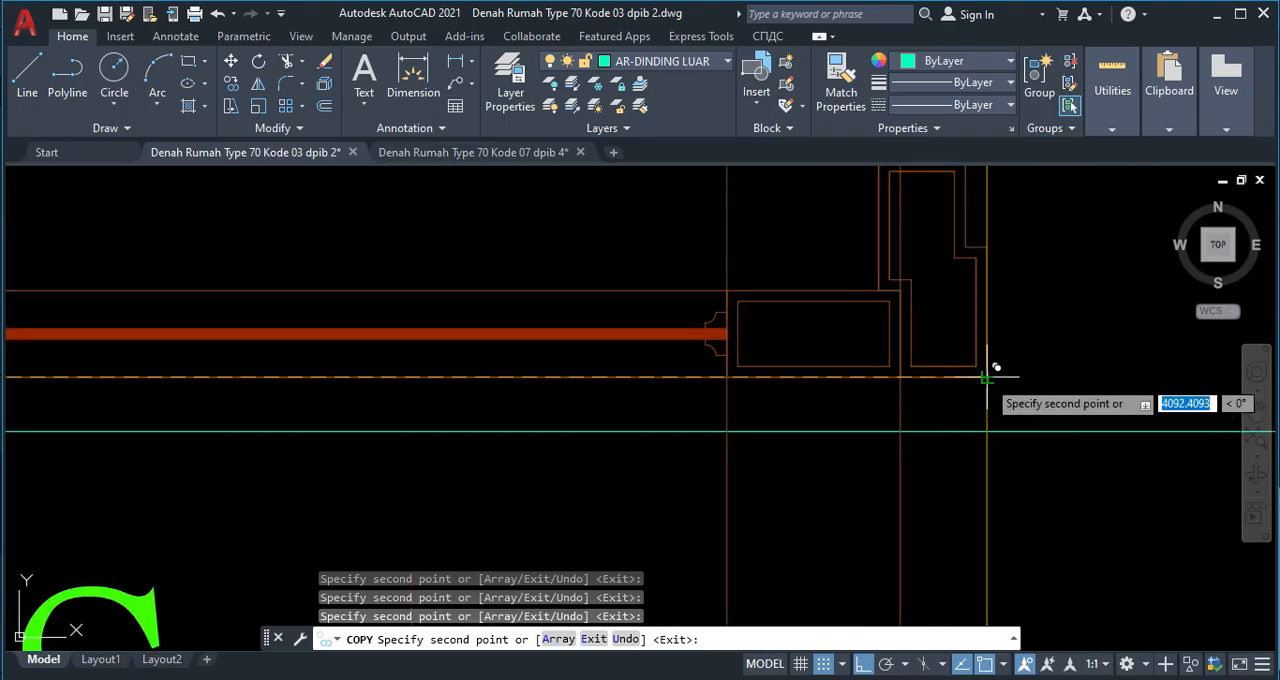
Copy the vertical line to the entrance door's frame edges beside the column.
scroll(987, 378, down, 3)
scroll(940, 385, up, 2)
scroll(880, 387, up, 2)
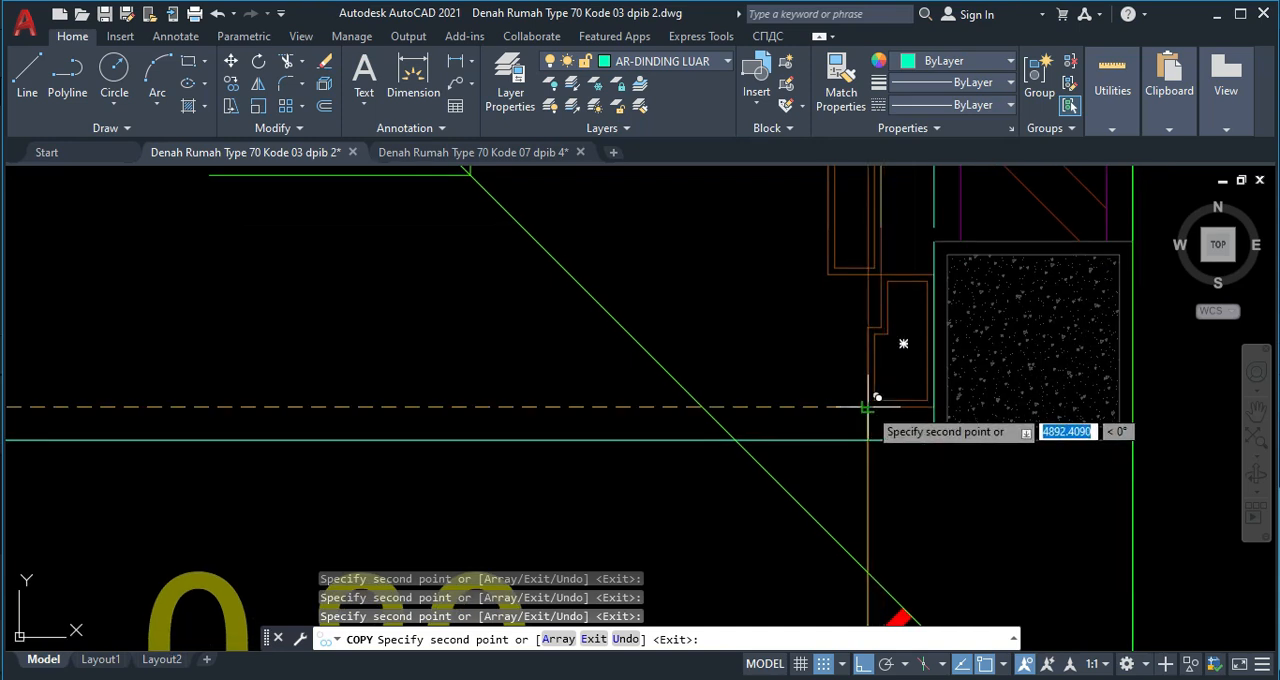
scroll(714, 433, down, 5)
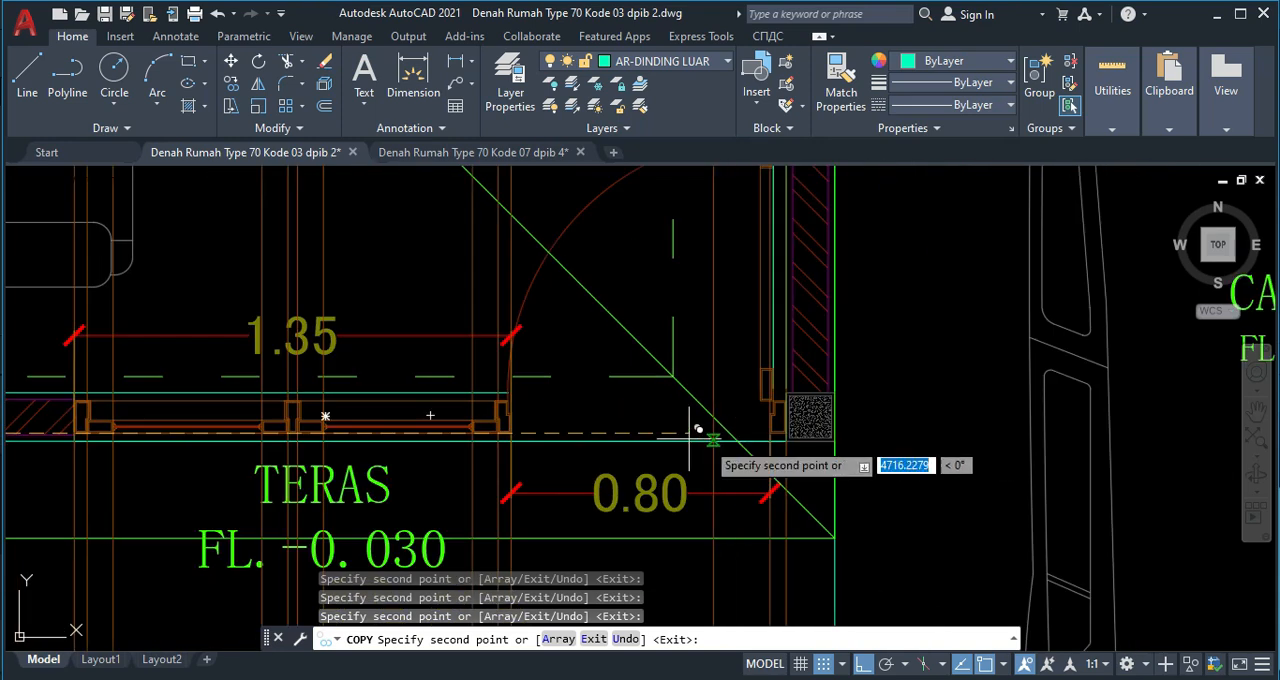
Copy the vertical line to the left outer frame edge of the bedroom window behind the carport.
middle_drag(758, 418, 786, 346)
middle_drag(513, 435, 581, 331)
scroll(585, 378, down, 2)
scroll(588, 380, down, 3)
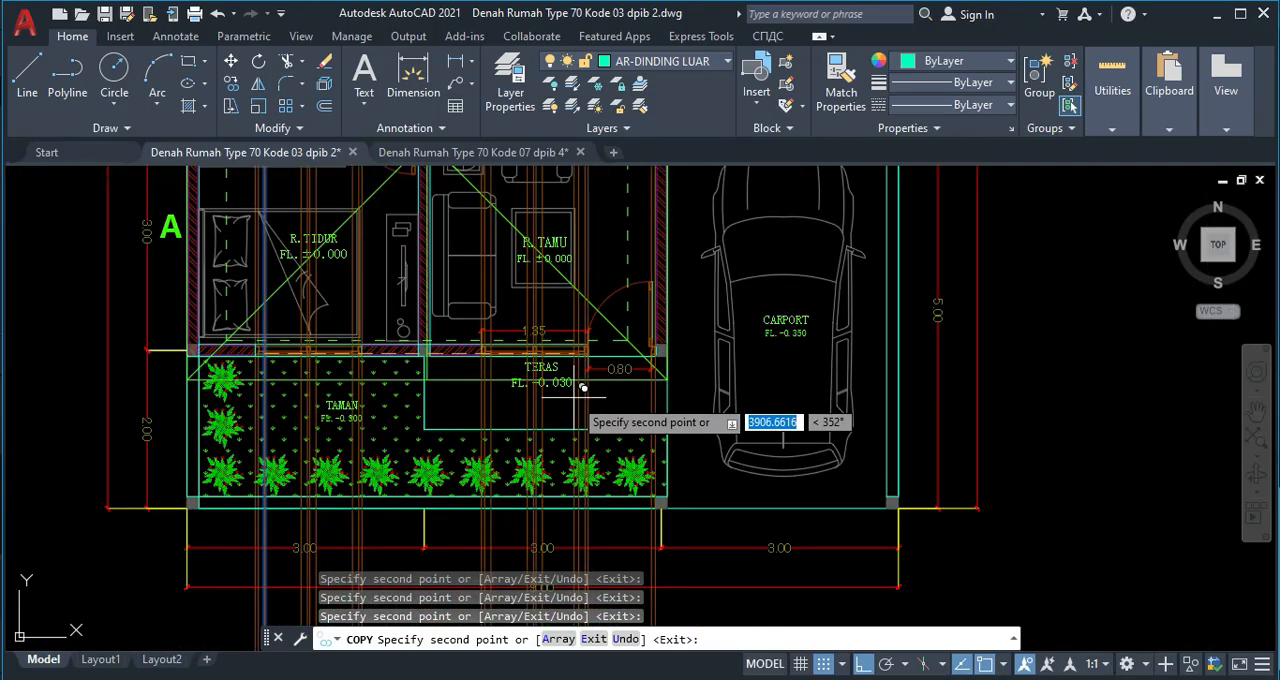
scroll(628, 275, up, 3)
scroll(620, 288, up, 3)
scroll(571, 420, up, 3)
scroll(518, 445, up, 2)
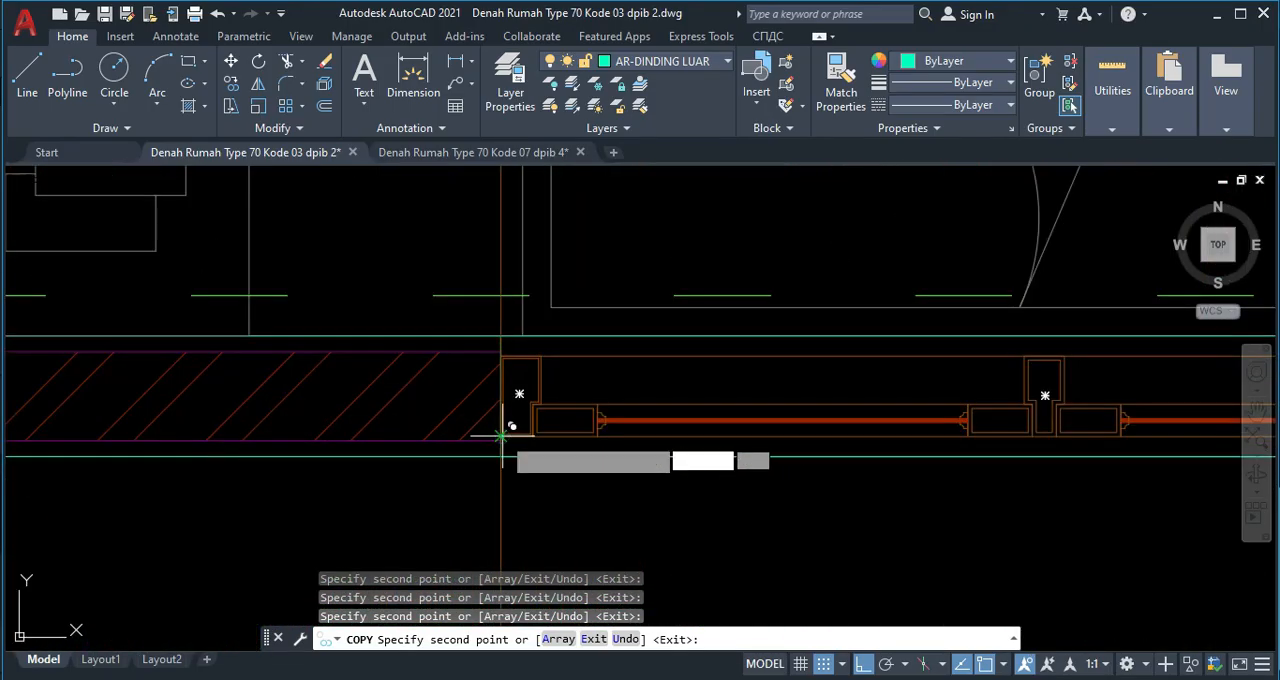
scroll(502, 435, down, 3)
scroll(506, 392, up, 3)
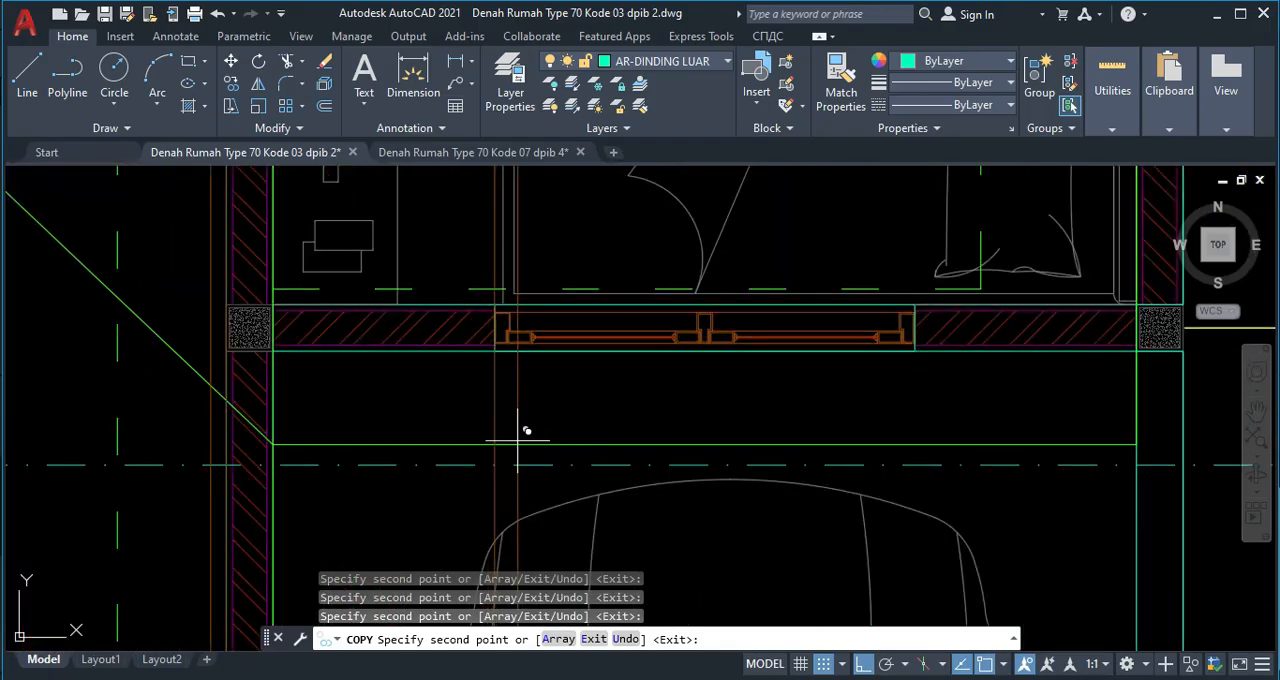
scroll(518, 432, up, 3)
scroll(514, 337, down, 5)
scroll(508, 408, down, 4)
mouse_move(508, 408)
middle_down()
mouse_move(574, 225)
mouse_move(589, 229)
middle_up()
middle_drag(489, 438, 542, 240)
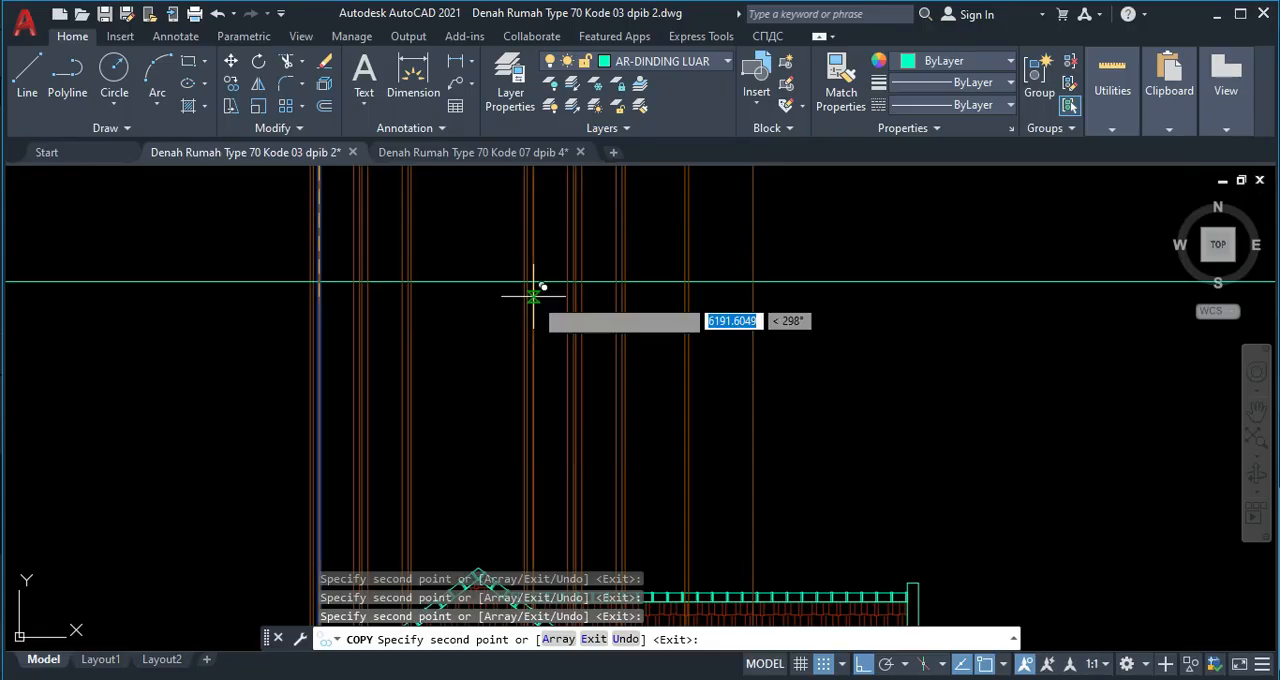
key(Escape)
Copy the horizontal ground line up to the top of the door frame in section A-A.
middle_drag(590, 421, 600, 226)
scroll(597, 350, down, 2)
middle_drag(640, 419, 615, 236)
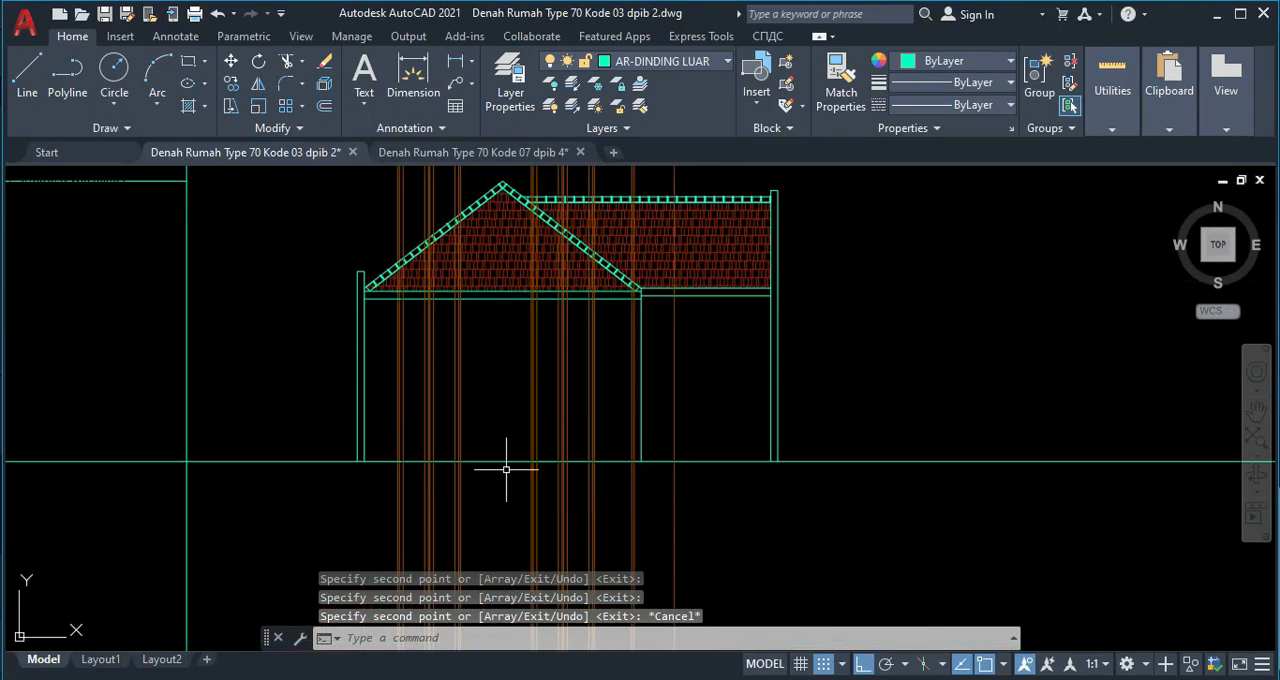
scroll(480, 418, down, 2)
middle_drag(286, 425, 577, 399)
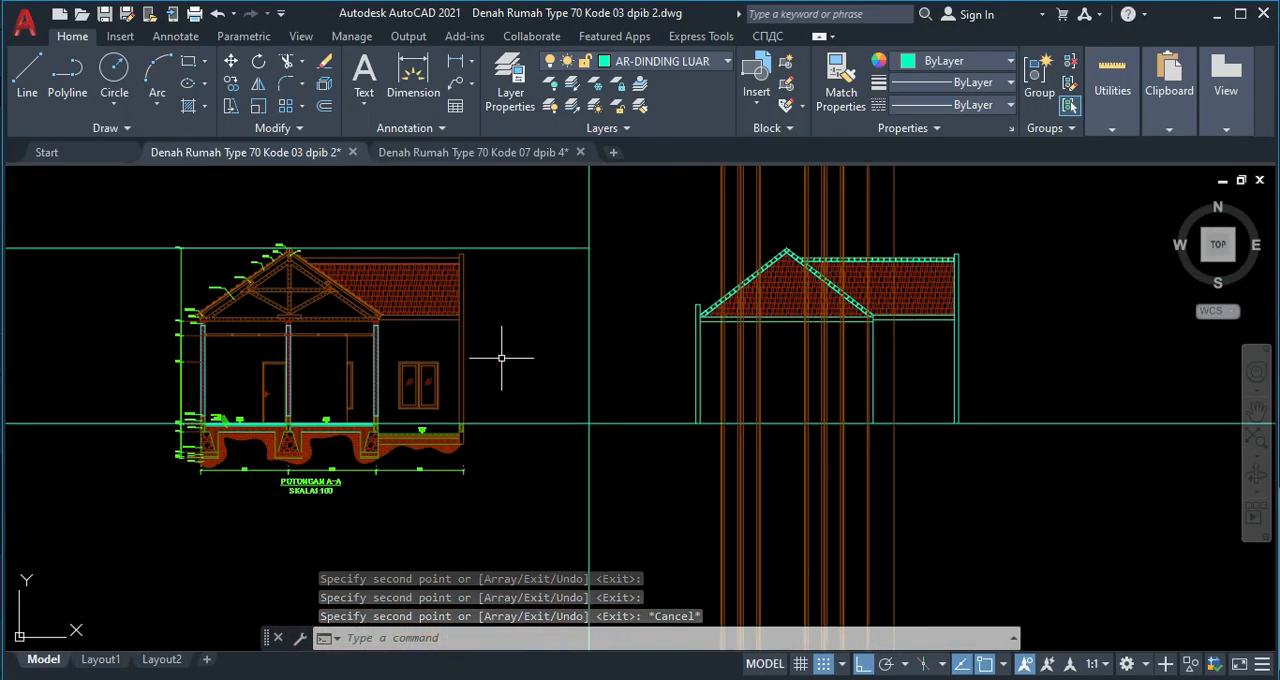
click(637, 426)
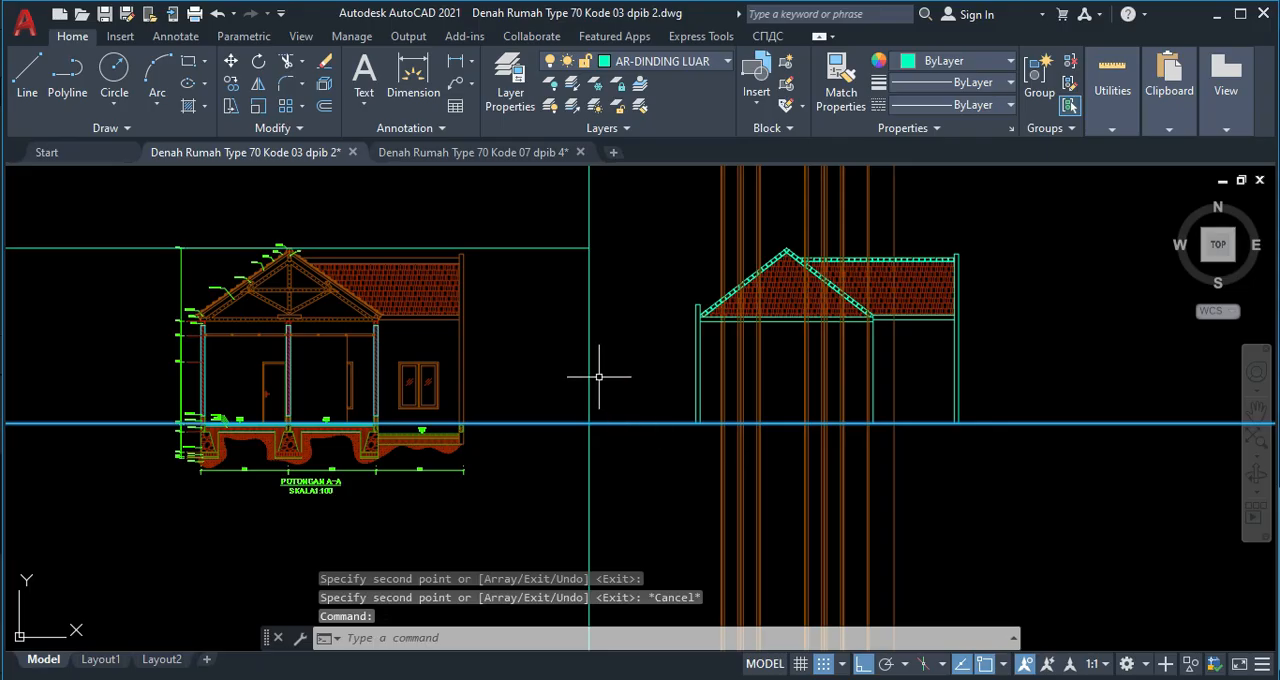
text(co)
key(Return)
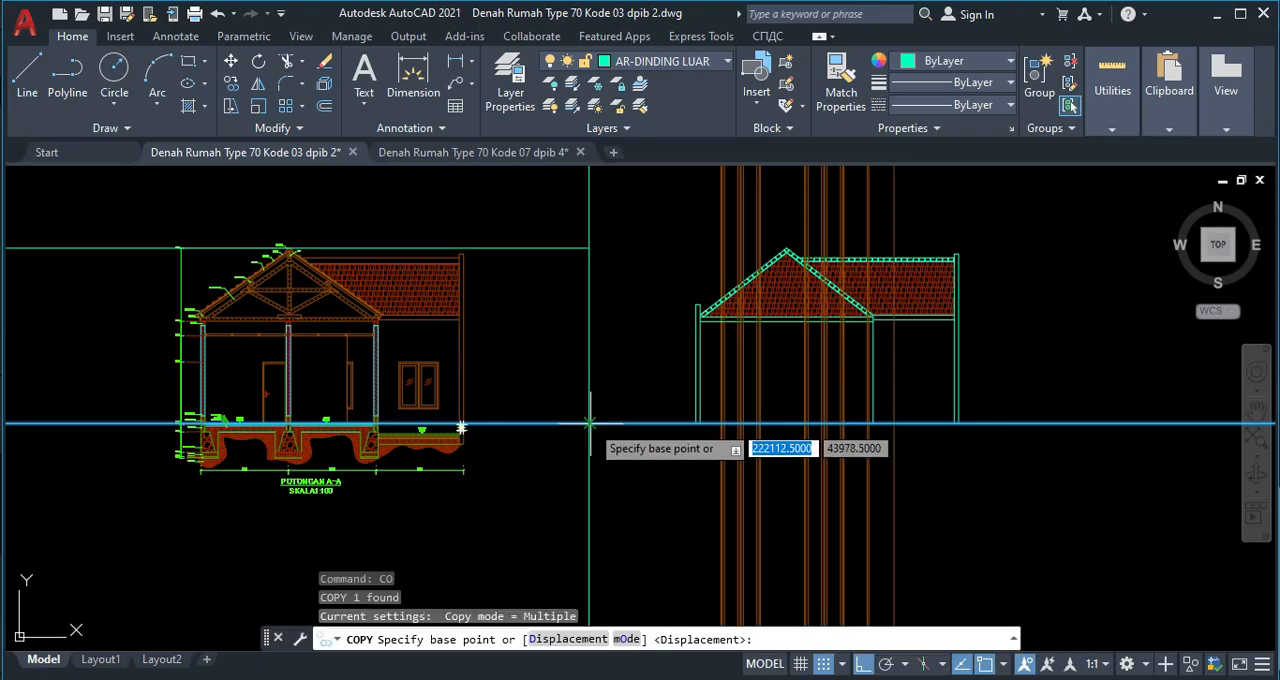
click(589, 426)
scroll(303, 337, up, 5)
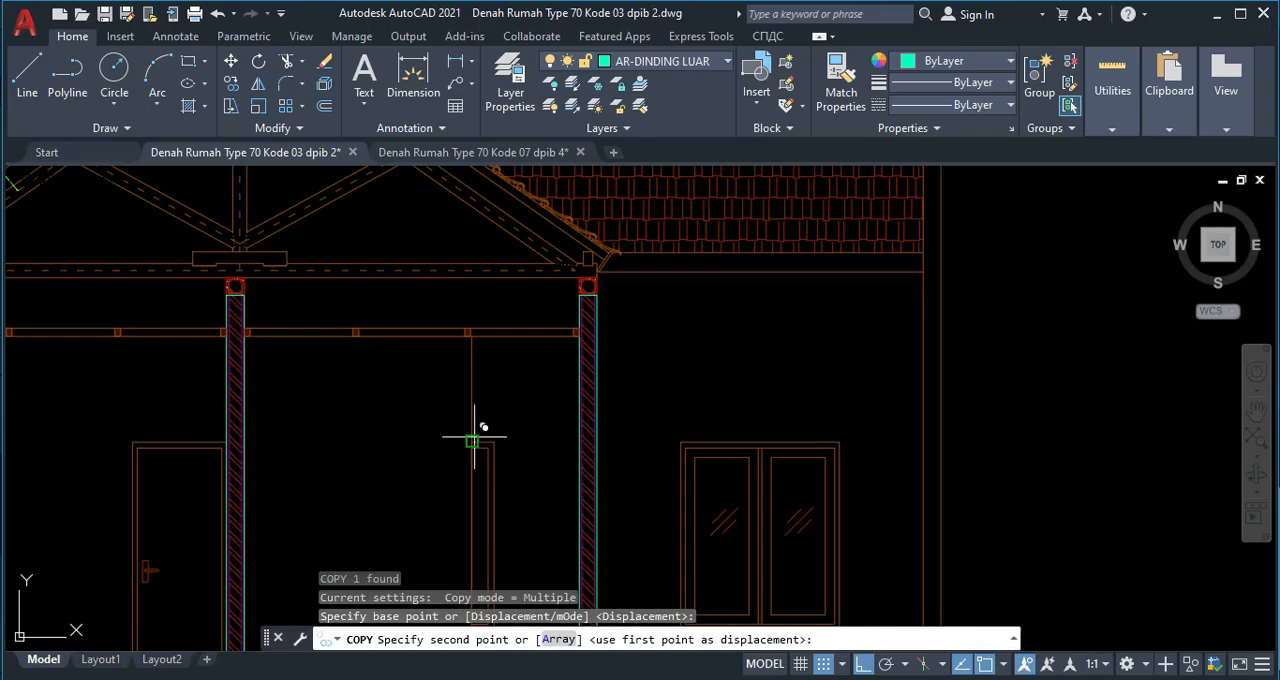
click(494, 440)
scroll(828, 430, down, 6)
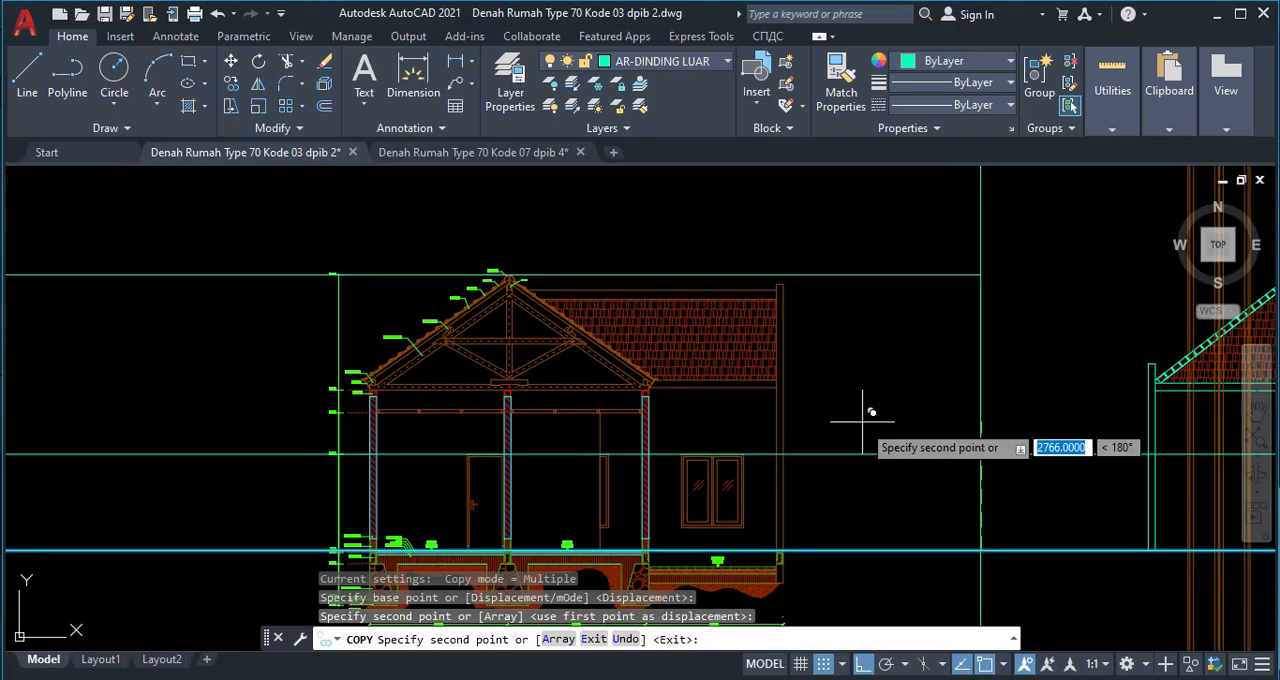
middle_drag(768, 432, 730, 430)
key(Escape)
Put the horizontal line copied to the door frame's top in section A-A on layer AR-KUSEN.
click(720, 408)
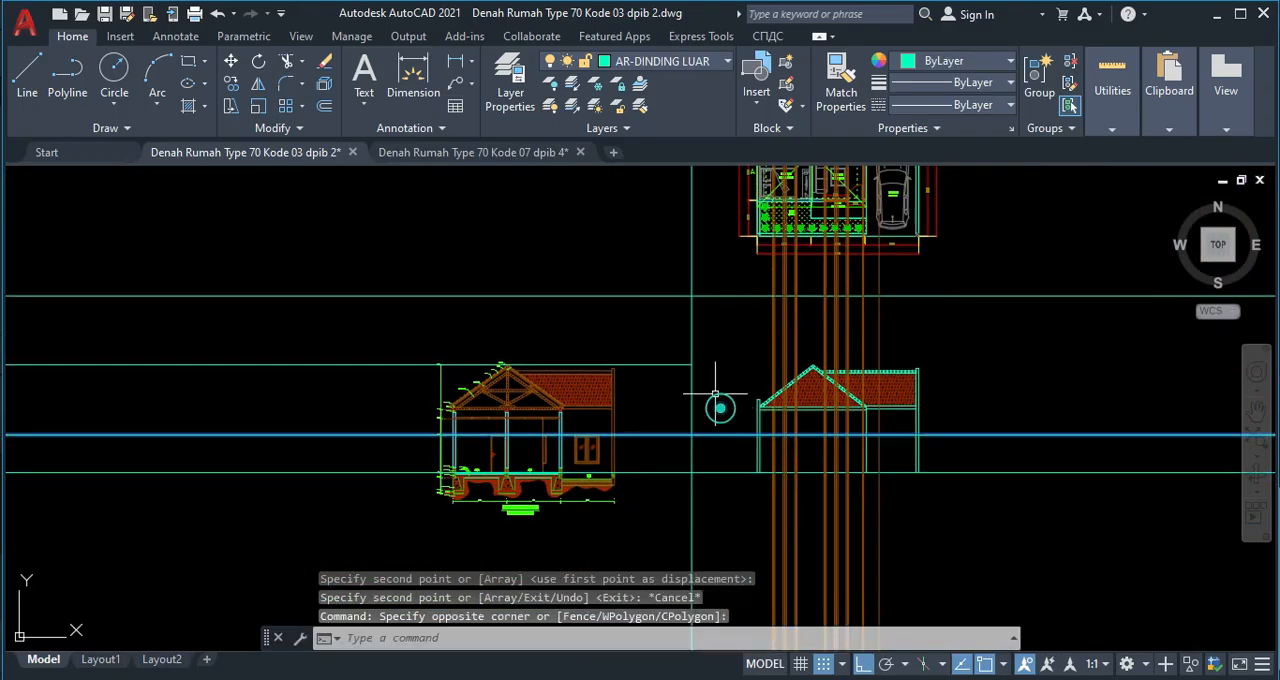
click(660, 61)
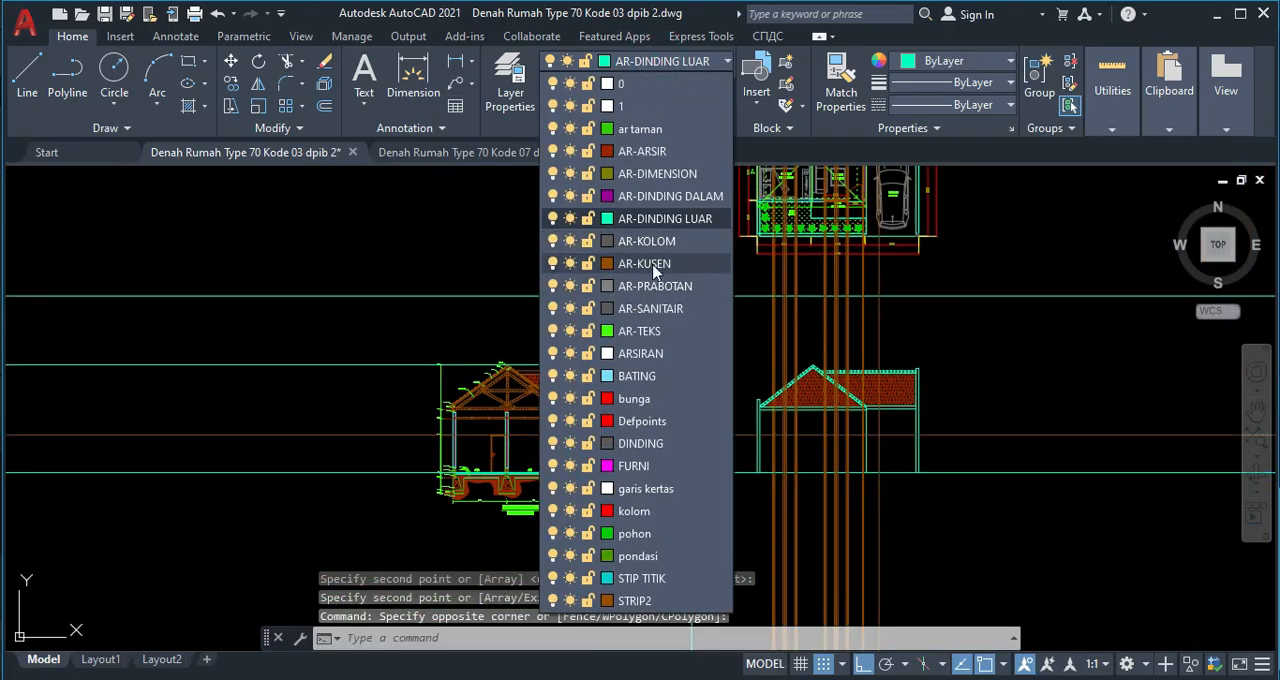
key(Escape)
key(Escape)
Copy the horizontal AR-KUSEN line down to the sash top and glass top edges of the window in section A-A.
scroll(543, 337, up, 5)
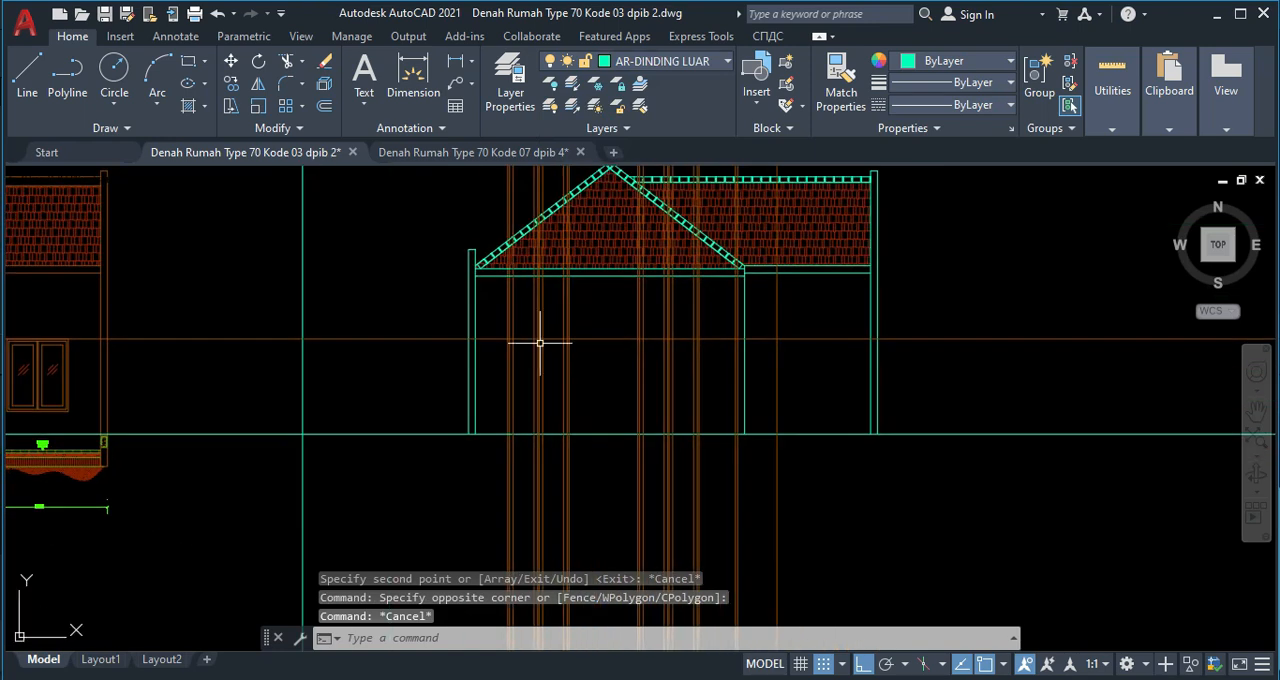
click(243, 351)
click(228, 318)
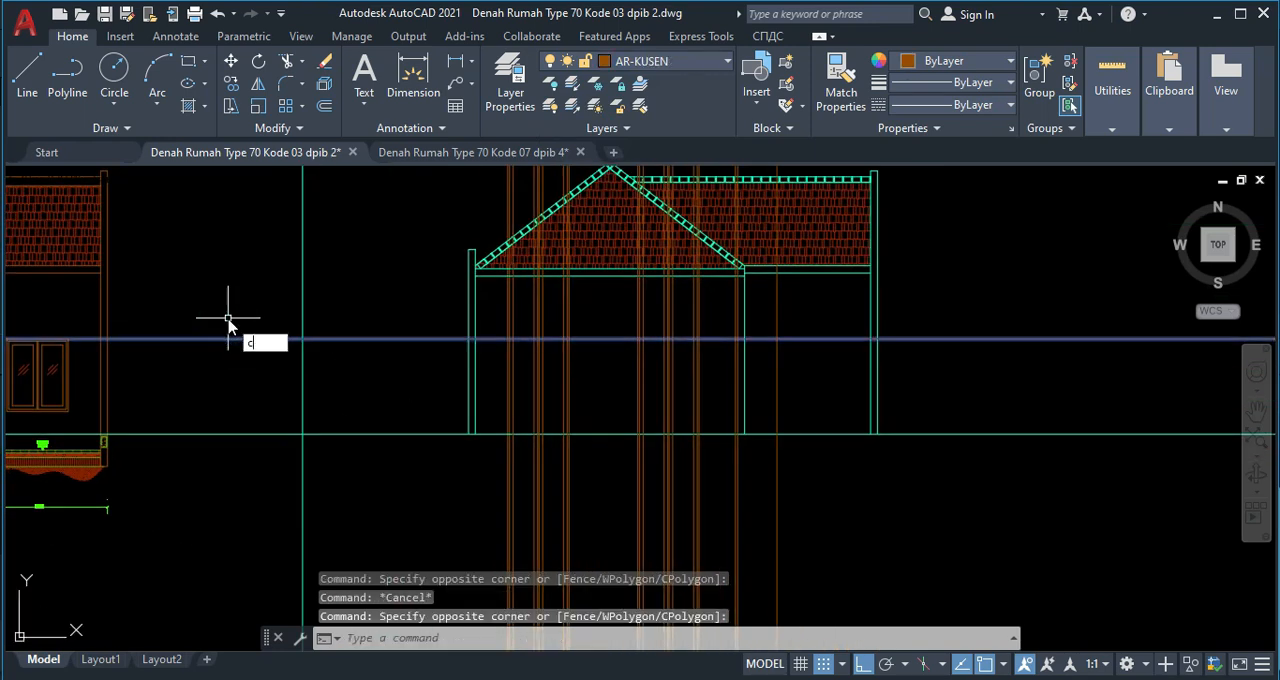
key(Return)
scroll(123, 350, up, 5)
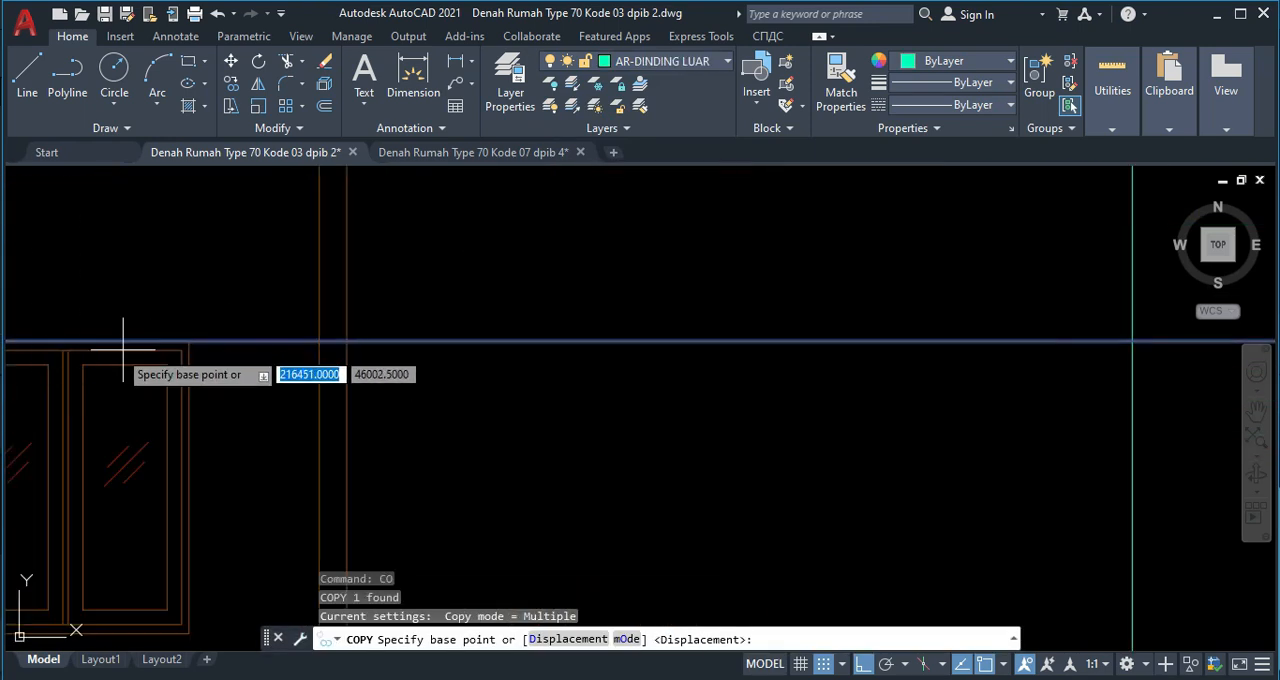
click(188, 341)
scroll(188, 339, up, 5)
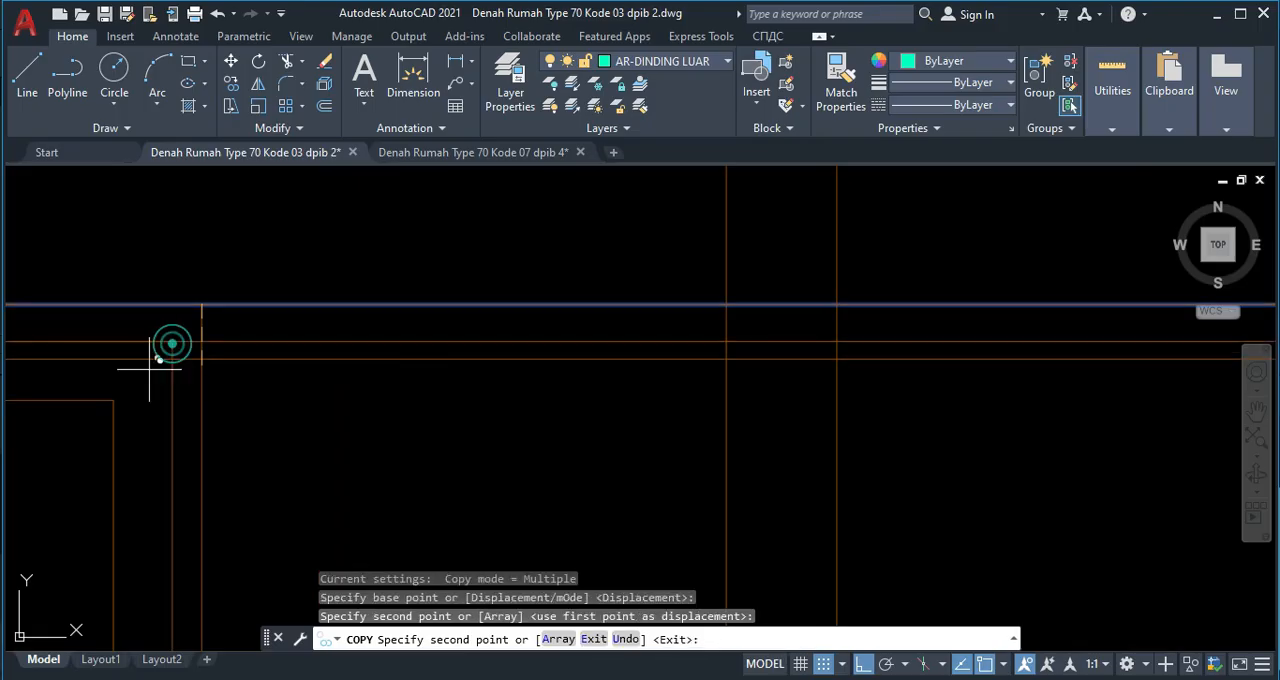
click(115, 402)
Continue copying the line to the section window's lower outer frame, sash and glass edges.
scroll(241, 375, down, 5)
middle_drag(335, 375, 320, 257)
scroll(212, 554, up, 5)
click(228, 460)
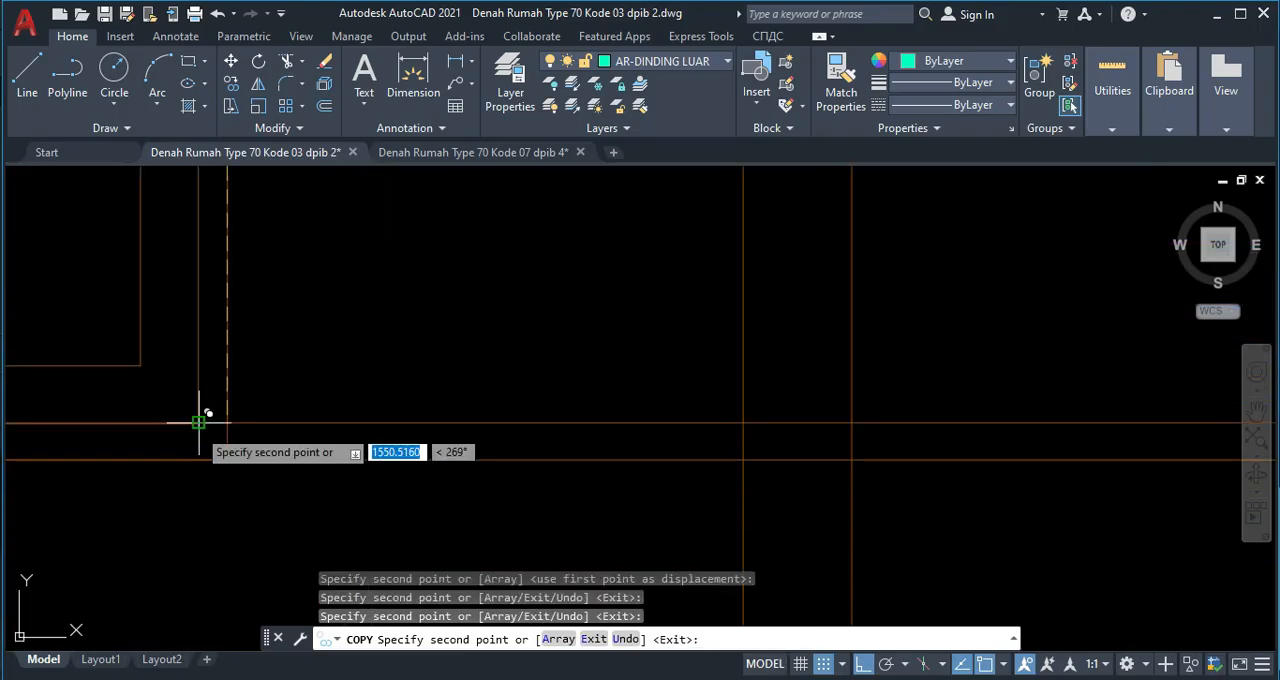
click(198, 423)
scroll(300, 370, down, 3)
scroll(563, 363, up, 5)
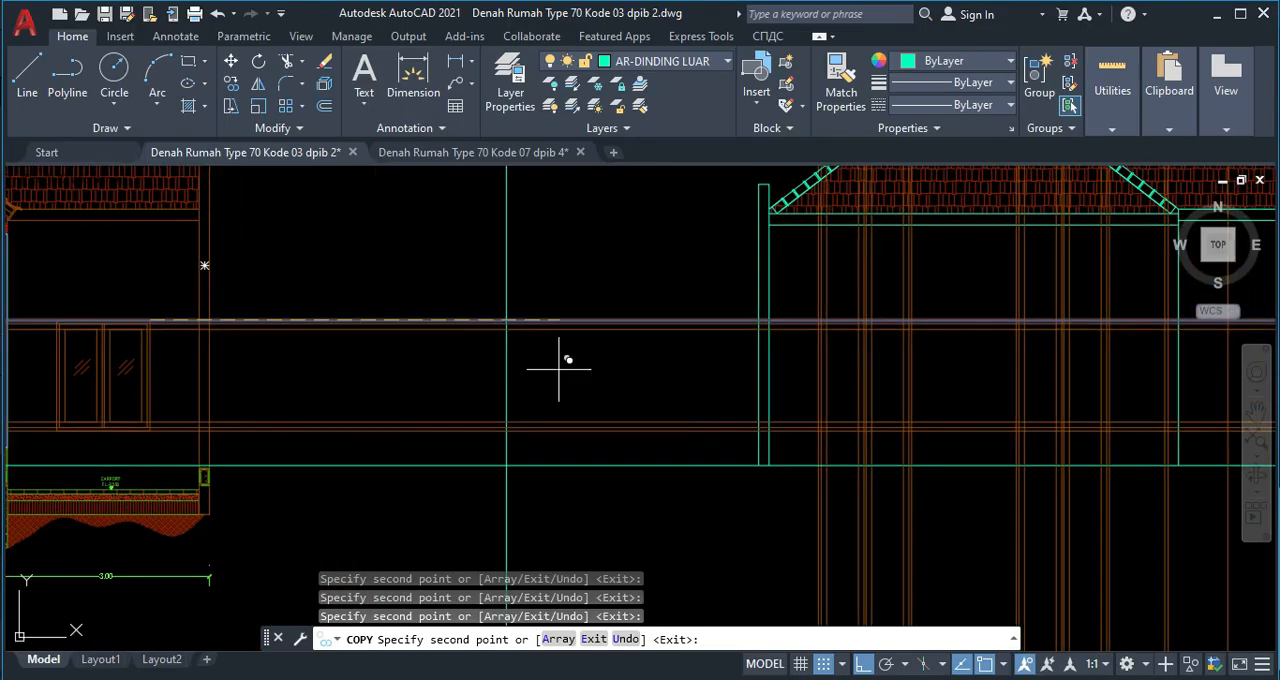
key(Escape)
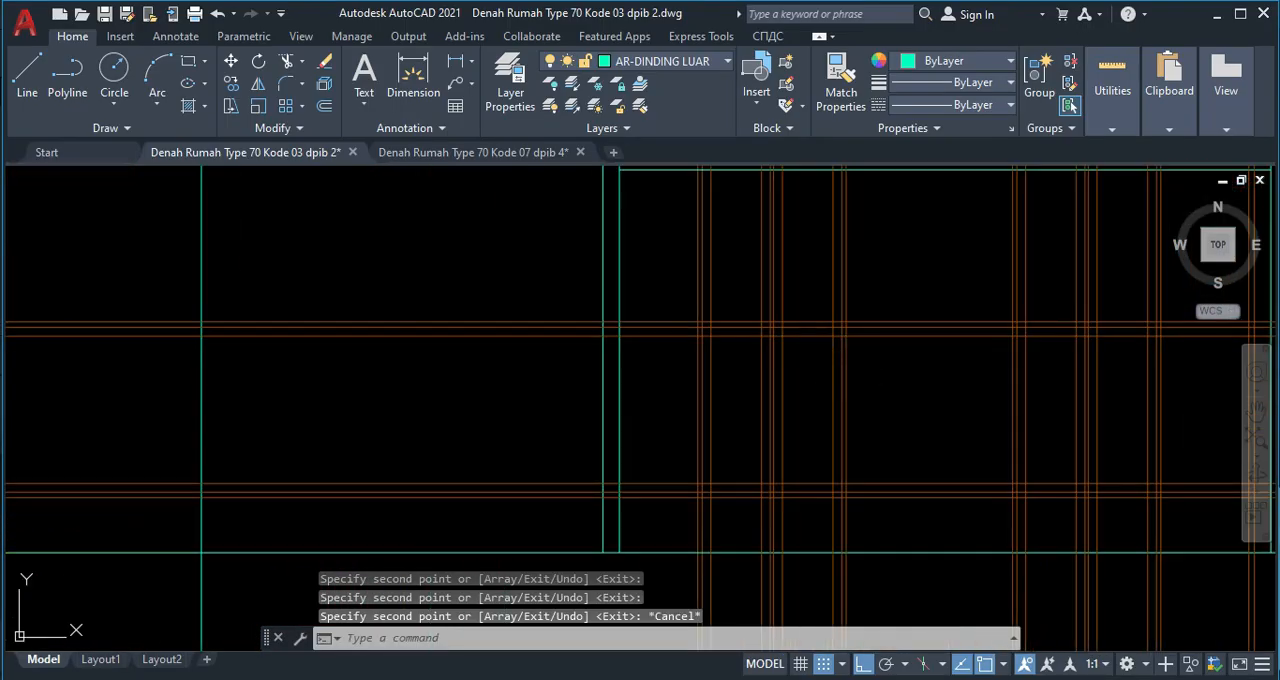
Trim the projection lines around the elevation's left window back to its outer frame rectangle.
text(tr)
key(Return)
scroll(669, 425, down, 3)
click(504, 320)
click(747, 313)
click(722, 323)
click(743, 574)
middle_drag(722, 572, 713, 413)
mouse_move(702, 422)
mouse_down()
mouse_move(500, 423)
mouse_move(486, 194)
mouse_move(472, 229)
mouse_up()
Trim the inner line ends crossing the left window's top frame strip and its upper right corner.
scroll(531, 214, up, 5)
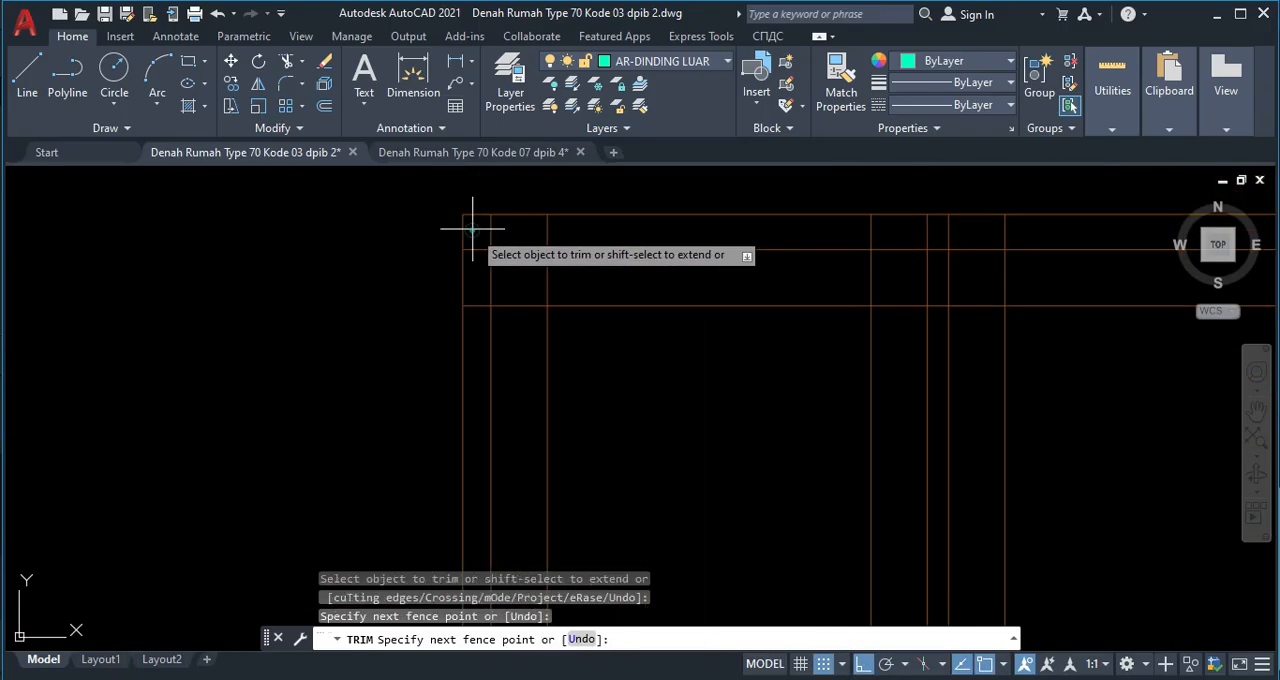
scroll(686, 257, down, 2)
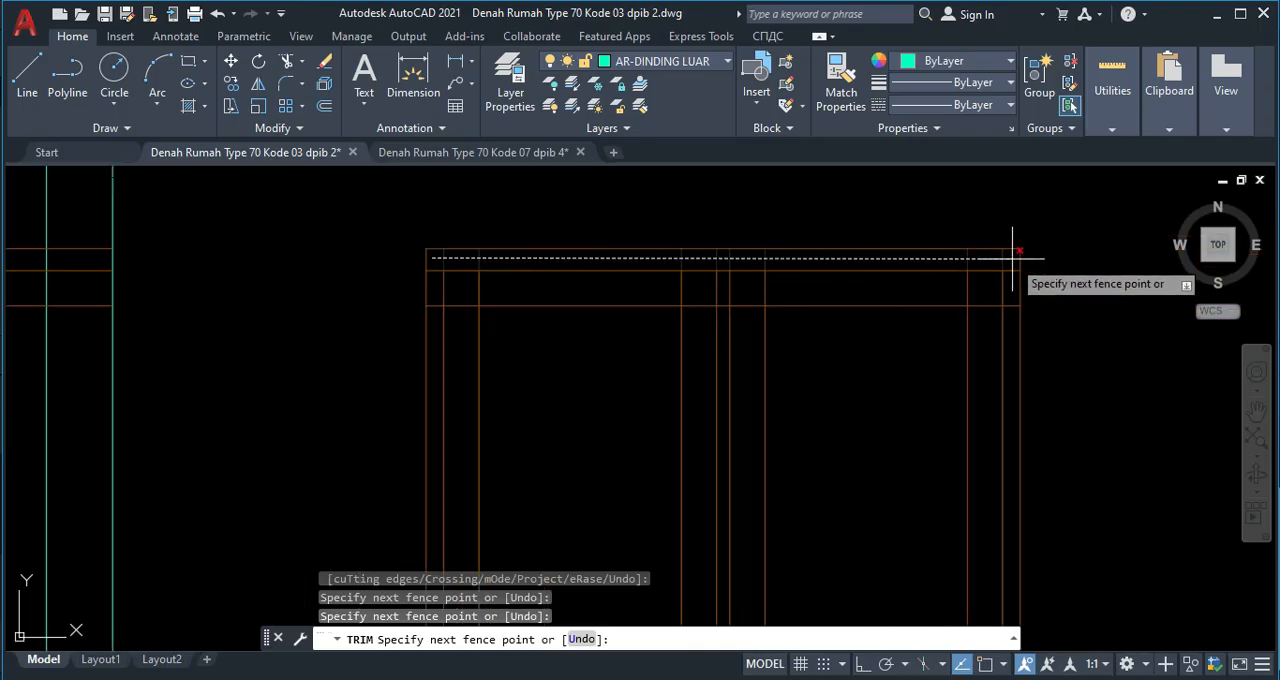
drag(1012, 258, 1006, 260)
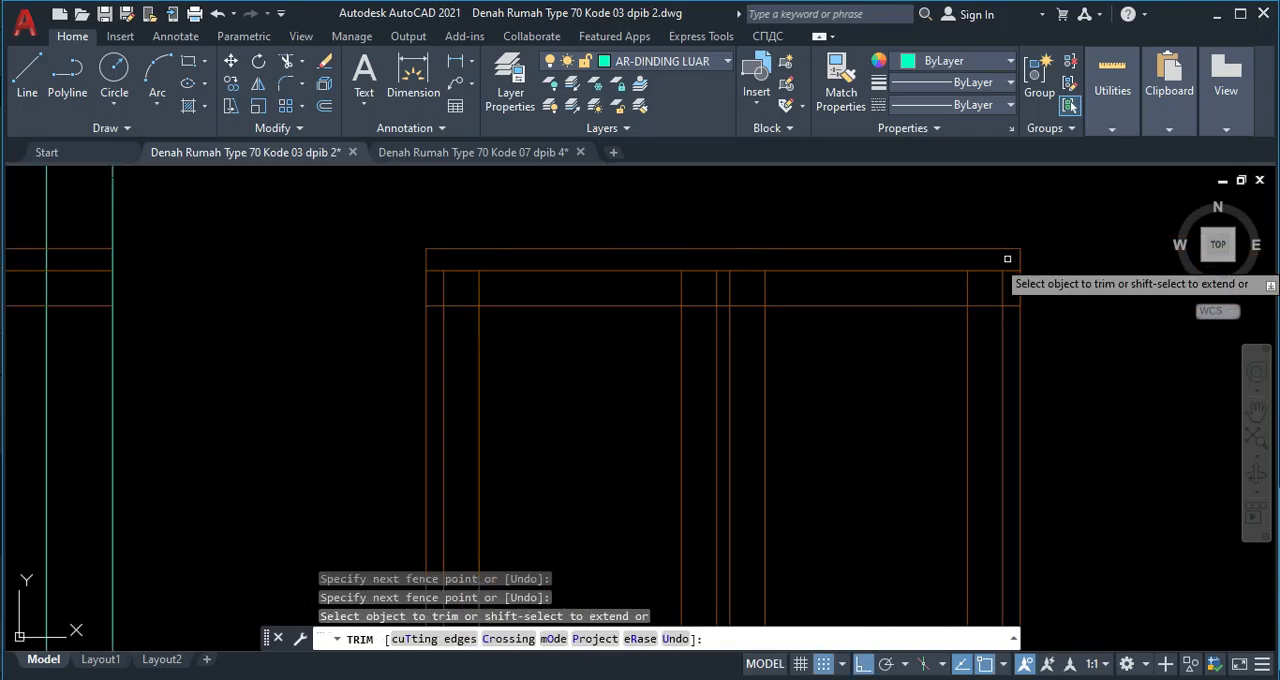
click(1009, 260)
middle_drag(1009, 394, 966, 329)
click(966, 329)
Trim the inner line ends crossing the window's bottom frame strip and the side frame strips at both lower corners.
middle_drag(938, 500, 883, 350)
middle_drag(879, 485, 836, 283)
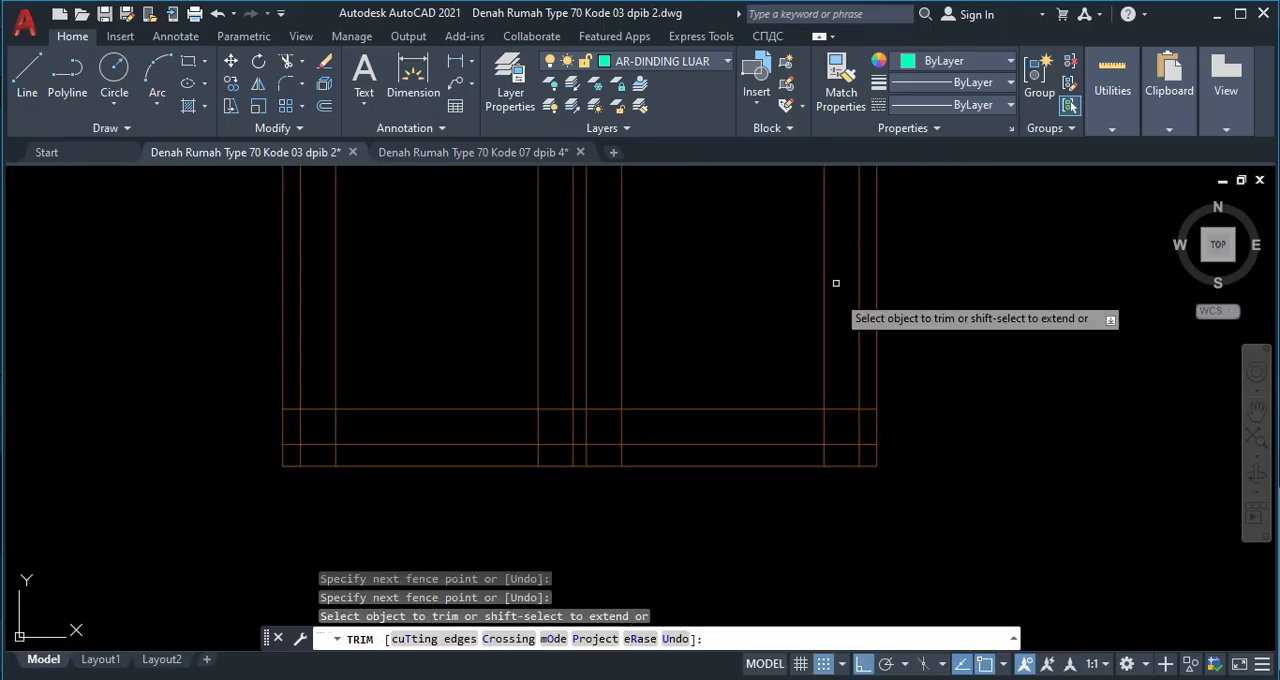
scroll(861, 426, up, 4)
click(880, 362)
click(888, 494)
click(883, 499)
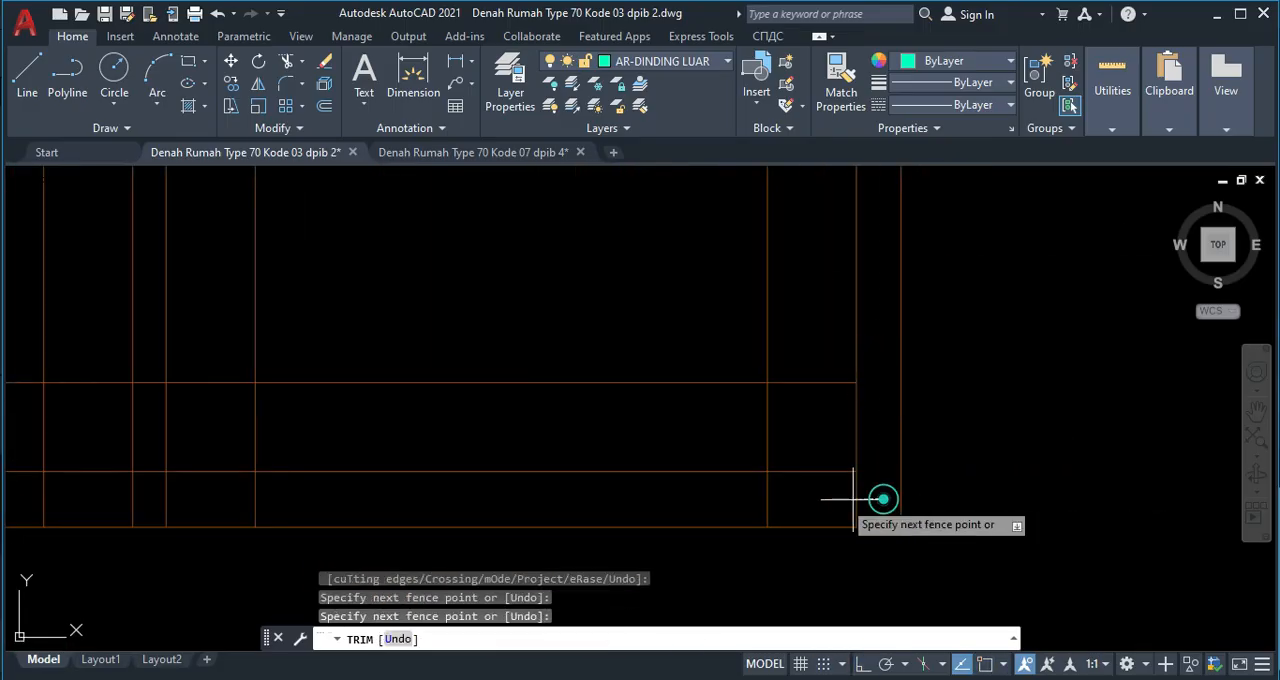
middle_drag(81, 502, 306, 479)
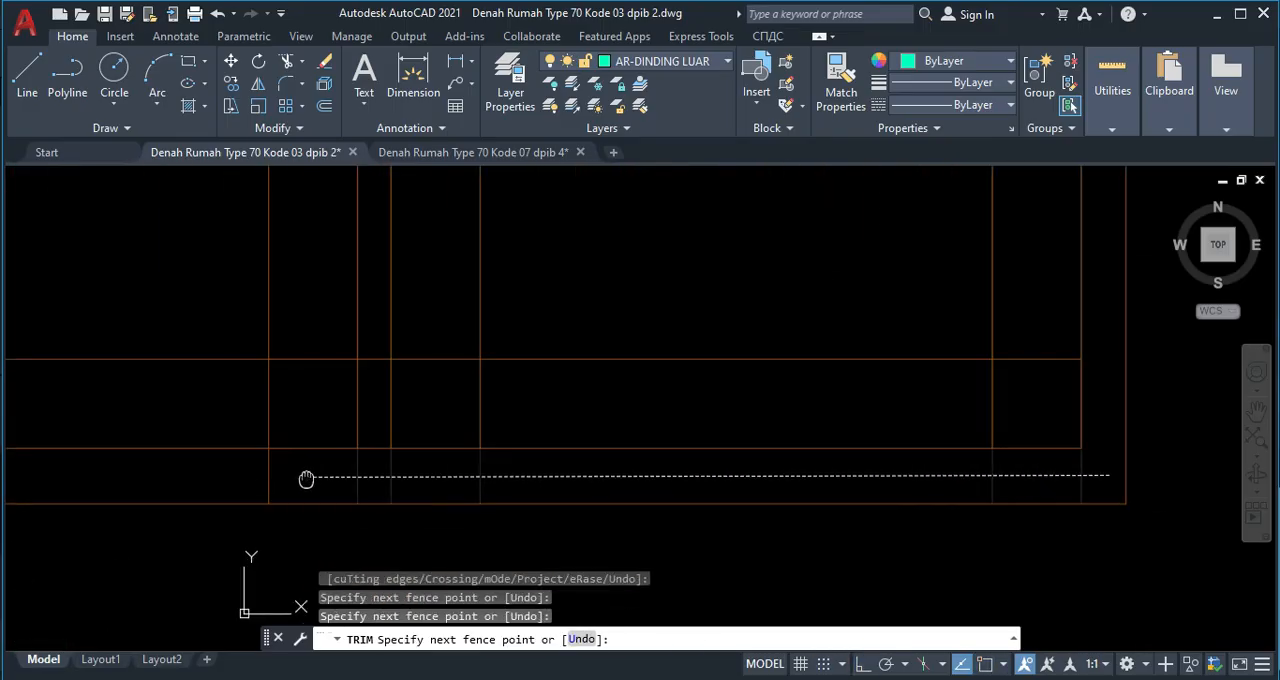
click(234, 466)
middle_drag(213, 593, 770, 529)
click(324, 404)
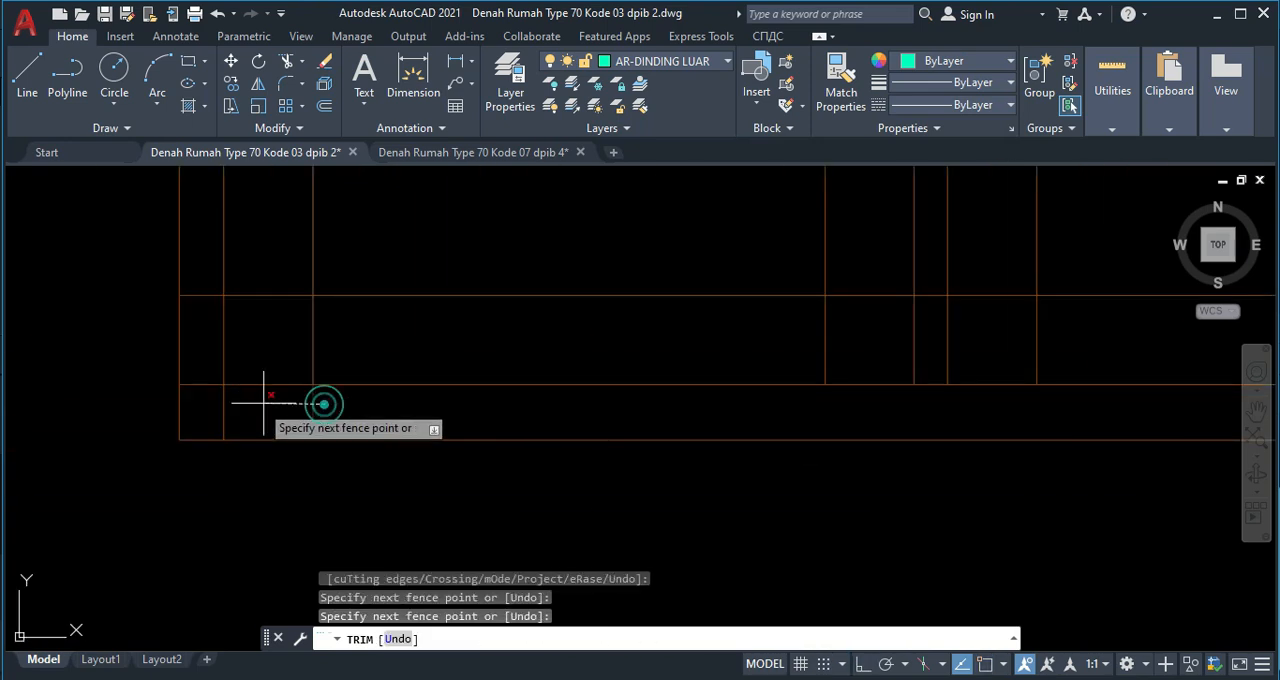
click(208, 395)
click(198, 281)
key(Return)
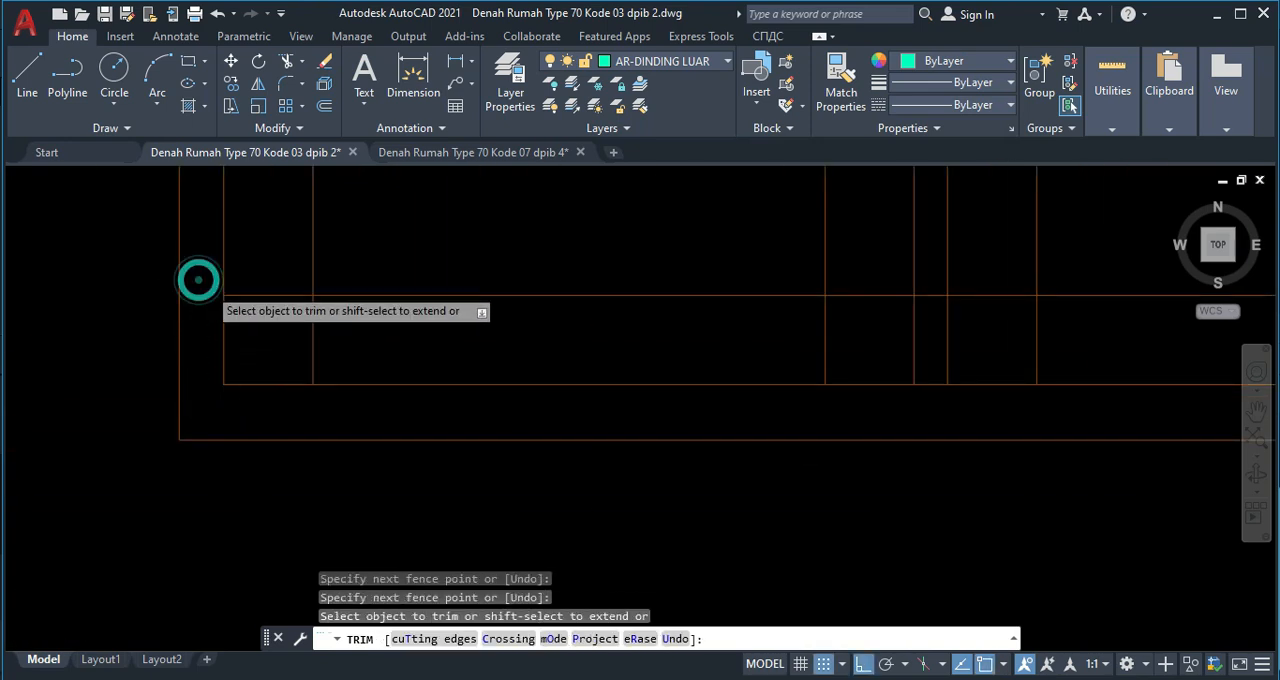
Trim the horizontal line ends crossing the window's left frame strip at the upper corner.
scroll(198, 281, down, 3)
scroll(229, 249, up, 2)
click(185, 263)
click(183, 197)
key(Return)
Trim the line ends at the left sash's upper corners and the upper horizontal line between the two sashes.
click(228, 221)
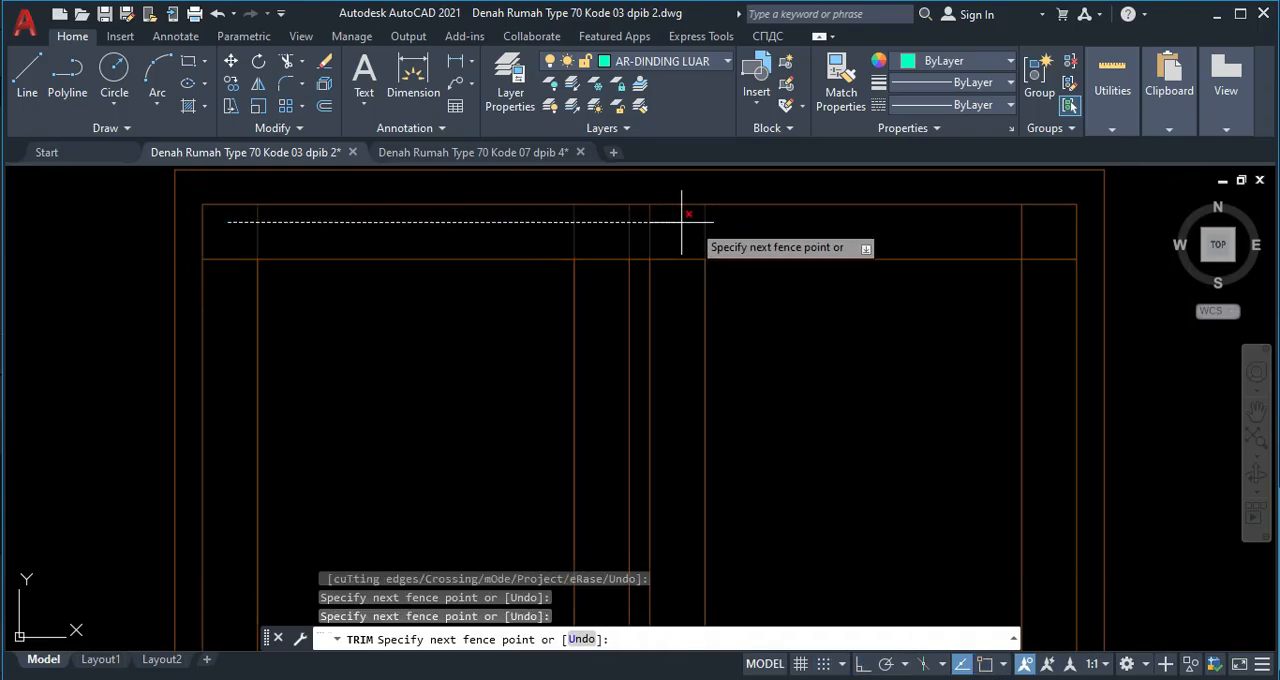
click(589, 223)
key(Return)
click(643, 199)
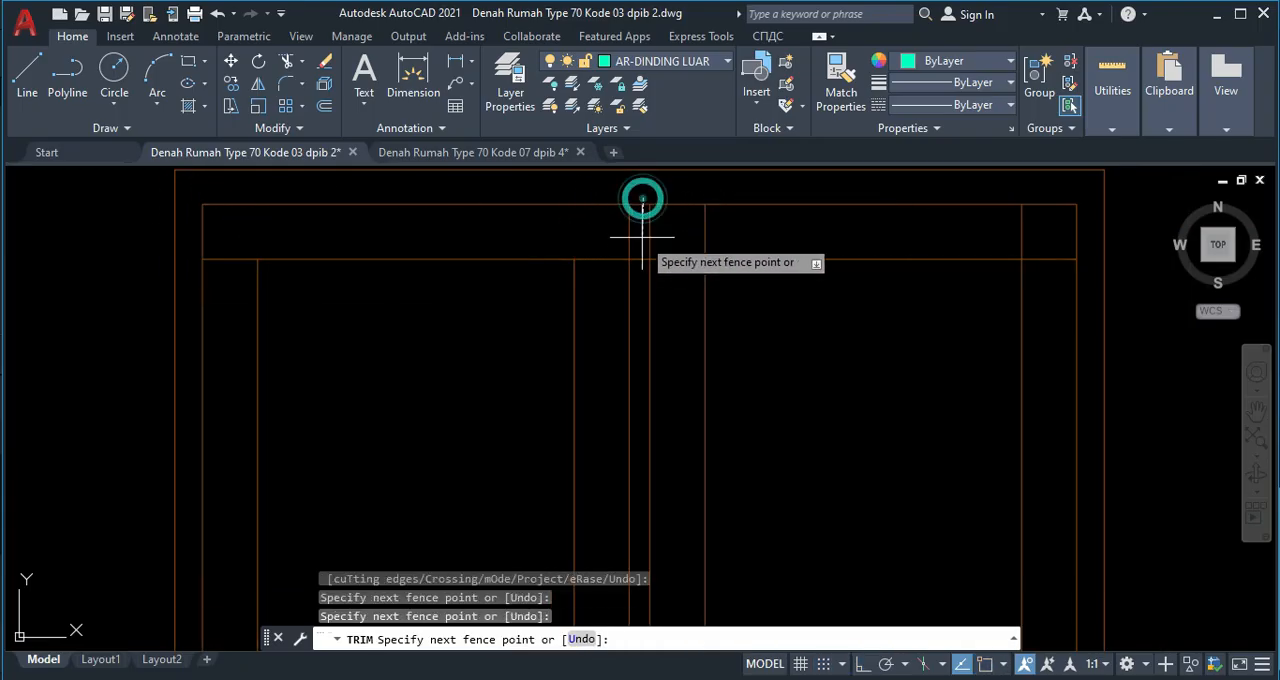
key(Return)
click(594, 241)
click(600, 294)
key(Return)
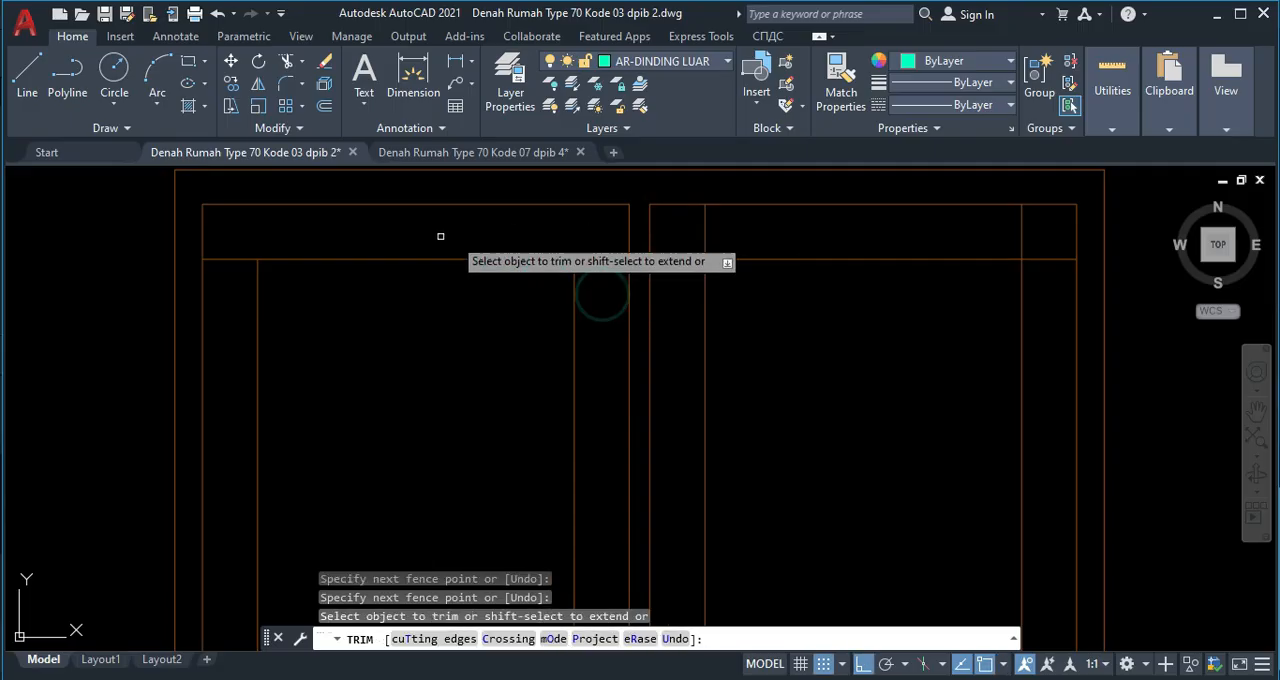
click(218, 247)
click(222, 280)
key(Return)
Trim the glass line ends at both upper corners of the right sash.
click(674, 219)
click(1035, 225)
key(Return)
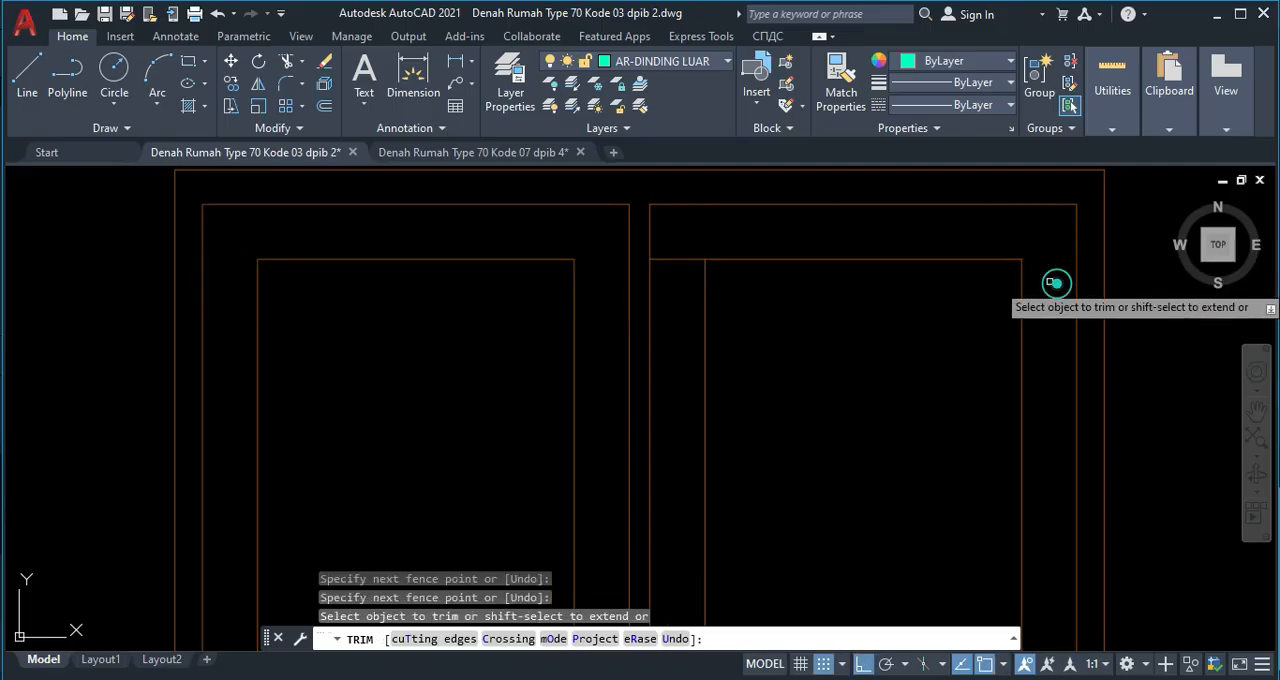
click(677, 243)
click(677, 288)
Trim the lower horizontal lines out of the gap between the two sashes.
scroll(666, 350, down, 4)
middle_drag(677, 605, 663, 403)
scroll(645, 486, up, 6)
click(614, 318)
click(615, 446)
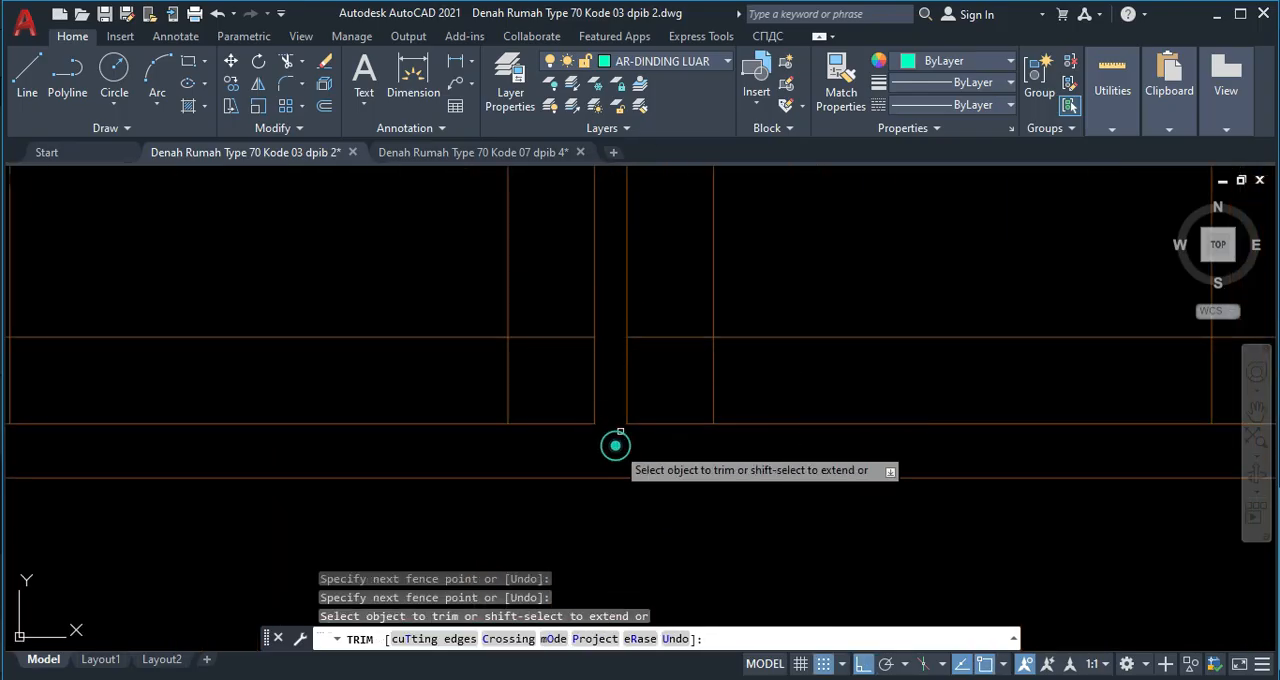
Trim the glass line ends at the lower inner corners of both sashes.
click(673, 312)
click(687, 370)
click(690, 368)
click(753, 367)
click(567, 322)
click(570, 370)
click(539, 383)
click(471, 379)
Trim the glass line ends at the right sash's lower outer corner.
scroll(670, 376, down, 4)
middle_drag(766, 360, 638, 386)
scroll(790, 378, up, 4)
click(797, 378)
click(791, 414)
click(791, 421)
click(742, 432)
Trim the glass line ends at the left sash's lower outer corner.
scroll(424, 439, down, 2)
scroll(400, 437, down, 2)
scroll(95, 437, up, 4)
click(94, 437)
click(66, 426)
click(48, 411)
click(44, 377)
scroll(240, 386, down, 3)
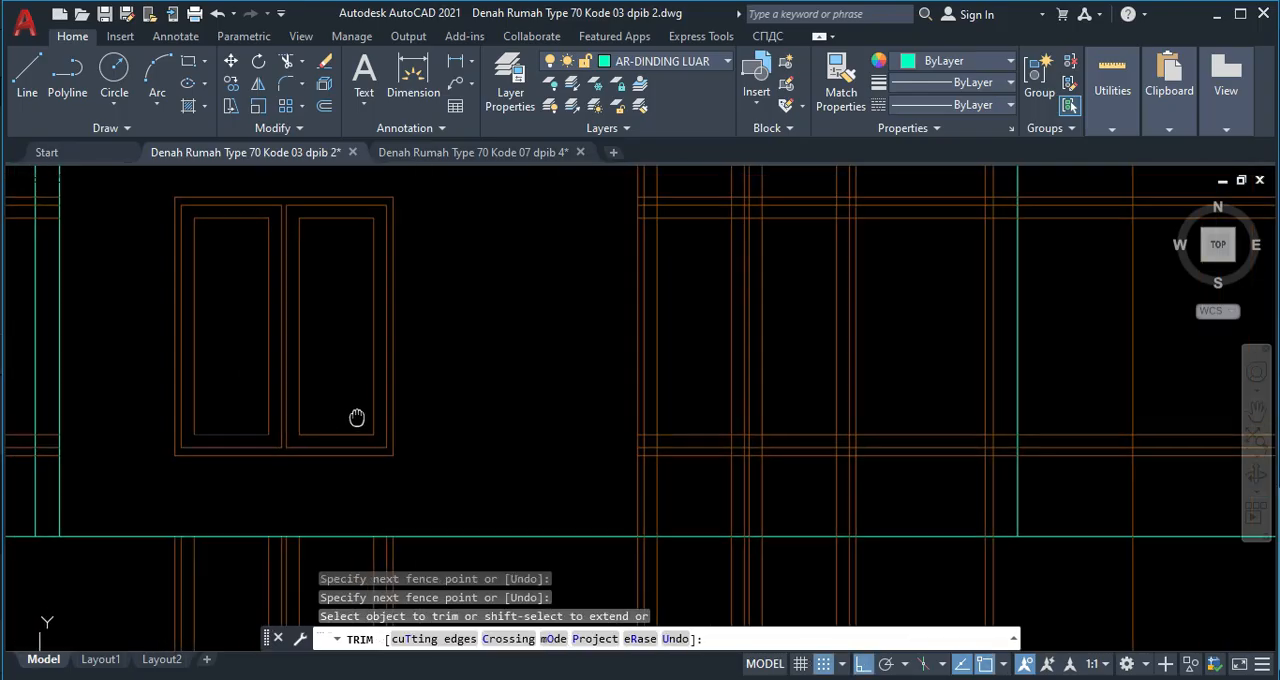
Delete the leftover vertical lines below the left window and the leftover horizontal lines to its left.
key(Escape)
scroll(297, 351, down, 1)
middle_drag(340, 287, 371, 249)
middle_drag(385, 421, 395, 379)
click(452, 507)
click(211, 455)
middle_drag(126, 417, 281, 477)
click(229, 420)
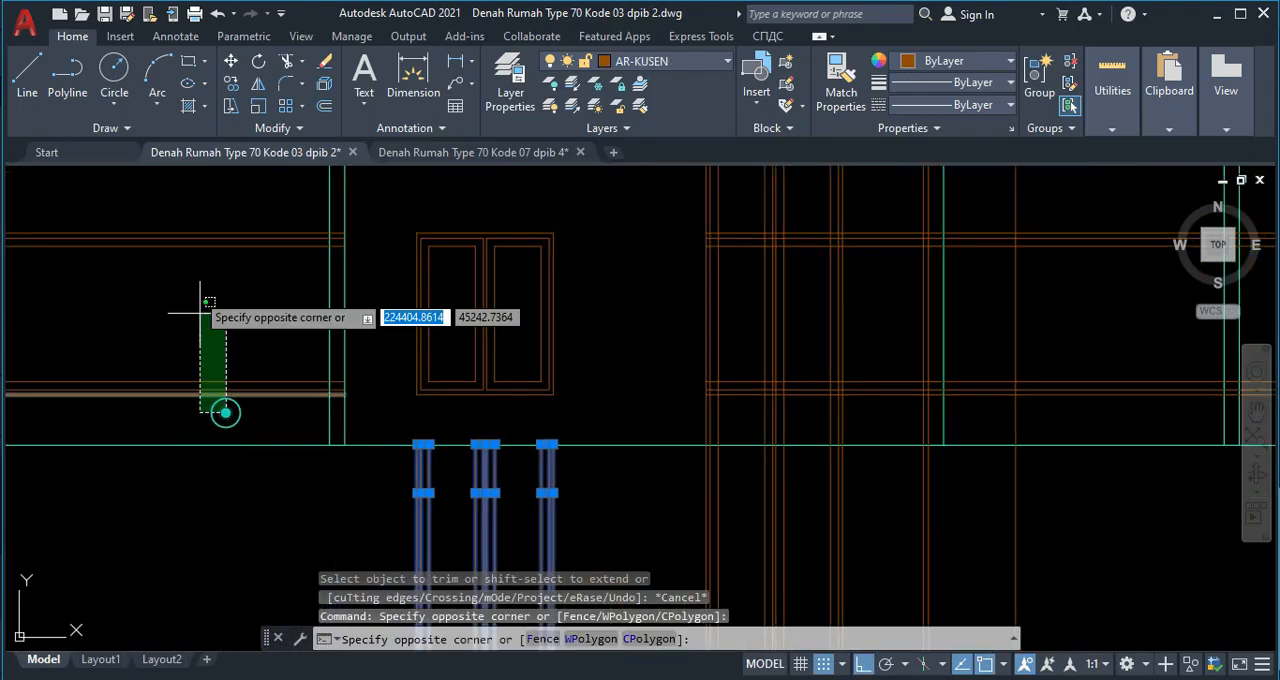
click(194, 210)
key(Delete)
Trim the terrace window's left and central vertical lines above its frame and between the frame and the ground line.
scroll(243, 263, down, 6)
scroll(377, 257, up, 6)
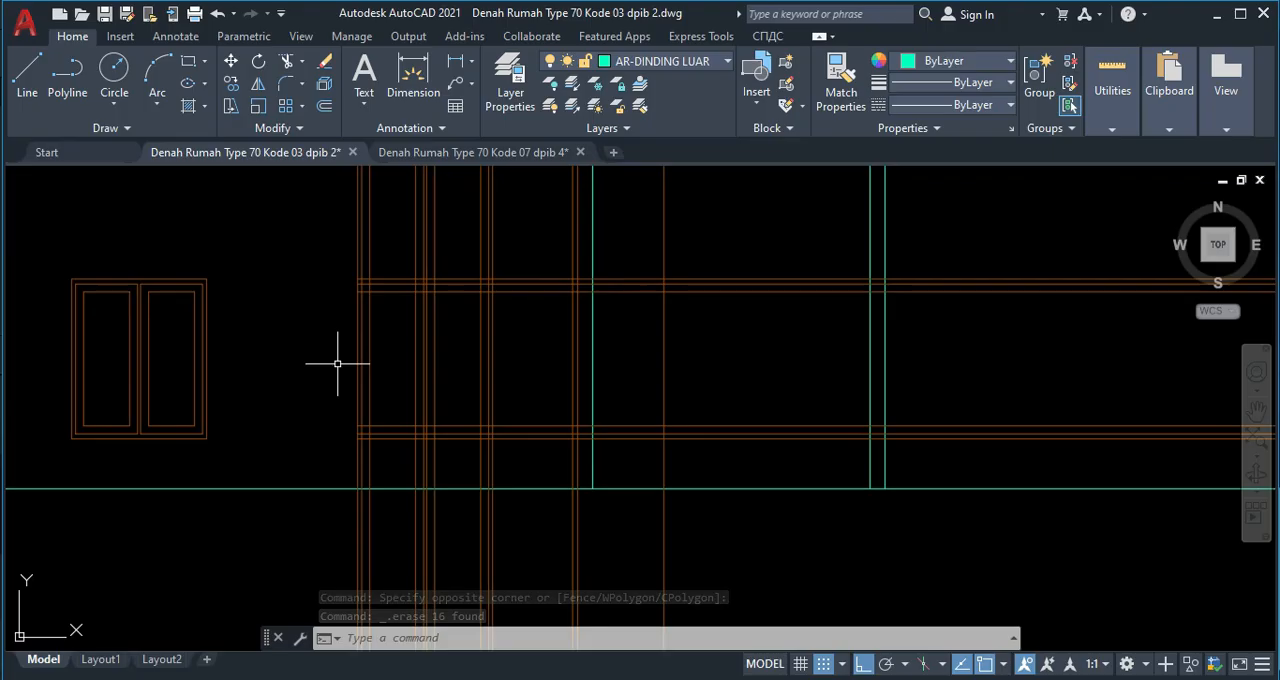
key(Return)
scroll(419, 245, up, 5)
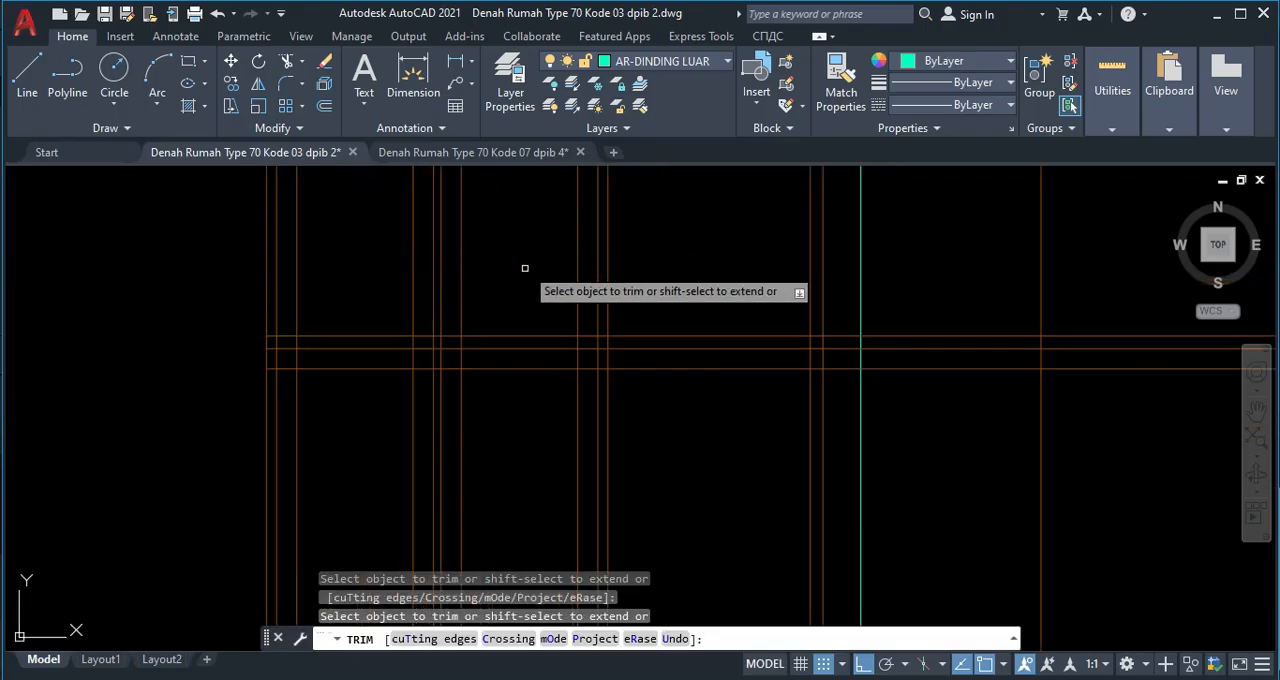
click(517, 271)
click(223, 241)
scroll(280, 279, down, 3)
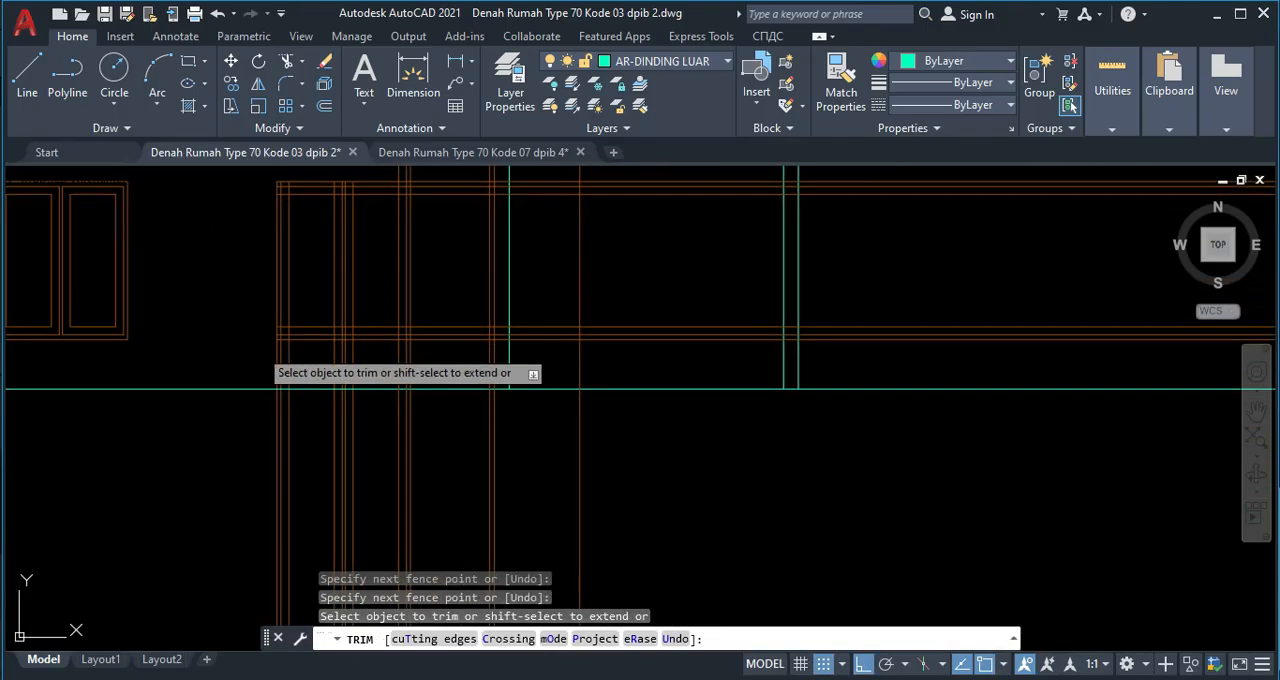
click(258, 349)
click(364, 362)
scroll(363, 362, down, 2)
middle_drag(350, 345, 331, 396)
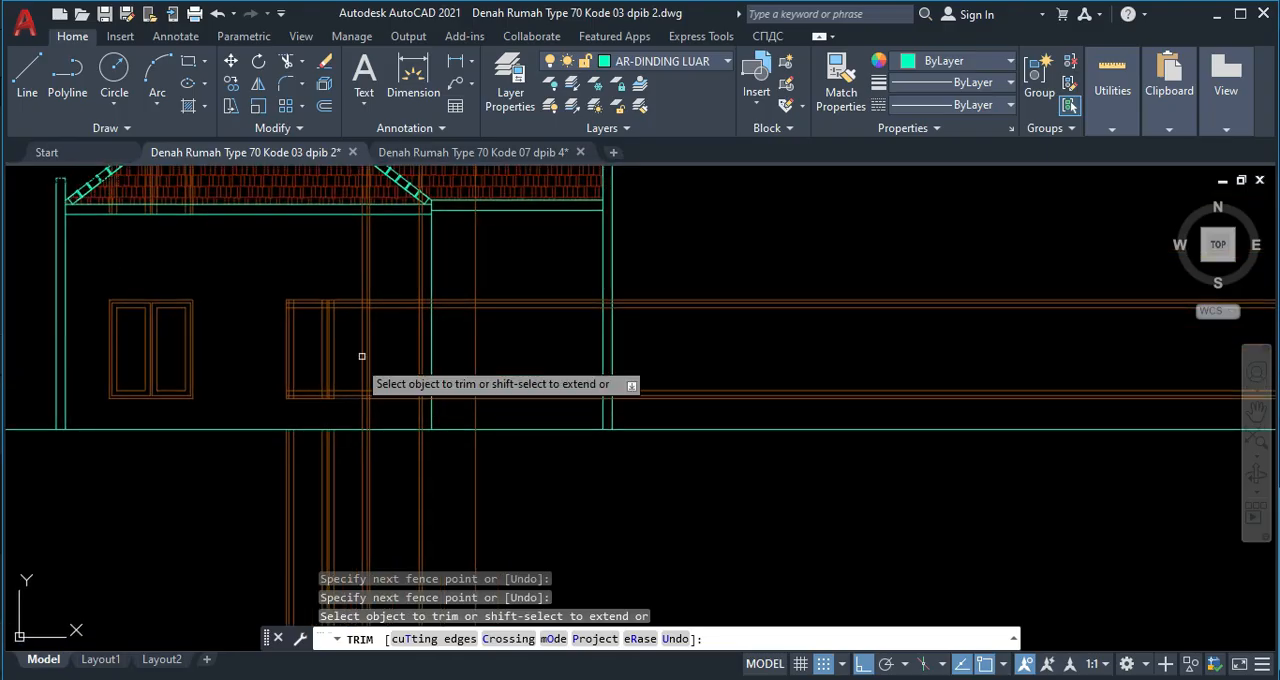
Trim the horizontal window lines out of the door opening and the door's vertical frame lines above its top edge.
scroll(398, 272, up, 2)
scroll(385, 400, up, 2)
click(366, 437)
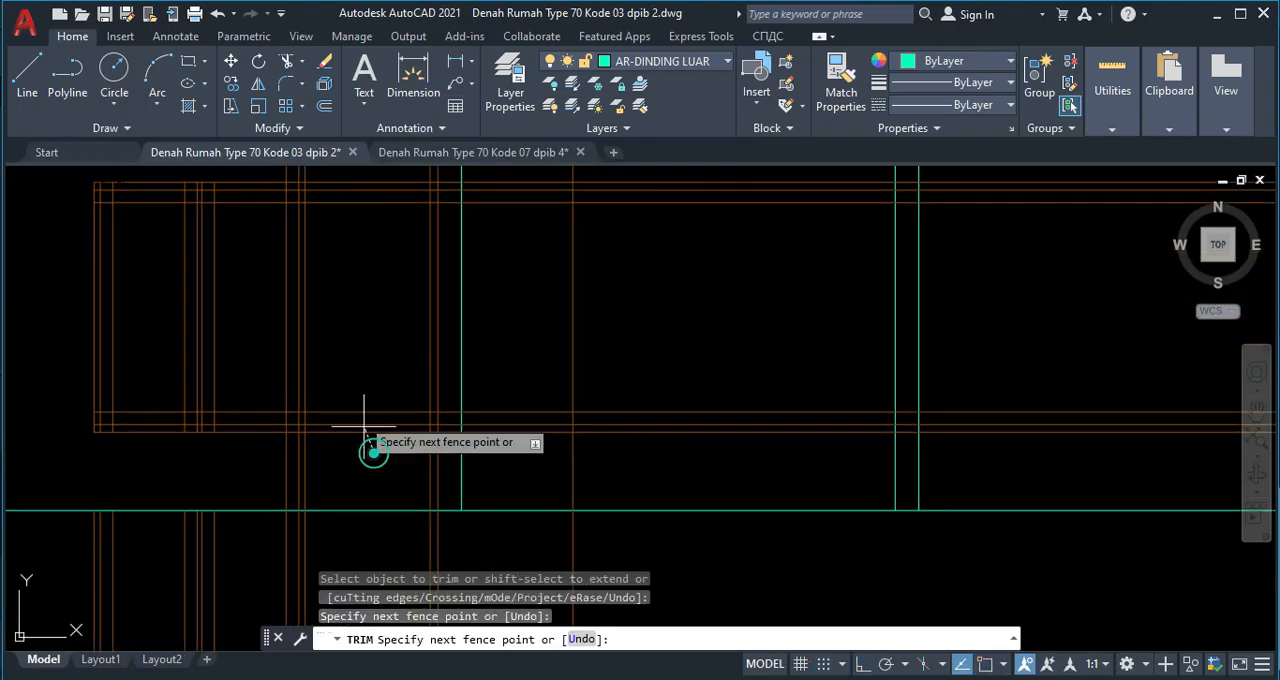
click(352, 360)
middle_drag(351, 192, 354, 319)
click(266, 216)
click(333, 226)
click(443, 249)
click(420, 237)
scroll(420, 240, down, 2)
middle_drag(411, 295, 376, 189)
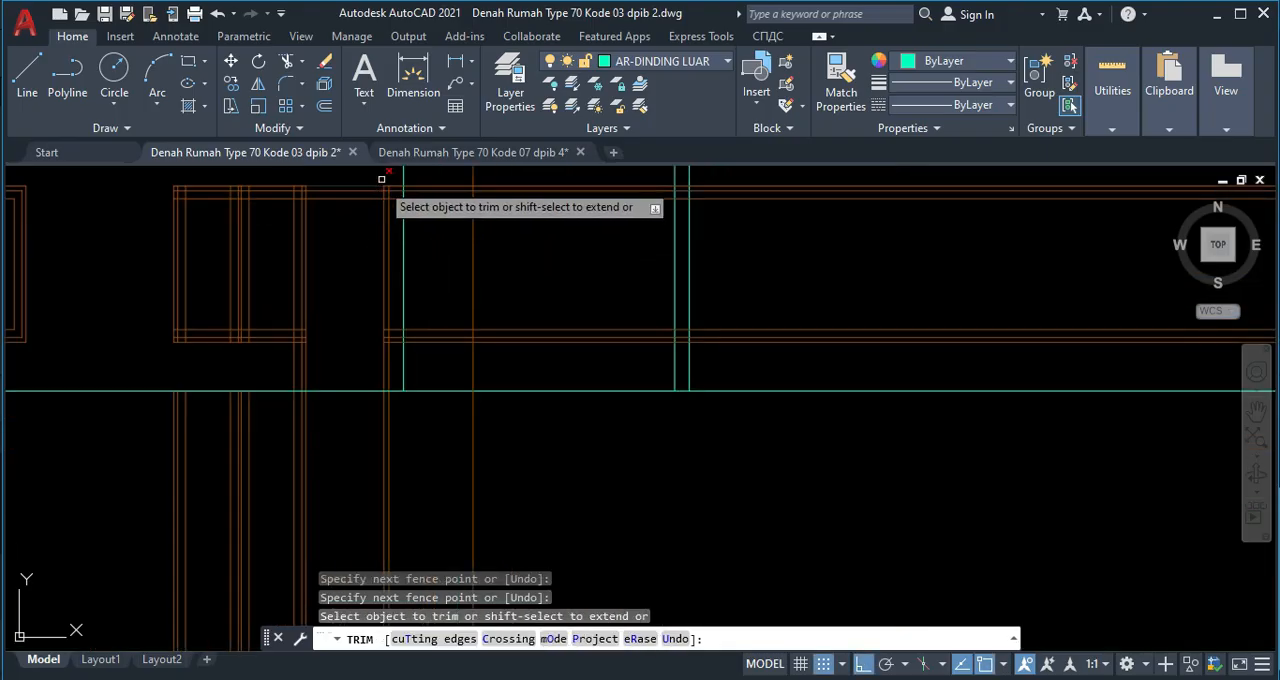
Trim the horizontal lines between the door's right frame edge and the adjacent column.
middle_drag(398, 280, 398, 364)
scroll(386, 257, up, 2)
middle_drag(386, 257, 381, 216)
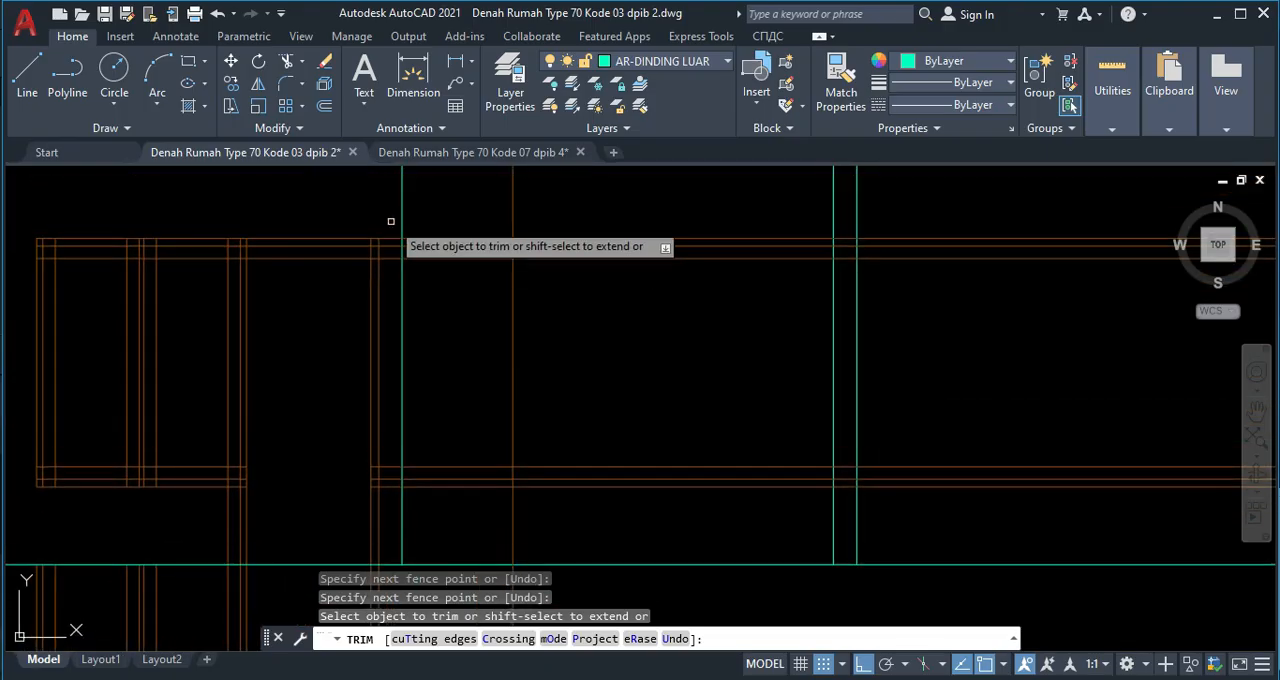
click(391, 221)
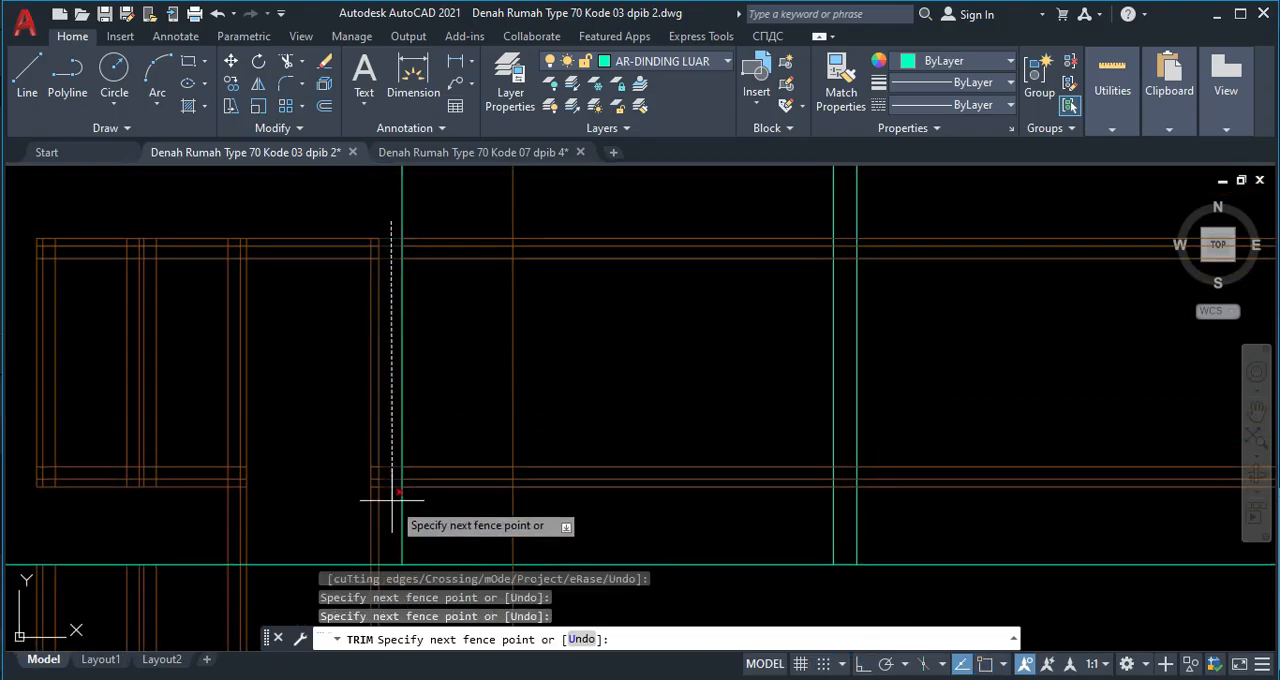
key(Return)
key(Escape)
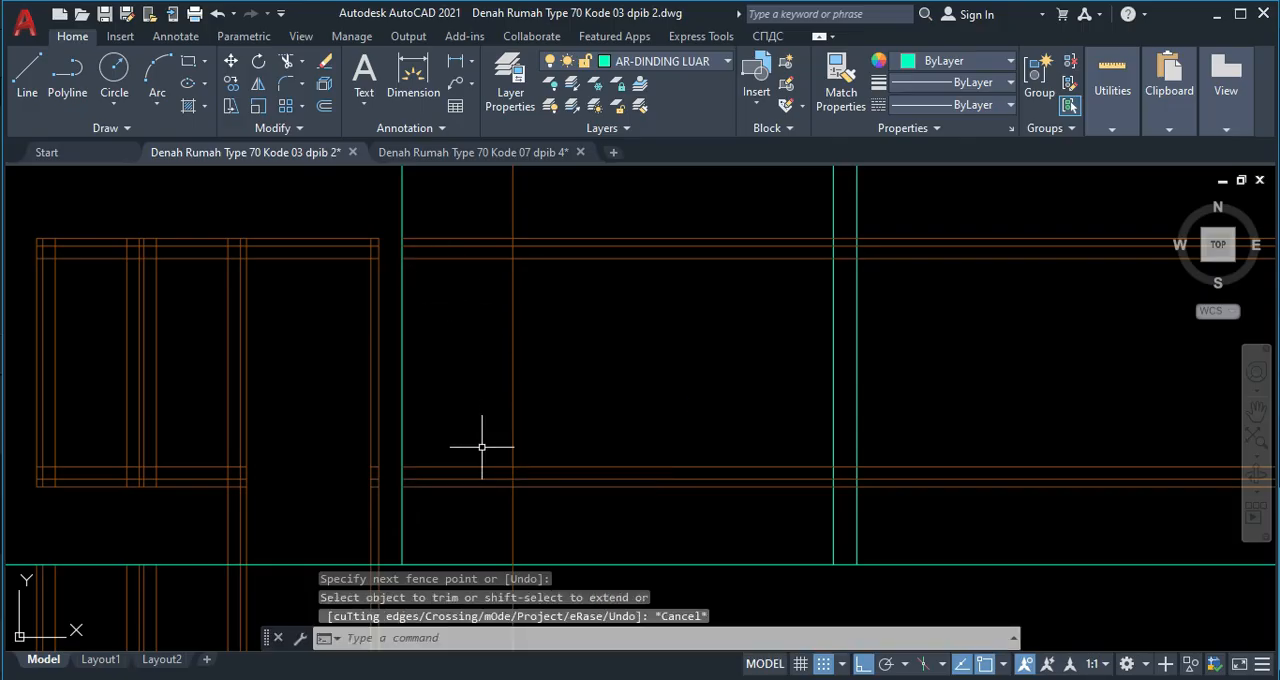
Trim the terrace window's and door's vertical projection lines off below the ground line.
middle_drag(443, 403, 445, 302)
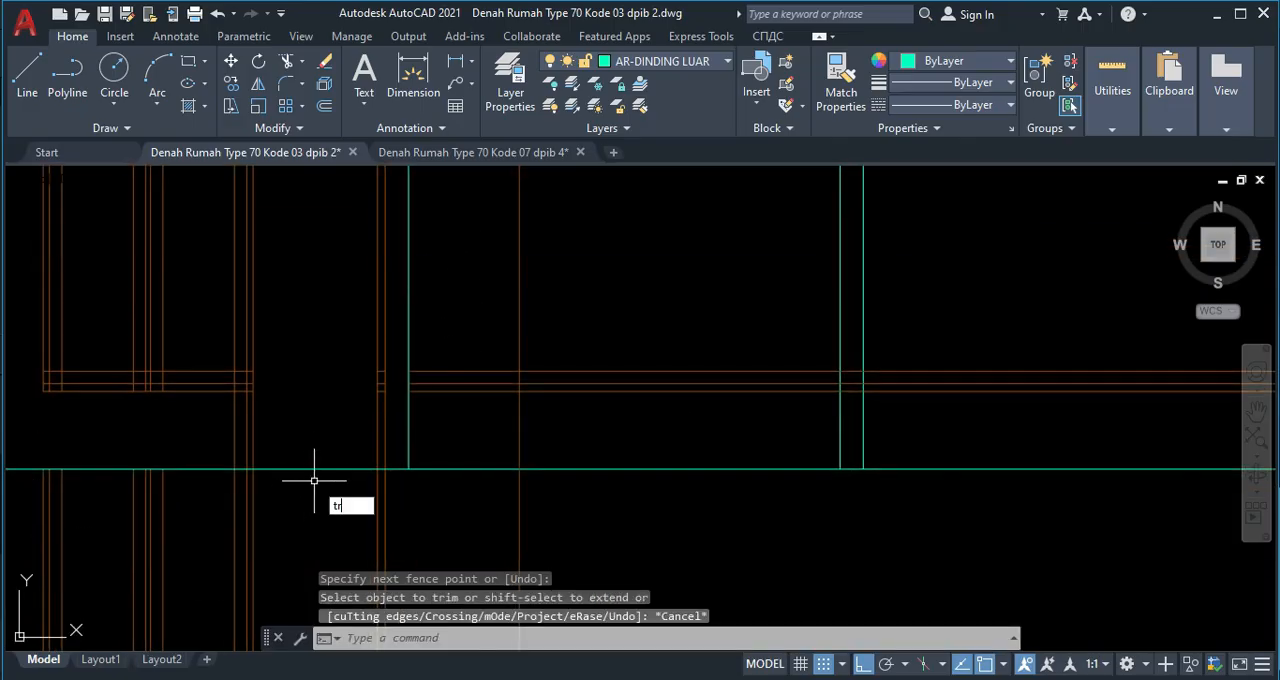
text(tr)
key(Return)
click(430, 504)
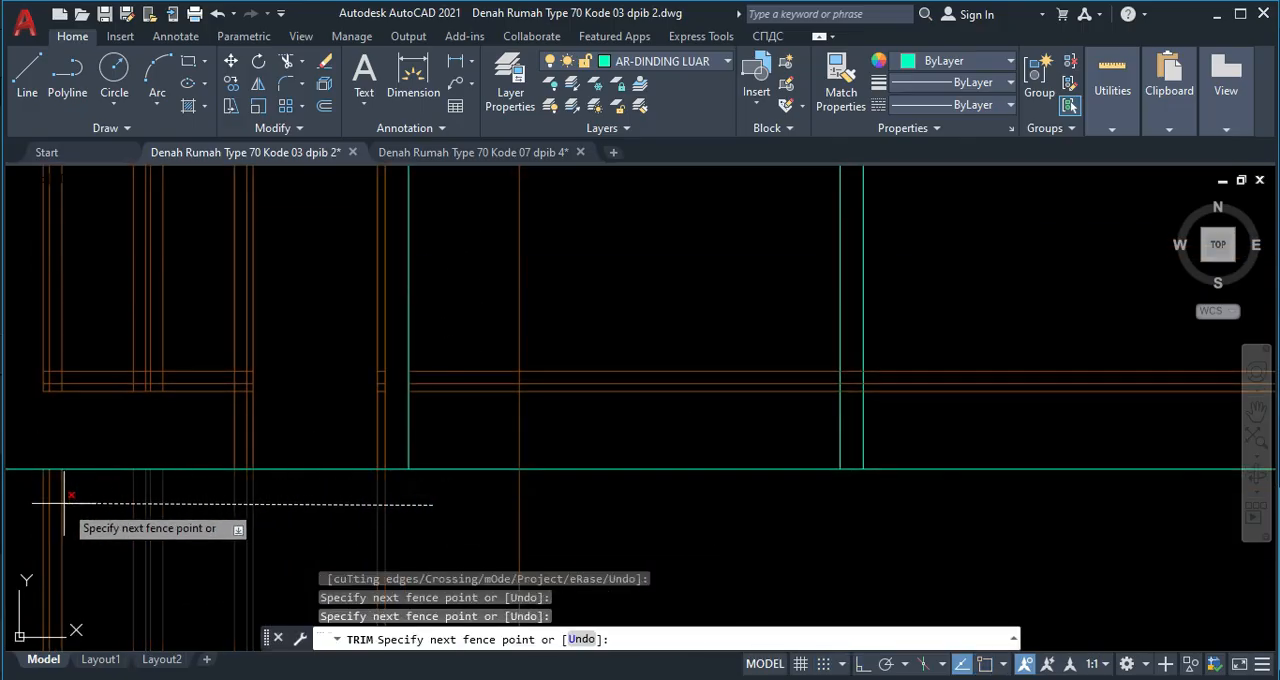
click(28, 500)
key(Return)
key(Escape)
Trim the vertical lines out of the top frame band spanning the terrace window and door.
middle_drag(226, 412, 259, 485)
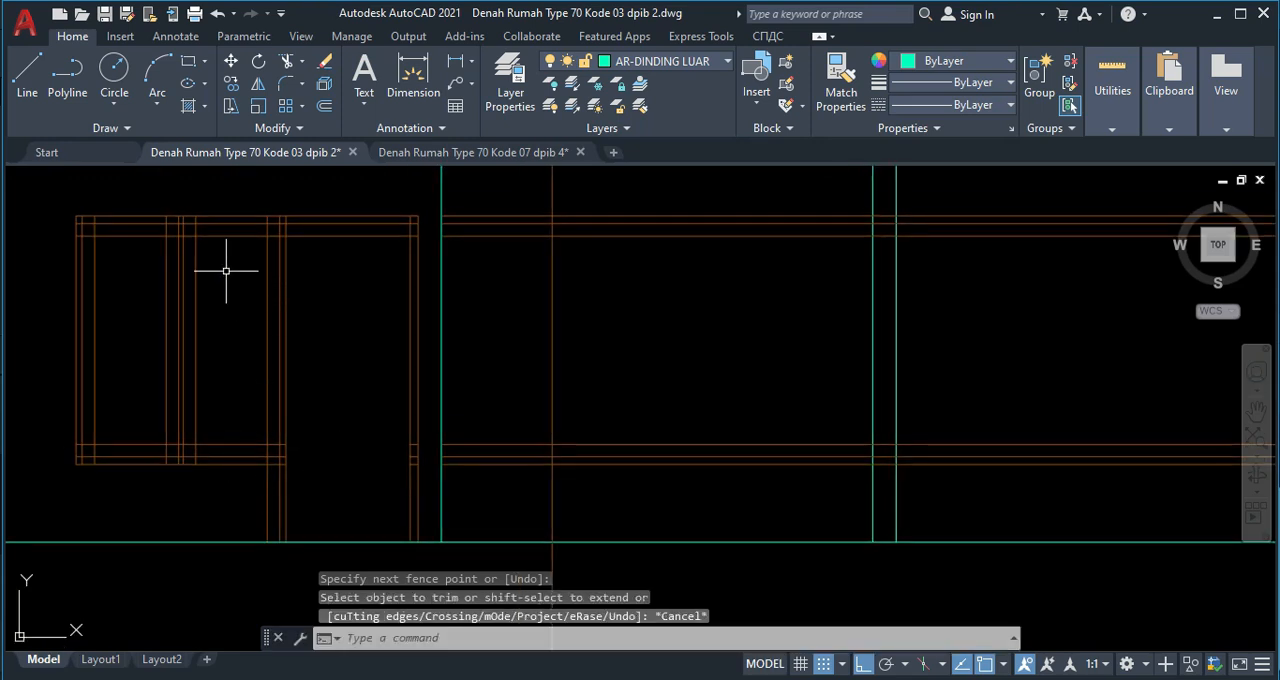
scroll(223, 194, up, 2)
middle_drag(223, 194, 514, 260)
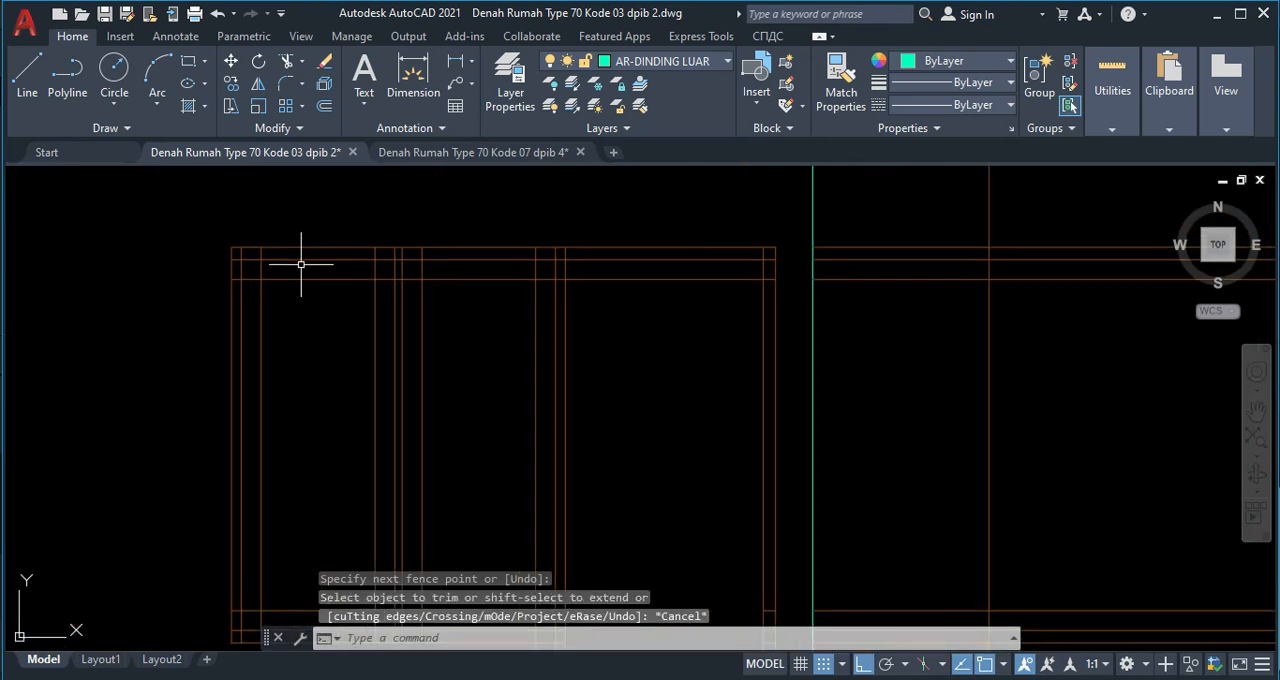
key(Return)
scroll(229, 257, up, 2)
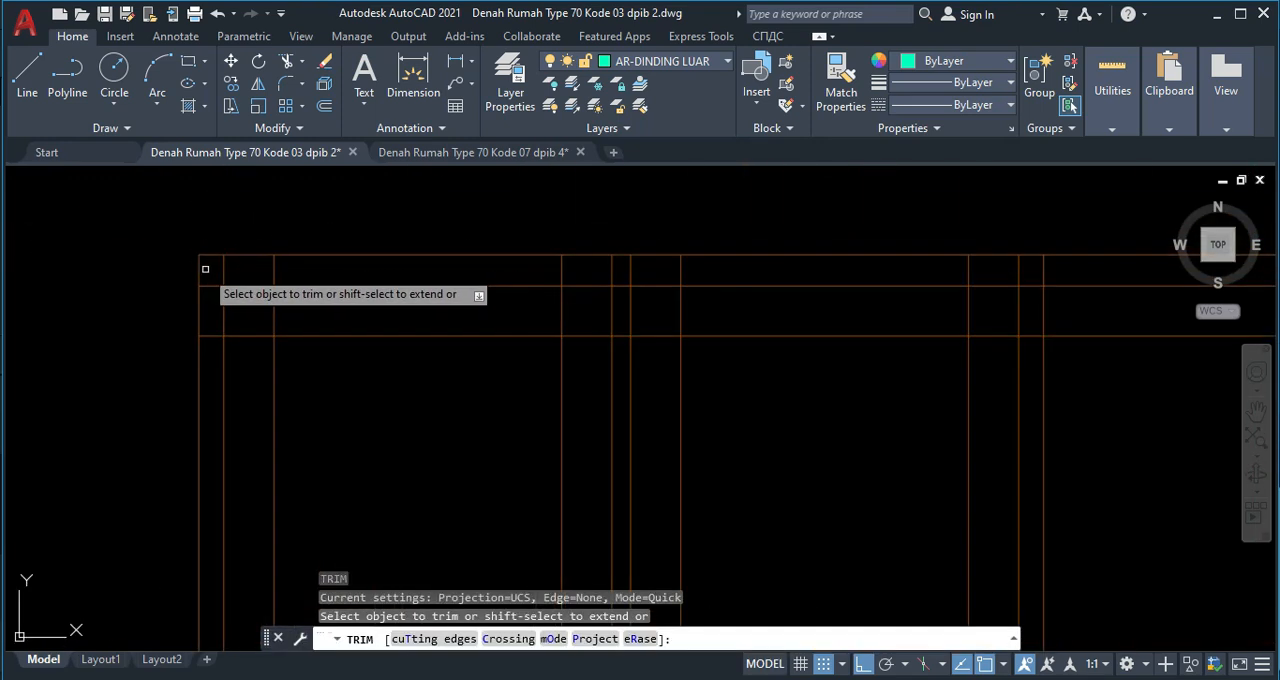
click(208, 269)
scroll(514, 275, down, 2)
middle_drag(772, 279, 643, 308)
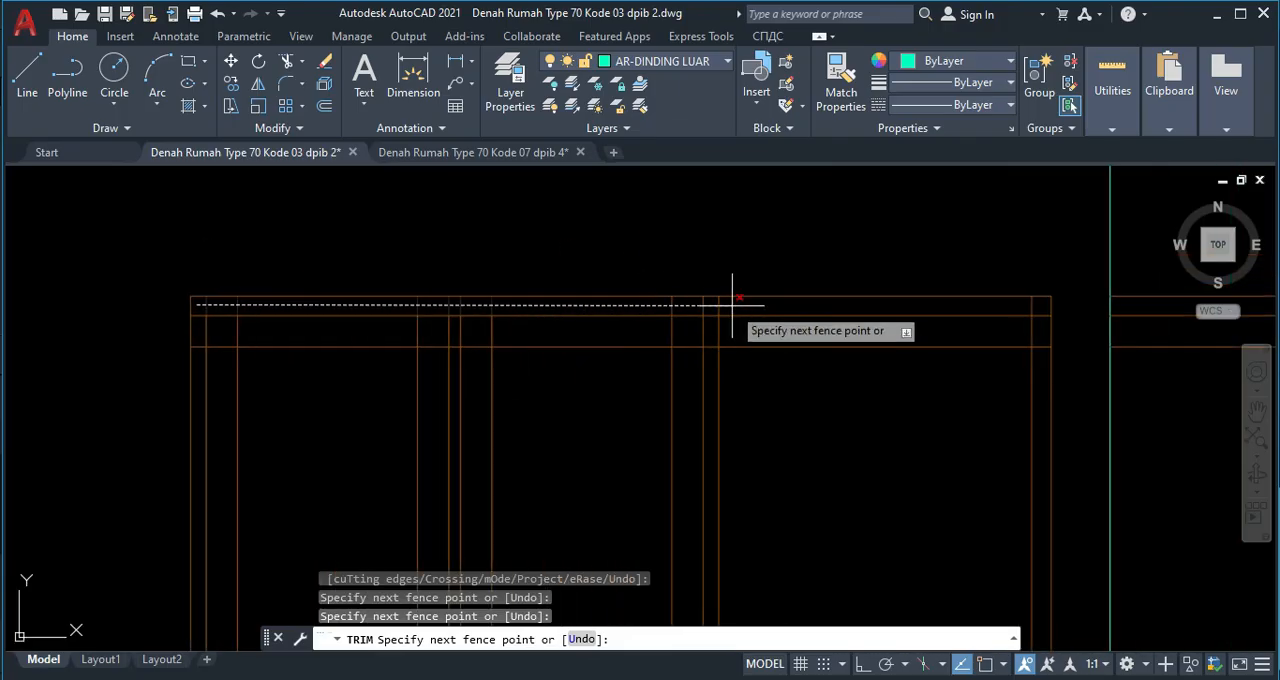
key(Return)
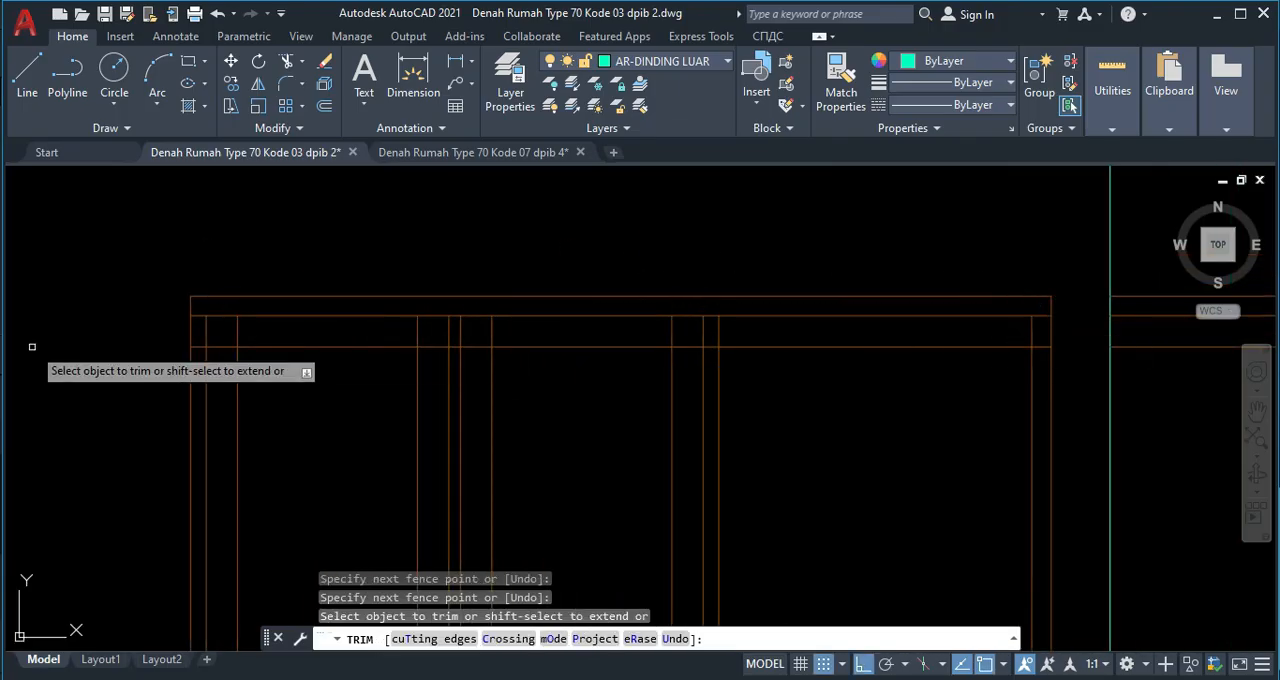
Trim the upper horizontal lines out of the terrace window's left frame member and central mullion.
scroll(200, 316, up, 2)
click(206, 297)
click(217, 374)
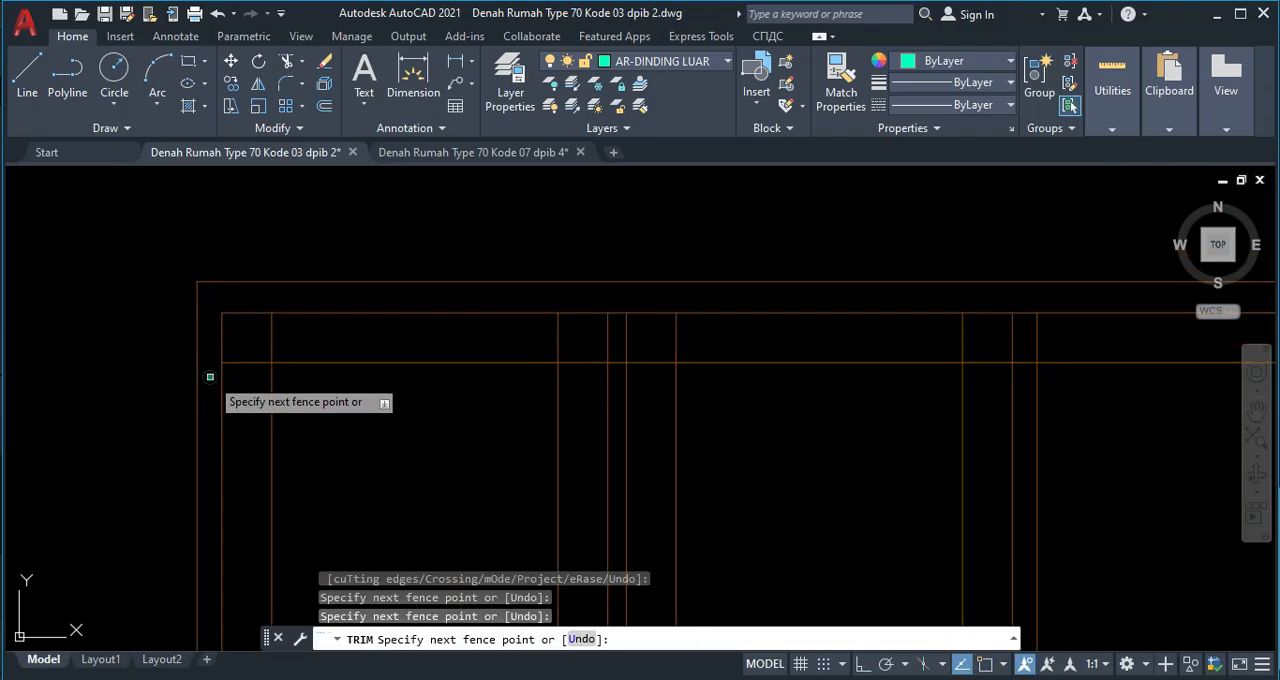
key(Return)
click(620, 300)
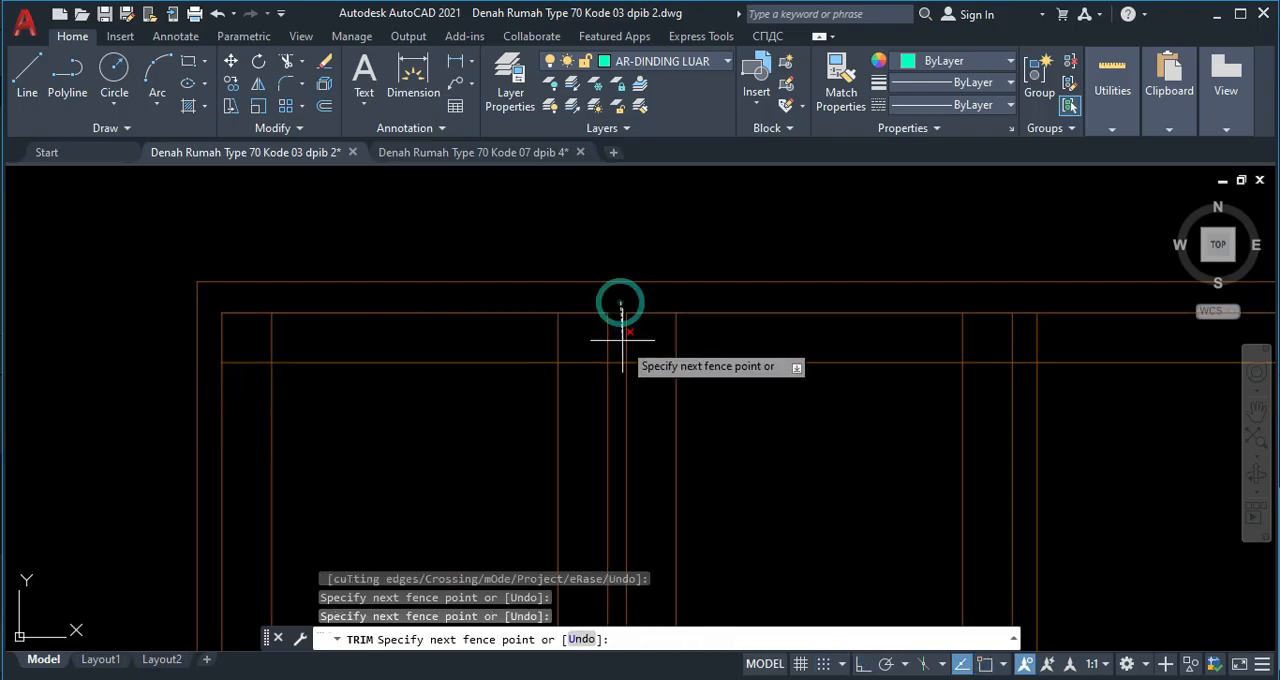
click(620, 371)
Trim the upper horizontal lines out of the post between window and door and out of the door's right frame member.
middle_drag(752, 353, 478, 378)
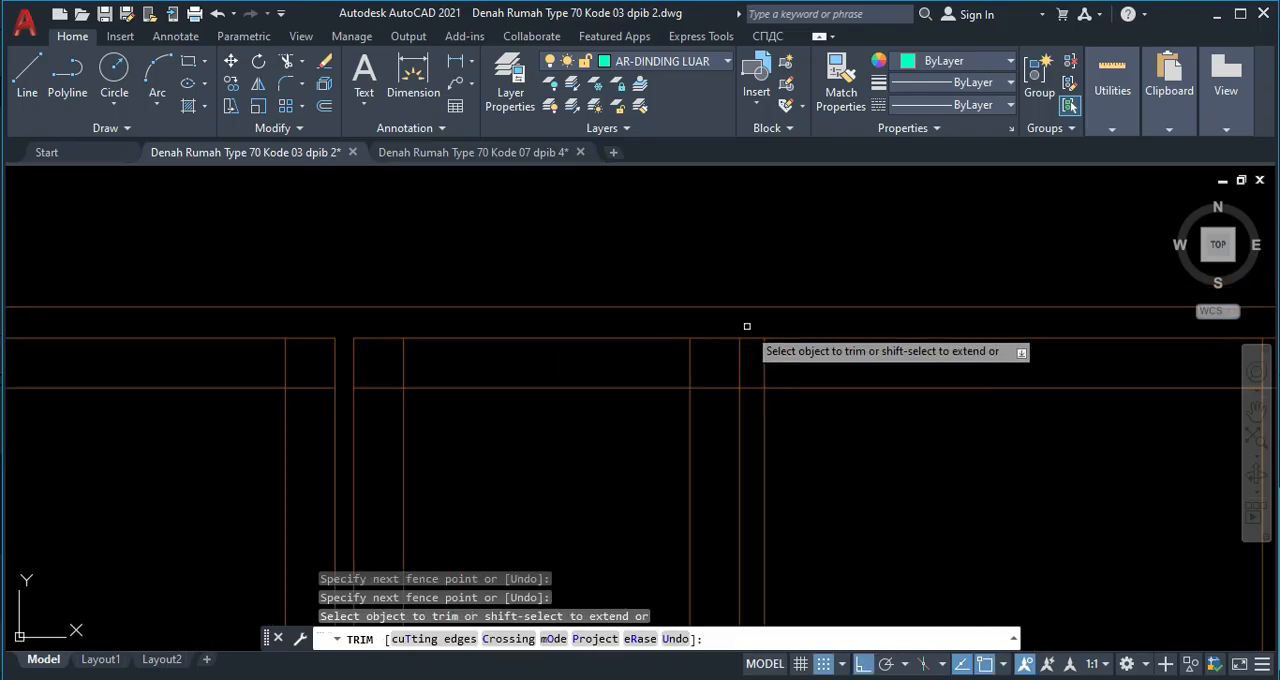
click(757, 328)
click(755, 390)
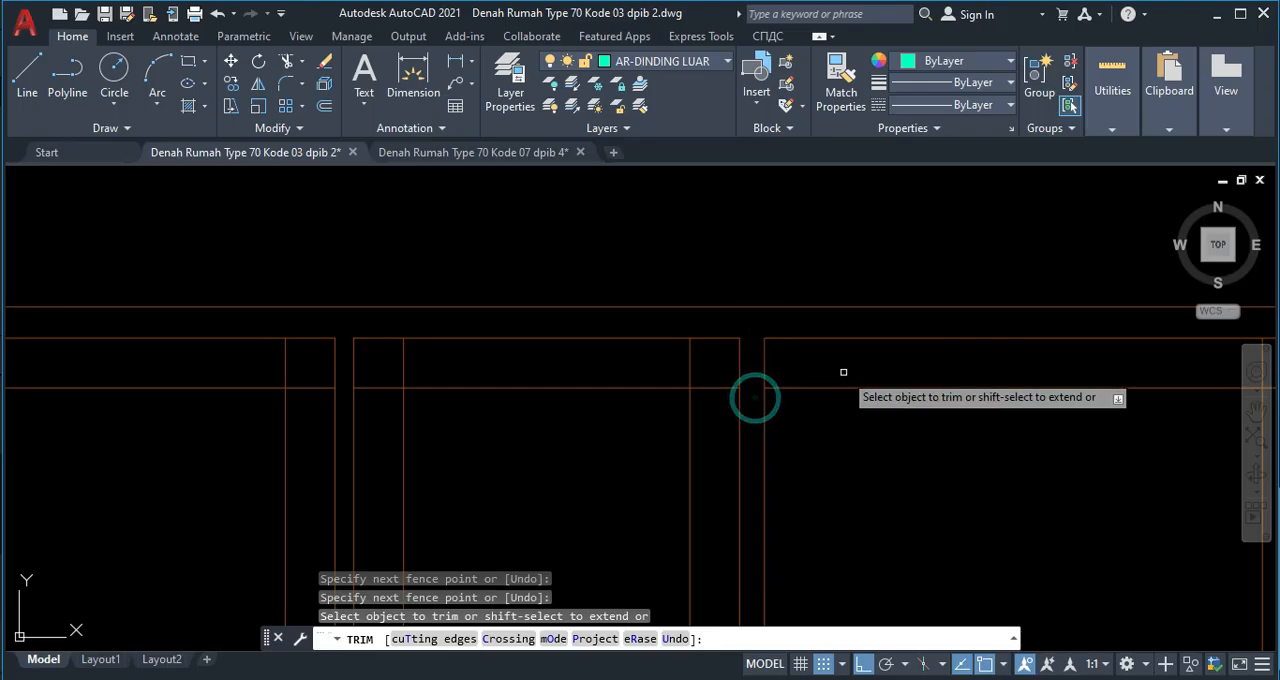
middle_drag(751, 394, 86, 342)
click(512, 292)
click(522, 375)
Trim the lower horizontal lines out of the terrace window's left frame member and the vertical lines out of its bottom frame band.
scroll(522, 380, down, 5)
middle_drag(522, 380, 543, 254)
scroll(260, 445, up, 4)
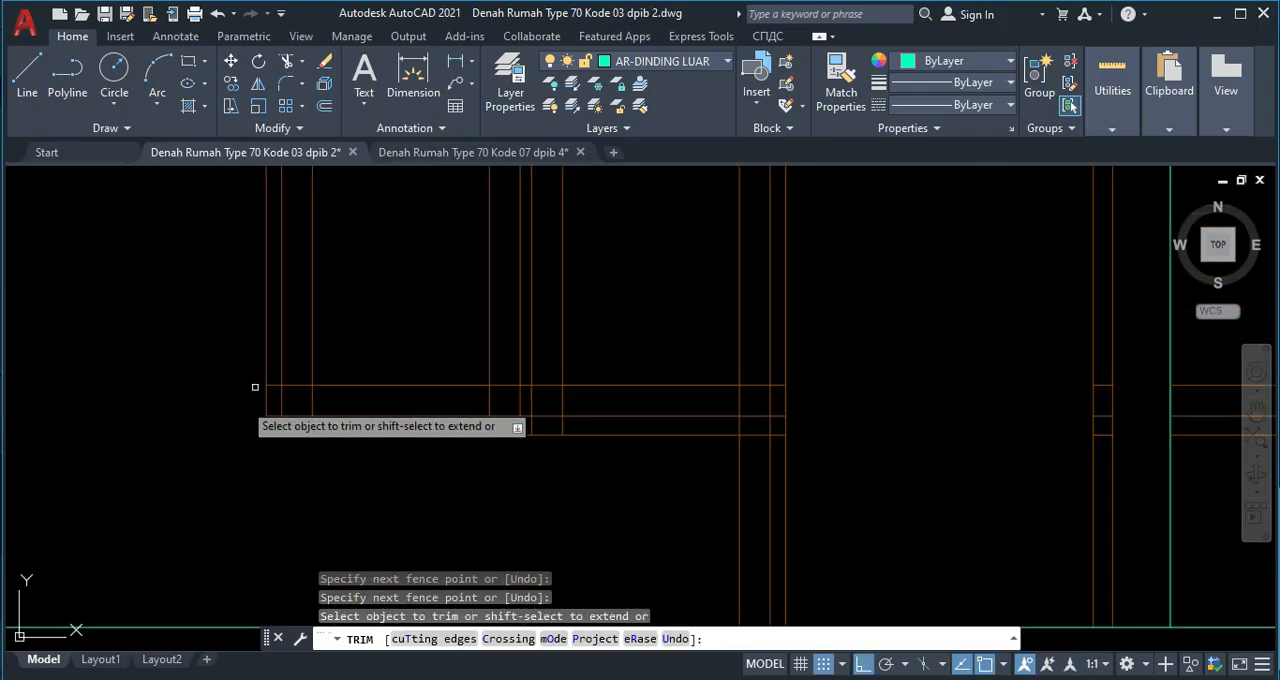
mouse_move(262, 434)
middle_down()
mouse_move(271, 534)
mouse_move(264, 388)
middle_up()
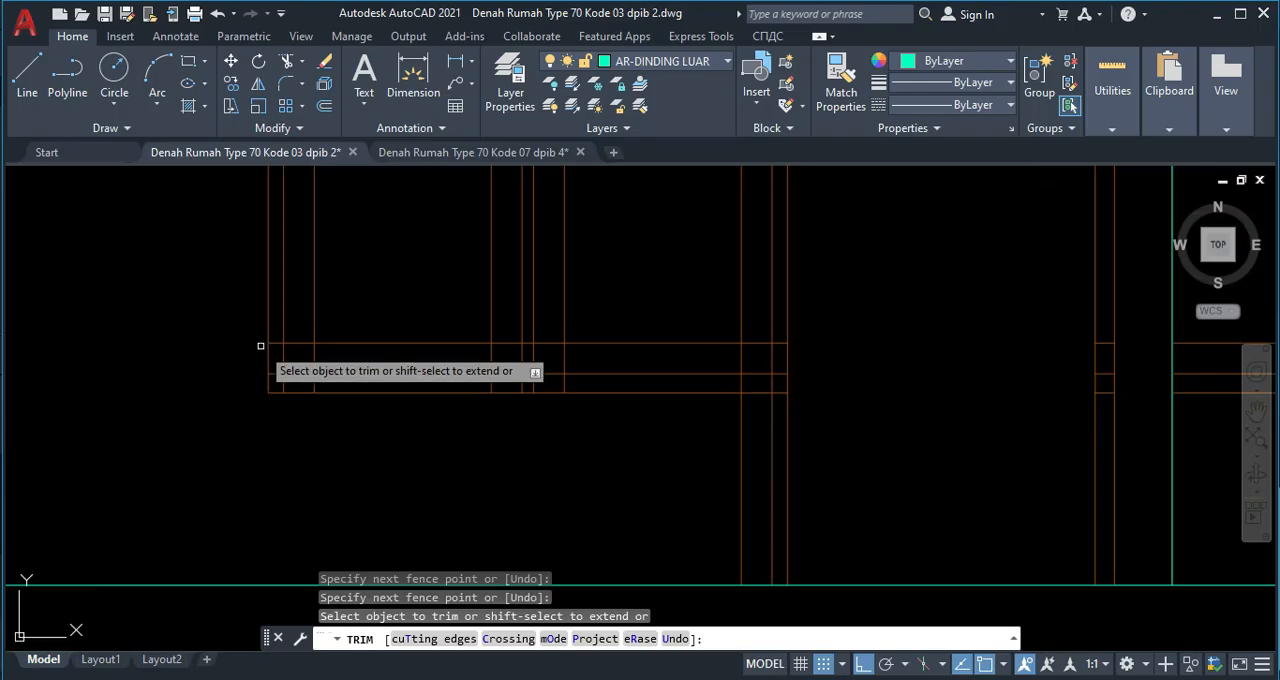
scroll(262, 345, up, 4)
click(285, 328)
click(297, 444)
click(300, 437)
middle_drag(807, 443, 577, 435)
scroll(637, 444, down, 2)
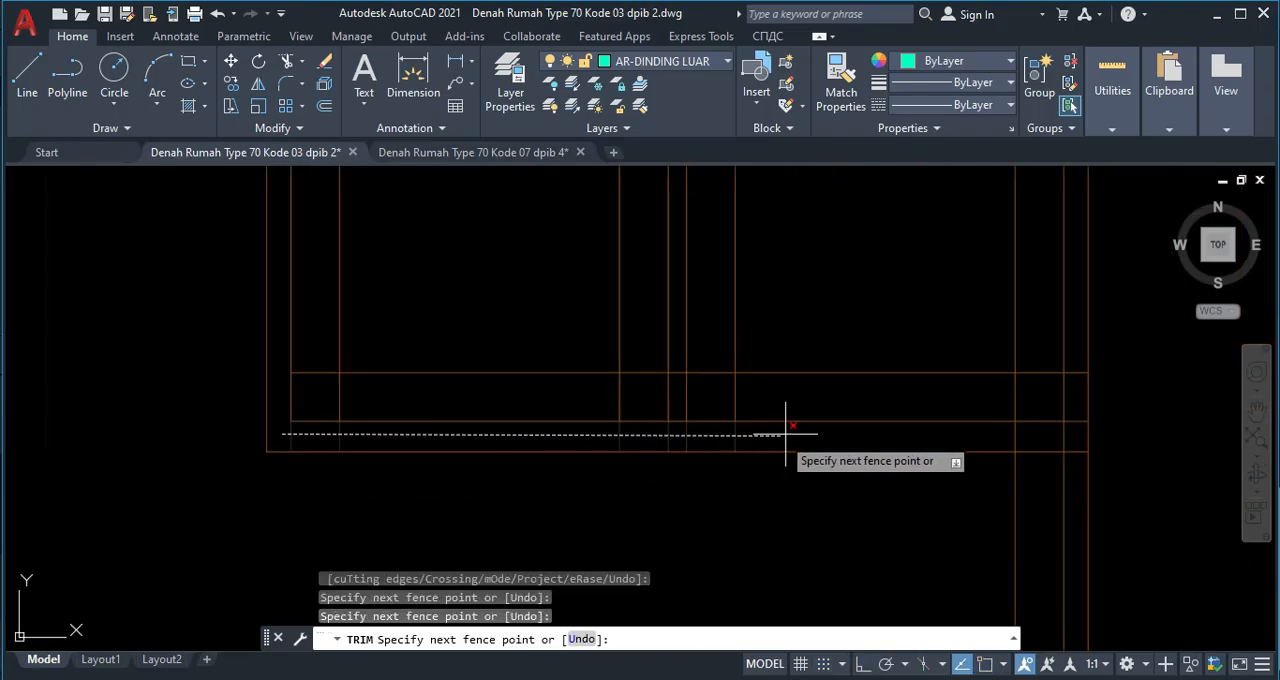
key(Return)
Trim the lower horizontal lines out of the post between window and door, and delete the leftover vertical line beneath the window.
middle_drag(953, 445, 620, 433)
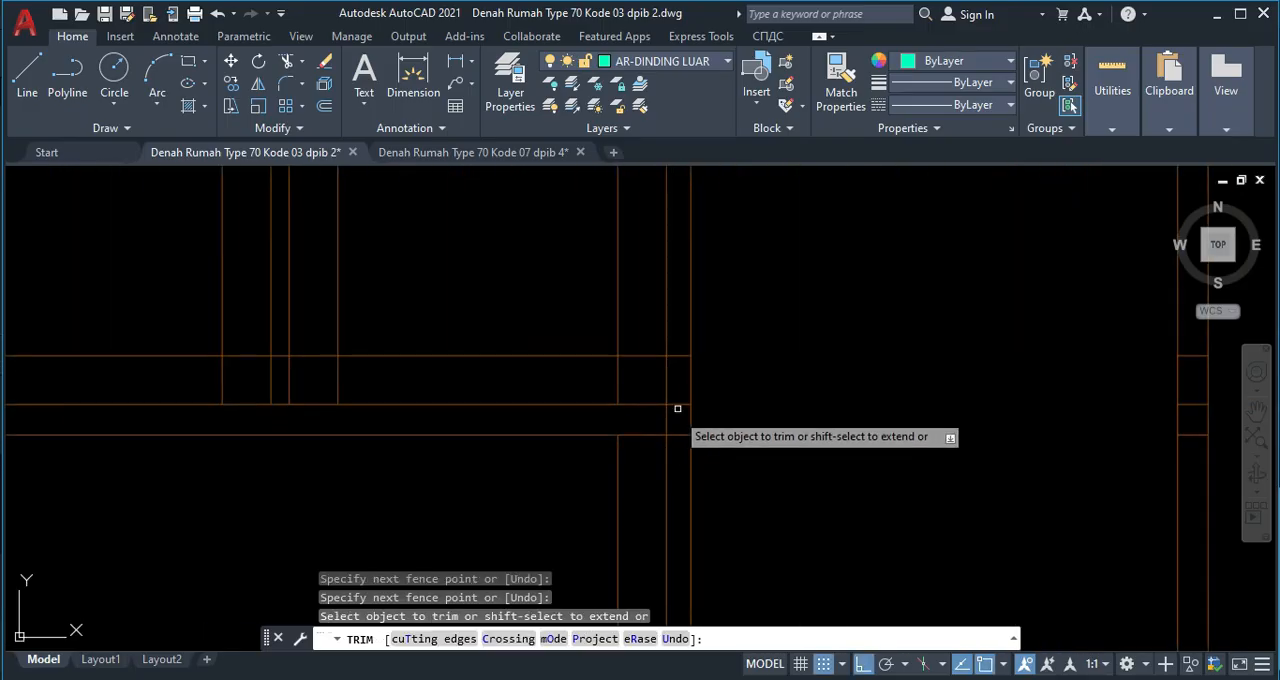
mouse_move(674, 340)
mouse_down()
mouse_move(680, 456)
mouse_move(666, 420)
mouse_move(648, 420)
mouse_up()
mouse_move(602, 437)
middle_down()
mouse_move(560, 368)
mouse_move(544, 430)
middle_up()
key(Escape)
click(576, 392)
key(Delete)
Delete the short horizontal lines crossing the lower part of the door's right frame member.
scroll(770, 370, up, 4)
click(746, 329)
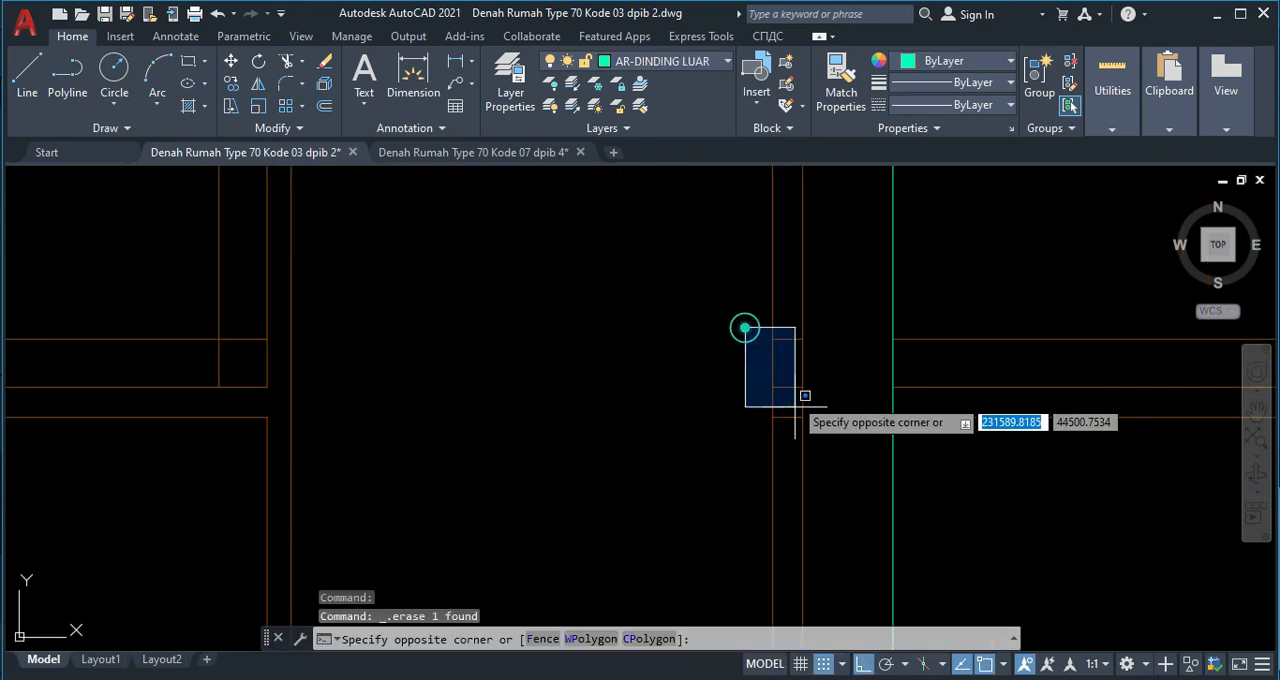
click(826, 437)
key(Delete)
scroll(790, 400, down, 5)
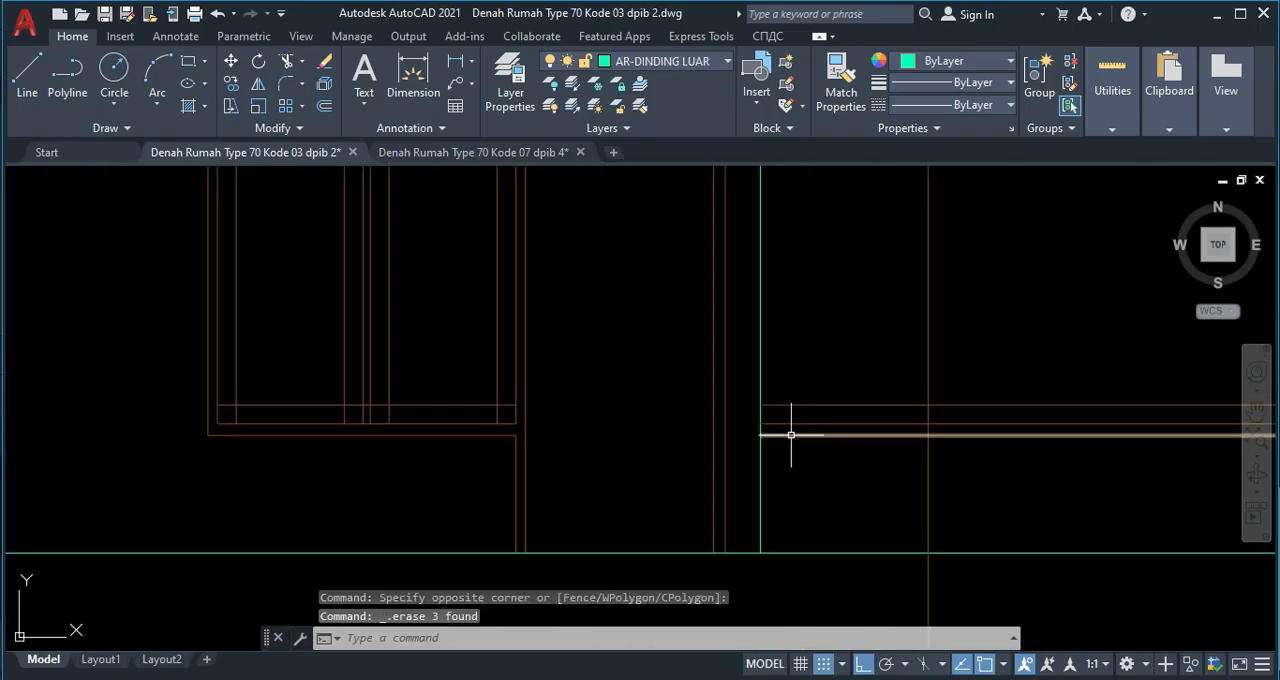
Try deleting the horizontal window lines in the bay right of the door, and undo the deletion.
scroll(781, 375, up, 2)
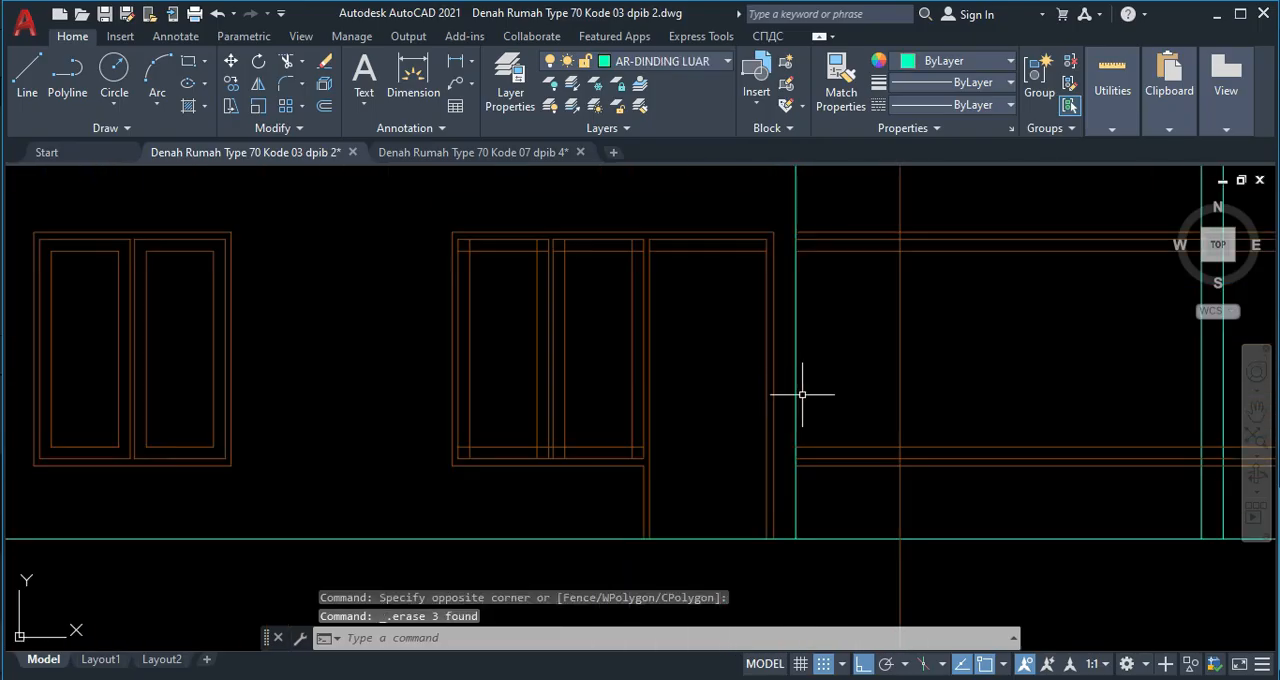
click(868, 487)
click(822, 198)
key(Delete)
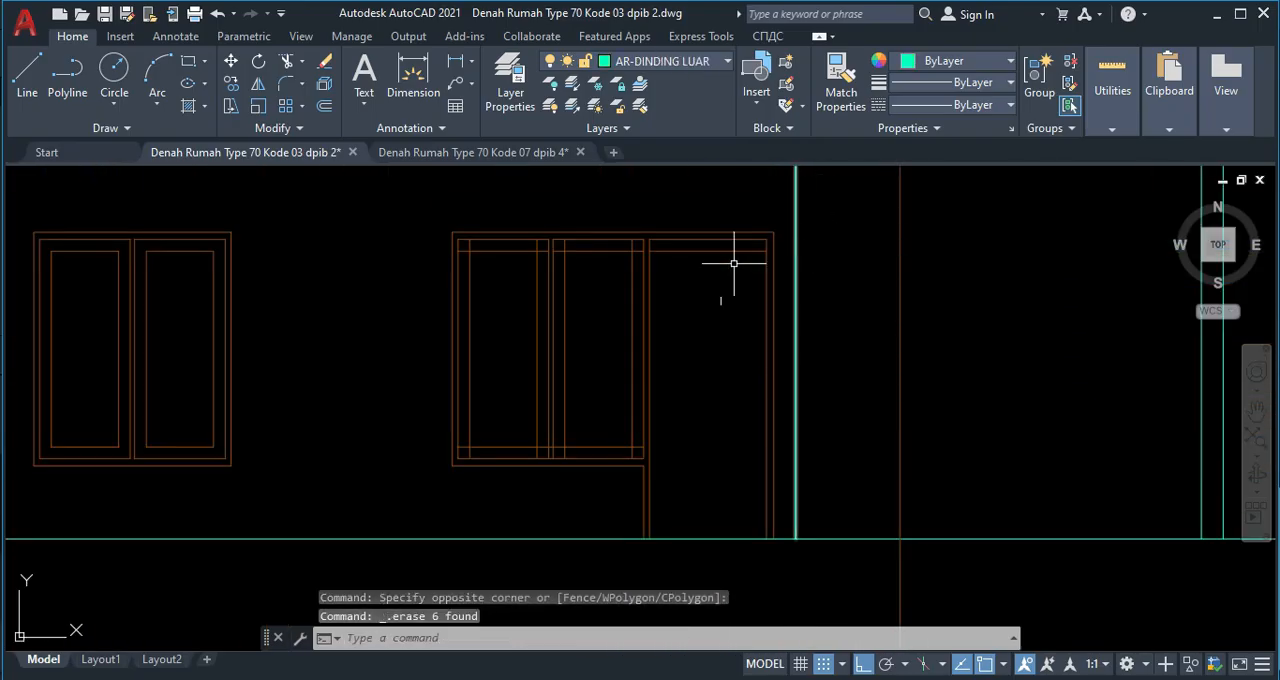
middle_drag(528, 339, 544, 344)
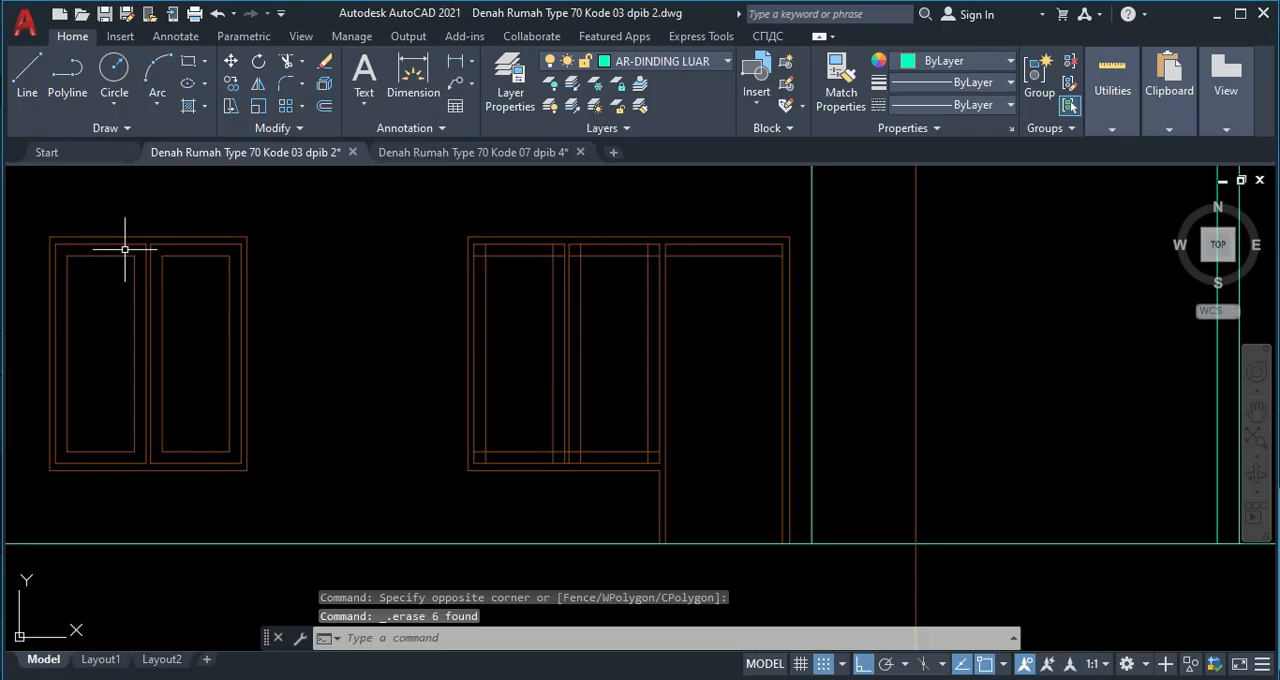
key(ctrl+z)
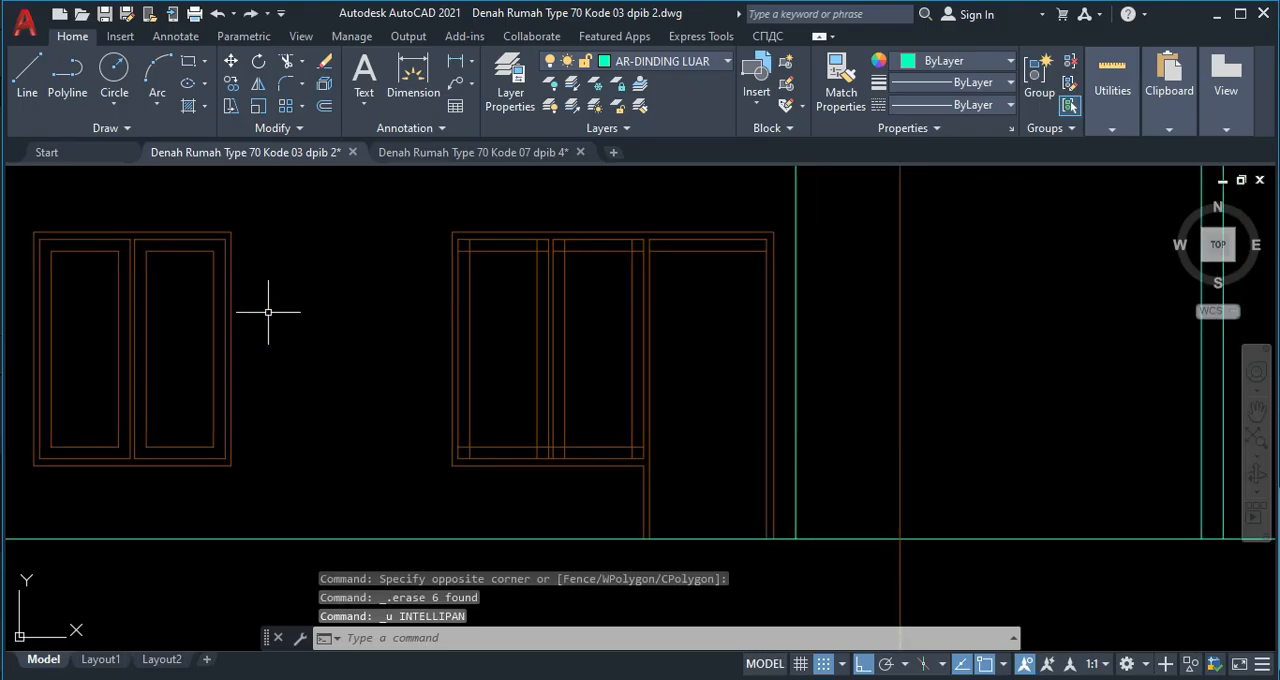
key(ctrl+z)
Copy the finished left window by its lower-left corner to where the right bay's vertical projection line meets the lowest window line.
middle_drag(14, 239, 57, 242)
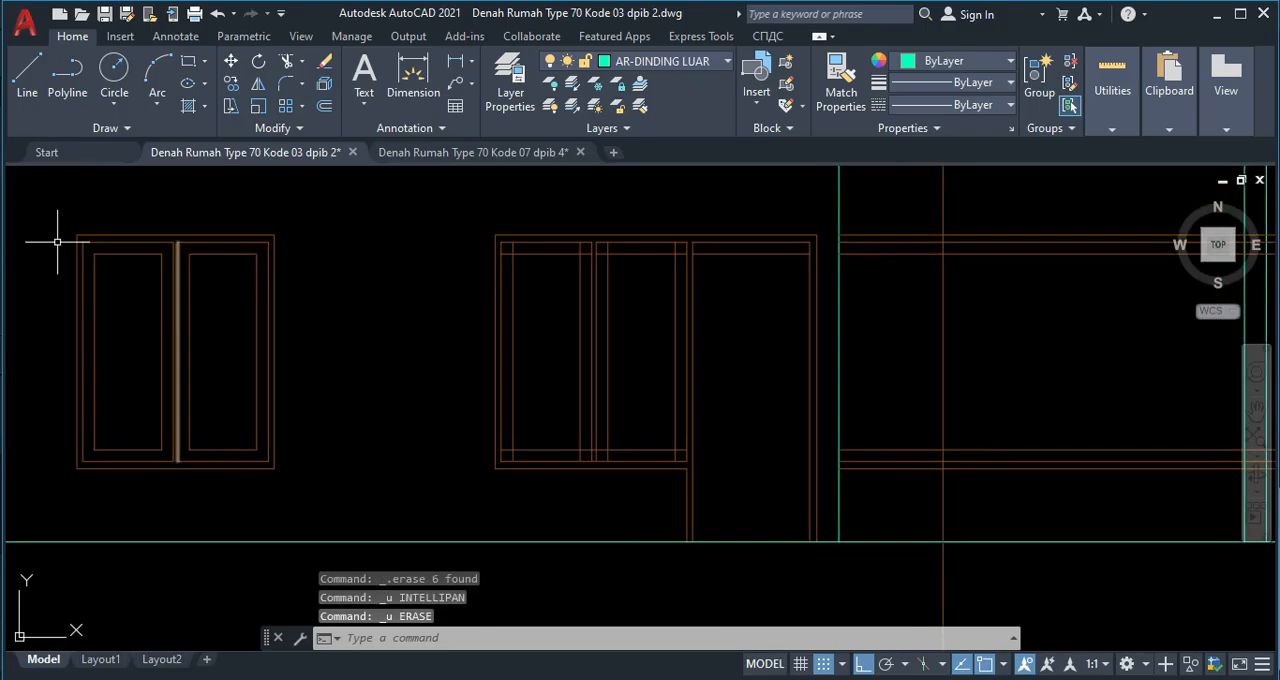
click(66, 203)
click(315, 489)
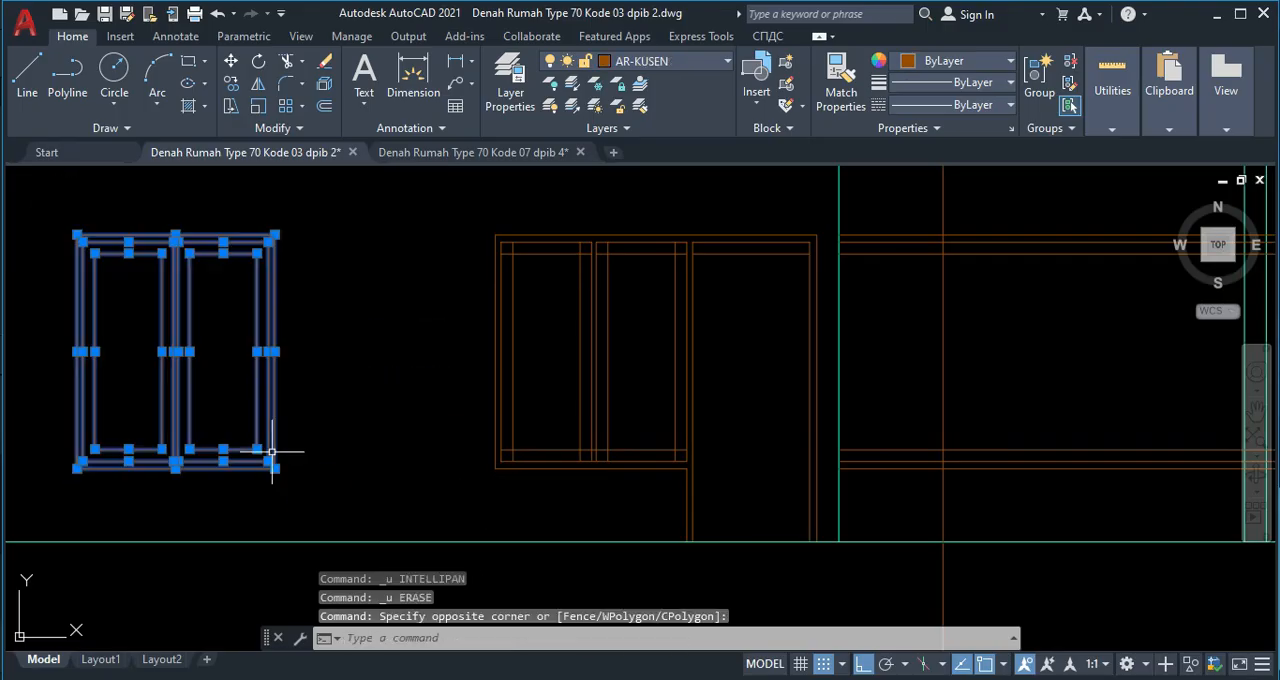
key(Return)
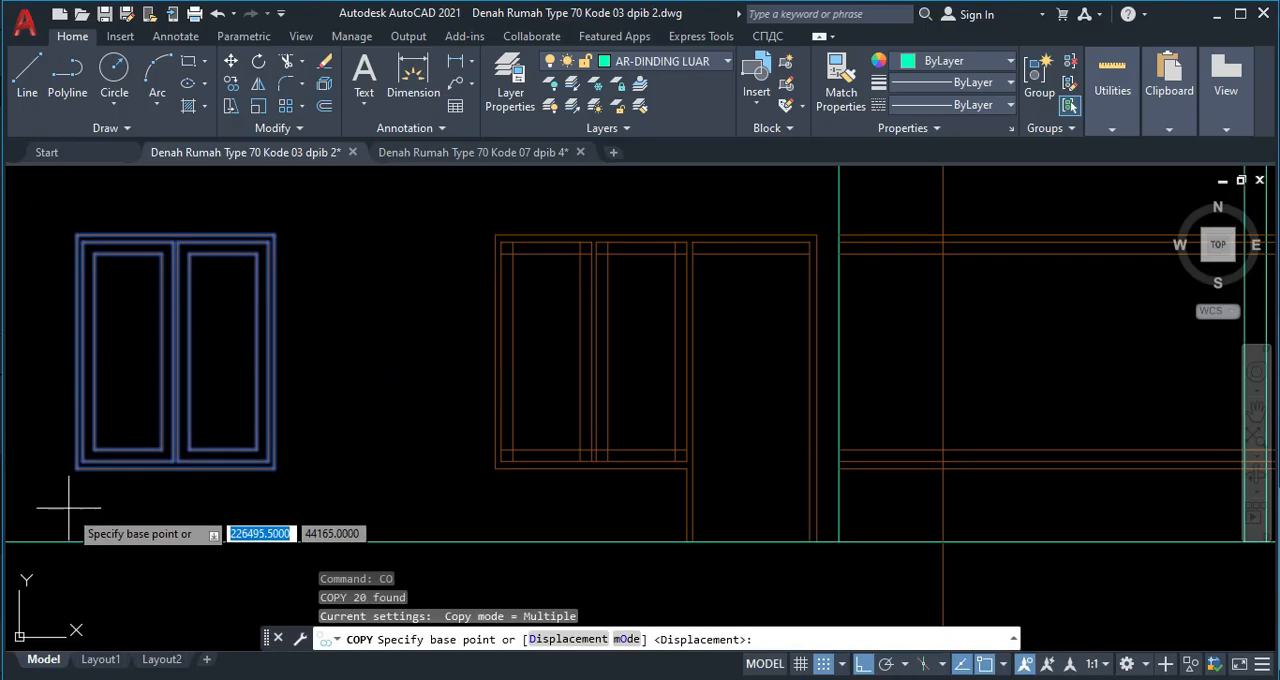
click(76, 467)
scroll(971, 480, up, 5)
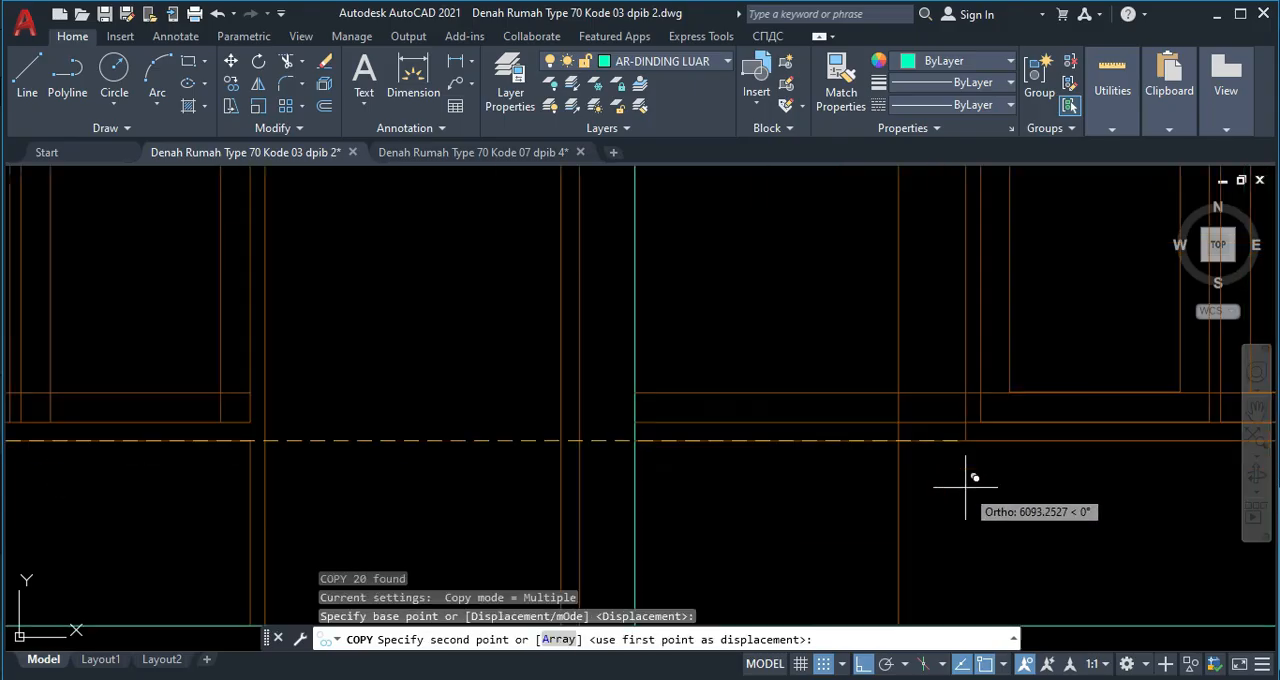
click(786, 434)
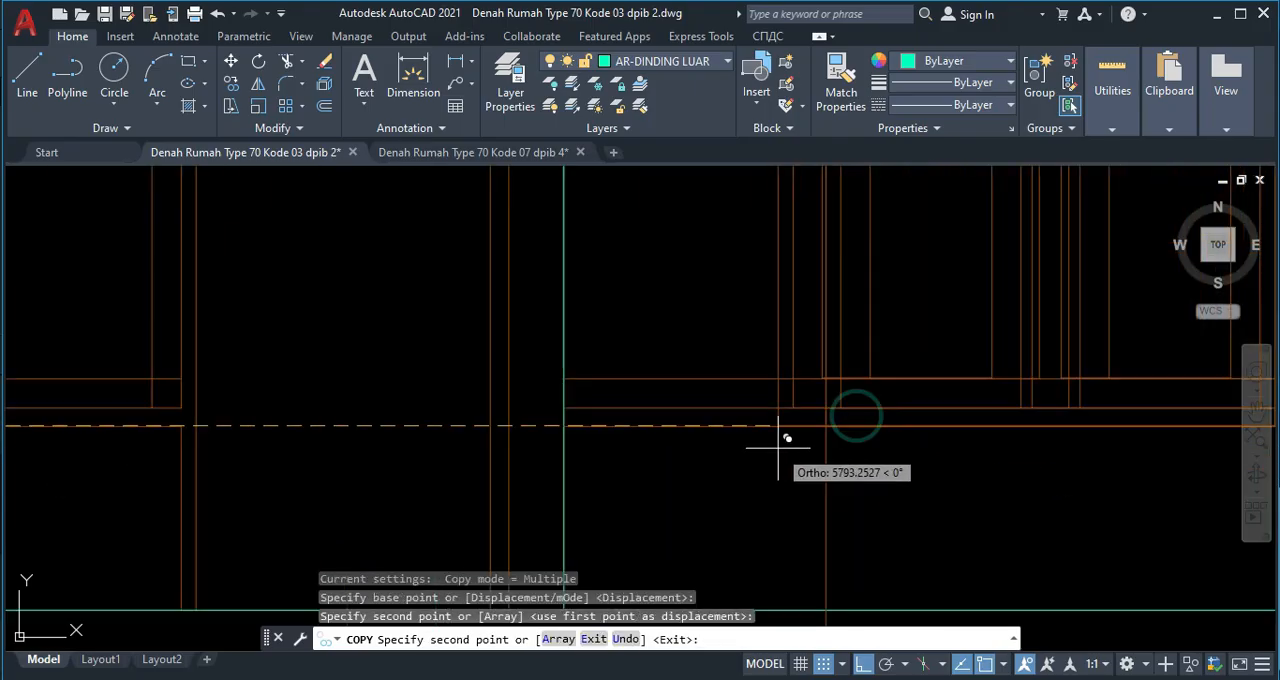
scroll(777, 437, down, 3)
key(Escape)
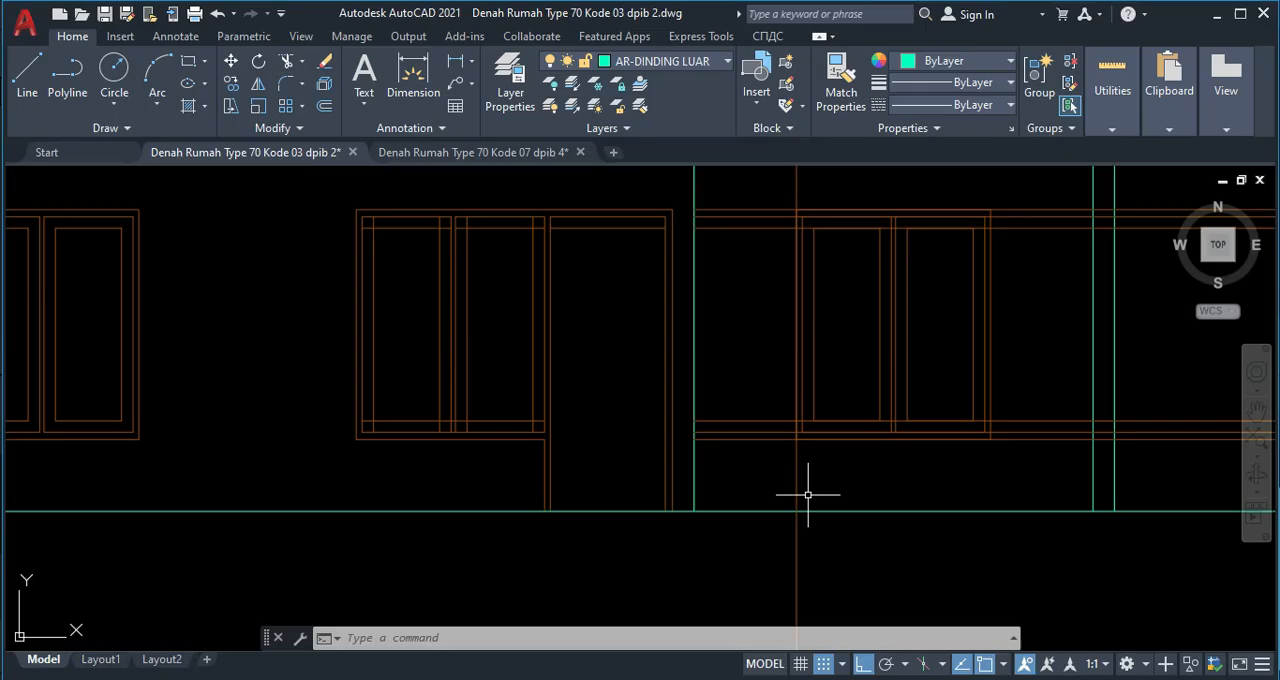
Delete the horizontal window lines and the vertical projection line around the copied window in the right bay.
click(748, 466)
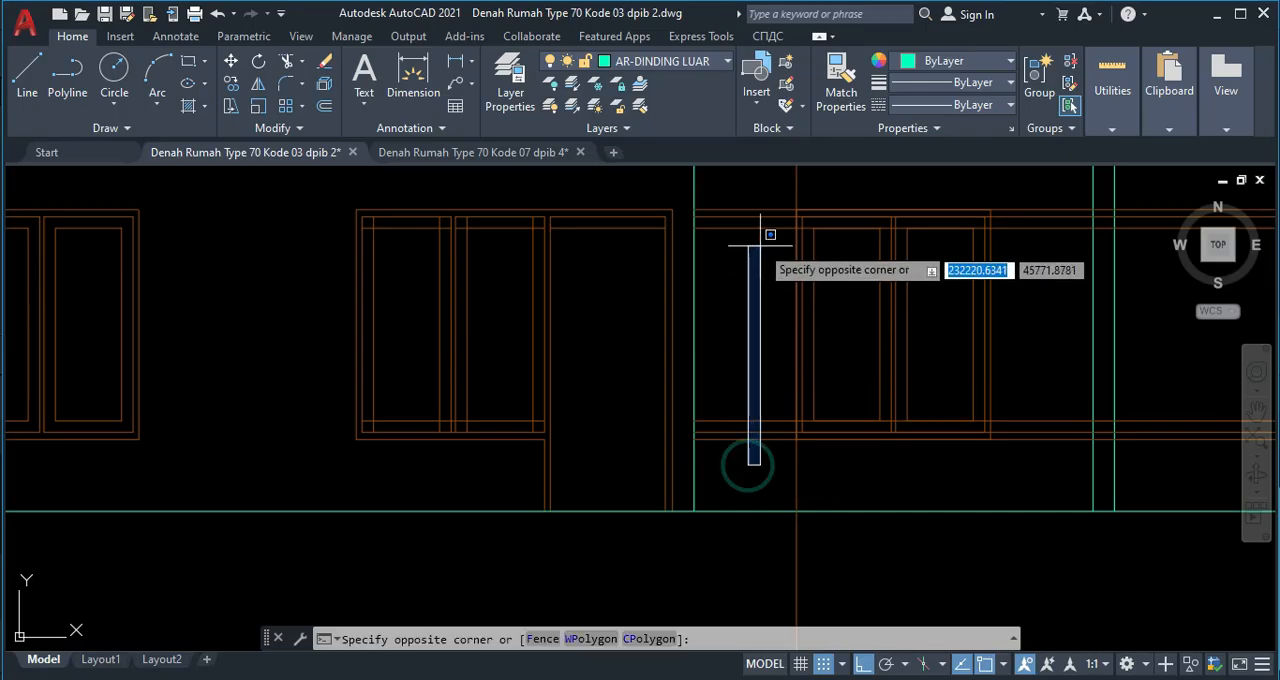
click(744, 195)
key(Delete)
click(814, 466)
click(777, 463)
key(Delete)
mouse_move(699, 415)
middle_down()
mouse_move(813, 386)
mouse_move(750, 381)
middle_up()
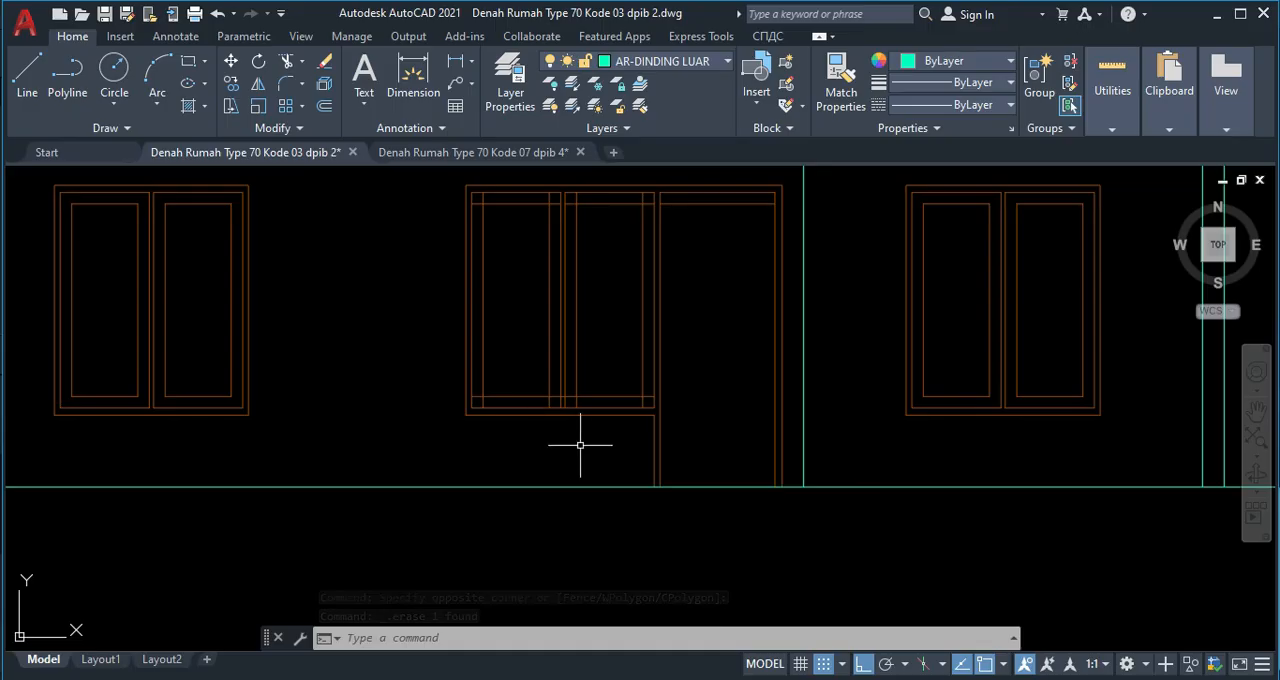
Trim the lower horizontal lines out of the terrace window's central mullion and the overlapping inner sash lines at the lower corners.
scroll(575, 422, up, 2)
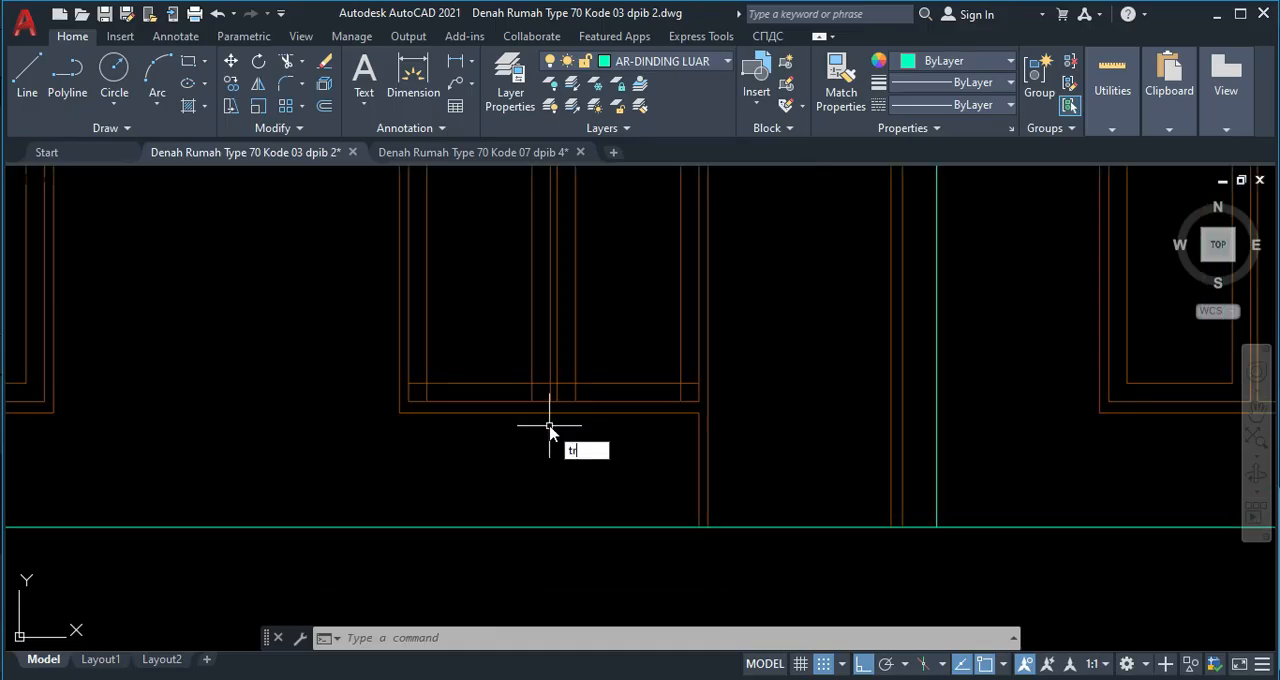
key(Return)
scroll(555, 400, up, 3)
drag(560, 395, 561, 340)
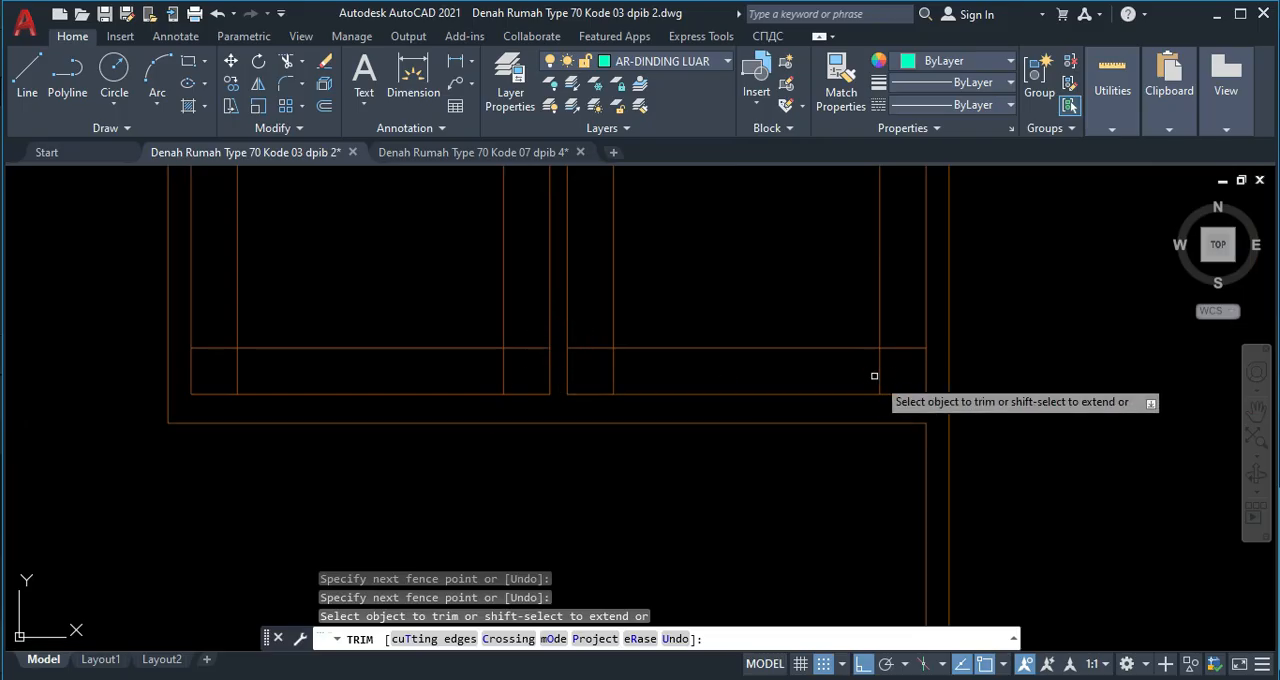
mouse_move(898, 328)
mouse_down()
mouse_move(903, 383)
mouse_move(895, 368)
mouse_move(597, 366)
mouse_move(586, 329)
mouse_move(517, 372)
mouse_move(214, 366)
mouse_move(217, 329)
mouse_up()
Trim the overlapping inner sash lines at the upper corners of both terrace window sashes.
scroll(250, 354, down, 5)
middle_drag(474, 354, 514, 577)
scroll(526, 265, up, 5)
mouse_move(570, 249)
mouse_down()
mouse_move(268, 256)
mouse_move(266, 244)
mouse_move(257, 300)
mouse_move(200, 287)
mouse_move(157, 249)
mouse_move(183, 263)
mouse_up()
middle_drag(183, 263, 649, 319)
scroll(388, 300, up, 2)
mouse_move(386, 294)
mouse_down()
mouse_move(434, 289)
mouse_move(386, 280)
mouse_move(380, 367)
mouse_up()
scroll(380, 367, down, 4)
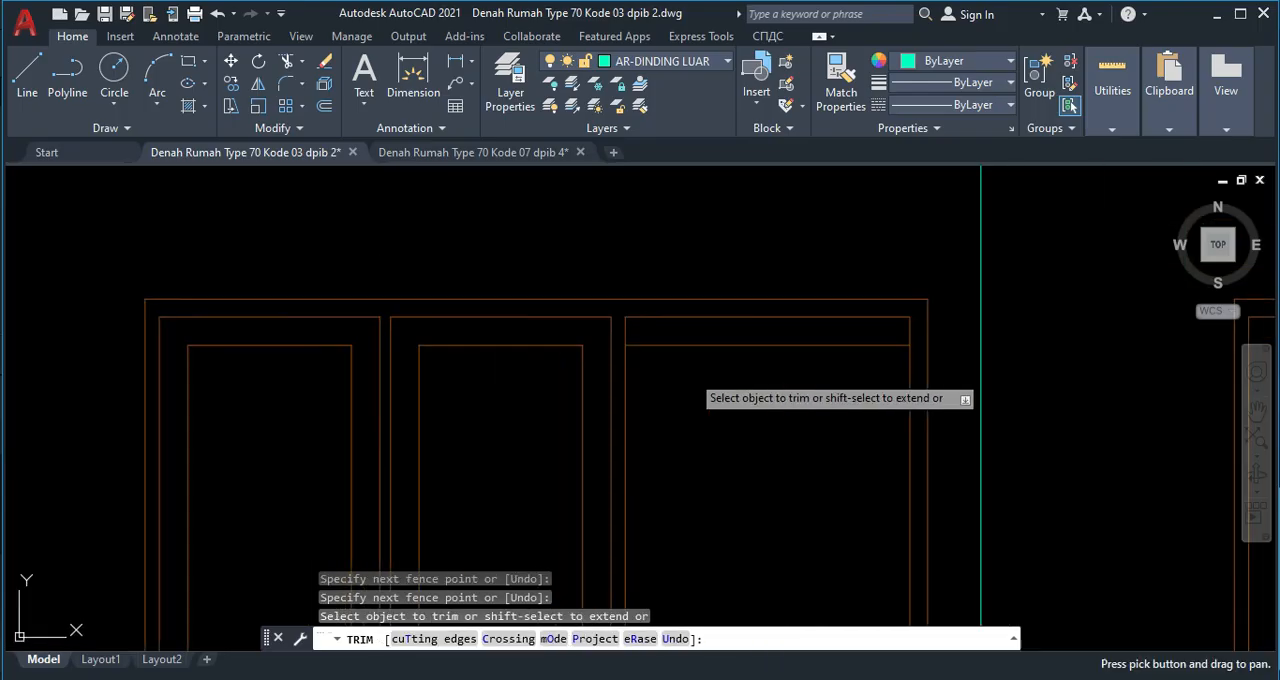
scroll(786, 357, down, 3)
scroll(736, 261, up, 3)
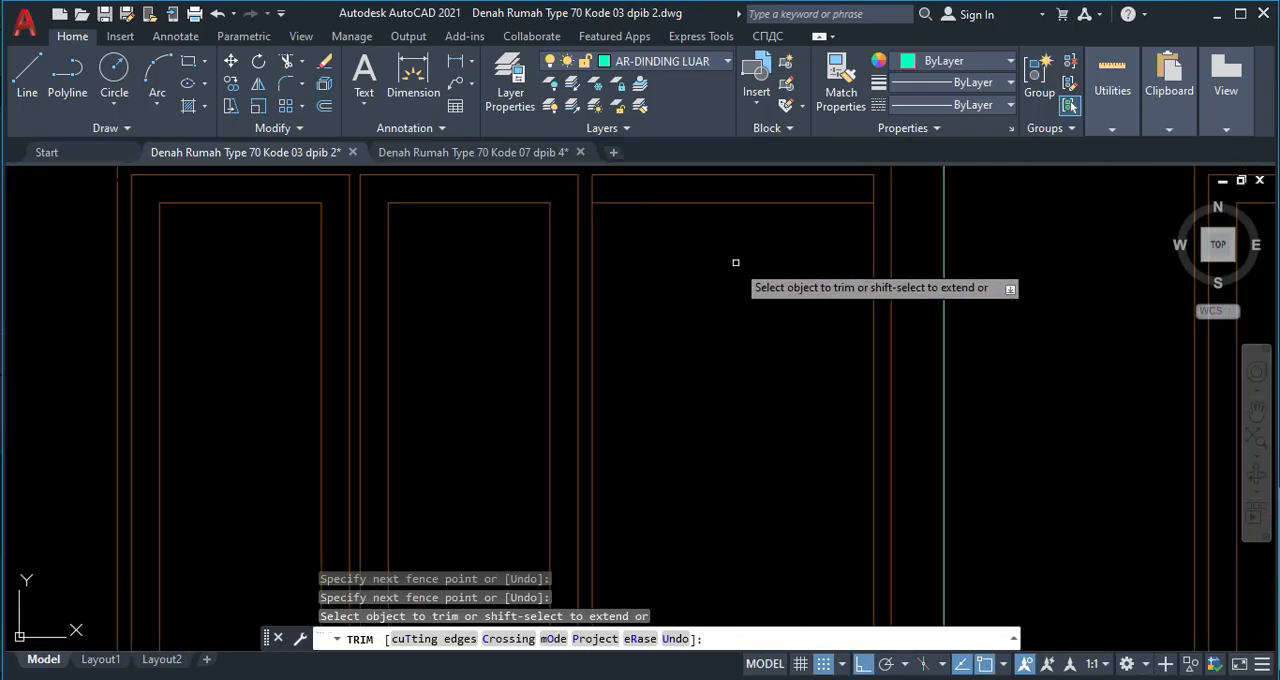
key(Escape)
scroll(737, 277, down, 2)
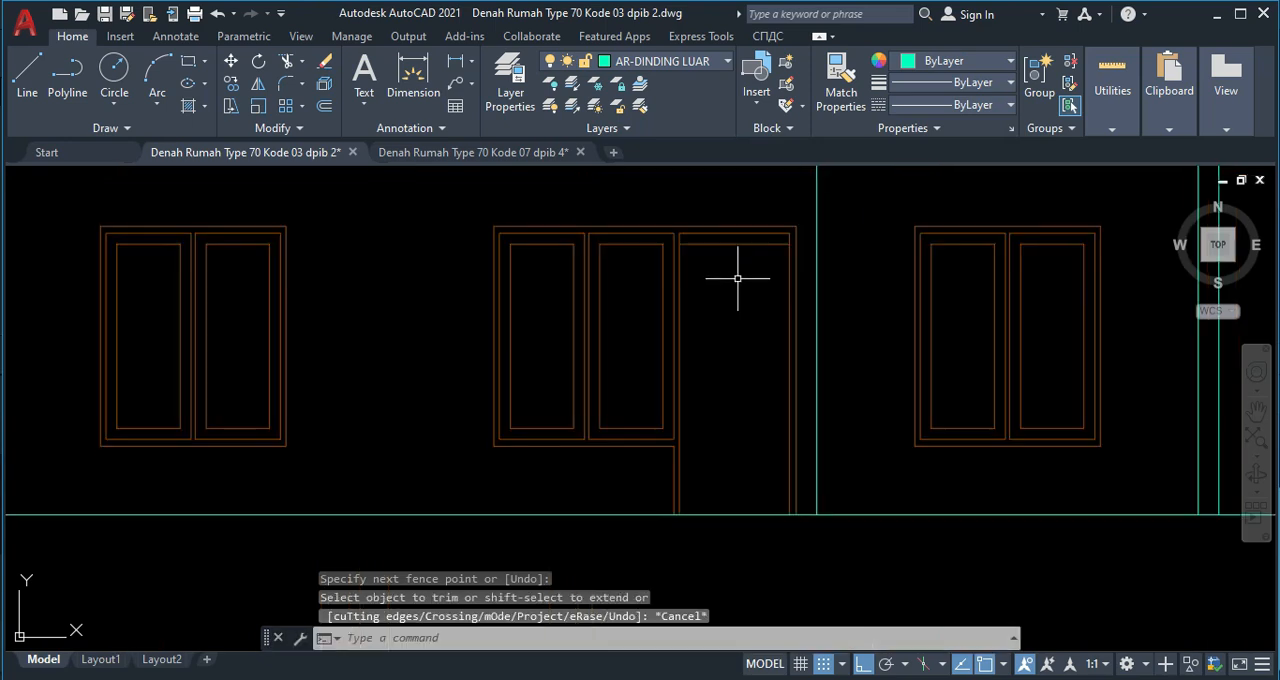
middle_drag(737, 277, 713, 314)
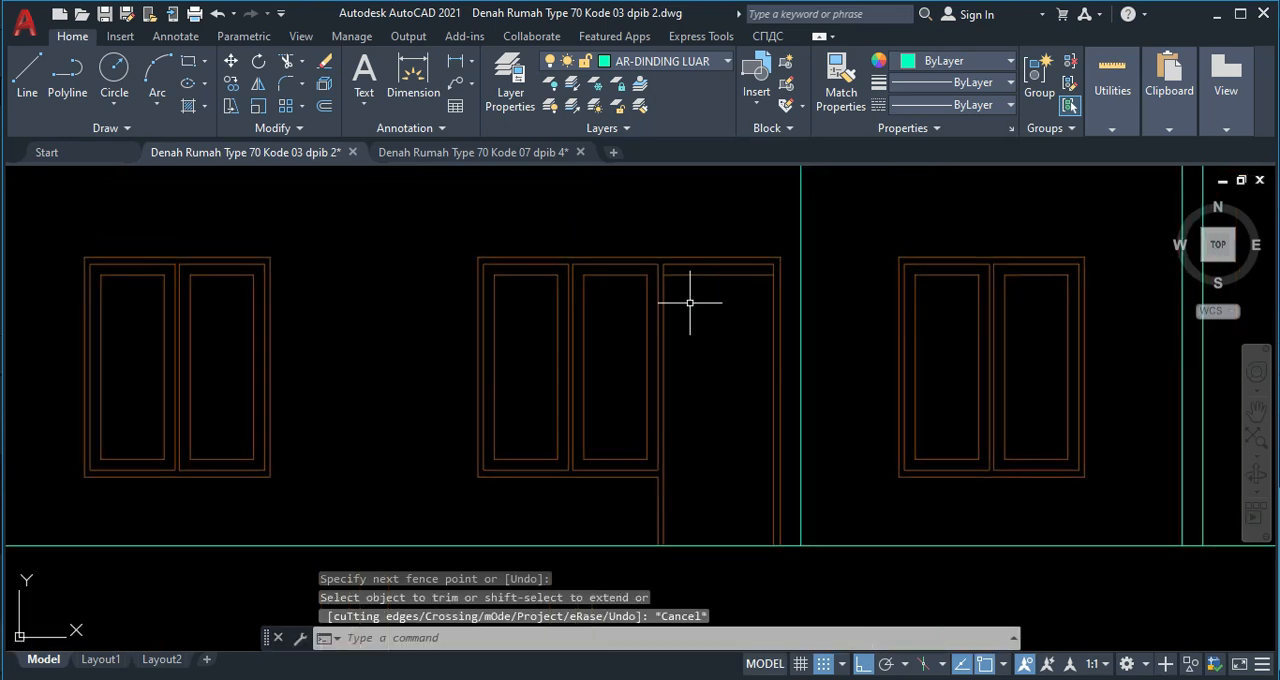
Draw a rectangle over the door opening from the frame's inner upper-left corner down to the ground line.
scroll(690, 302, up, 2)
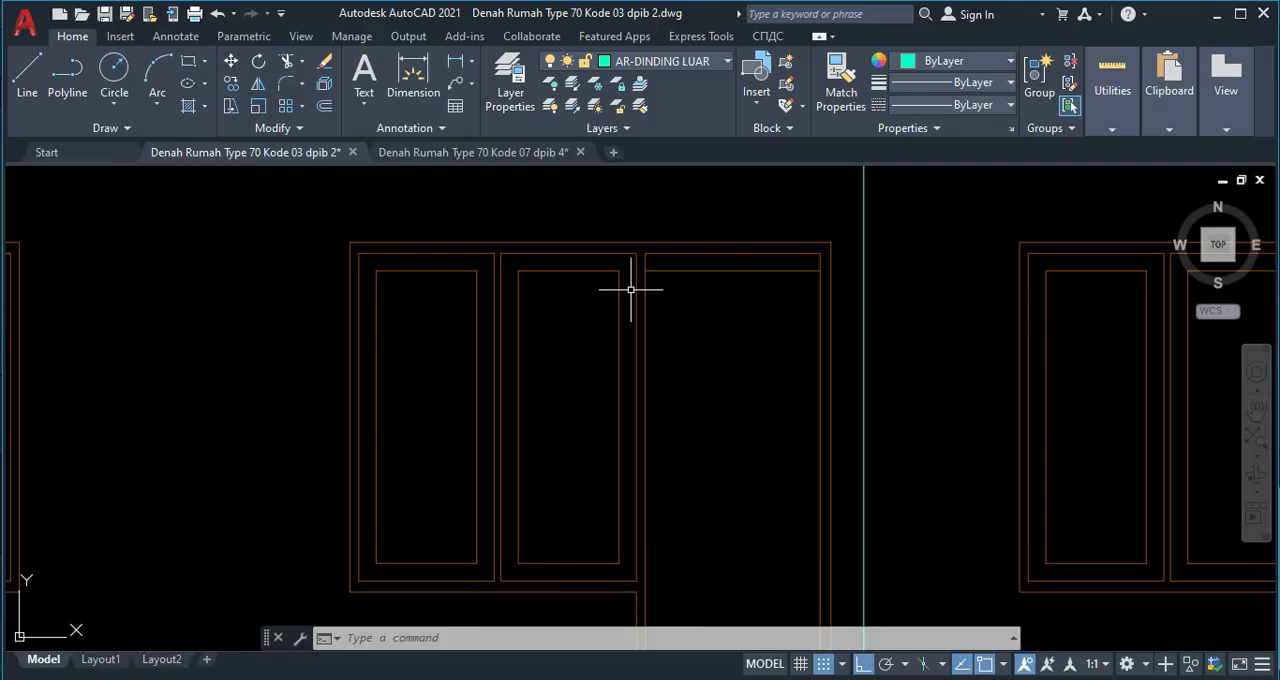
key(Return)
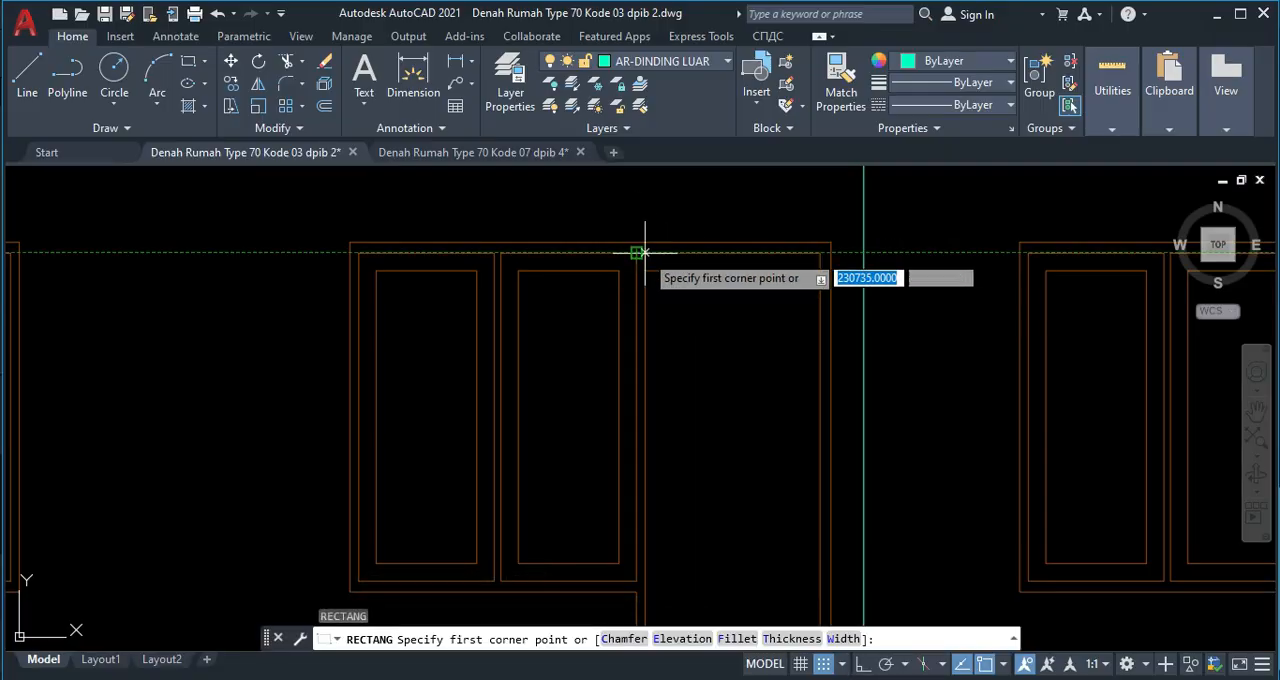
click(650, 264)
scroll(770, 488, down, 4)
scroll(776, 512, up, 4)
click(779, 522)
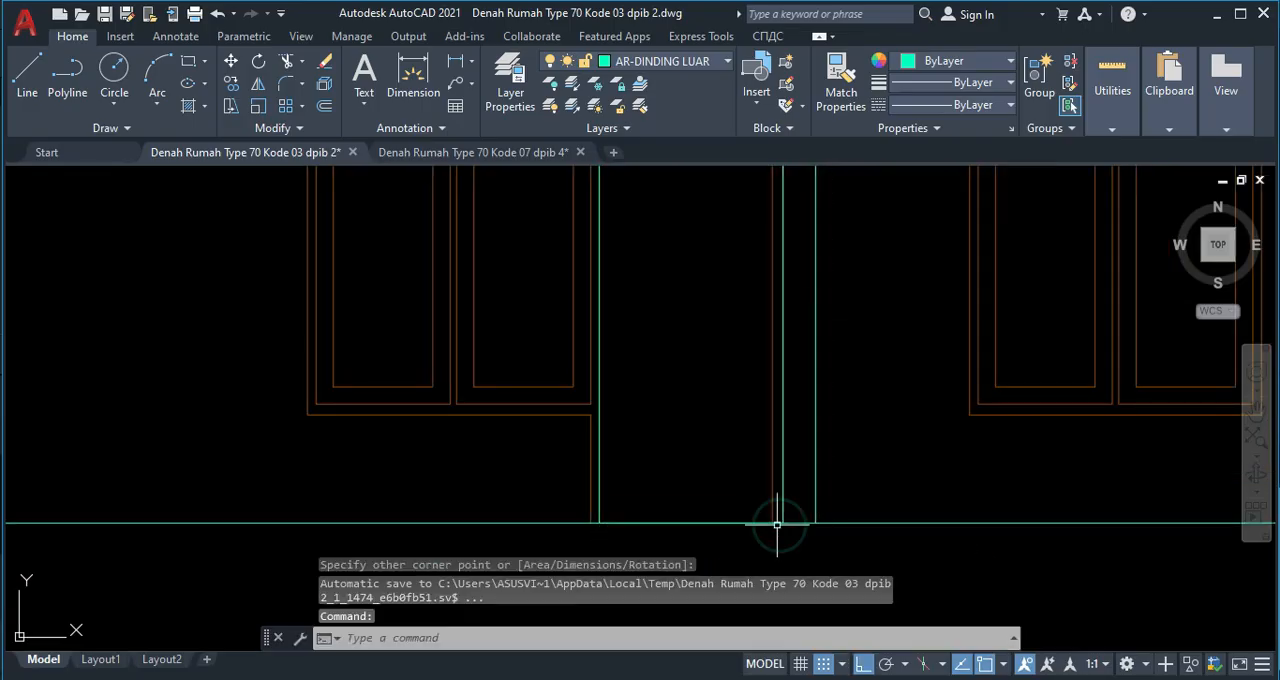
Stretch the door rectangle's right edge in to the door frame's inner vertical line.
scroll(781, 508, up, 2)
click(781, 508)
middle_drag(771, 249, 772, 299)
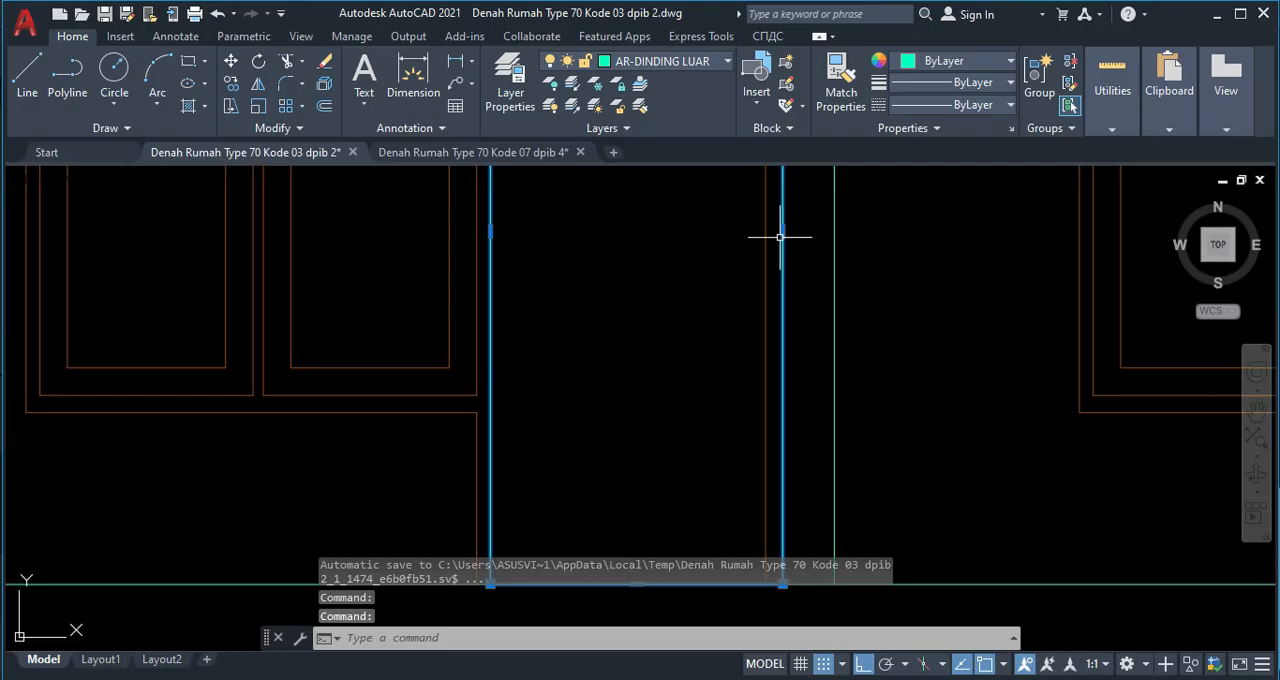
click(782, 232)
click(766, 232)
Stretch the door rectangle's top edge down to the horizontal line below the frame head.
middle_drag(586, 275, 591, 460)
middle_drag(611, 245, 594, 274)
scroll(600, 262, up, 2)
click(614, 235)
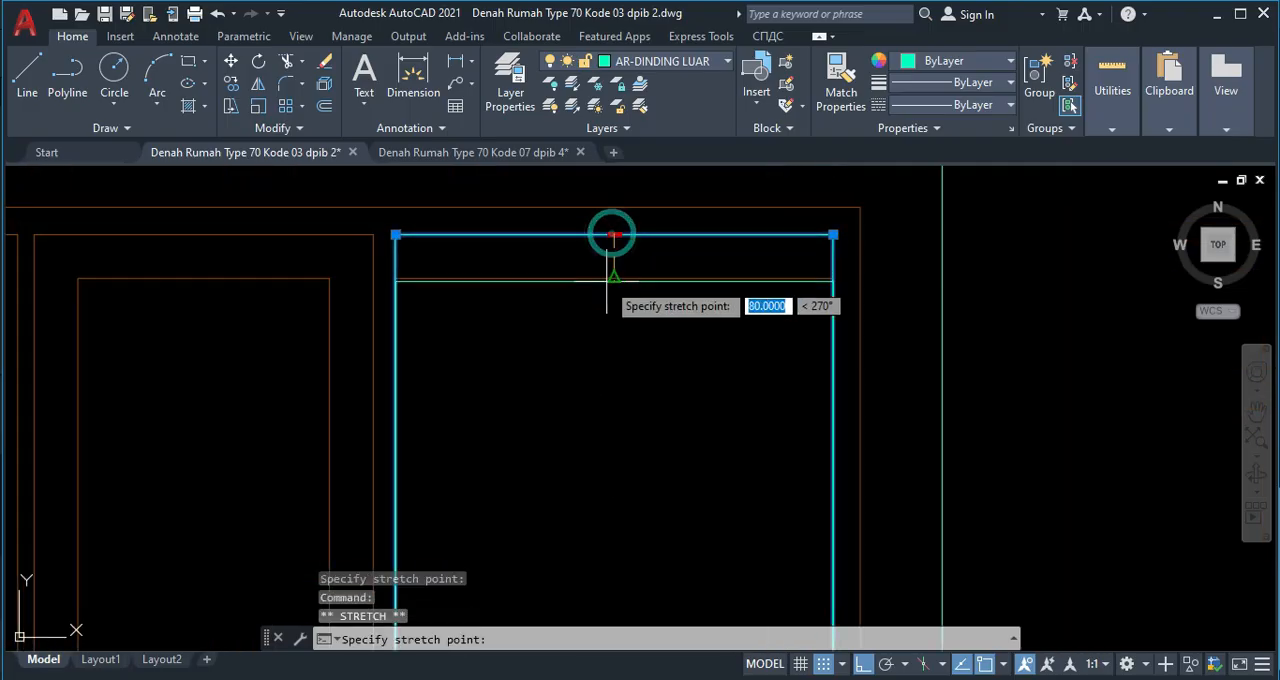
click(614, 278)
Try to stretch the door rectangle's left edge inward by 800 and undo the change.
middle_drag(467, 500, 496, 322)
scroll(496, 322, down, 3)
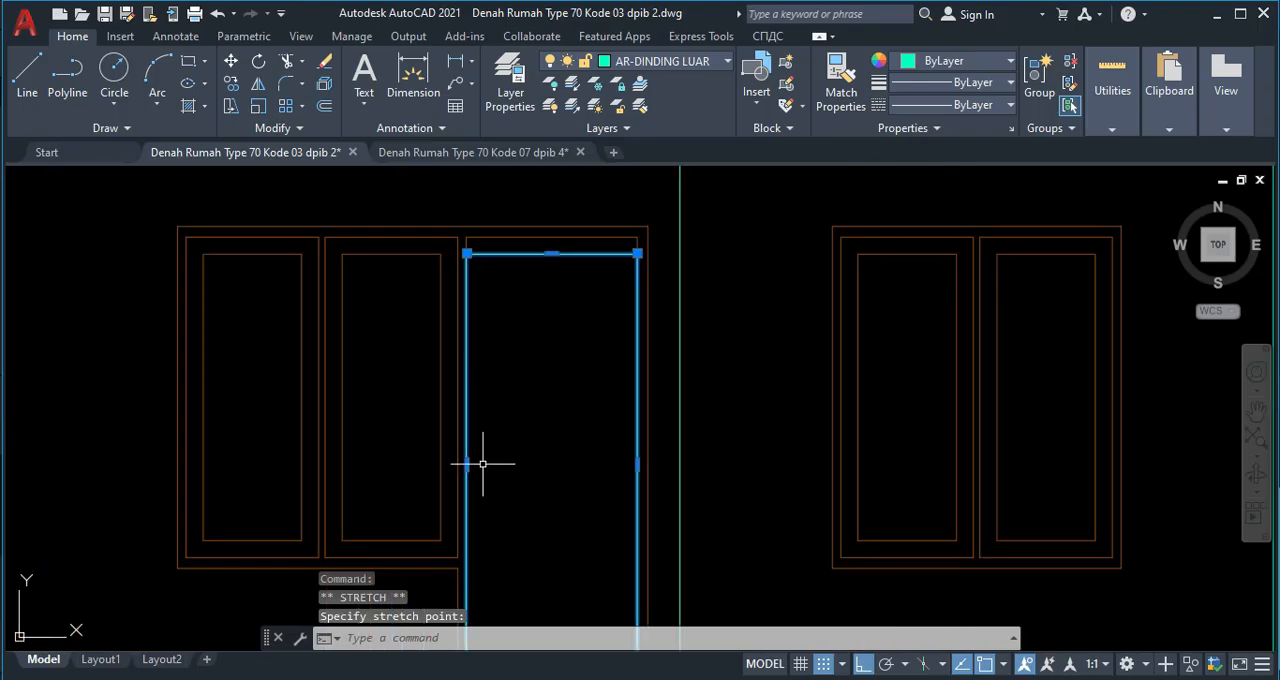
click(466, 463)
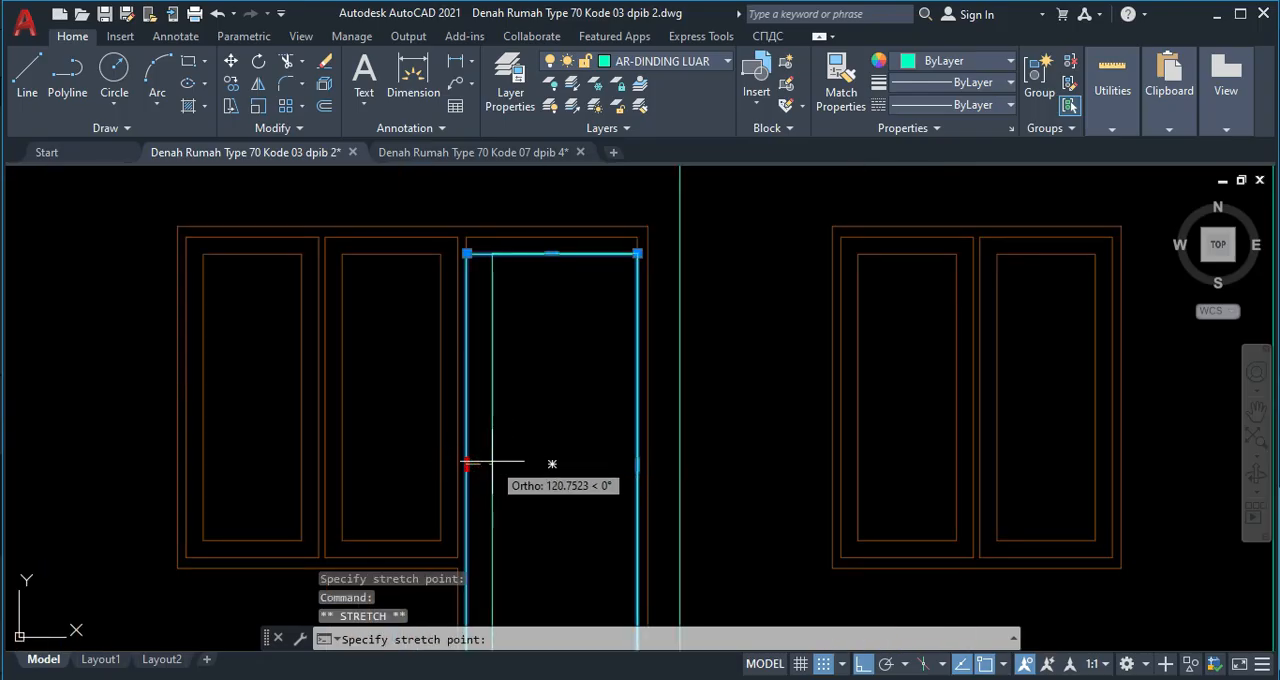
text(800)
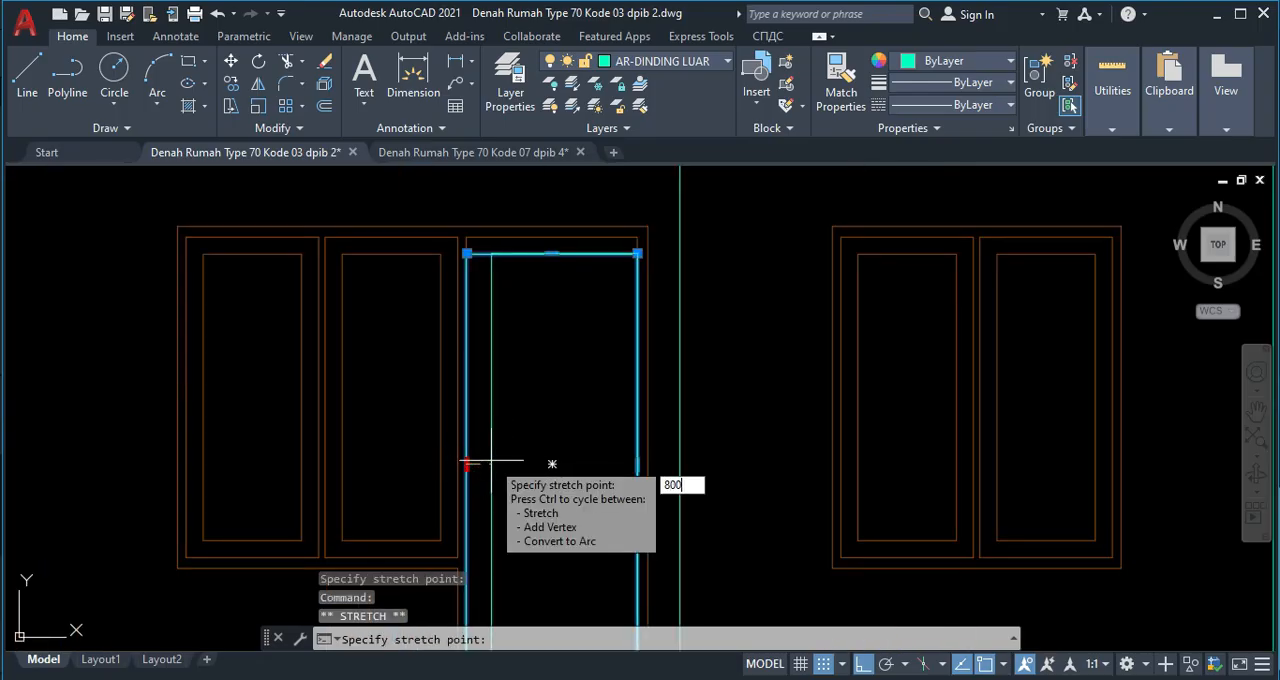
key(Return)
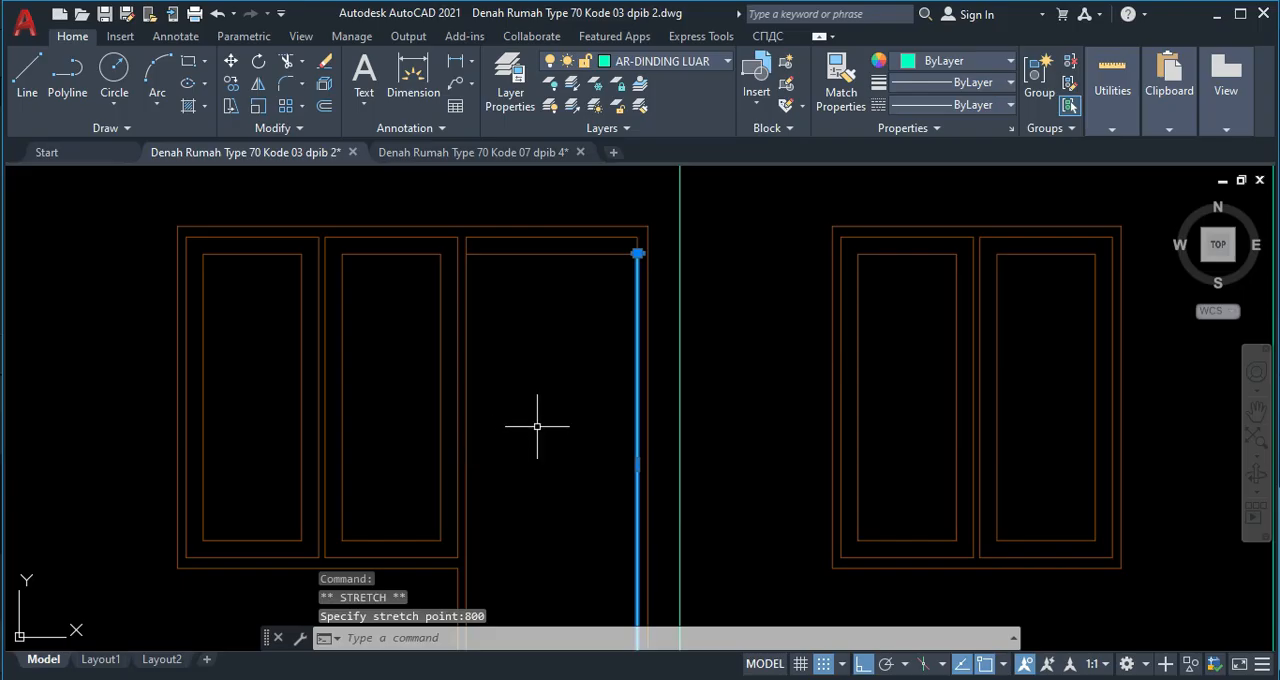
key(ctrl+z)
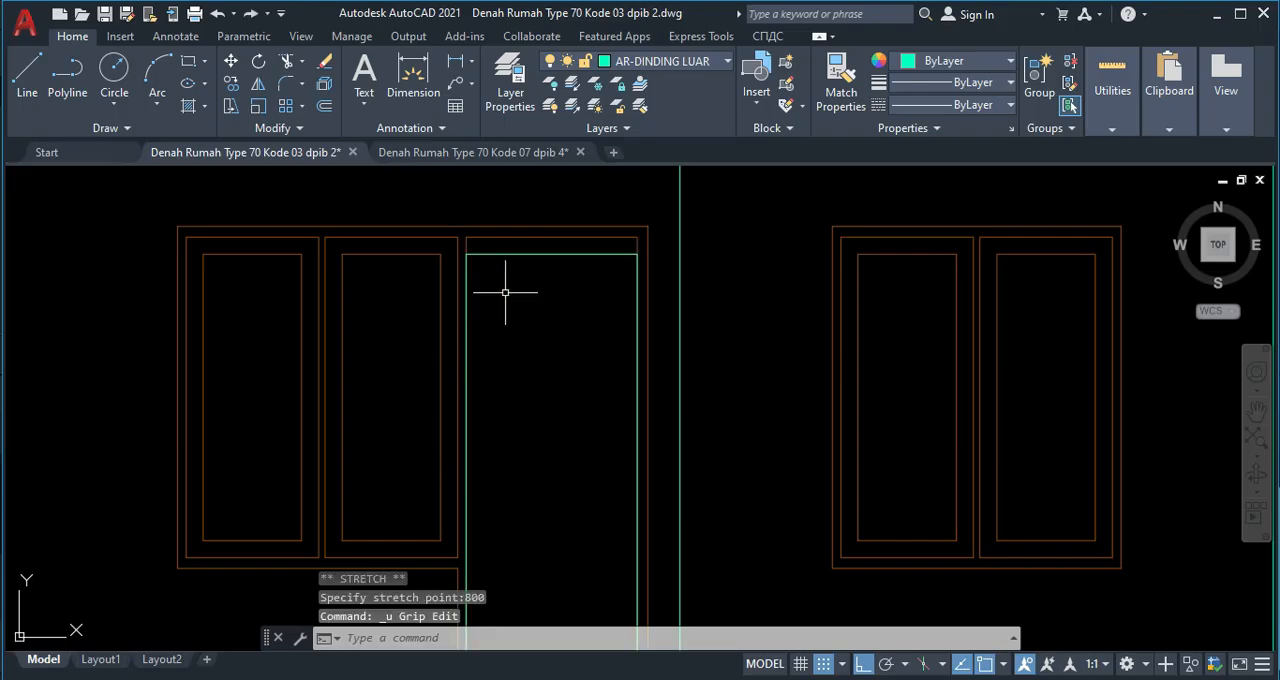
Stretch the door rectangle's left and right edges inward by 80 each.
click(520, 256)
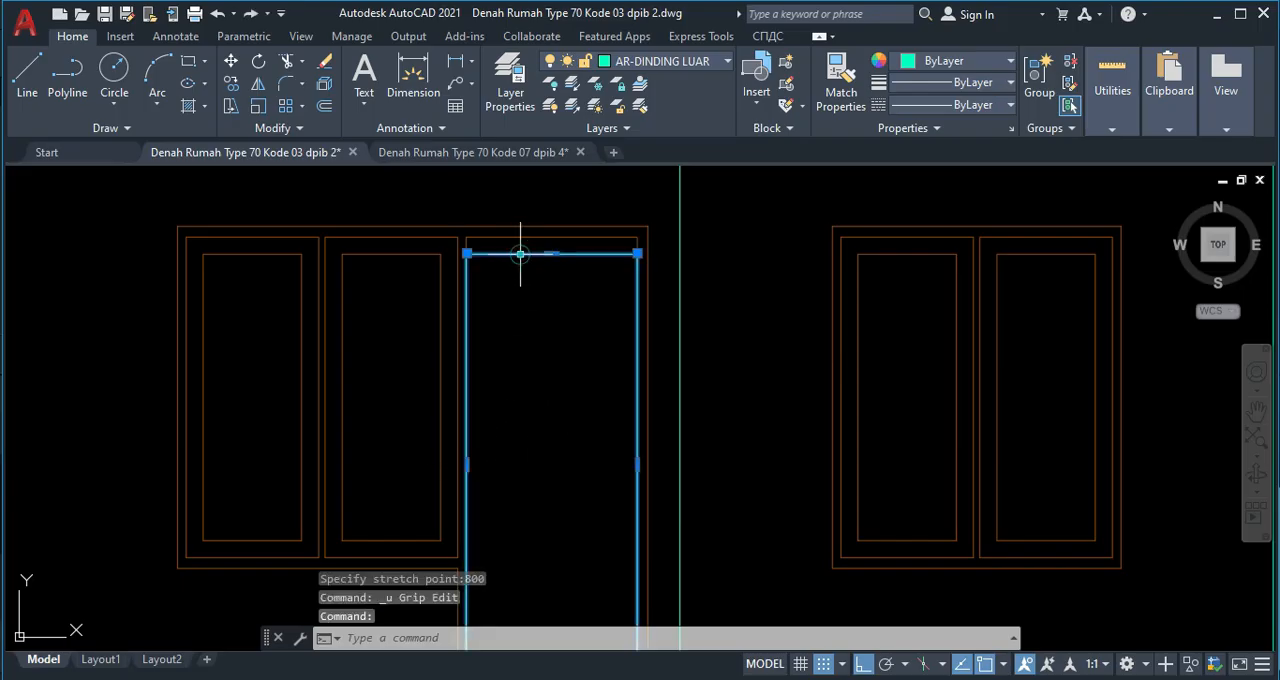
click(466, 464)
text(80)
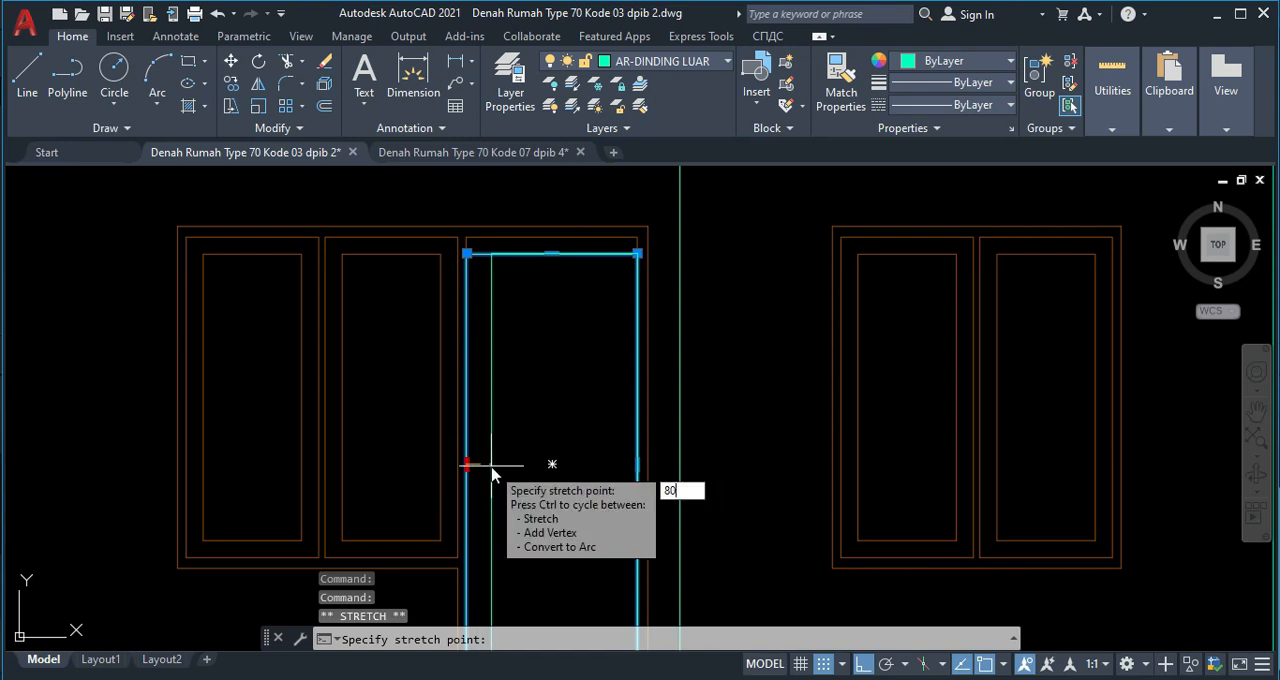
key(Return)
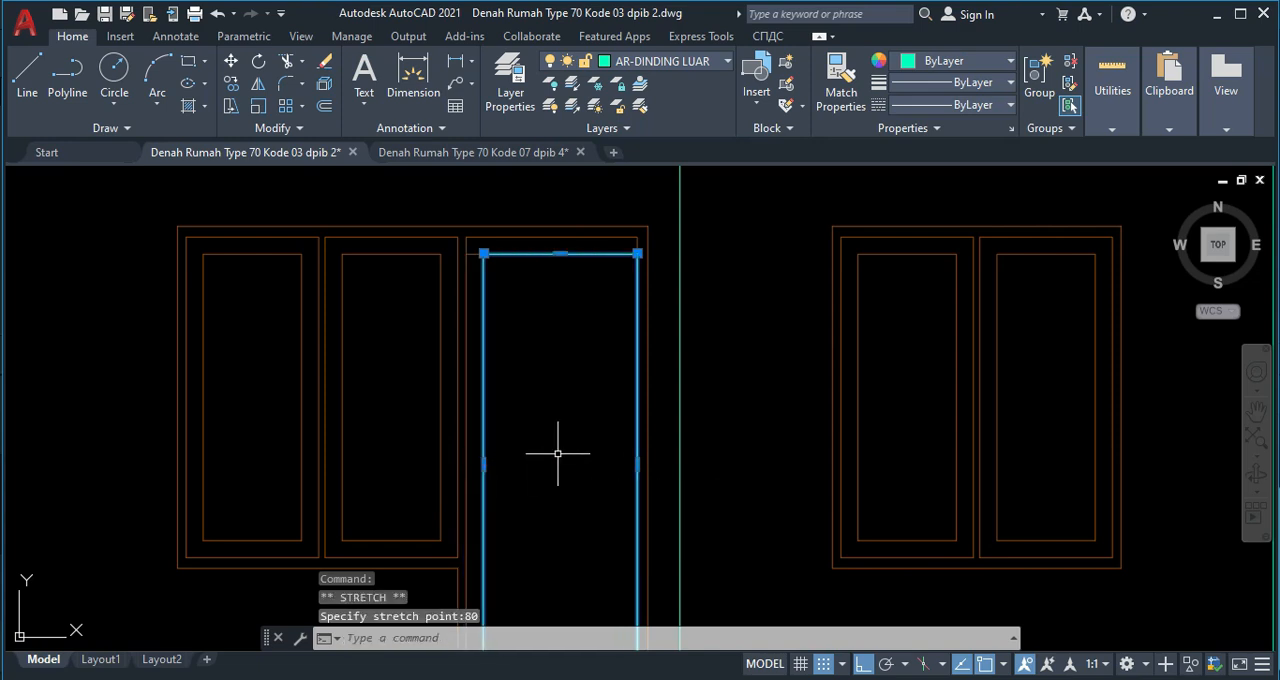
click(637, 464)
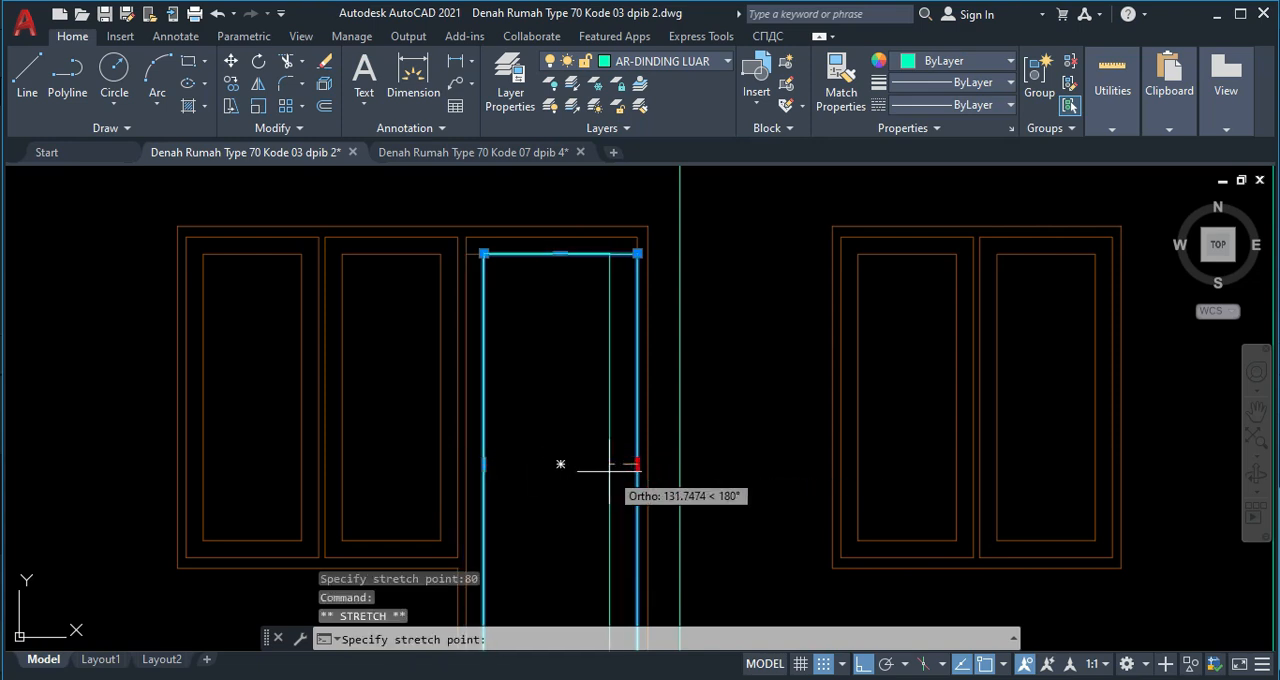
text(80)
key(Return)
Stretch the door rectangle's bottom edge 80 up from the ground line.
middle_drag(609, 457, 586, 380)
scroll(586, 380, down, 4)
scroll(560, 487, up, 5)
click(521, 384)
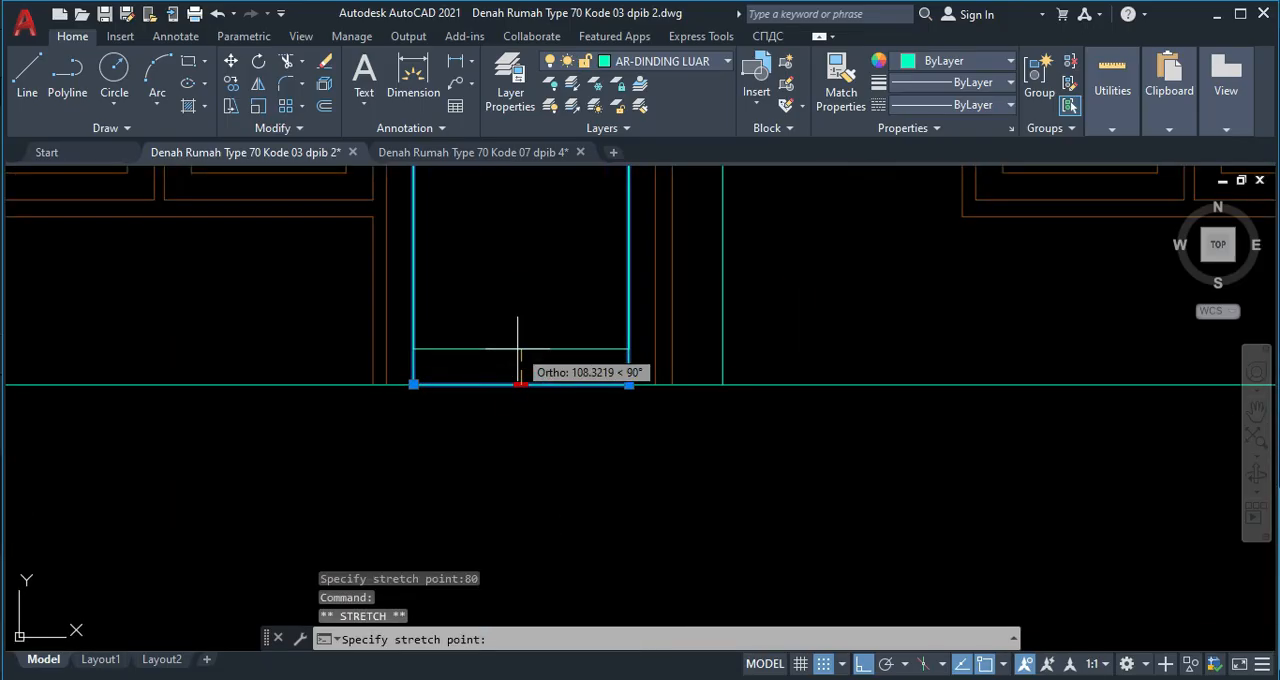
text(80)
key(Return)
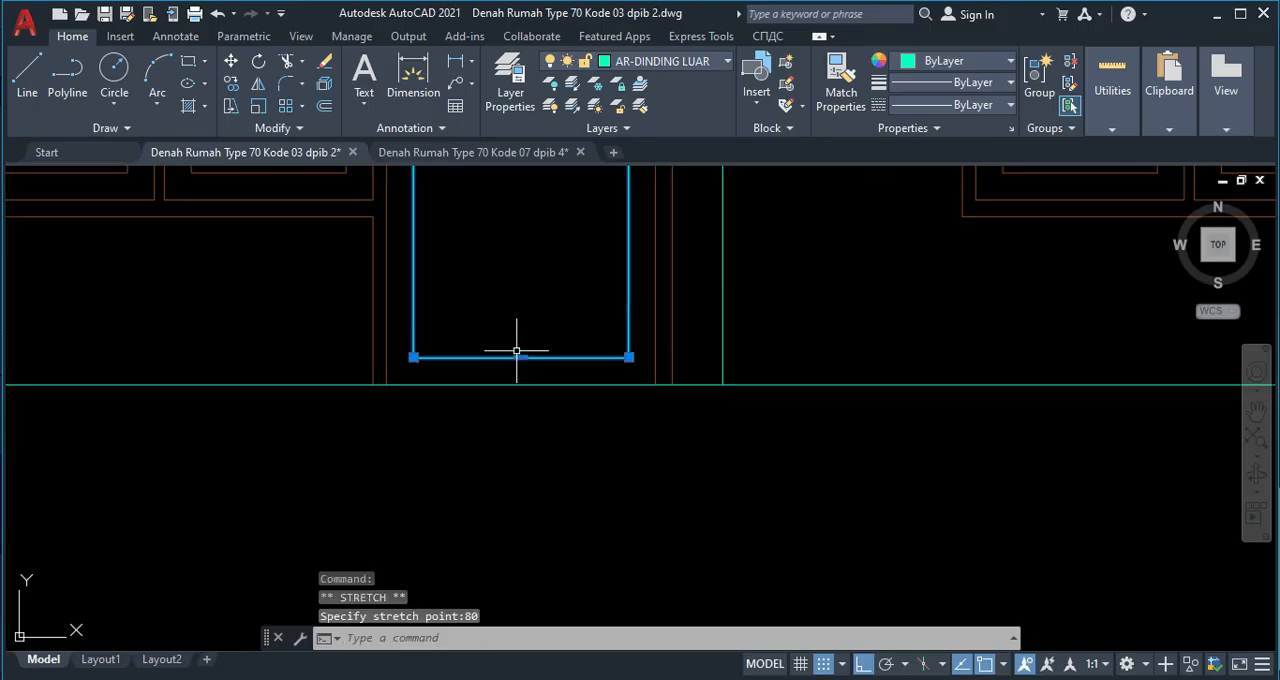
Put the door panel rectangle on the AR-KUSEN layer.
scroll(514, 340, down, 3)
middle_drag(514, 340, 533, 400)
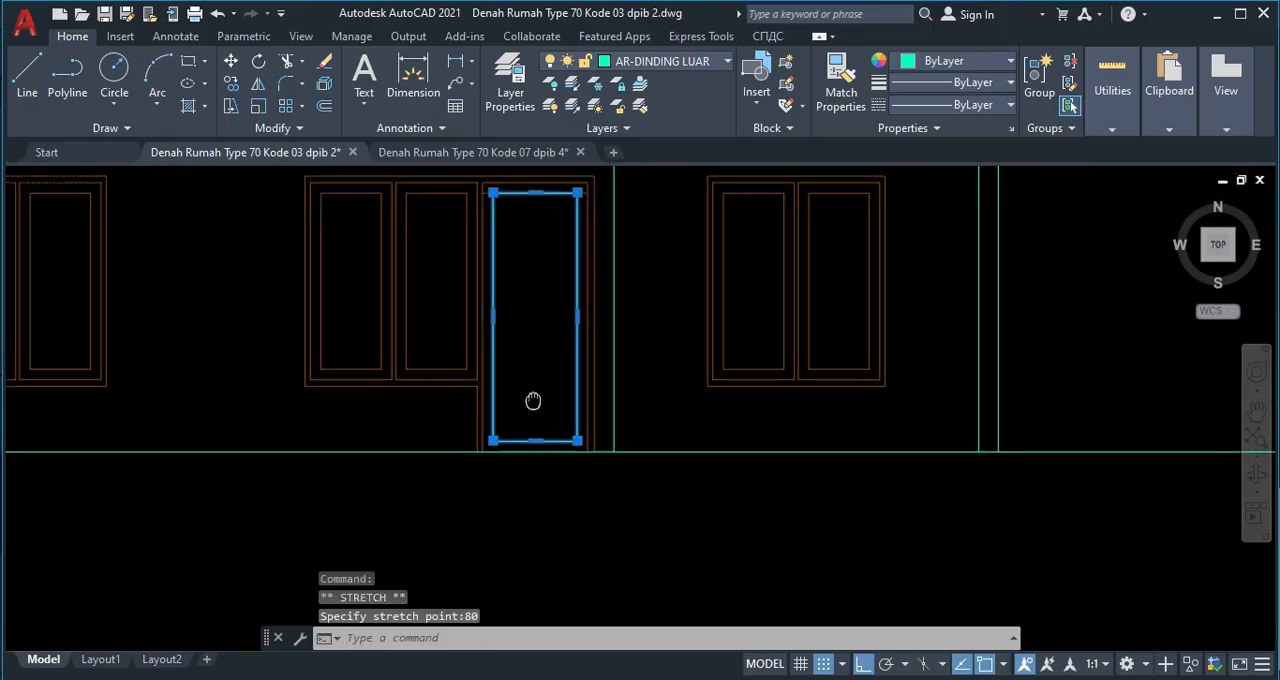
click(628, 62)
scroll(634, 274, up, 2)
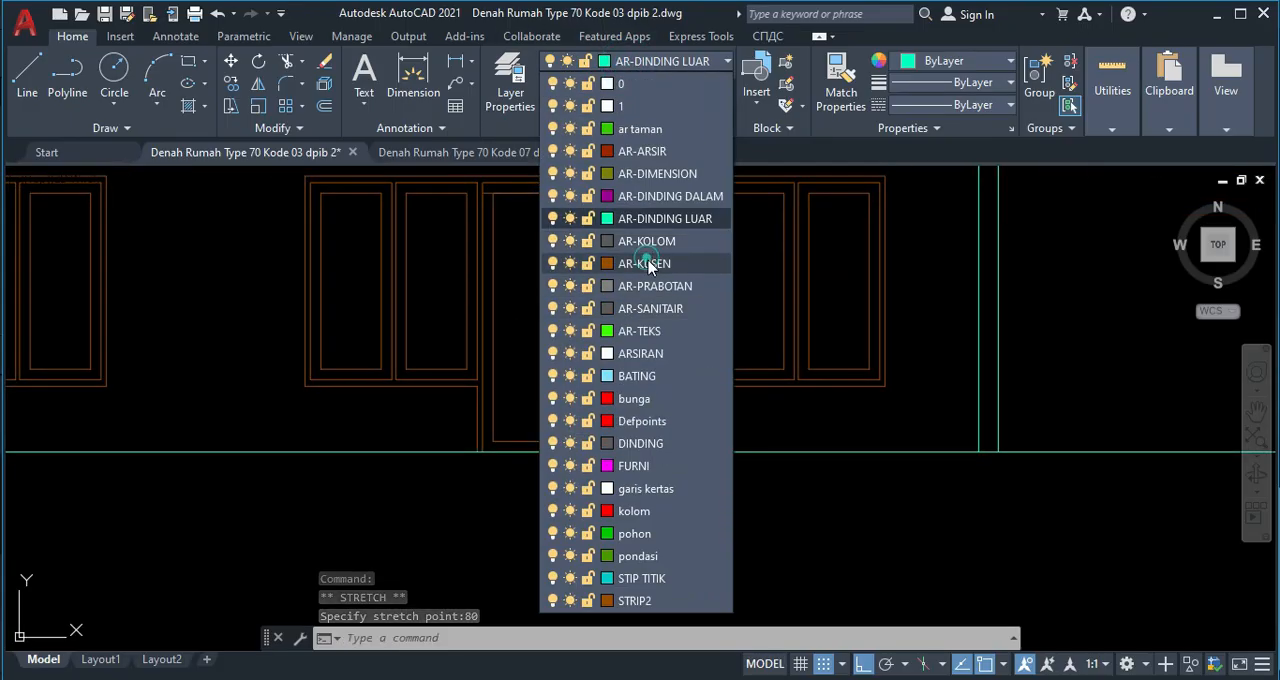
click(614, 257)
key(Escape)
Delete the leftover horizontal line that overlaps the door panel's top edge.
scroll(509, 250, up, 2)
scroll(491, 297, up, 2)
scroll(441, 268, up, 2)
click(441, 268)
key(Delete)
scroll(563, 312, down, 3)
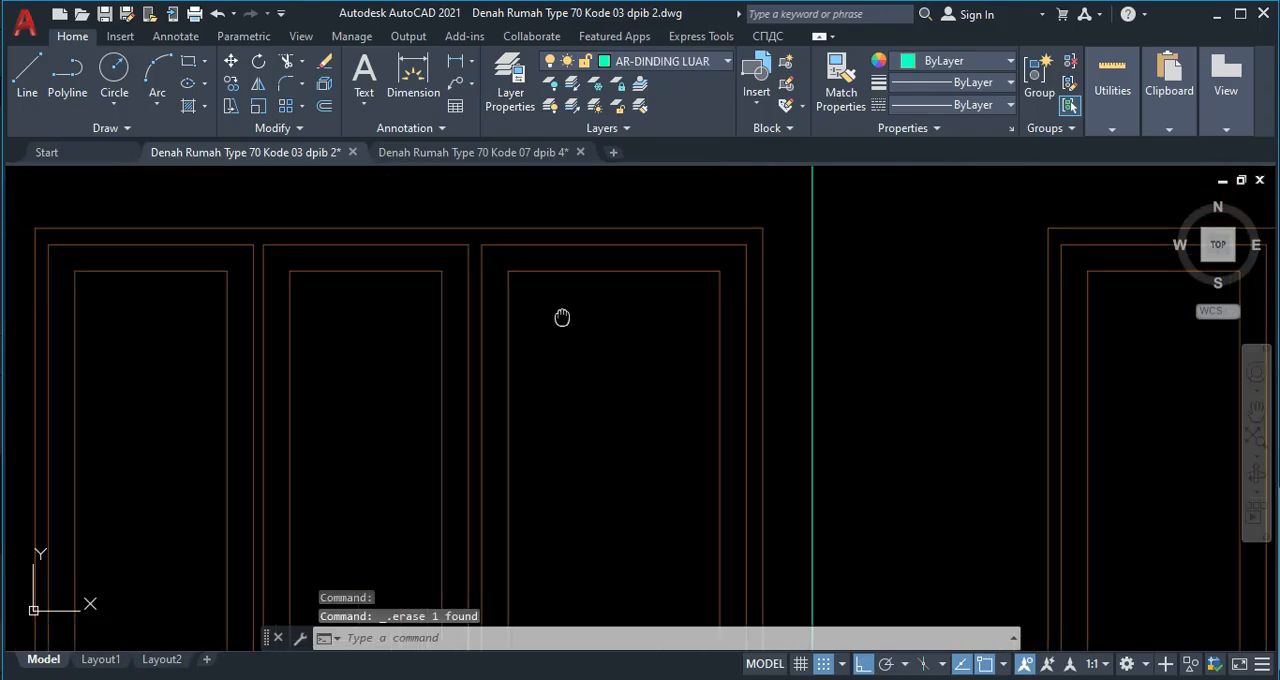
middle_drag(575, 413, 560, 353)
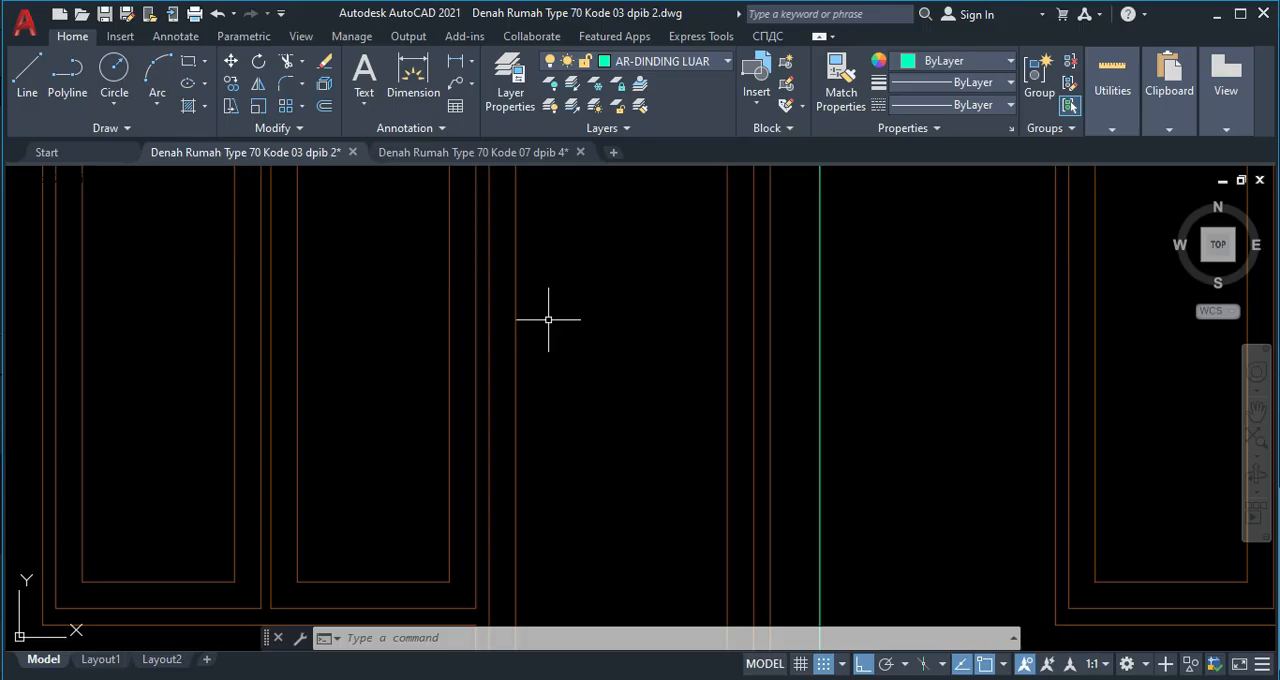
scroll(629, 385, down, 4)
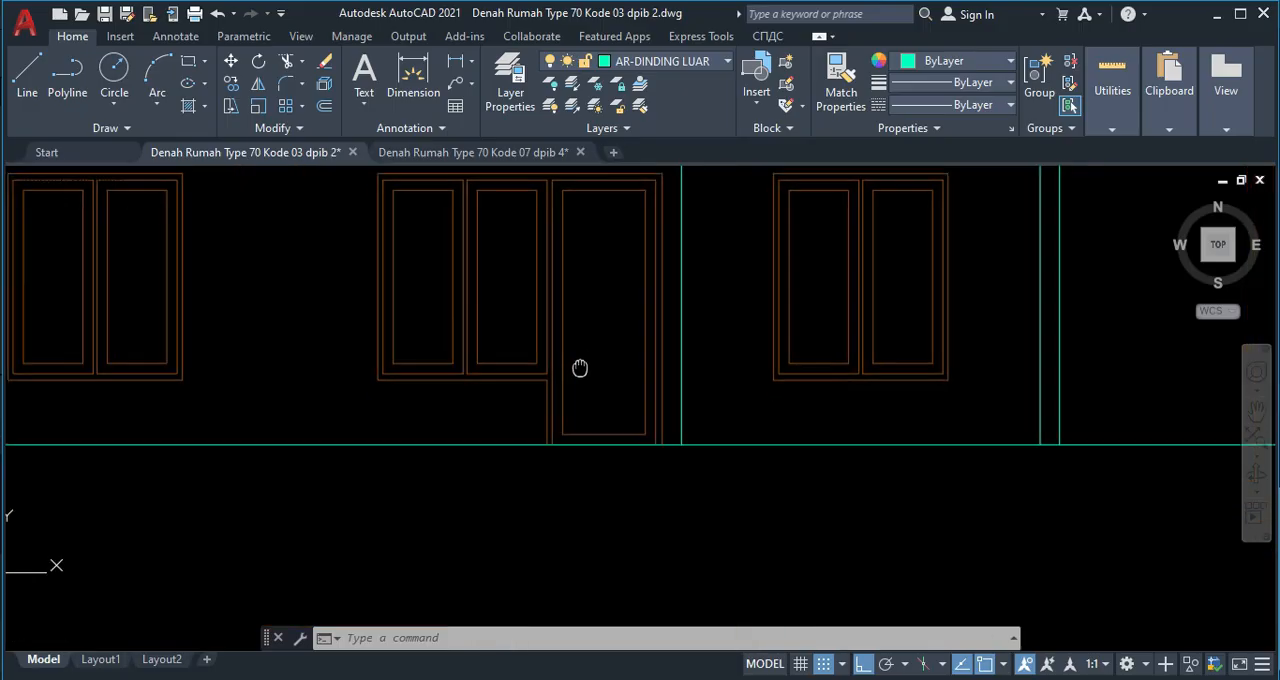
scroll(537, 434, up, 5)
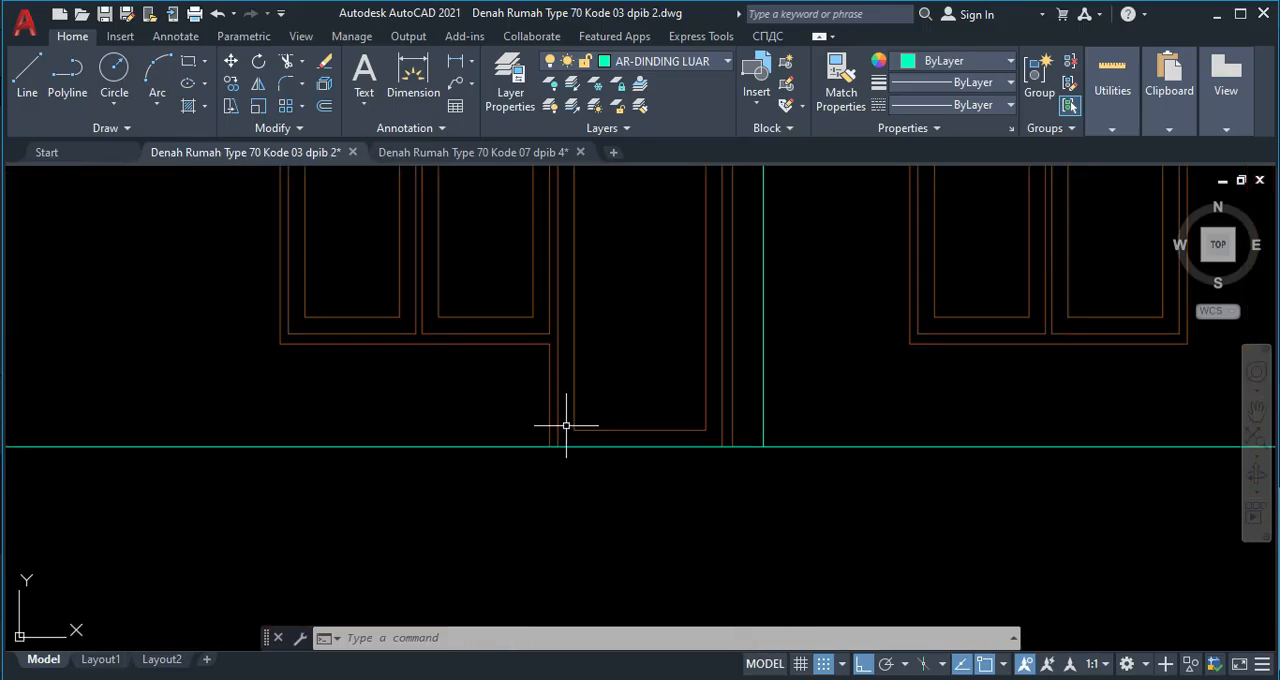
scroll(575, 450, up, 3)
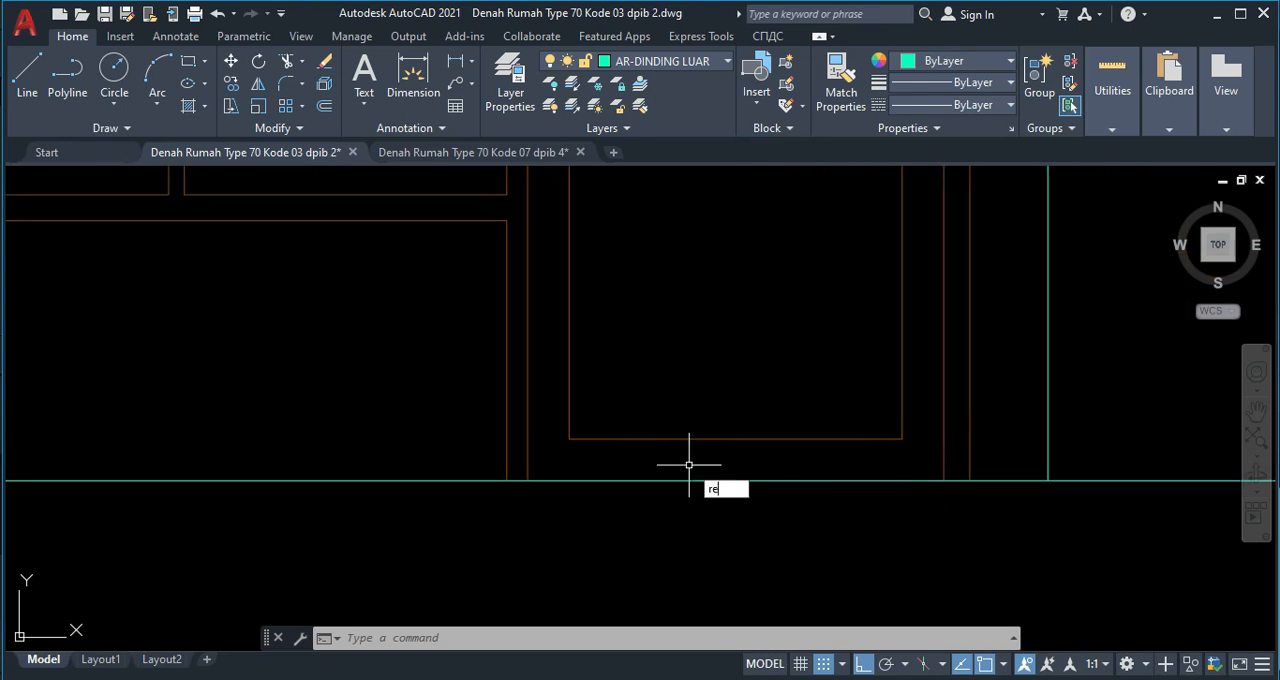
text(c)
key(Return)
click(609, 577)
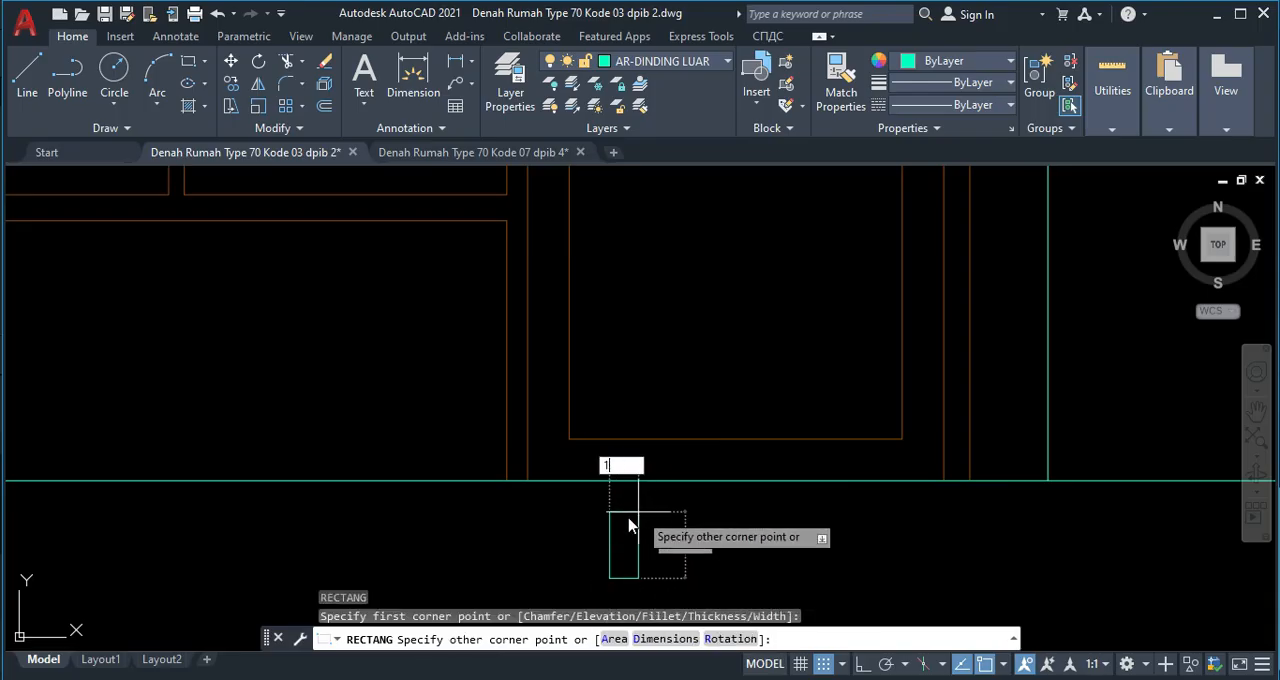
key(Escape)
key(Escape)
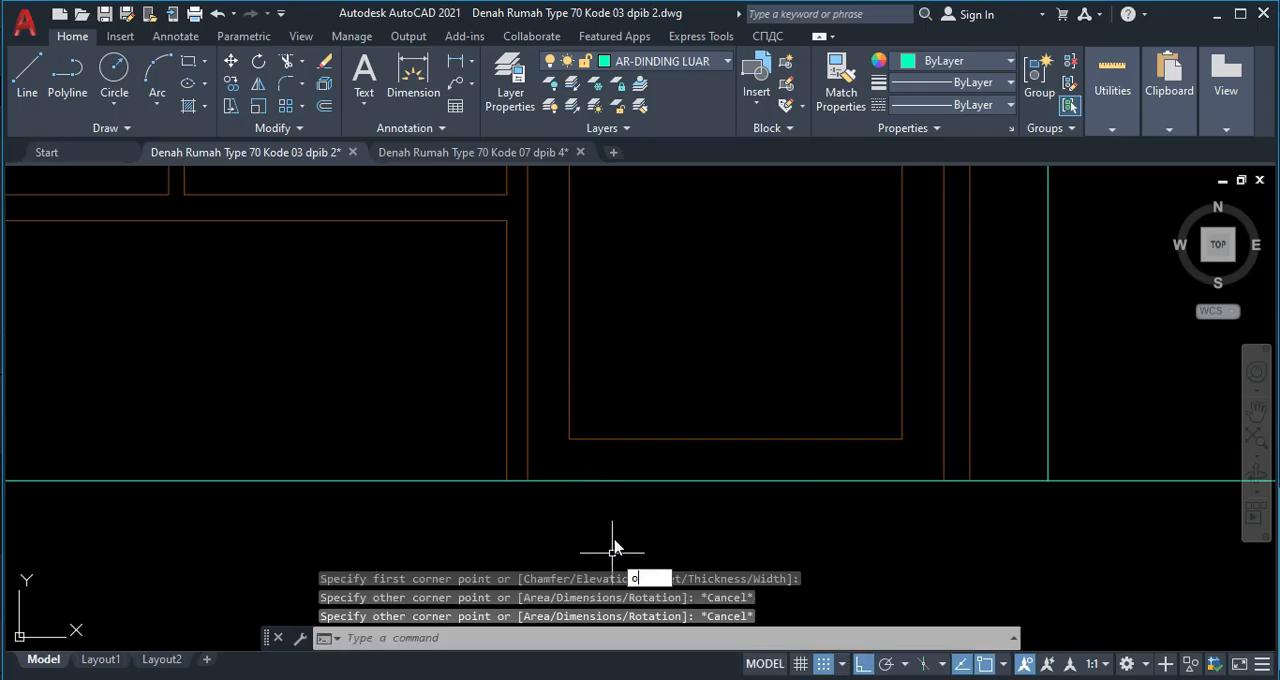
Offset the ground line 100 upward across the bottom of the door.
text(o)
key(Return)
text(100)
key(Return)
click(614, 480)
click(606, 433)
key(Escape)
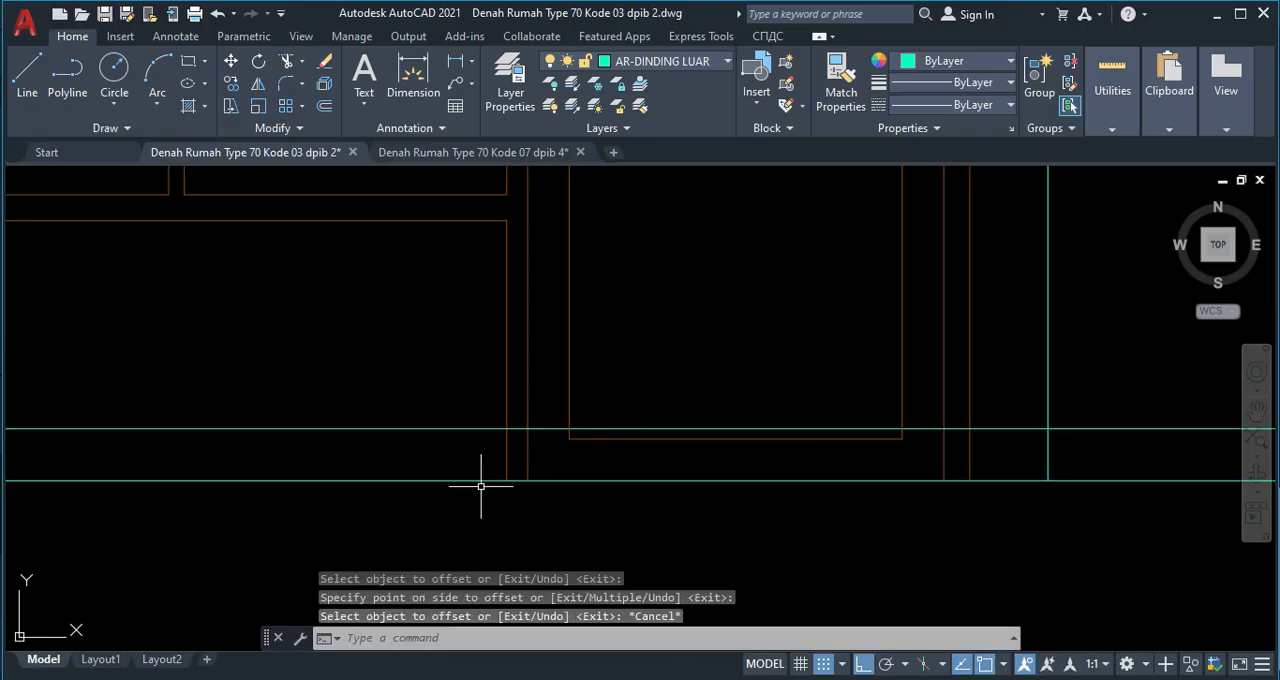
Trim the offset line back to short pieces within the door jambs and delete the piece crossing the door panel.
text(tr)
key(Return)
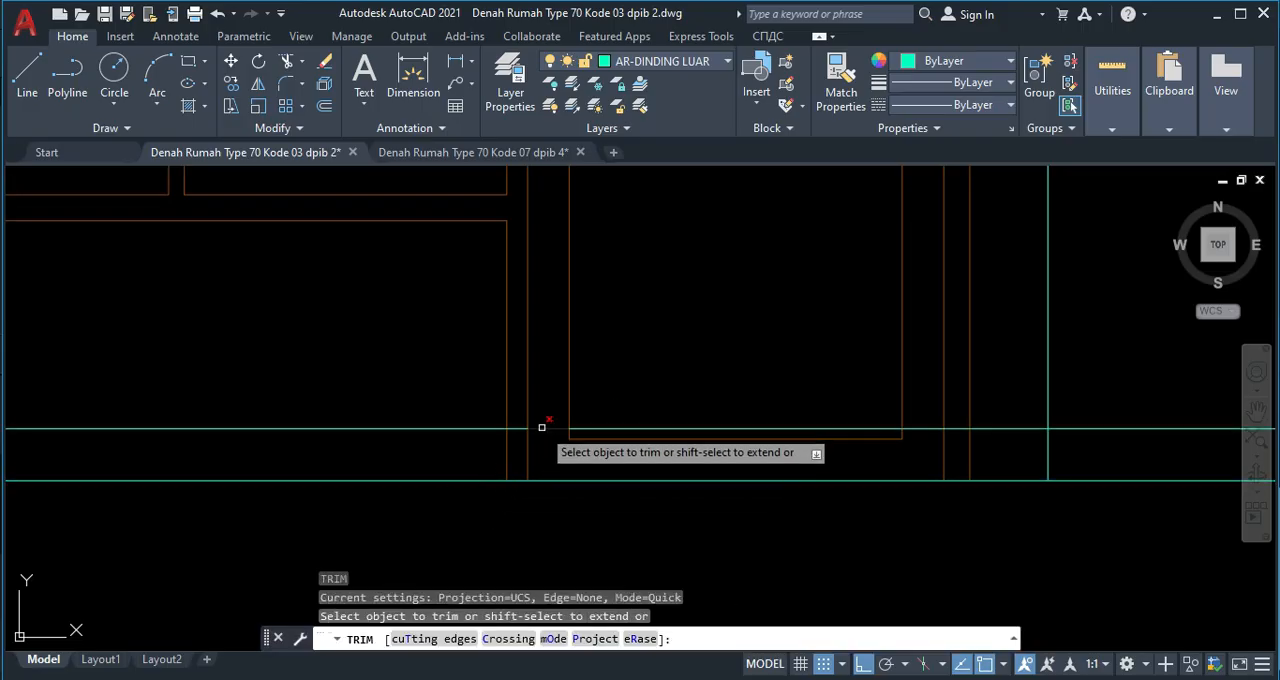
drag(484, 419, 483, 441)
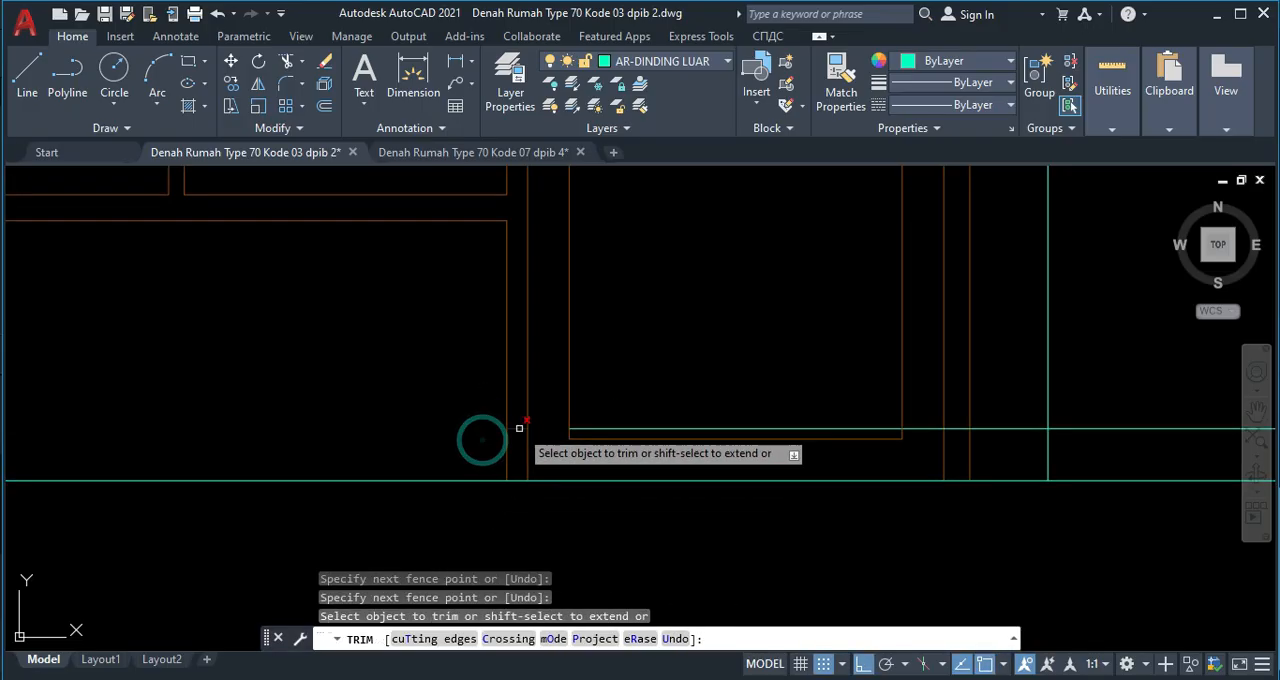
click(965, 430)
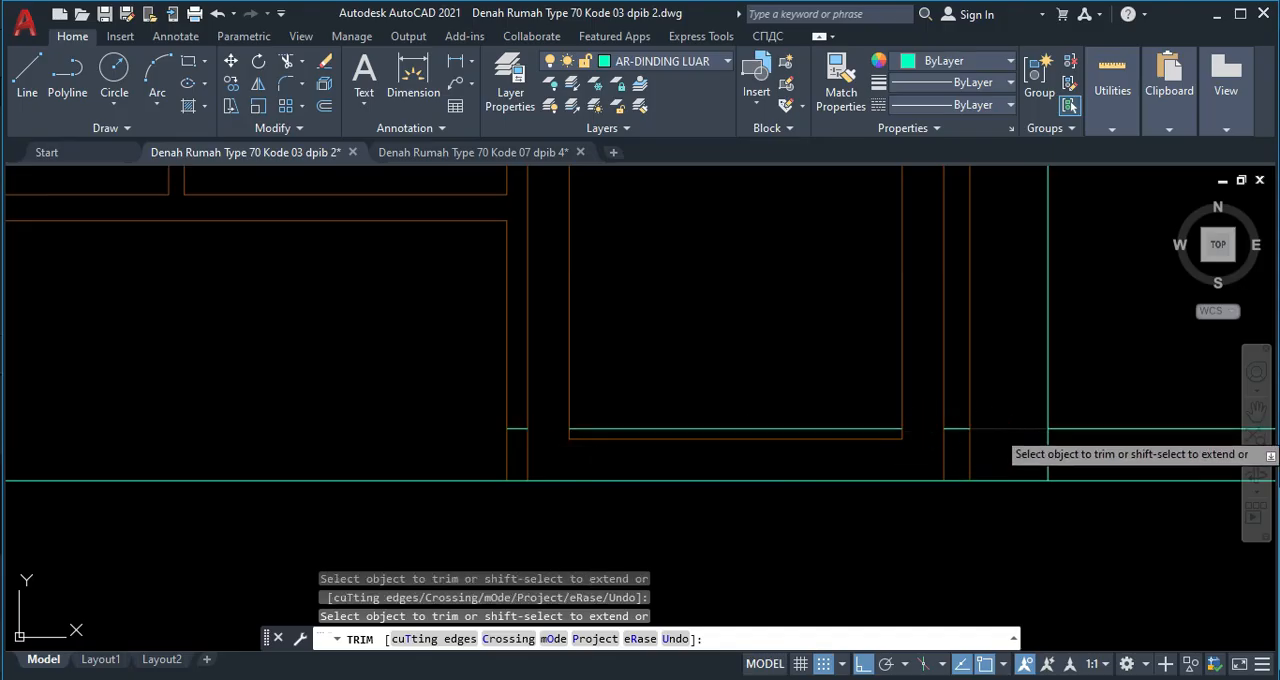
key(Escape)
click(865, 430)
key(Delete)
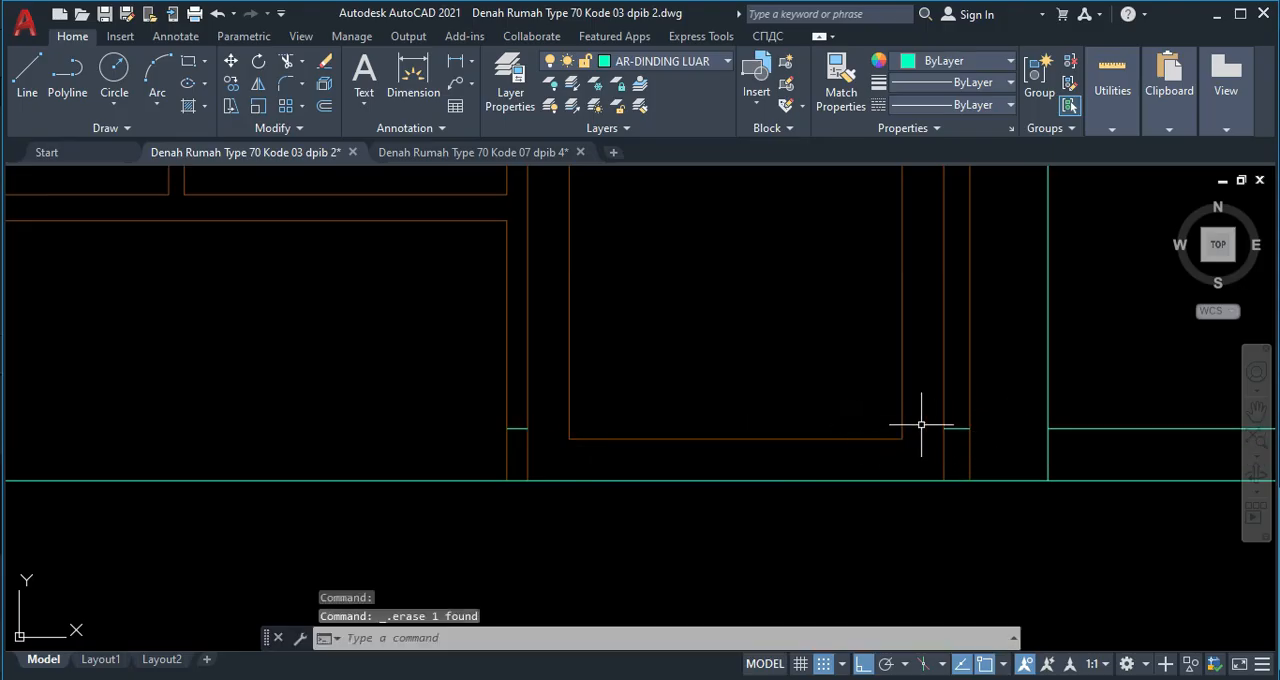
Put the two short horizontal lines at the feet of the door jambs on the AR-KUSEN layer.
click(933, 422)
click(975, 438)
click(489, 419)
click(556, 450)
click(672, 62)
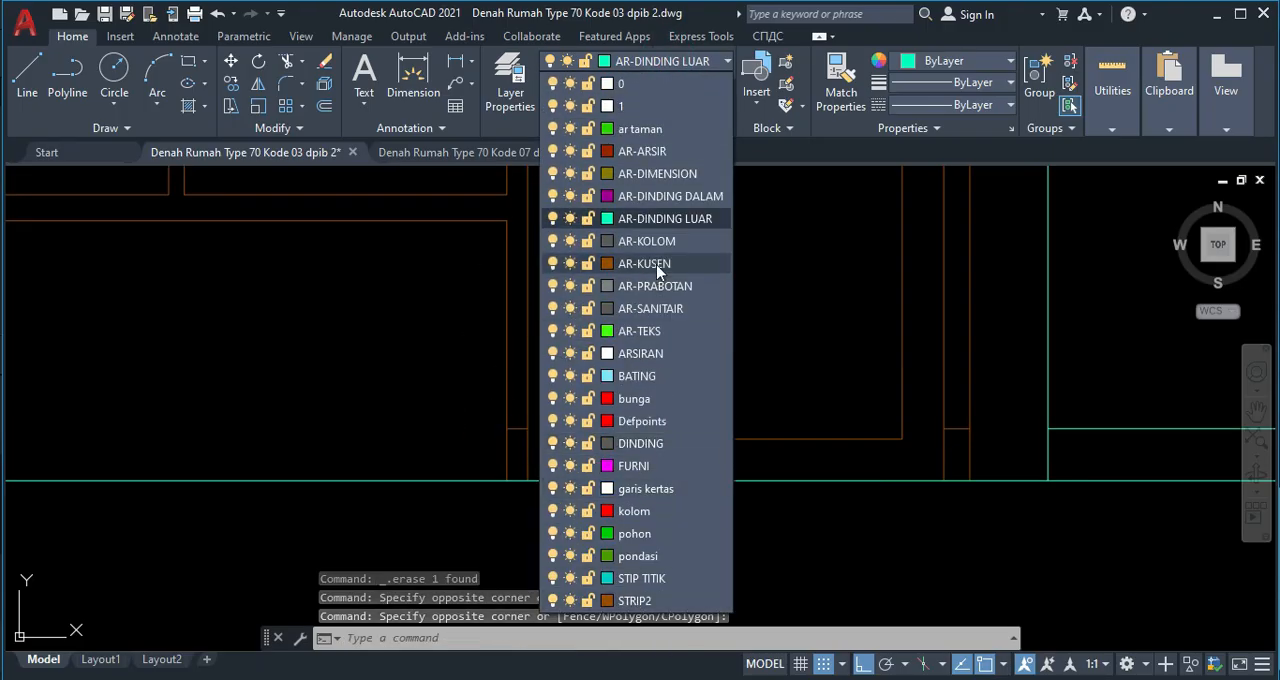
click(657, 267)
key(Escape)
Delete the remaining piece of the offset line beyond the wall line to the right of the door.
middle_drag(1036, 431, 925, 438)
click(1023, 448)
click(990, 388)
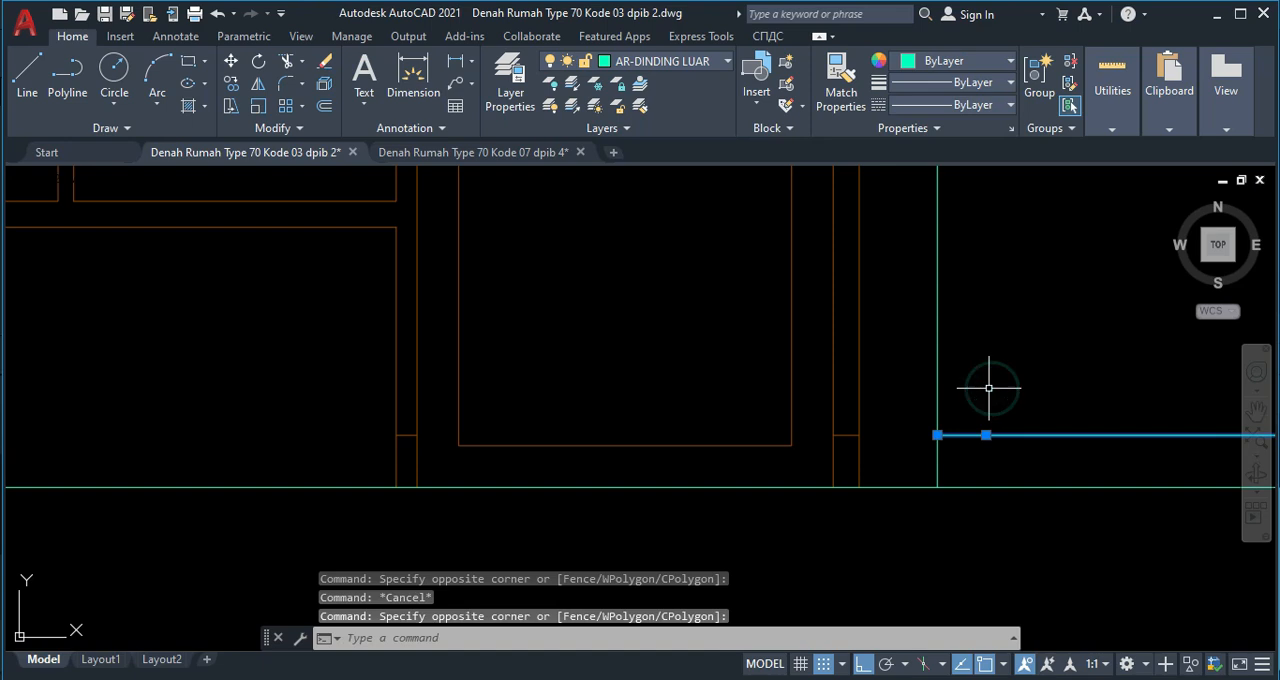
key(Delete)
Make AR-ARSIR the current layer, turn ortho off and draw a slanted line about 350 long in the left window's first pane.
scroll(866, 448, down, 2)
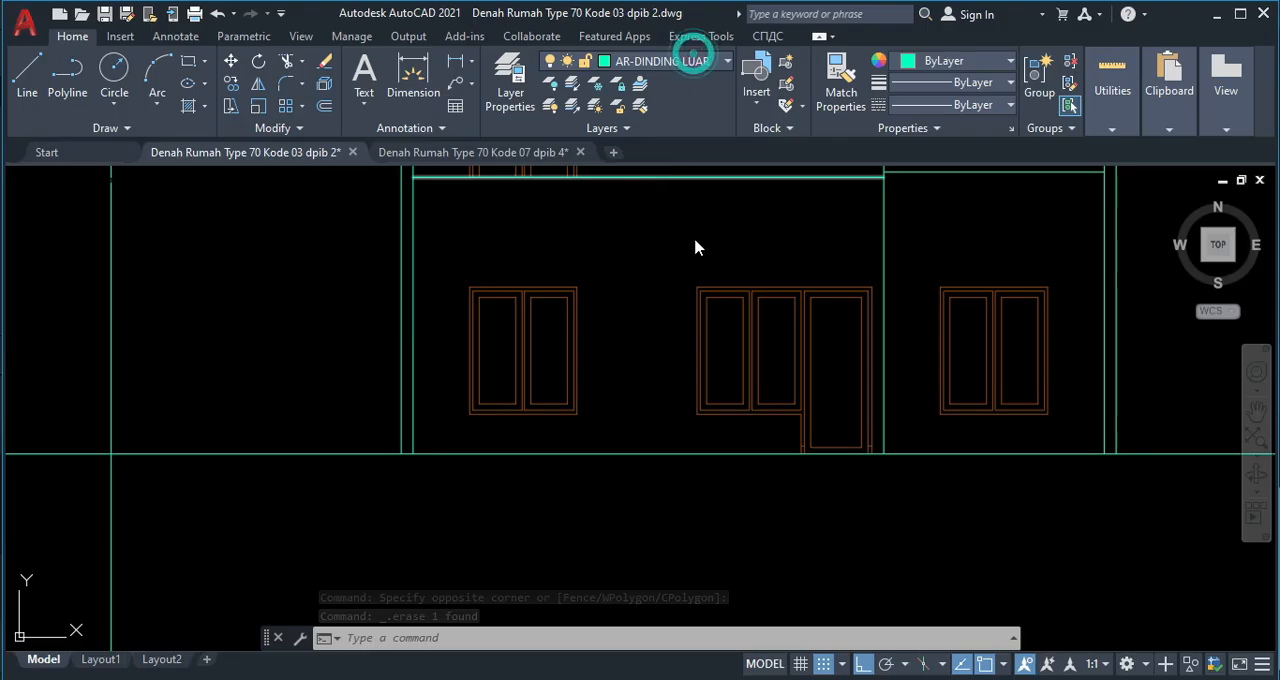
click(693, 61)
click(662, 148)
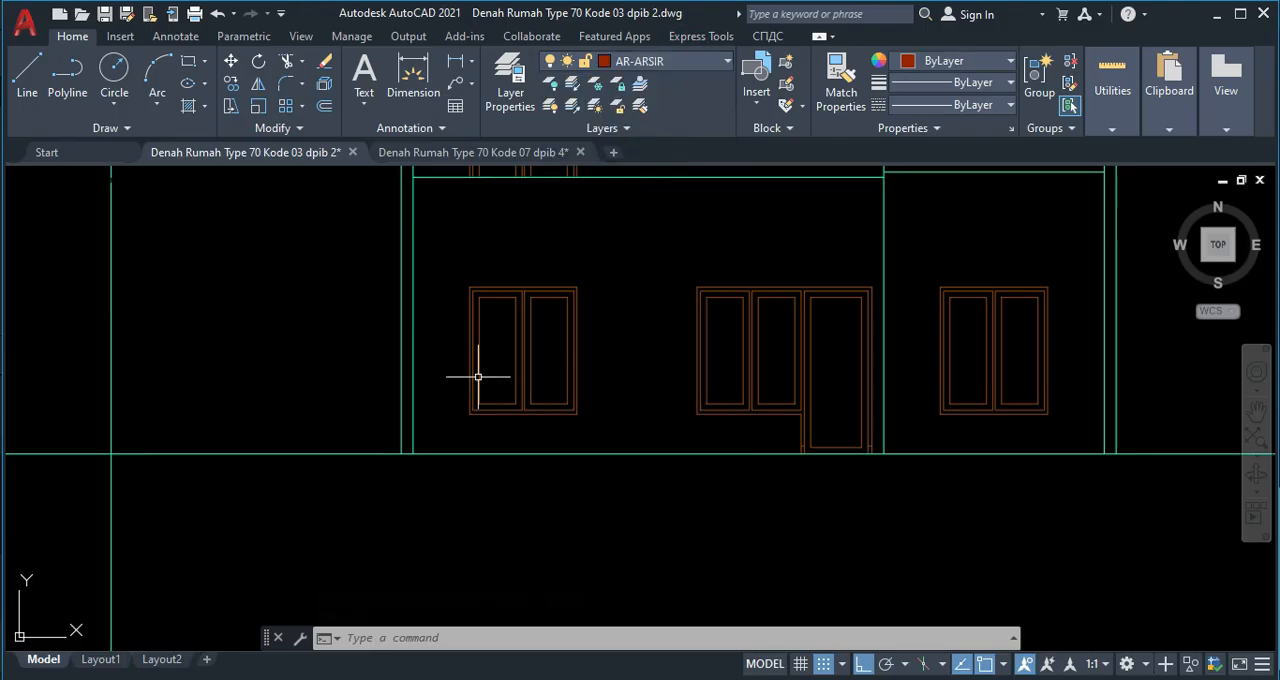
key(l)
key(Return)
scroll(467, 355, up, 5)
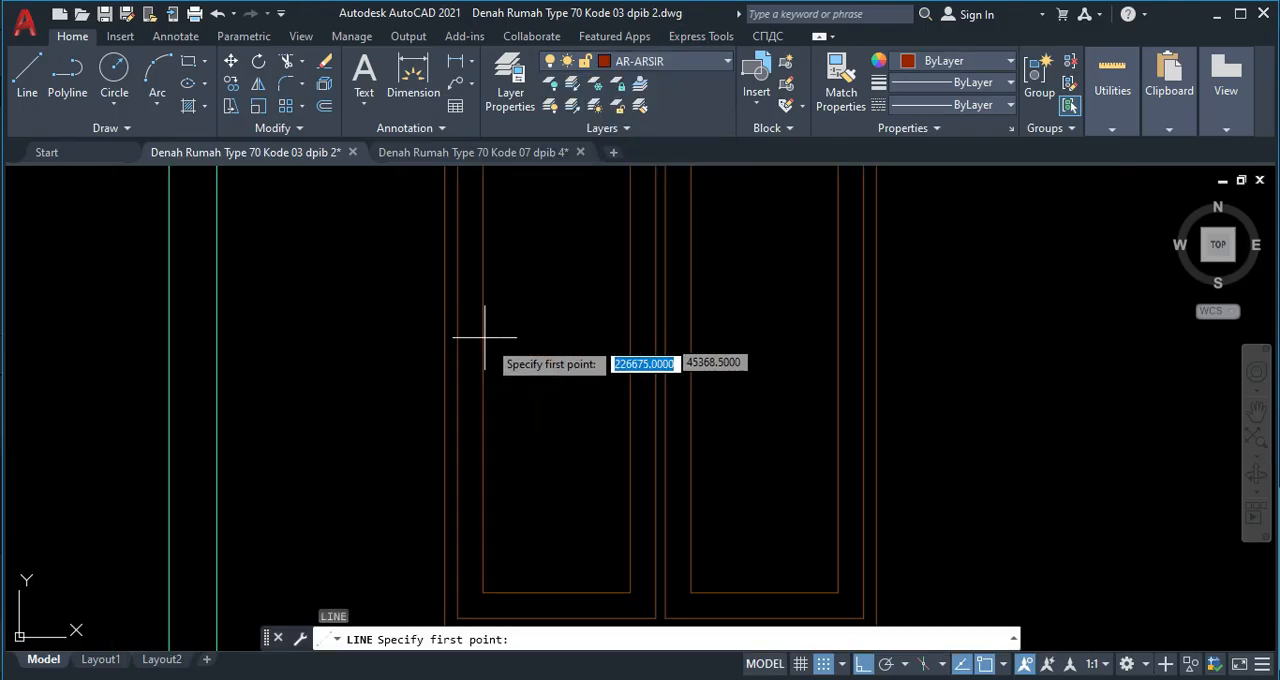
click(580, 288)
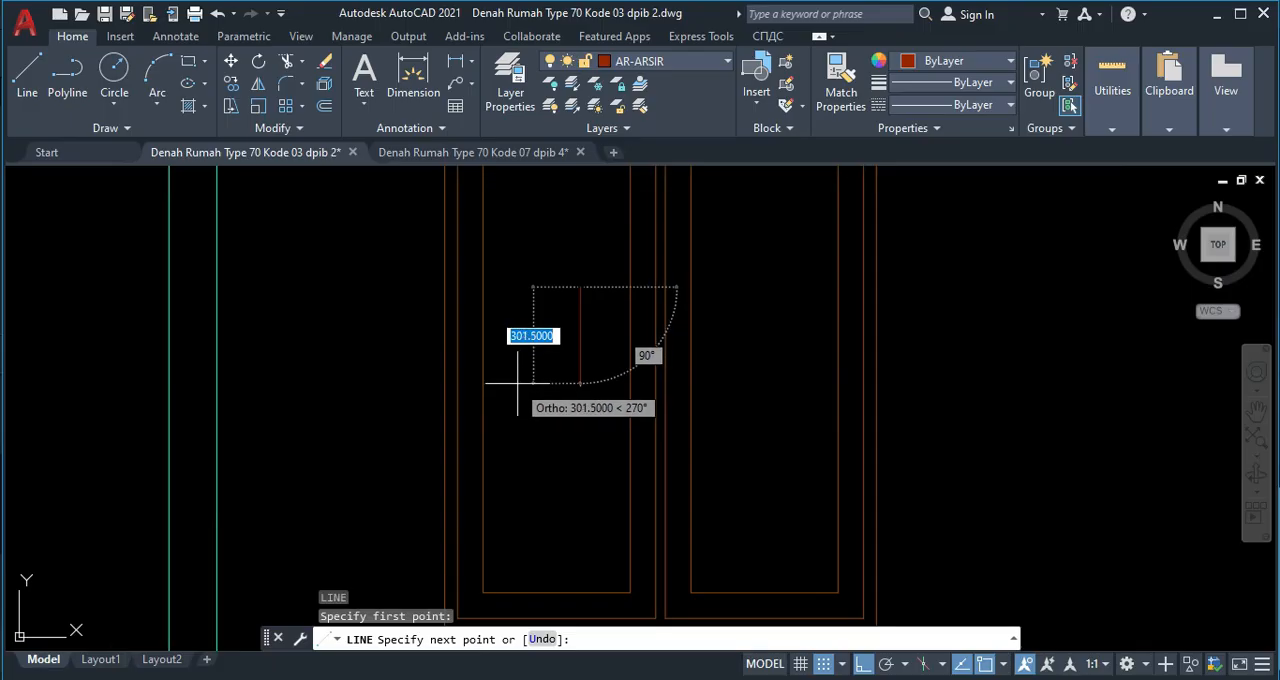
key(F8)
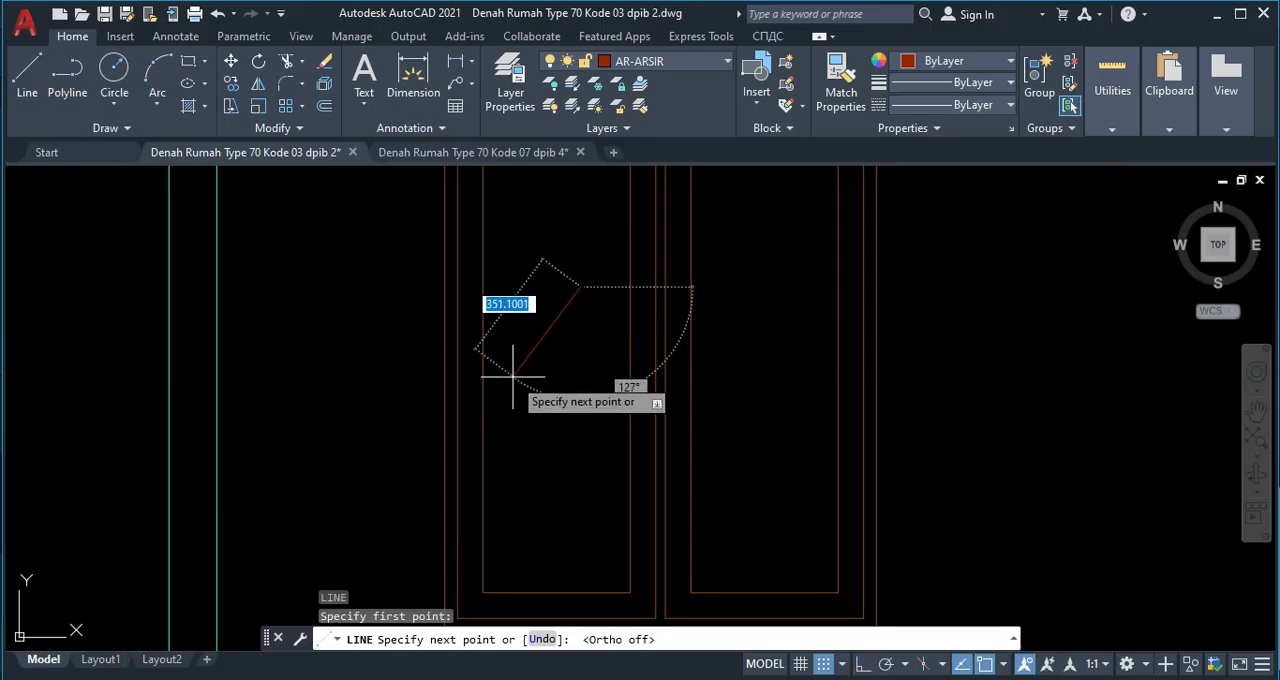
click(514, 372)
key(Return)
key(Return)
Draw two shorter slanted lines parallel to the first, one on each side of it, in the same pane.
click(587, 323)
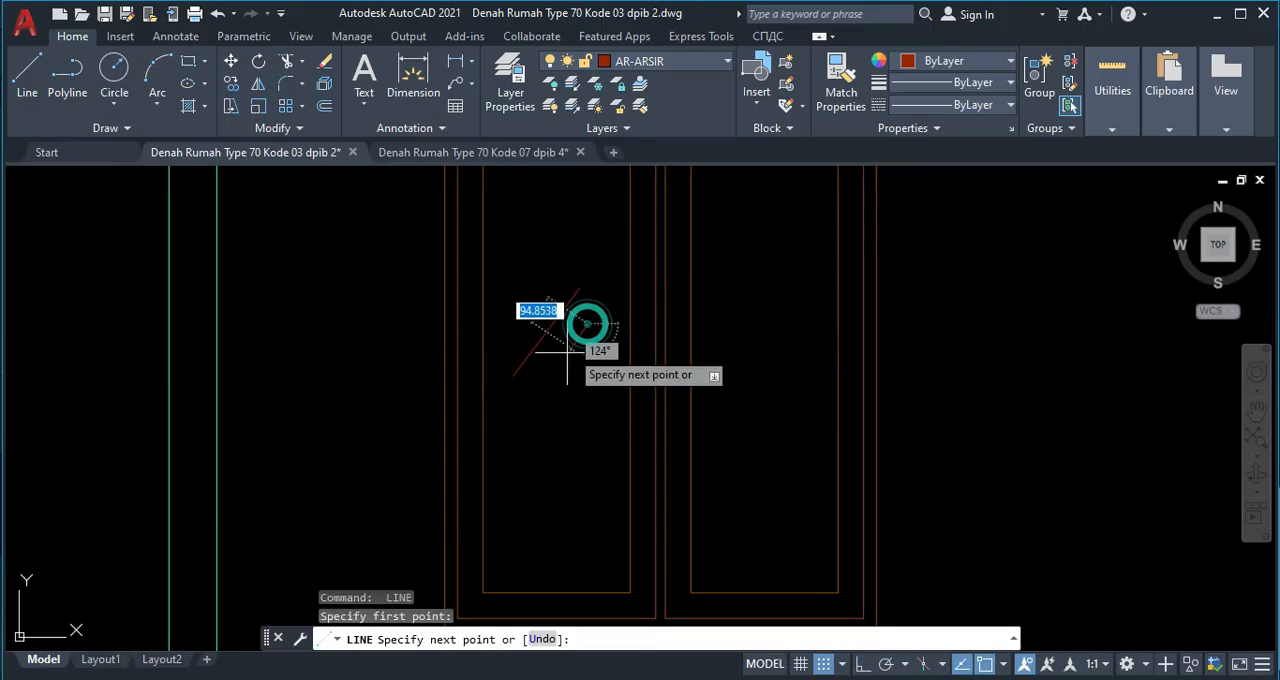
click(546, 374)
key(Return)
key(Return)
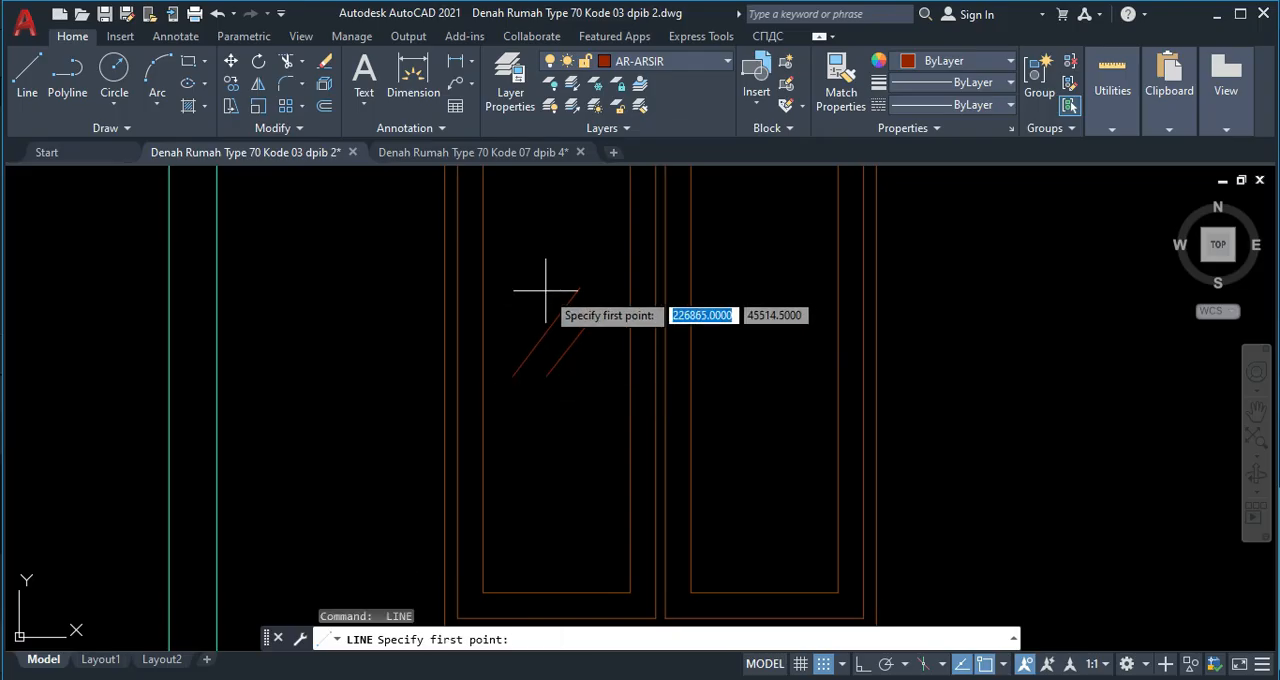
click(543, 290)
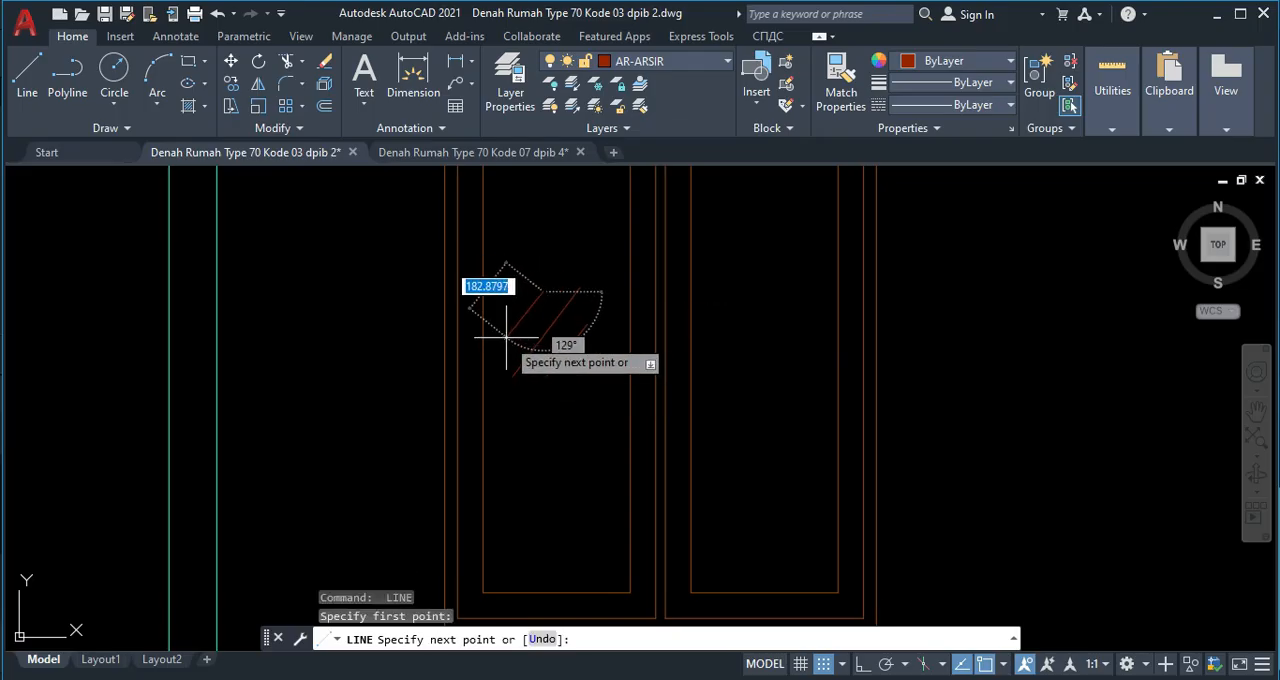
click(507, 338)
key(Return)
key(Return)
key(Escape)
Copy the three slanted lines from the pane's lower-left corner to the left window's second pane and the middle window's first pane.
click(583, 384)
click(532, 284)
text(co)
key(Return)
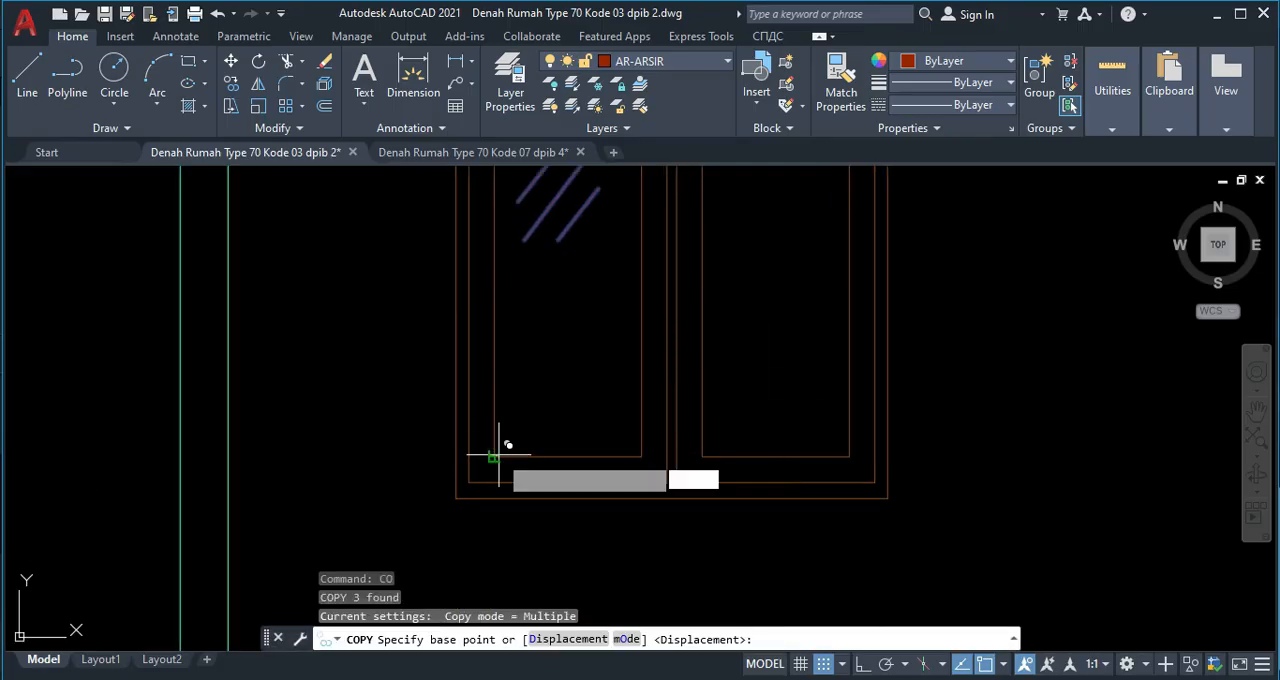
click(494, 456)
scroll(733, 448, down, 3)
middle_drag(846, 449, 703, 441)
scroll(778, 458, up, 2)
click(723, 424)
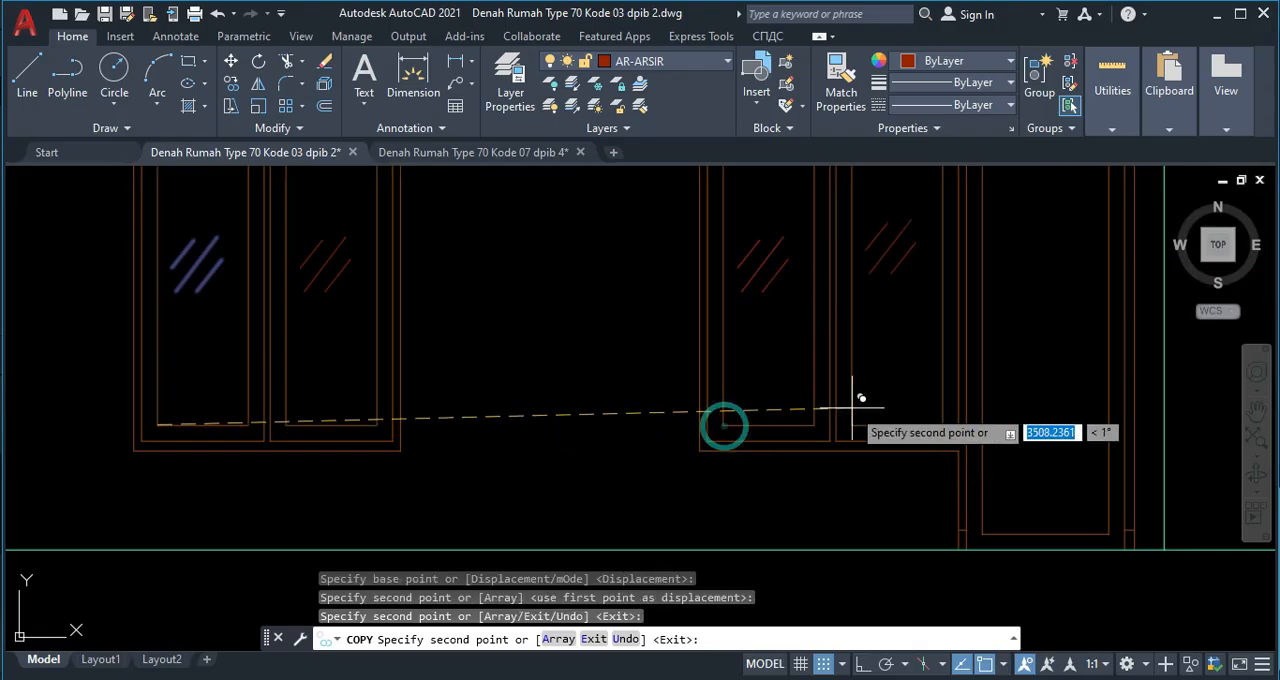
Copy the slanted lines to the middle window's second pane, both panes of the right window, and twice onto the door panel.
click(872, 410)
scroll(842, 490, down, 5)
middle_drag(868, 478, 719, 459)
scroll(830, 410, up, 5)
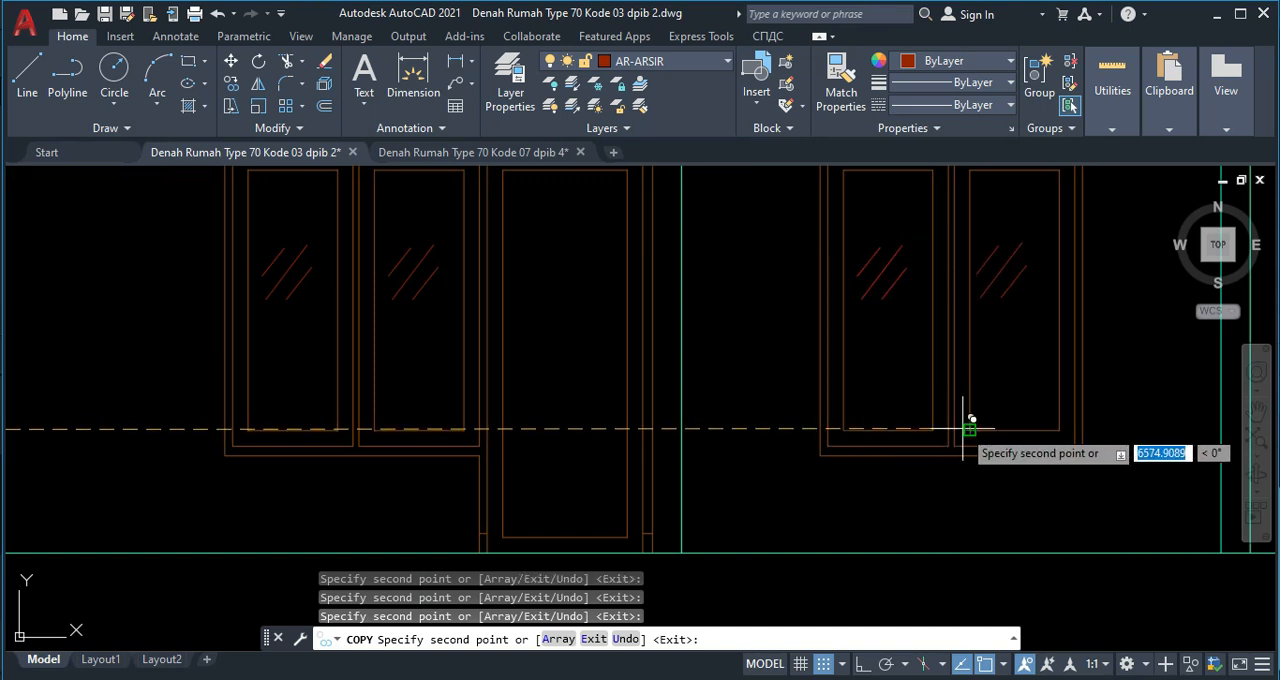
scroll(900, 406, down, 5)
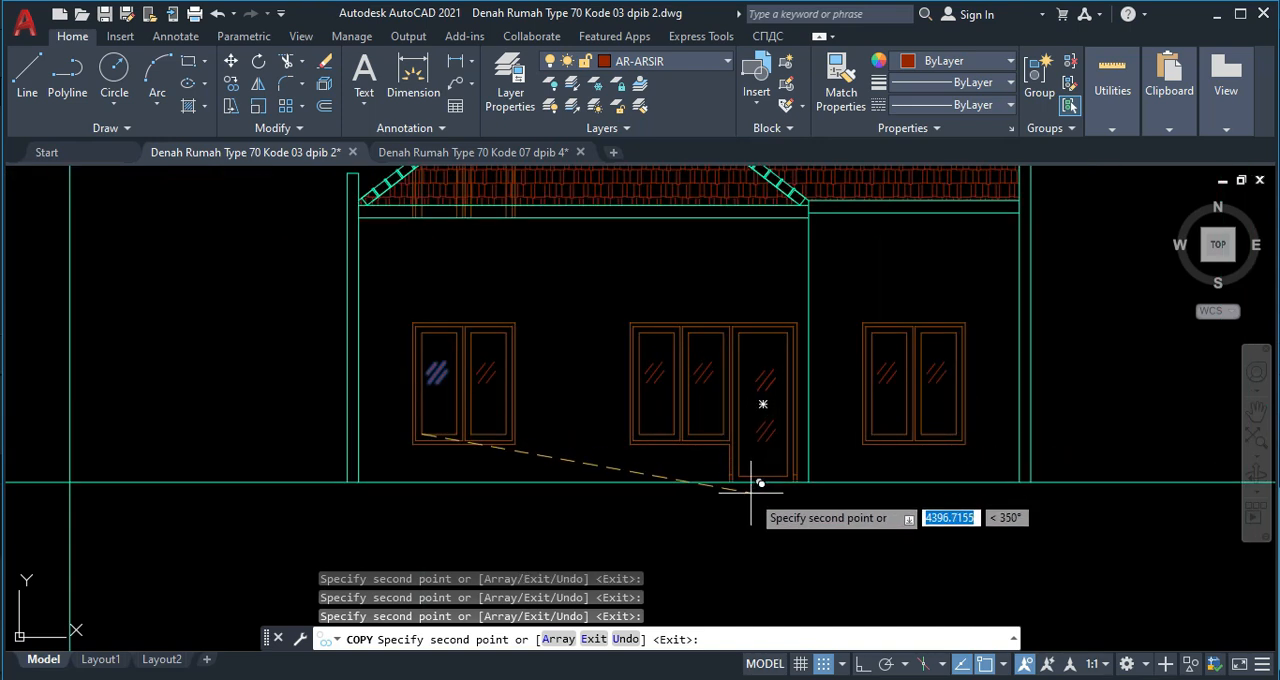
key(Escape)
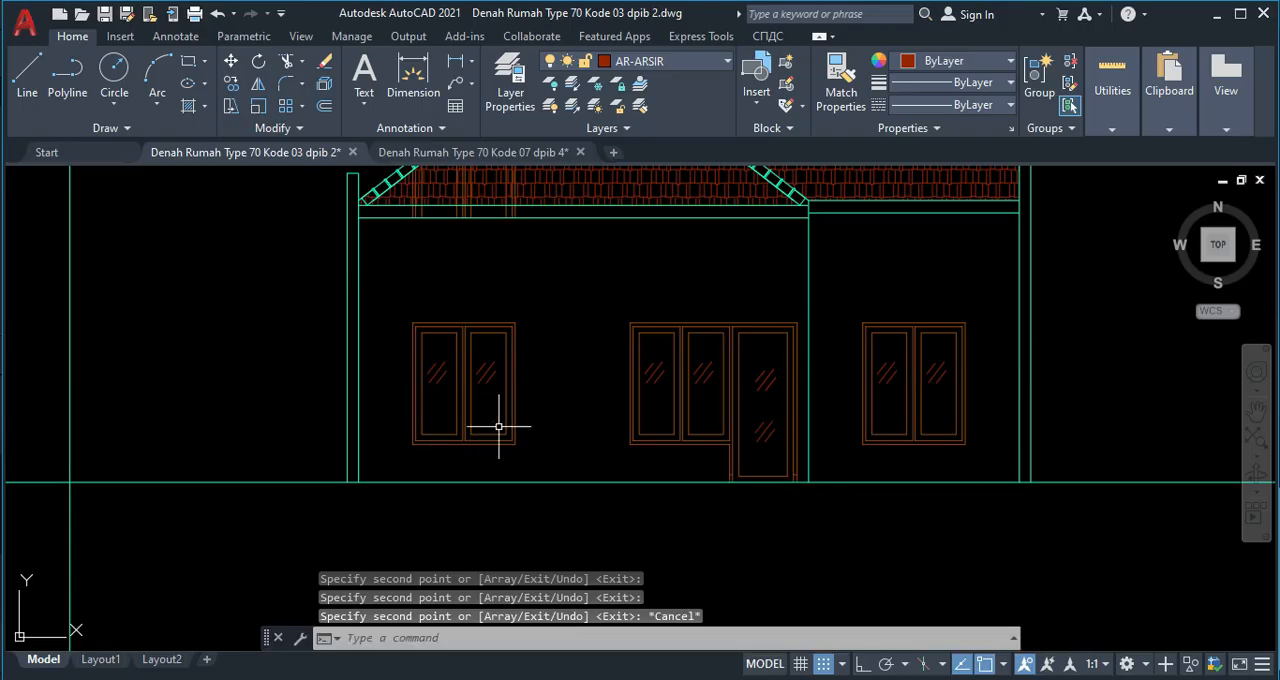
Delete the vertical AR-KUSEN projection lines running from the floor plan down through the roof above the left window.
middle_drag(550, 484, 542, 378)
scroll(657, 406, up, 2)
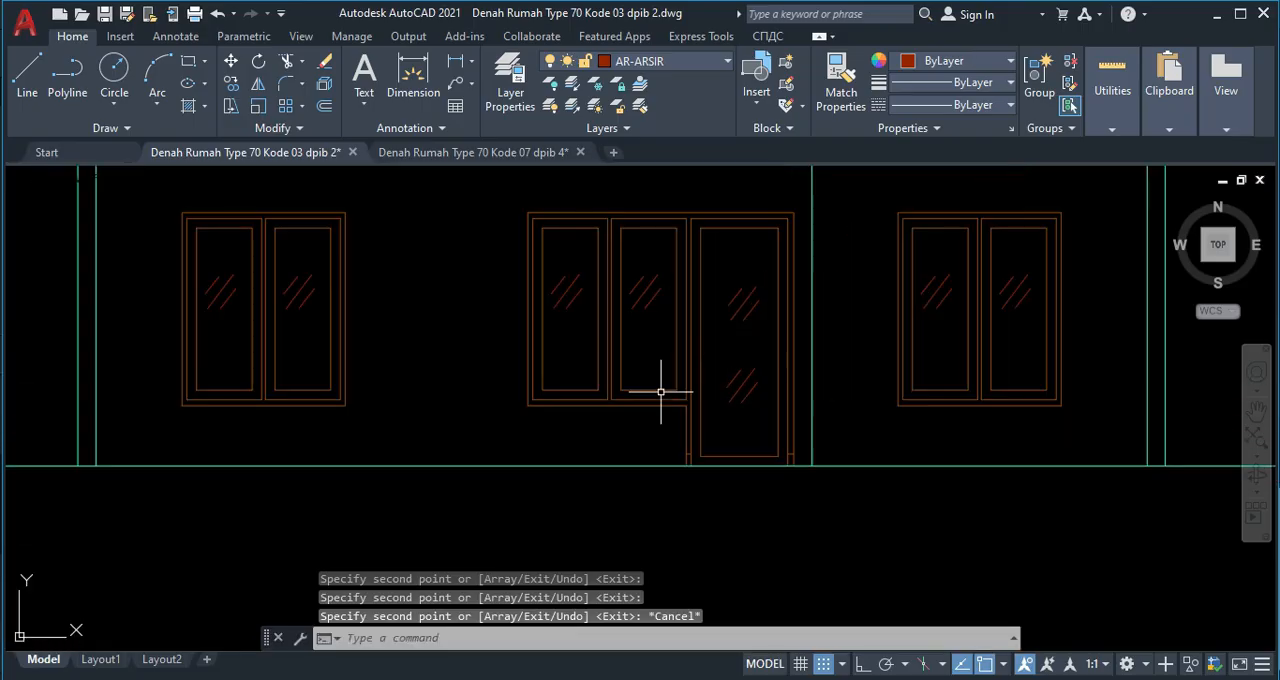
scroll(817, 391, down, 6)
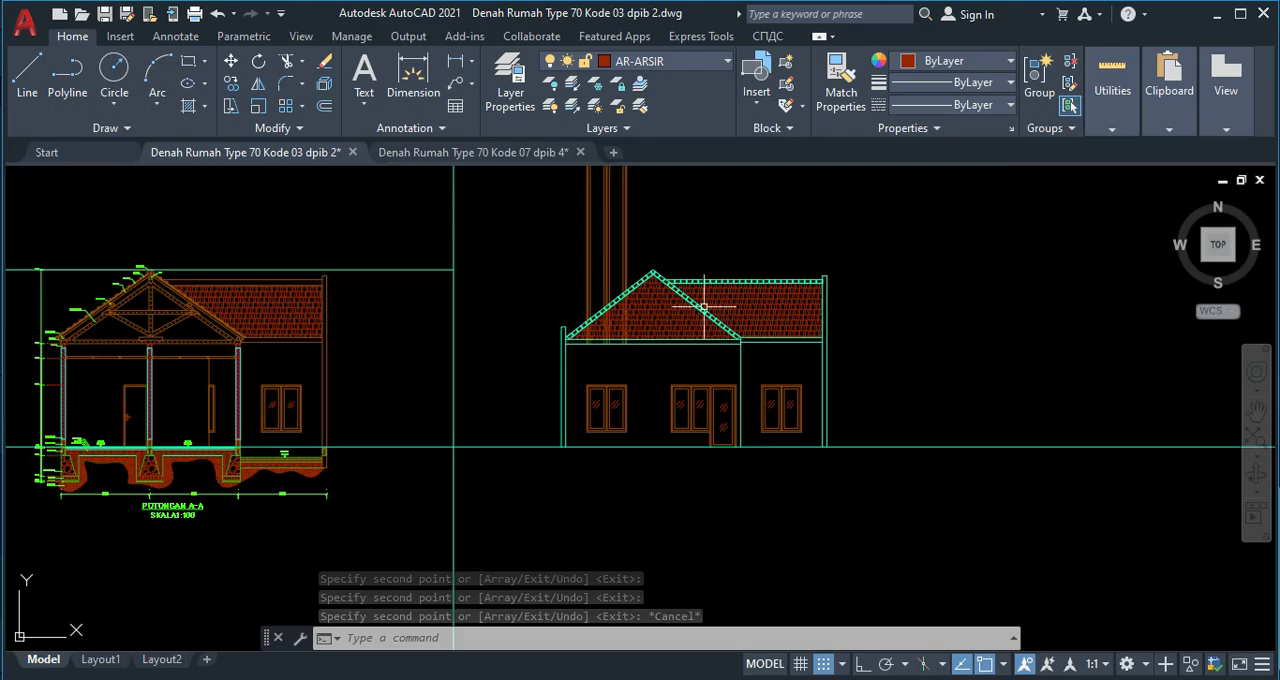
click(586, 366)
click(503, 347)
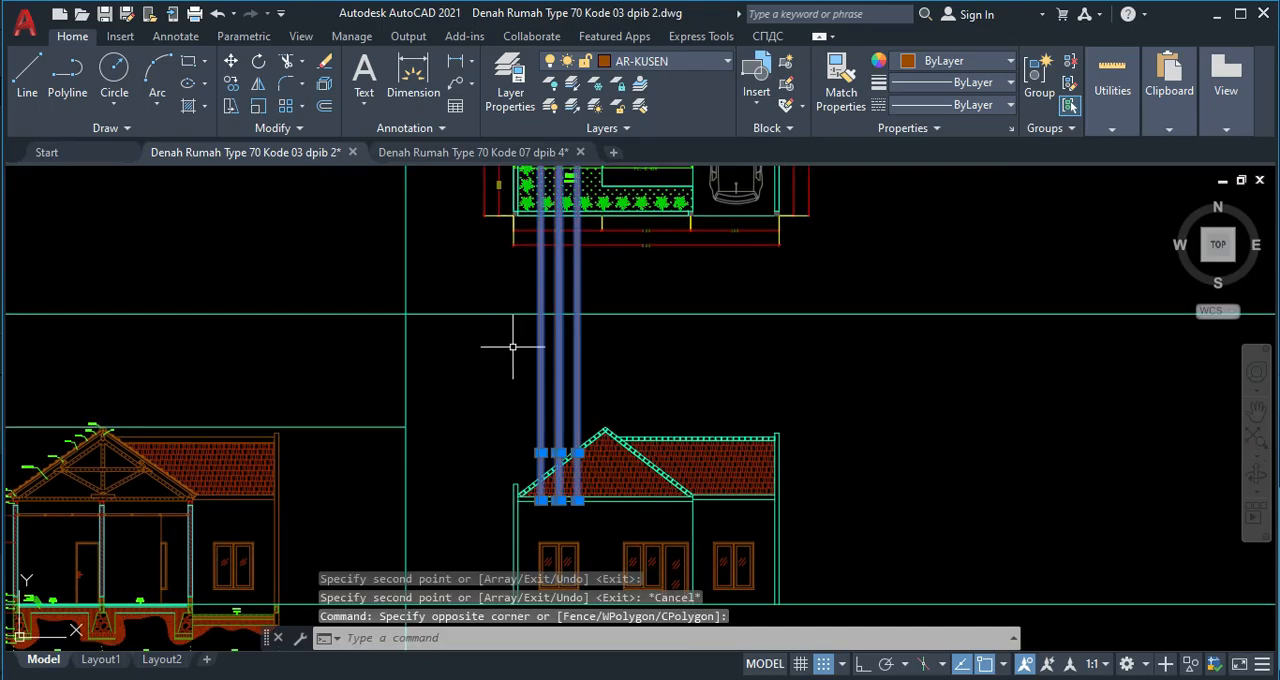
key(Delete)
Look over the front elevation, then examine the door and adjoining window frames up close.
middle_drag(586, 316, 590, 470)
scroll(677, 302, up, 4)
scroll(701, 383, down, 4)
middle_drag(697, 426, 643, 232)
middle_drag(641, 588, 640, 435)
scroll(640, 434, up, 6)
scroll(641, 356, up, 2)
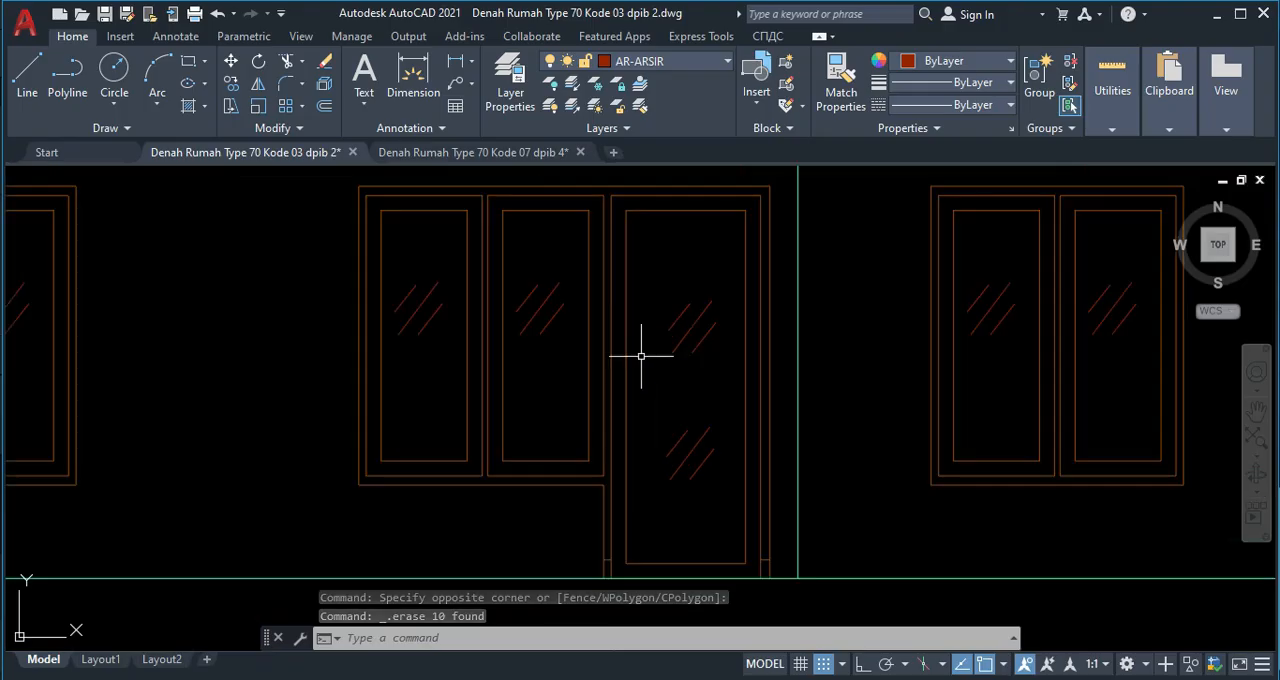
scroll(612, 378, up, 3)
scroll(630, 405, down, 3)
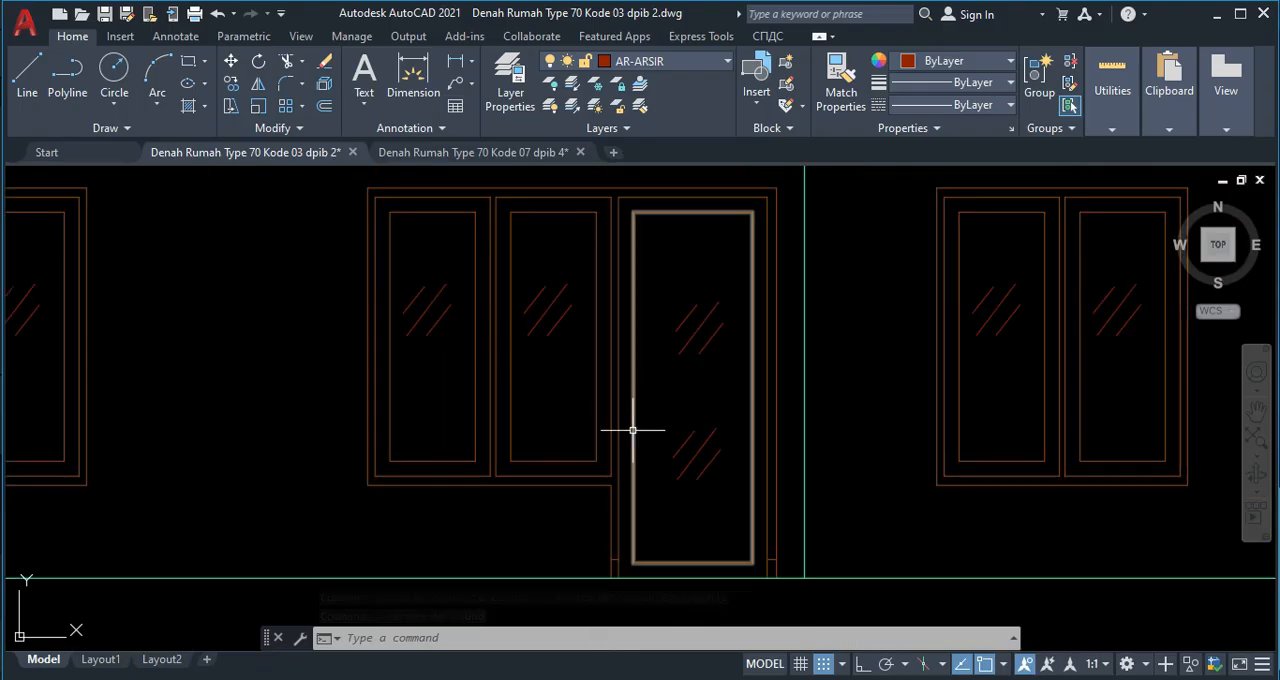
Draw a narrow upright rectangle about 159 tall on the door's left stile, reaching the inner edge of the stile.
text(t)
key(Escape)
text(rec)
key(Return)
scroll(628, 425, up, 3)
scroll(625, 430, up, 2)
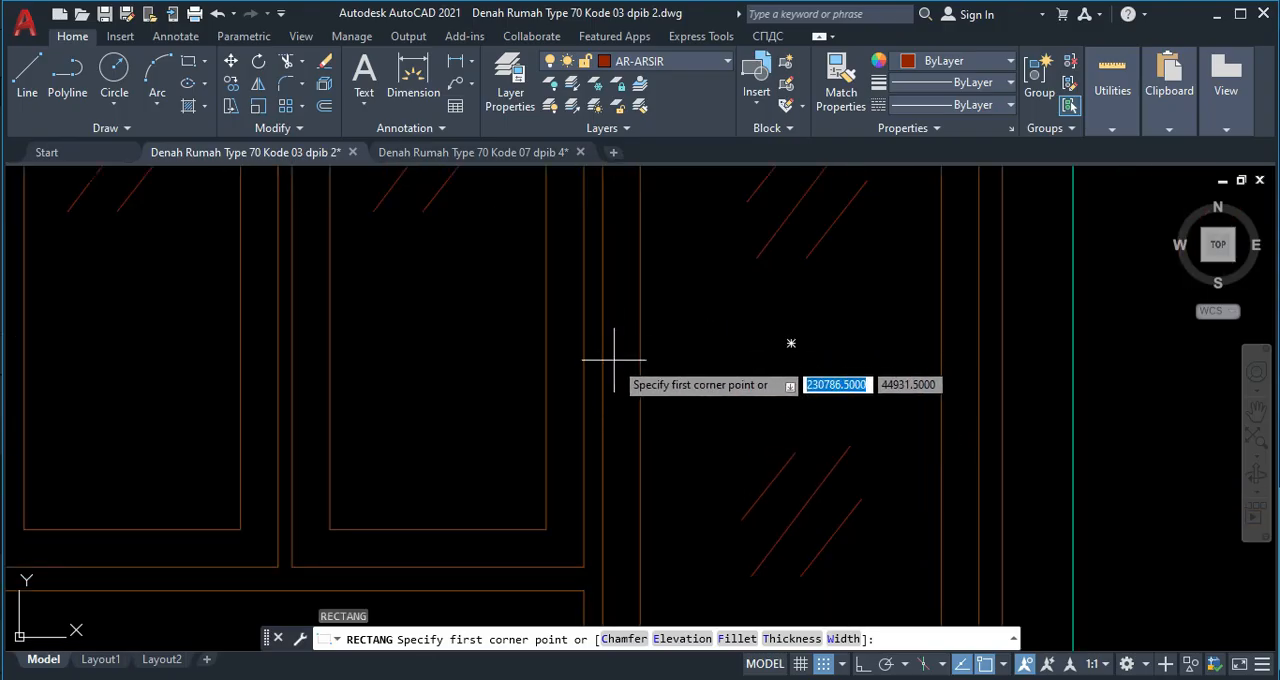
click(614, 358)
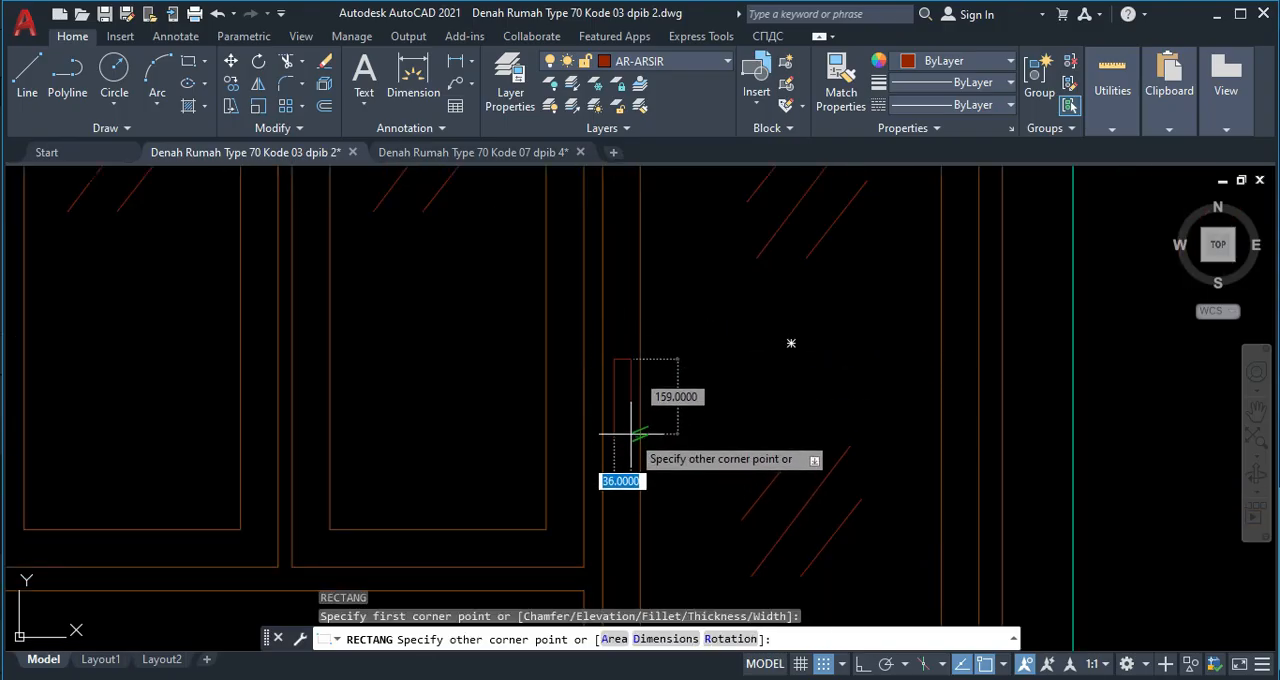
click(628, 430)
scroll(623, 375, up, 3)
click(585, 341)
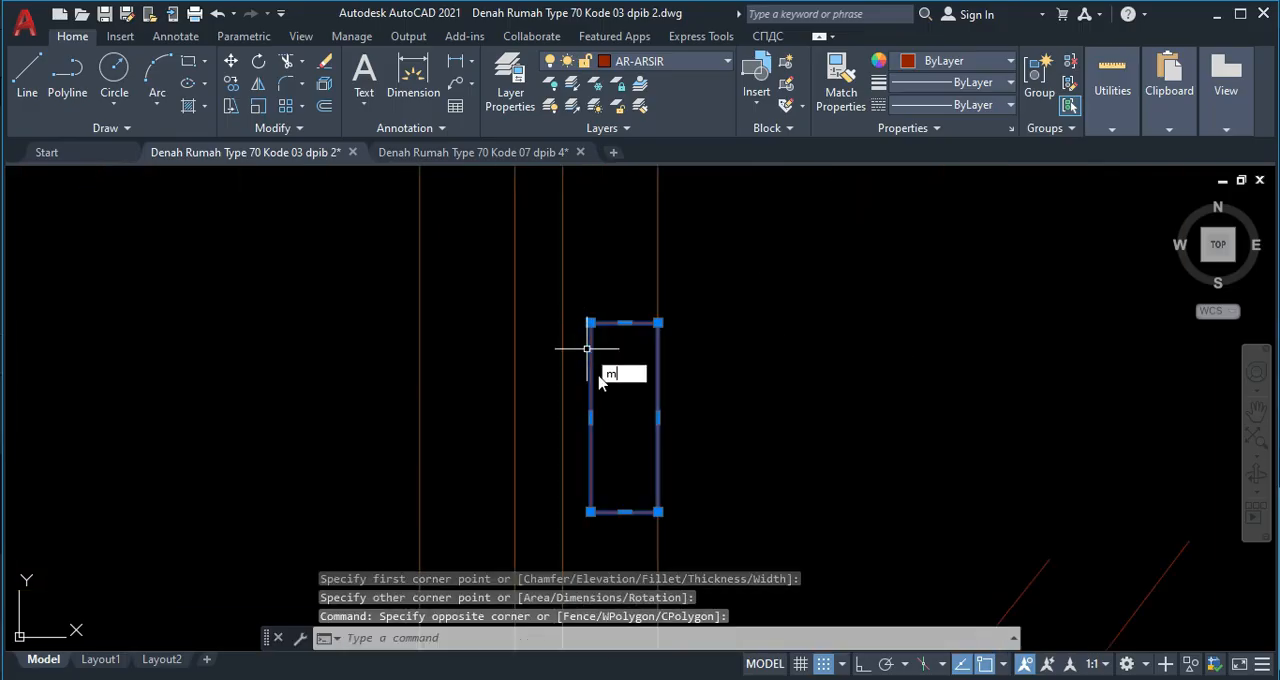
key(Return)
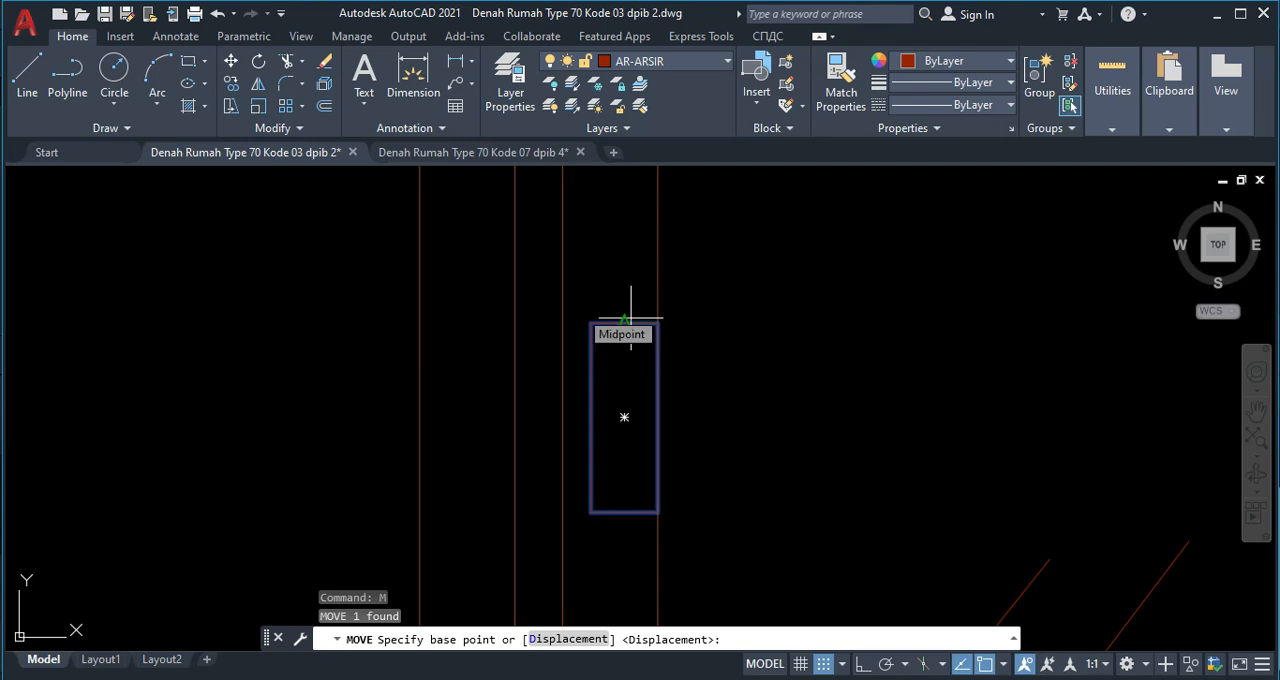
key(Escape)
click(597, 371)
click(597, 308)
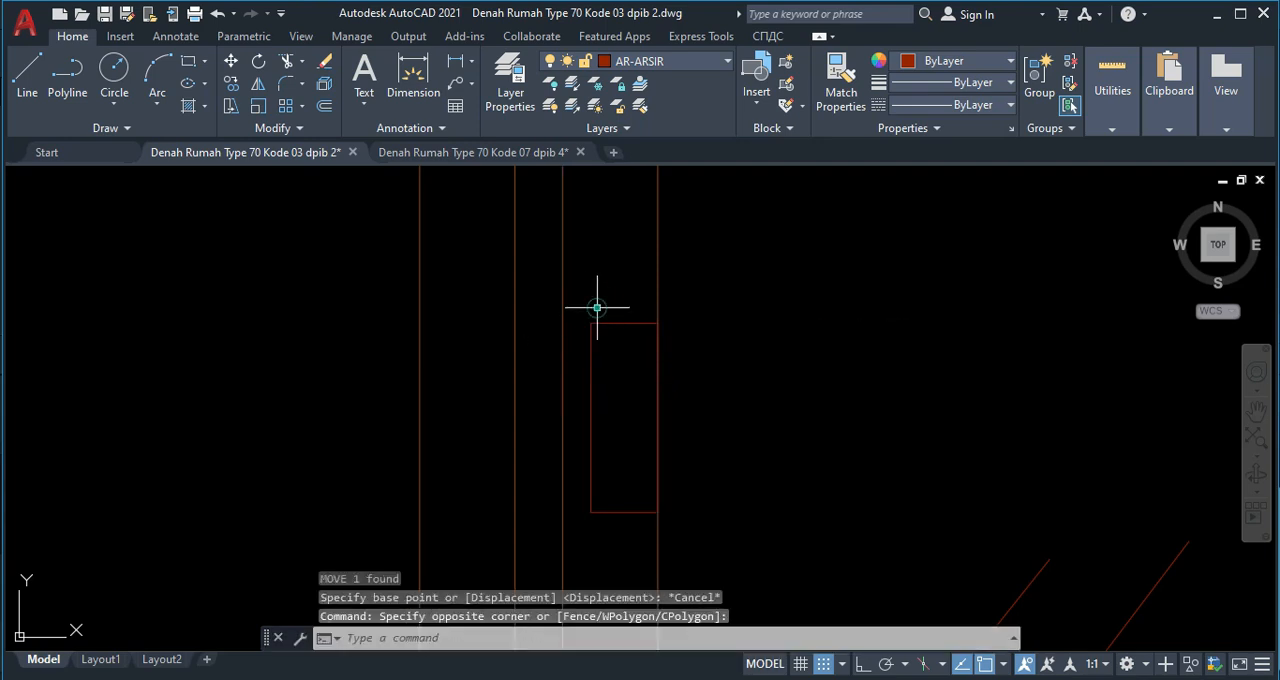
click(624, 347)
click(600, 302)
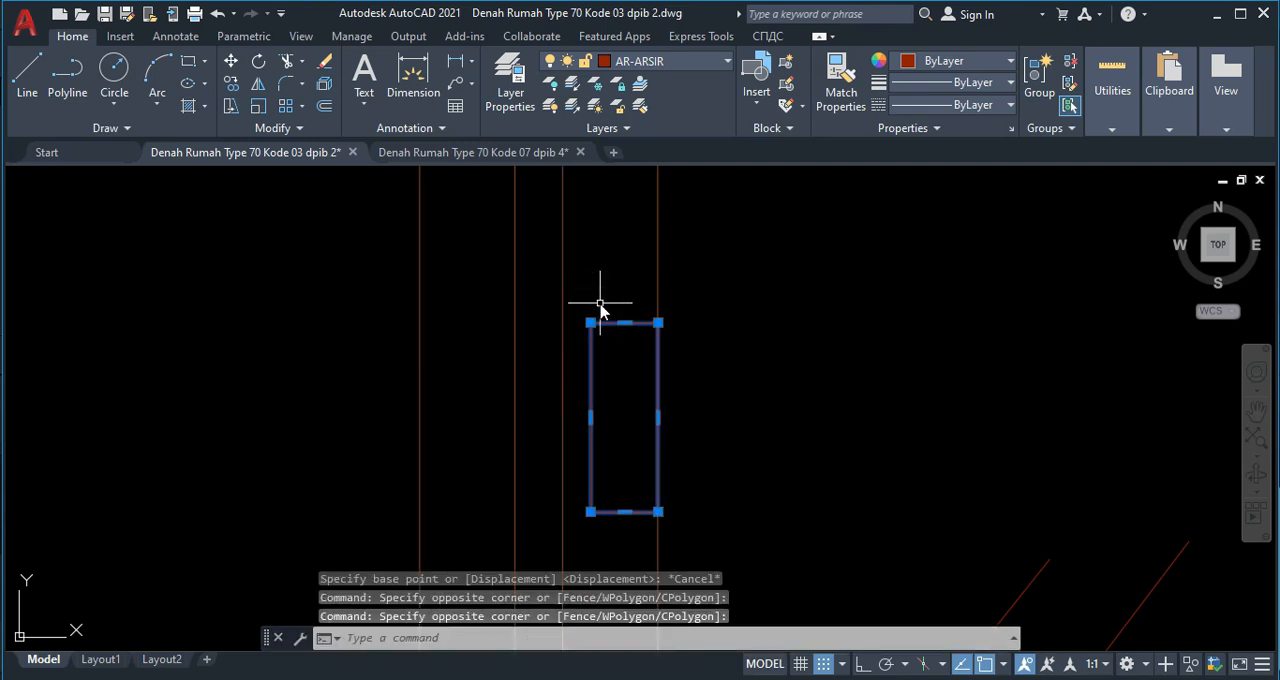
text(M)
key(Return)
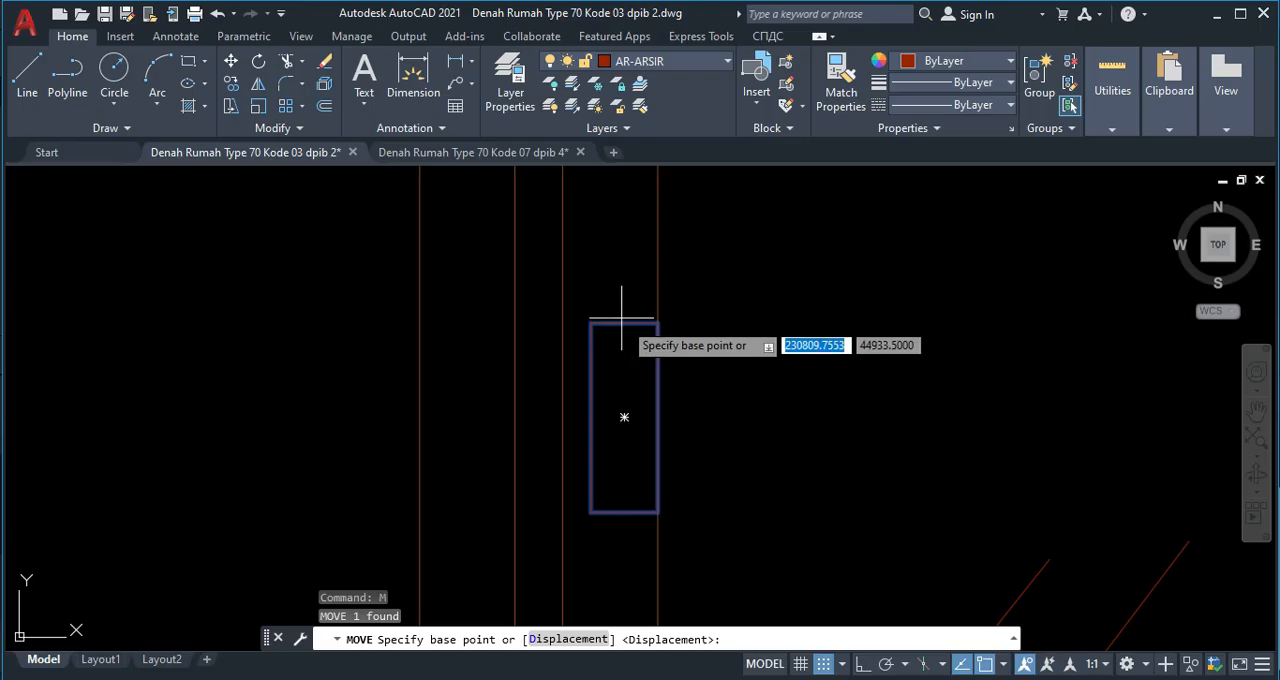
key(Escape)
Move the small rectangle on the door stile, using the midpoint of its top edge as the base point.
click(612, 338)
click(600, 300)
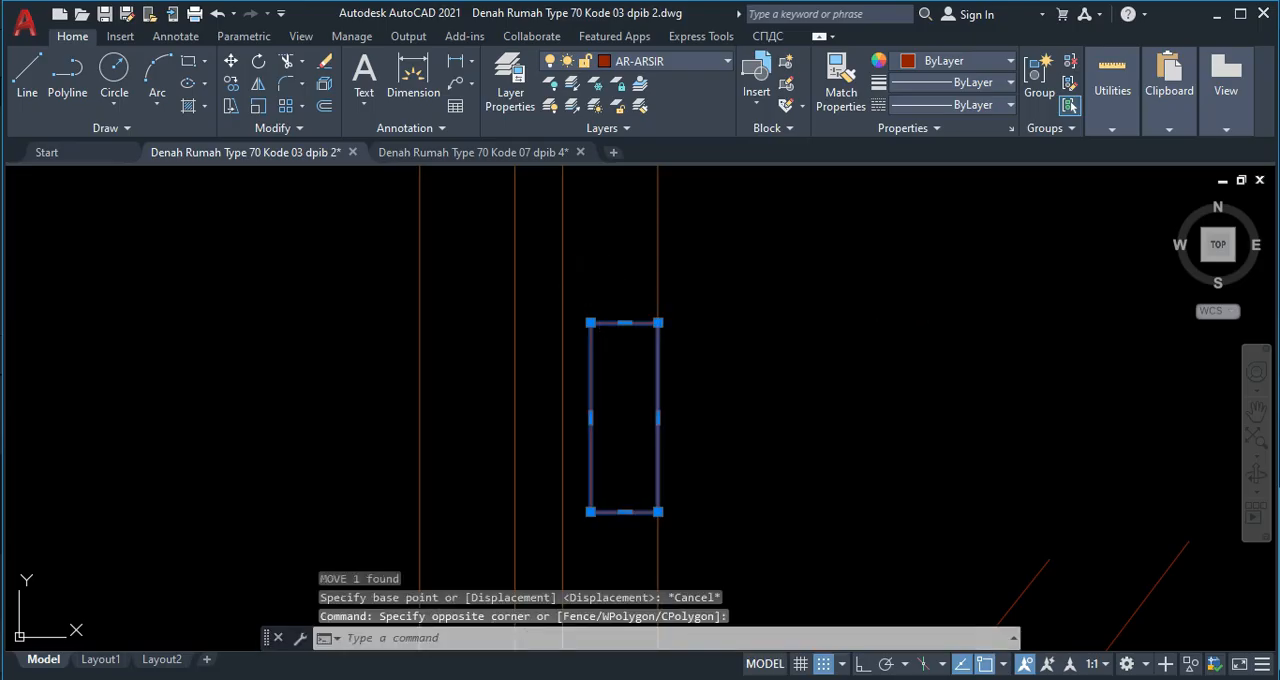
text(M)
key(Return)
scroll(610, 335, up, 4)
click(614, 298)
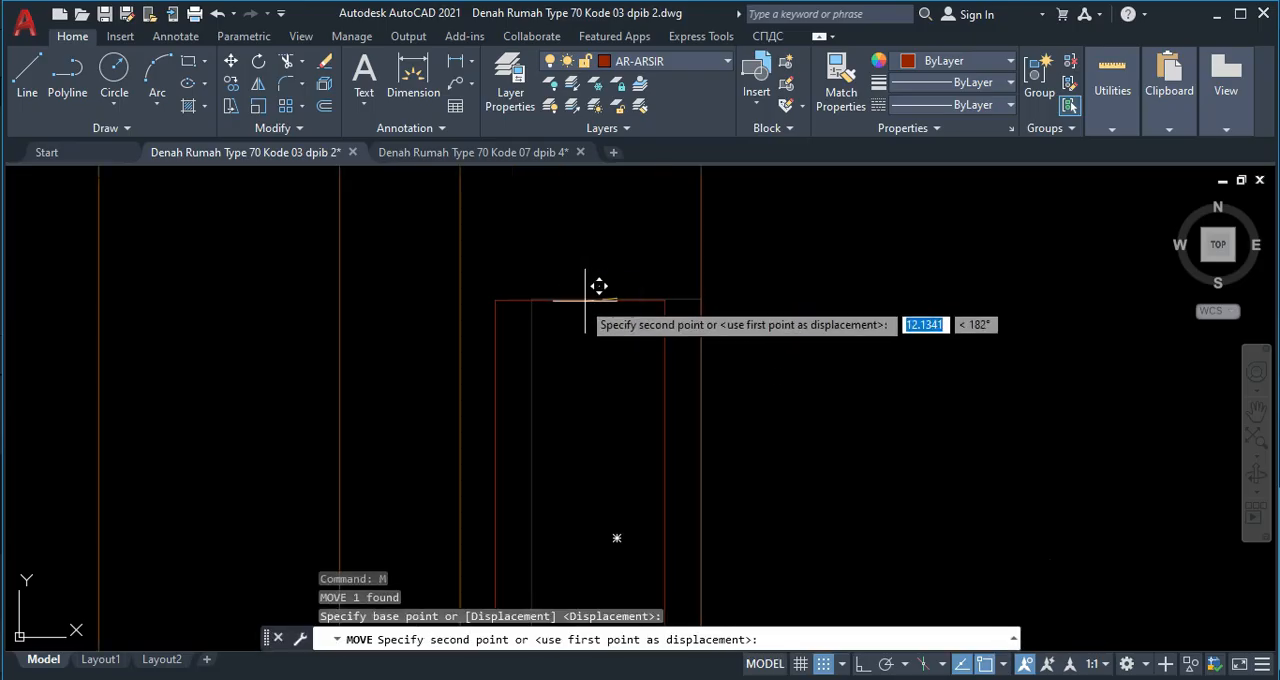
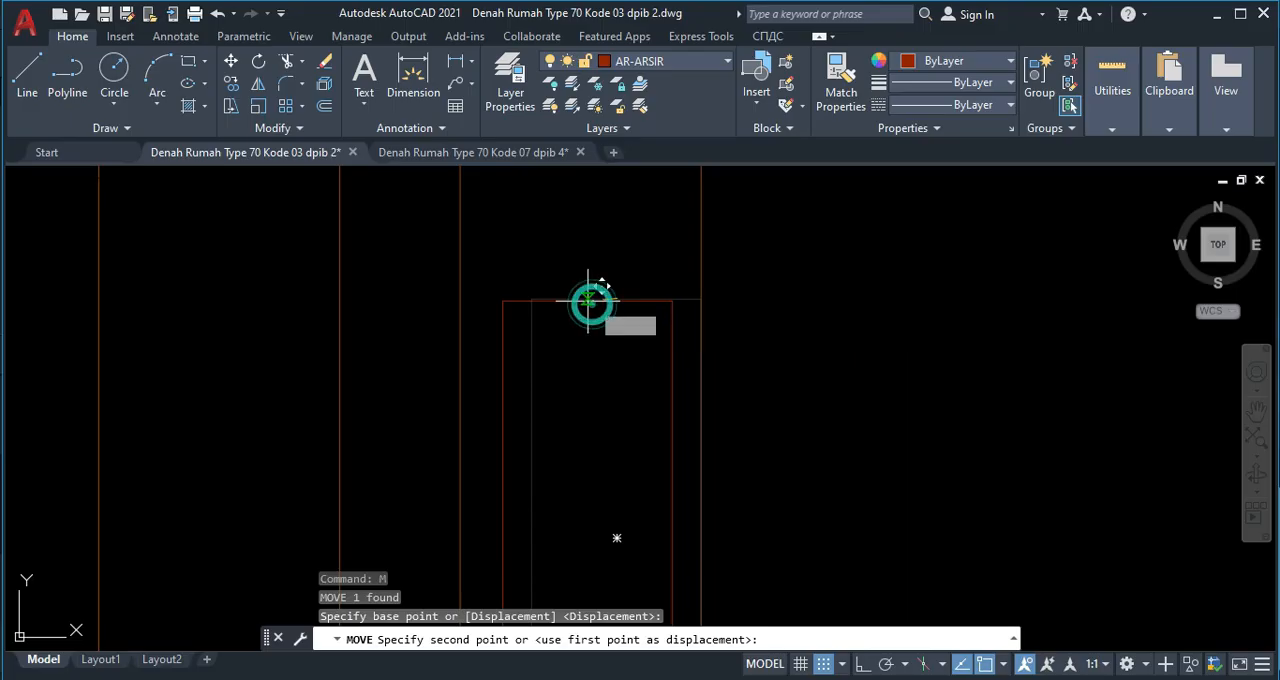
Place the small upright rectangle centred across the width of the door's left stile.
click(588, 300)
click(635, 300)
click(635, 300)
key(Escape)
scroll(708, 342, down, 4)
middle_drag(708, 368, 624, 296)
key(Escape)
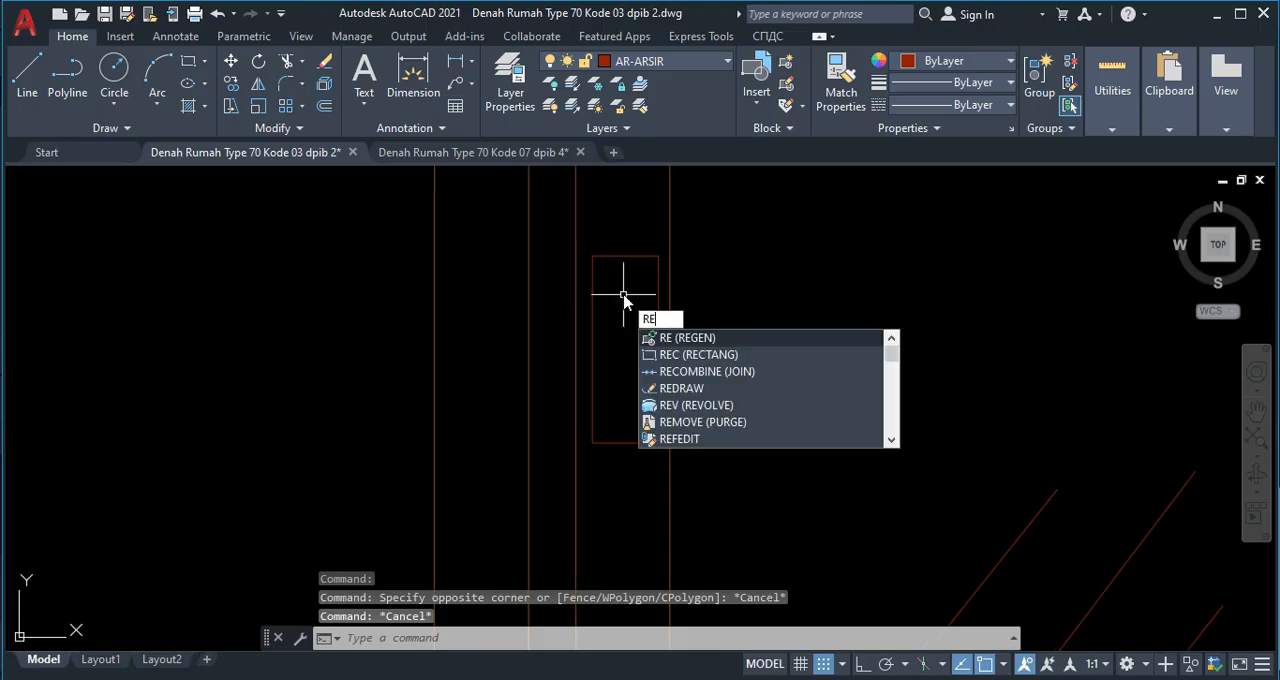
Draw a long, thin horizontal rectangle as the door handle, starting inside the plate's upper part and extending past the stile's inner edge.
text(c)
key(Return)
click(619, 287)
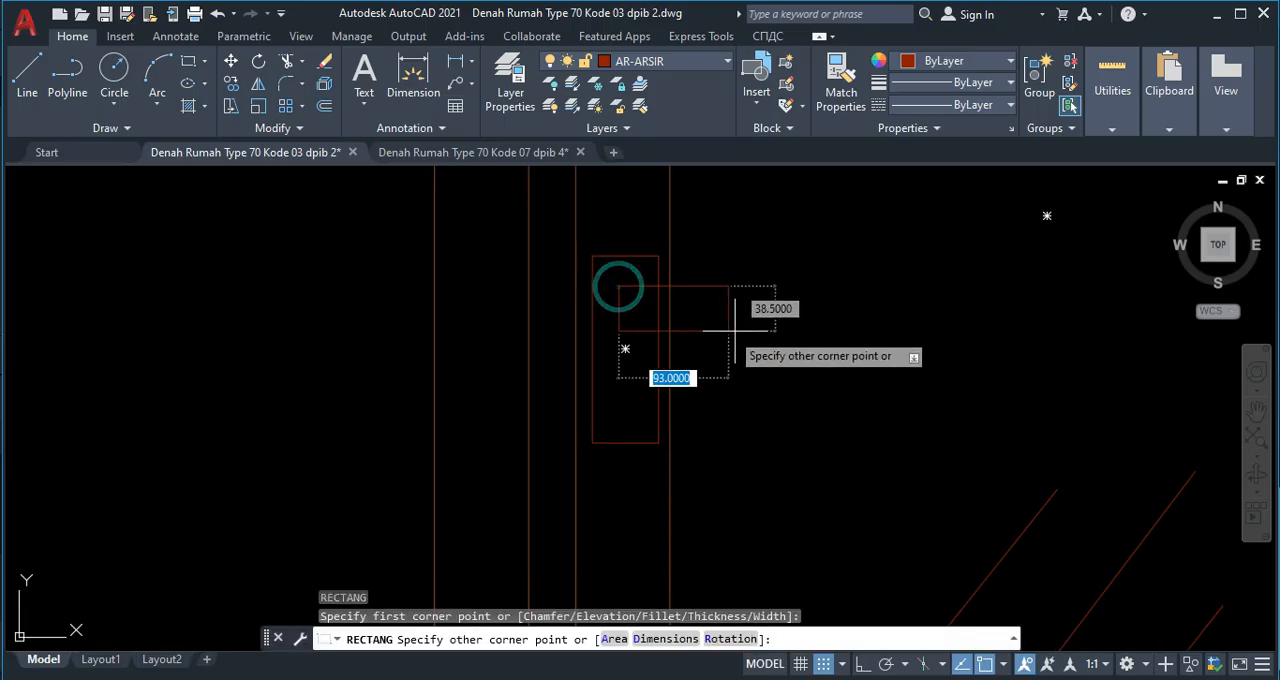
click(786, 310)
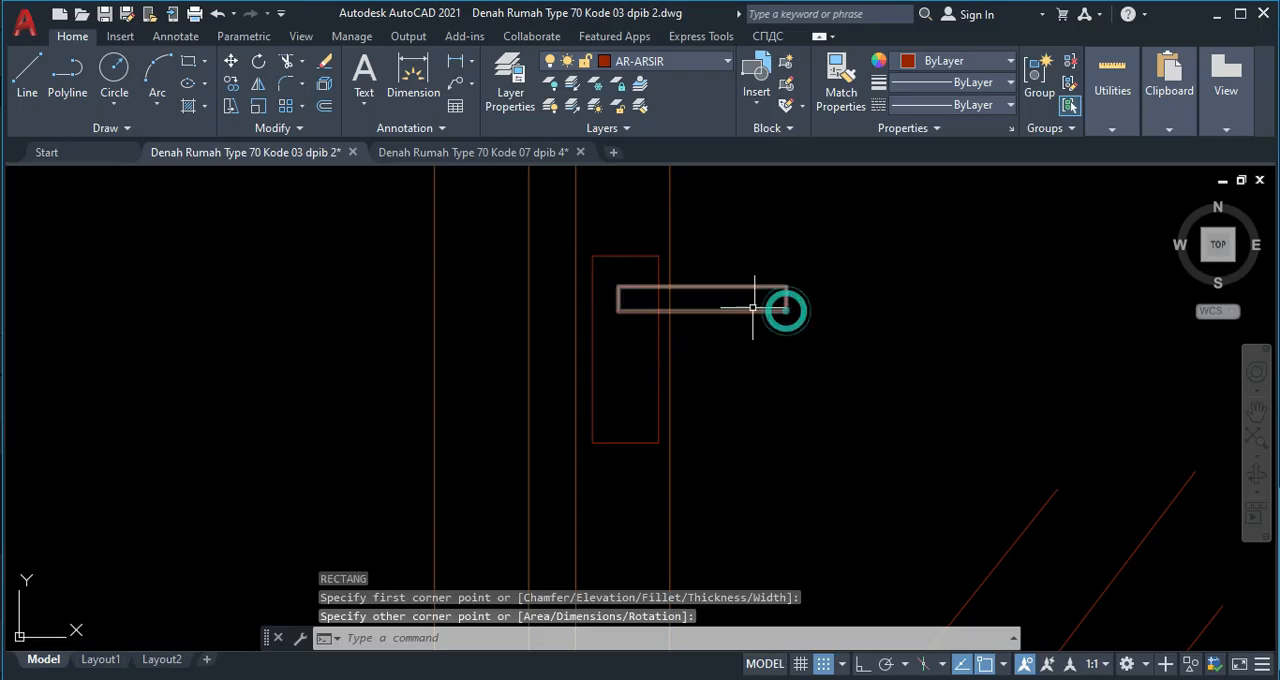
Draw a rectangle about 39.5 wide and 74.5 tall inside the lower half of the handle plate.
text(rec)
key(Return)
scroll(597, 370, up, 2)
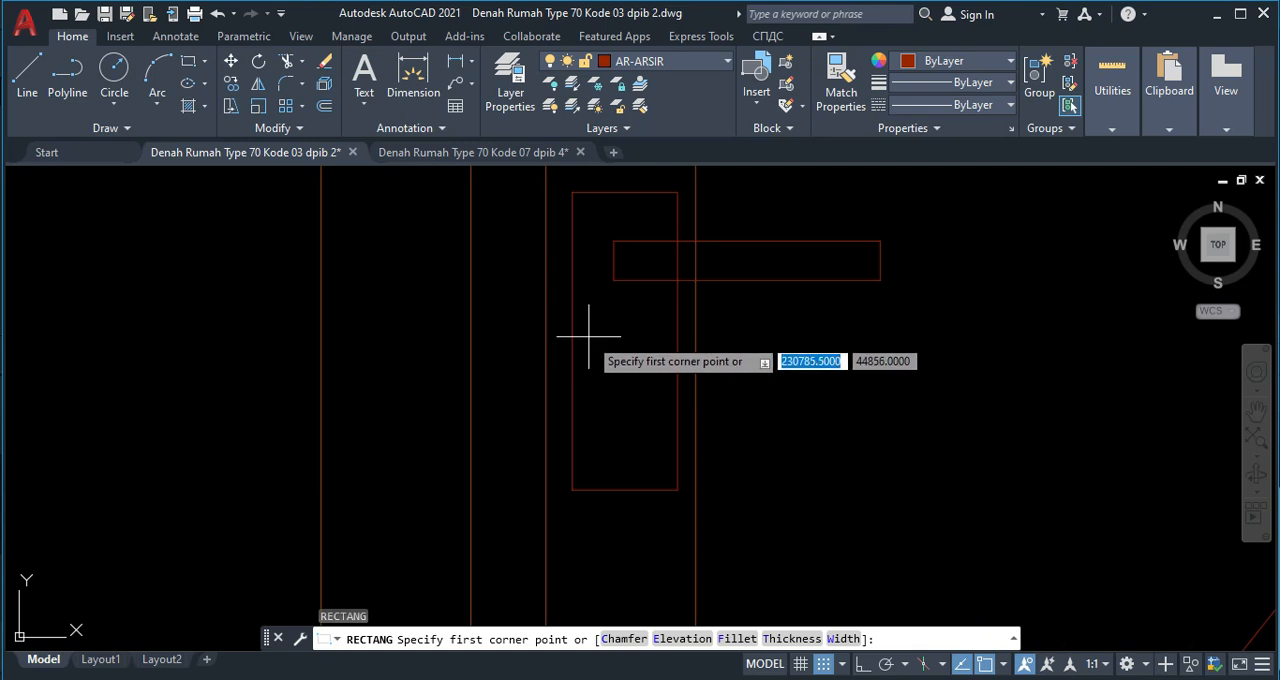
click(589, 337)
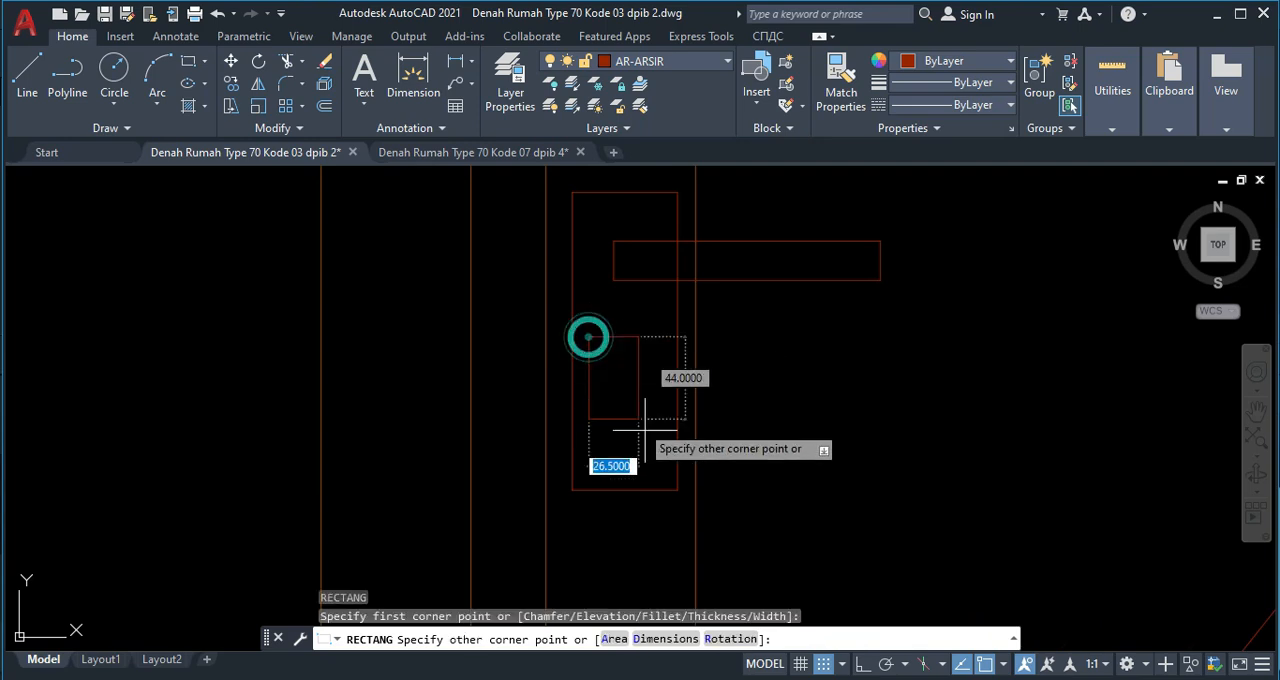
click(662, 476)
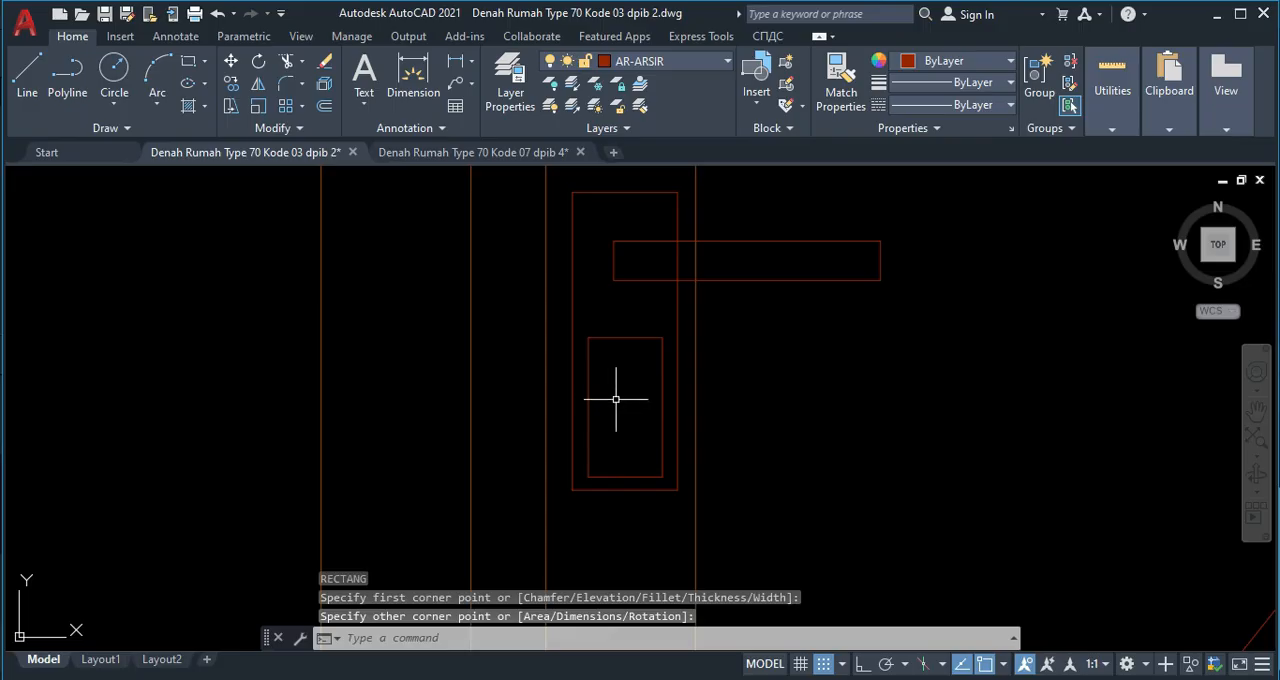
Draw a horizontal line across the upper part of the plate's inner rectangle and stretch its left end to that rectangle's edge.
text(l)
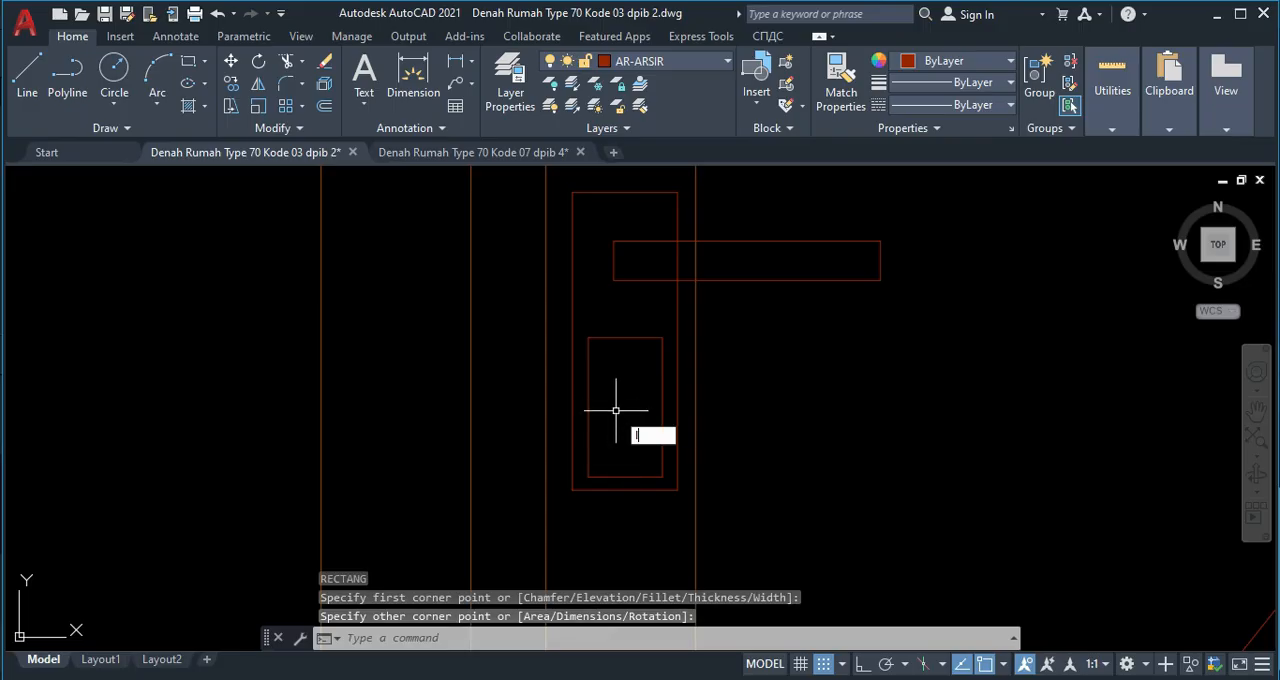
key(Return)
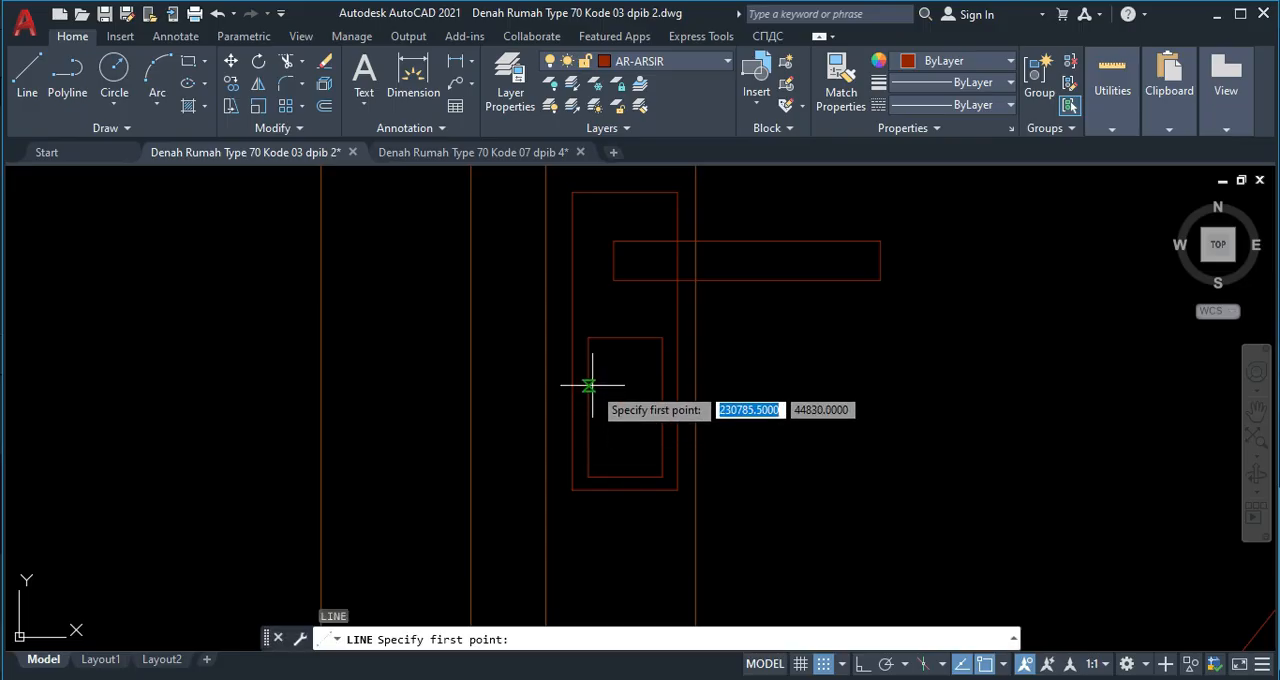
click(589, 385)
click(657, 386)
key(Return)
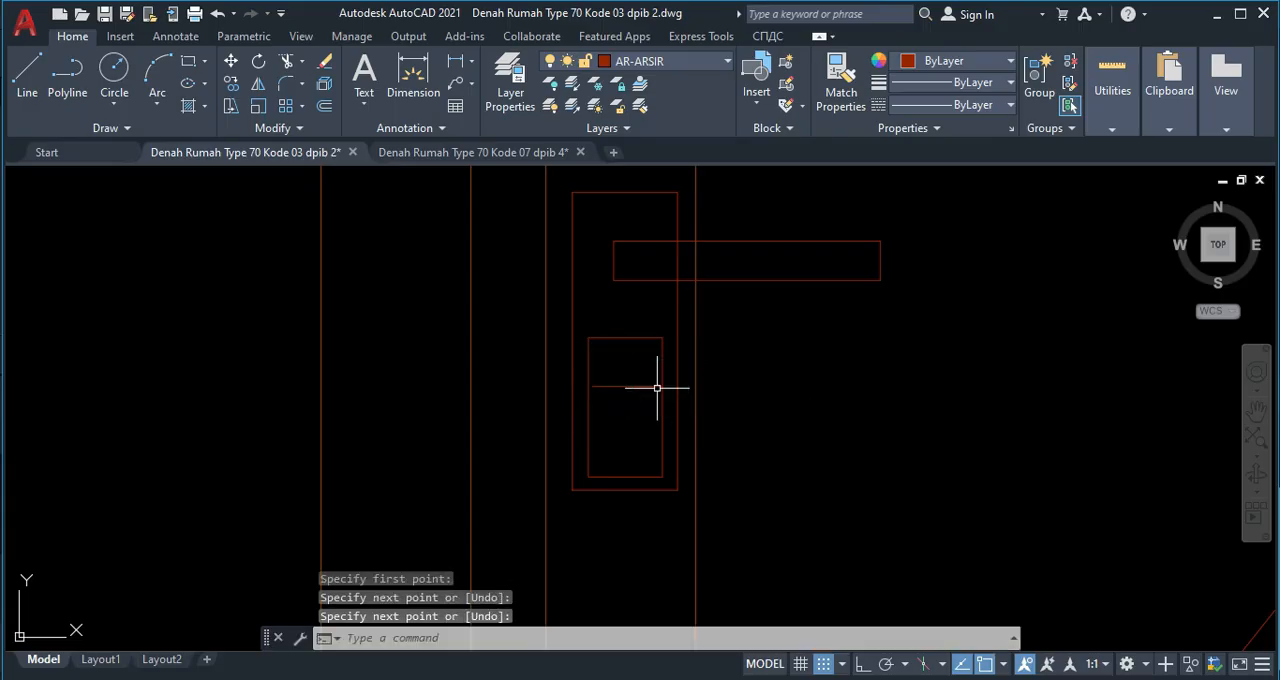
scroll(606, 388, up, 4)
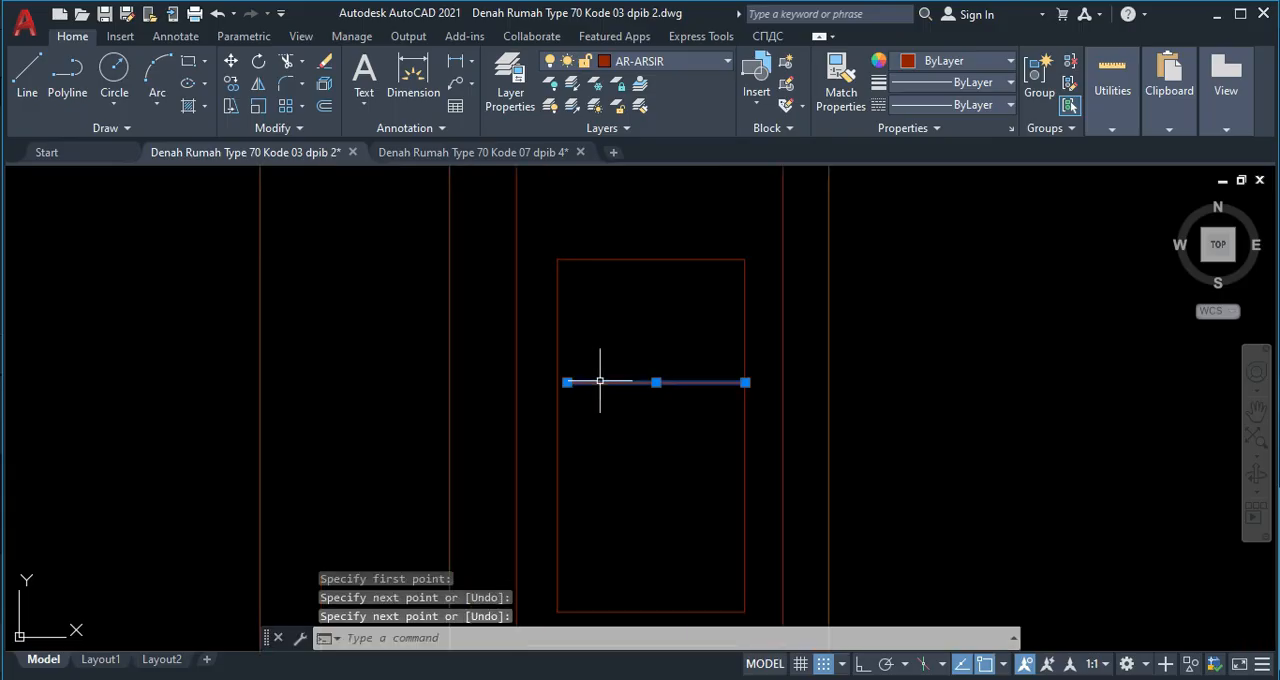
click(577, 383)
click(567, 382)
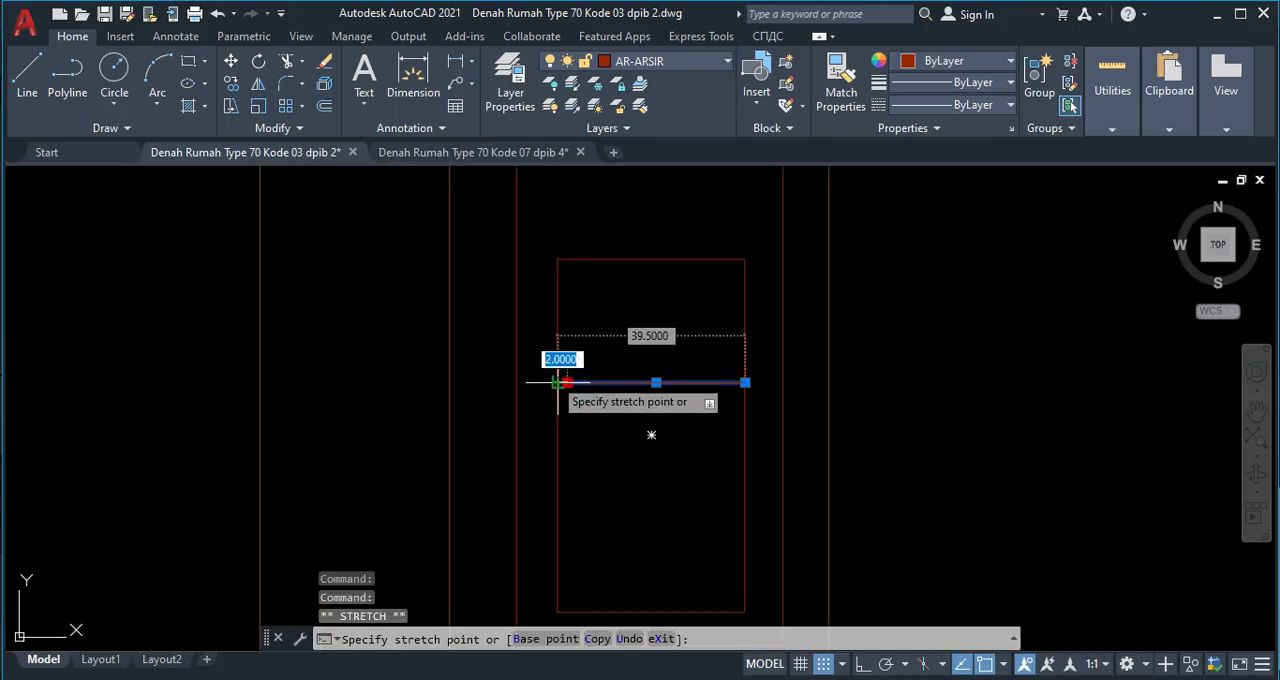
click(558, 382)
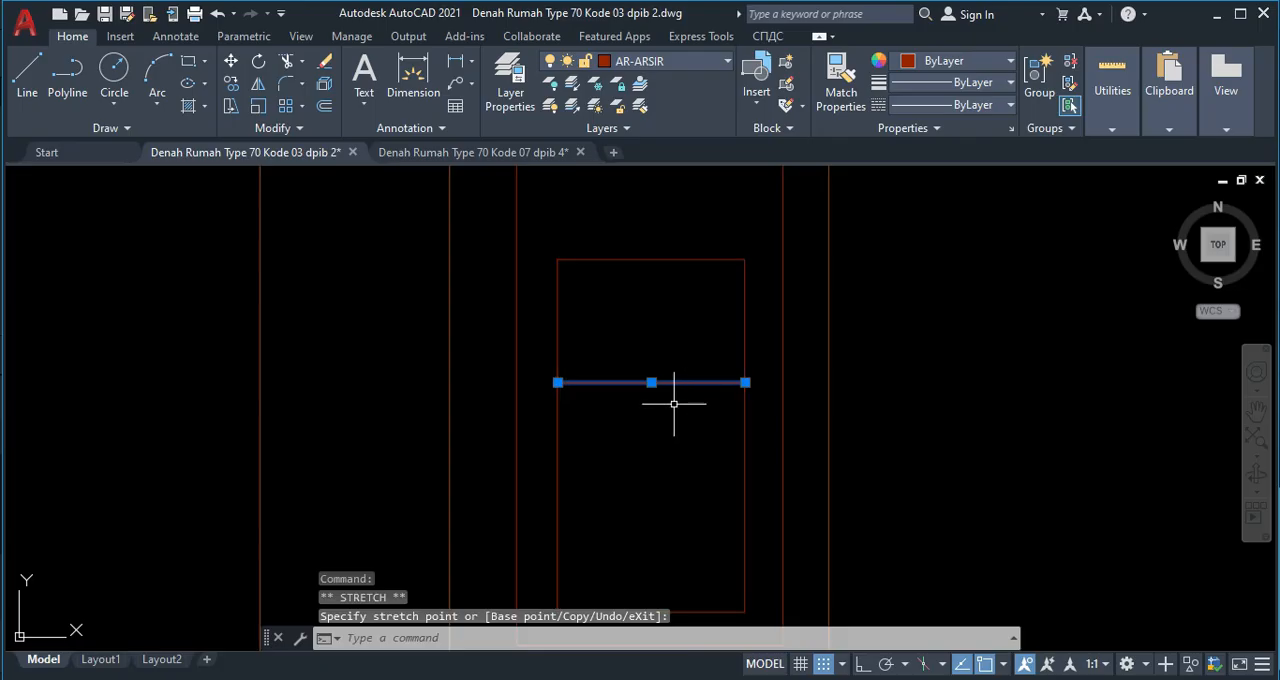
key(Escape)
Copy the horizontal line three times straight down, the second copy about 21.5 and the third about 33 below the original.
scroll(665, 390, down, 3)
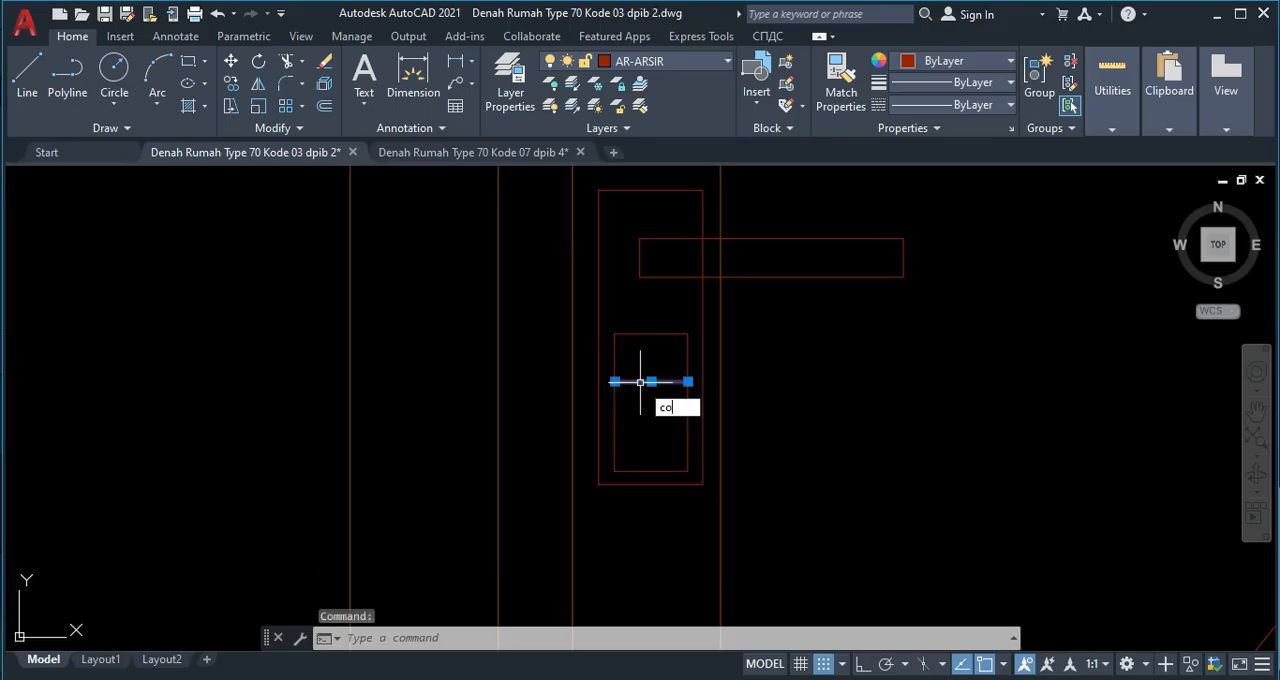
key(Return)
click(614, 381)
scroll(614, 401, up, 2)
click(614, 401)
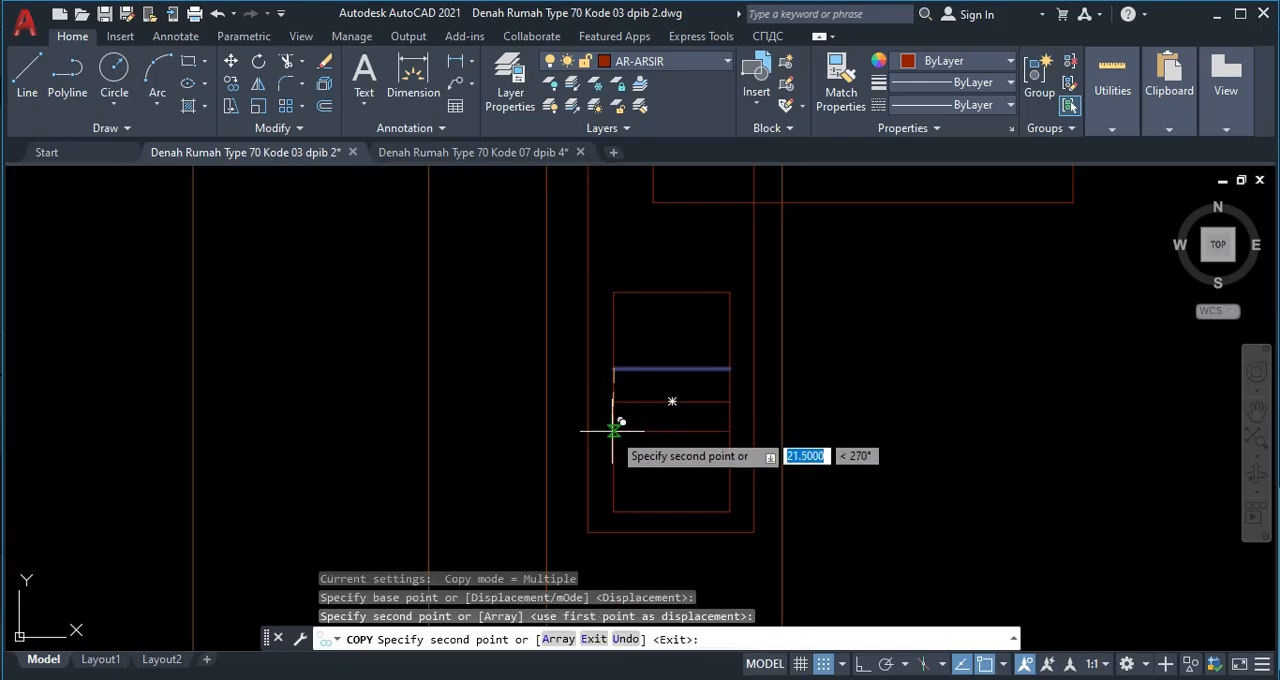
click(614, 431)
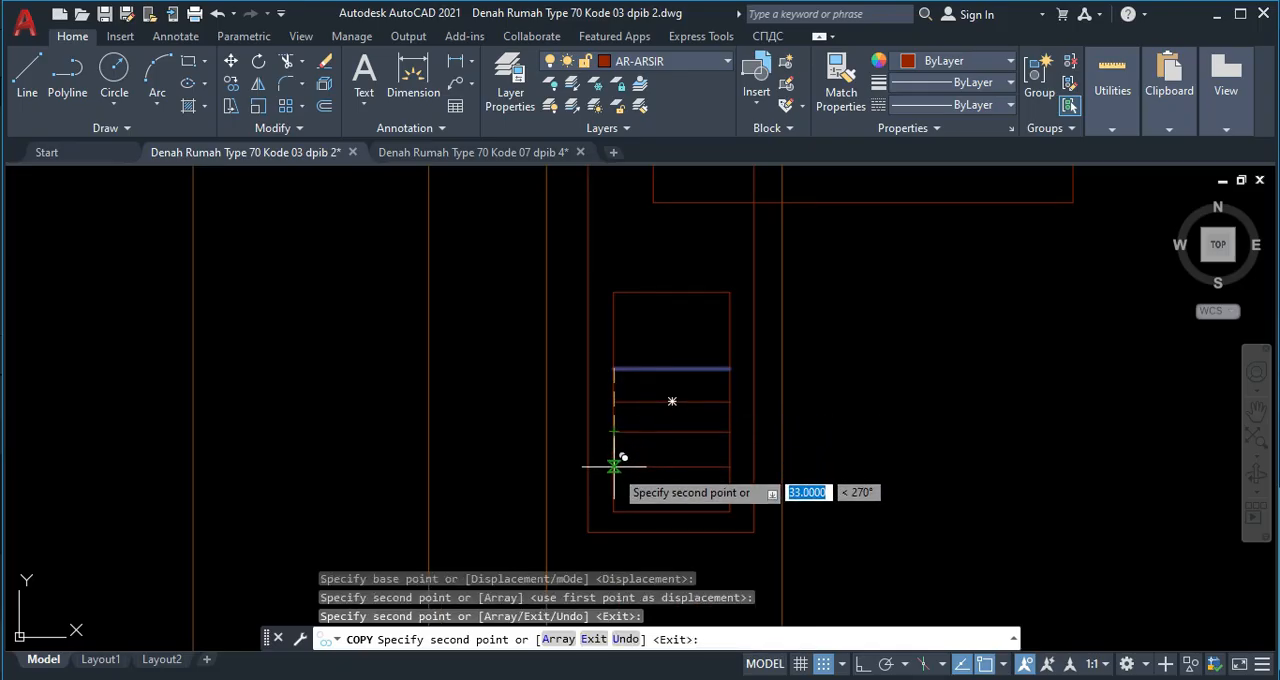
click(614, 466)
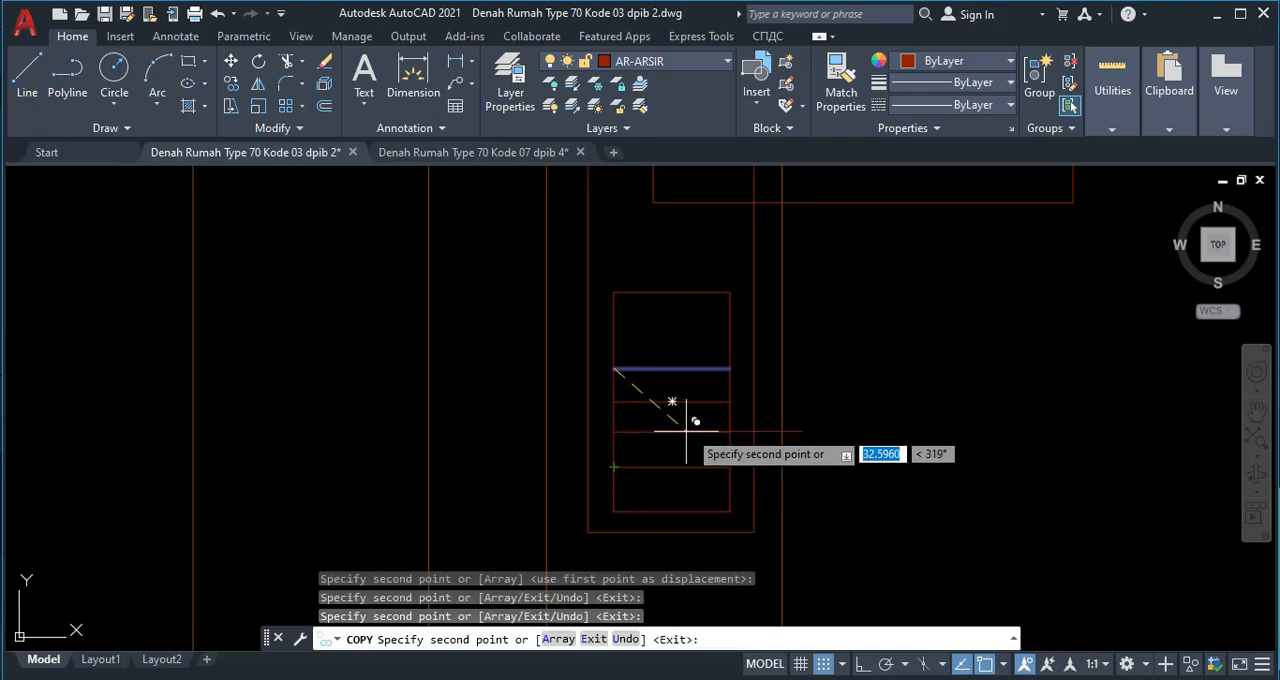
key(Escape)
Draw two vertical lines from the first to the last horizontal line, dividing the area into a three-column keypad grid.
text(l)
key(Return)
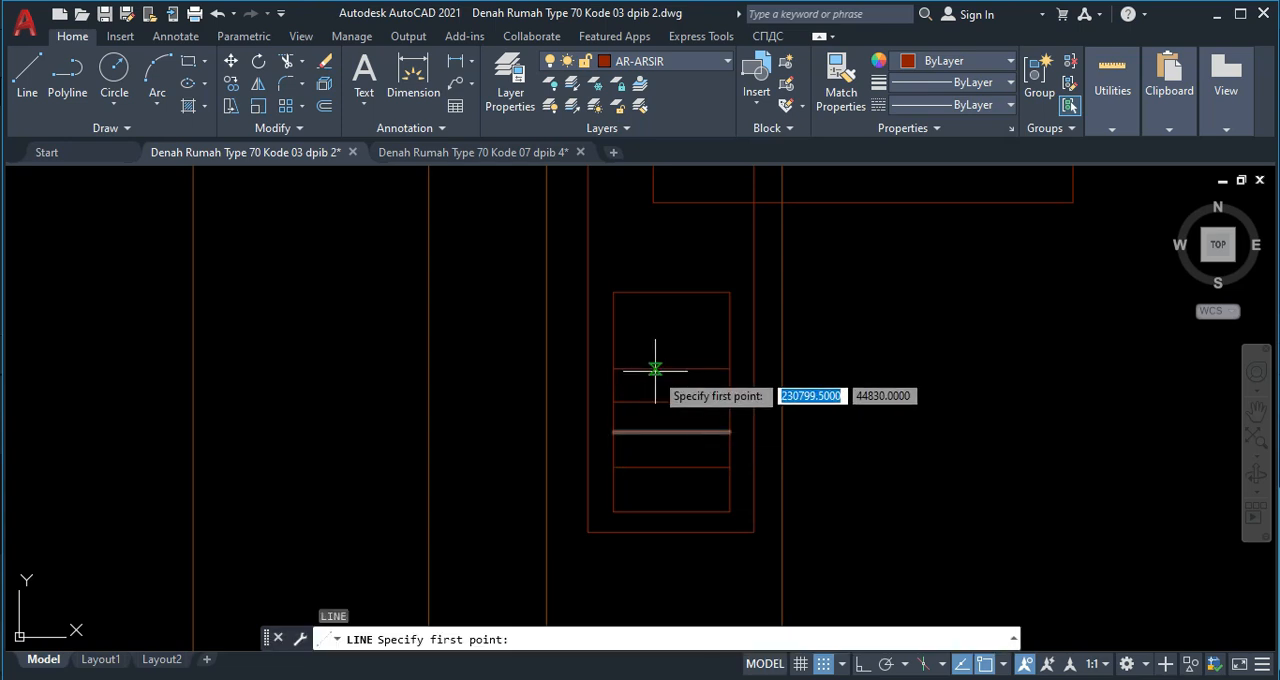
click(645, 369)
click(644, 466)
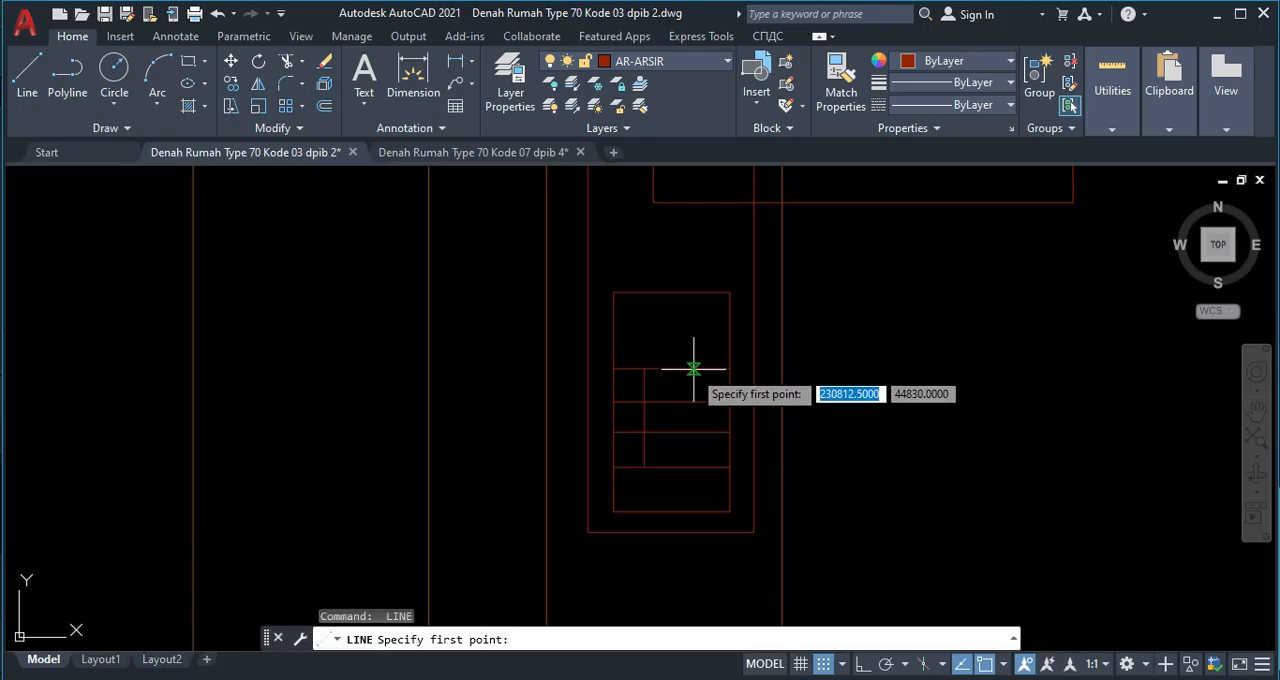
click(692, 369)
click(692, 466)
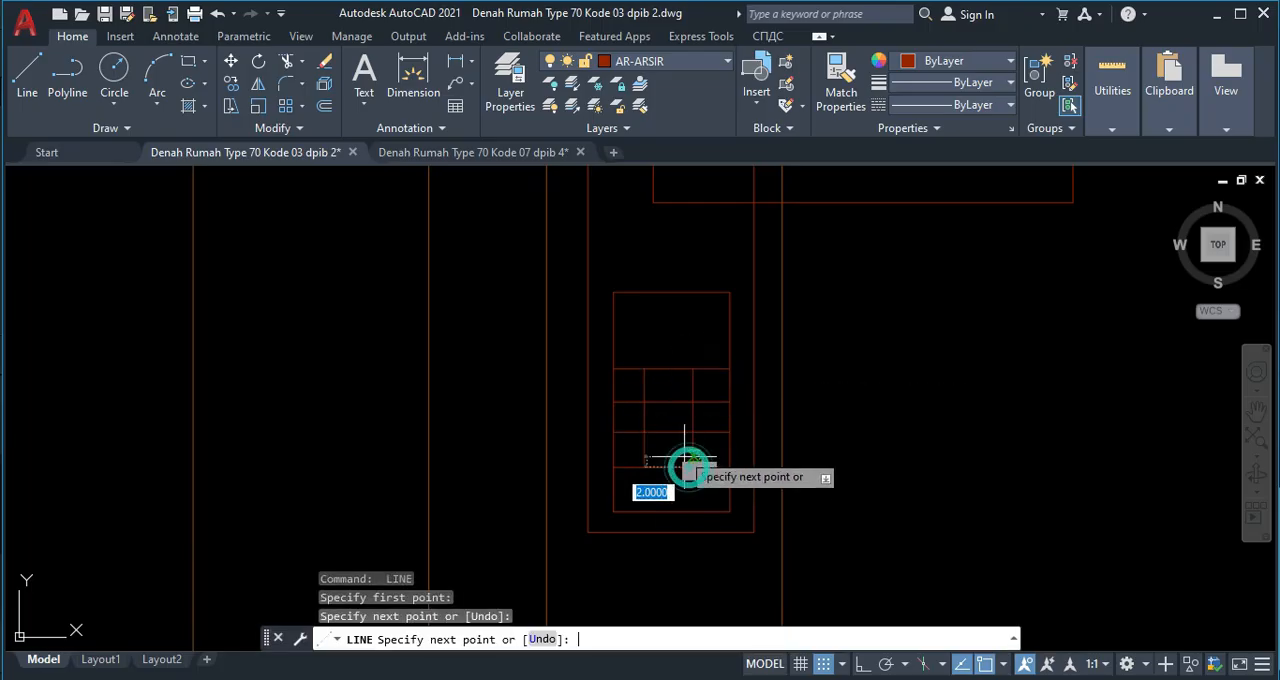
key(Return)
Trim the plate edge and the stile's inner edge line where they cross the horizontal handle rectangle.
scroll(645, 425, down, 4)
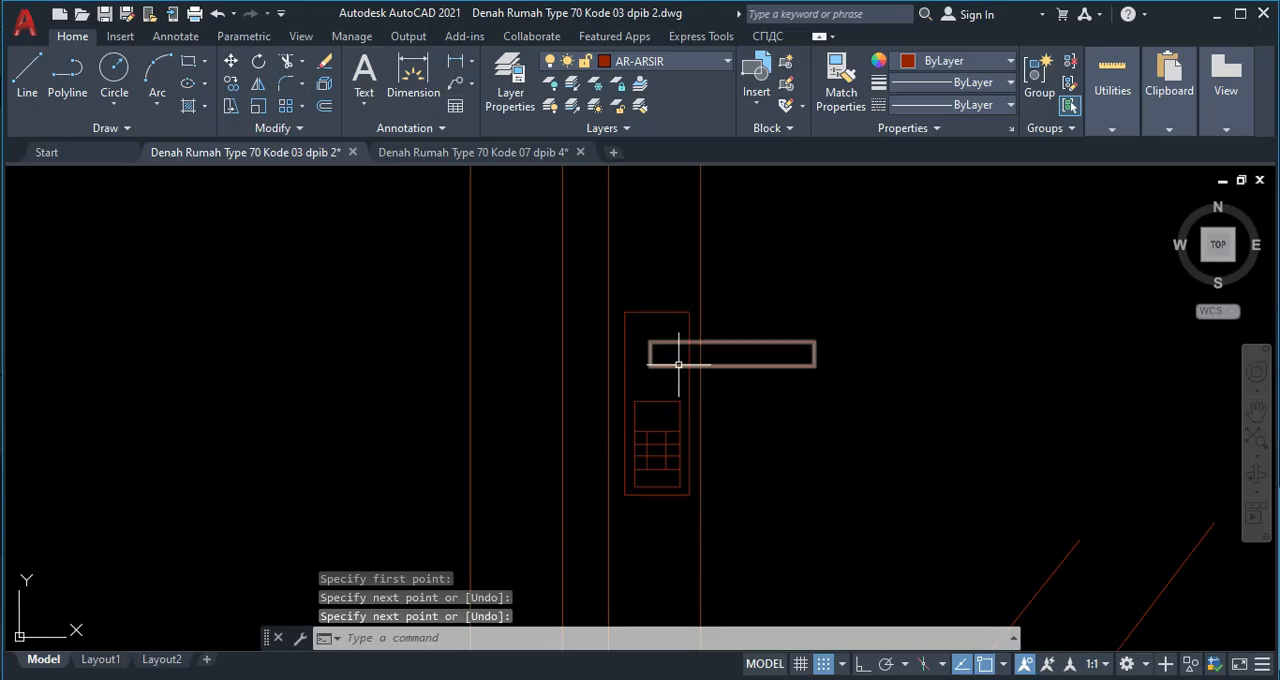
key(Return)
click(671, 341)
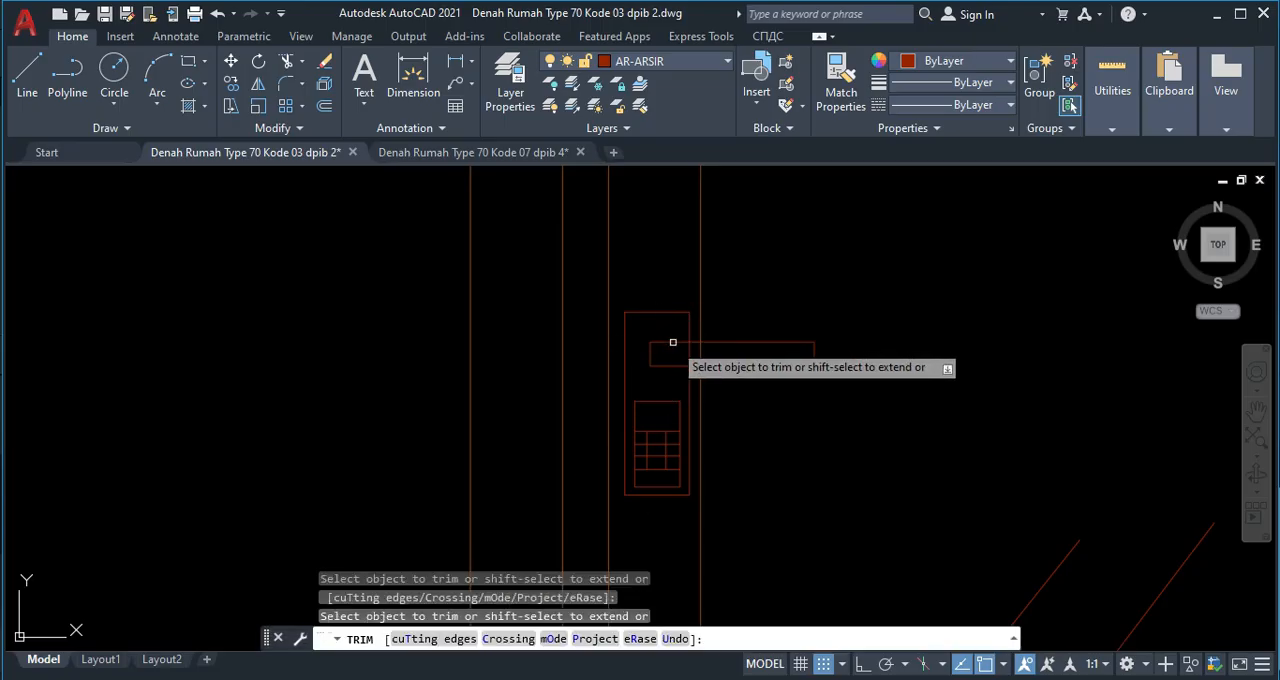
click(711, 350)
click(674, 350)
key(Escape)
Add the multiline text "1" with a height of 10 in the keypad's top-left cell.
scroll(655, 346, up, 2)
scroll(619, 326, up, 2)
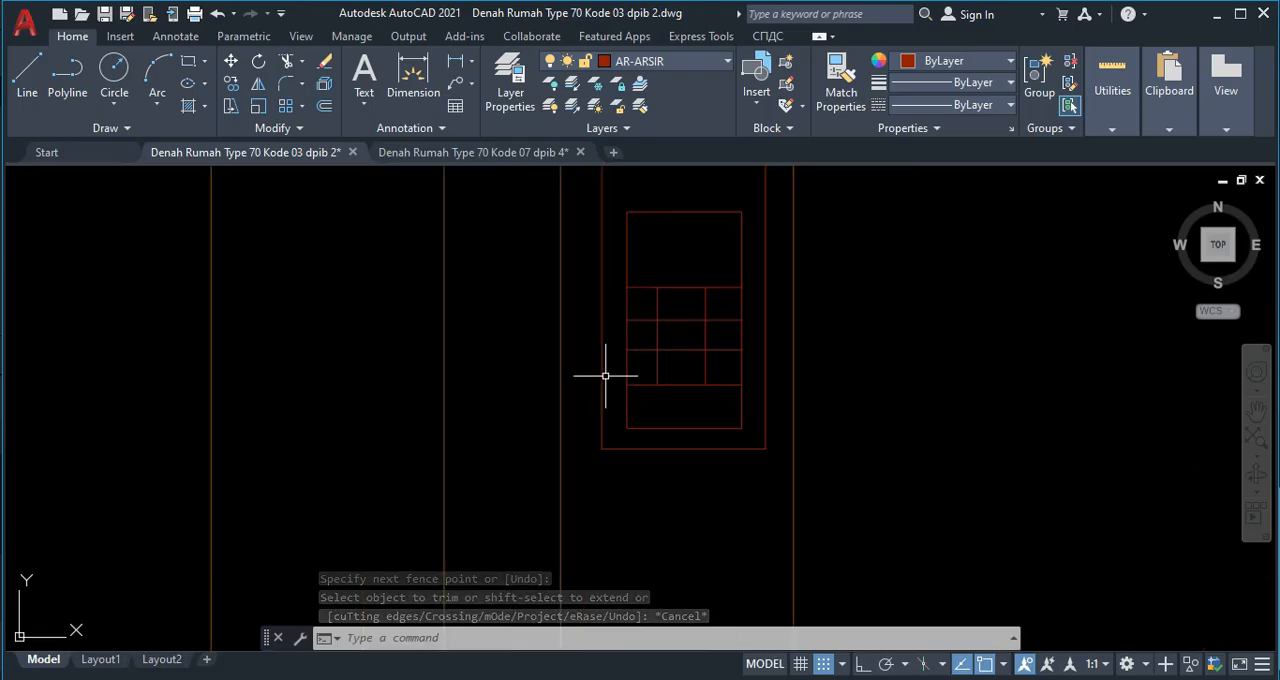
scroll(658, 328, up, 2)
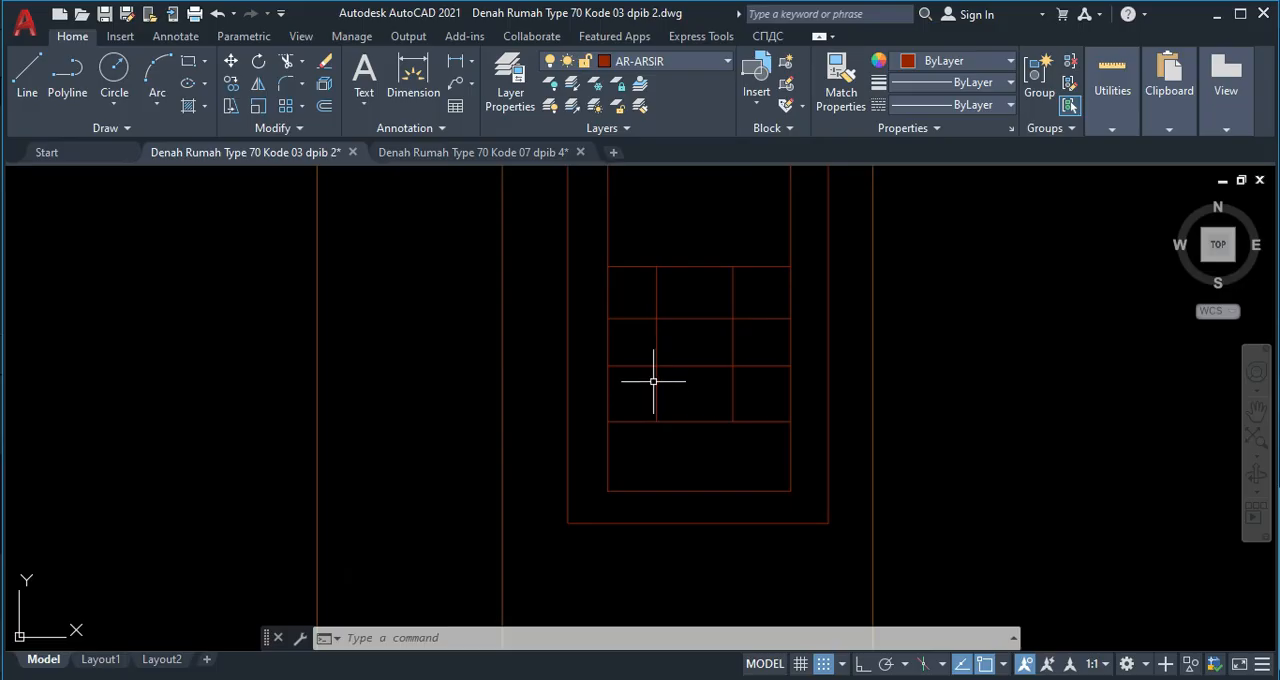
text(mt)
key(Return)
click(620, 278)
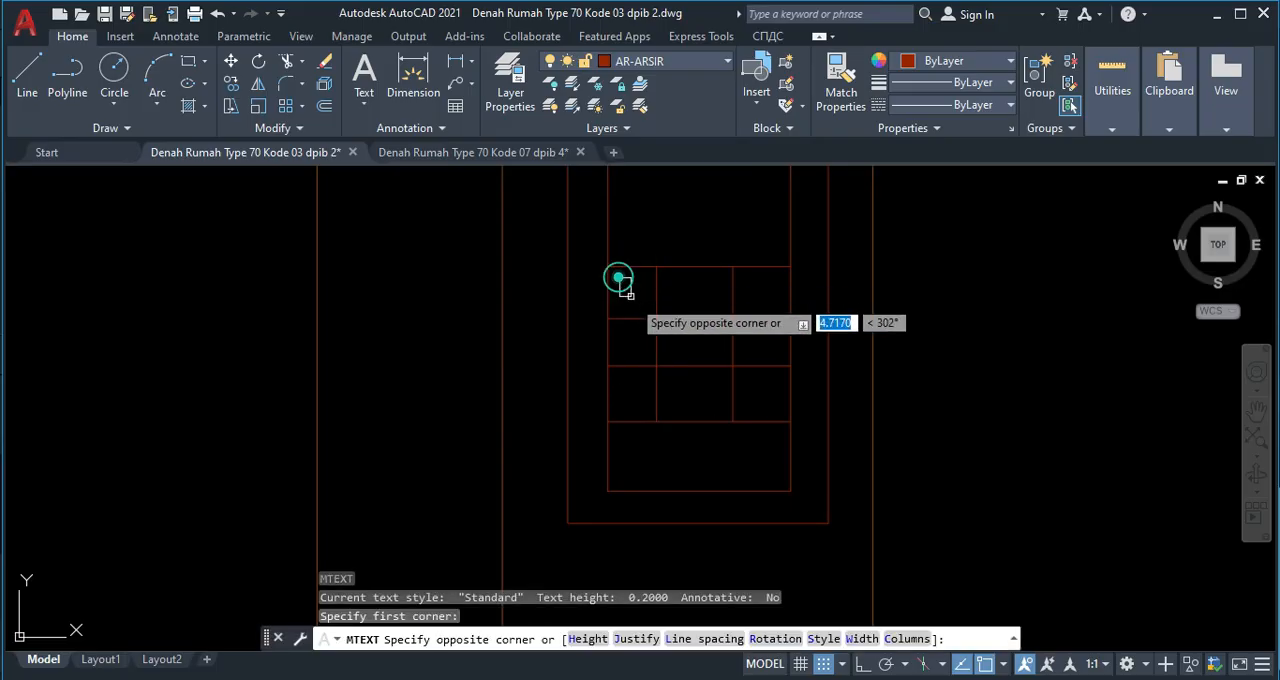
click(650, 317)
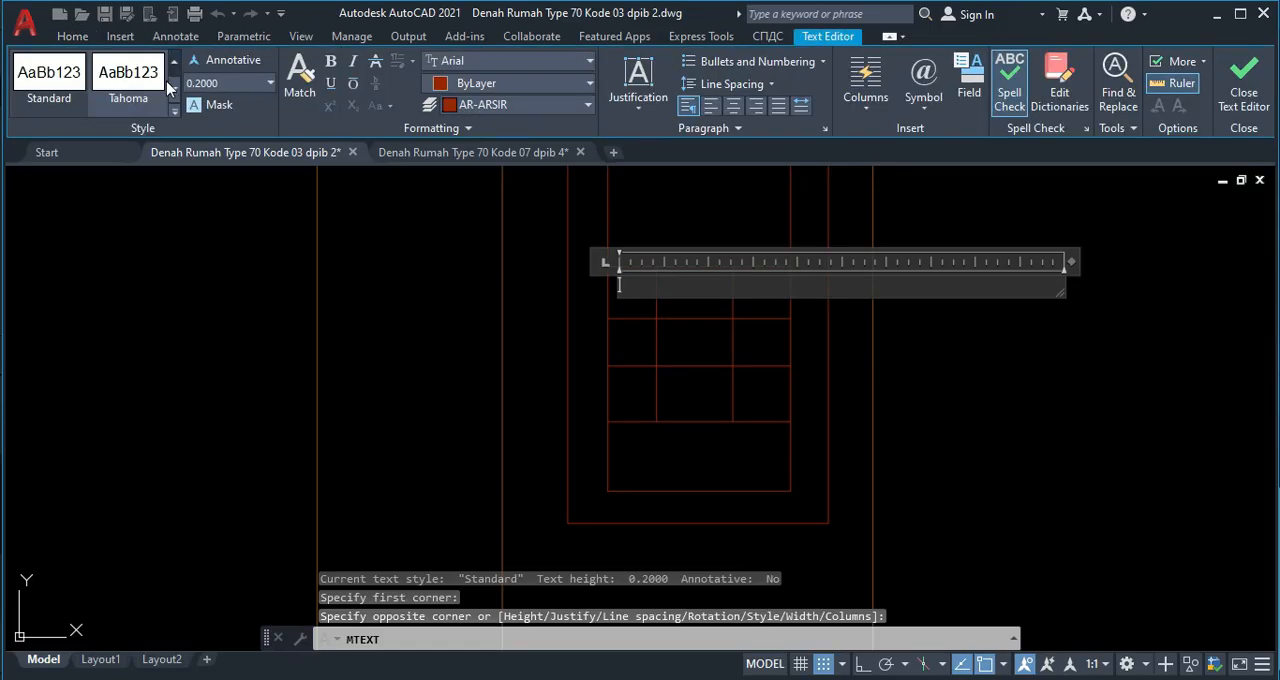
click(215, 83)
key(Return)
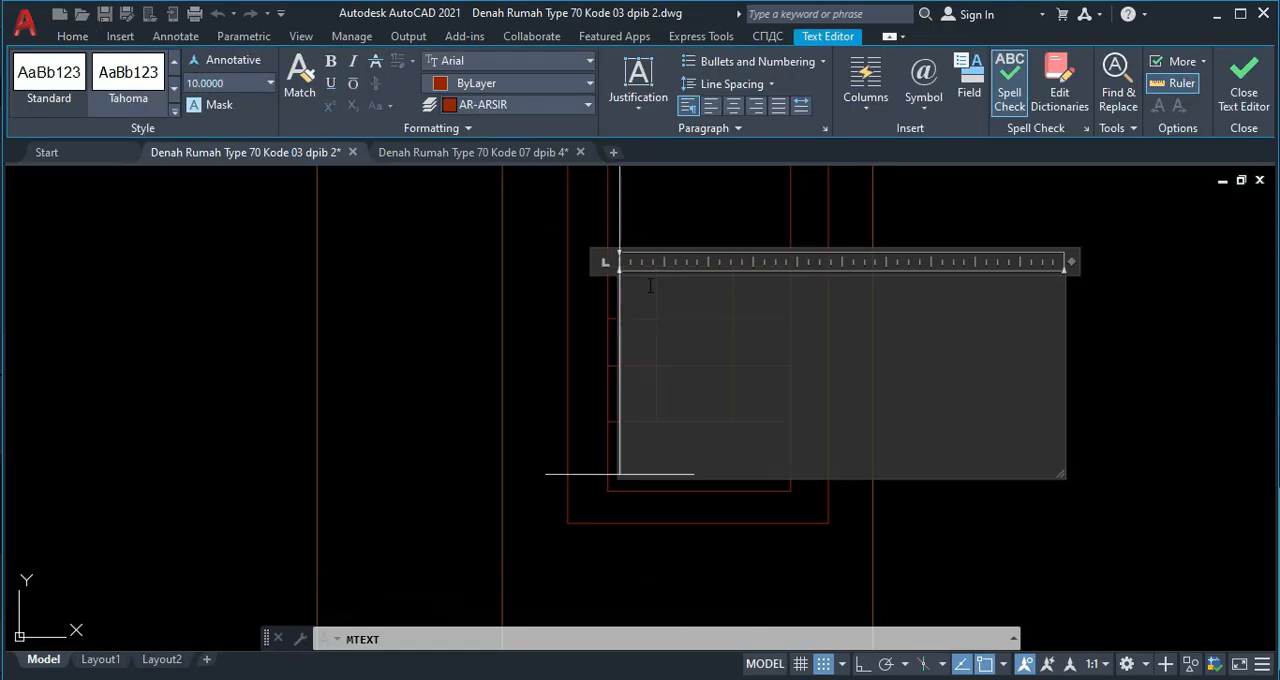
text(1)
click(1177, 374)
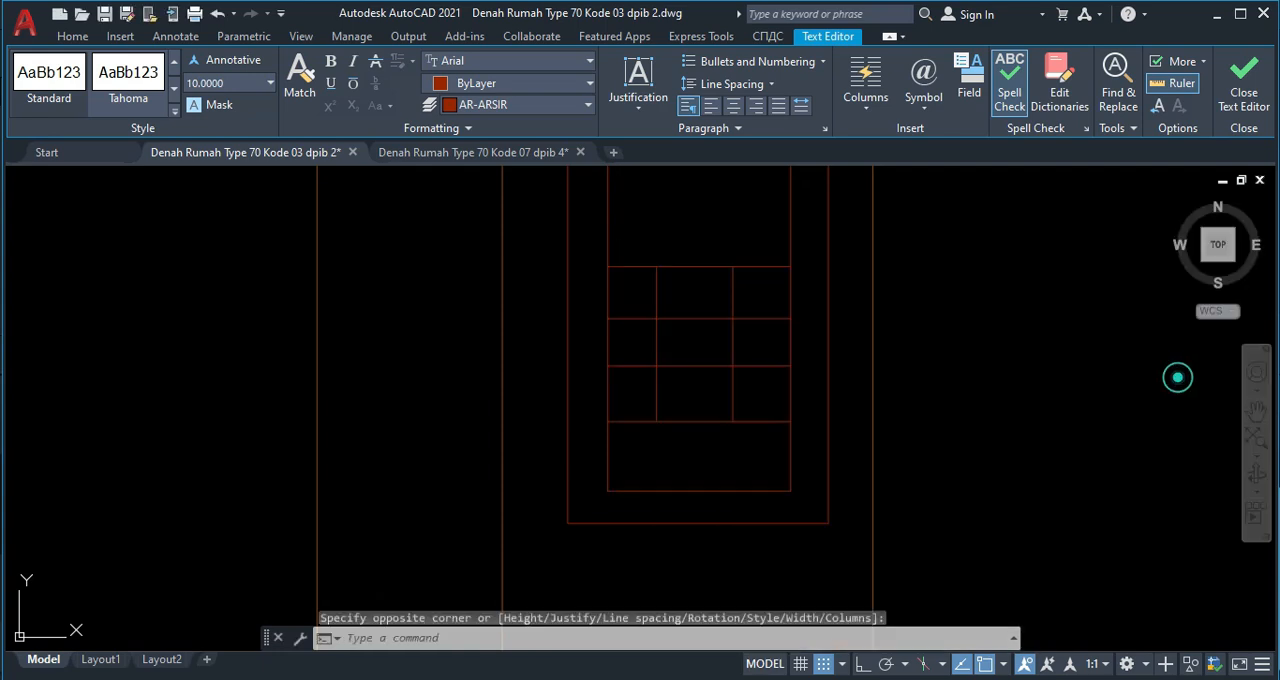
Move the digit 1 up about 2 so it sits inside the keypad's top-left cell.
scroll(638, 292, up, 2)
click(642, 296)
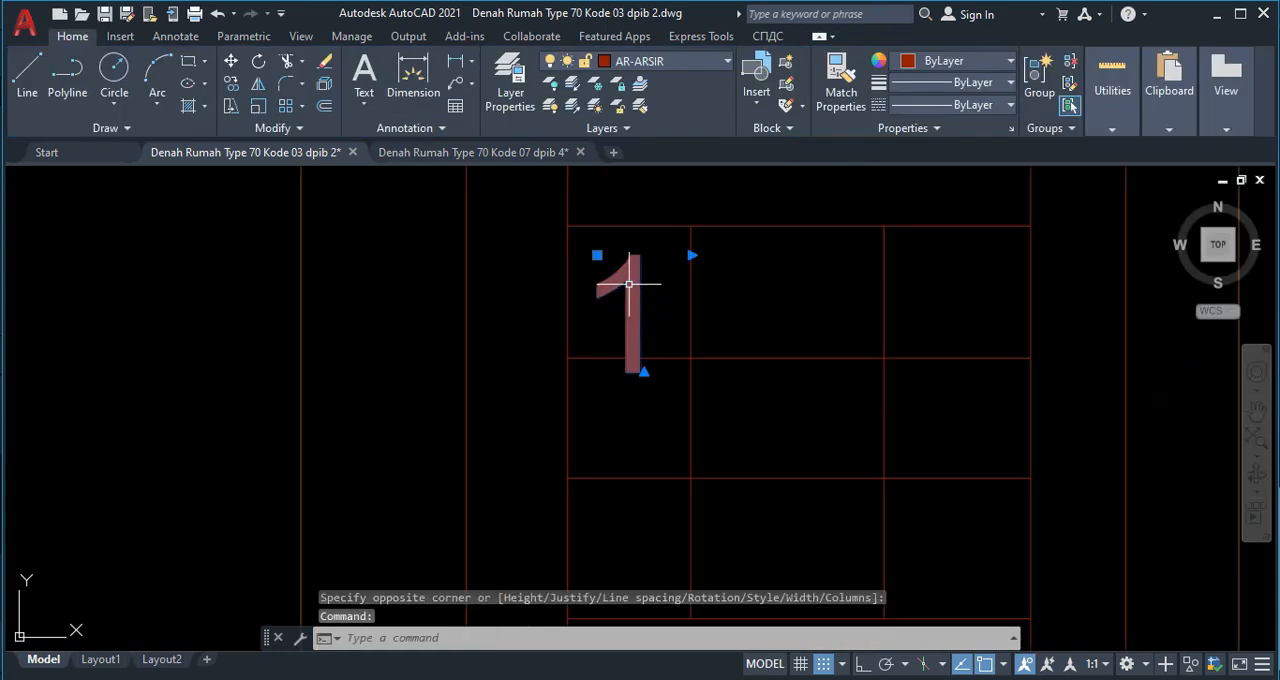
text(m)
key(Return)
click(628, 292)
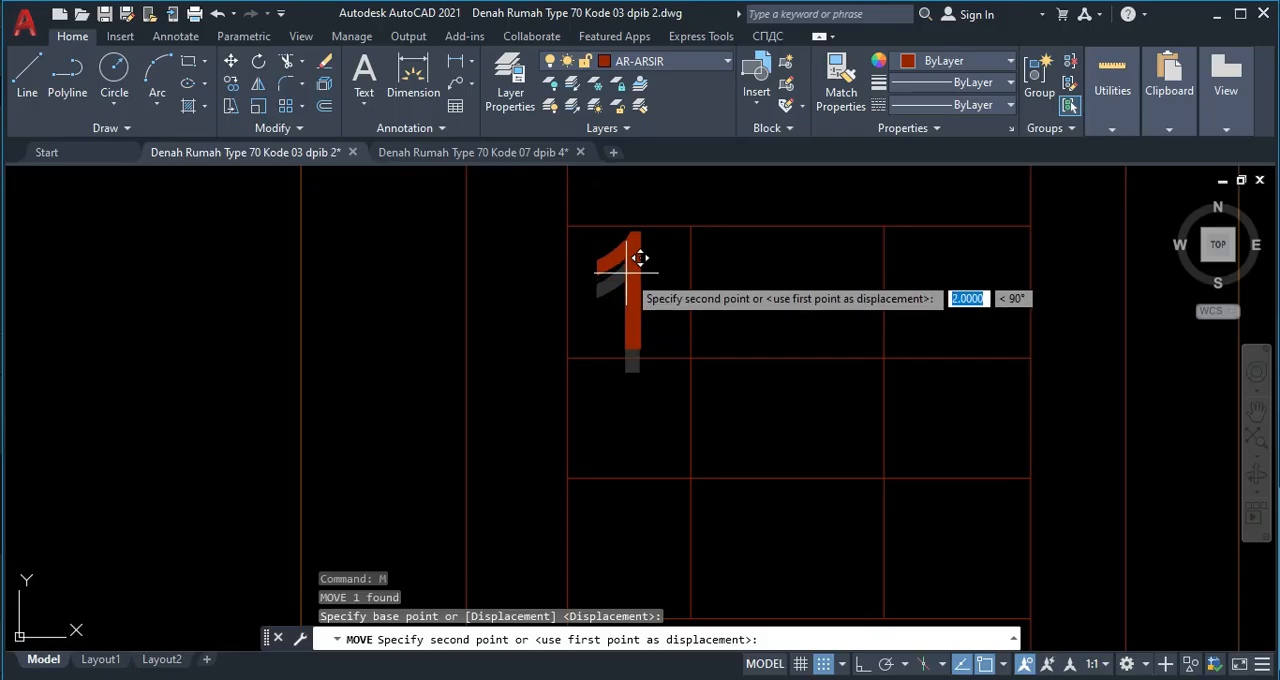
click(640, 258)
Copy the digit 1 from the keypad's top-left cell into the other two first-row cells and all three second-row cells.
click(622, 276)
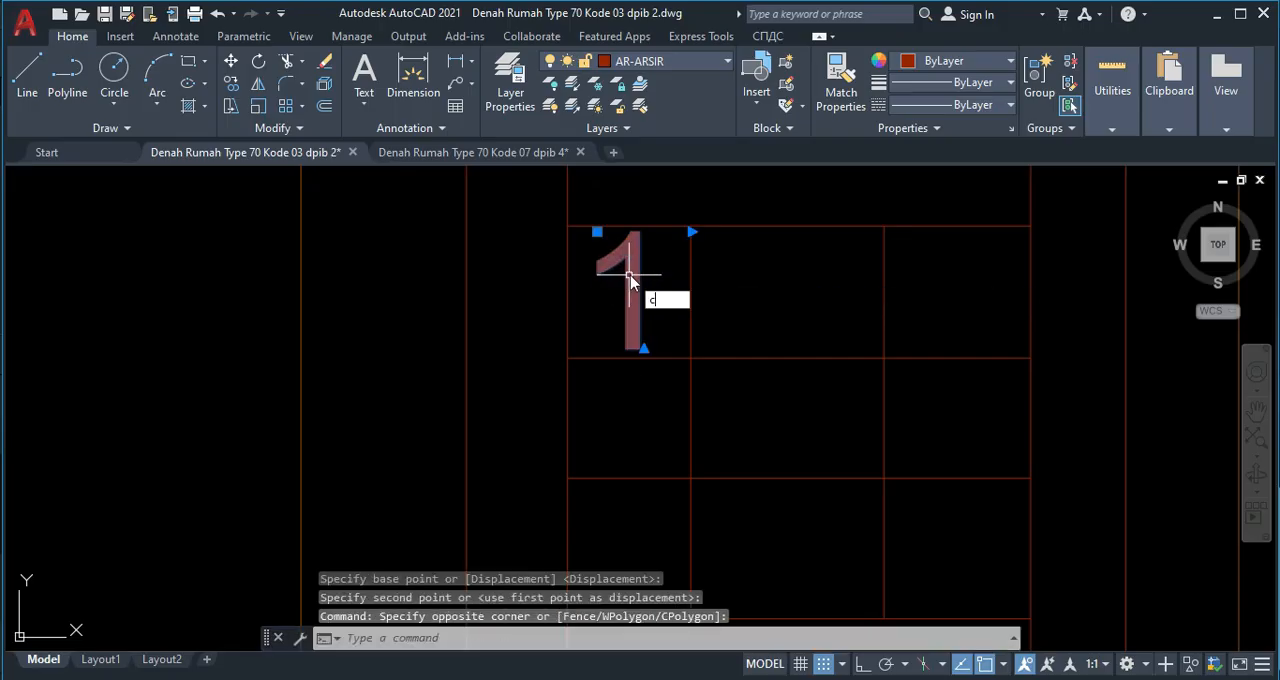
text(co)
key(Return)
click(632, 284)
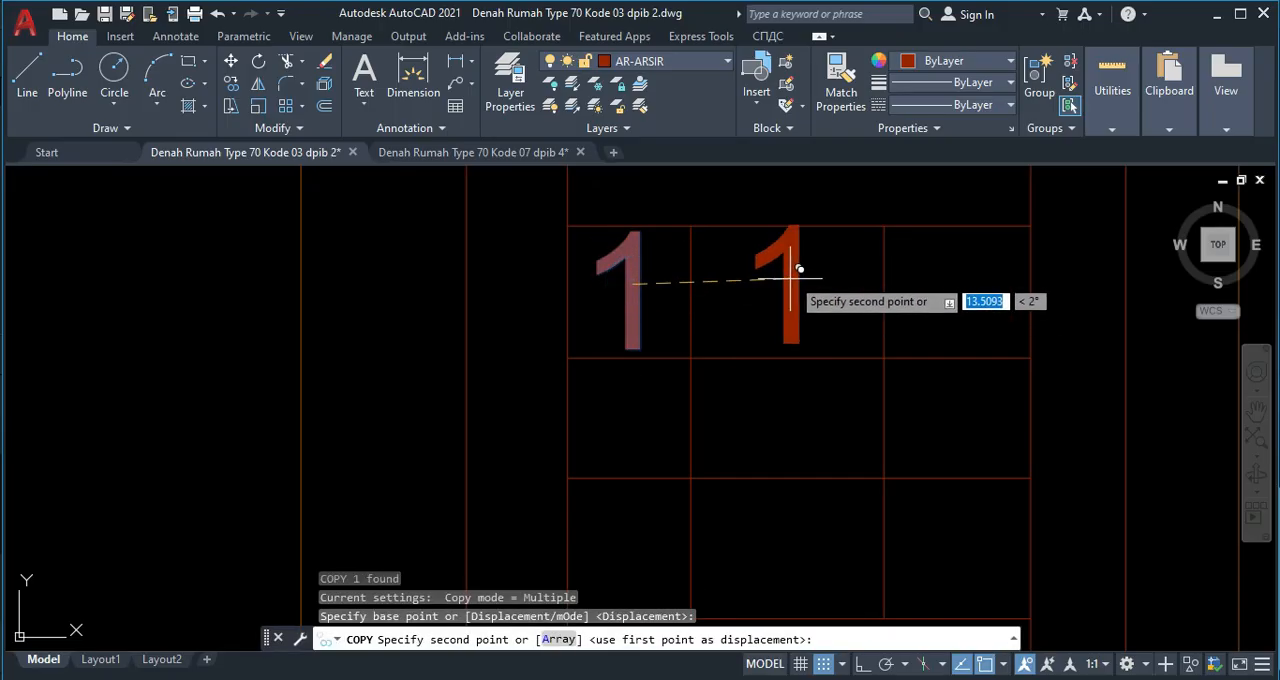
click(799, 273)
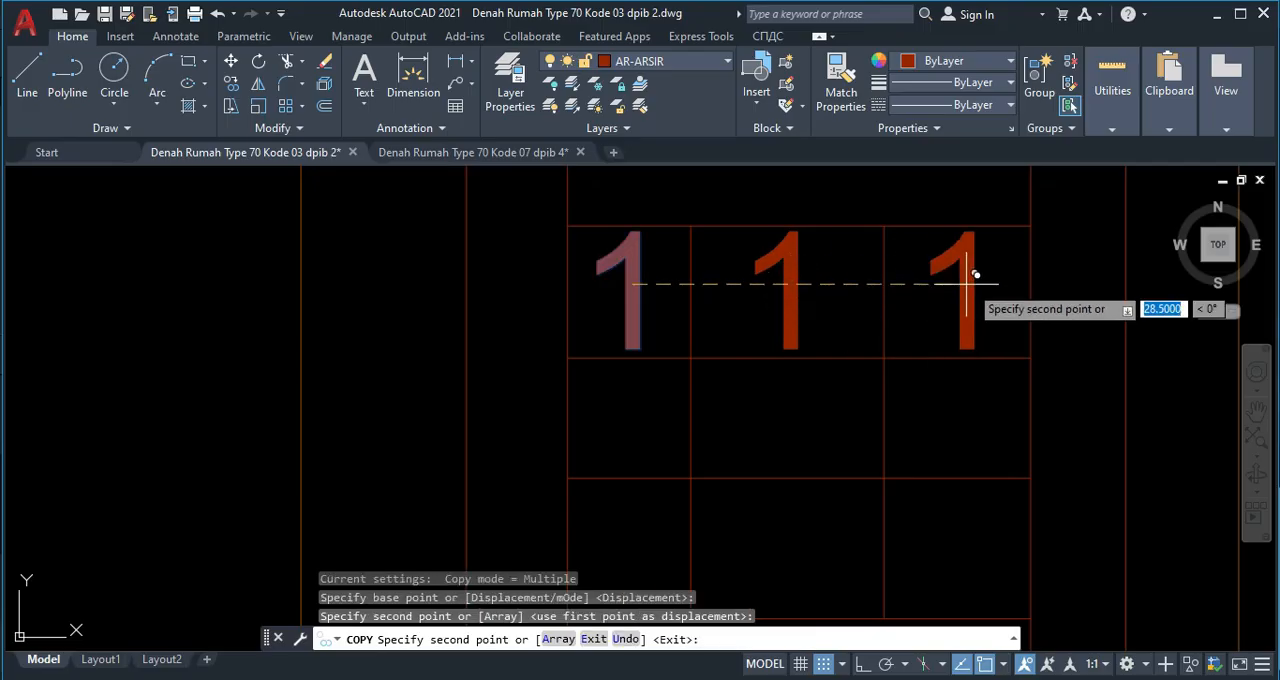
click(967, 283)
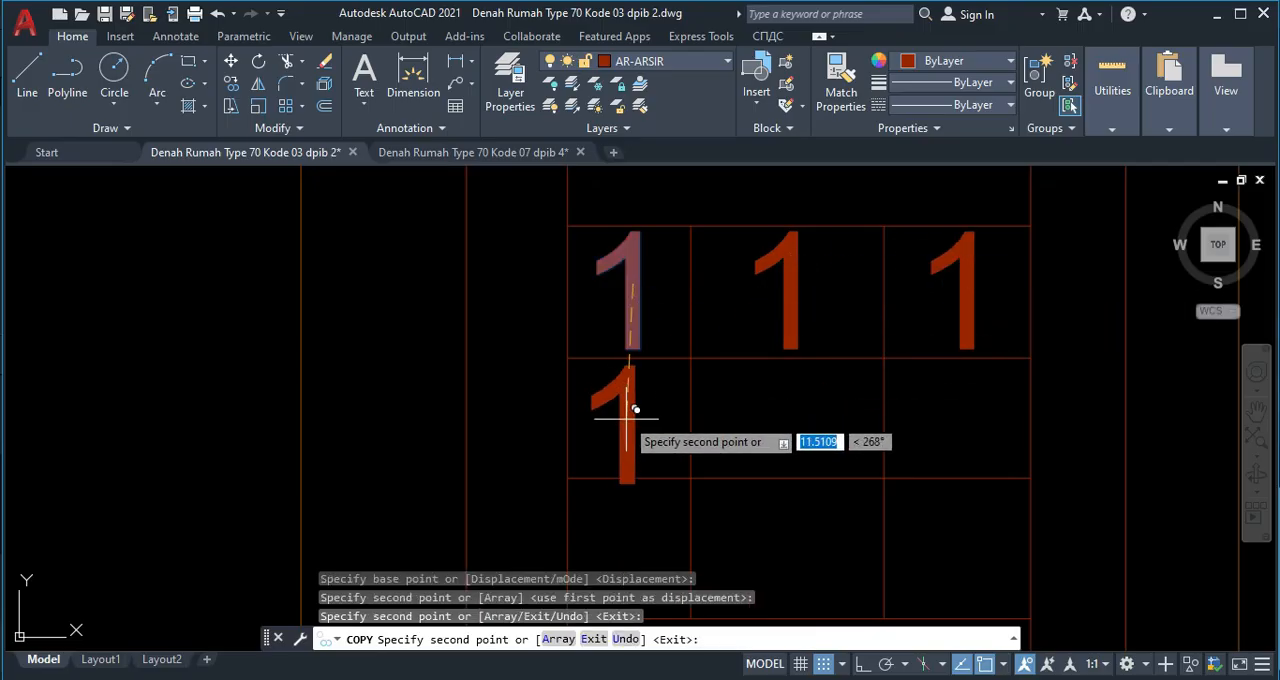
click(628, 410)
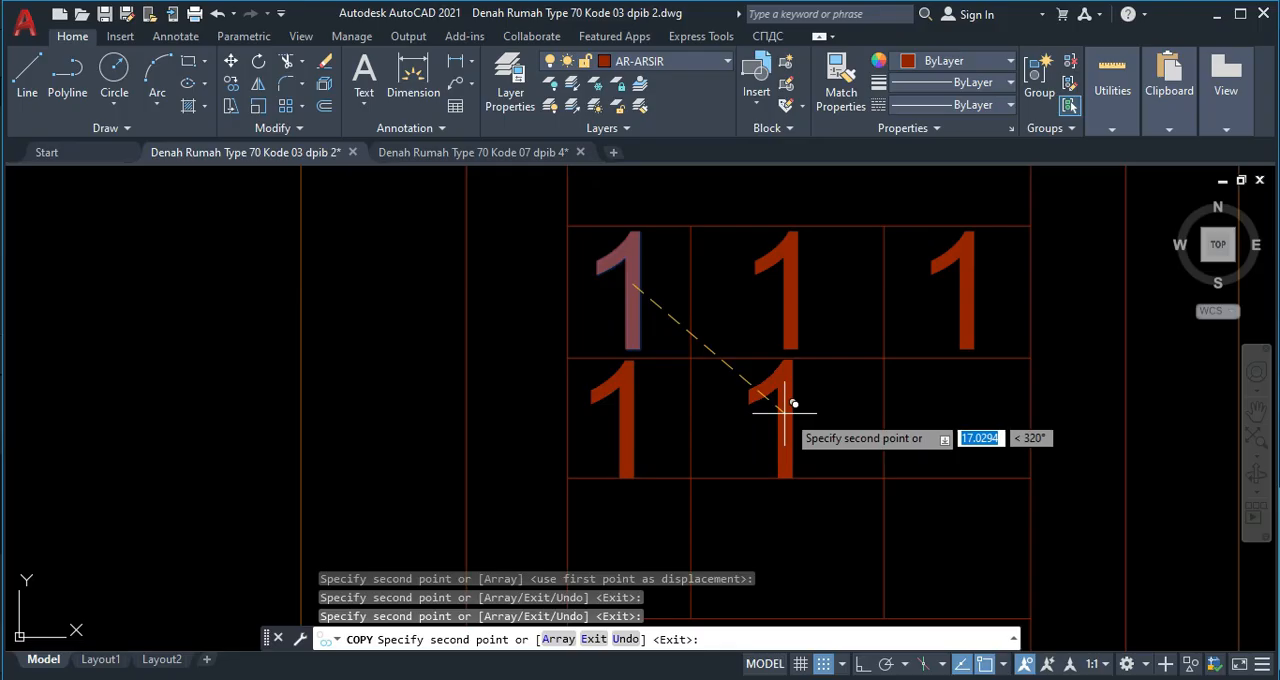
click(790, 410)
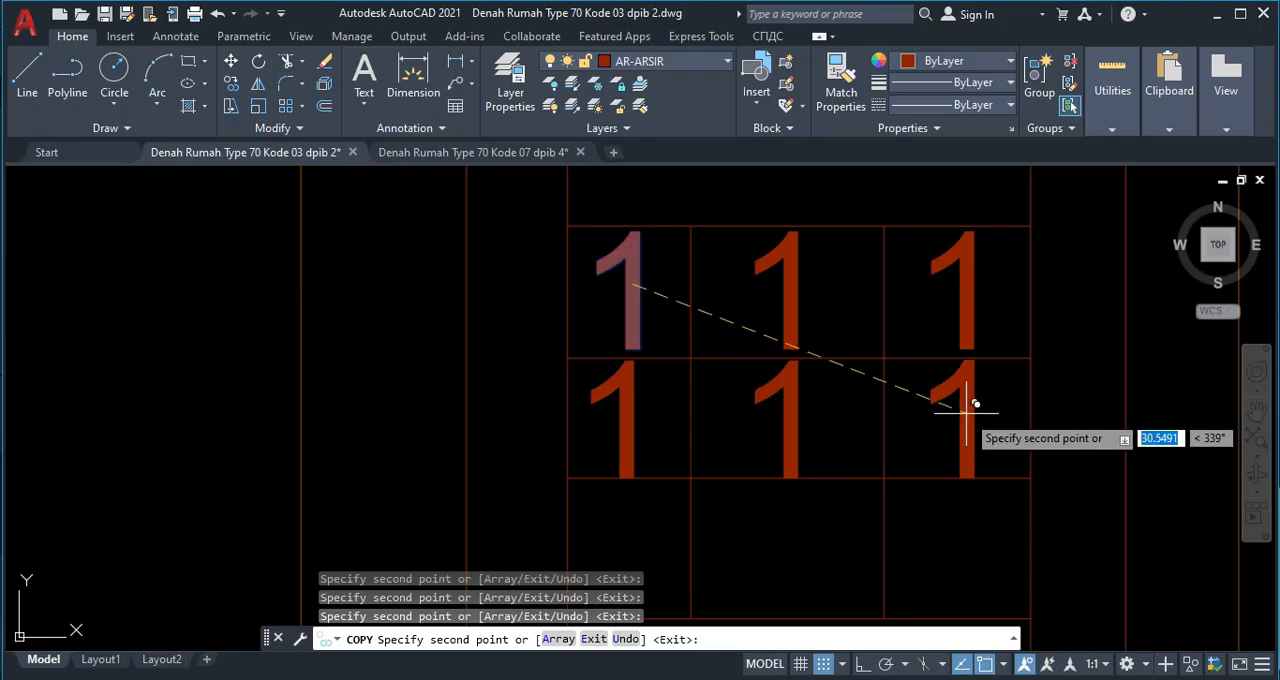
click(966, 411)
Place further copies of the digit 1 in all three third-row cells and at the left of the wide bottom cell.
middle_drag(747, 457, 726, 334)
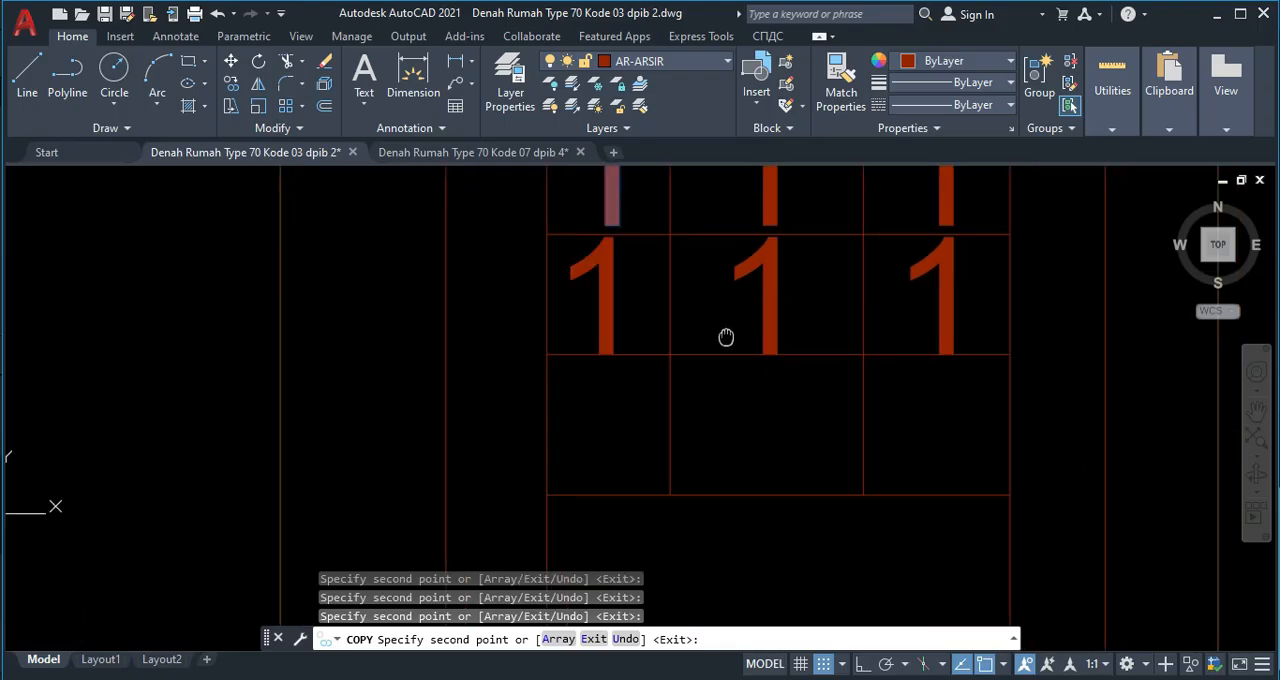
click(607, 418)
click(769, 418)
click(945, 418)
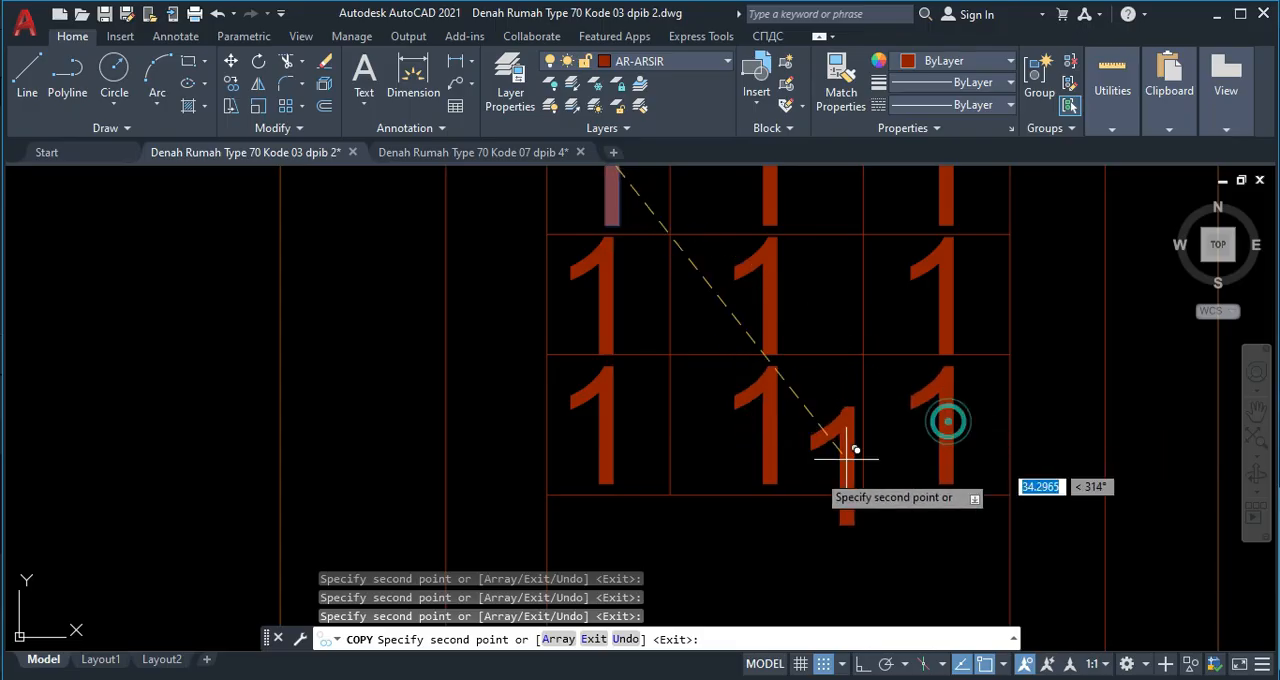
middle_drag(729, 490, 721, 337)
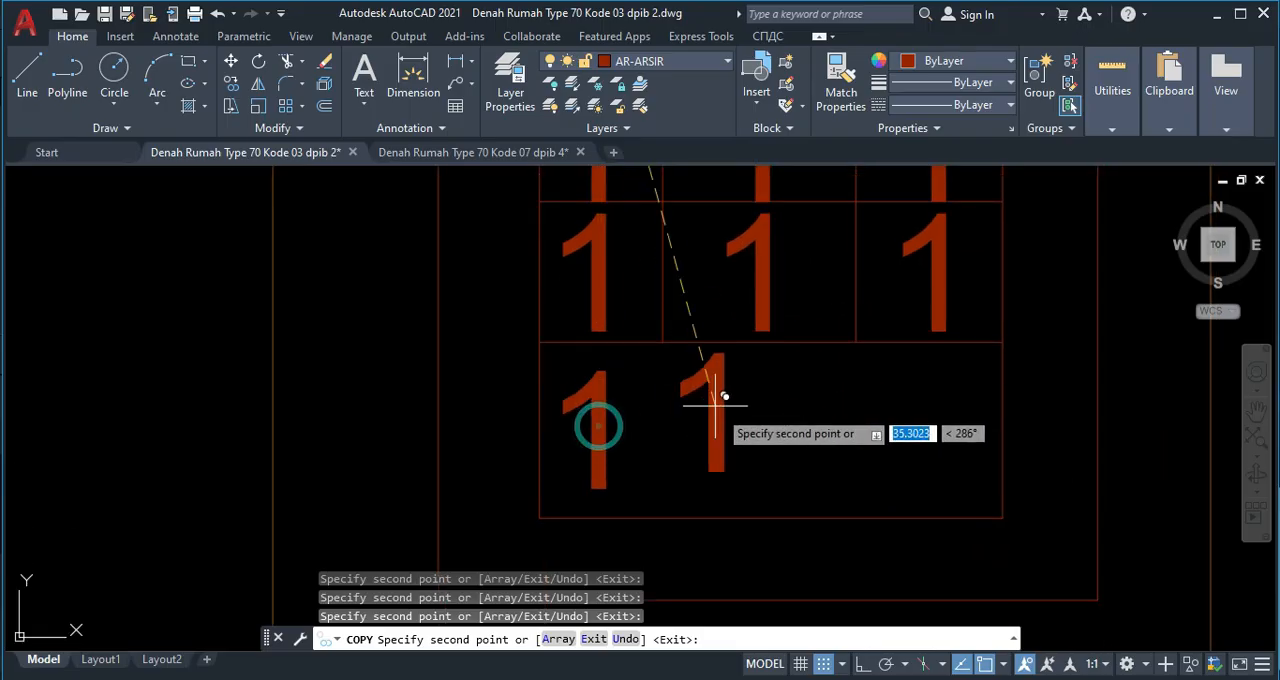
key(Escape)
Change the digit in the middle cell of the keypad's first row to 2.
middle_drag(680, 360, 685, 398)
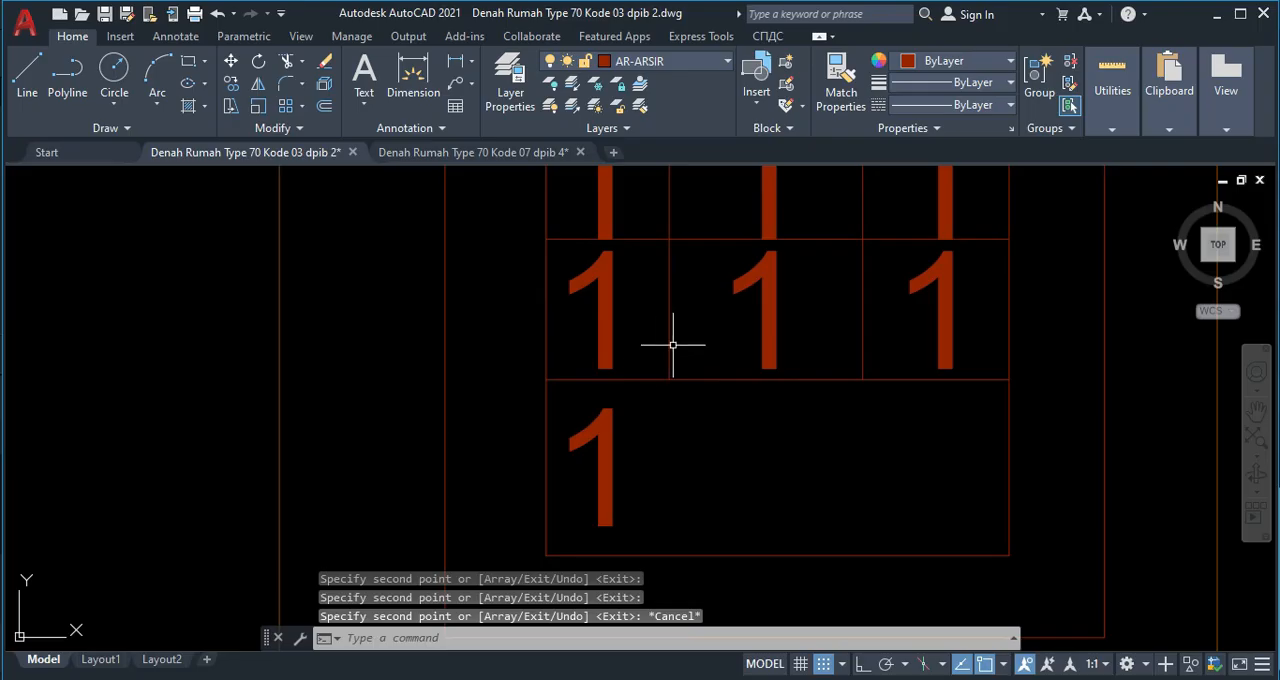
scroll(668, 360, down, 4)
scroll(663, 294, up, 3)
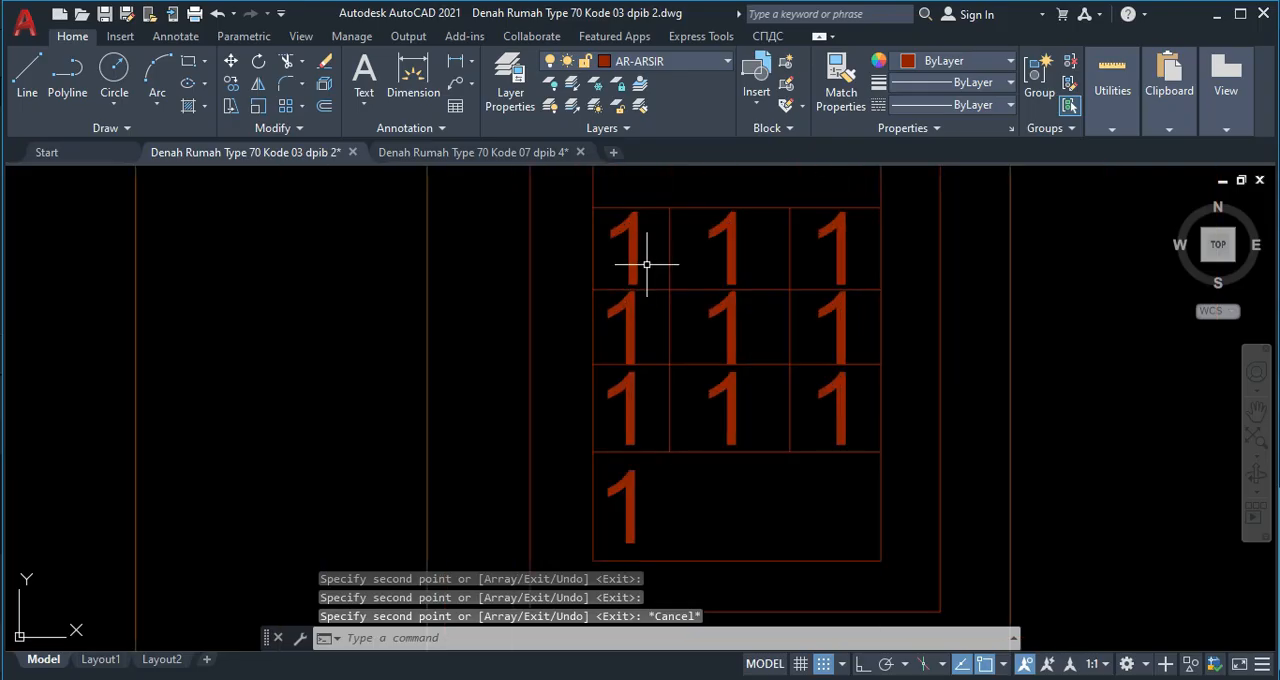
click(737, 250)
double_click(737, 250)
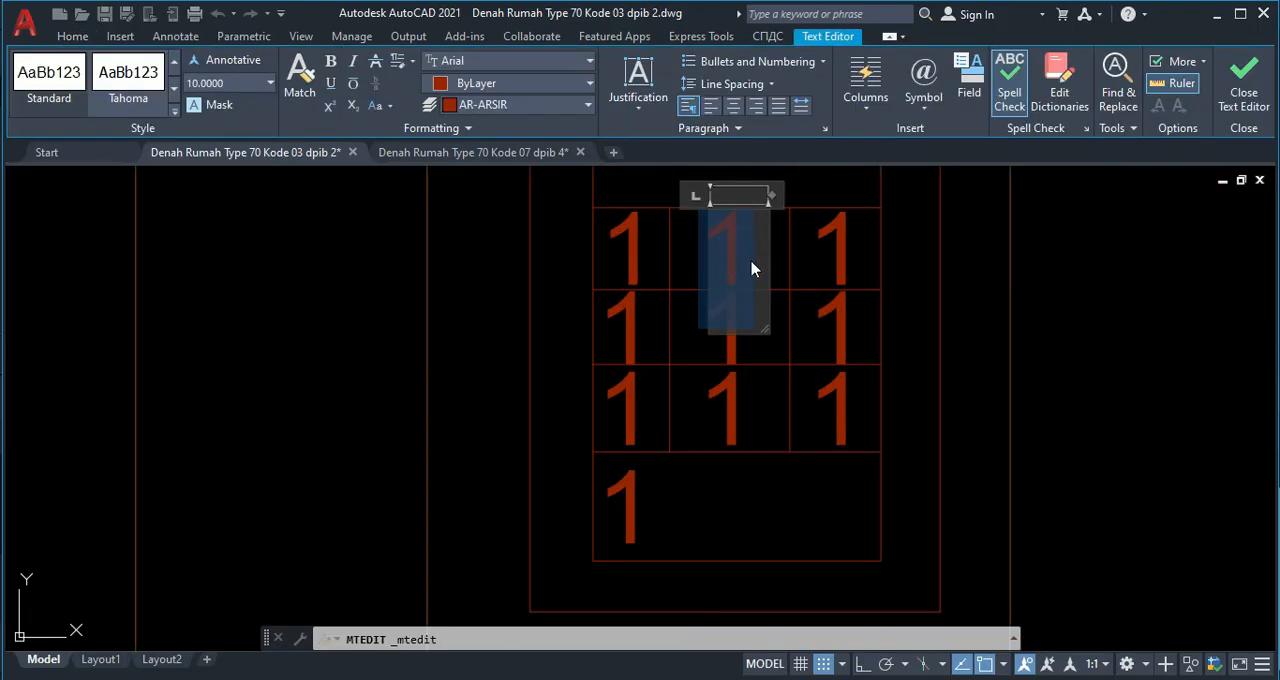
click(777, 354)
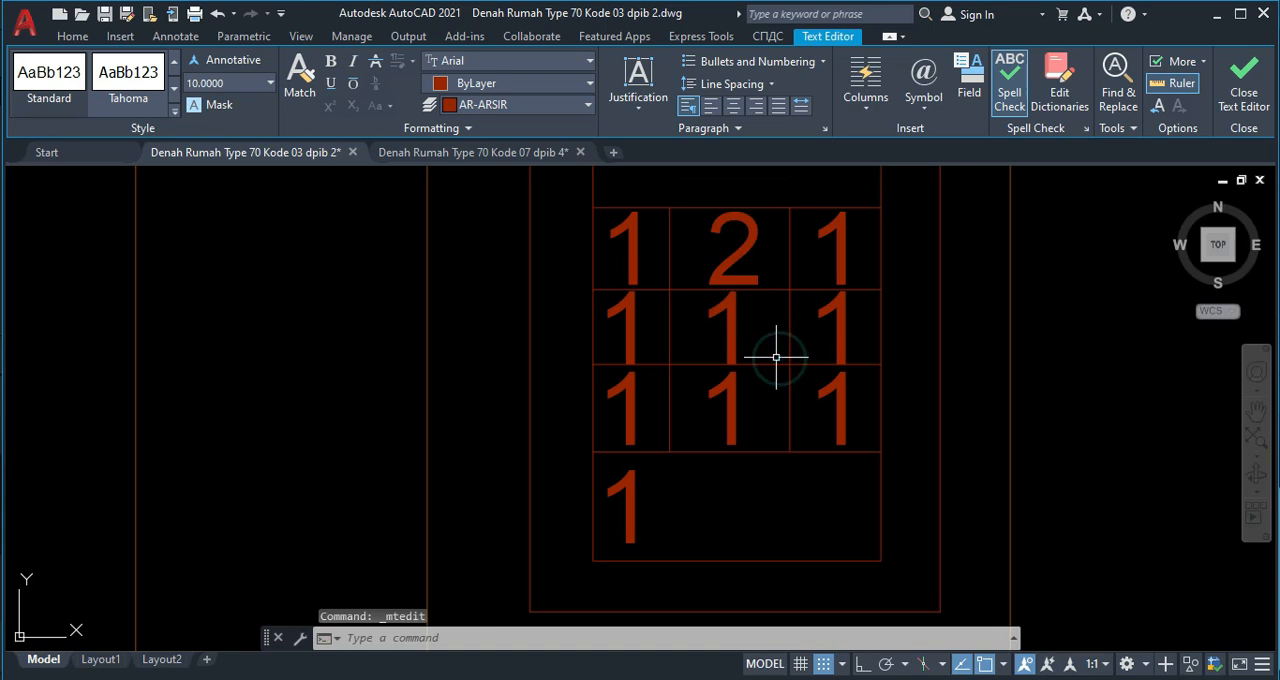
Set the text height of the top-left digit 1 to 8 and move it down about 1.5 within its cell.
double_click(628, 246)
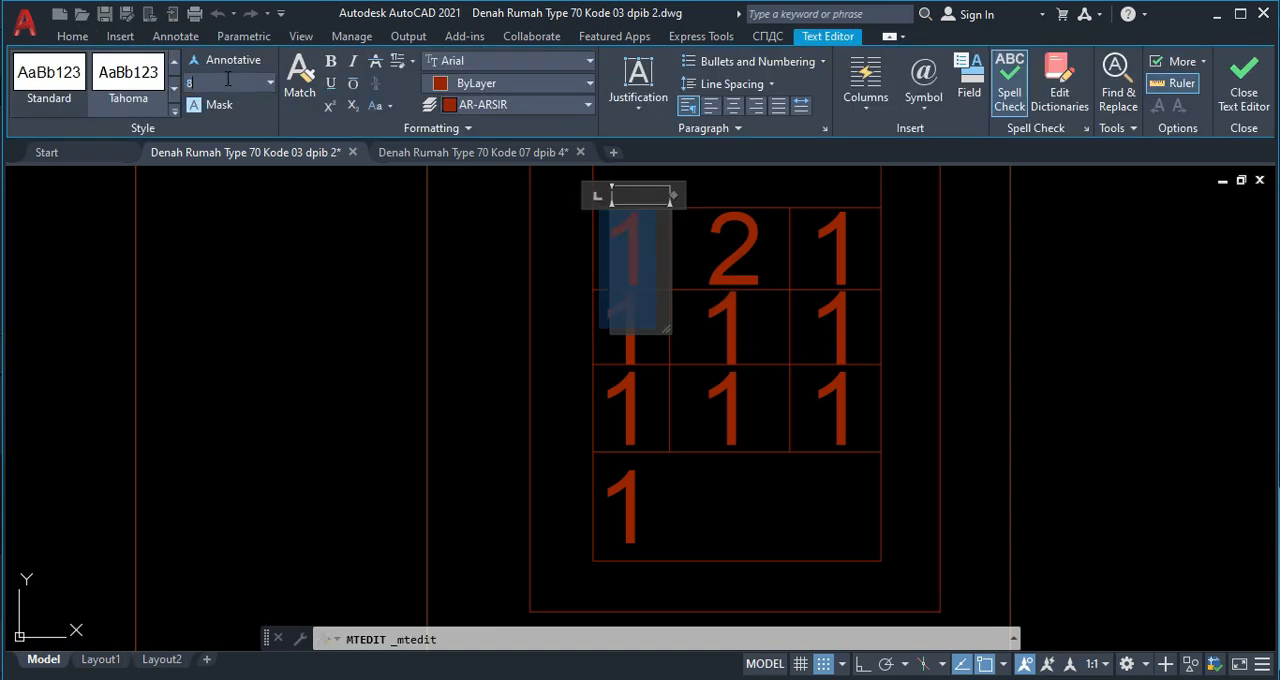
click(662, 346)
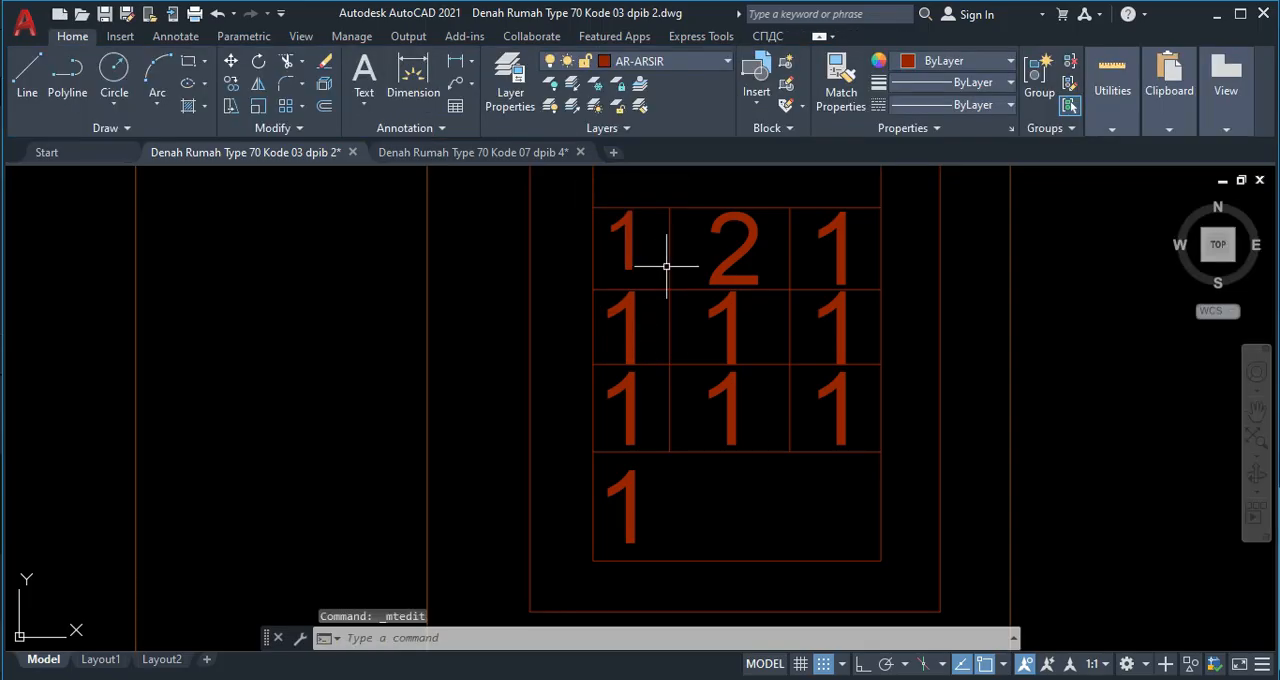
click(631, 262)
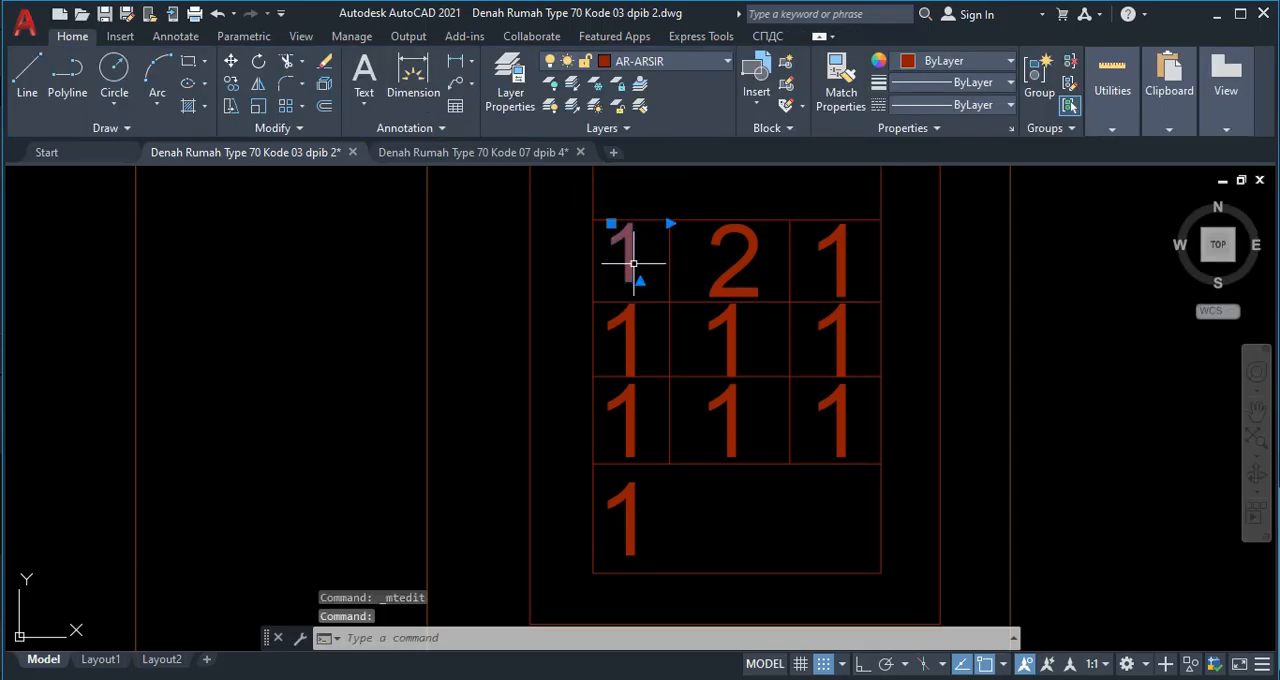
key(Return)
click(628, 262)
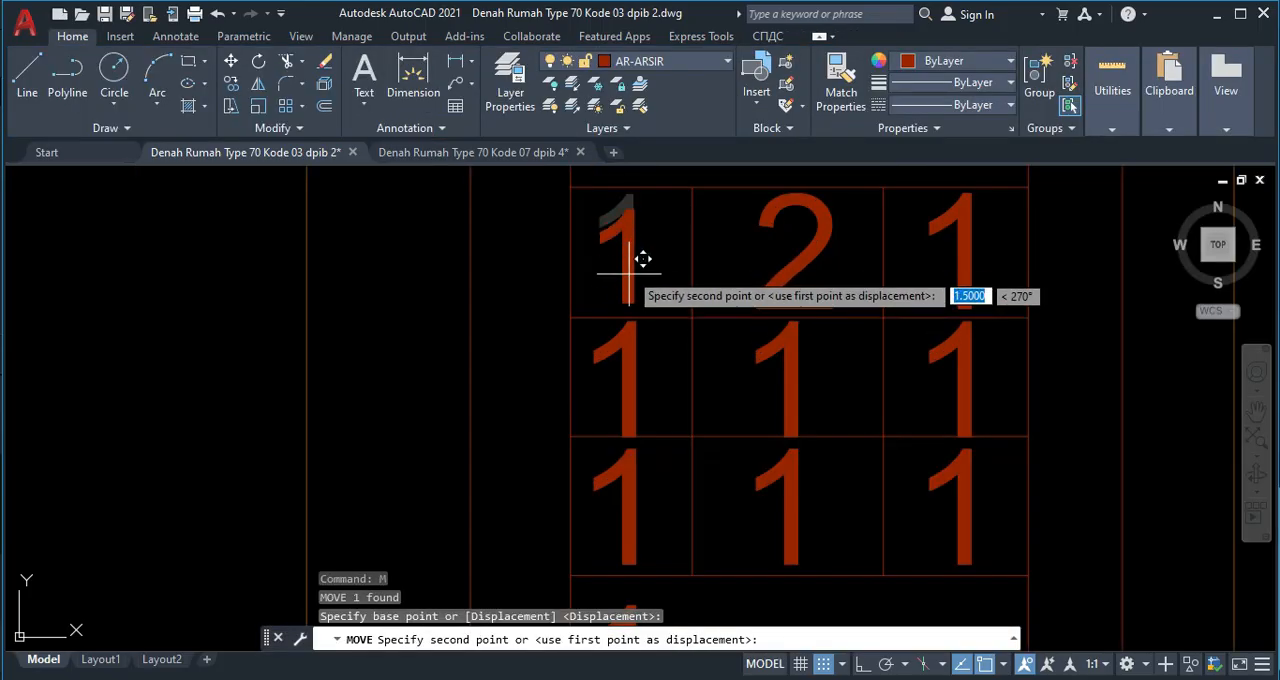
scroll(629, 271, up, 2)
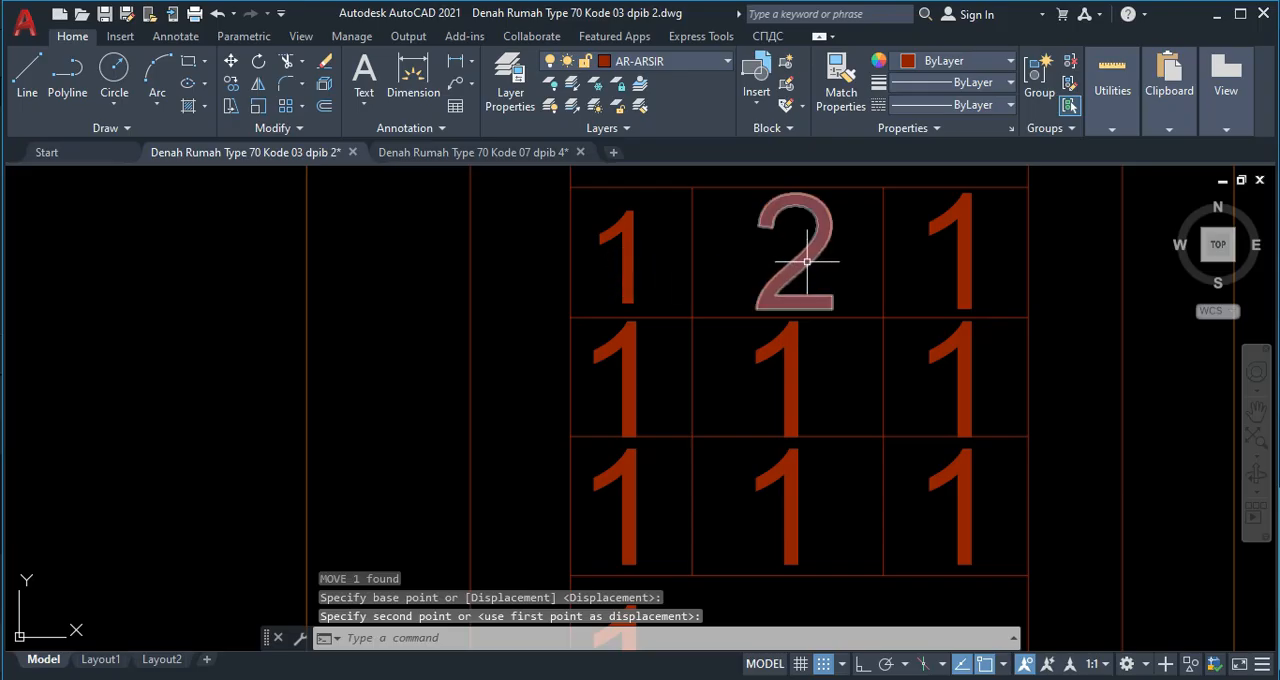
Change the digit in the right cell of the keypad's first row to 3.
click(970, 259)
click(971, 257)
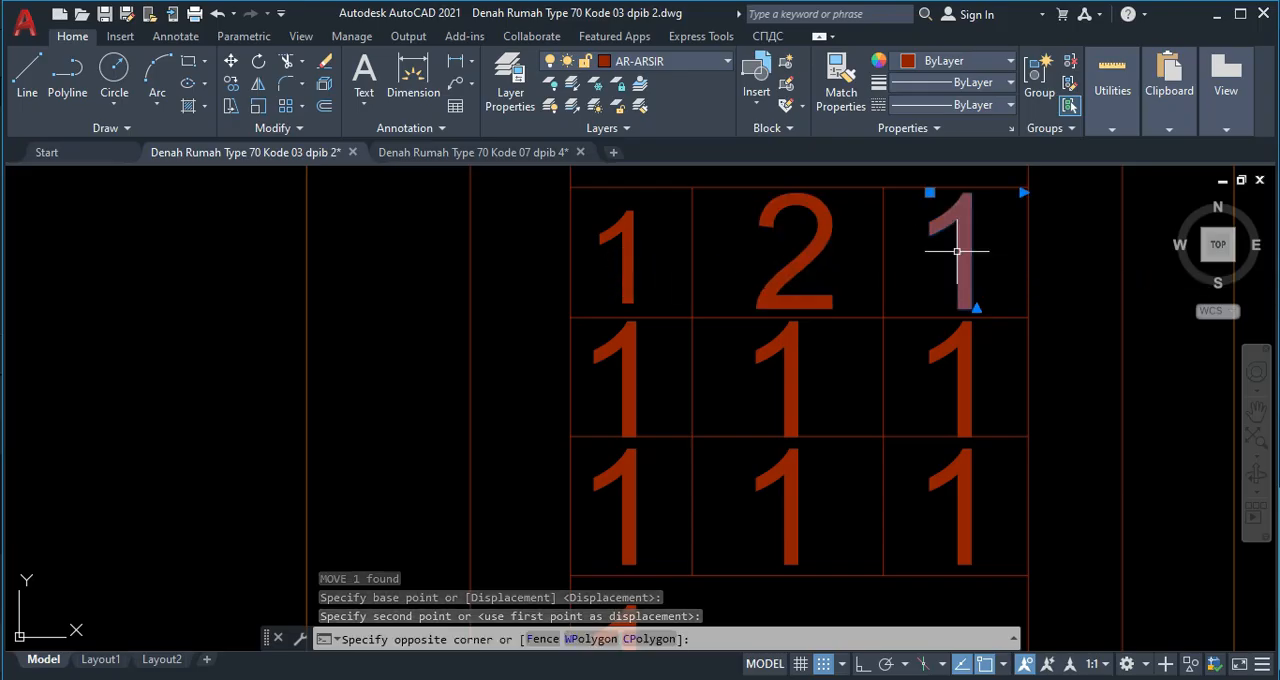
double_click(958, 251)
double_click(946, 256)
text(3)
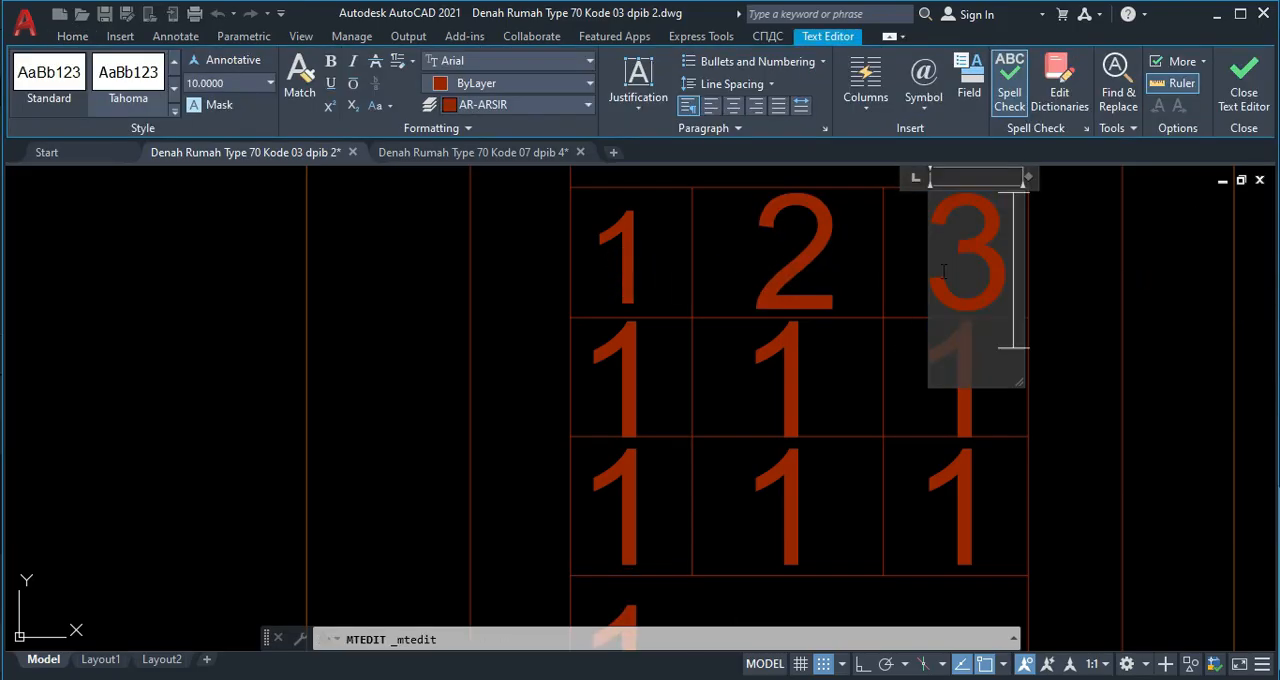
click(866, 316)
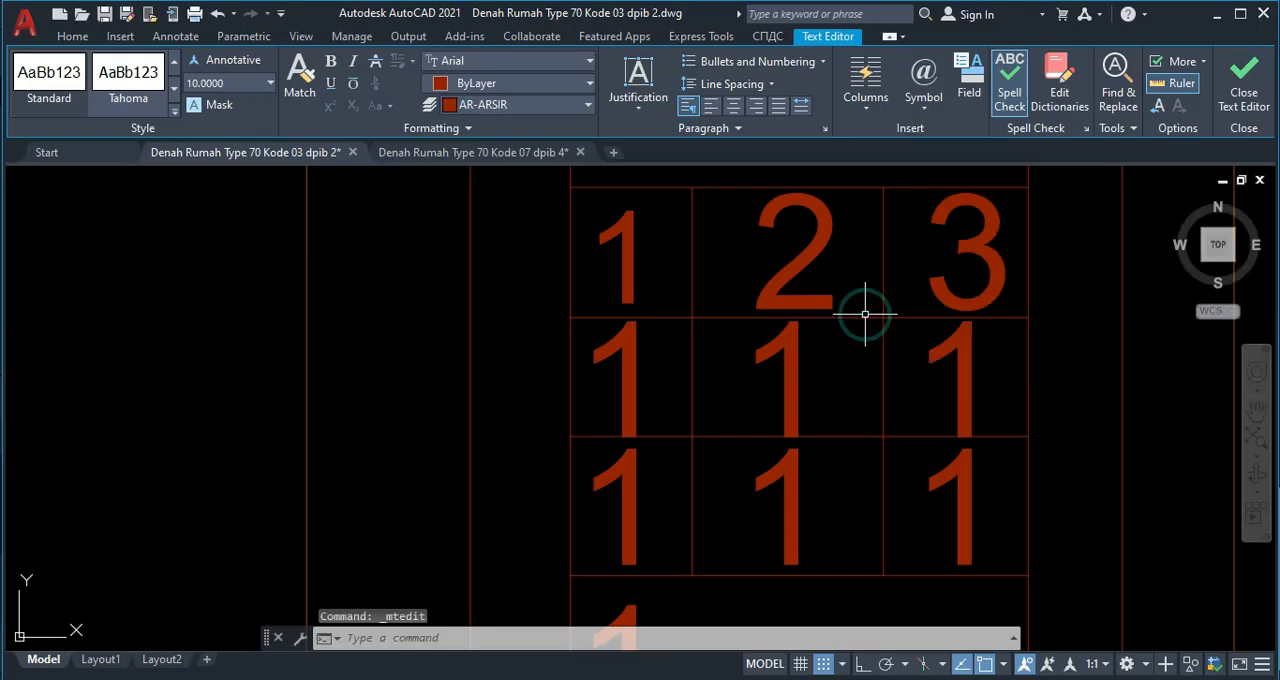
Change the digit in the left cell of the keypad's second row to 4.
click(630, 382)
double_click(628, 380)
double_click(607, 375)
text(4)
click(720, 397)
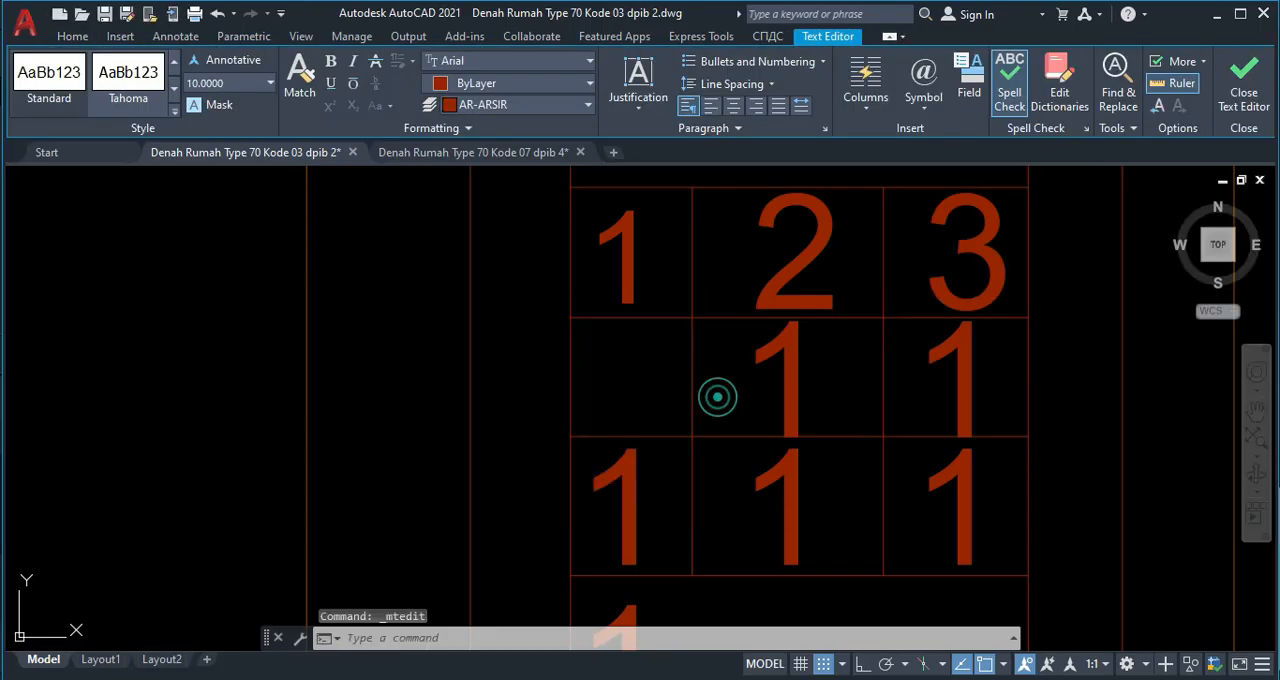
Change the digit in the middle cell of the keypad's second row to 5.
click(789, 357)
click(766, 357)
double_click(790, 372)
double_click(797, 372)
text(5)
click(864, 395)
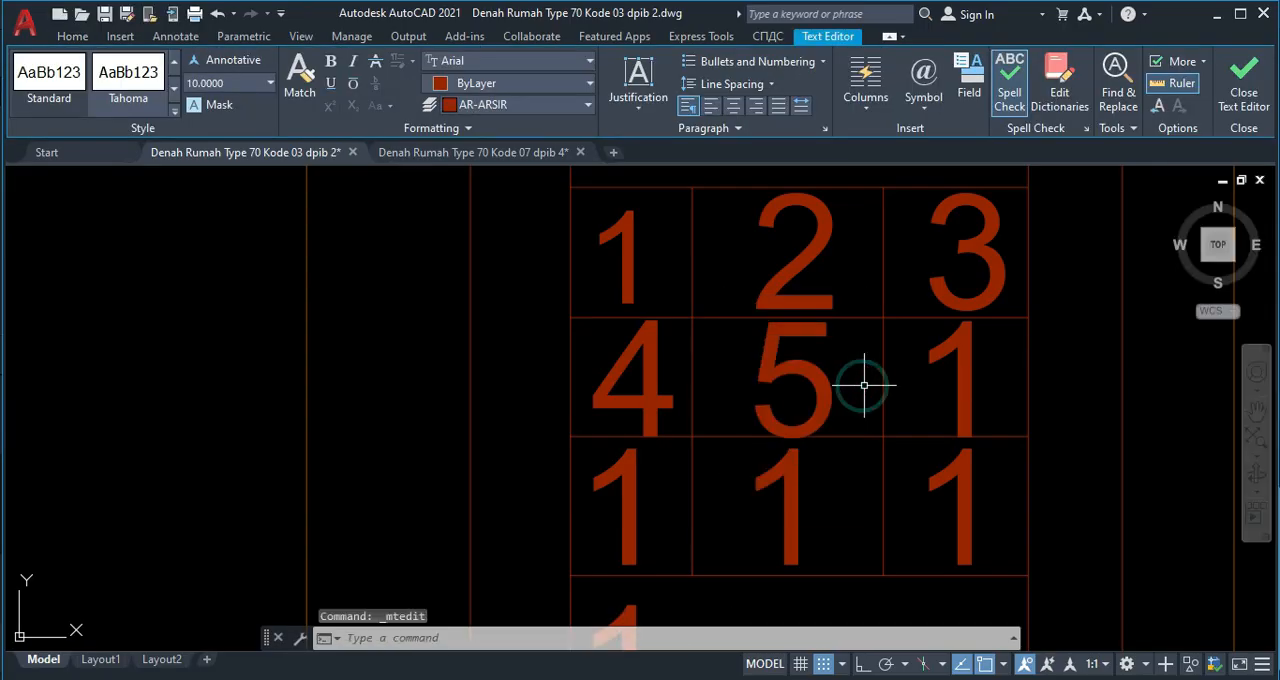
Change the digit in the right cell of the keypad's second row to 6.
click(965, 354)
click(955, 365)
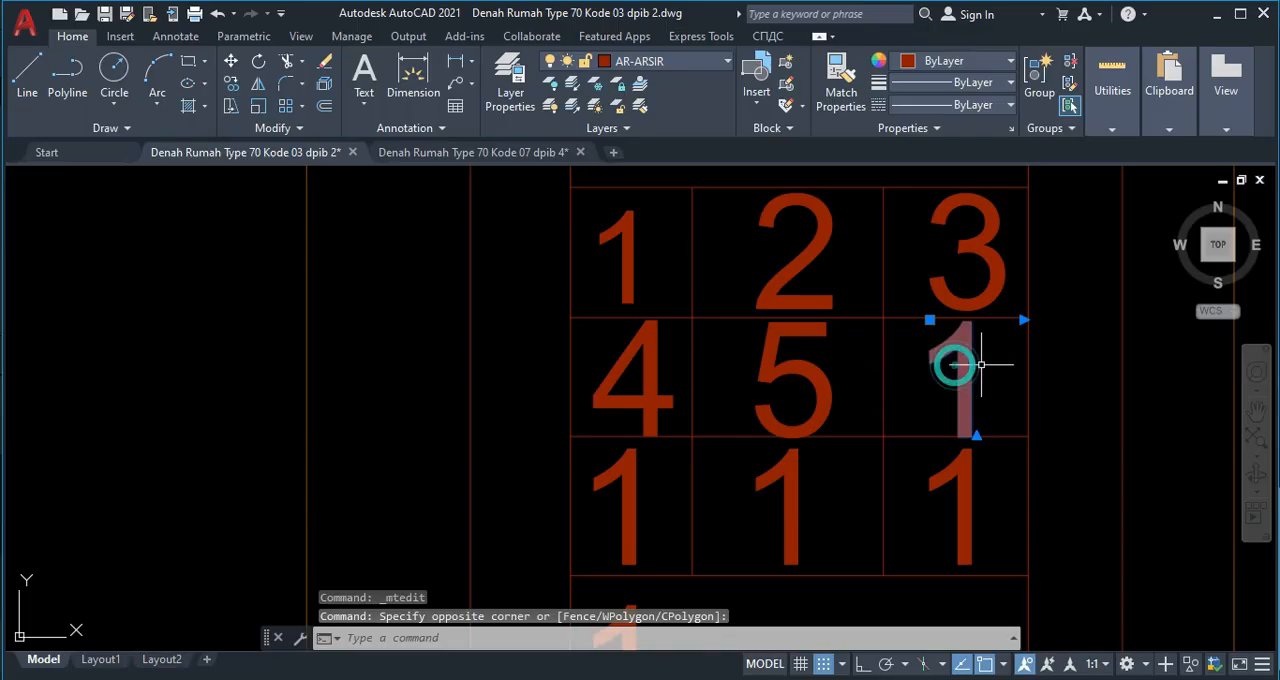
double_click(960, 364)
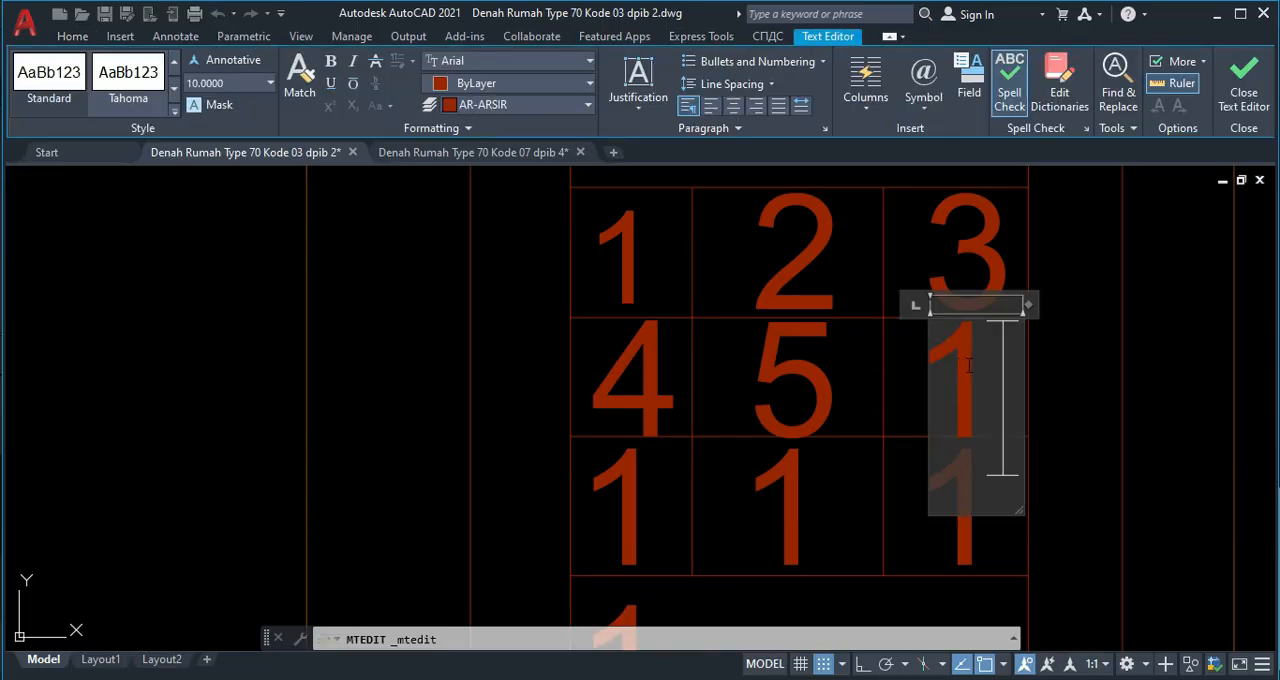
text(6)
click(860, 380)
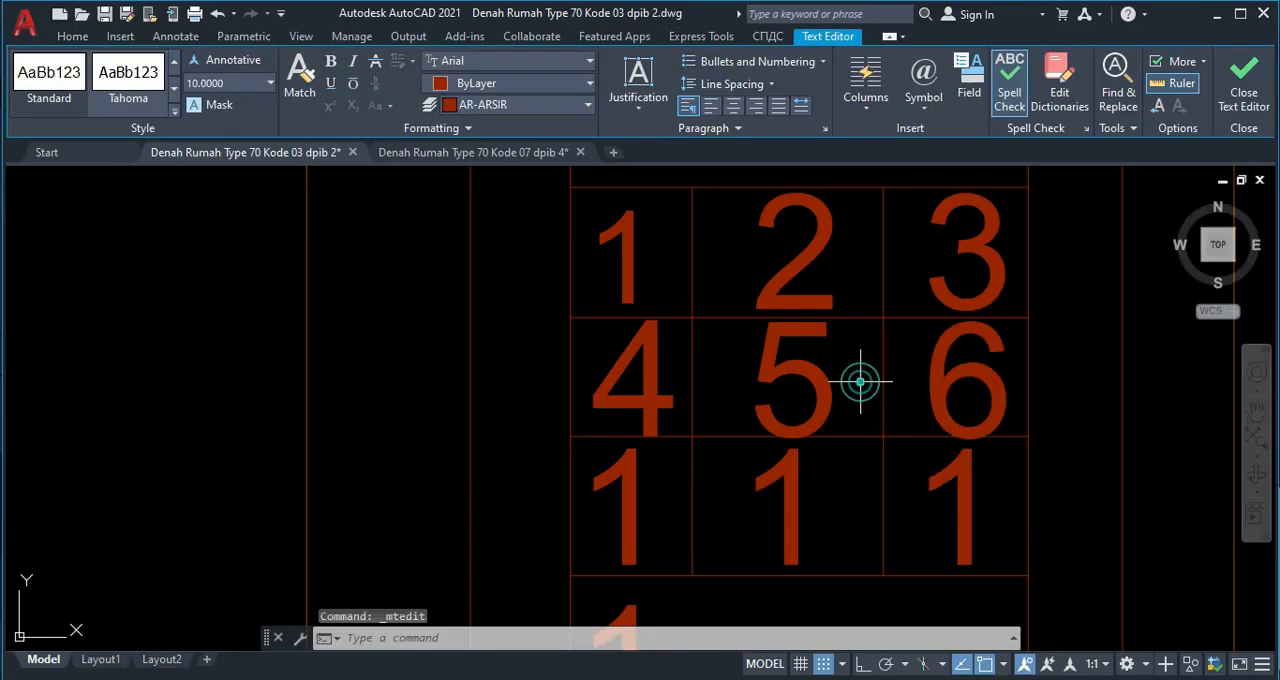
Change the digit in the left cell of the keypad's third row to 7.
middle_drag(689, 471, 669, 371)
click(612, 414)
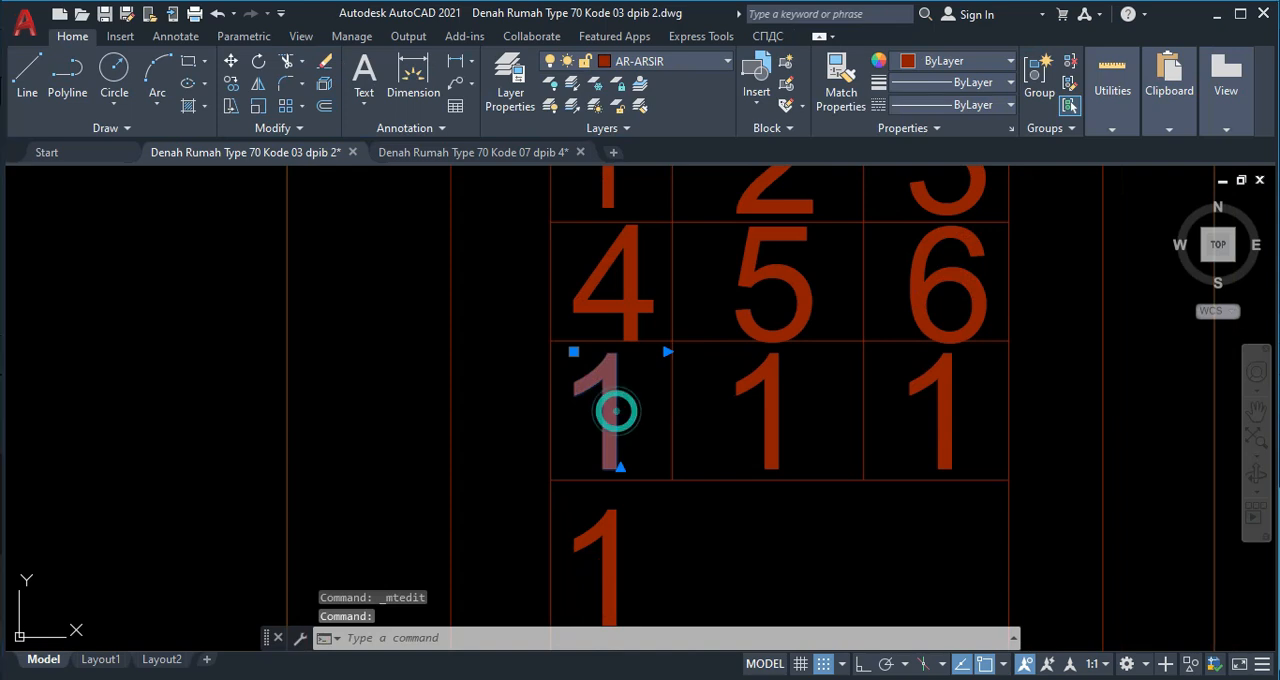
double_click(630, 410)
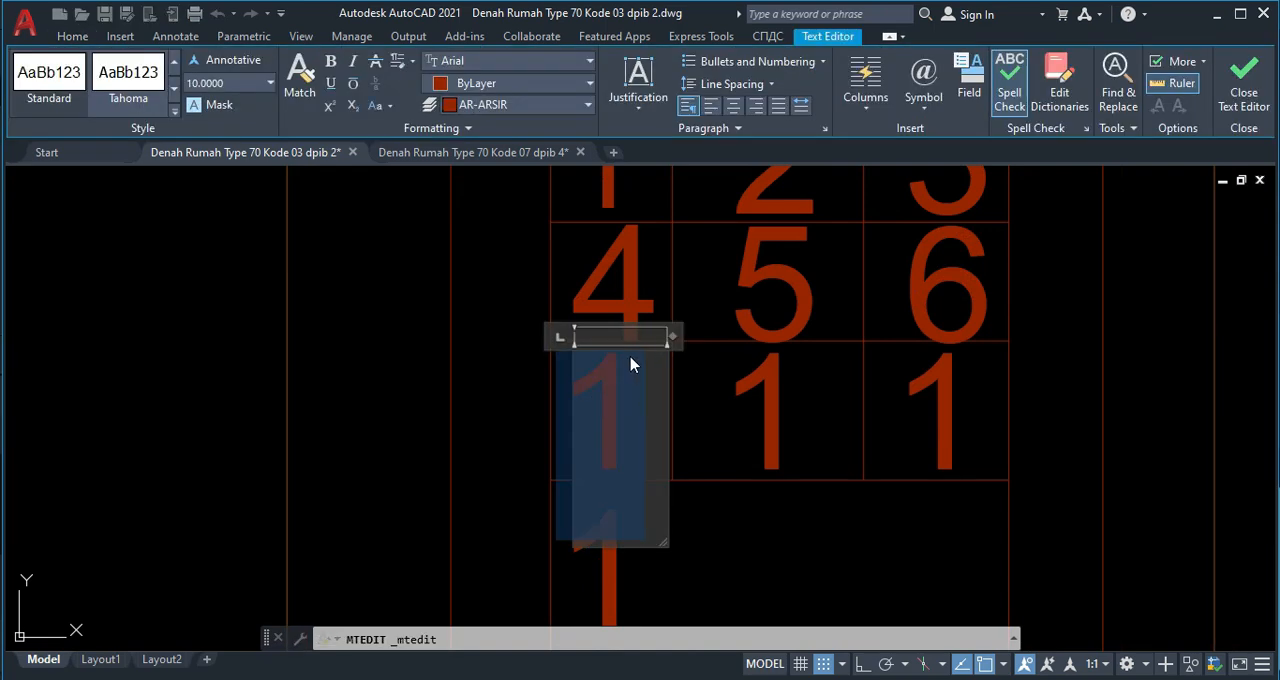
text(7)
click(735, 392)
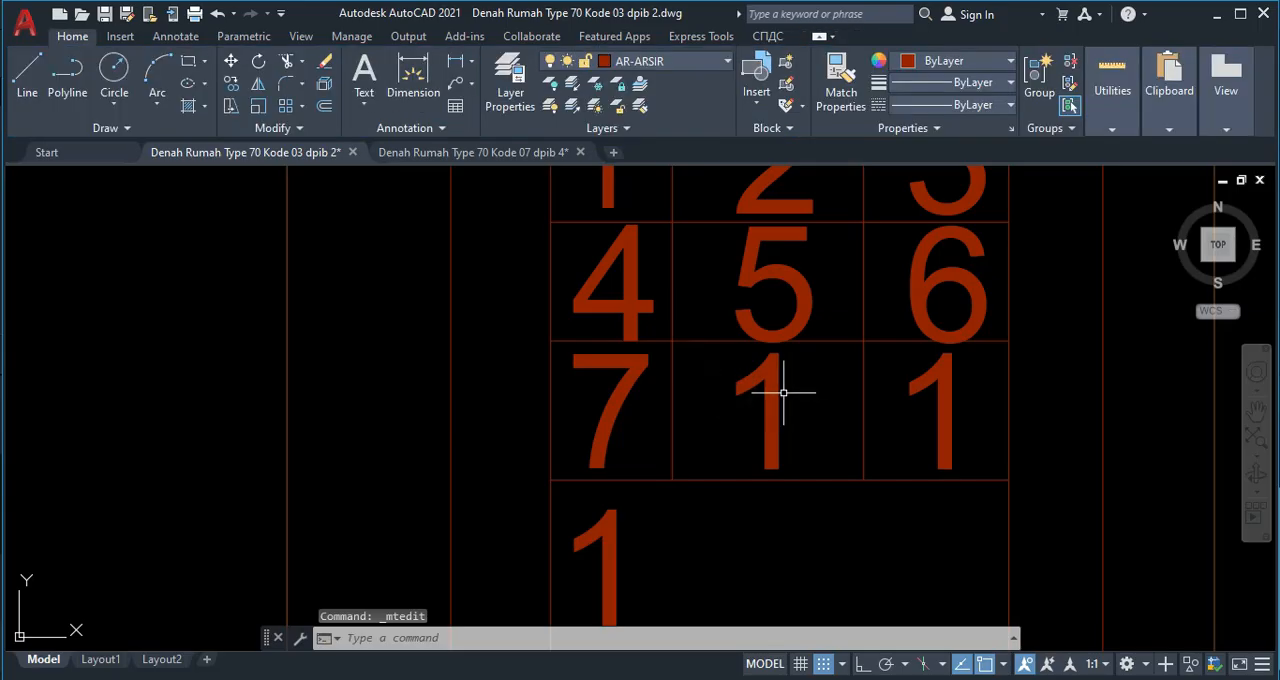
Change the digit in the middle cell of the keypad's third row to 8.
click(771, 388)
click(767, 388)
click(766, 387)
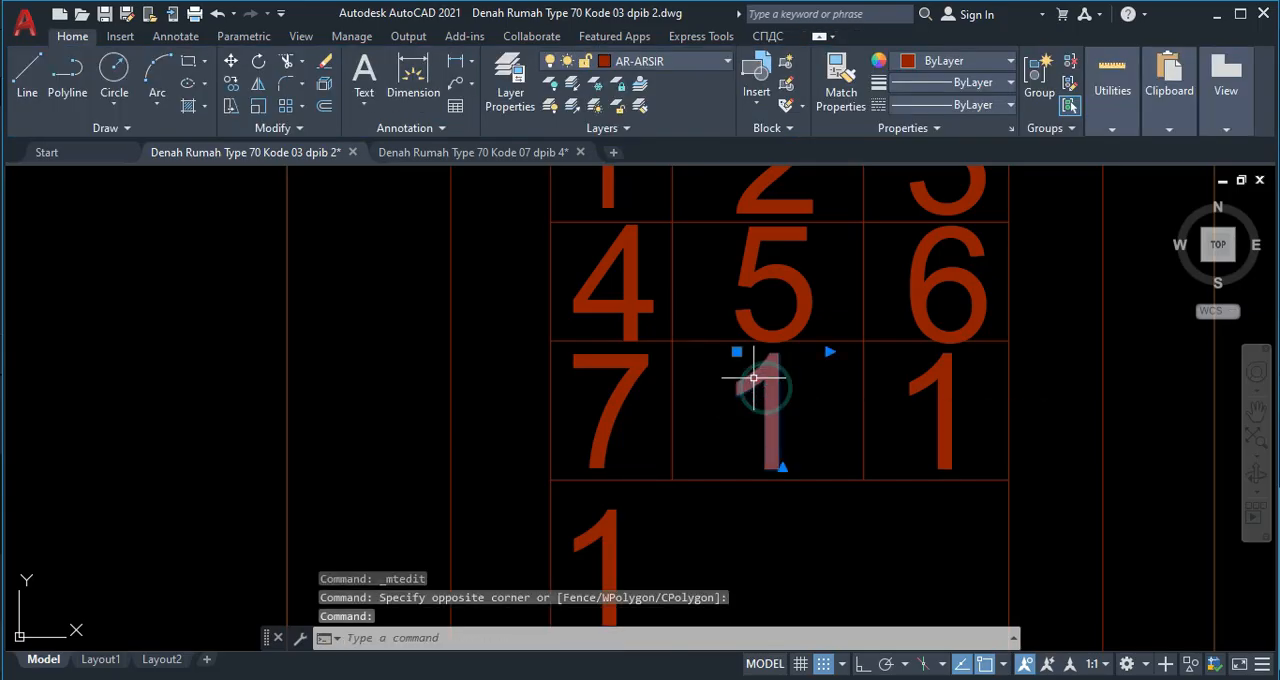
click(754, 377)
click(754, 377)
click(754, 377)
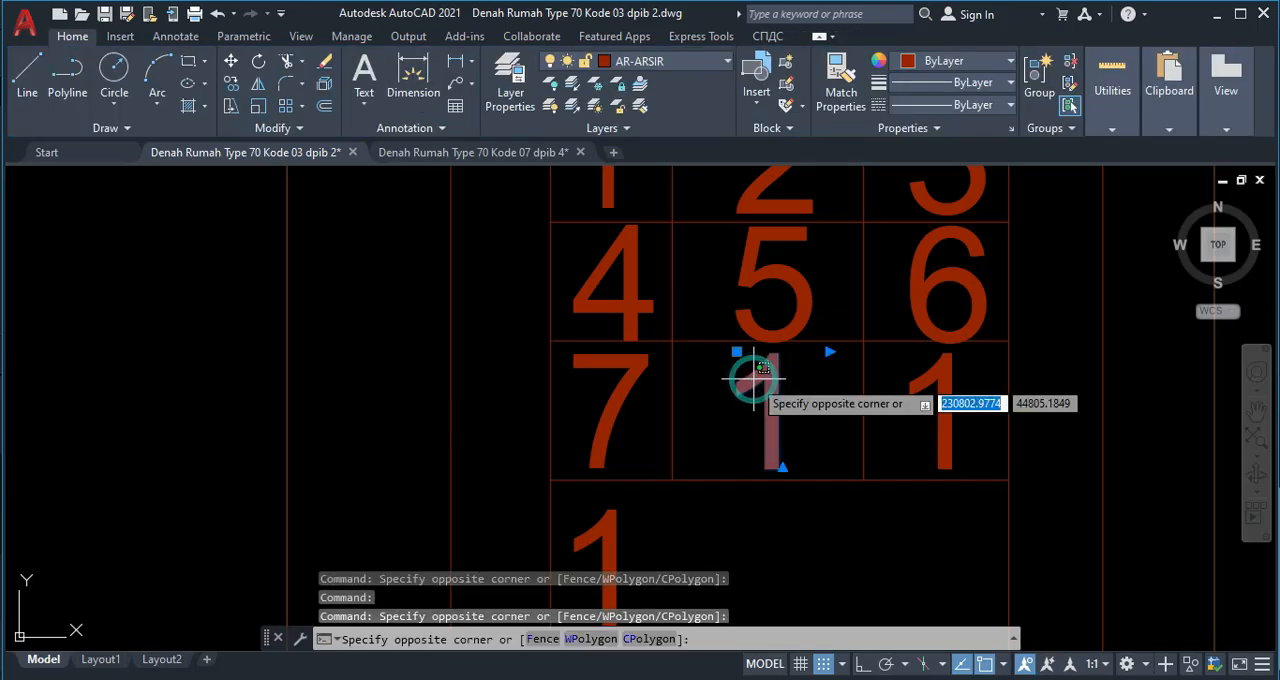
click(754, 377)
click(753, 378)
click(752, 379)
click(752, 379)
click(747, 392)
double_click(746, 389)
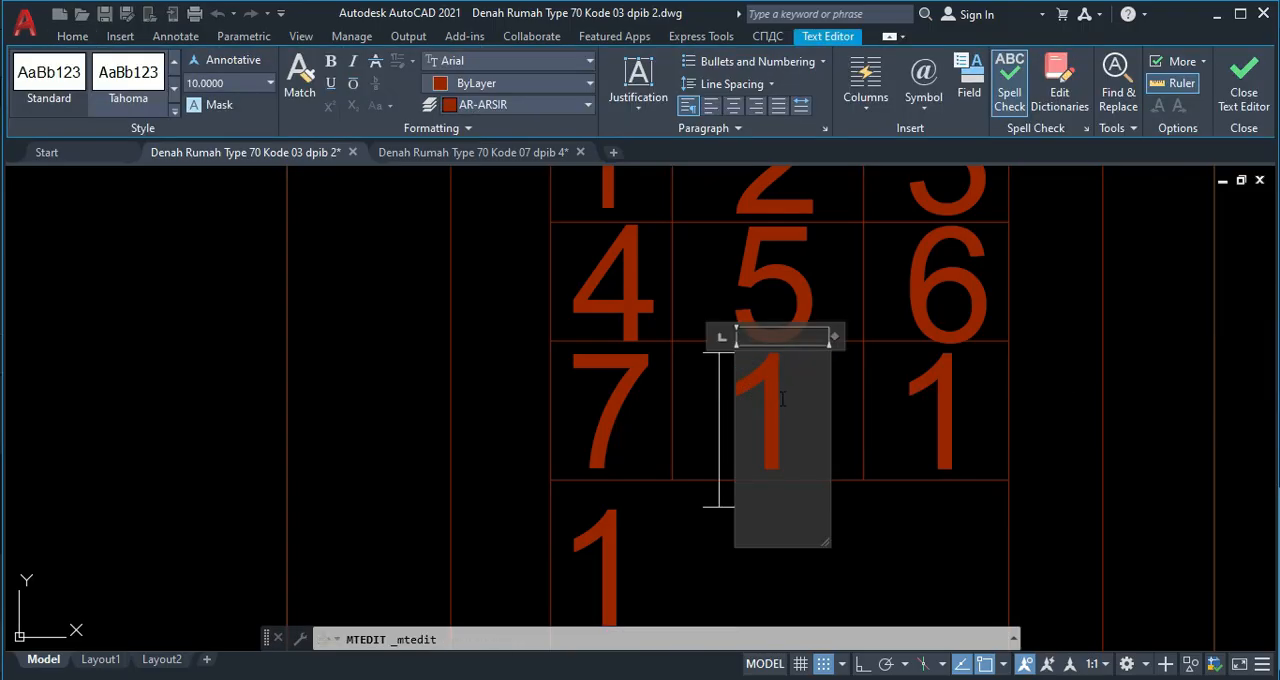
text(8)
click(848, 412)
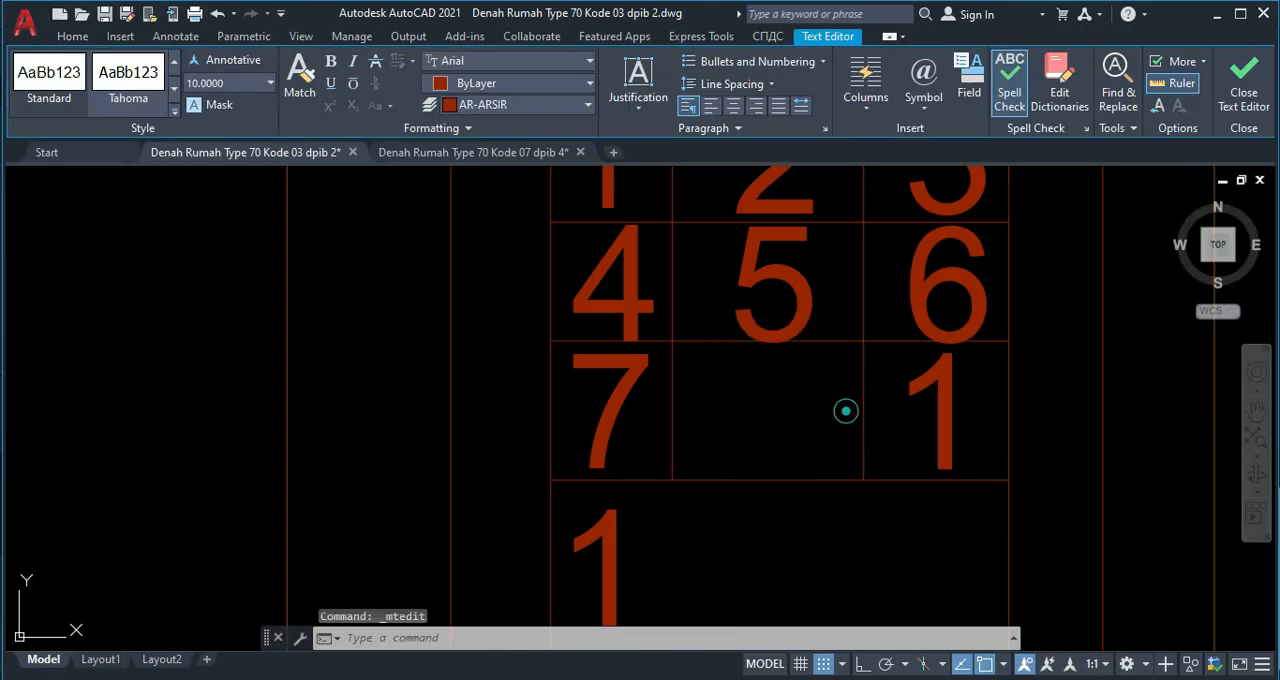
Change the digit in the right cell of the keypad's third row to 9.
click(940, 373)
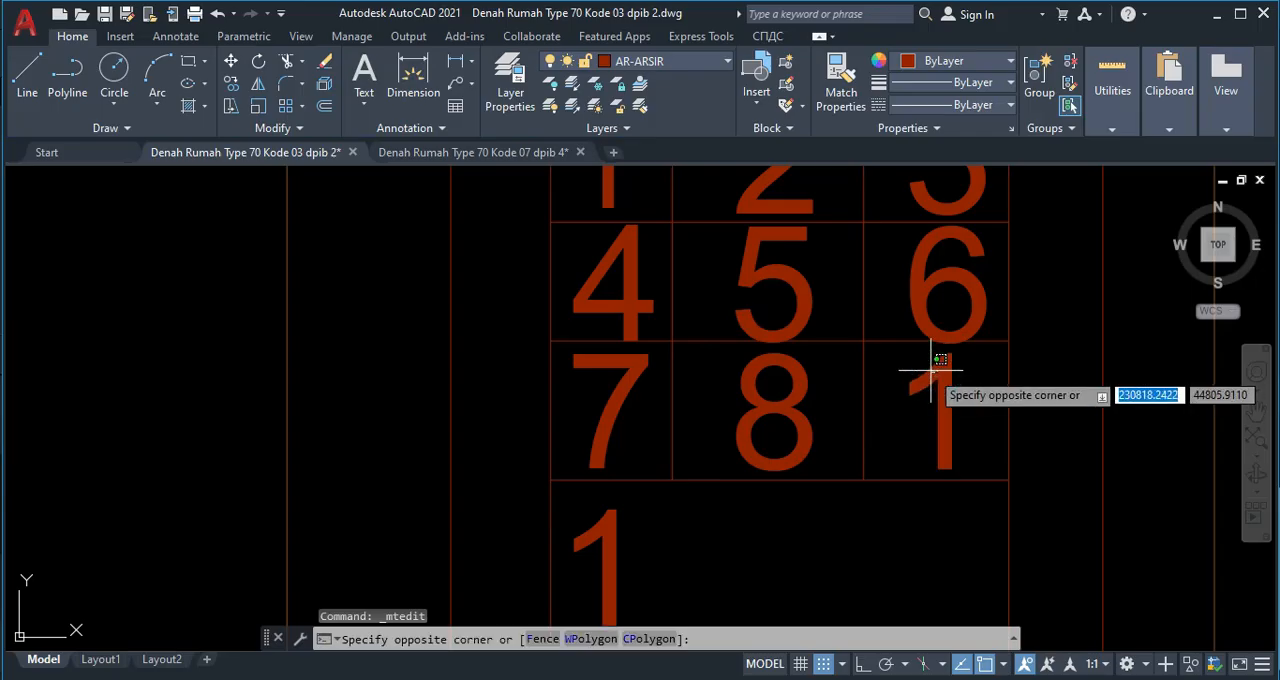
click(930, 370)
double_click(924, 370)
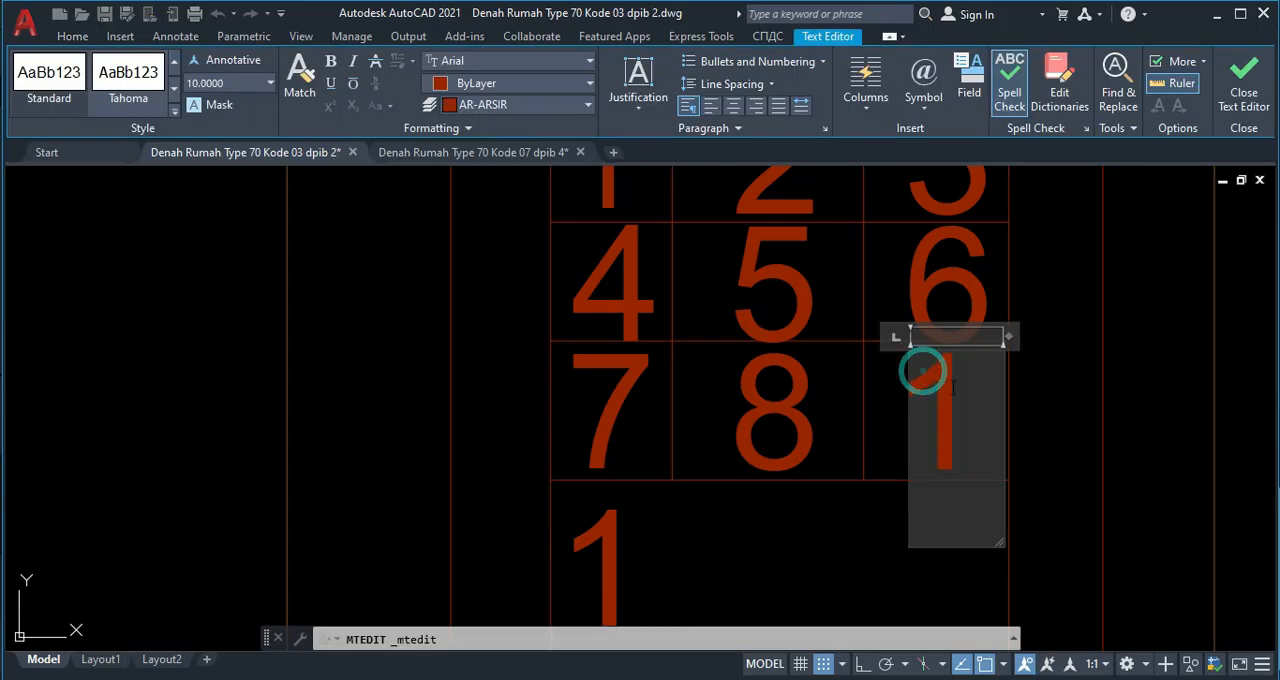
text(9)
click(737, 494)
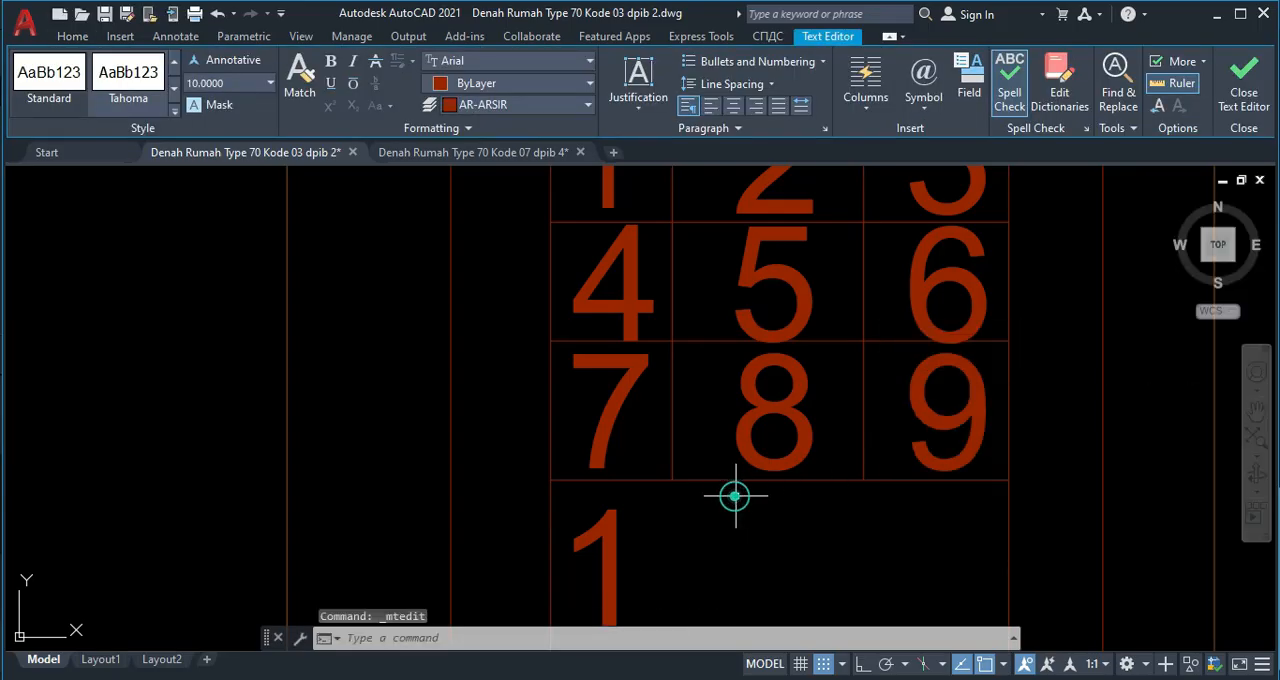
Change the digit in the keypad's bottom row to 0.
middle_drag(604, 568, 602, 456)
click(602, 456)
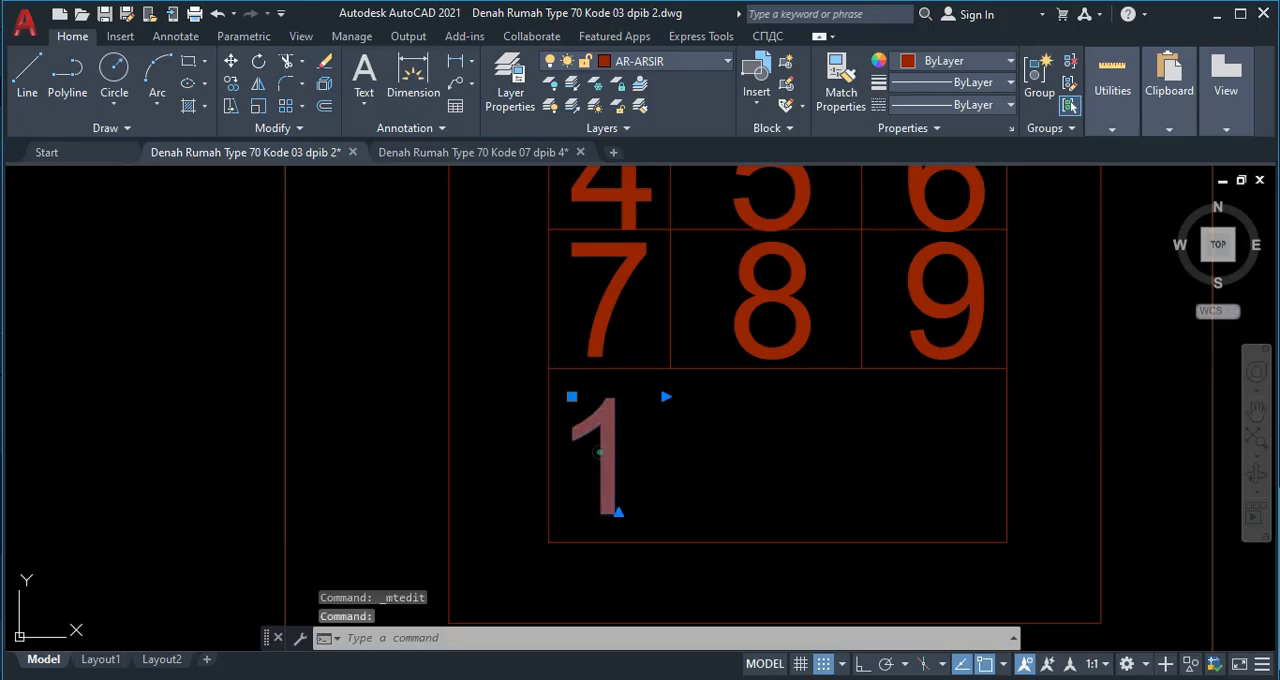
double_click(600, 454)
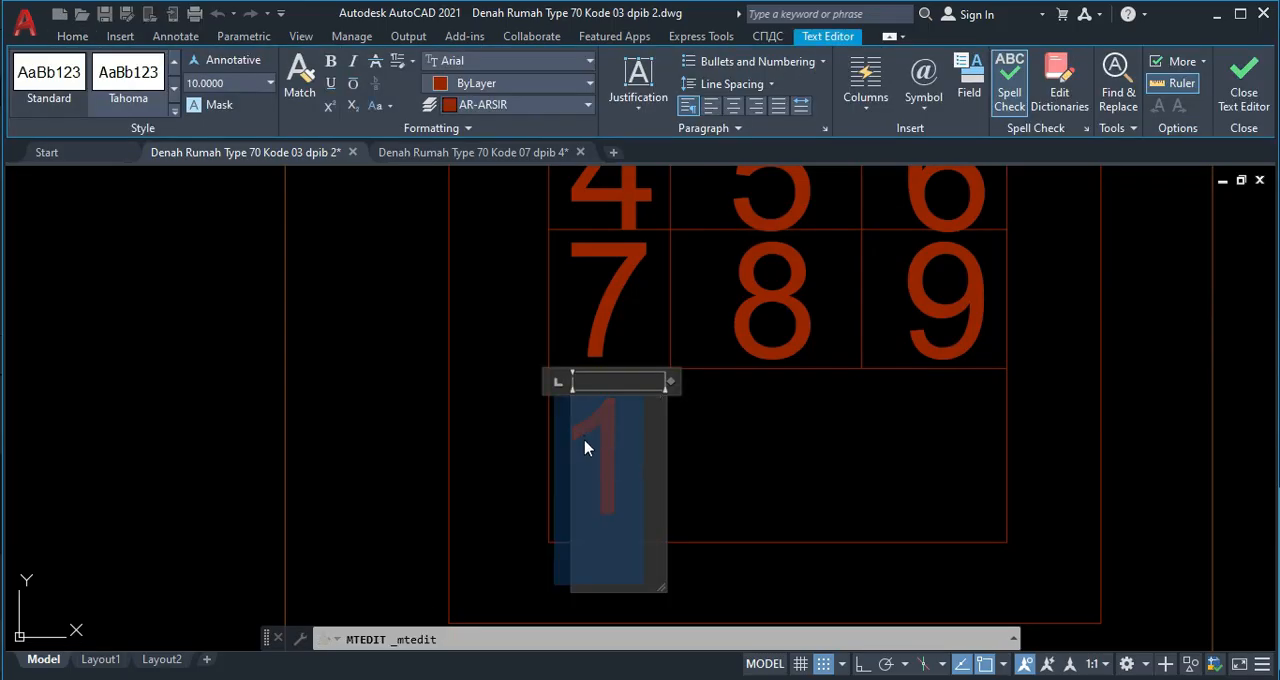
text(0)
click(737, 452)
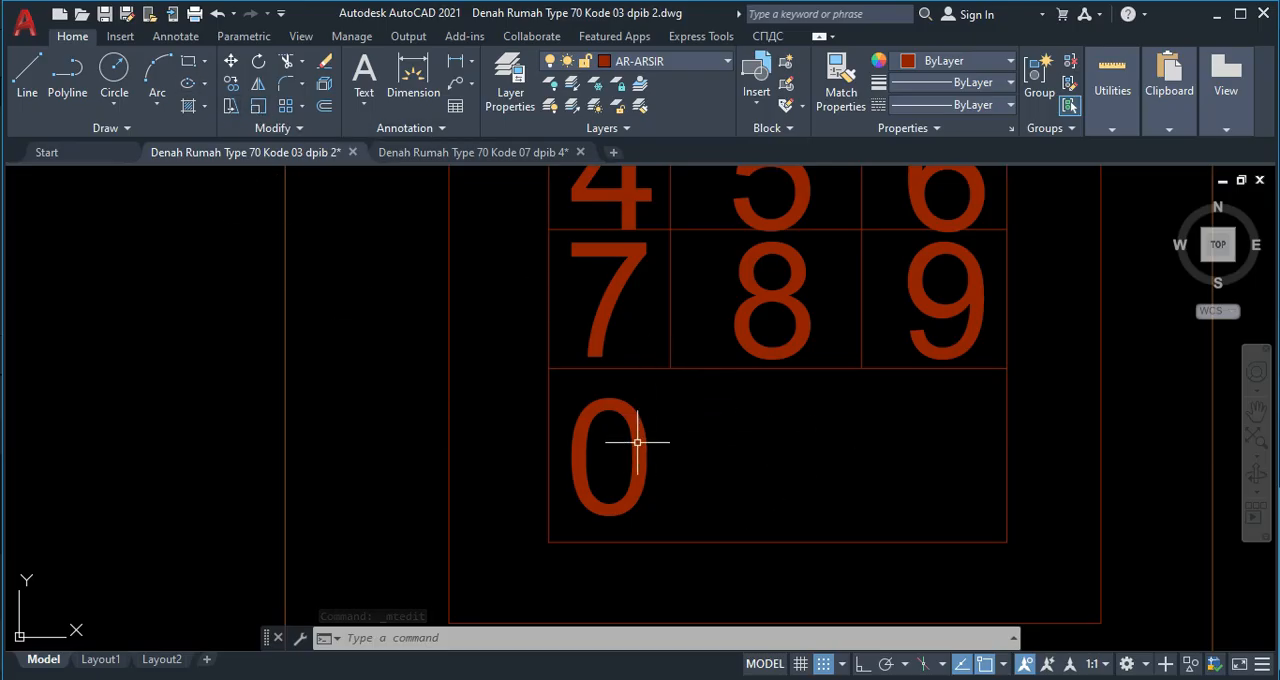
Match the text properties of the keypad's digit 1 onto all the other keypad digits, including the 0.
scroll(636, 406, down, 4)
text(a)
key(Return)
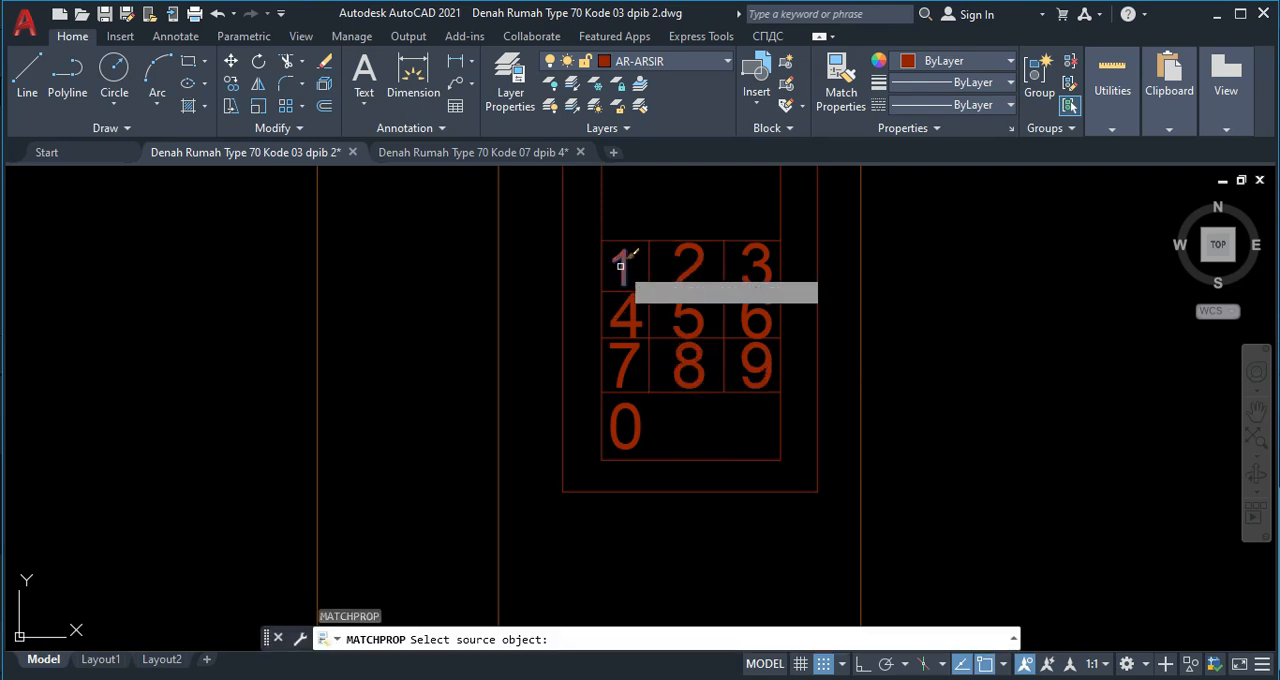
click(619, 266)
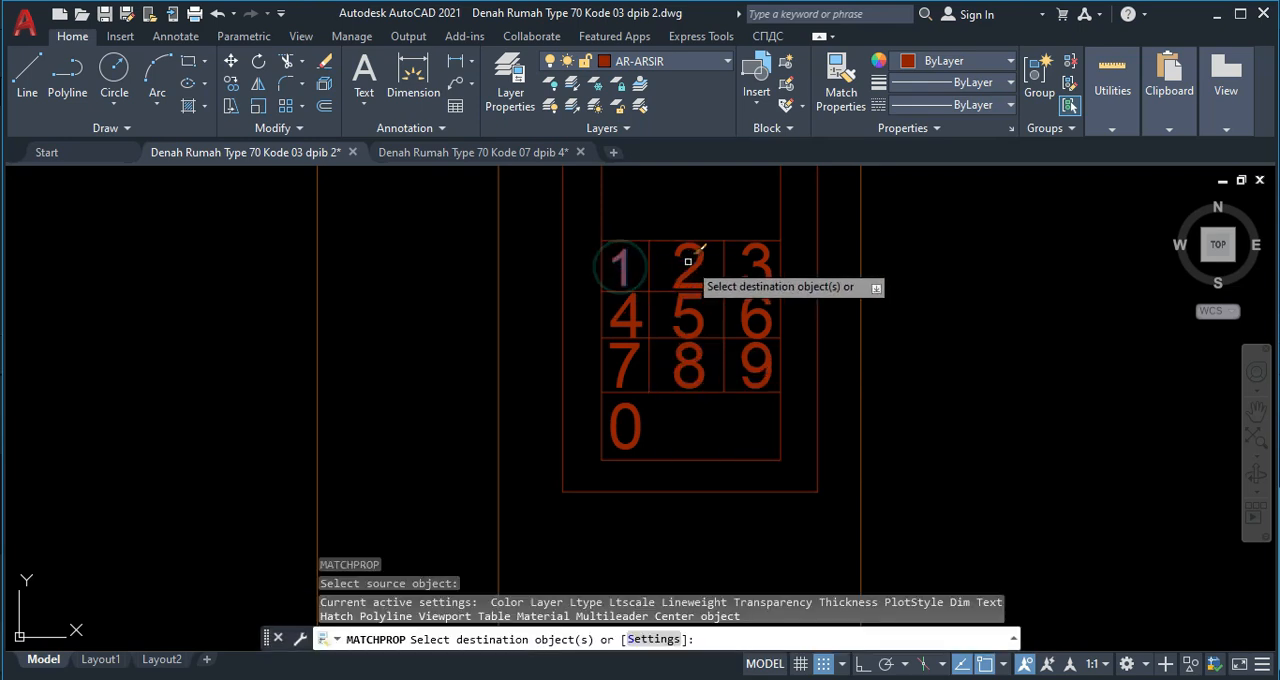
click(764, 267)
click(766, 314)
click(686, 319)
click(674, 306)
click(640, 310)
click(683, 376)
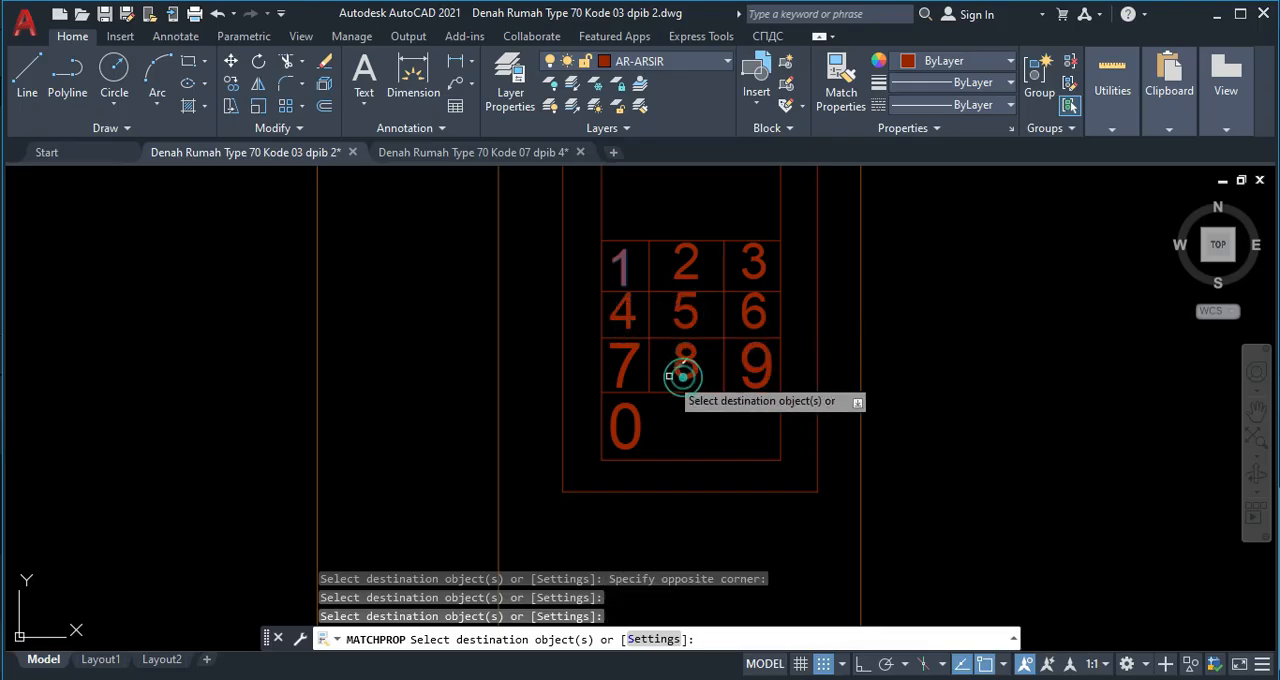
click(619, 366)
click(755, 355)
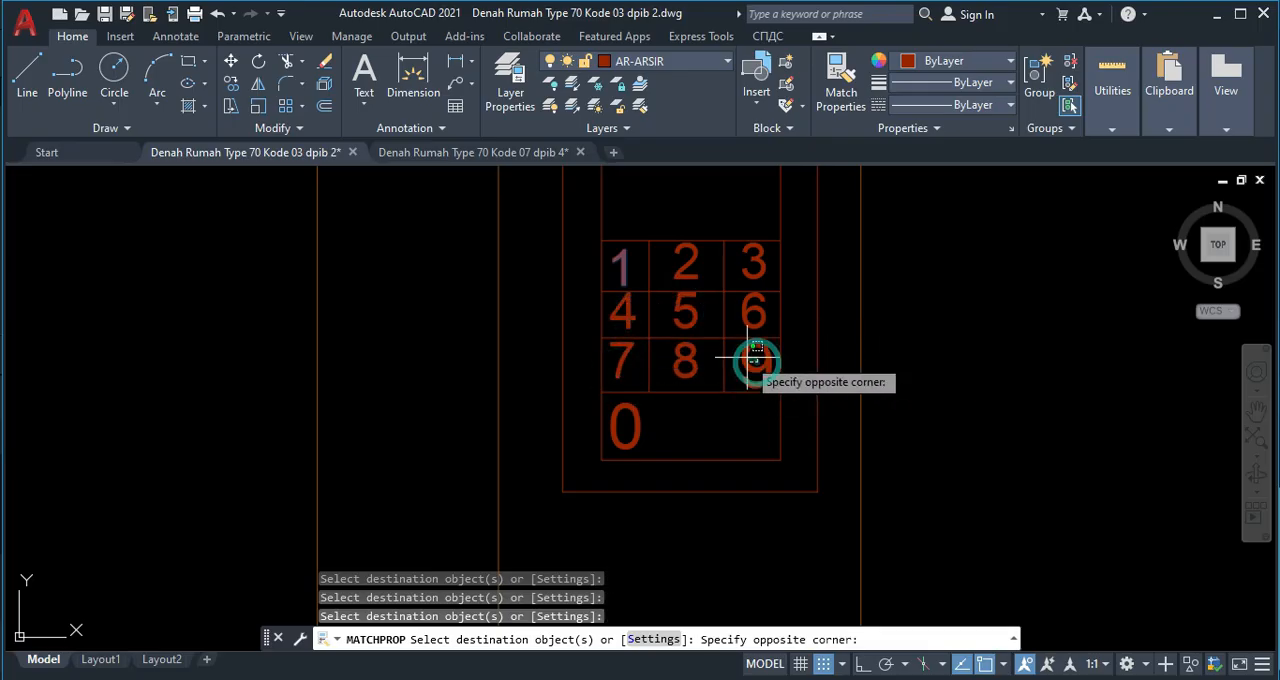
click(750, 352)
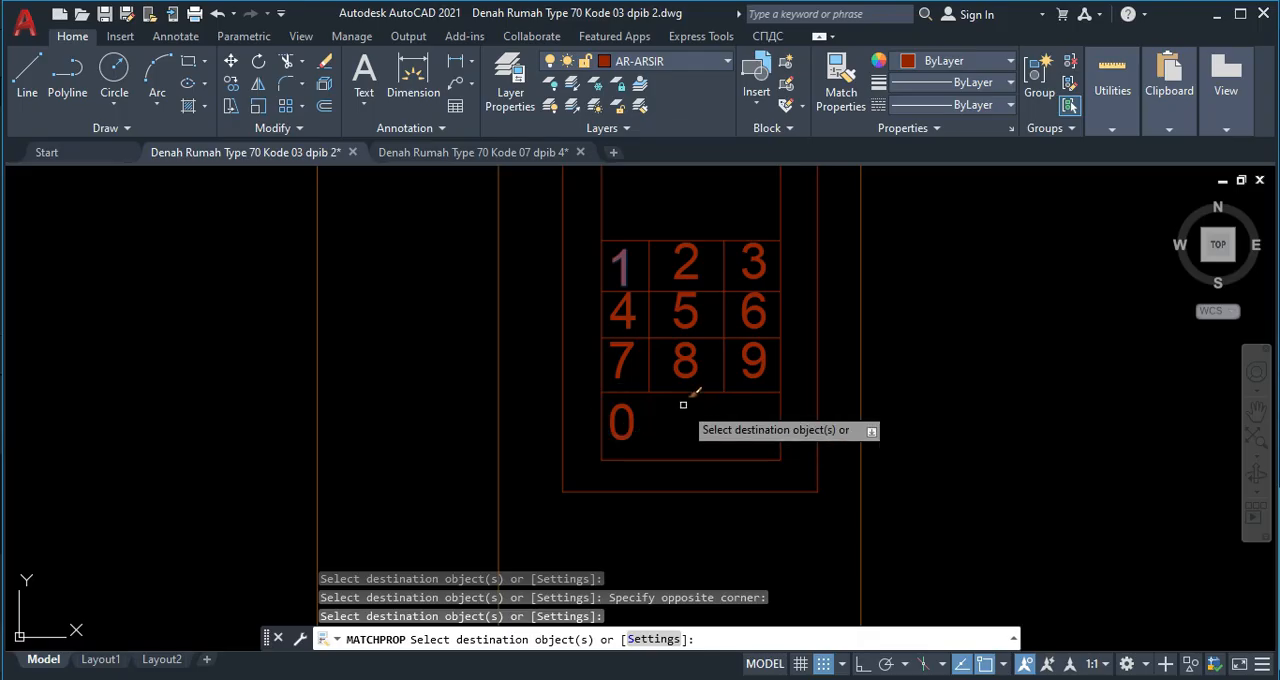
key(Escape)
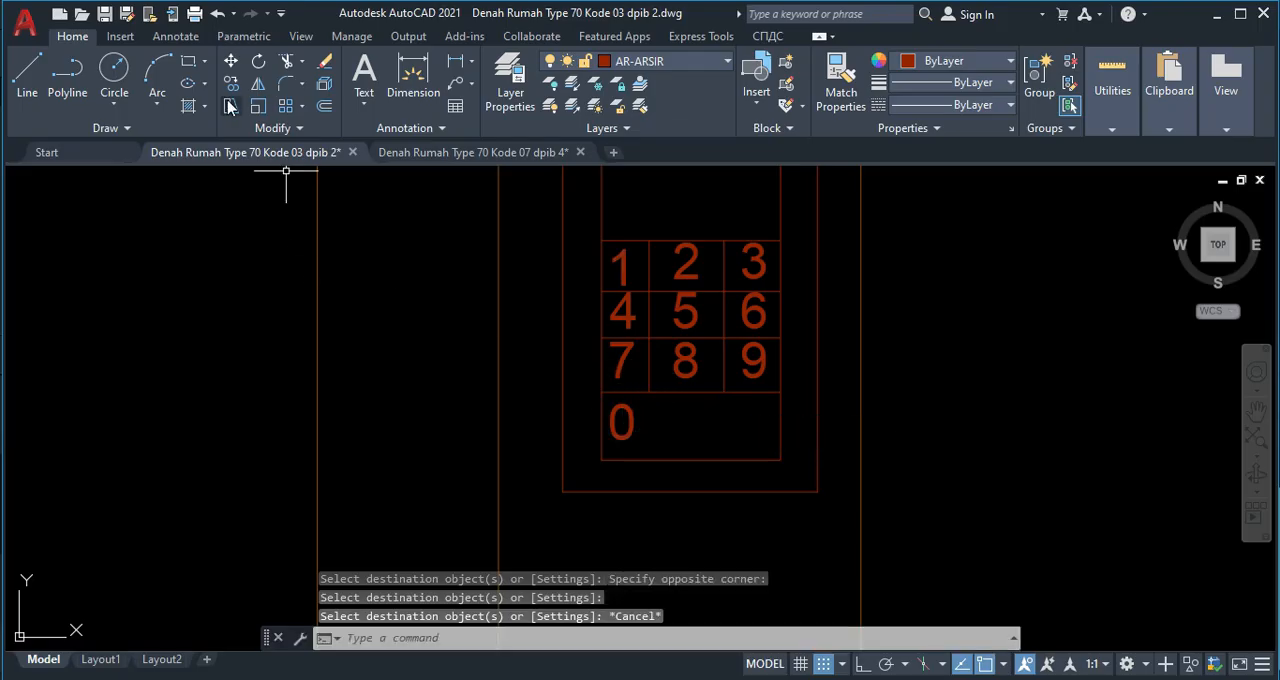
Copy the 0 into the middle and right positions of the keypad's bottom row.
click(632, 424)
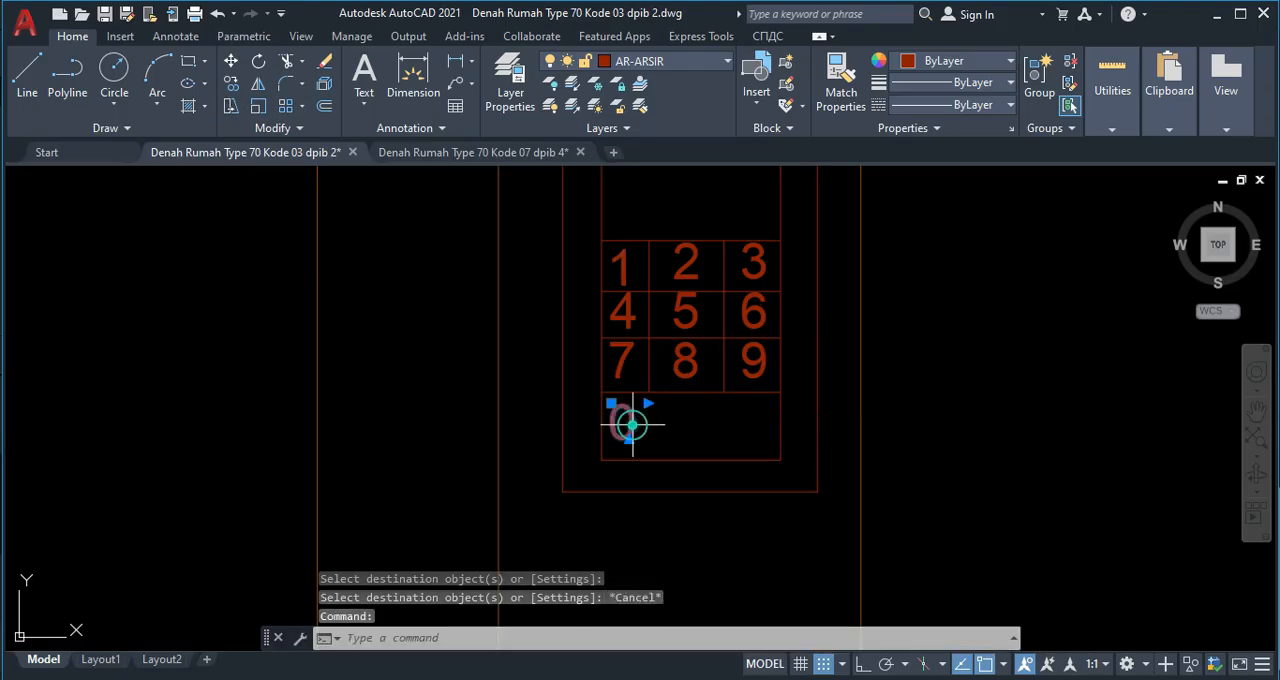
text(co)
key(Return)
click(626, 418)
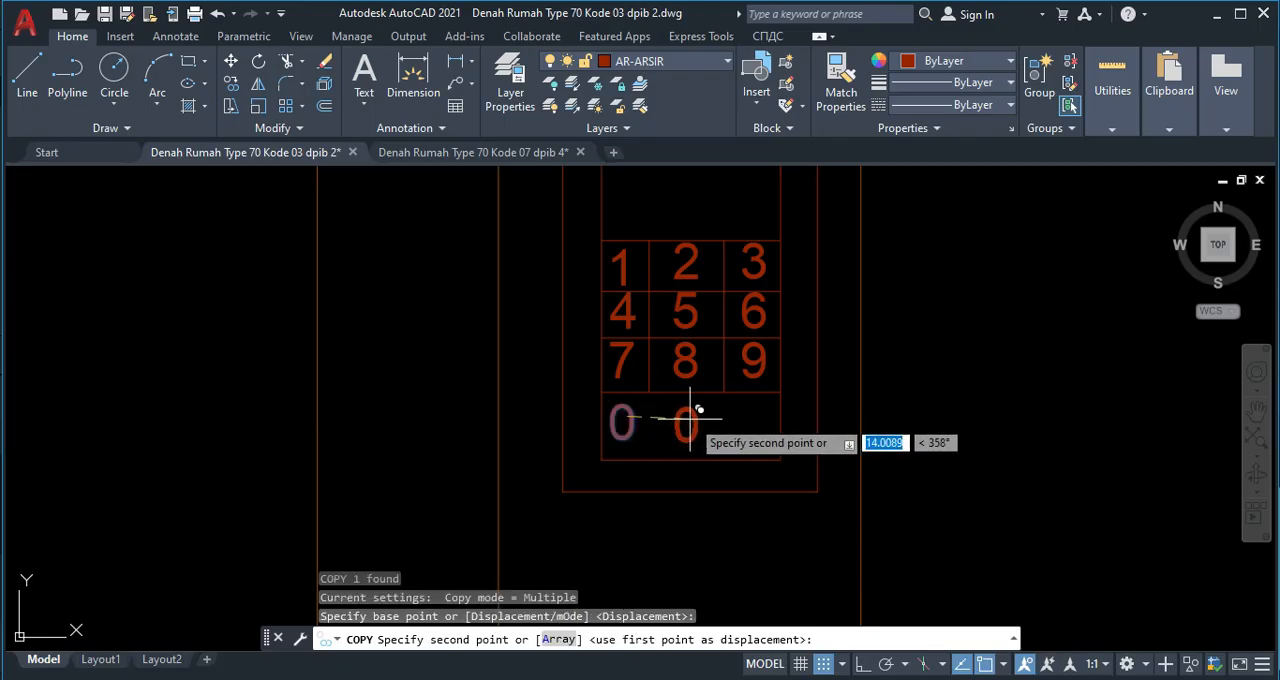
click(687, 415)
click(758, 417)
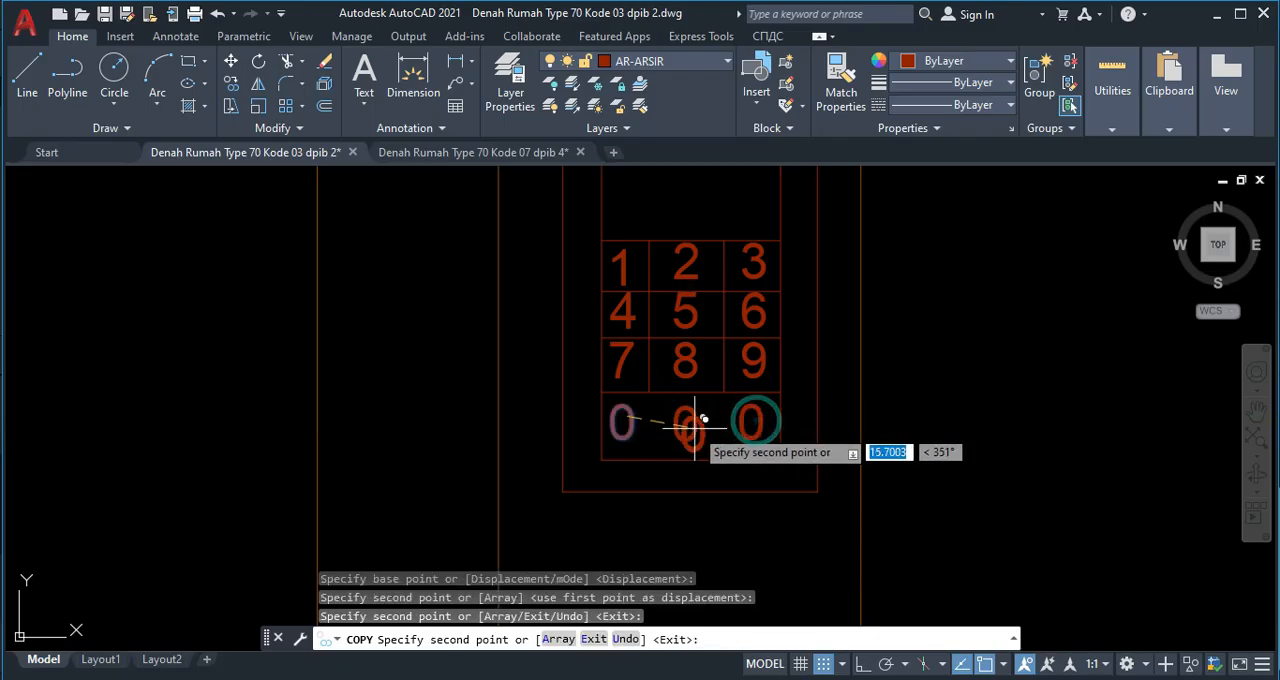
key(Escape)
Change the middle 0 of the keypad's bottom row to * and the right one to #.
double_click(694, 418)
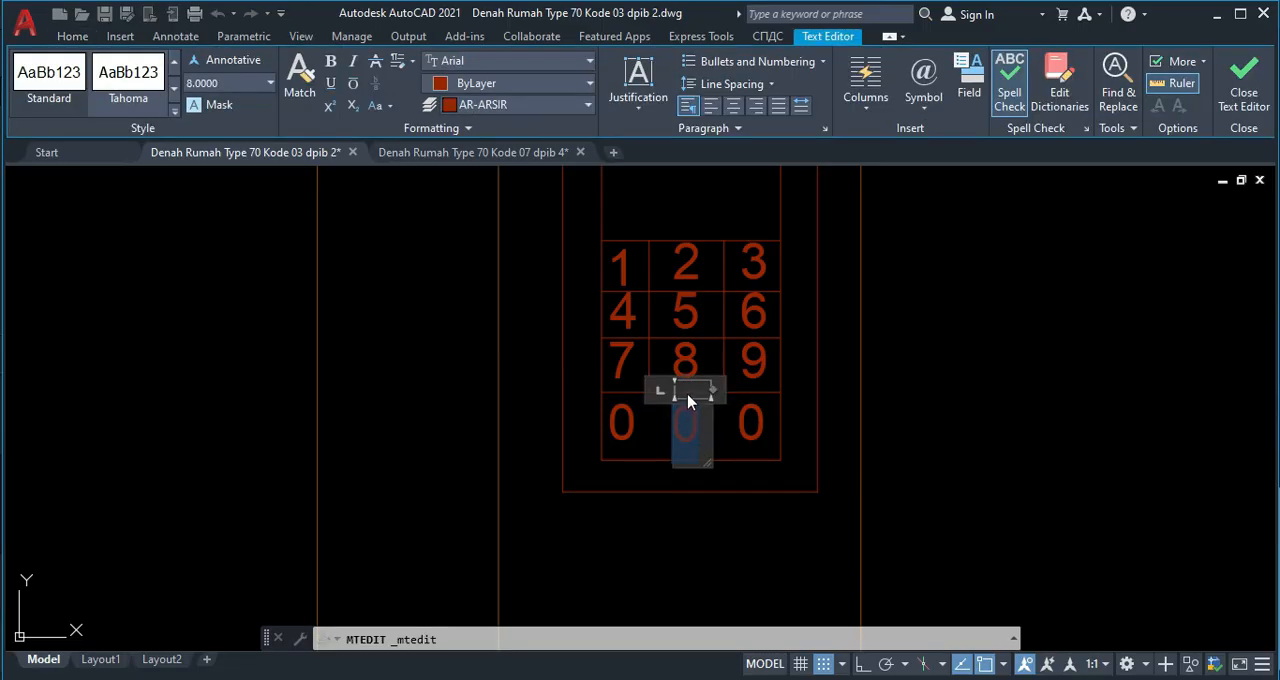
click(749, 446)
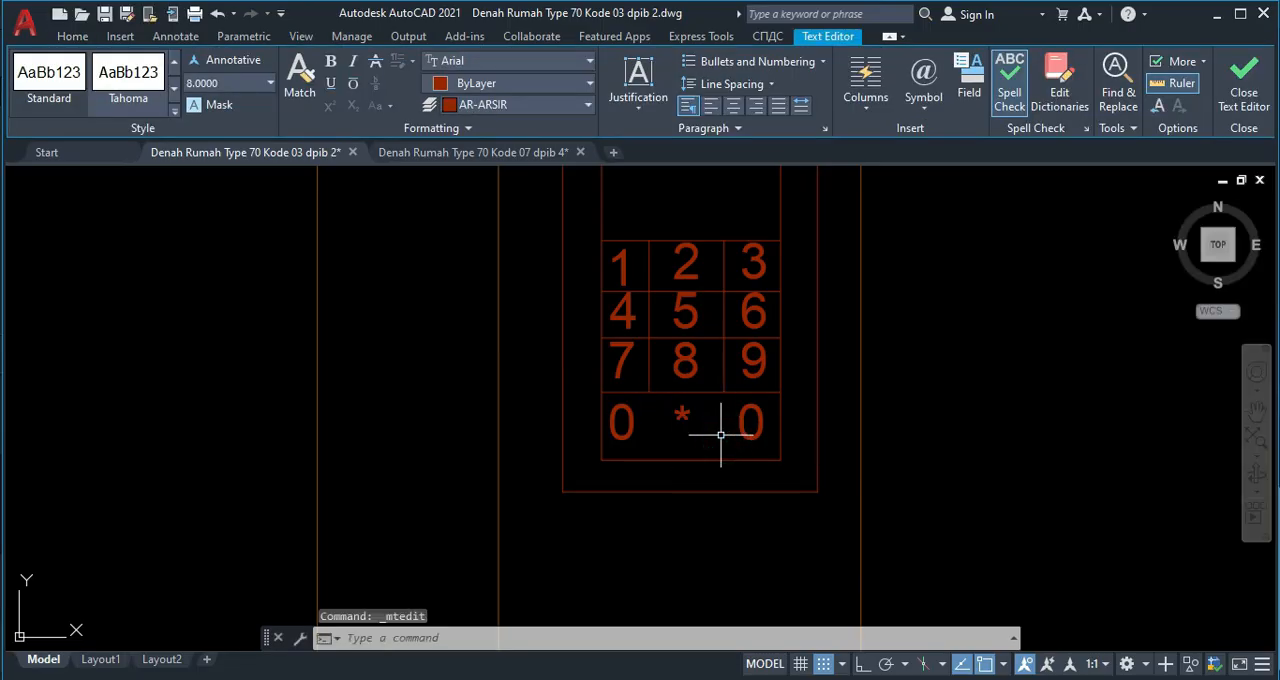
double_click(743, 413)
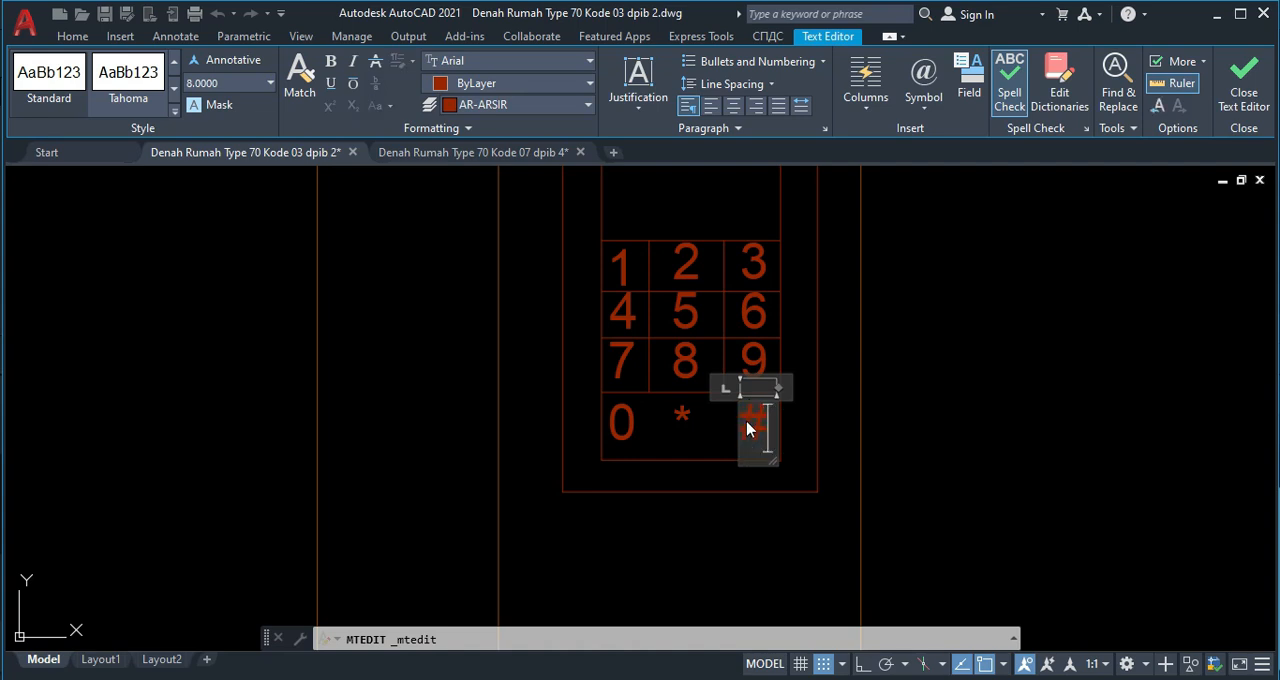
click(711, 434)
Extend the vertical divider between the keypad's first and second columns down through the bottom row.
scroll(711, 410, down, 2)
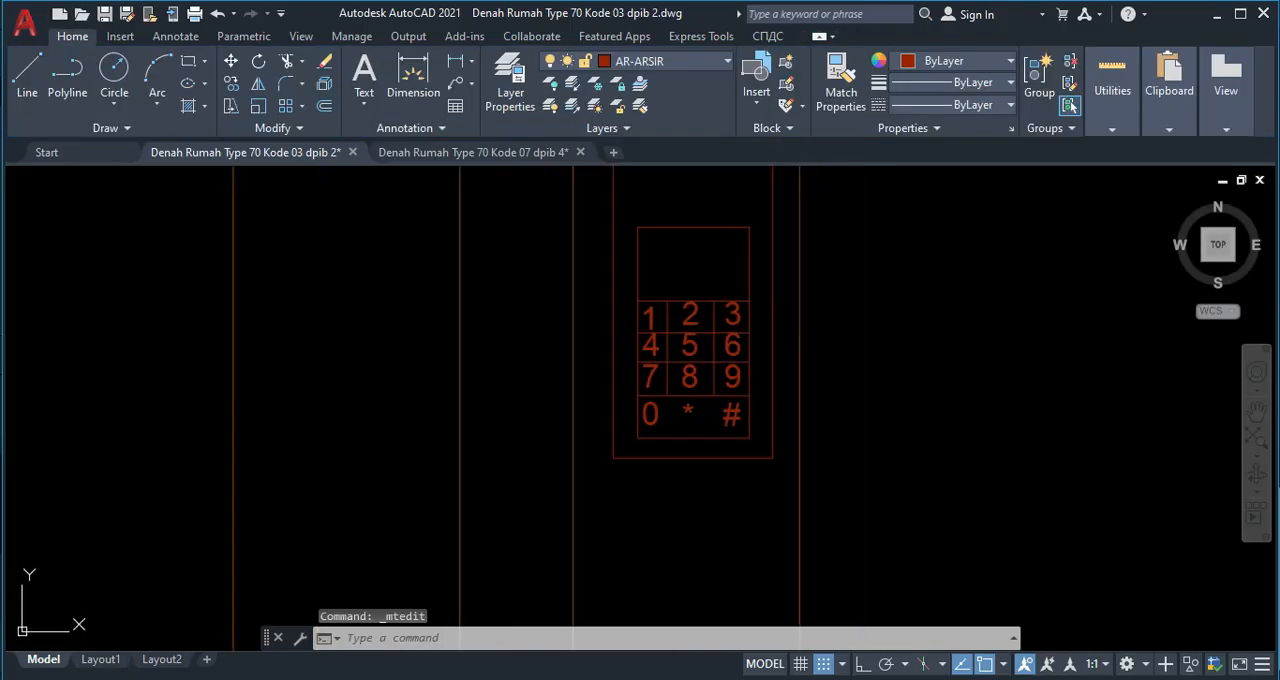
scroll(694, 343, down, 2)
scroll(694, 357, up, 4)
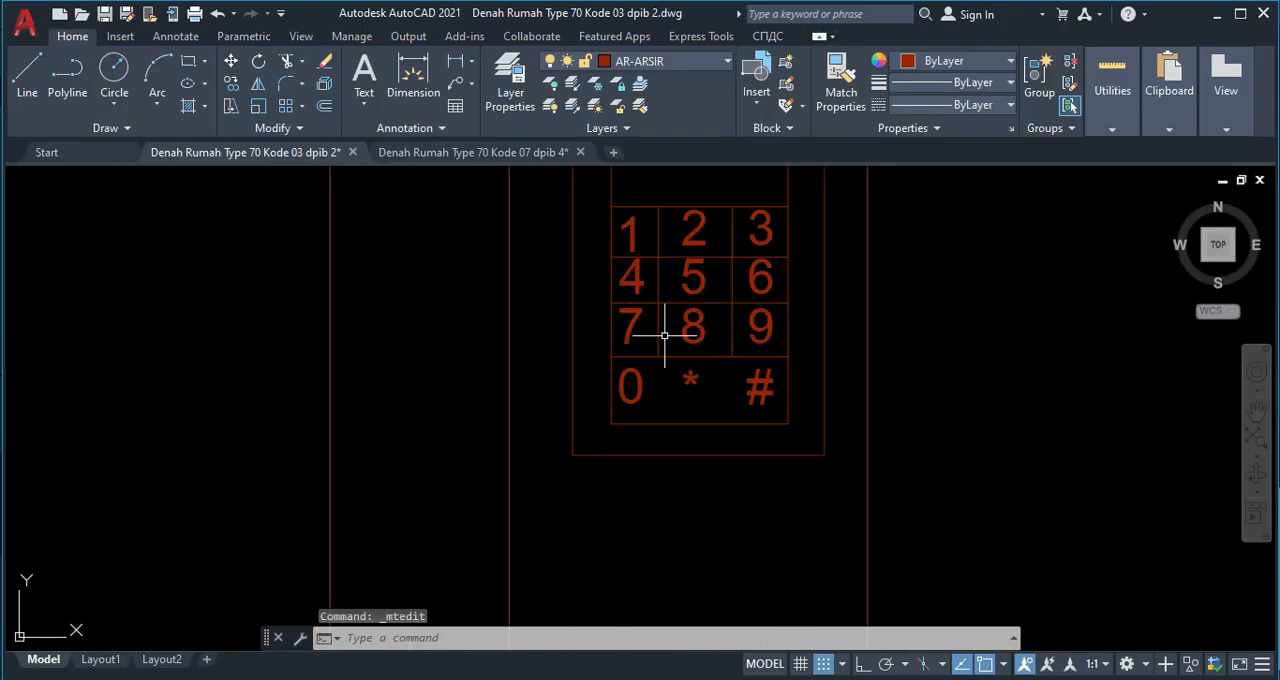
click(657, 332)
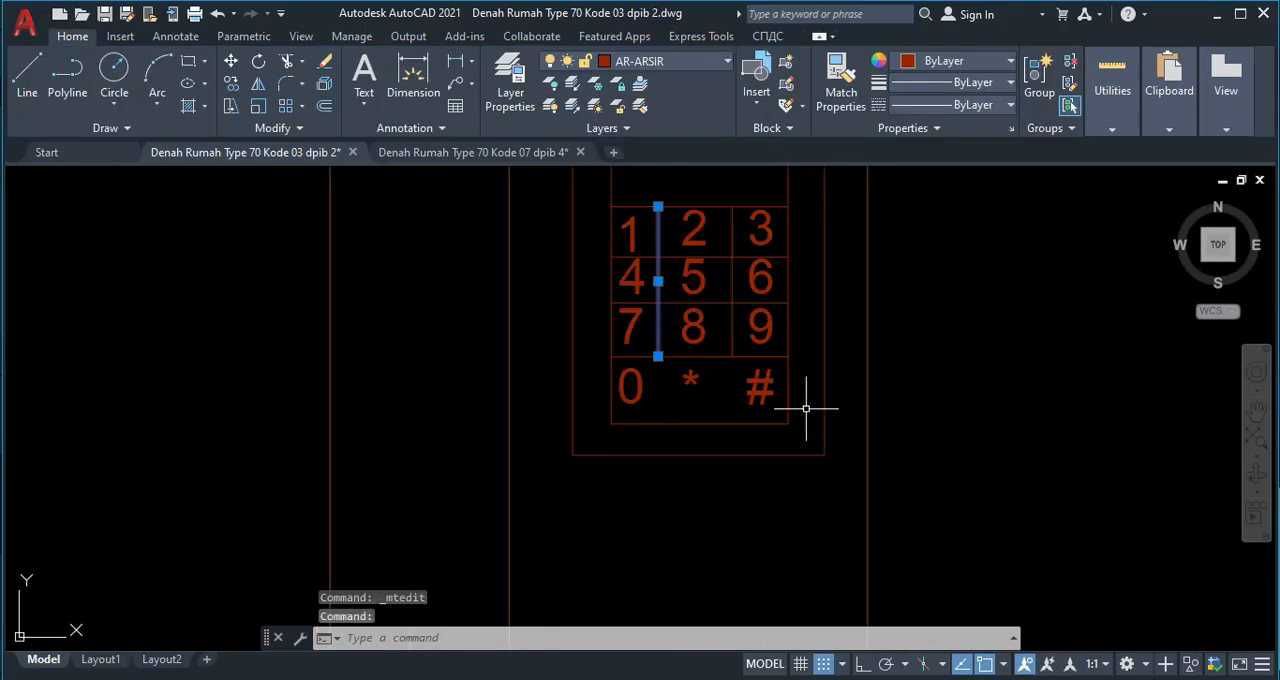
key(Escape)
text(ex)
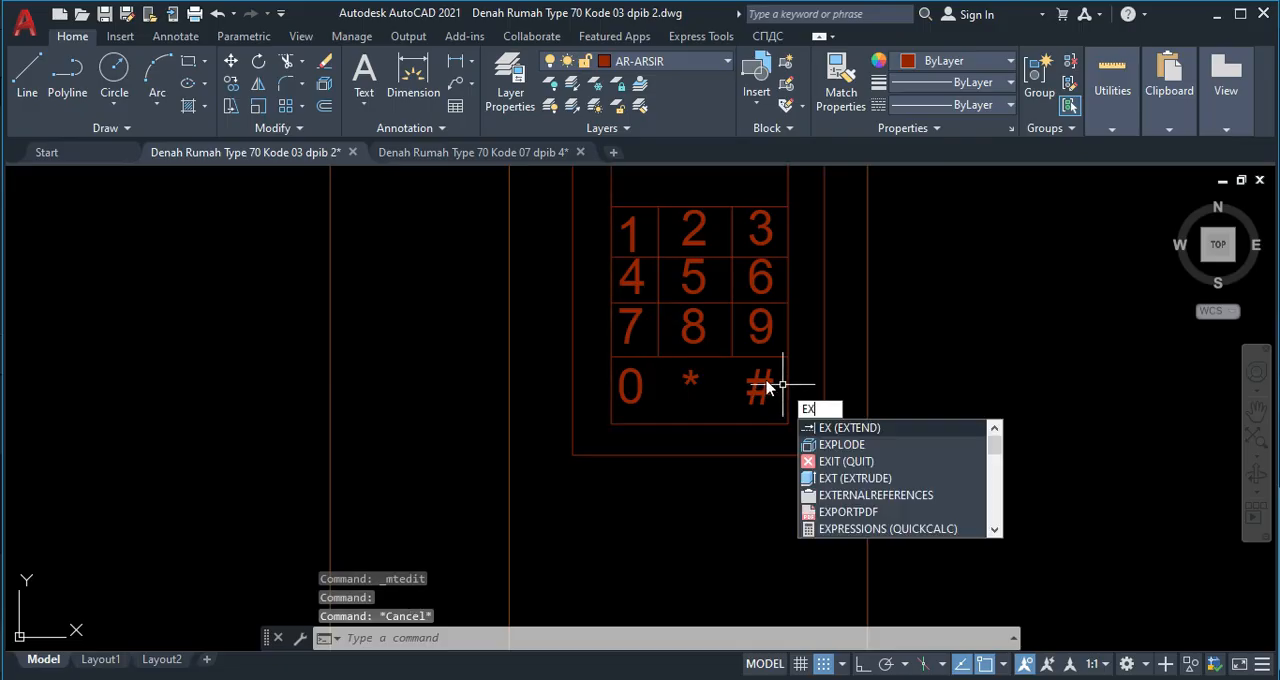
key(Return)
click(656, 337)
click(654, 380)
key(Escape)
scroll(655, 380, down, 3)
scroll(765, 310, down, 5)
key(Escape)
Examine the floor level labels of the garden, terrace and carport in the floor plan.
scroll(792, 344, up, 3)
scroll(790, 346, down, 4)
scroll(789, 351, up, 6)
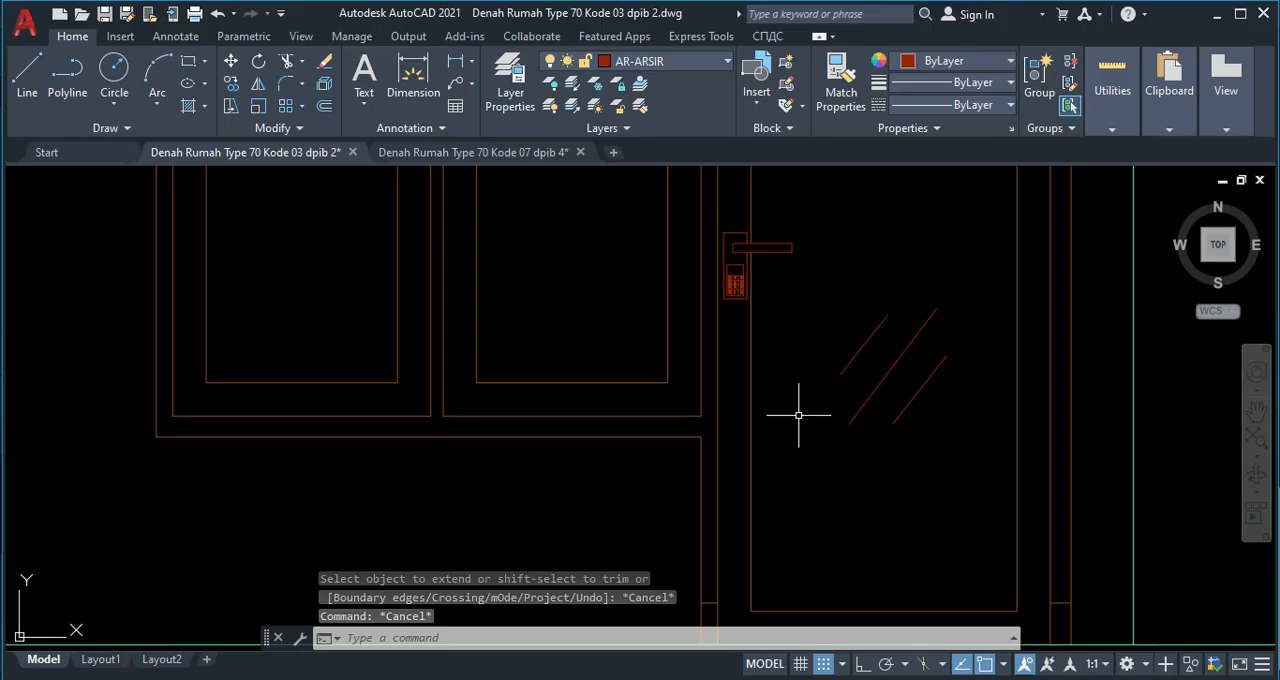
scroll(791, 320, down, 6)
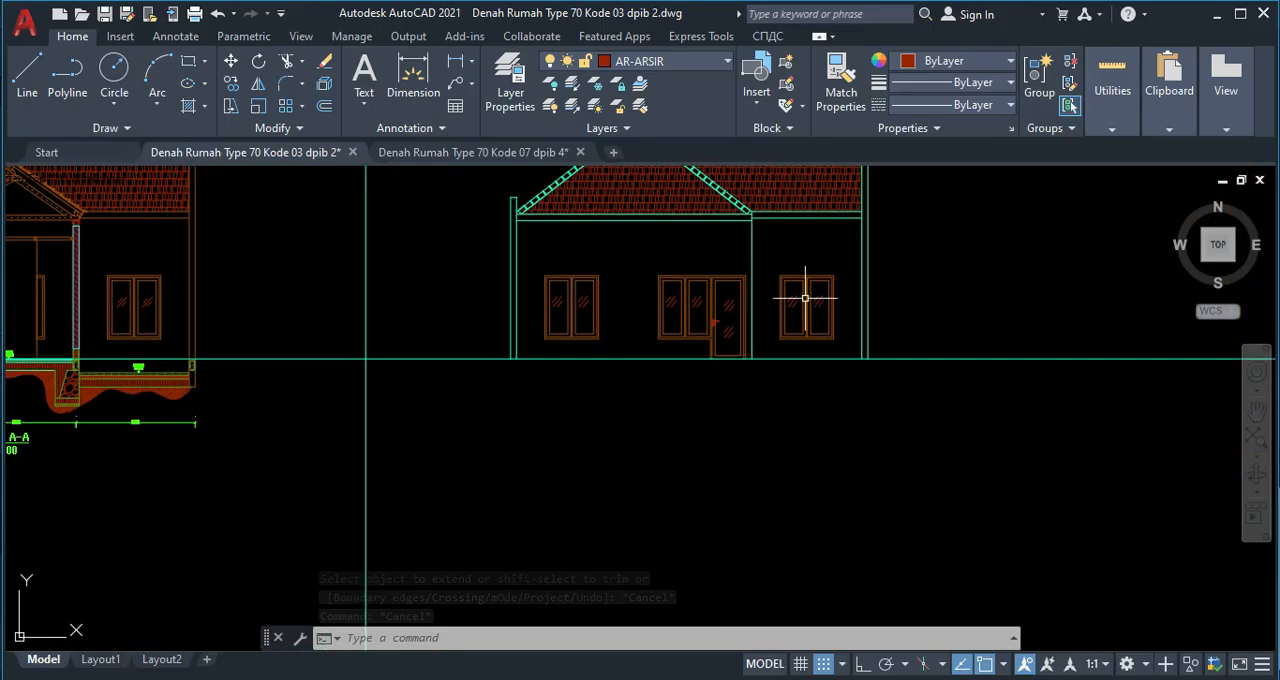
middle_drag(609, 314, 706, 343)
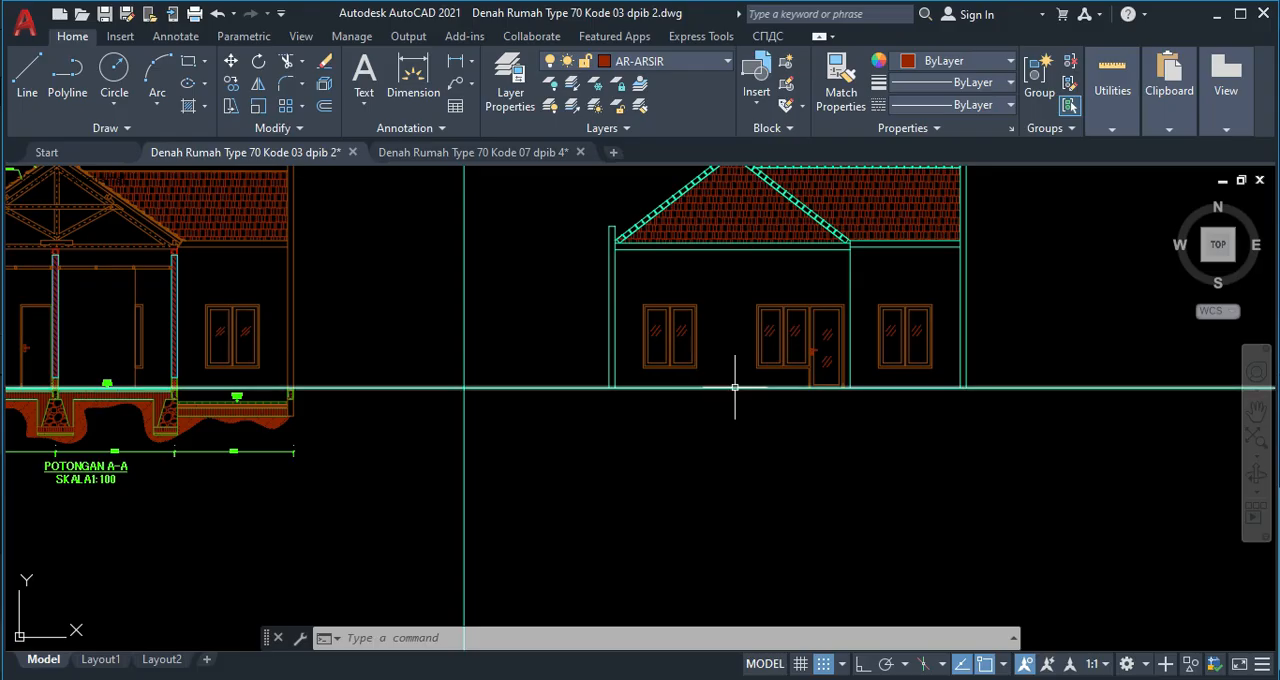
scroll(729, 386, down, 6)
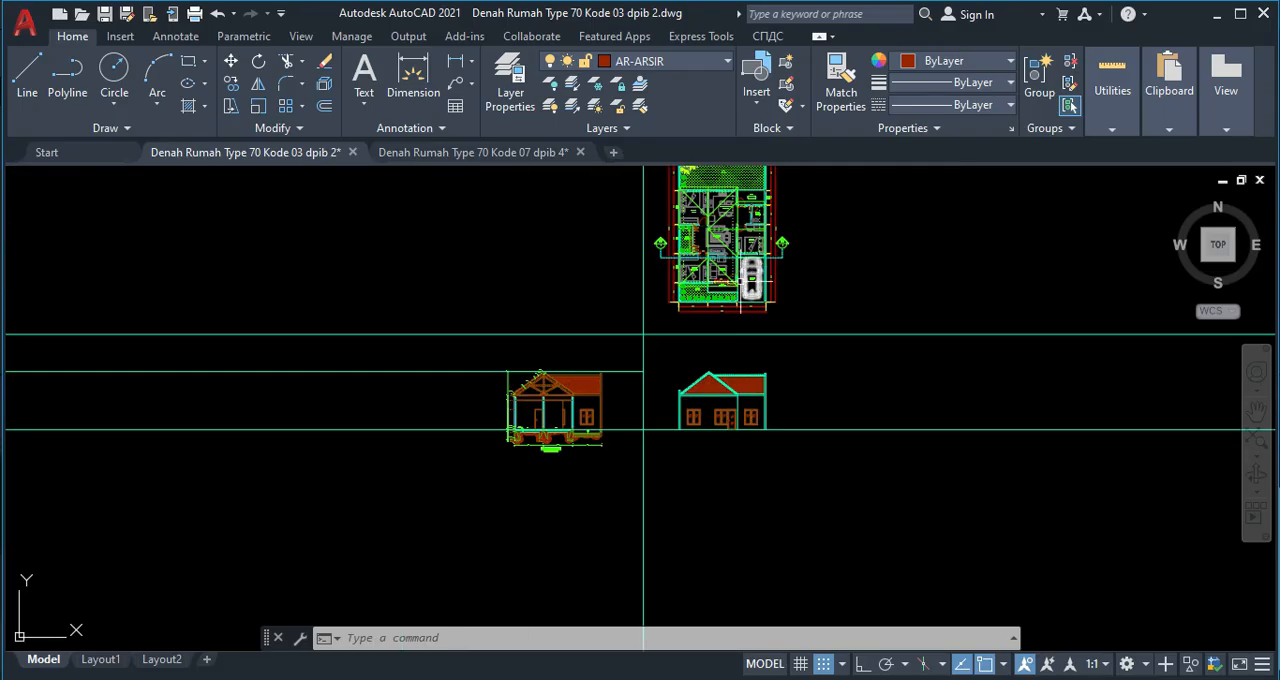
scroll(686, 376, up, 10)
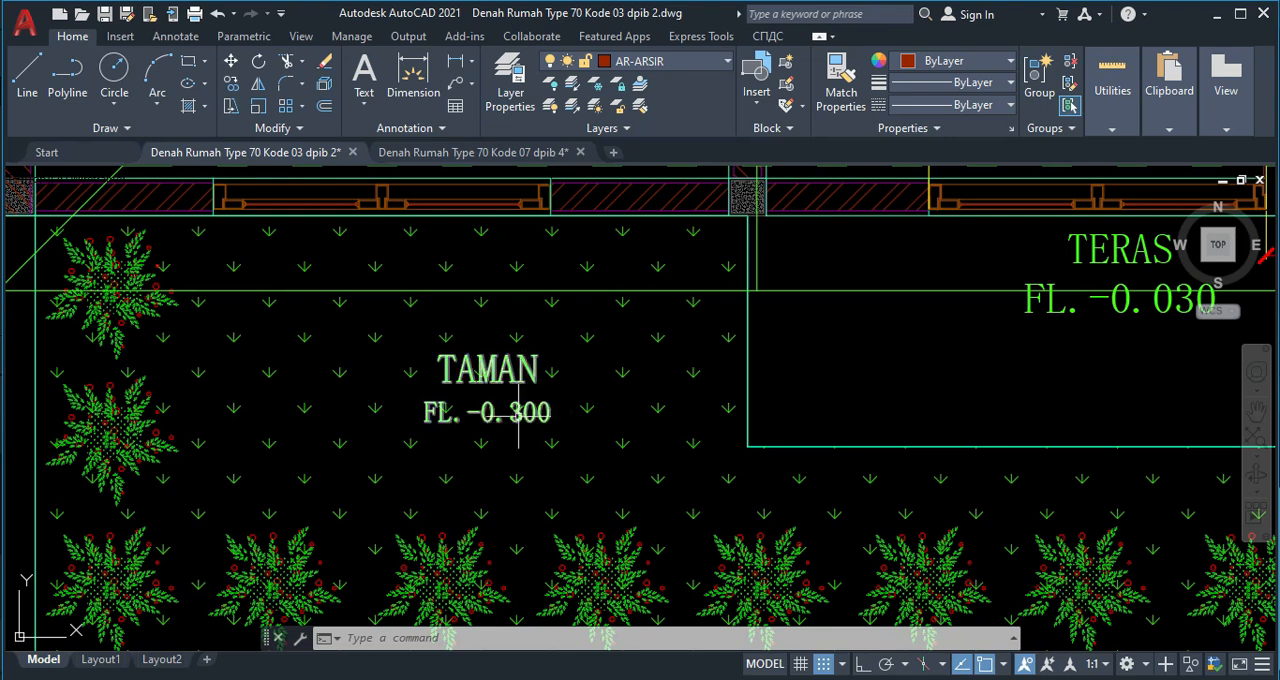
scroll(590, 412, down, 3)
middle_drag(808, 405, 686, 400)
scroll(775, 400, up, 4)
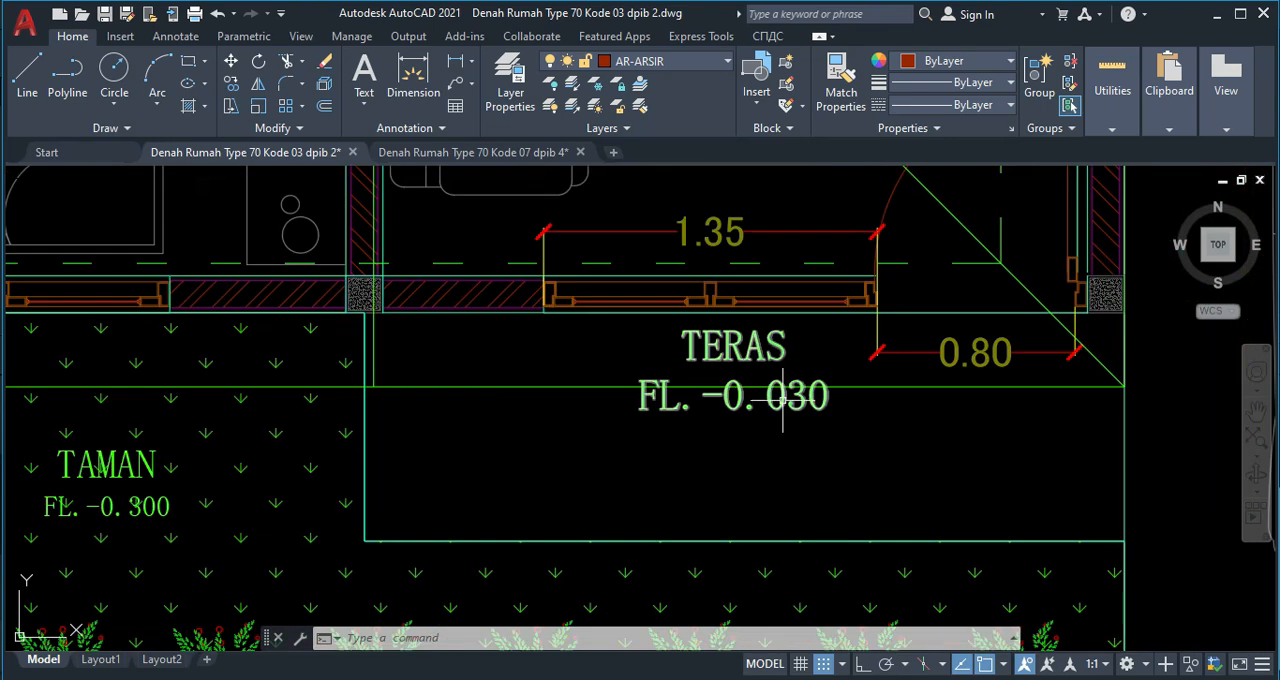
middle_drag(833, 425, 629, 417)
scroll(700, 412, down, 4)
middle_drag(810, 408, 696, 453)
scroll(760, 400, up, 5)
scroll(768, 398, down, 6)
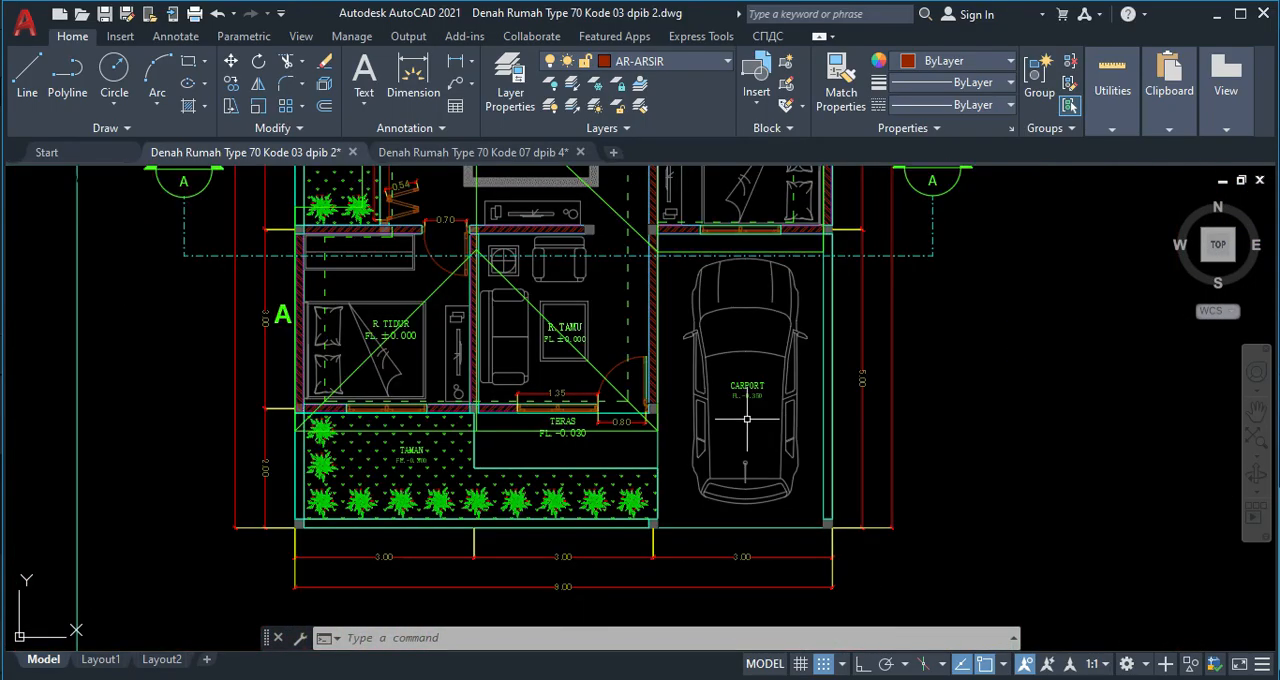
Offset the horizontal floor line under the front elevation's walls and door downward by 30.
middle_drag(630, 640, 606, 253)
scroll(660, 470, up, 3)
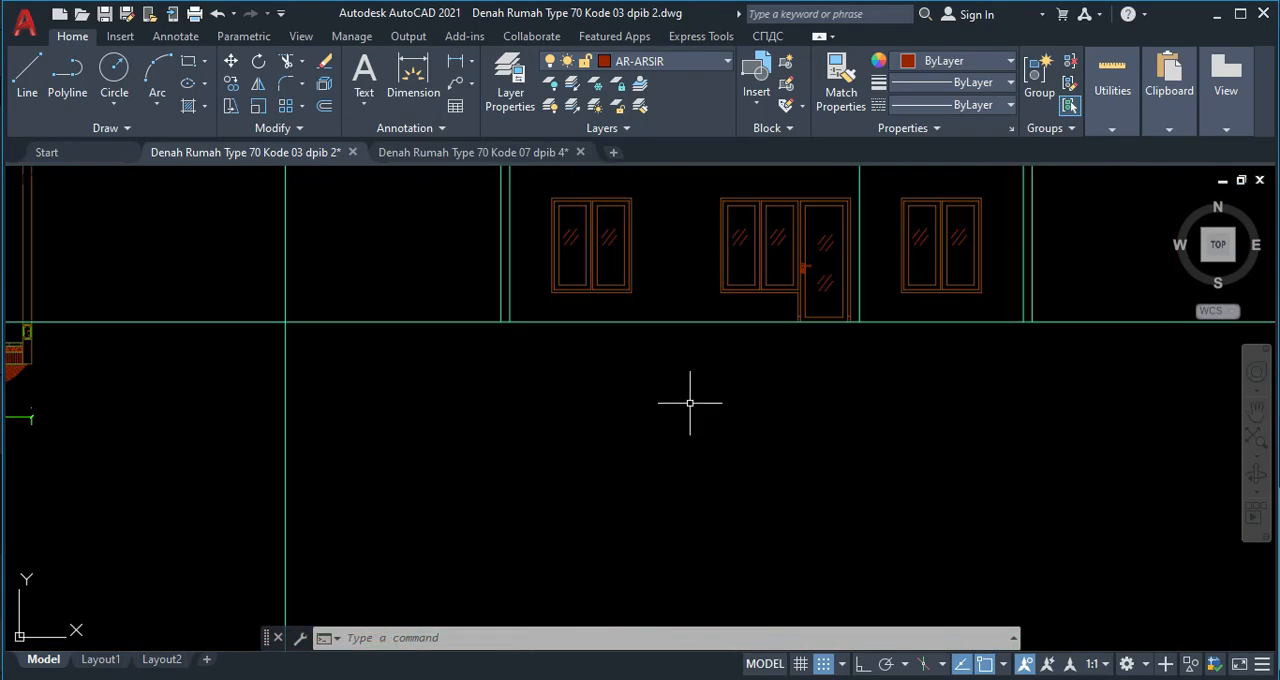
middle_drag(644, 393, 626, 420)
key(Return)
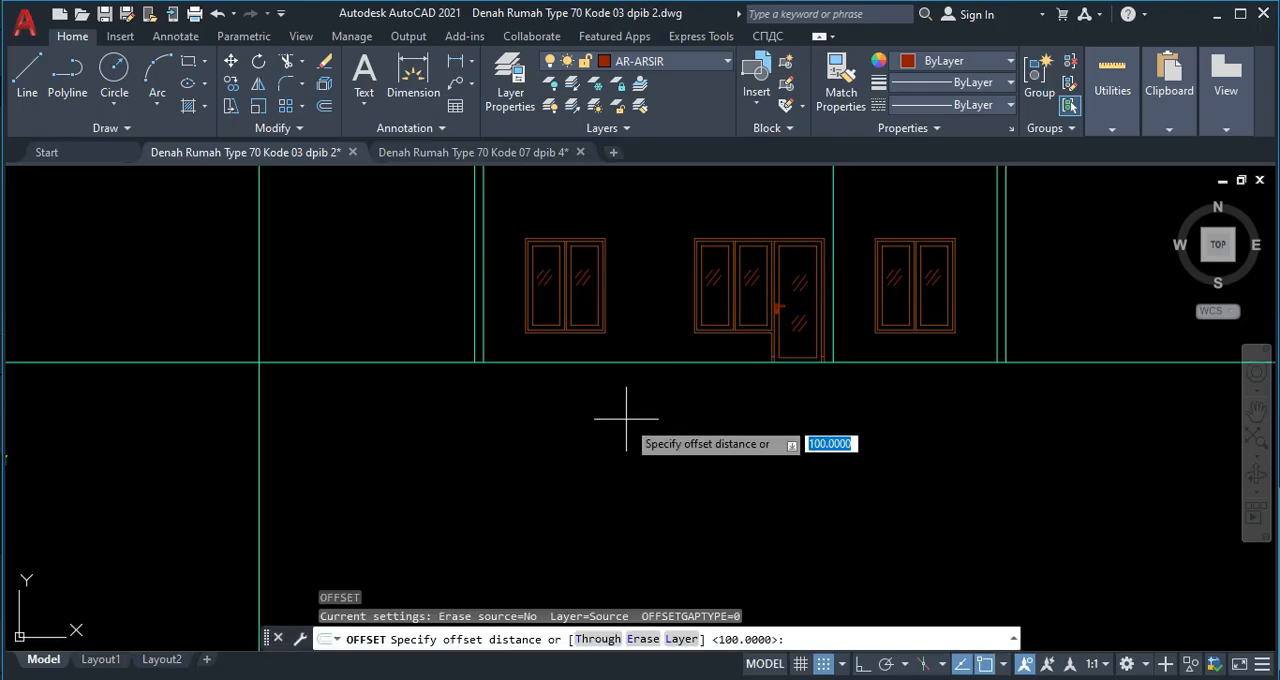
key(Return)
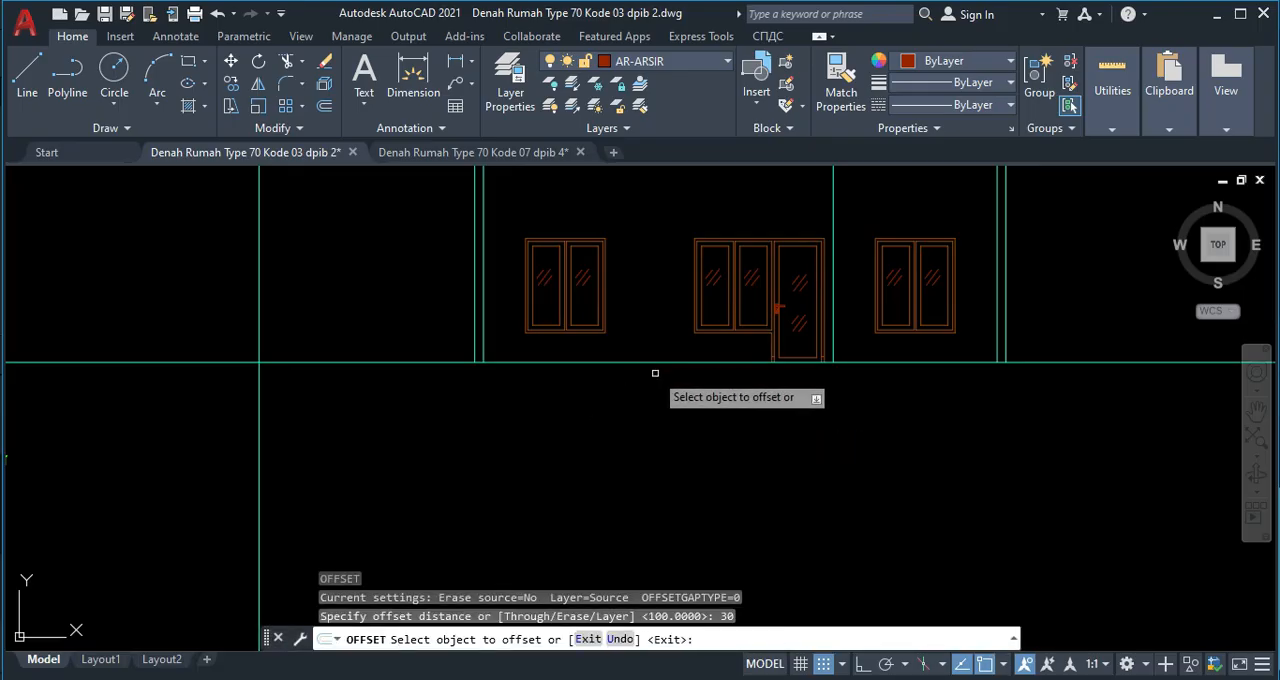
click(660, 363)
click(678, 414)
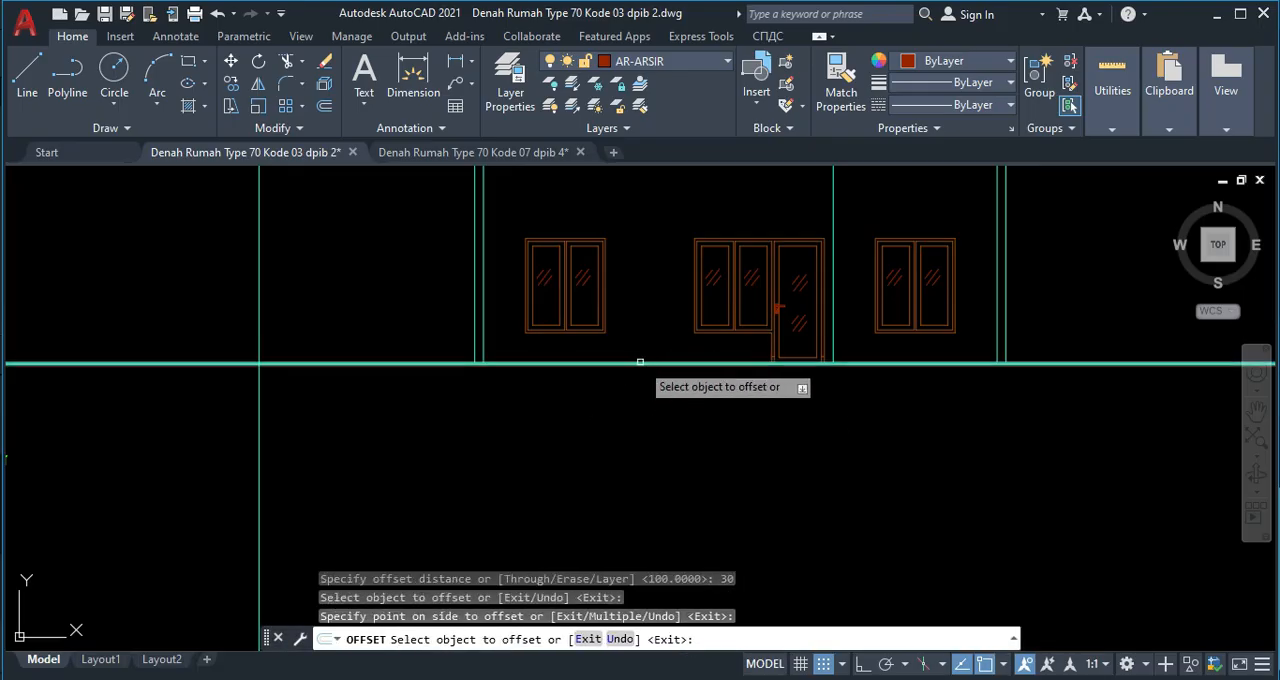
Offset the horizontal floor line under the front elevation downward by 300 for the garden level.
scroll(635, 358, up, 4)
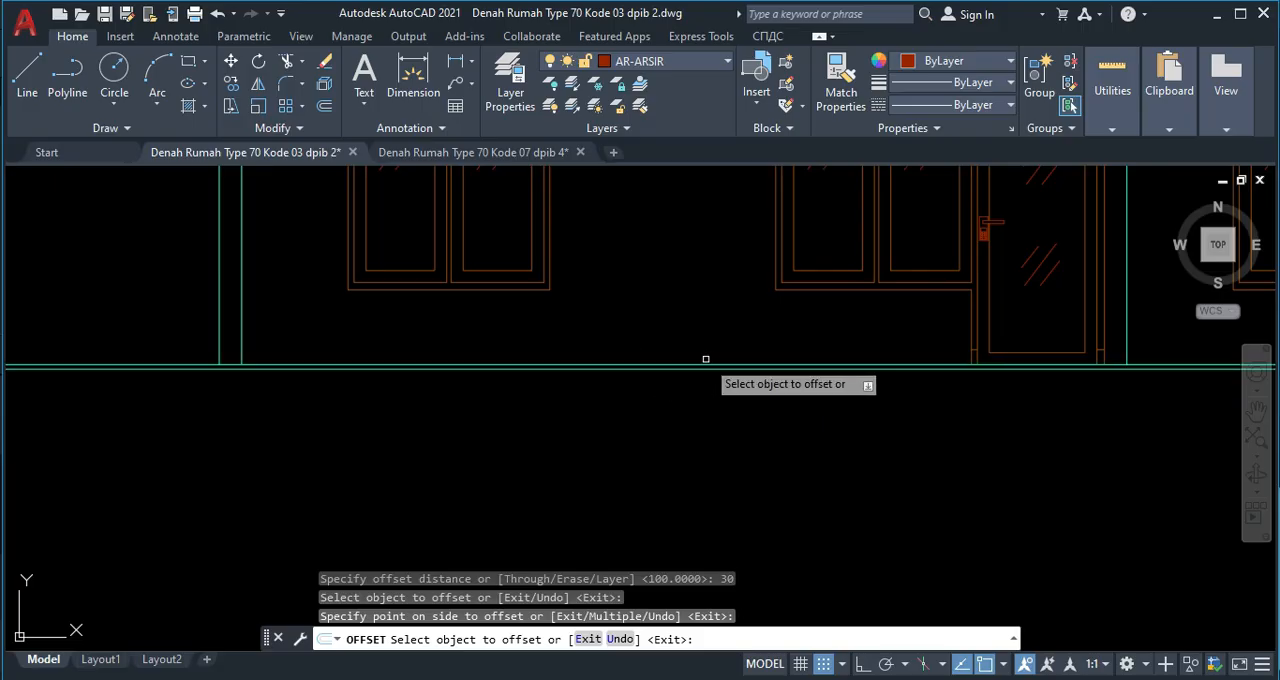
key(Return)
key(Return)
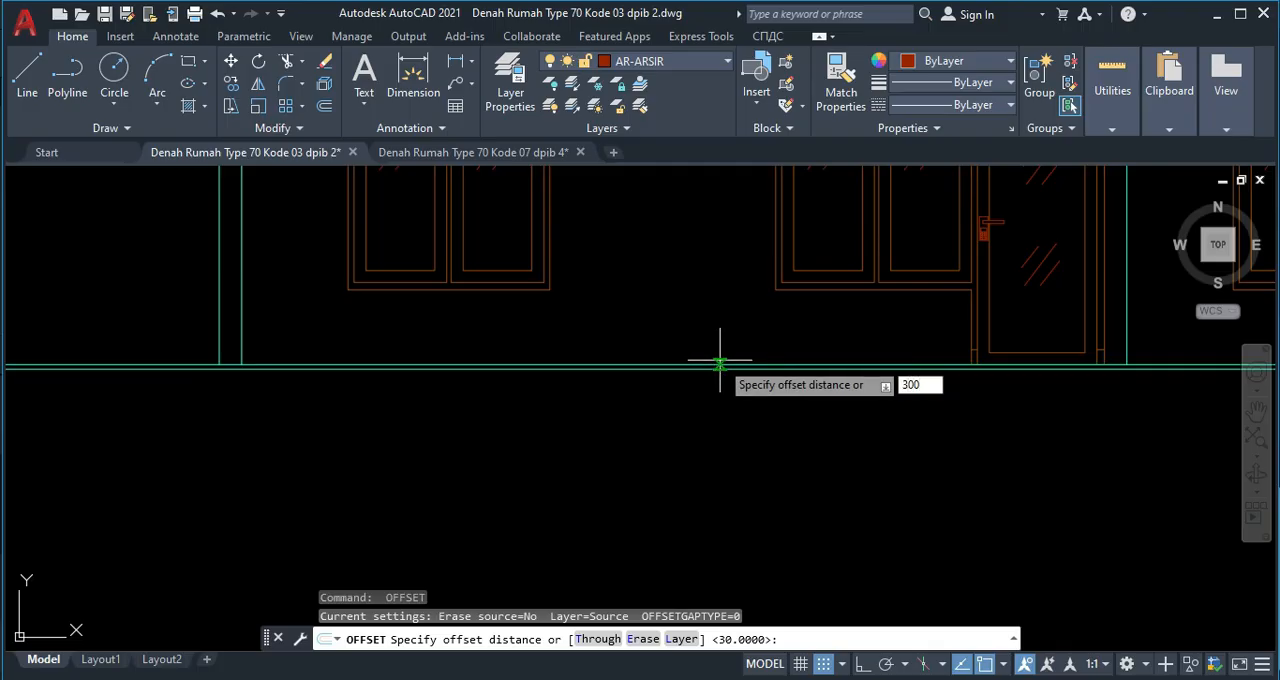
key(Return)
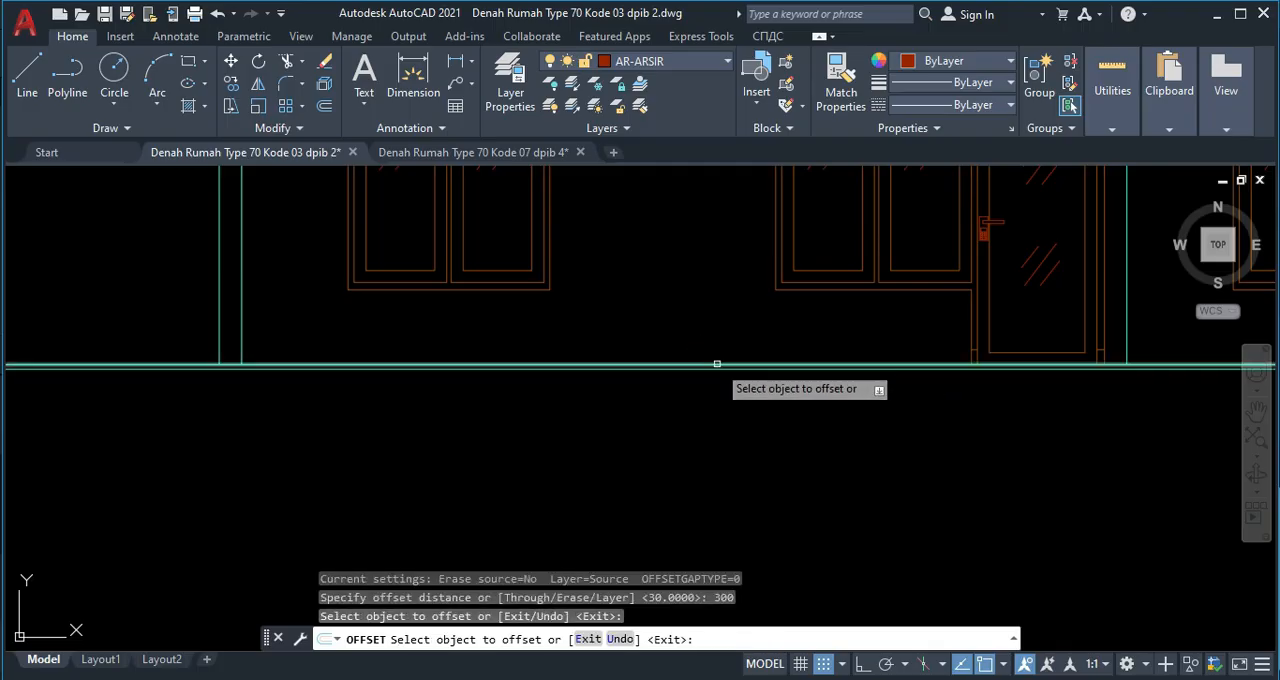
click(718, 365)
click(714, 451)
middle_drag(783, 397, 523, 409)
Offset the elevation's floor line downward by 350 for the carport level.
key(Return)
key(Return)
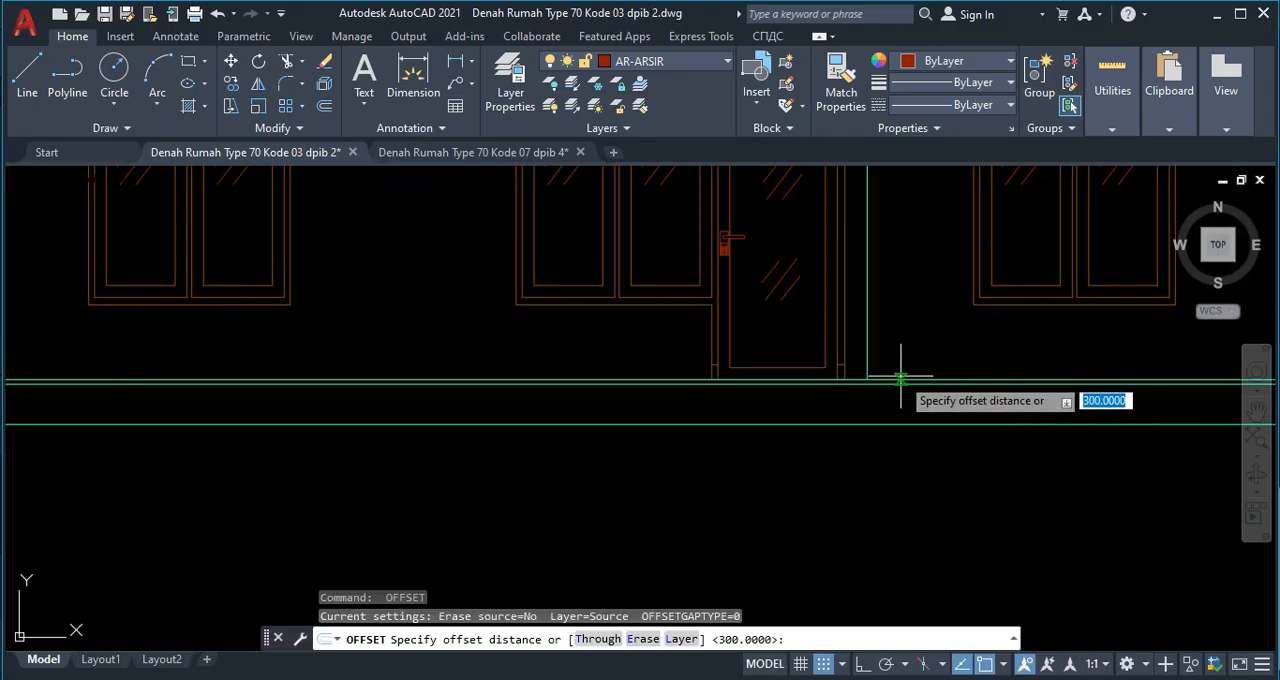
text(350)
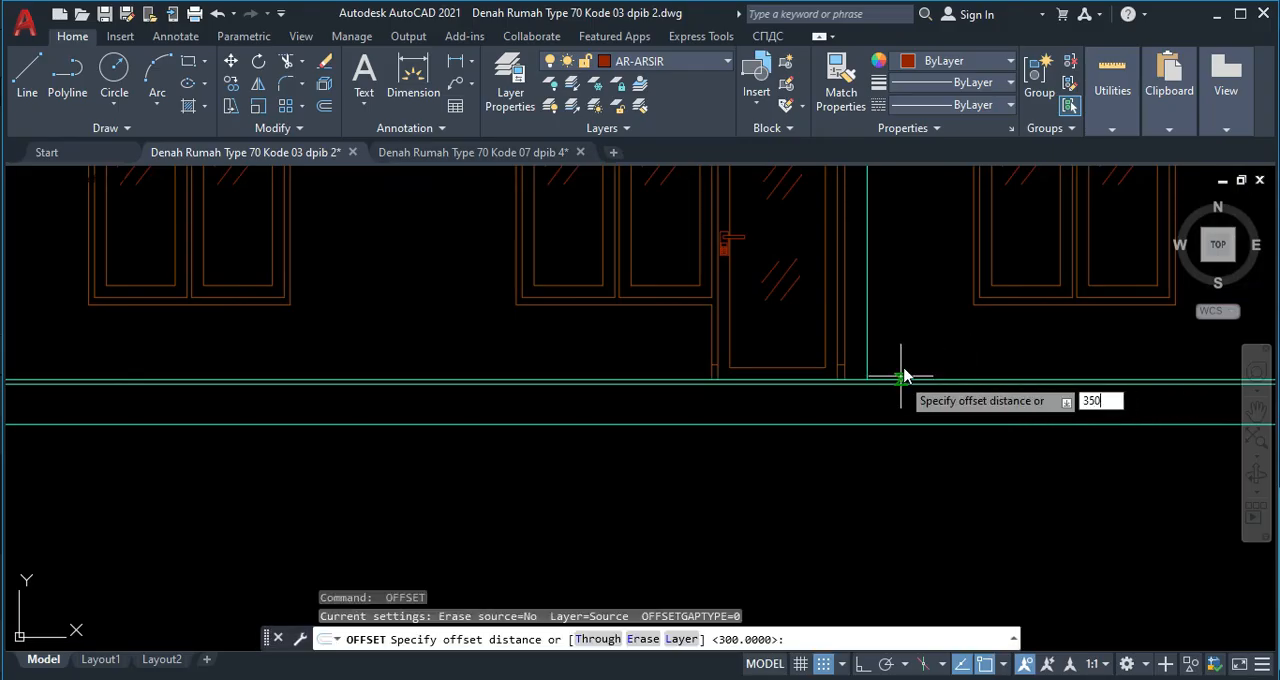
key(Return)
click(904, 424)
click(877, 453)
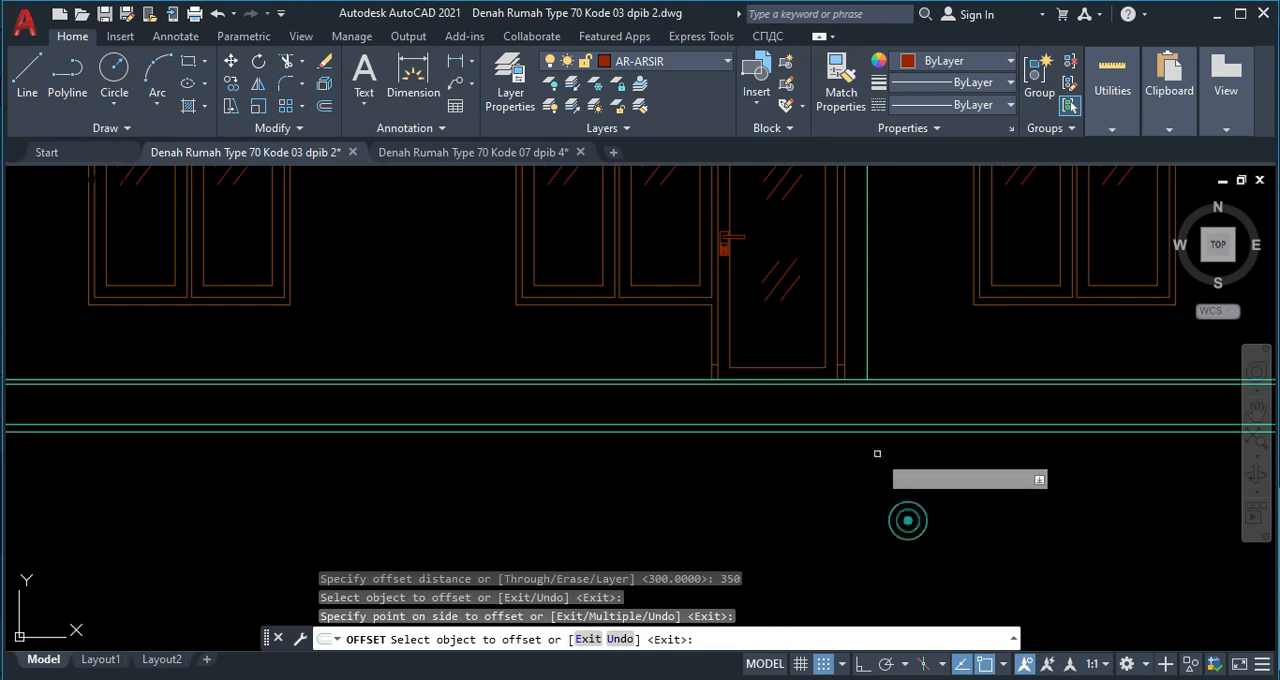
scroll(846, 443, down, 3)
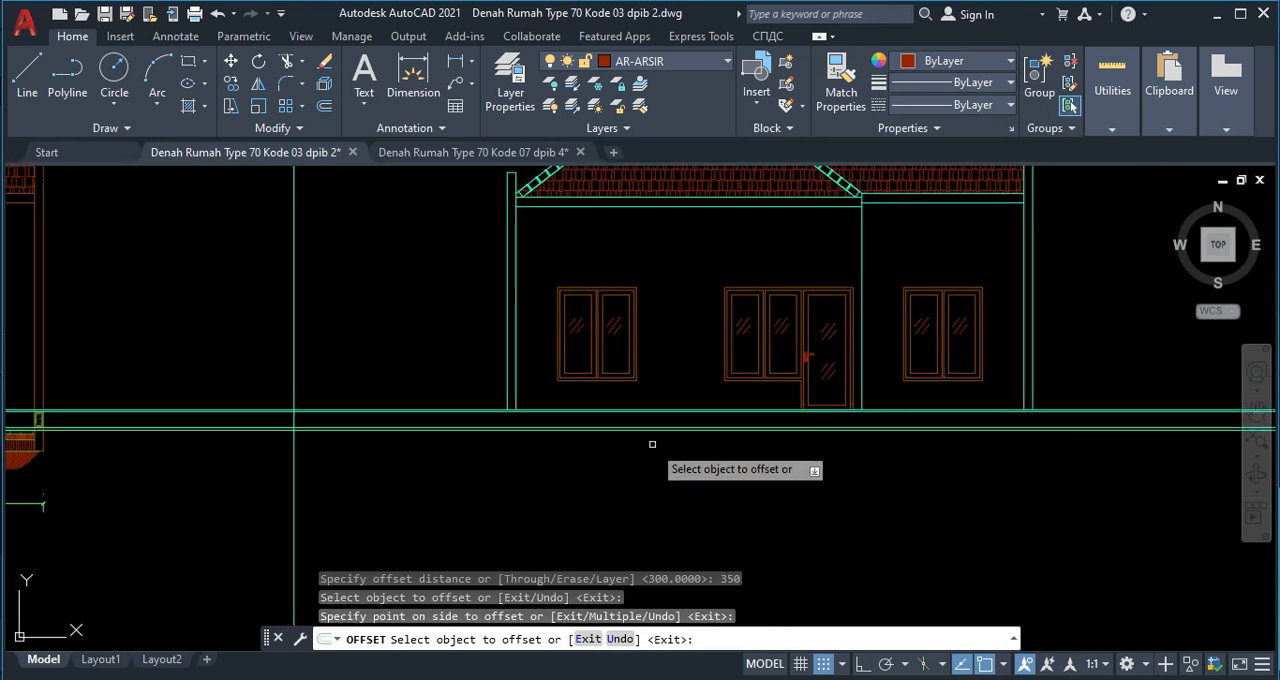
Extend both vertical lines of the elevation's left outer wall down through the garden and carport level lines.
scroll(489, 418, up, 3)
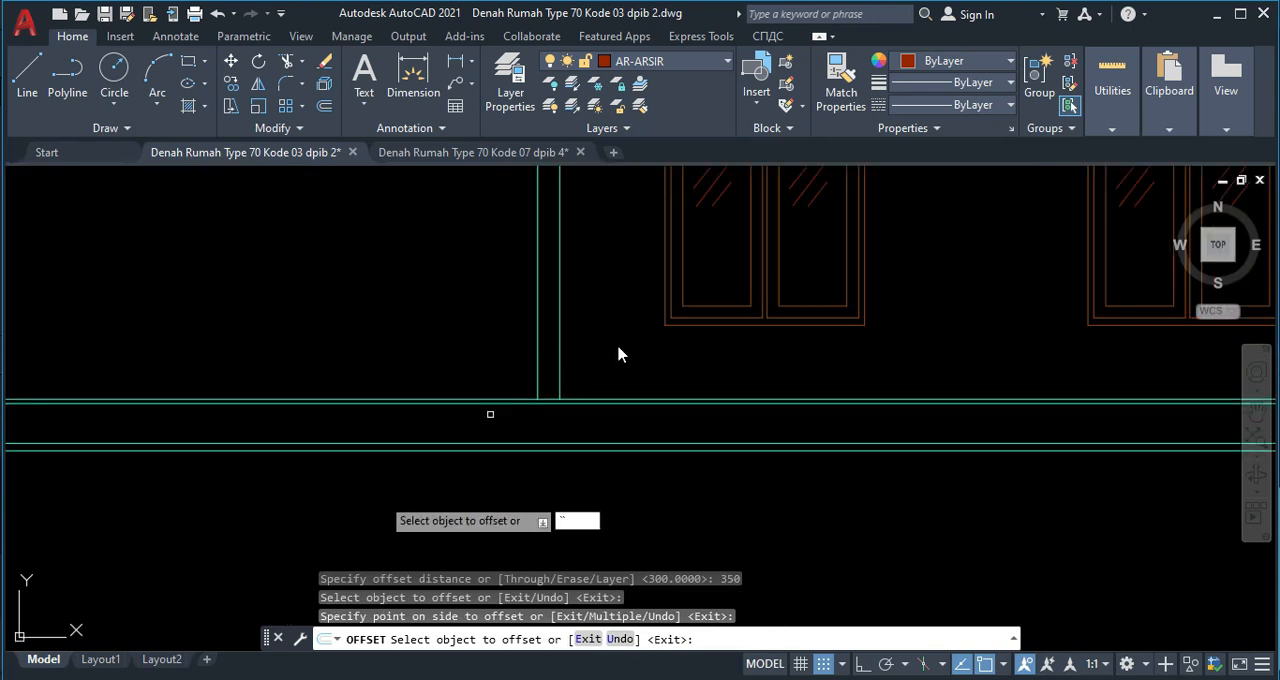
key(Escape)
text(e)
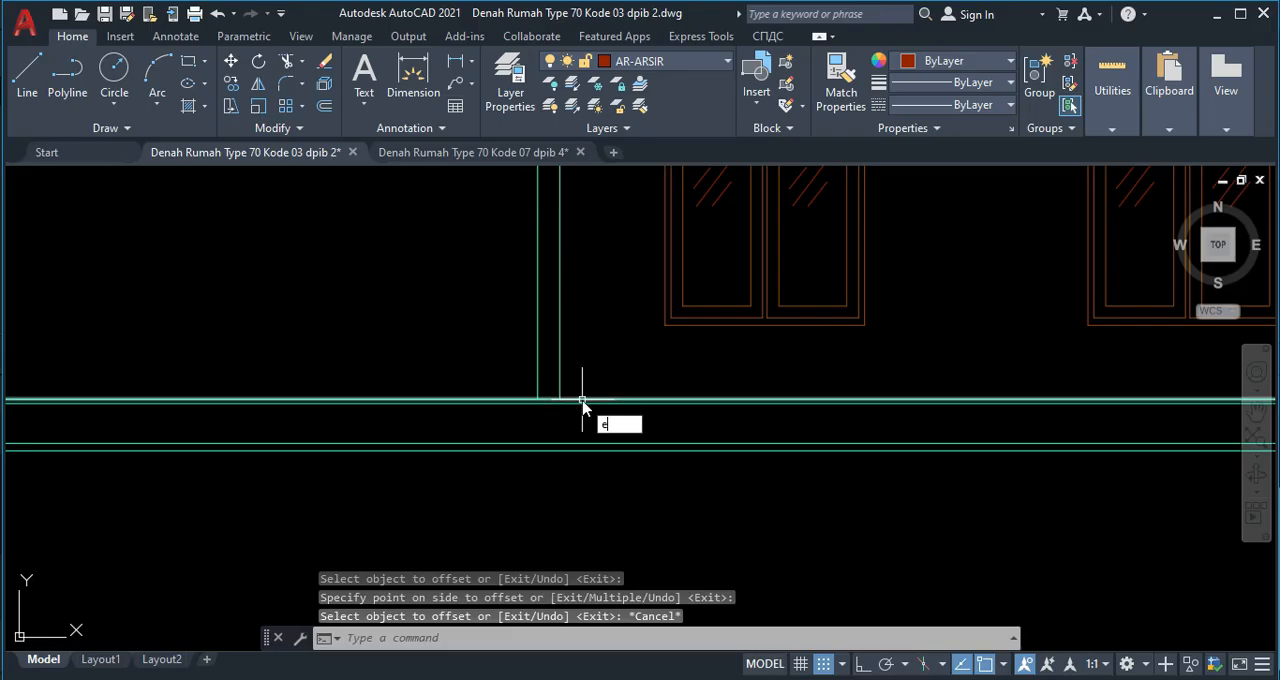
text(x)
key(Return)
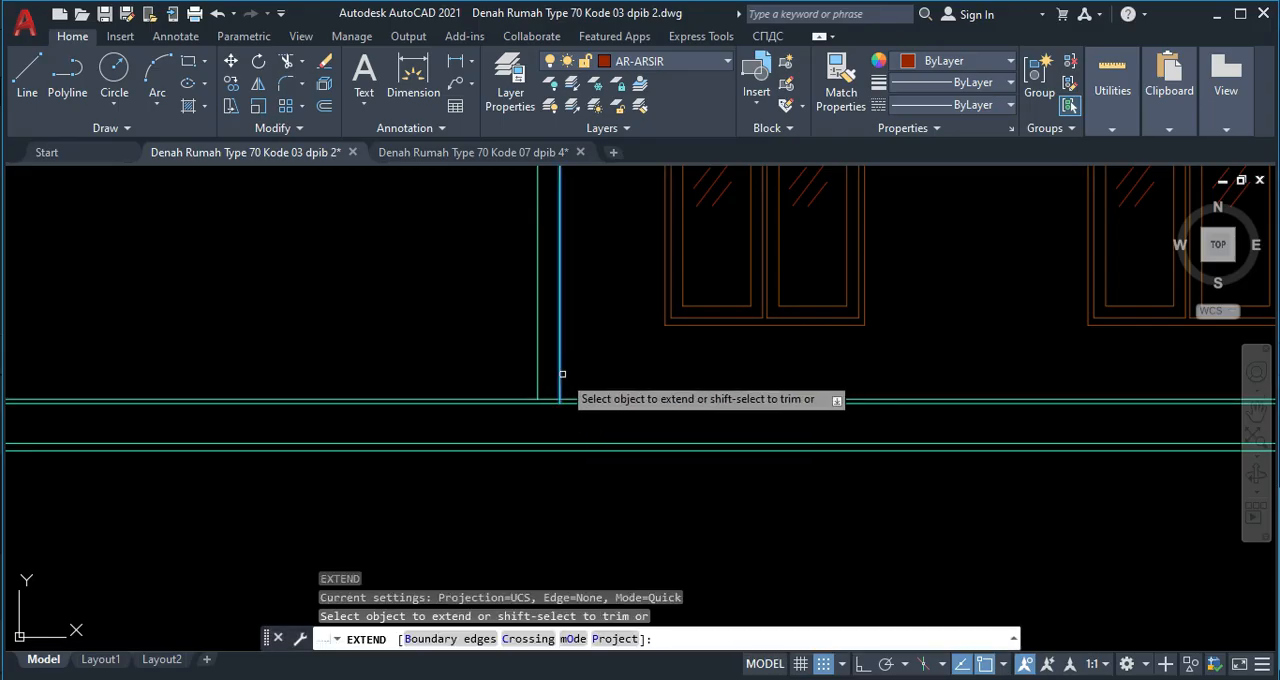
click(561, 374)
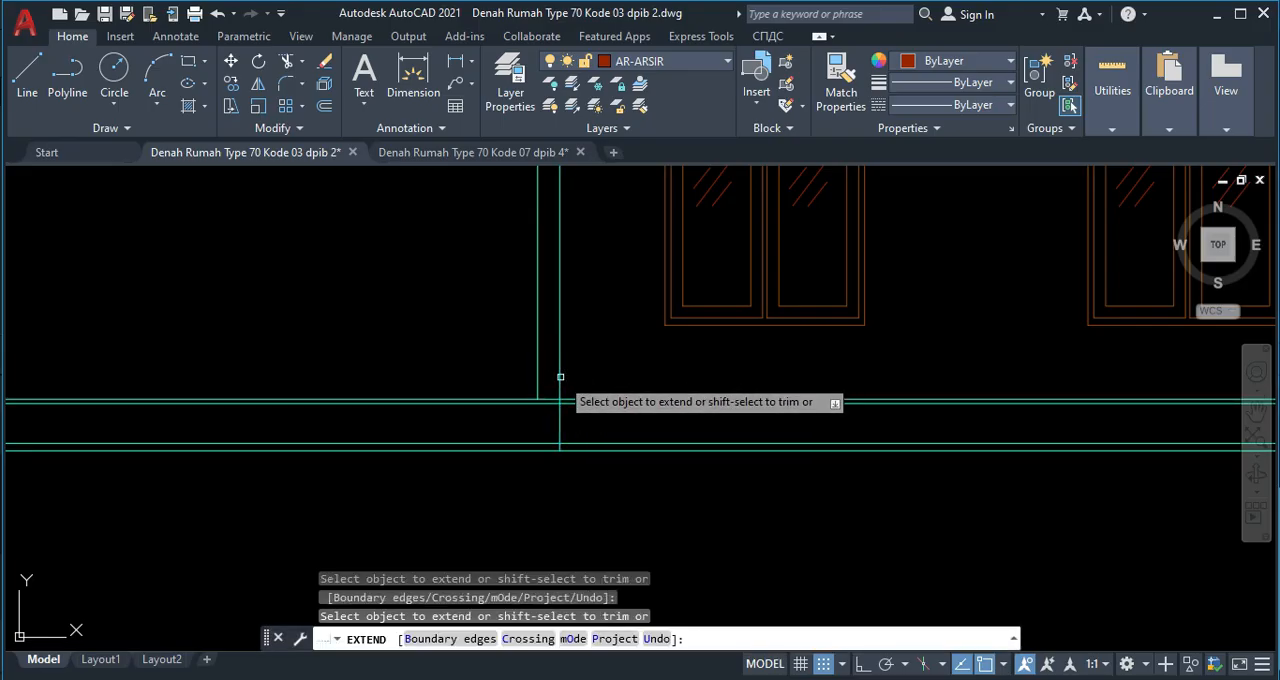
click(537, 371)
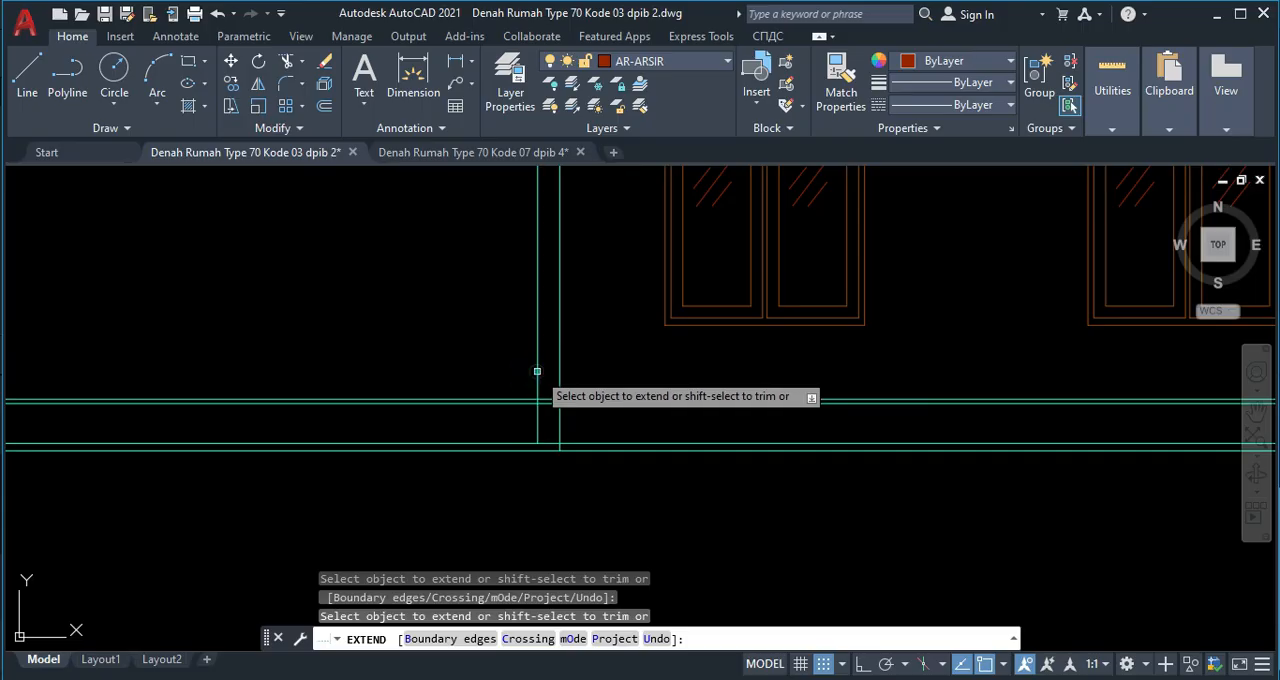
Extend both vertical lines of the elevation's right outer wall down to the lowest level line.
middle_drag(928, 395, 528, 451)
scroll(555, 456, down, 2)
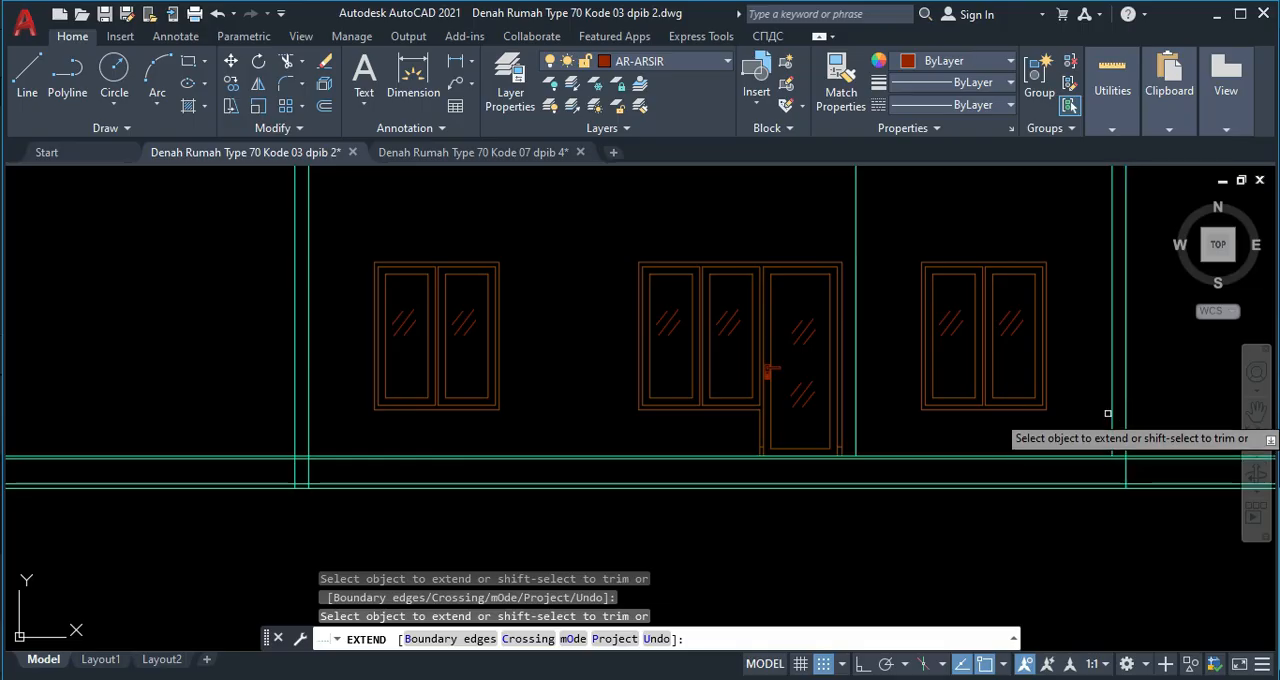
click(1114, 415)
click(1110, 417)
click(1111, 431)
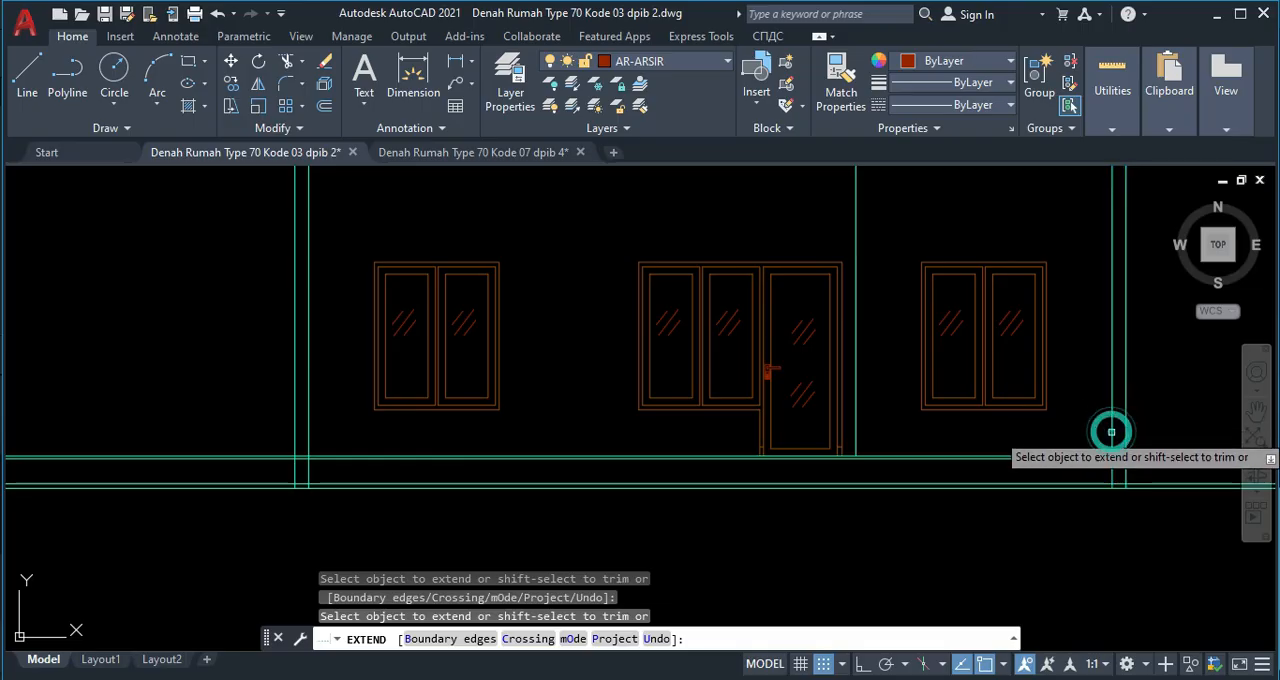
key(Escape)
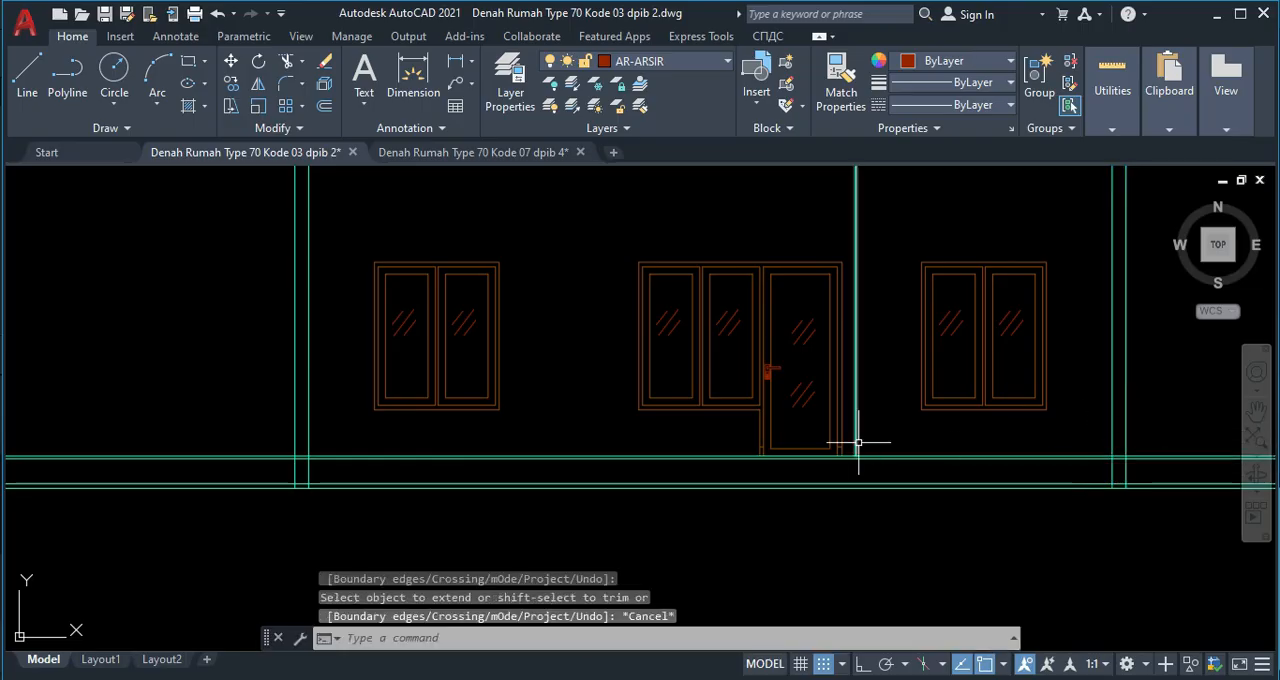
Extend the vertical wall line between the door and the right window down to the lowest level line.
text(ex)
key(Return)
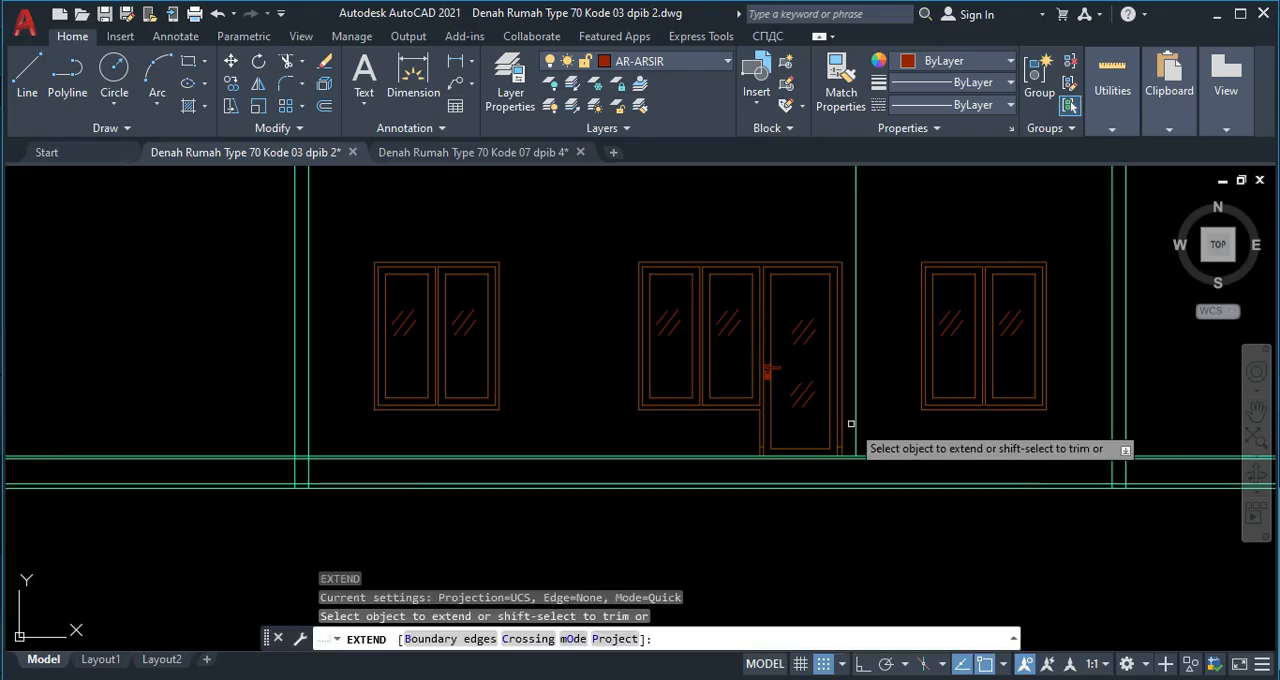
click(855, 434)
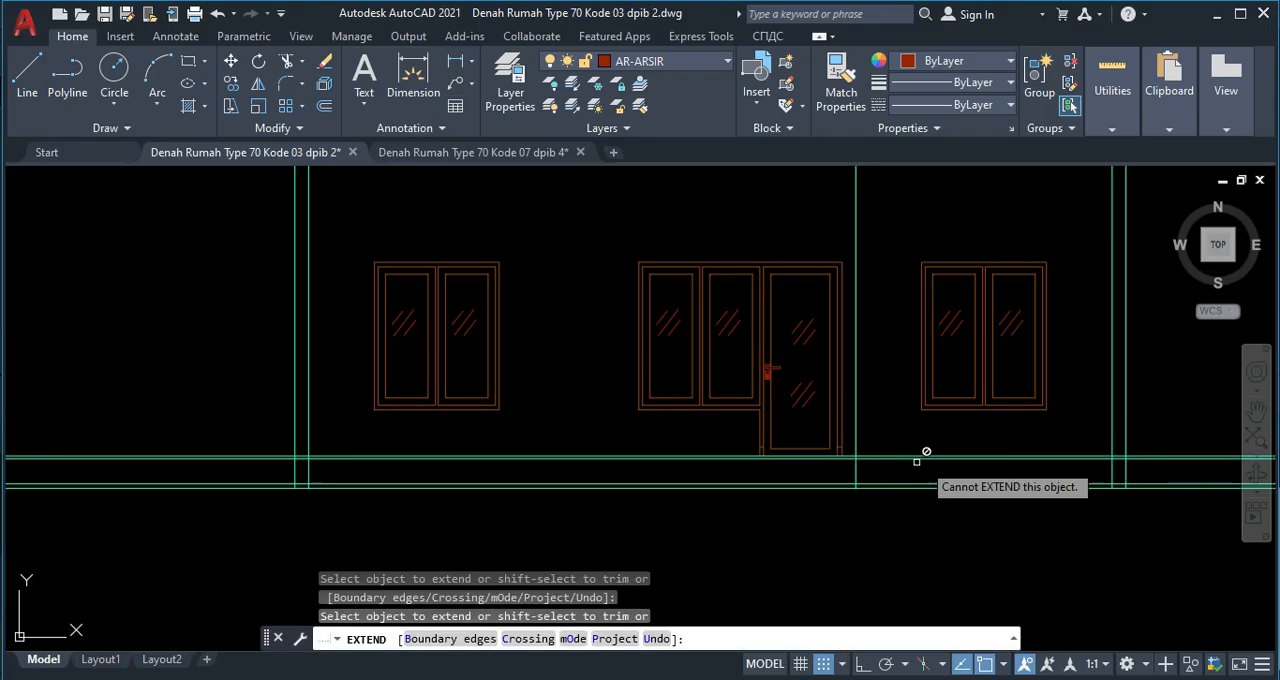
key(Escape)
Examine the edge between the terrace and the garden in the floor plan.
scroll(543, 349, down, 5)
middle_drag(577, 269, 577, 338)
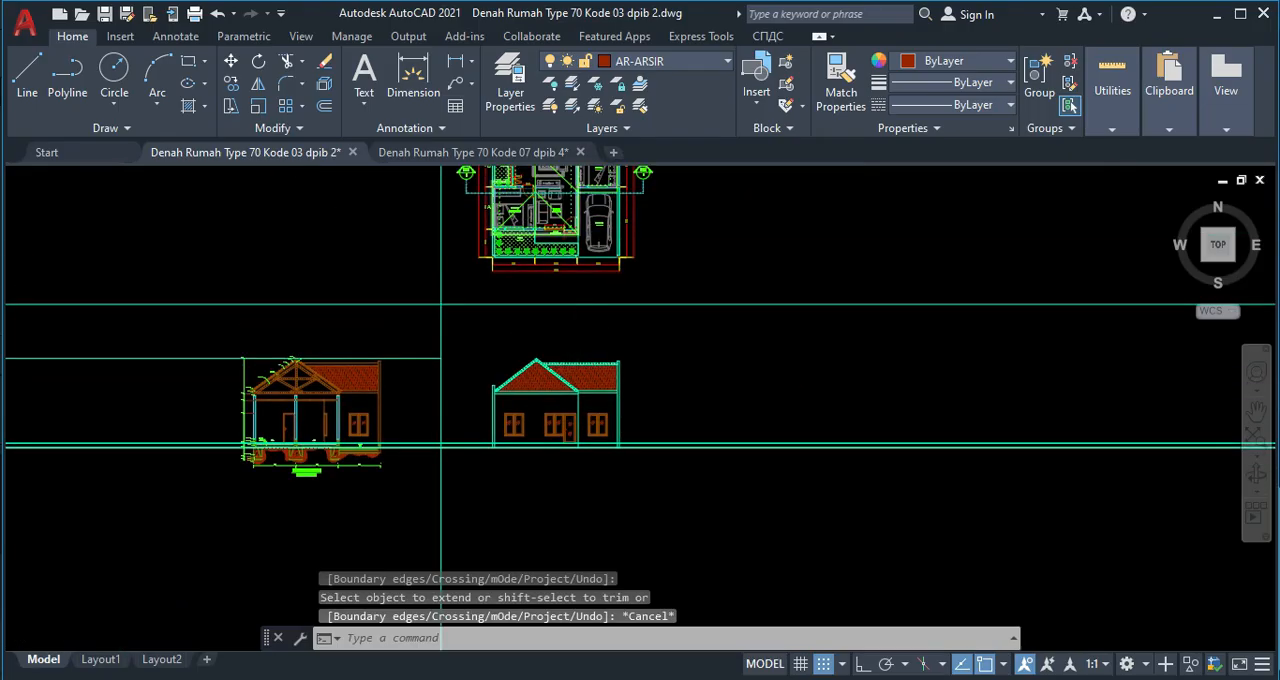
scroll(540, 241, up, 5)
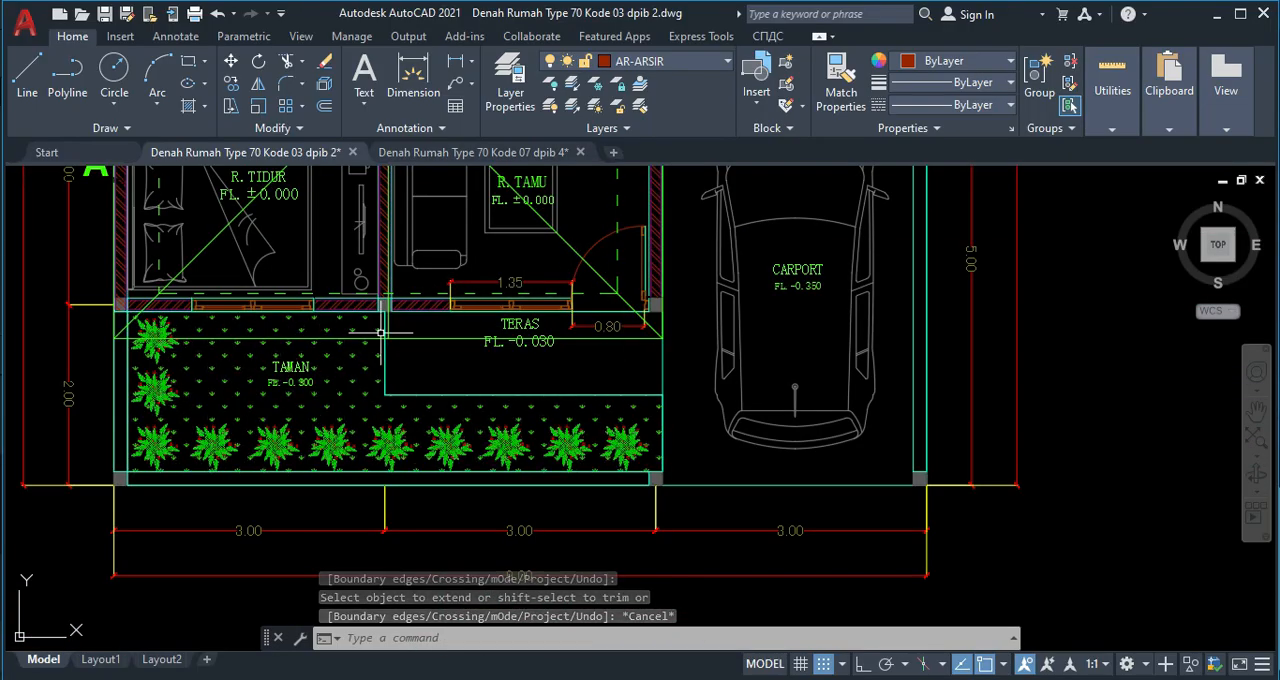
scroll(529, 402, down, 2)
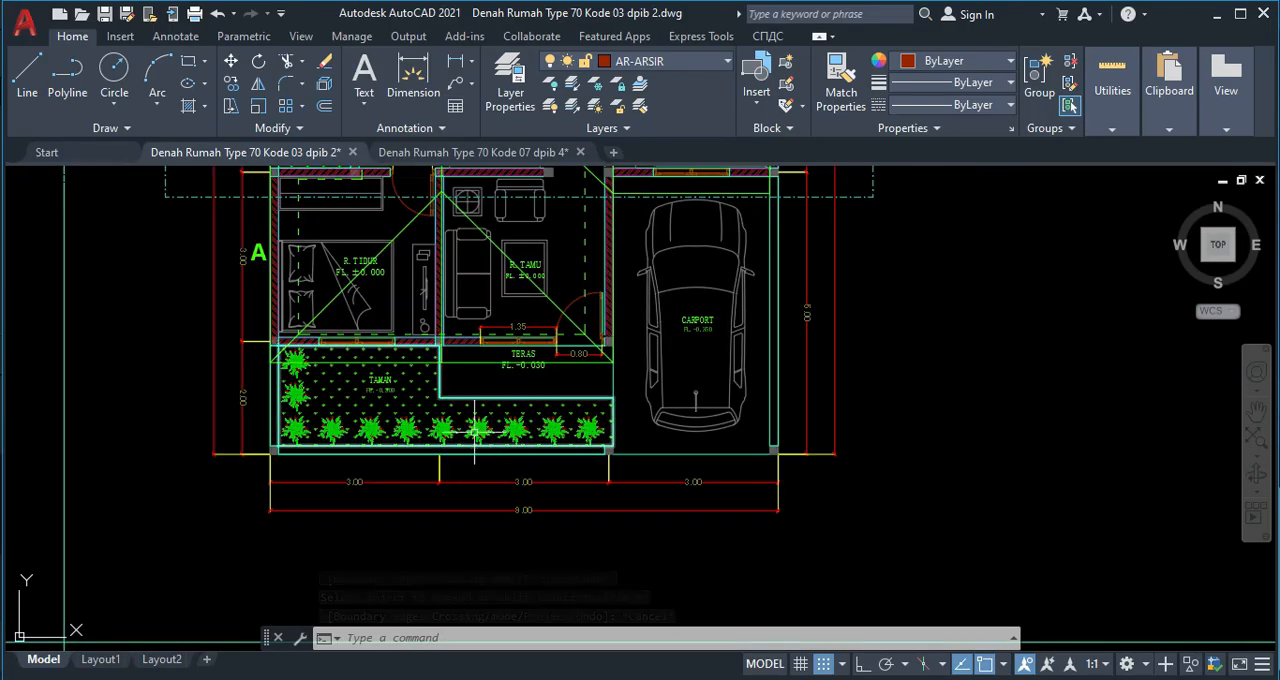
click(91, 454)
click(50, 422)
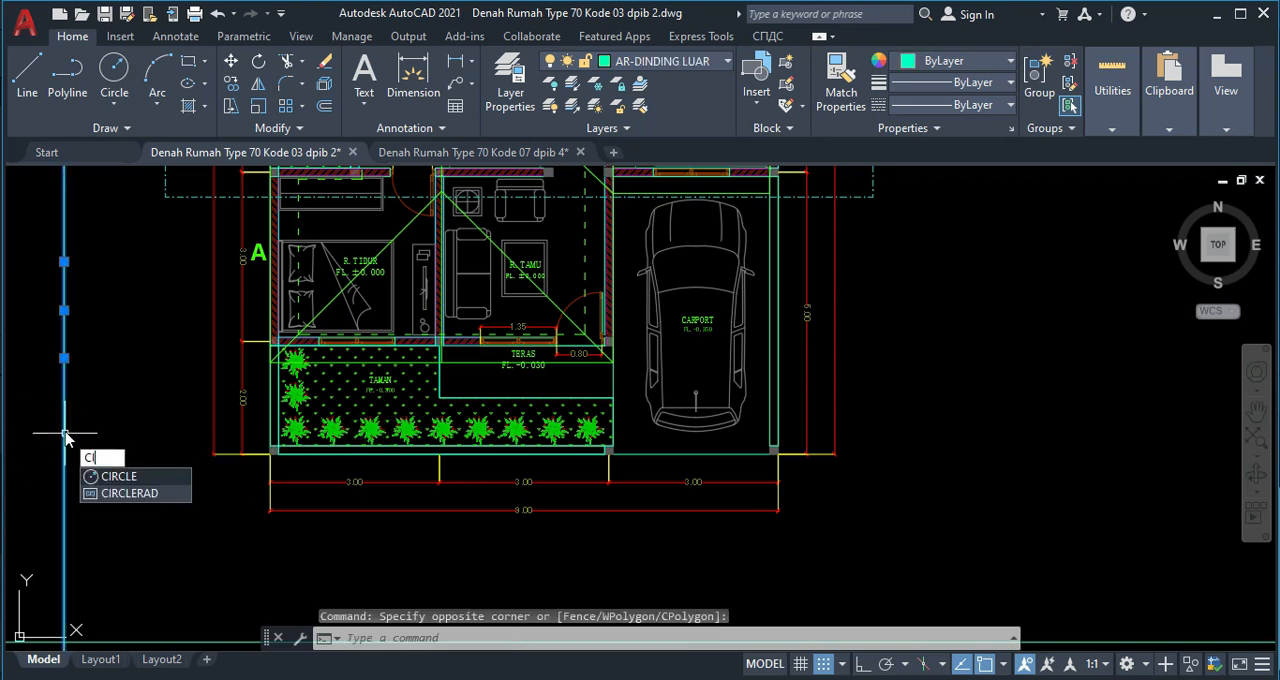
key(Return)
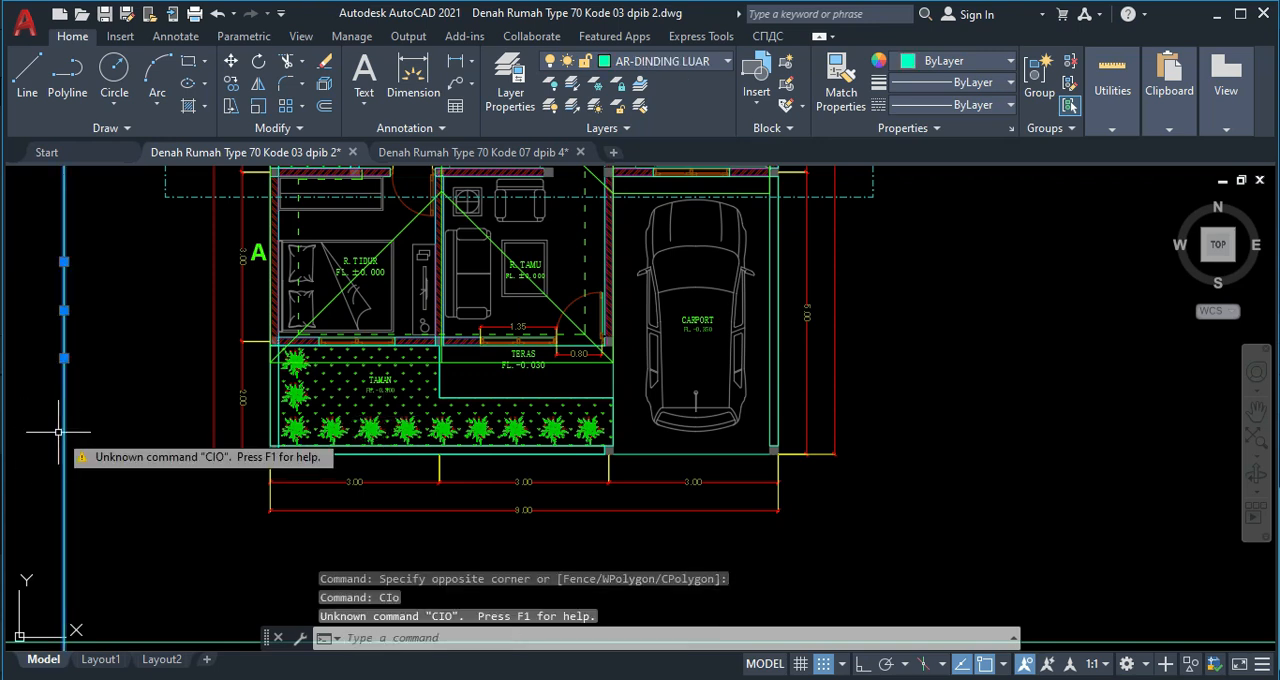
key(Escape)
Copy the vertical construction line beside the floor plan to the terrace's front-left corner, using its crossing with the horizontal construction line as base point.
text(c)
key(Return)
click(97, 435)
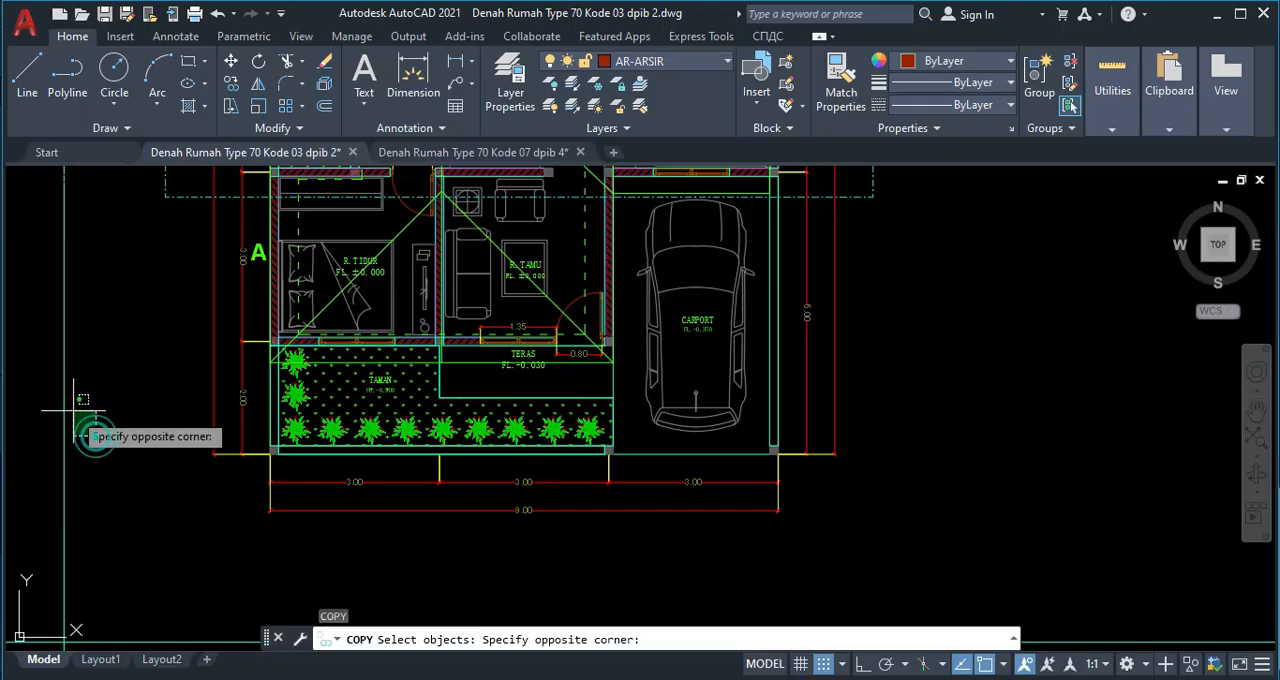
click(67, 402)
click(111, 429)
click(55, 396)
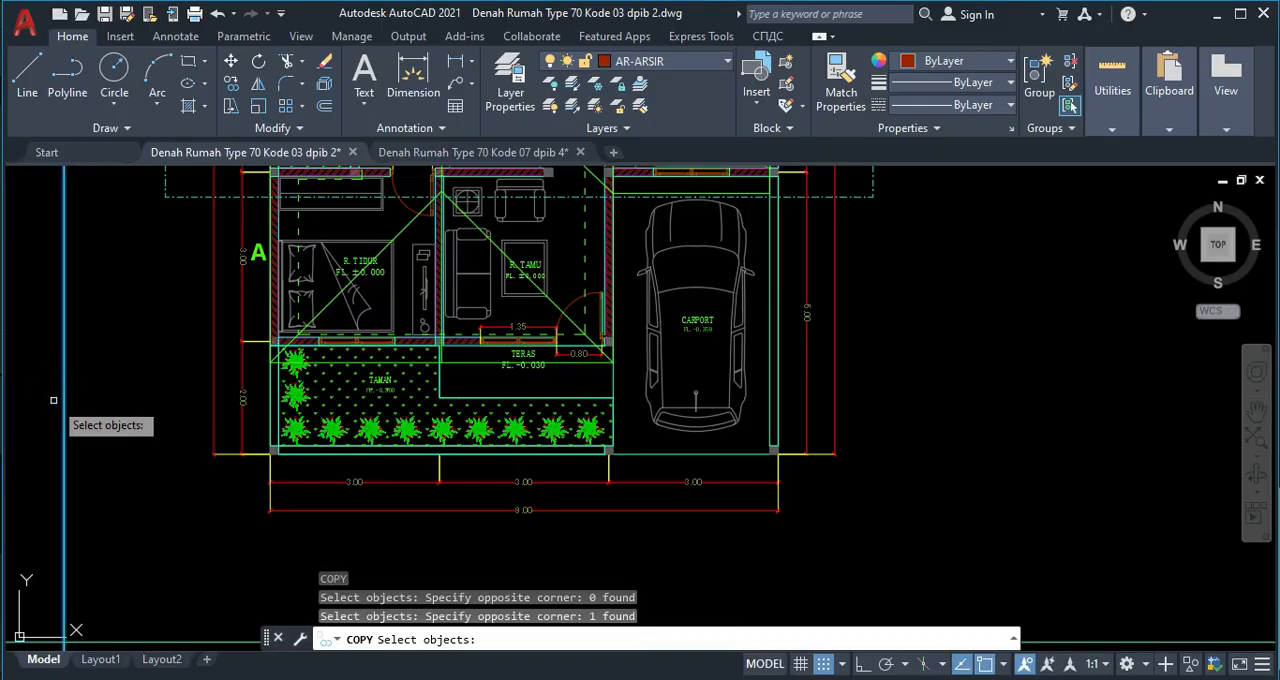
key(Return)
middle_drag(109, 526, 114, 389)
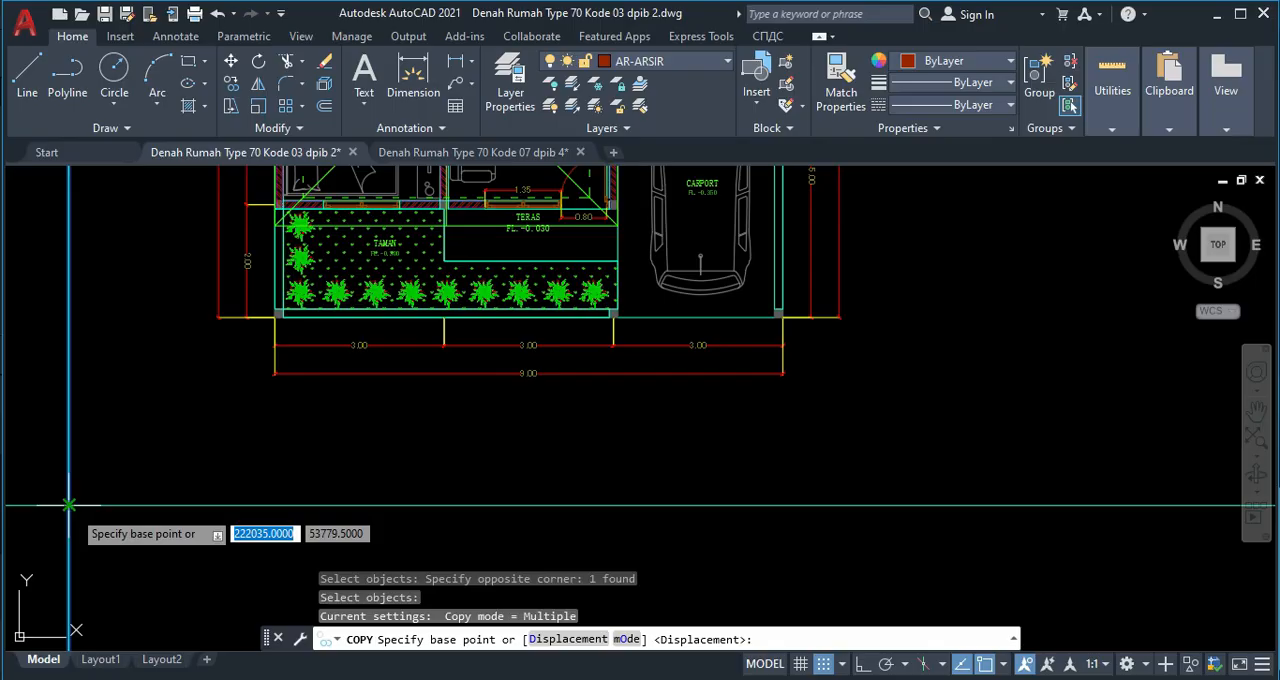
click(69, 505)
scroll(435, 270, up, 4)
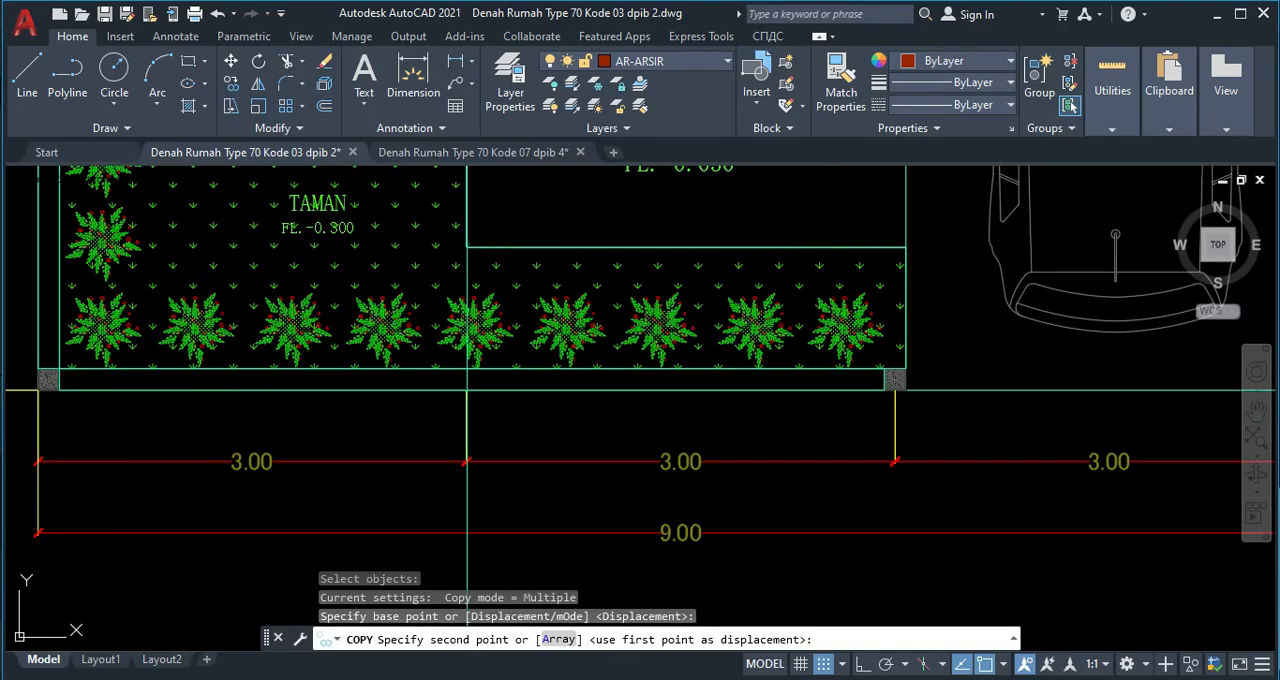
click(467, 247)
scroll(438, 340, down, 9)
key(Escape)
Trim the copied guide line above the elevation's floor line and the terrace level line left of the guide.
middle_drag(428, 332, 401, 189)
scroll(453, 427, up, 6)
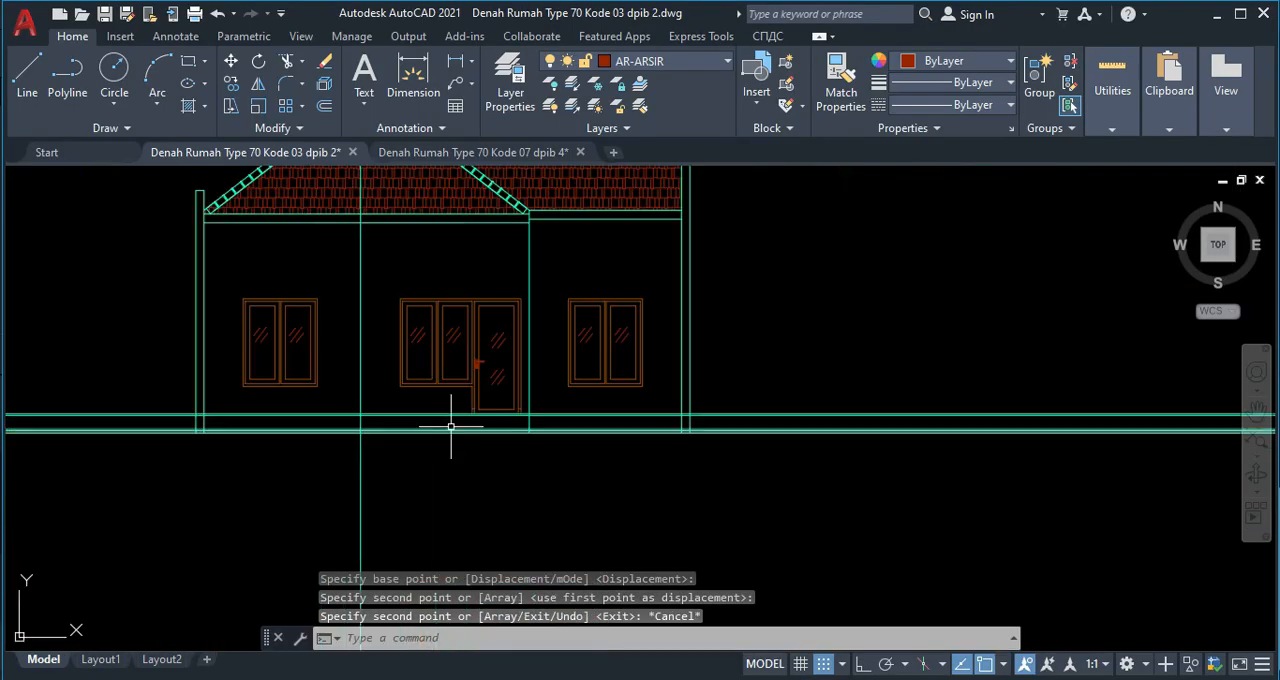
scroll(365, 423, up, 5)
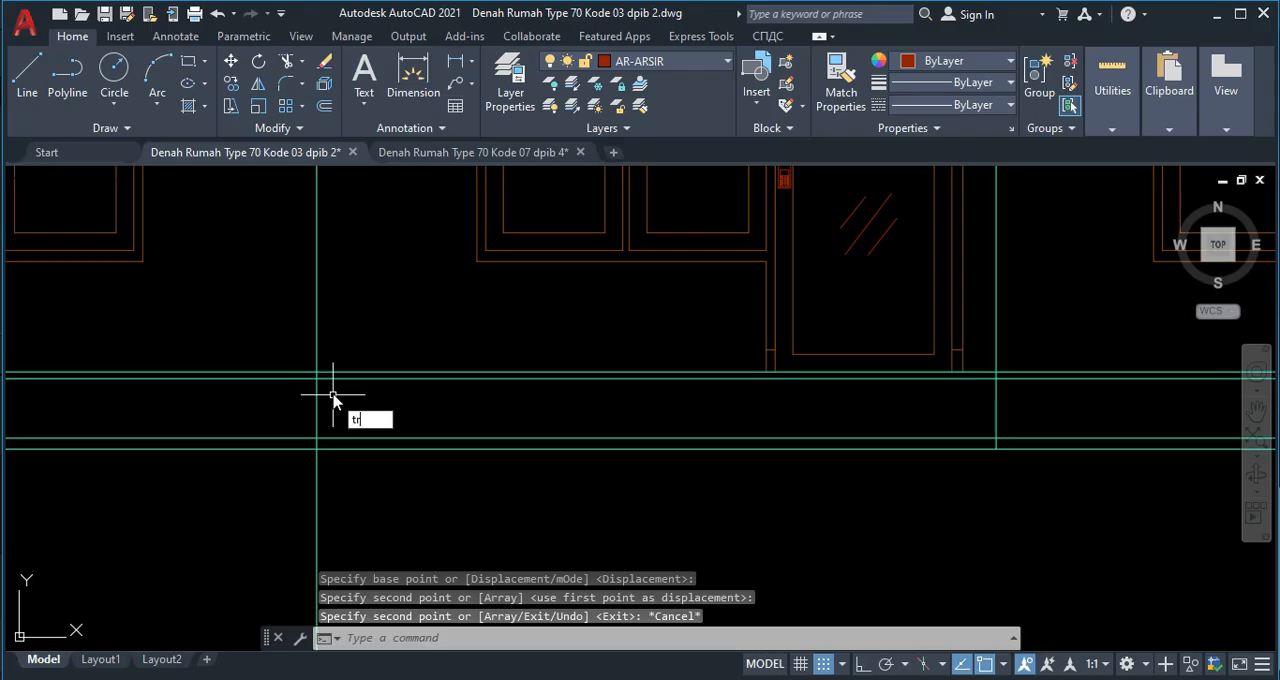
key(Return)
mouse_move(286, 346)
mouse_down()
mouse_move(337, 346)
mouse_move(301, 338)
mouse_up()
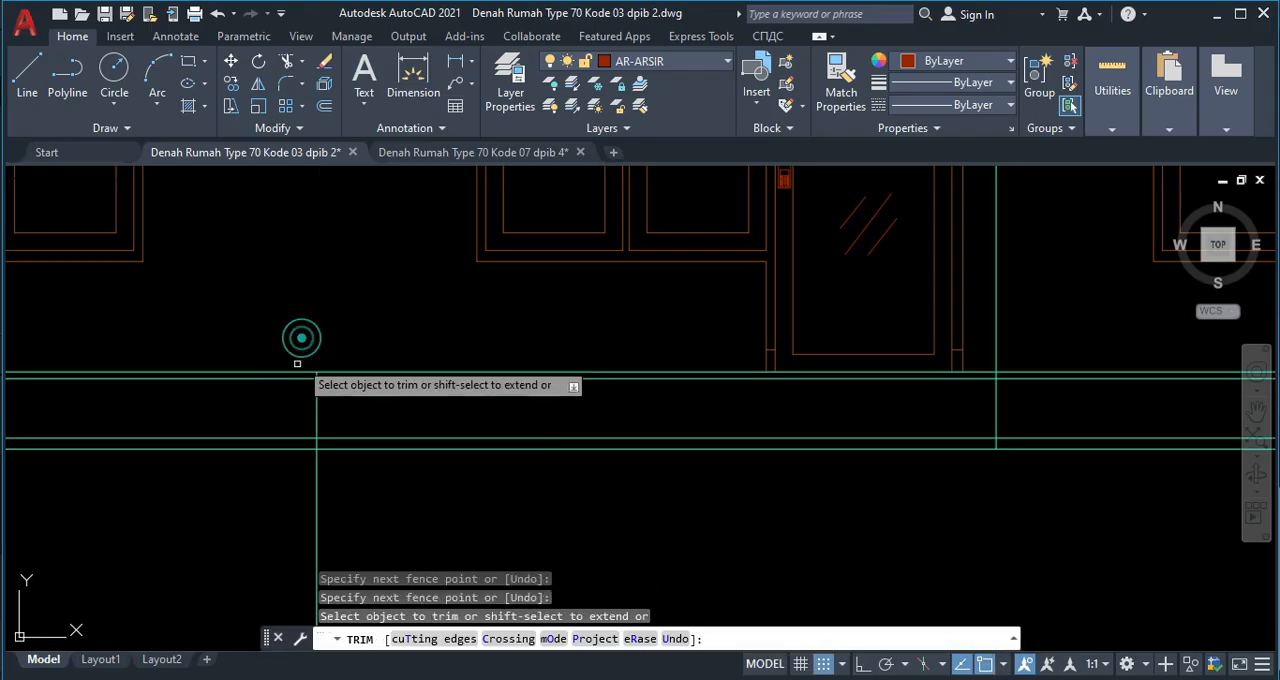
scroll(303, 392, up, 2)
click(298, 371)
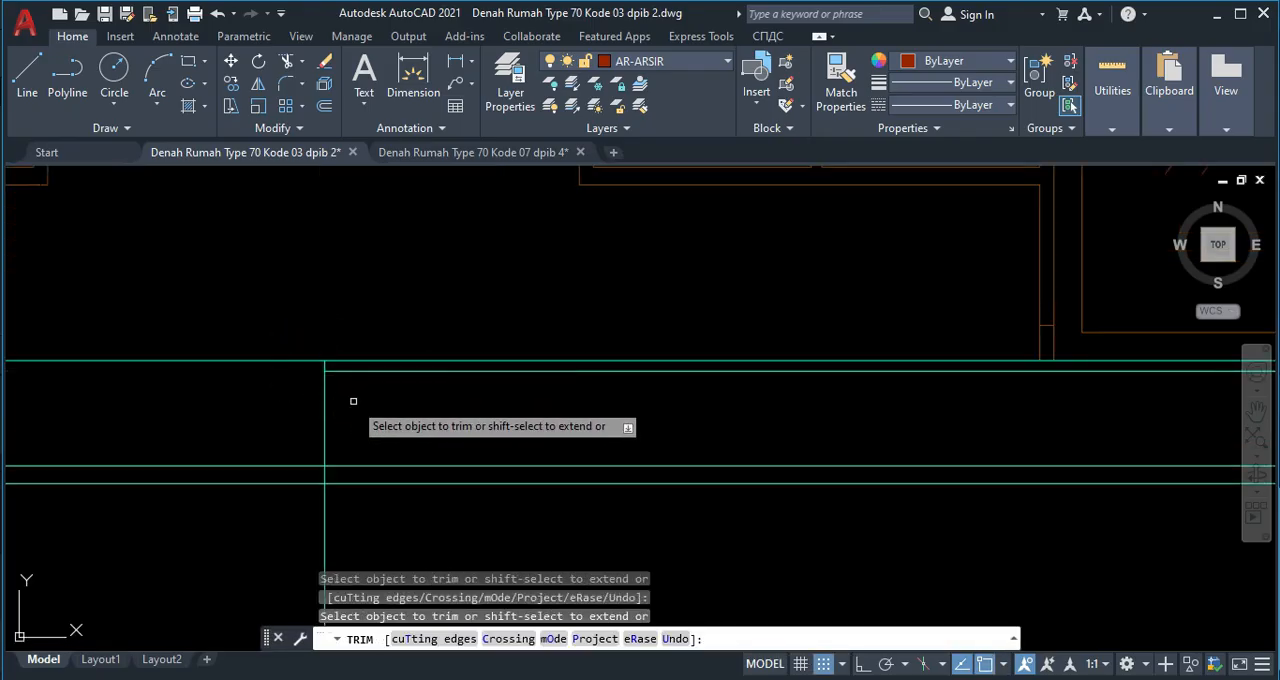
Try to trim the guide line between the terrace and garden level lines.
scroll(390, 405, down, 5)
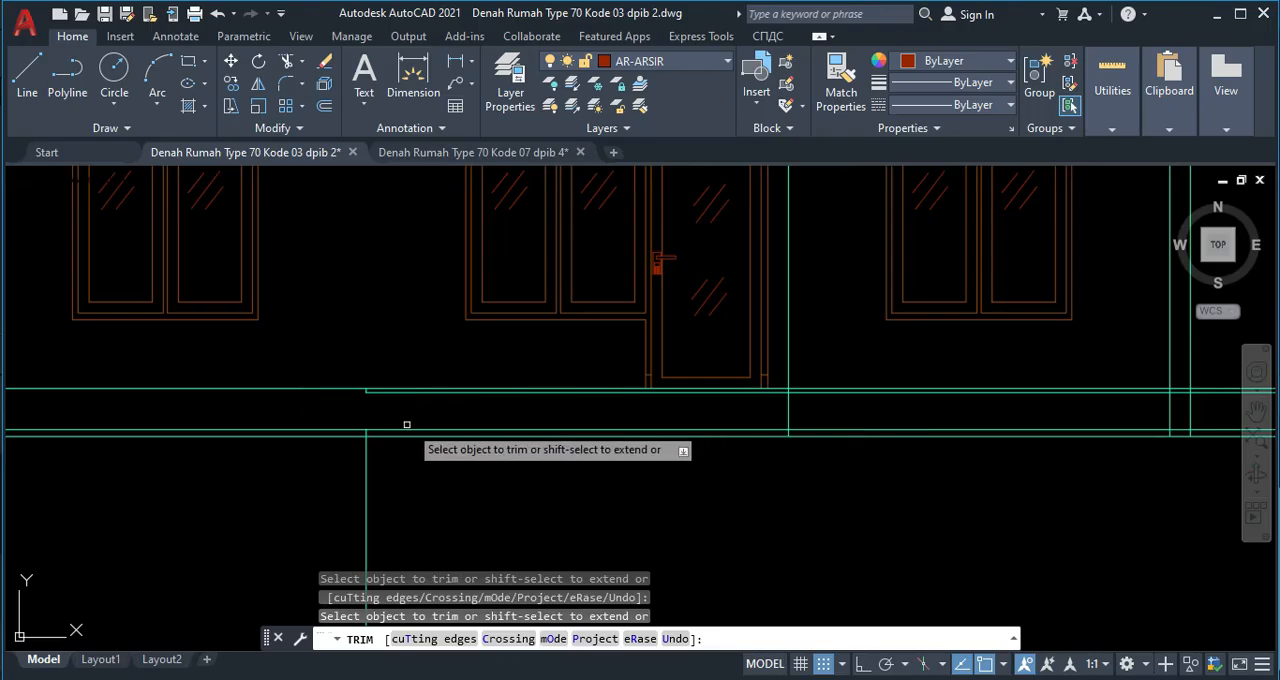
scroll(389, 414, up, 3)
key(ctrl+z)
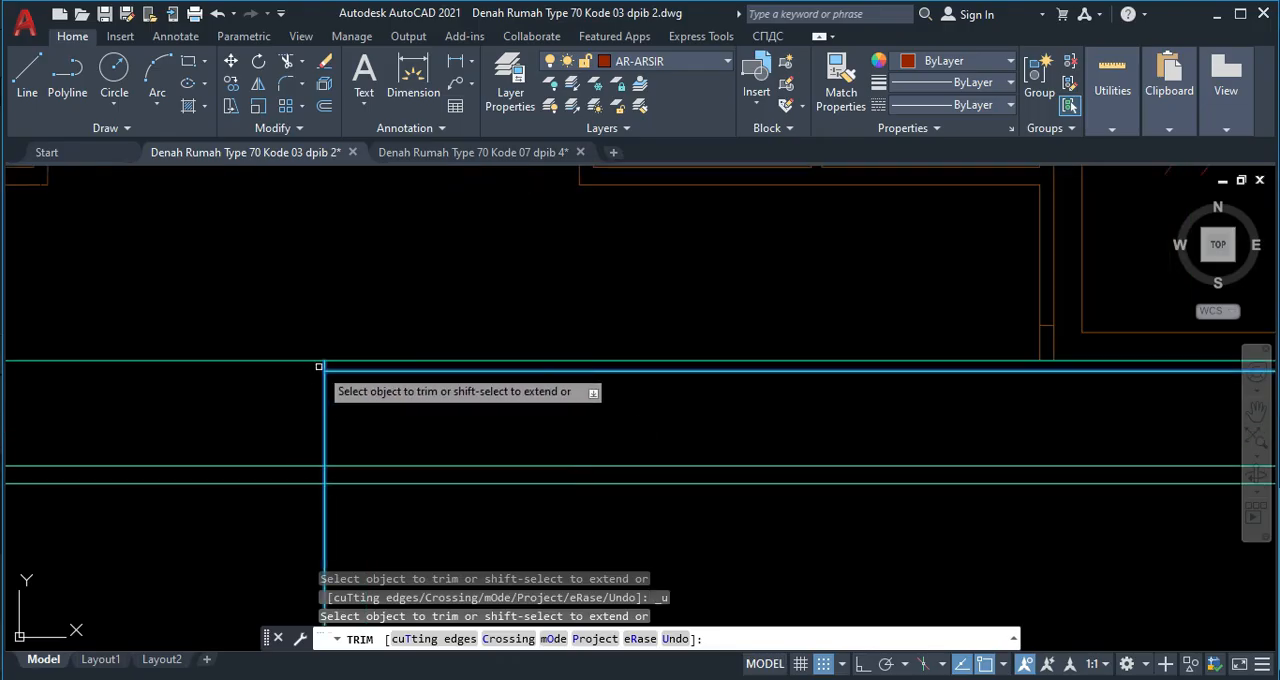
Trim the guide line between the garden level line and the lowest level line, and erase its leftover piece below the elevation.
click(320, 474)
scroll(322, 480, down, 3)
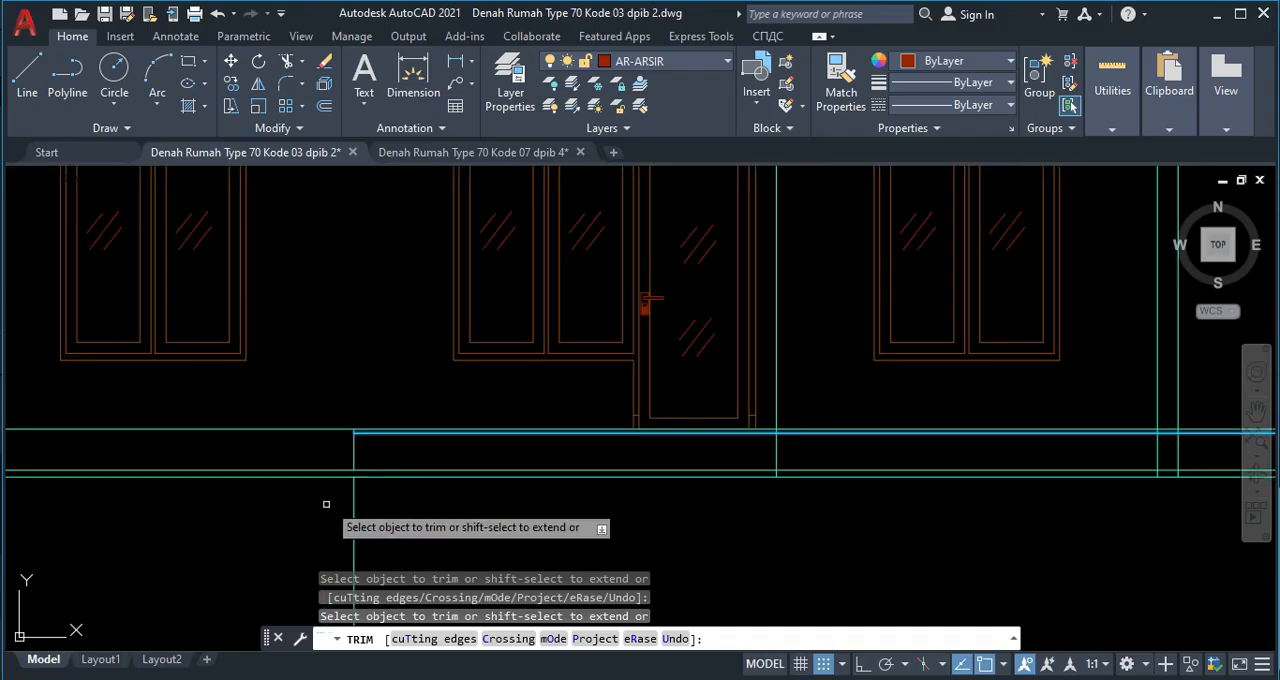
scroll(319, 493, down, 2)
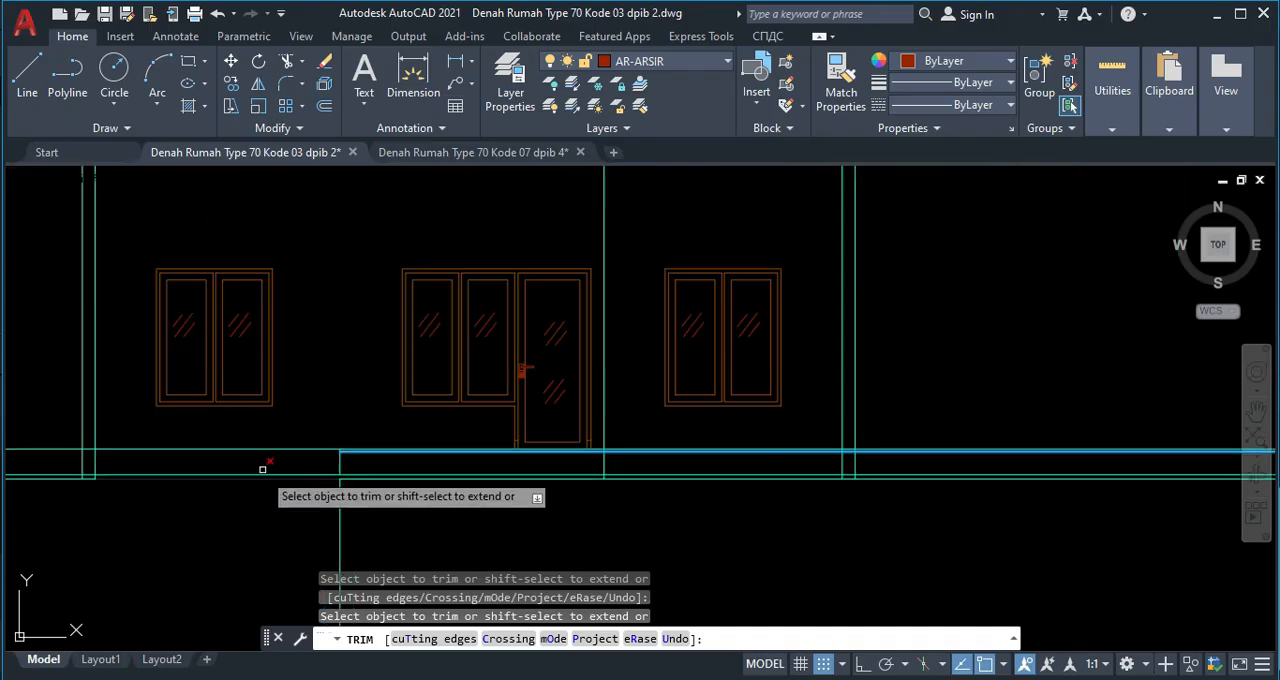
scroll(614, 451, up, 2)
scroll(700, 470, up, 2)
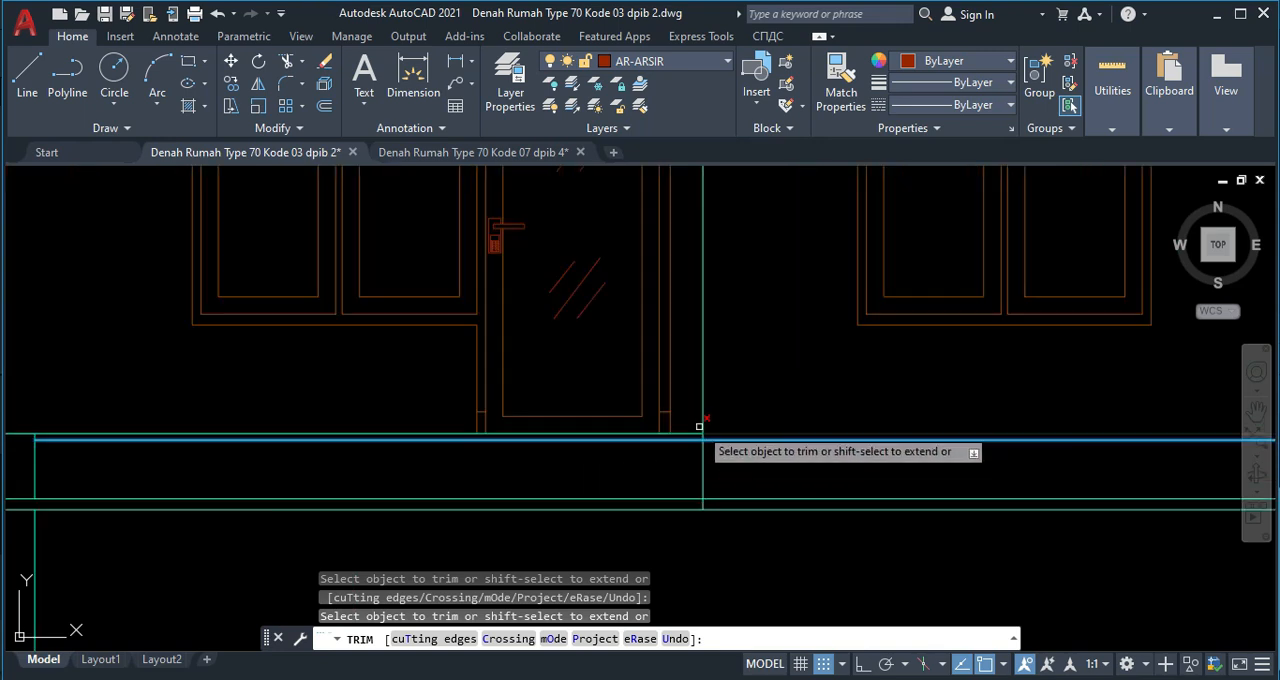
key(Escape)
scroll(266, 437, down, 3)
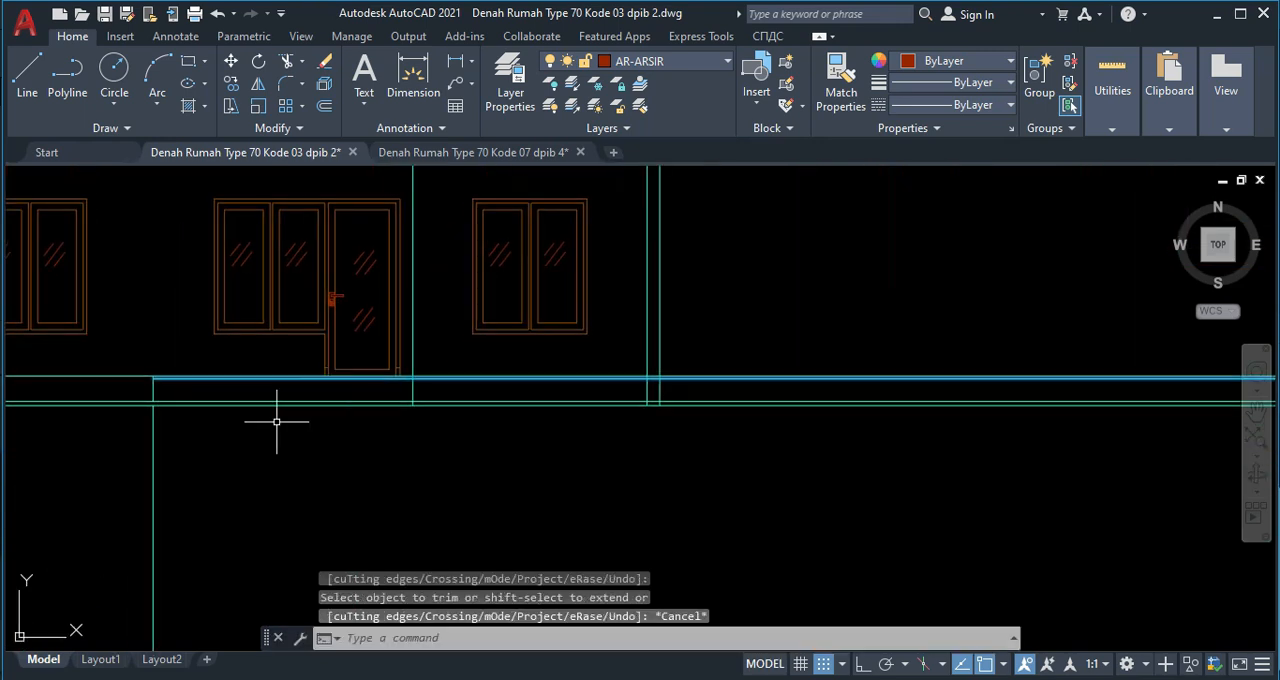
scroll(173, 454, up, 2)
click(165, 476)
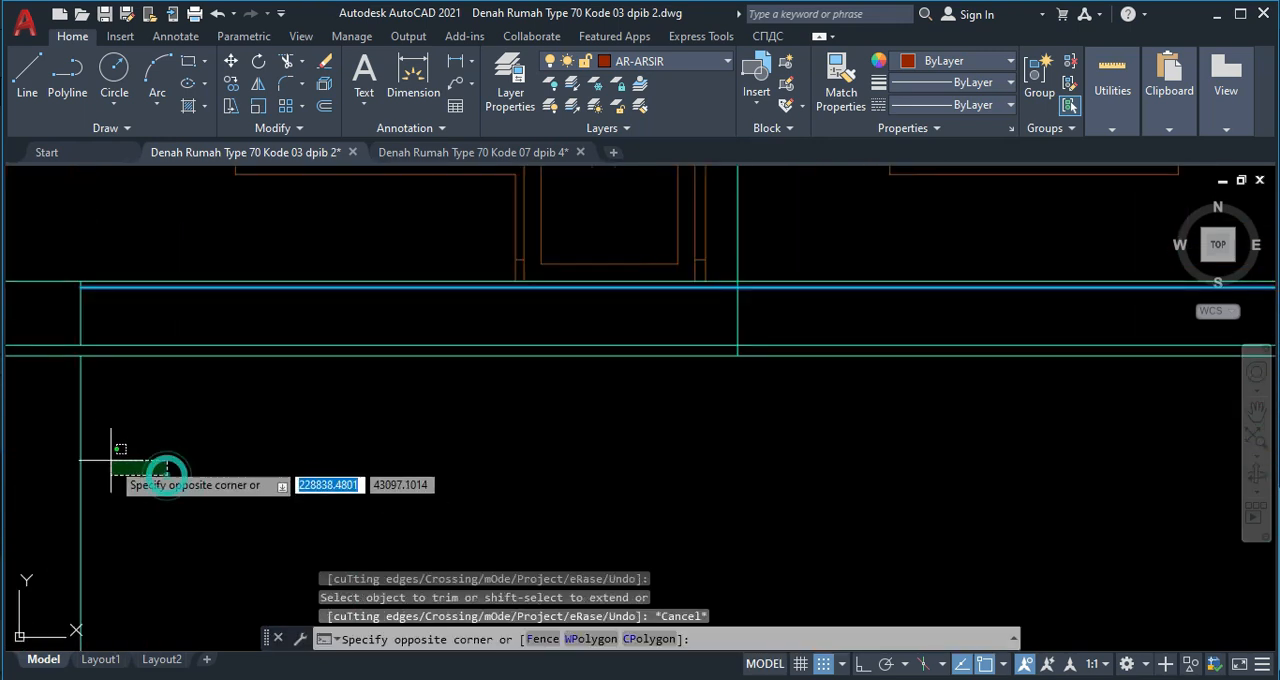
click(25, 421)
key(Delete)
Trim the terrace level line across the elevation's right bay and erase its leftover part running from the right wall outward.
scroll(137, 357, down, 2)
scroll(186, 394, up, 2)
scroll(530, 342, up, 2)
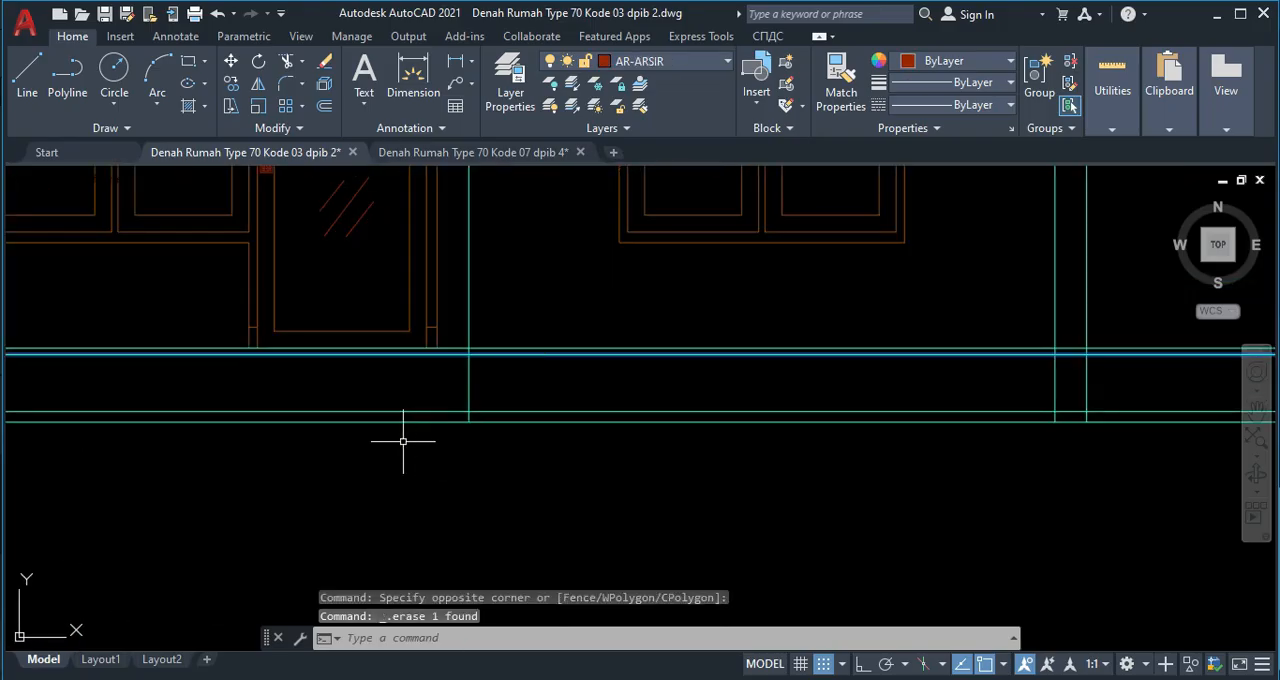
text(tr)
key(Return)
click(486, 353)
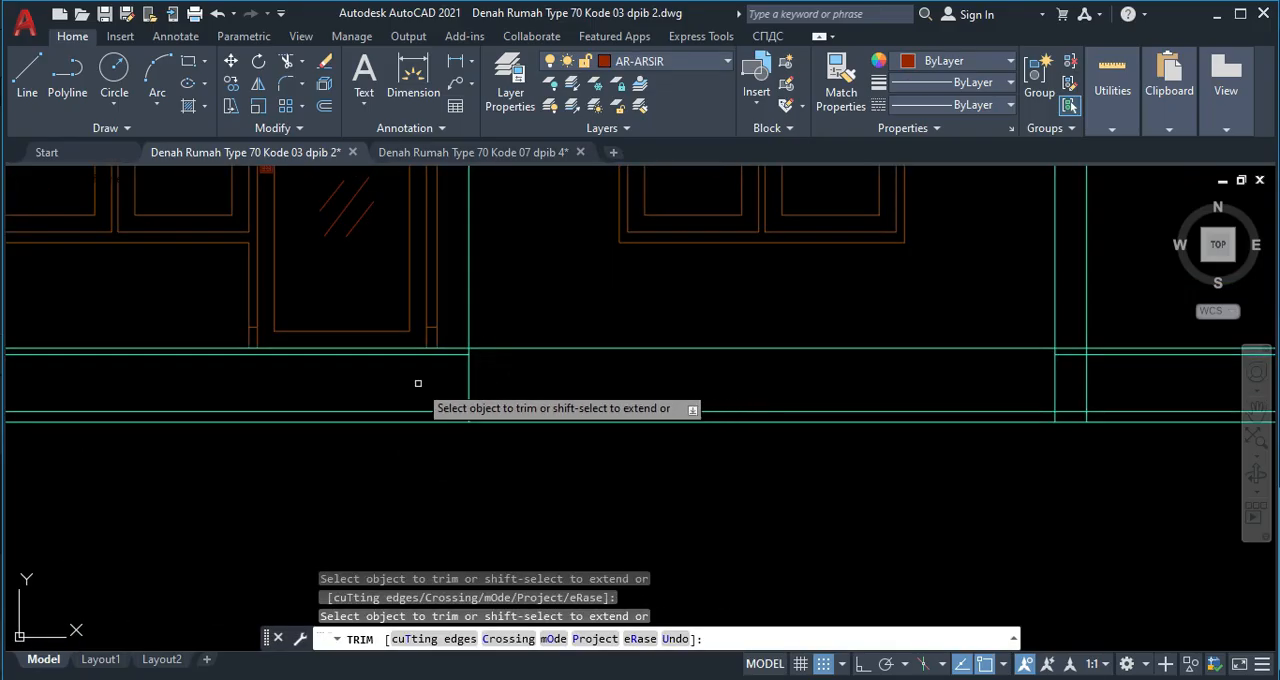
scroll(418, 383, down, 2)
key(Escape)
click(850, 365)
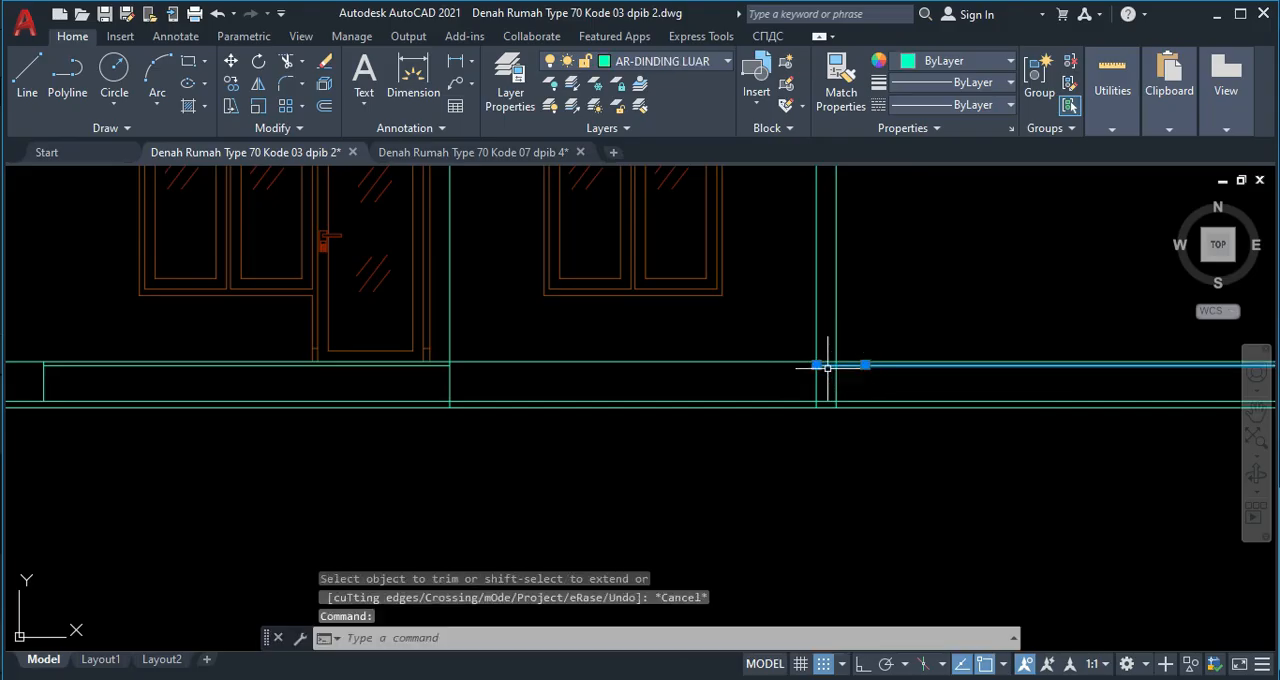
key(Delete)
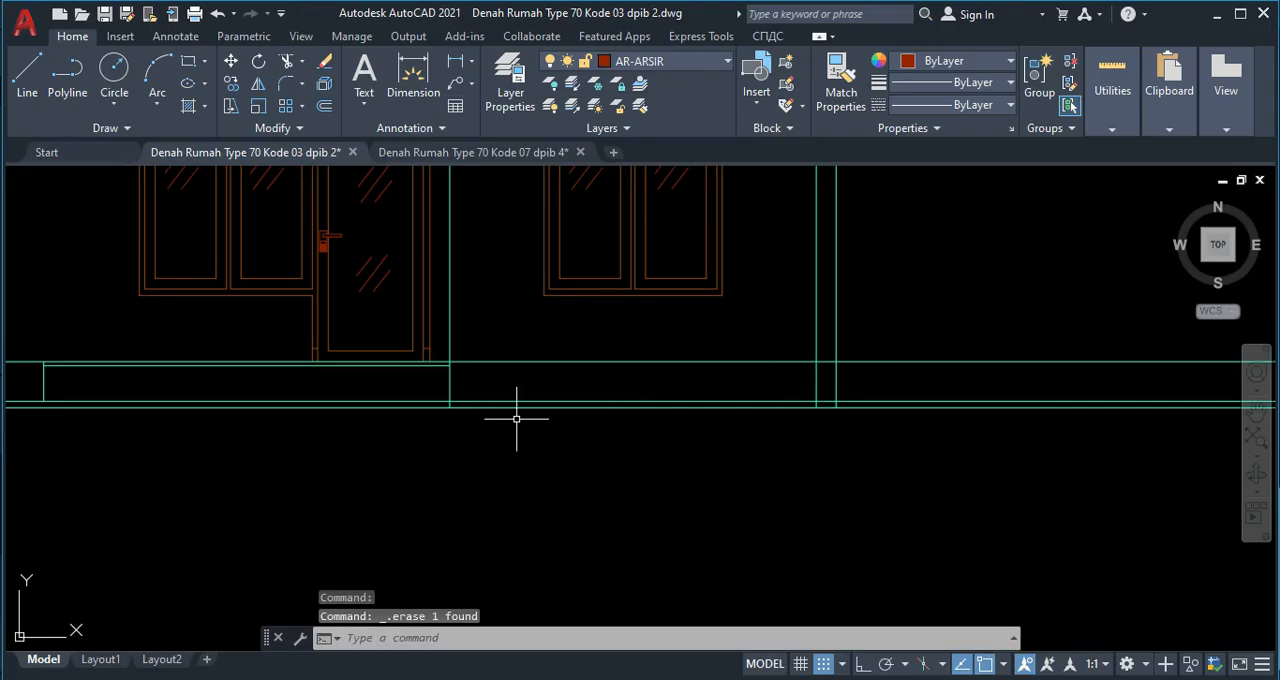
Trim the garden level line across the right bay and right wall, and cut all horizontal lines beyond the right wall with a fence.
key(Escape)
mouse_move(560, 408)
middle_down()
mouse_move(569, 474)
mouse_move(588, 412)
middle_up()
text(tr)
key(Return)
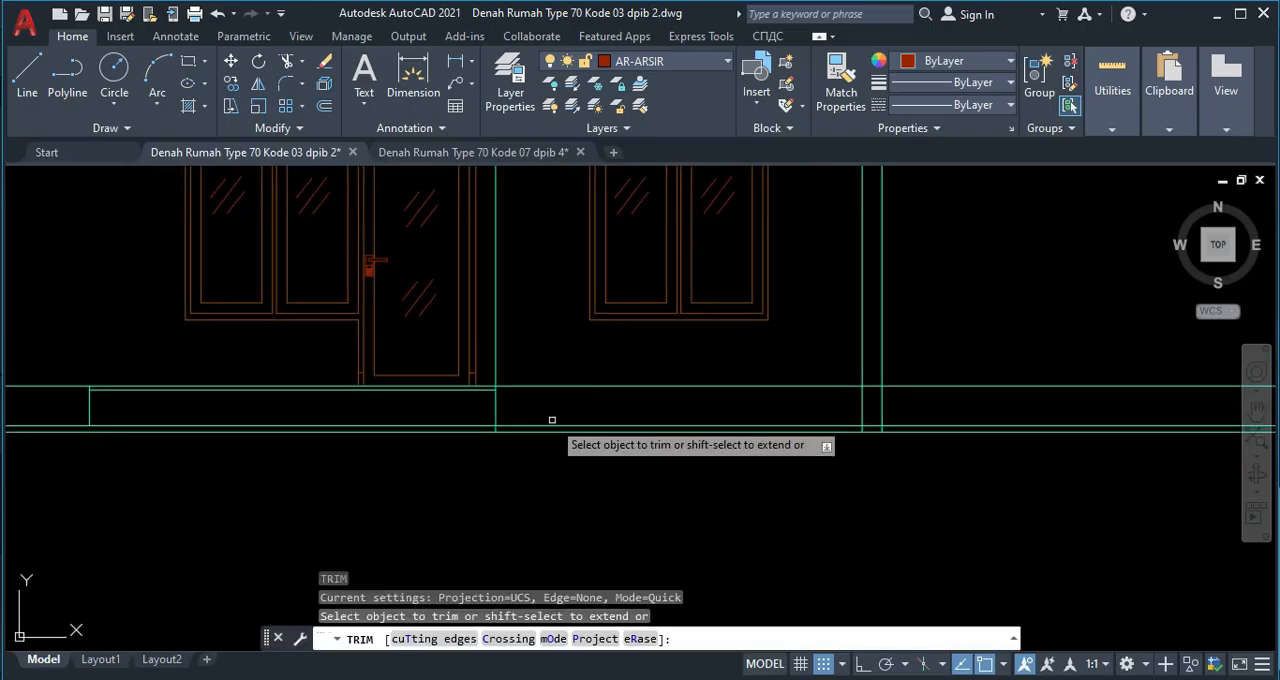
click(871, 424)
click(922, 452)
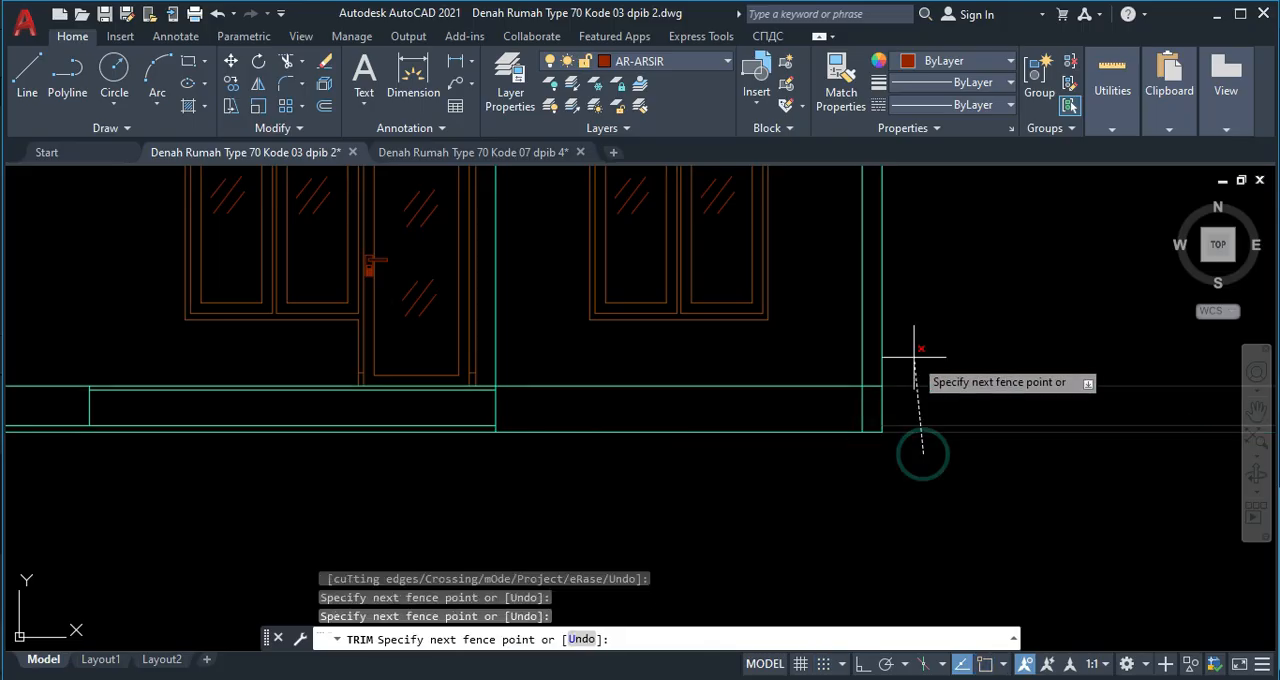
click(912, 357)
Fence-trim the horizontal lines outside the elevation's left wall and trim the garden level line within that wall's thickness.
scroll(912, 404, down, 6)
scroll(561, 409, up, 2)
scroll(569, 401, up, 2)
click(609, 479)
click(586, 383)
scroll(740, 436, up, 5)
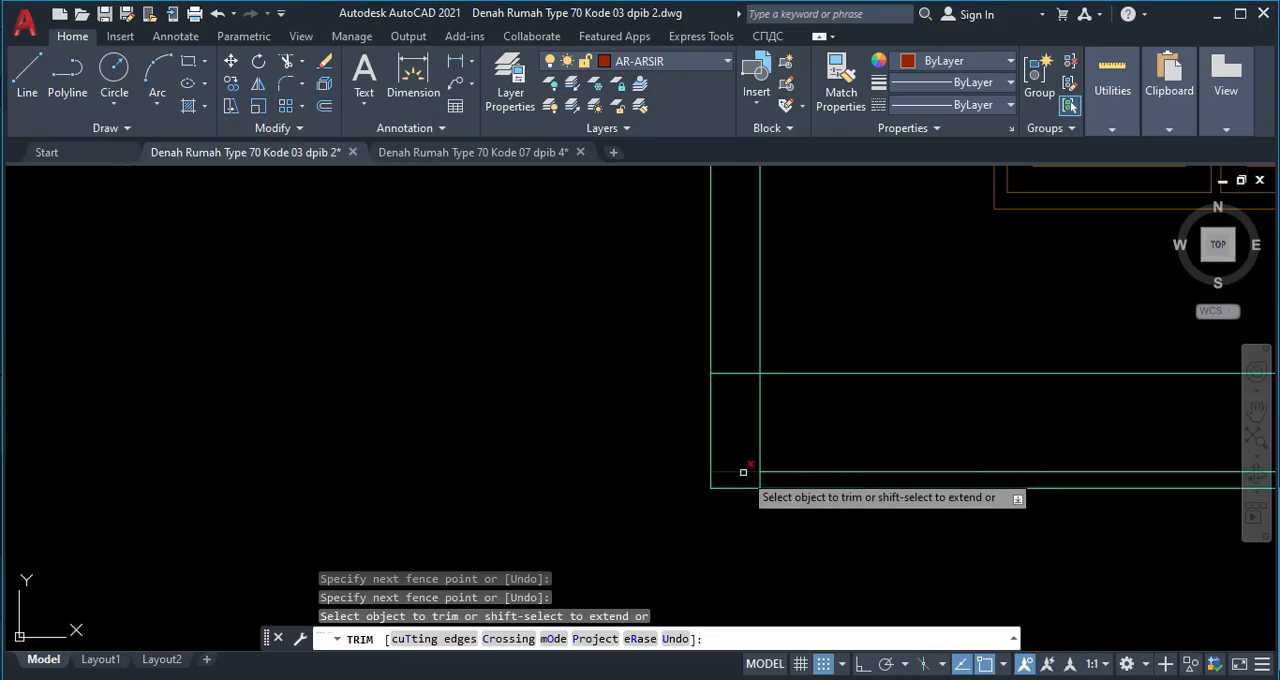
click(743, 473)
scroll(782, 453, down, 5)
middle_drag(847, 448, 651, 442)
key(Escape)
Stretch both ends of the lowest level line horizontally beyond the outer walls to form the ground line.
scroll(440, 483, down, 3)
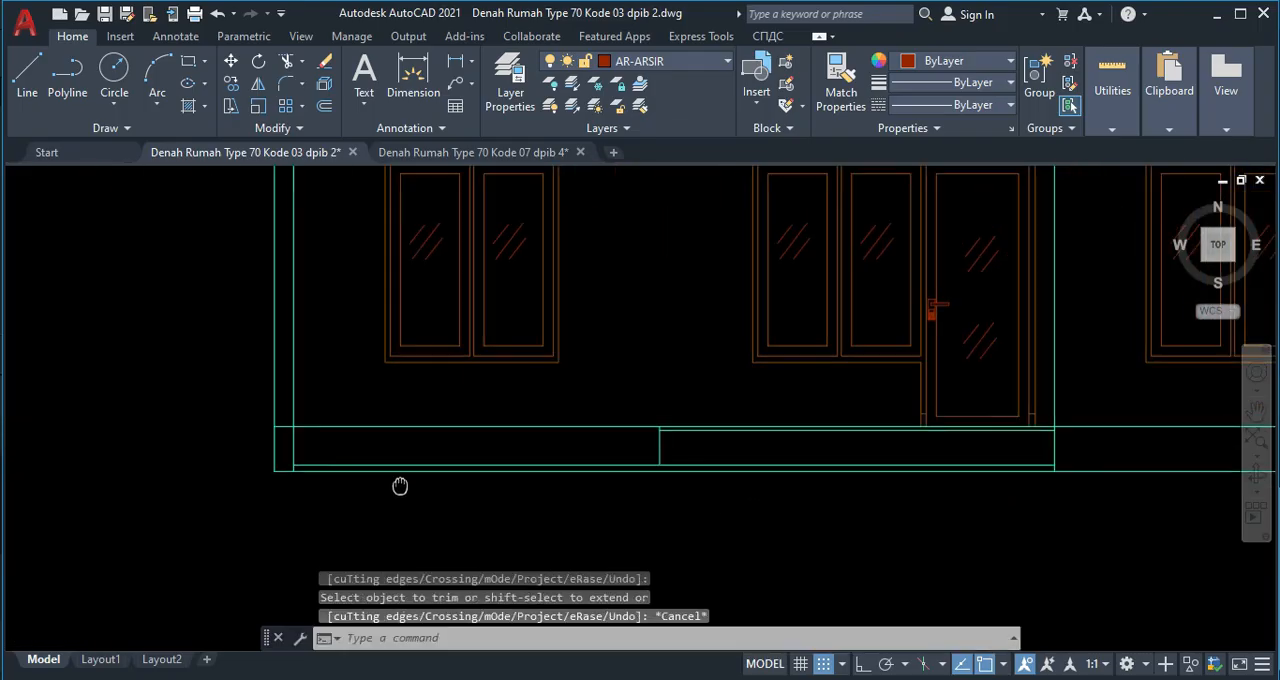
click(874, 477)
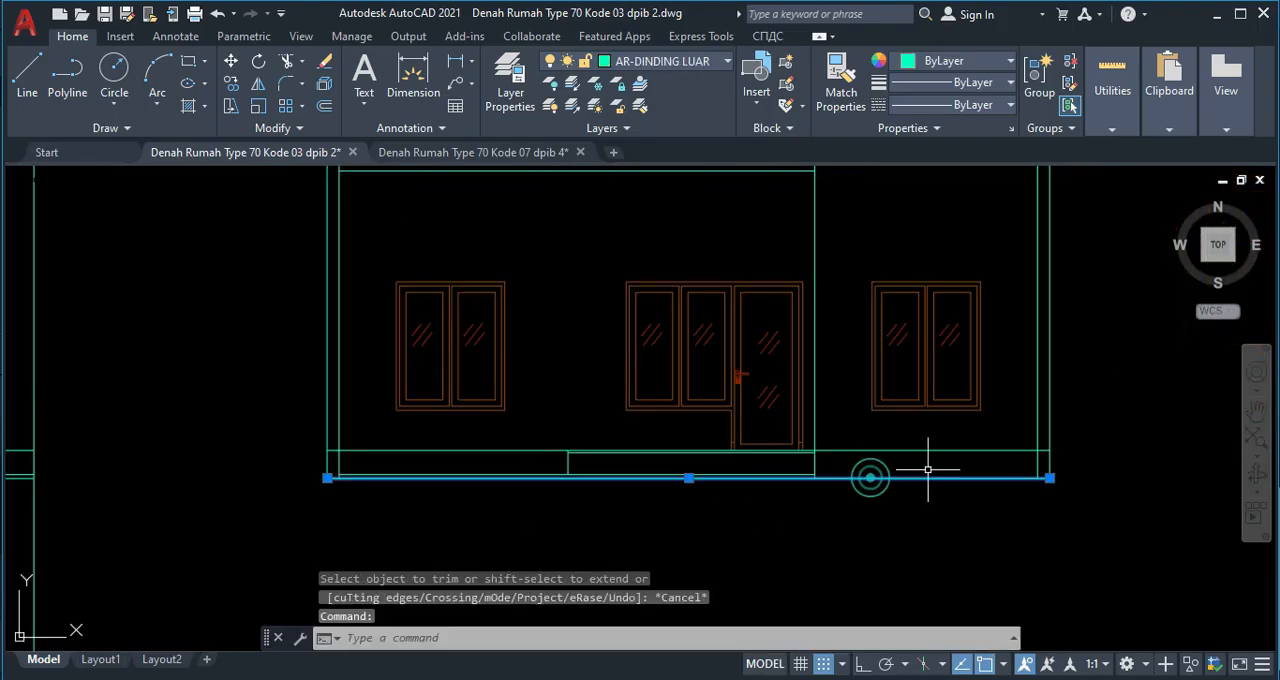
middle_drag(1065, 494, 1019, 511)
click(1002, 494)
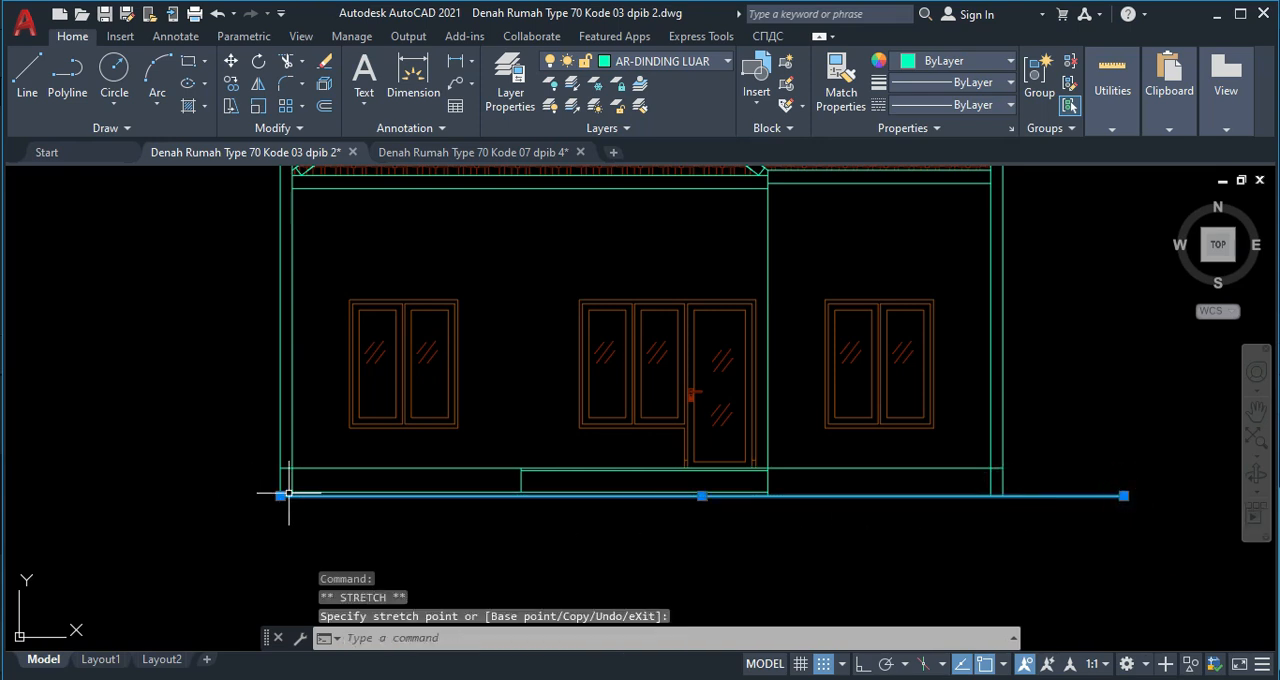
click(178, 495)
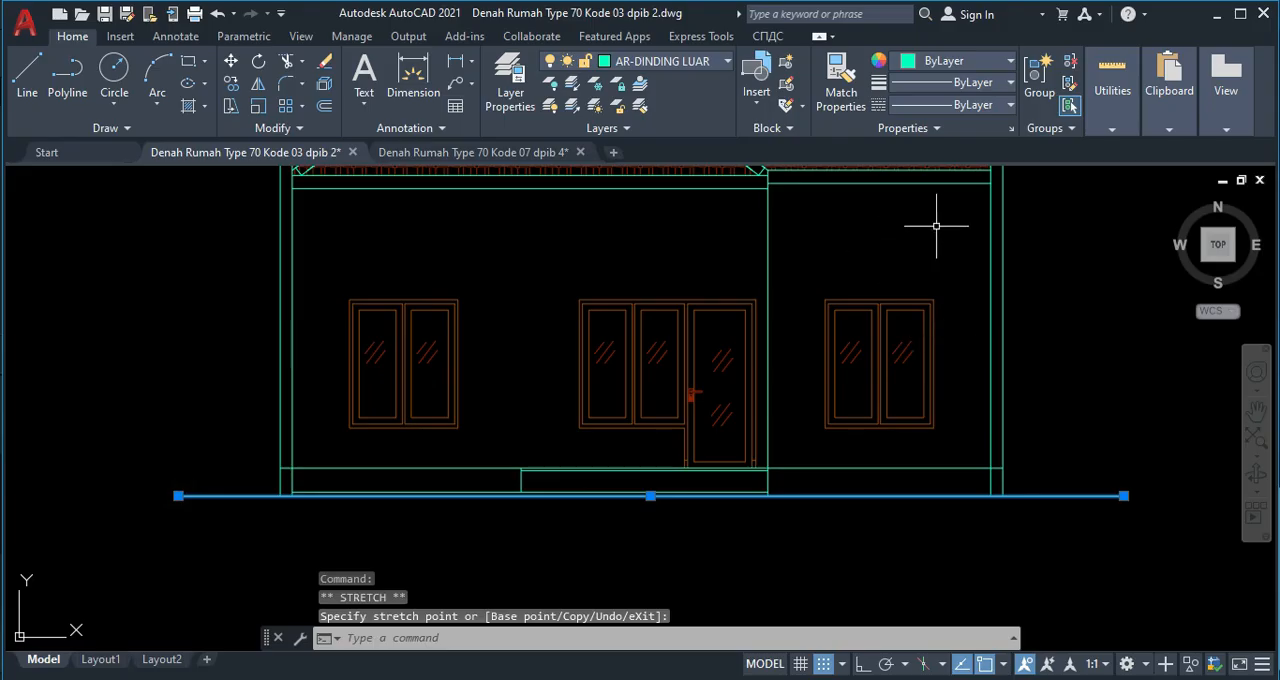
Set the drawing's current lineweight to 0.25 mm in the lineweight settings.
click(1006, 88)
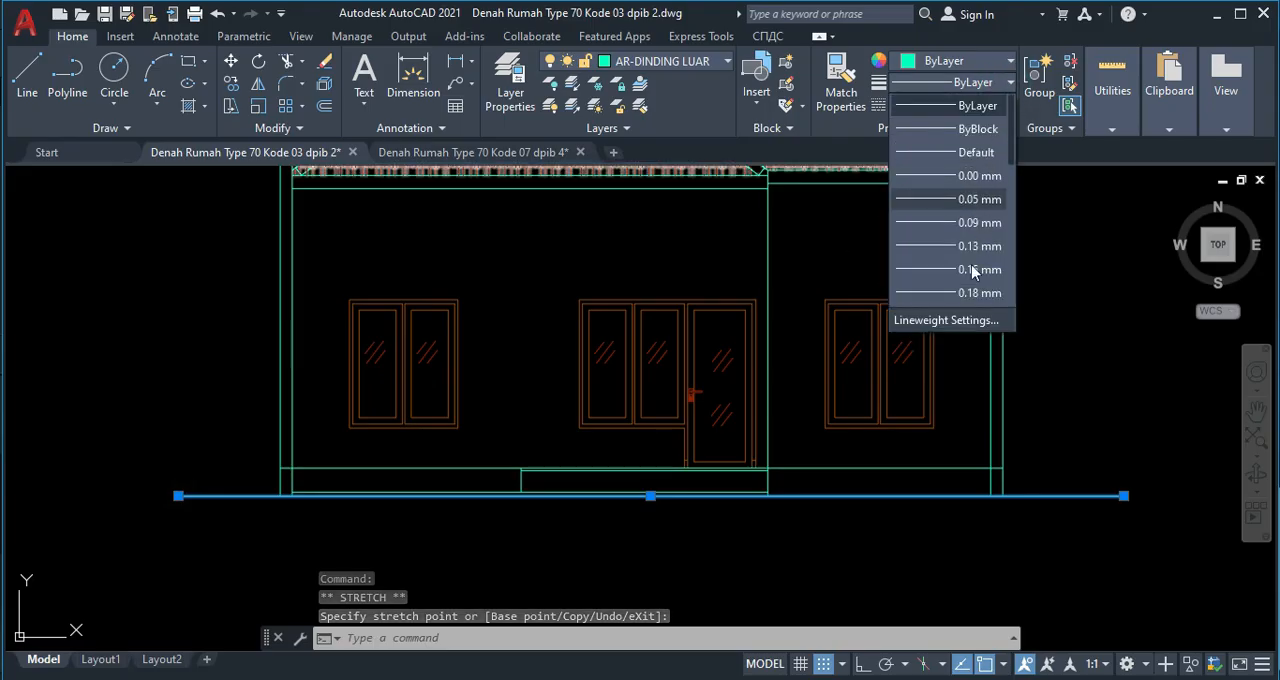
click(960, 321)
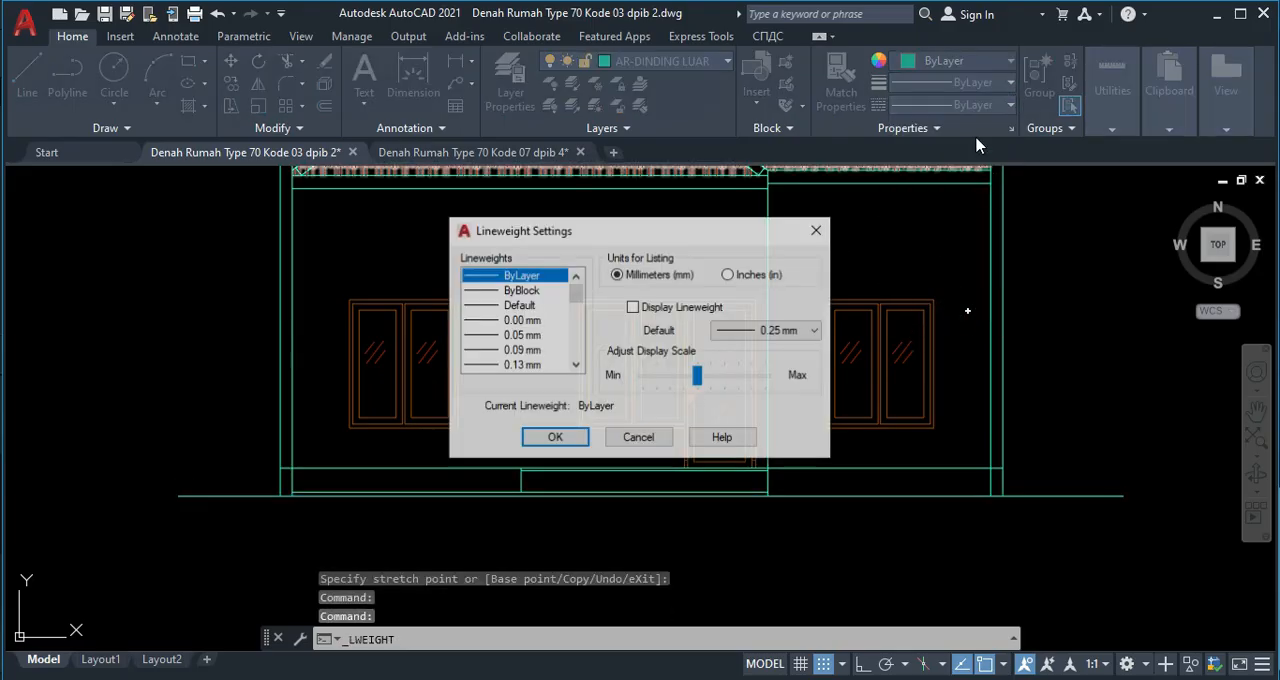
scroll(495, 362, down, 2)
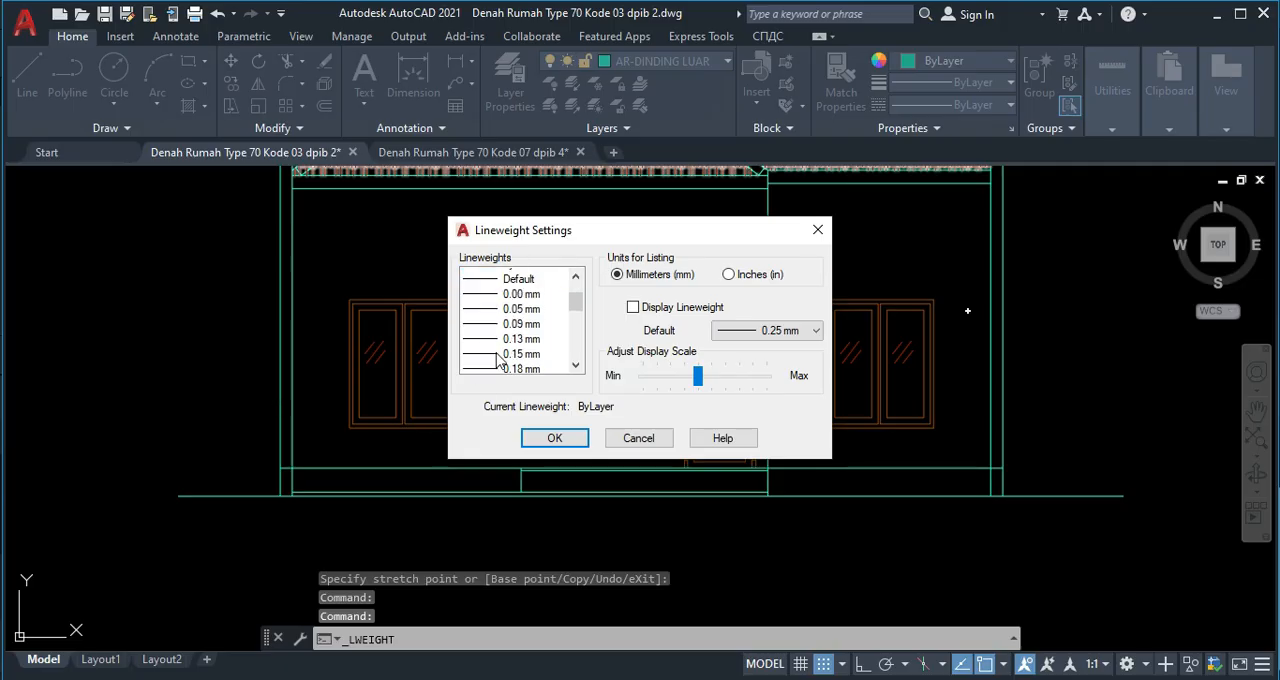
click(514, 351)
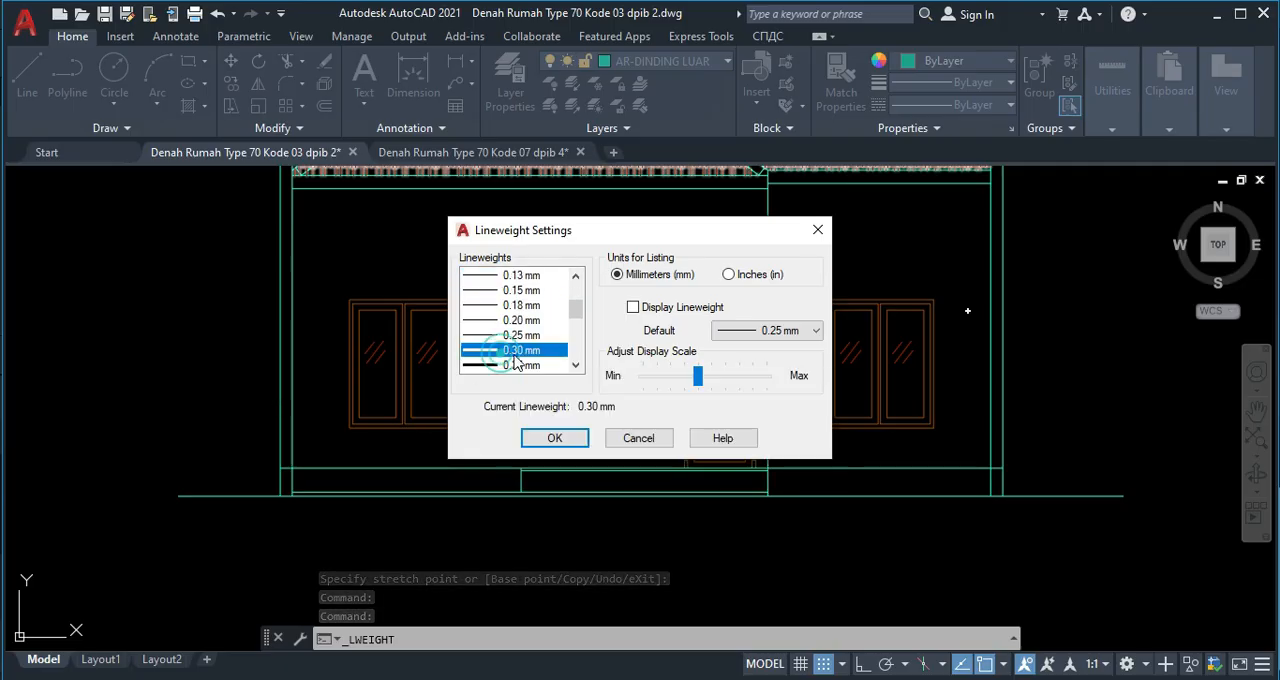
click(505, 335)
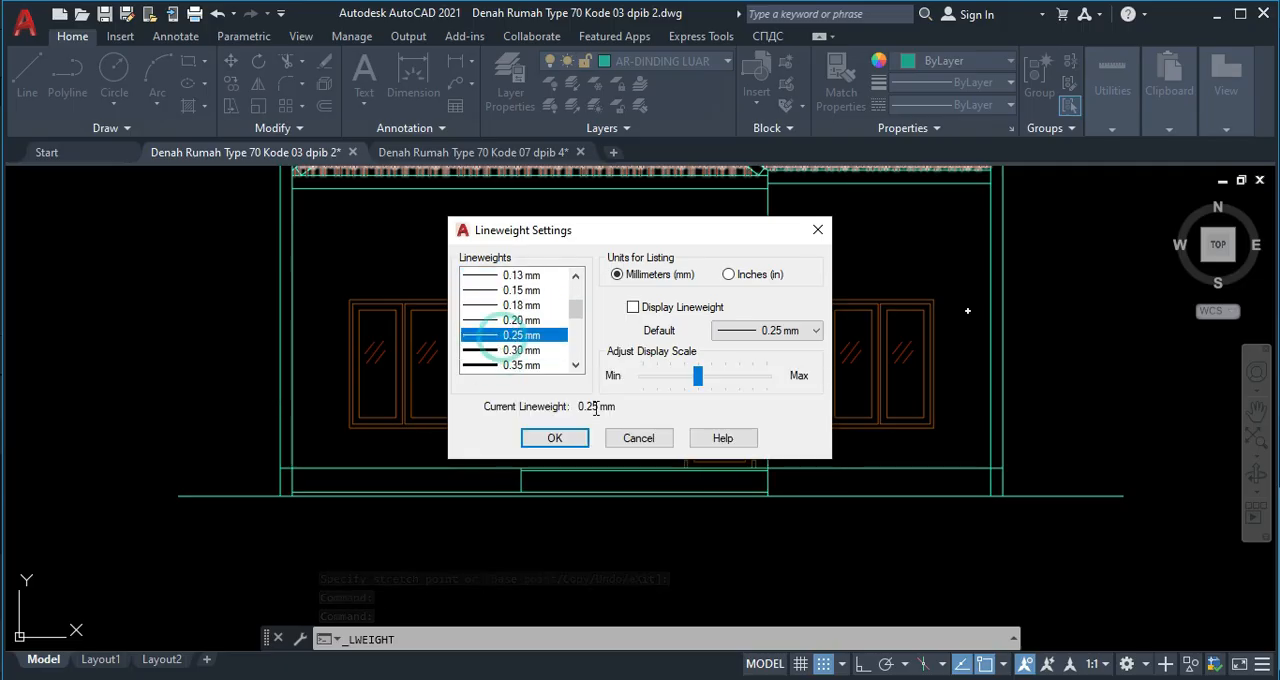
click(535, 441)
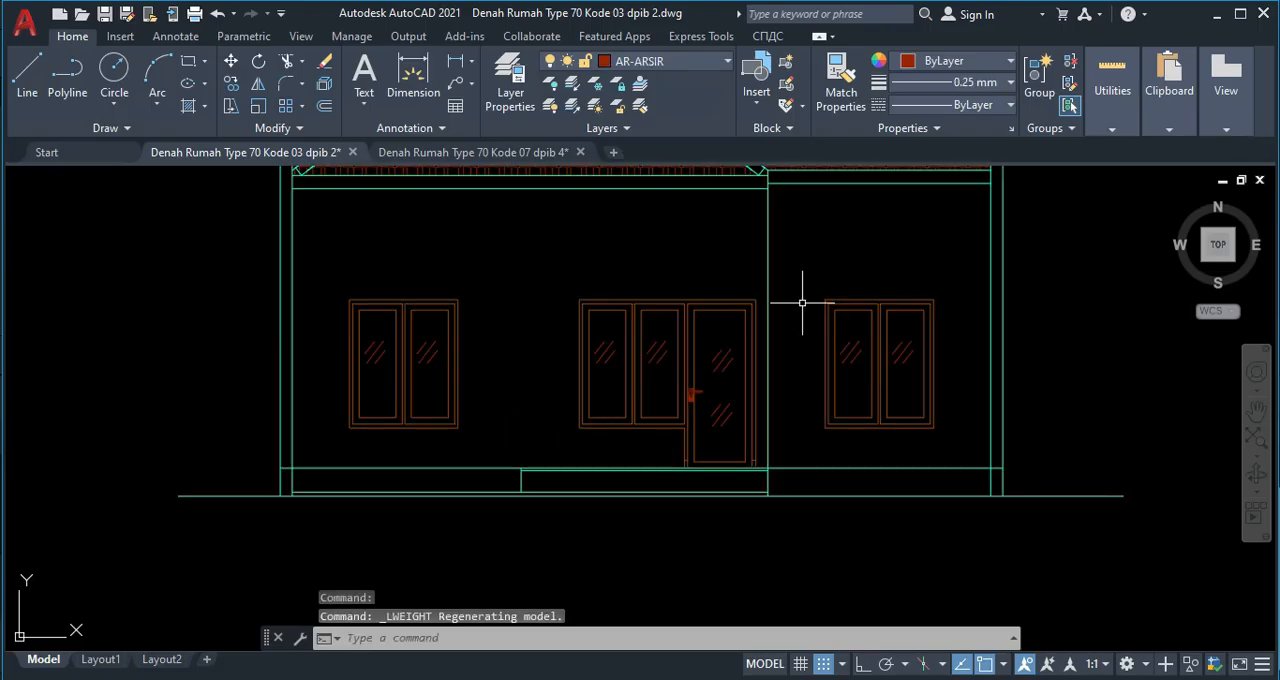
key(Escape)
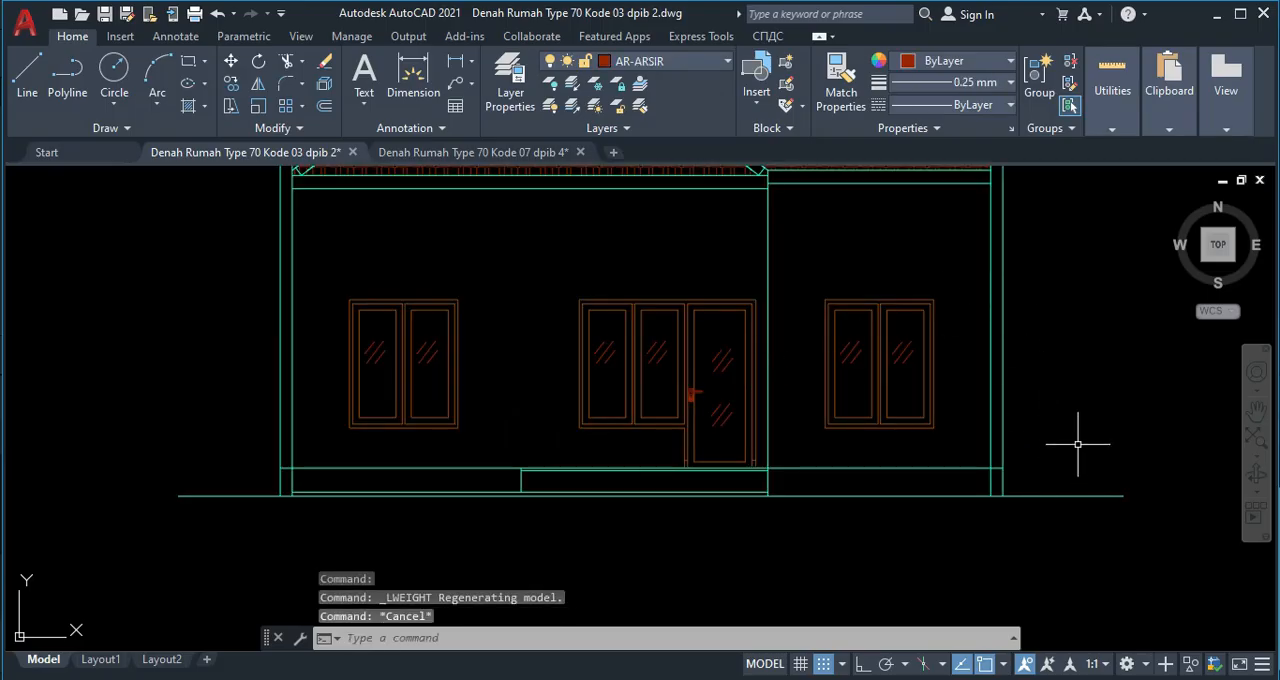
Set the extended ground line's own lineweight to 0.25 mm.
click(1061, 495)
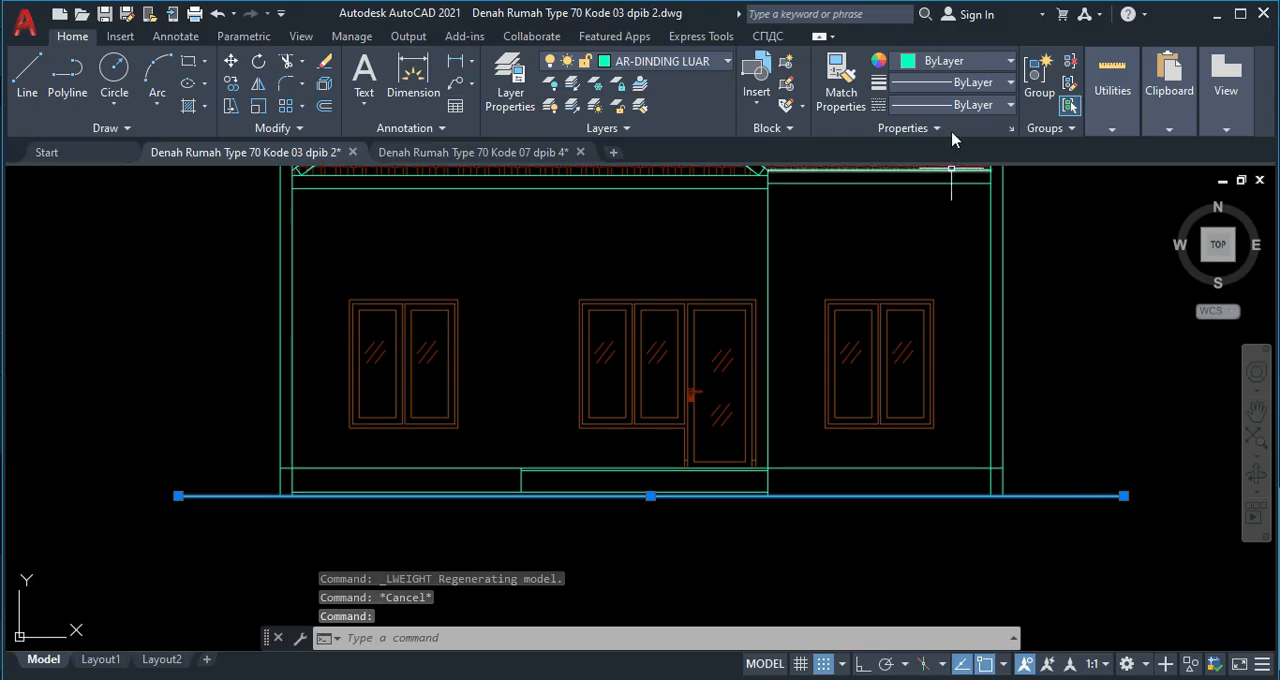
click(980, 104)
scroll(985, 277, down, 2)
click(963, 286)
key(Escape)
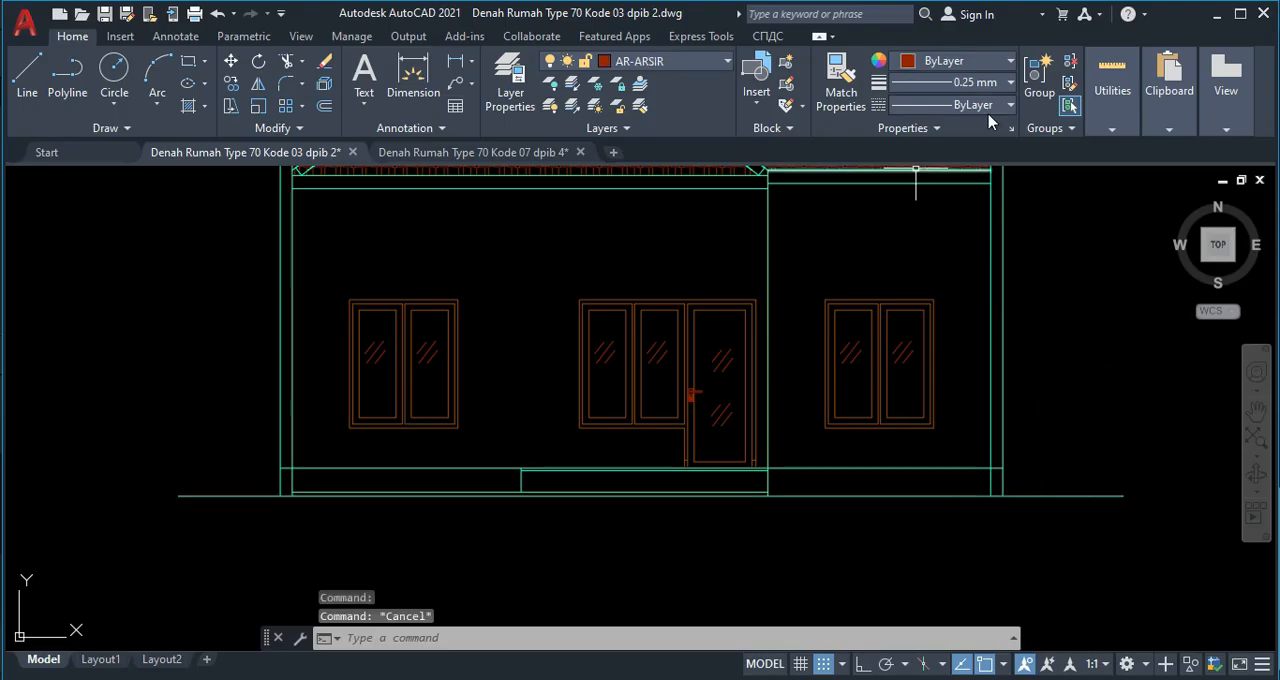
click(1050, 495)
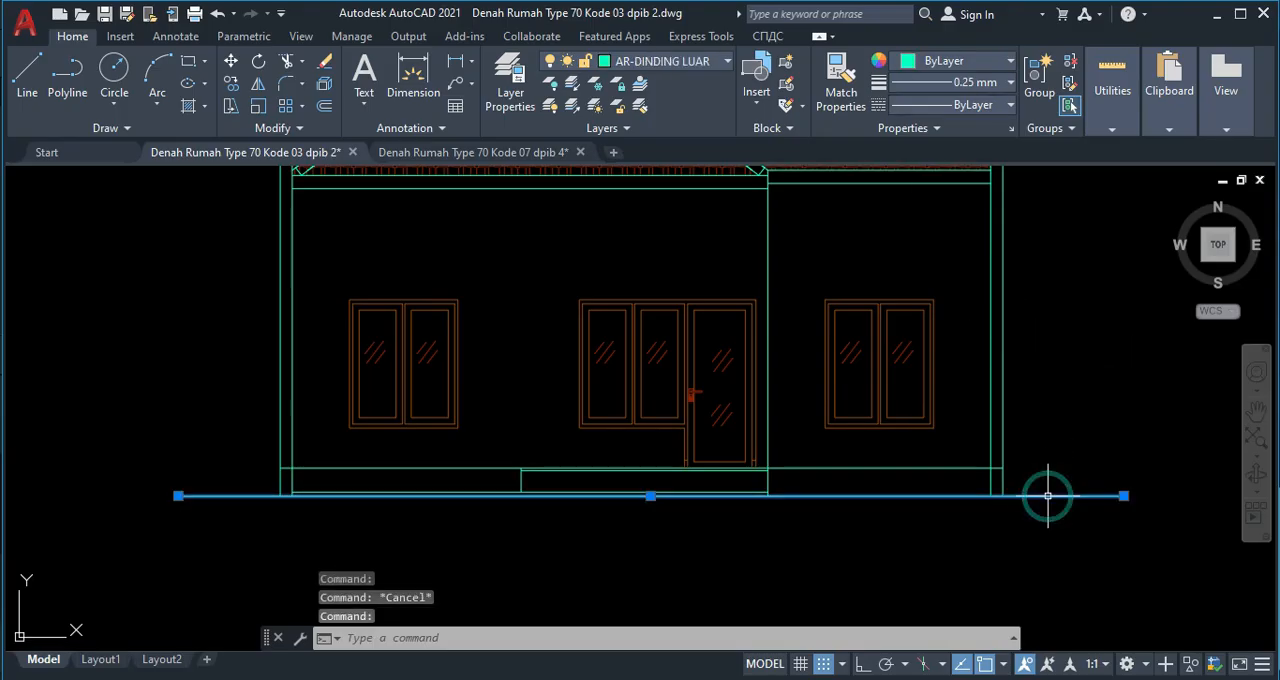
key(Escape)
Set the current lineweight for new objects to ByLayer.
click(957, 86)
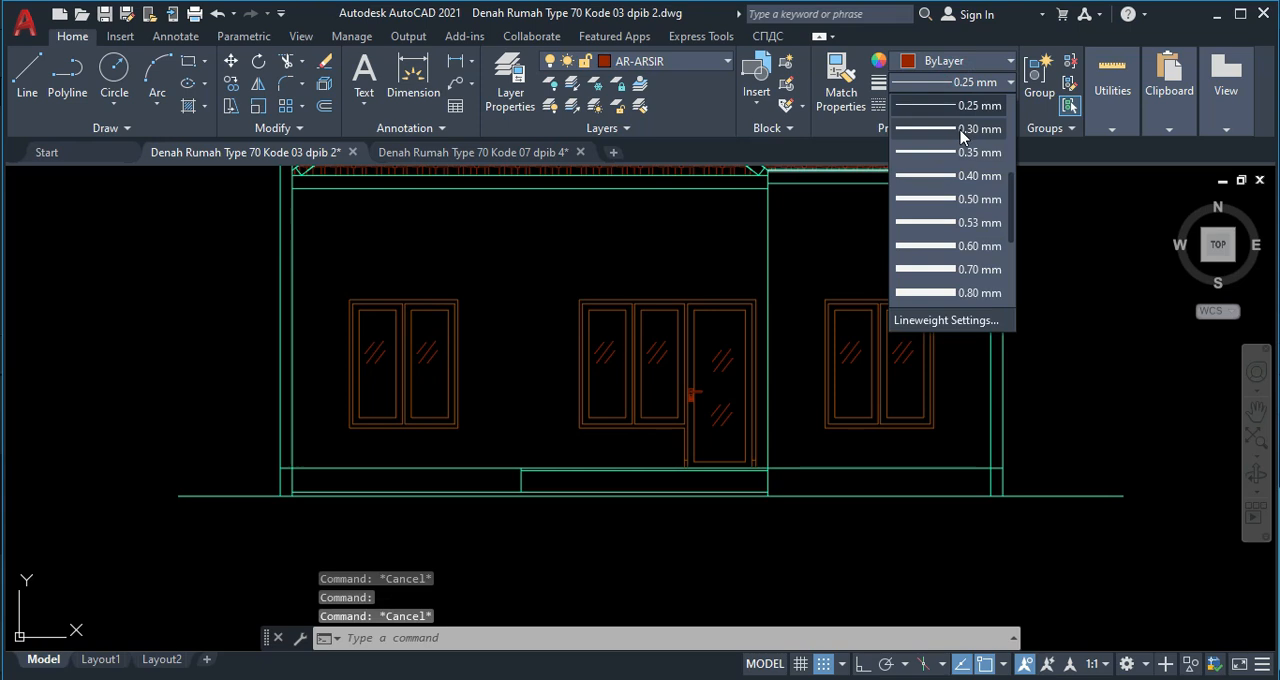
scroll(975, 115, up, 3)
click(966, 106)
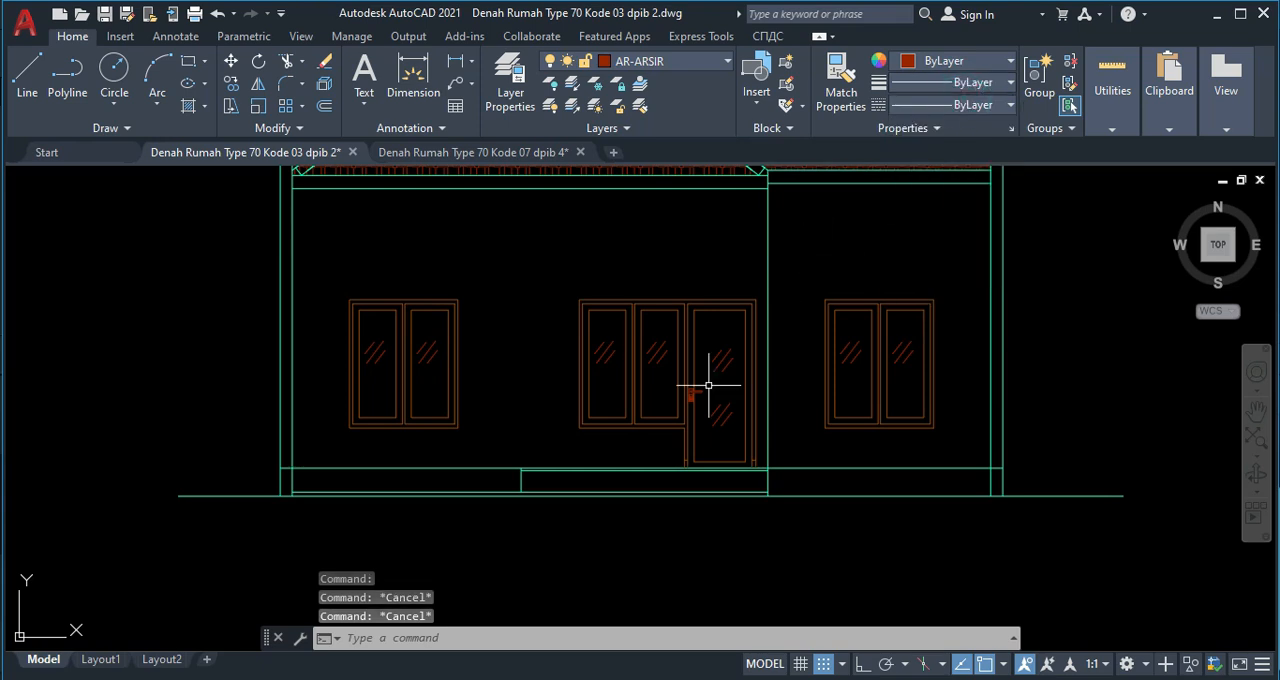
Trim the floor line within the thickness of the elevation's left and right outer walls.
scroll(620, 472, down, 5)
scroll(599, 465, up, 5)
mouse_move(436, 453)
middle_down()
mouse_move(623, 419)
mouse_move(482, 436)
middle_up()
scroll(431, 397, up, 2)
text(tr)
key(Return)
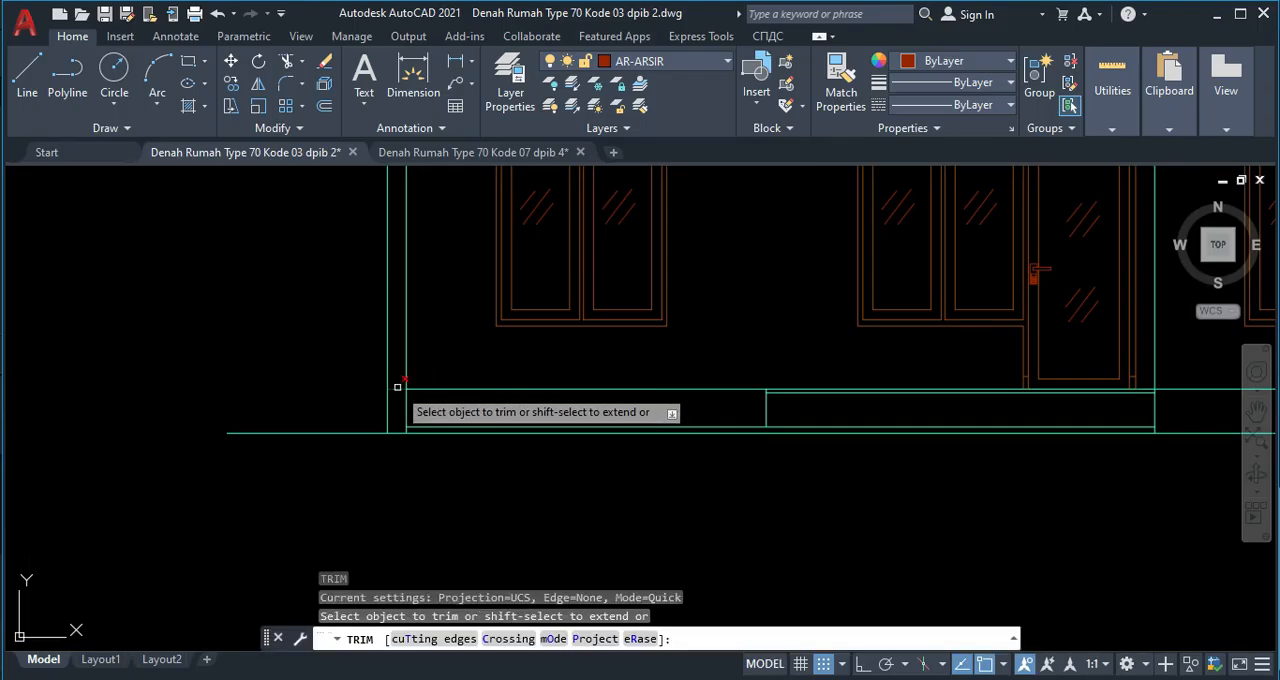
click(397, 386)
scroll(691, 380, down, 5)
scroll(743, 371, up, 5)
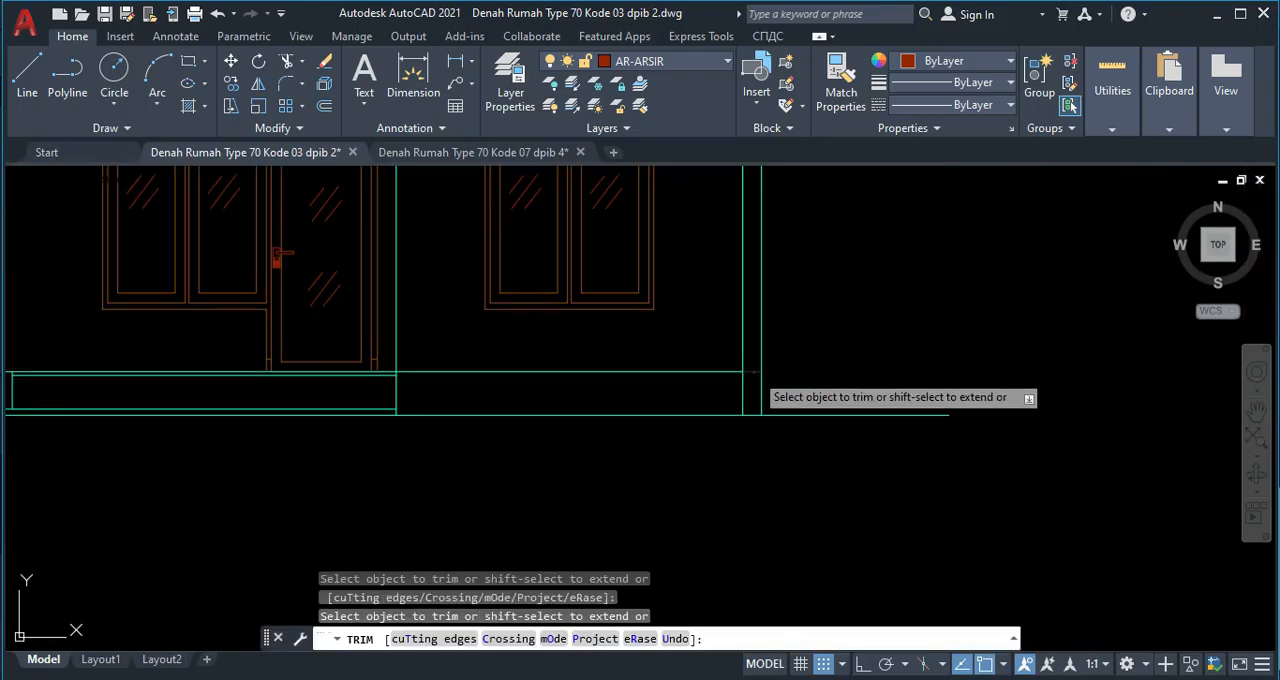
key(Escape)
Examine the trimmed floor, terrace, garden and ground lines along the base of the front elevation.
scroll(514, 400, down, 4)
scroll(514, 371, up, 2)
scroll(462, 378, up, 1)
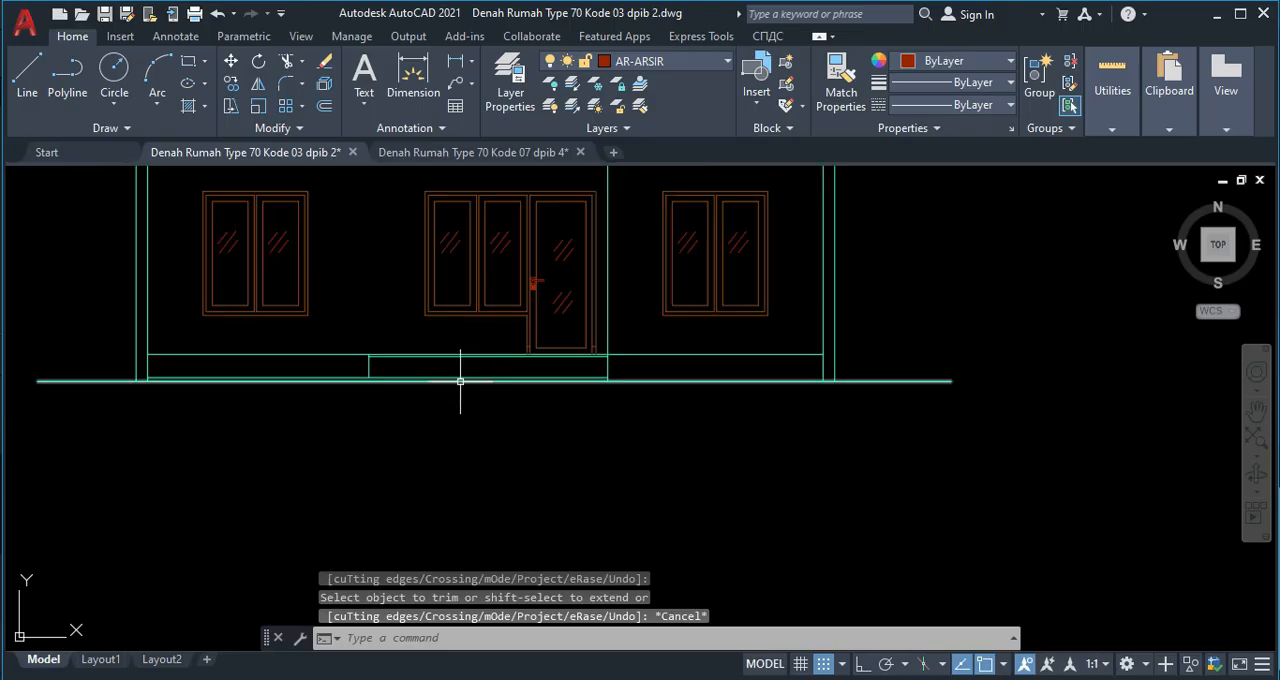
scroll(500, 383, down, 3)
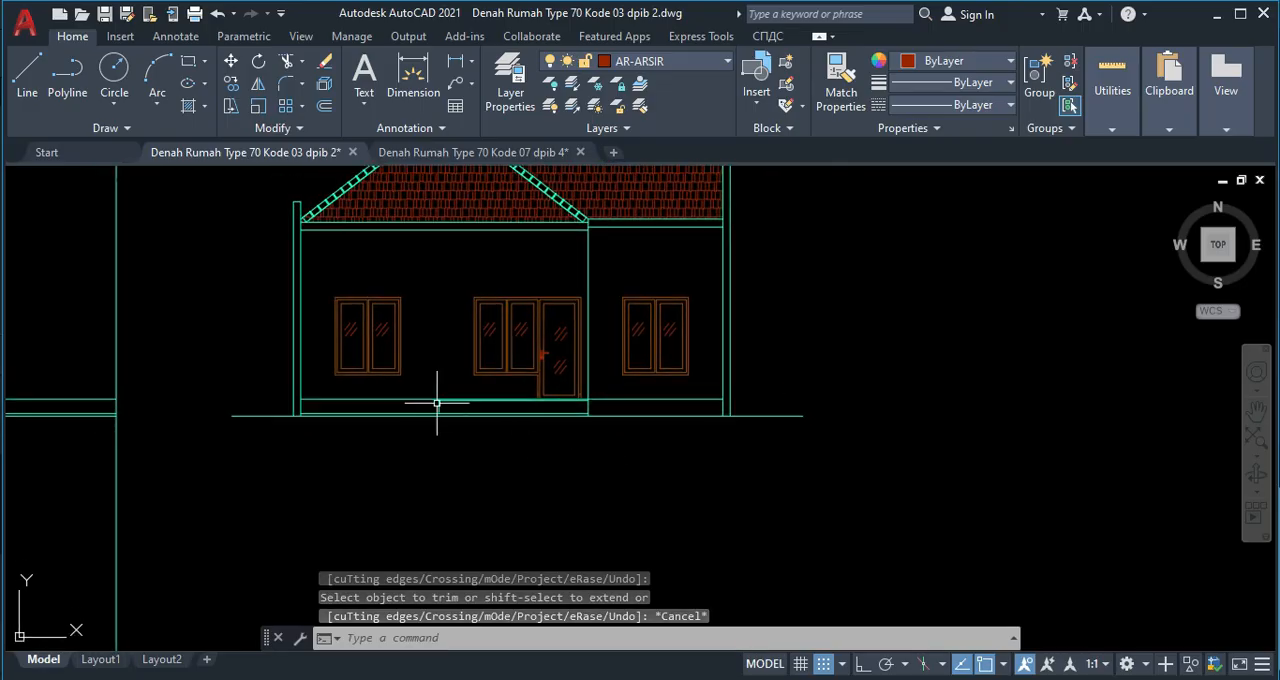
scroll(430, 398, up, 5)
scroll(600, 443, down, 4)
middle_drag(686, 434, 668, 461)
scroll(471, 451, up, 2)
scroll(676, 452, up, 1)
scroll(676, 452, up, 2)
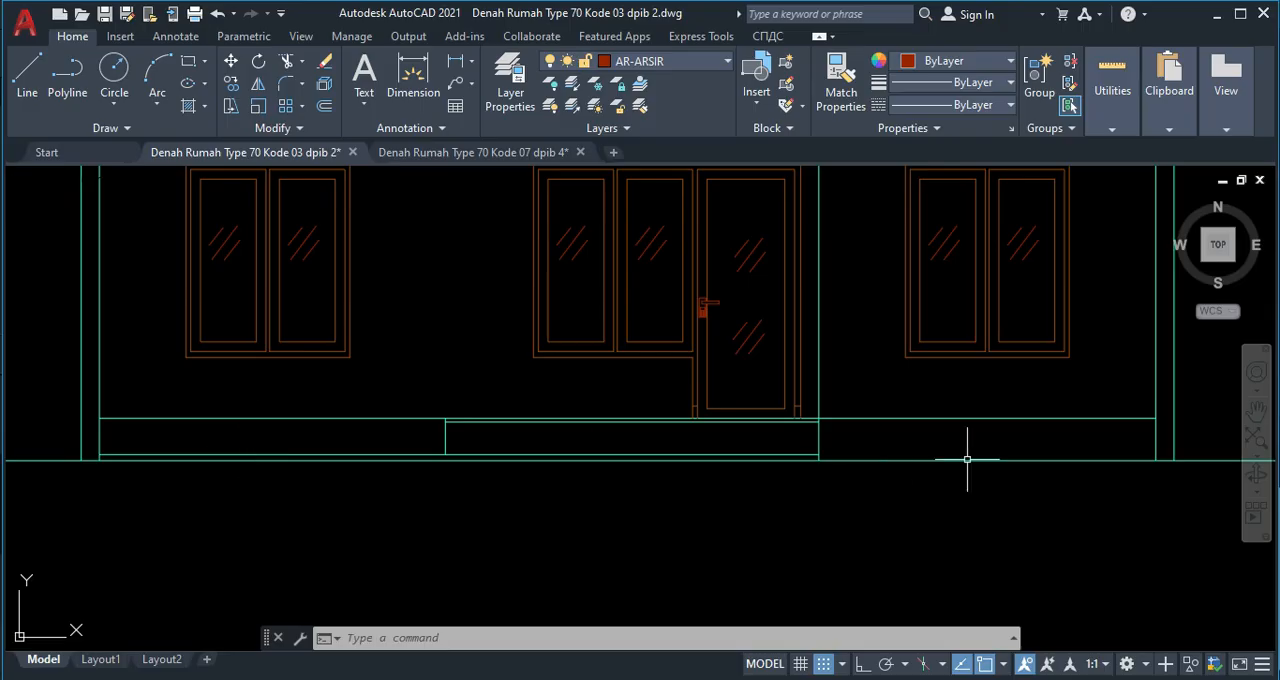
scroll(948, 432, down, 3)
middle_drag(943, 443, 850, 478)
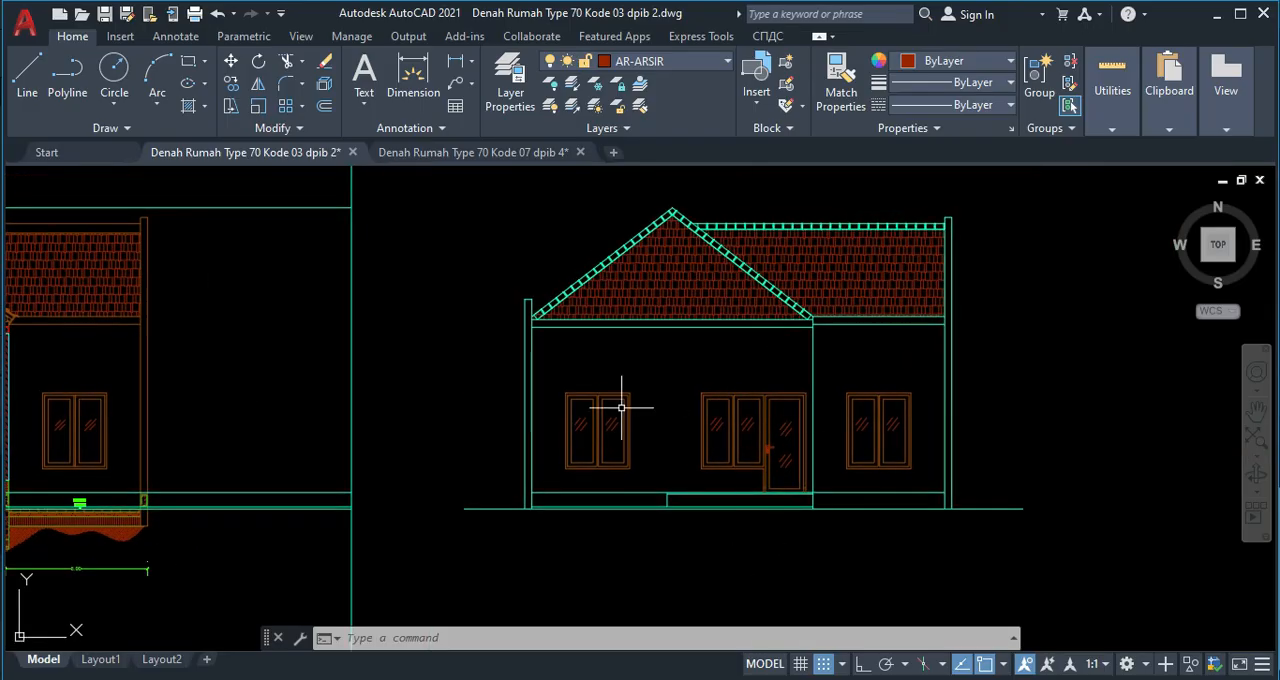
scroll(532, 500, up, 2)
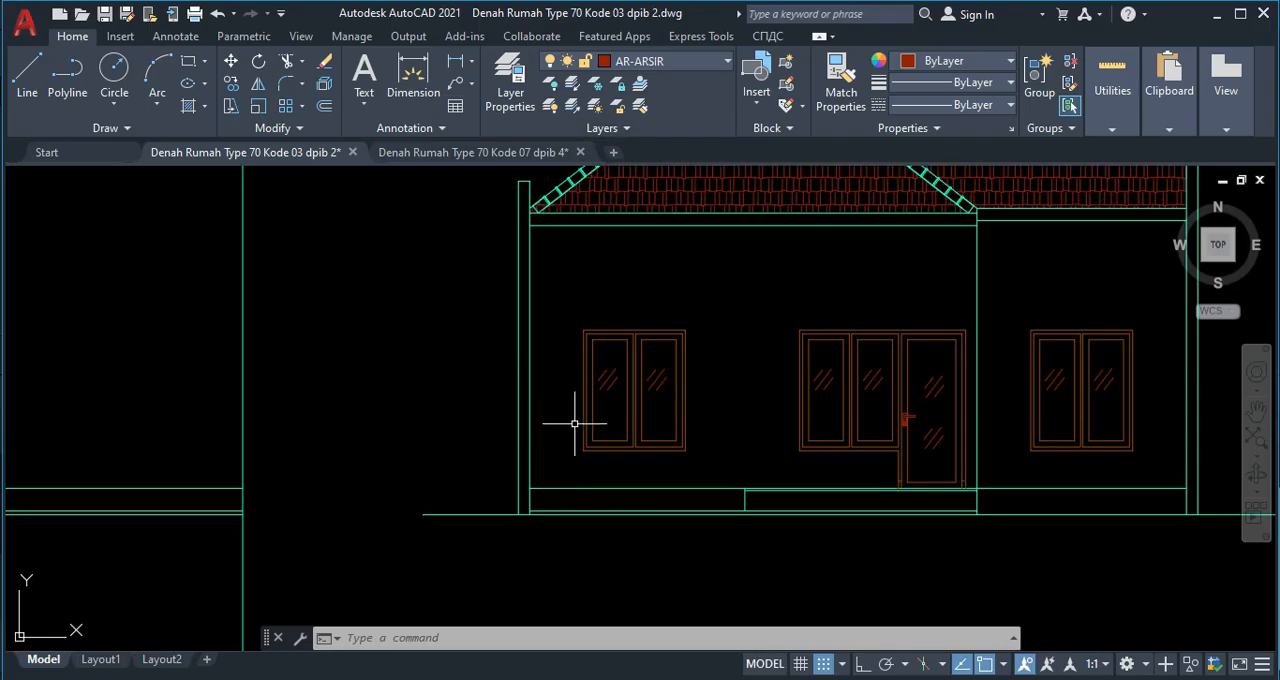
Insert the narrow tree-outline block and the Shrub - elevation block from DesignCenter's Landscaping.dwg beside the front elevation's left wall.
middle_drag(1118, 466, 913, 488)
middle_drag(976, 433, 860, 445)
scroll(850, 412, down, 2)
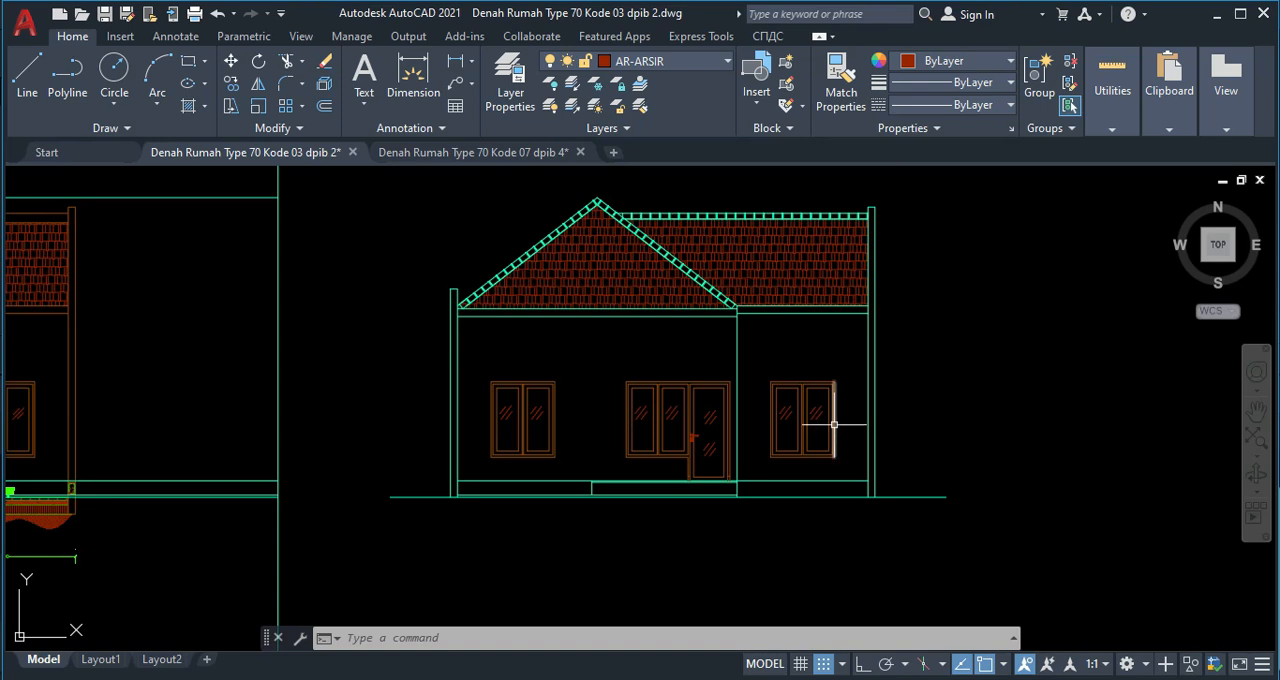
mouse_move(834, 421)
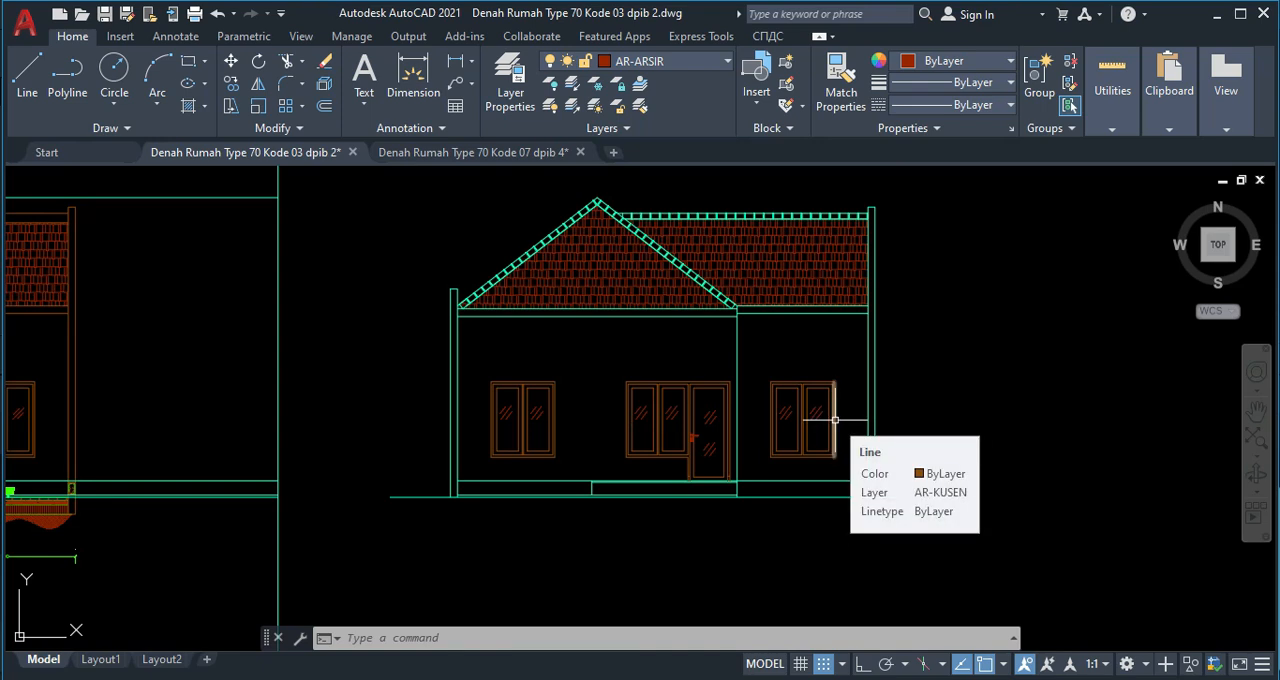
text(DC)
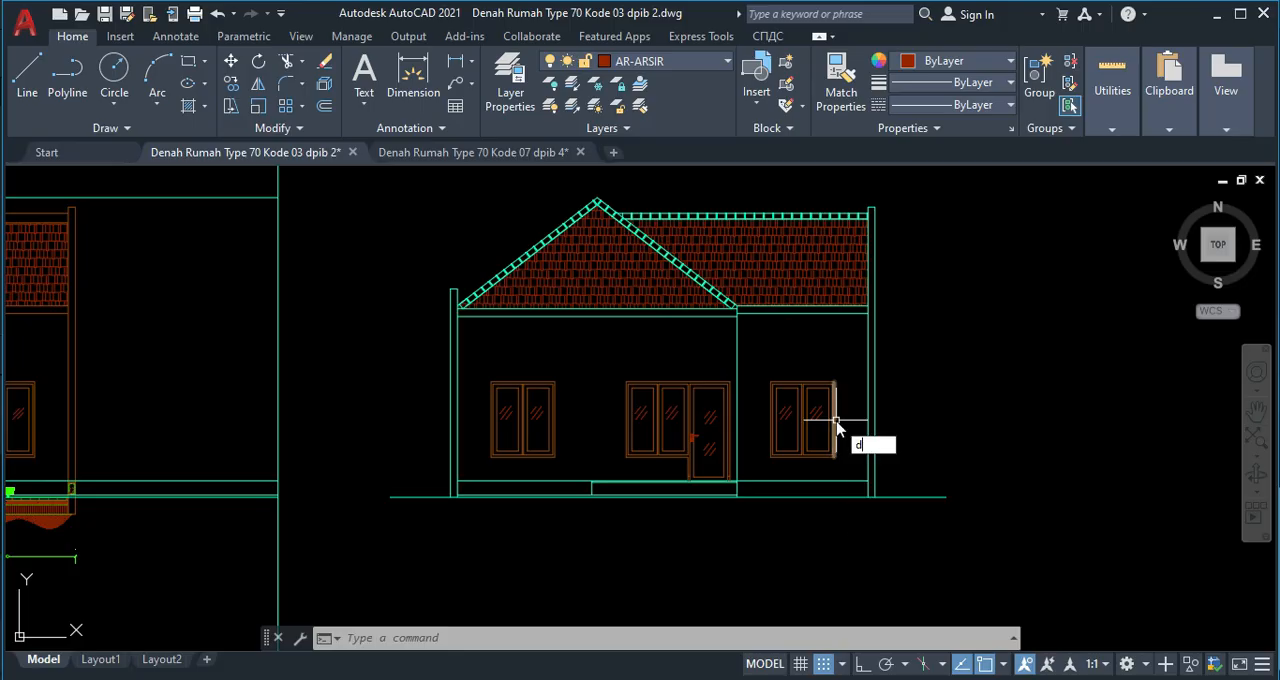
key(Return)
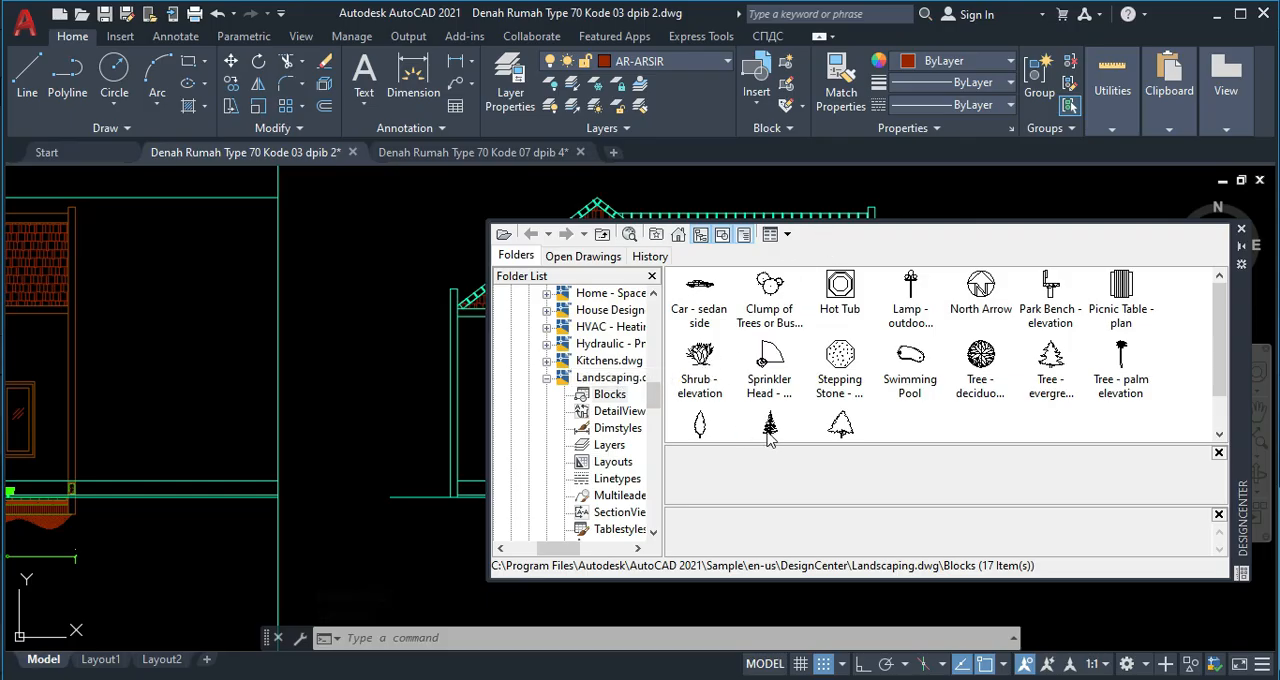
drag(704, 432, 677, 427)
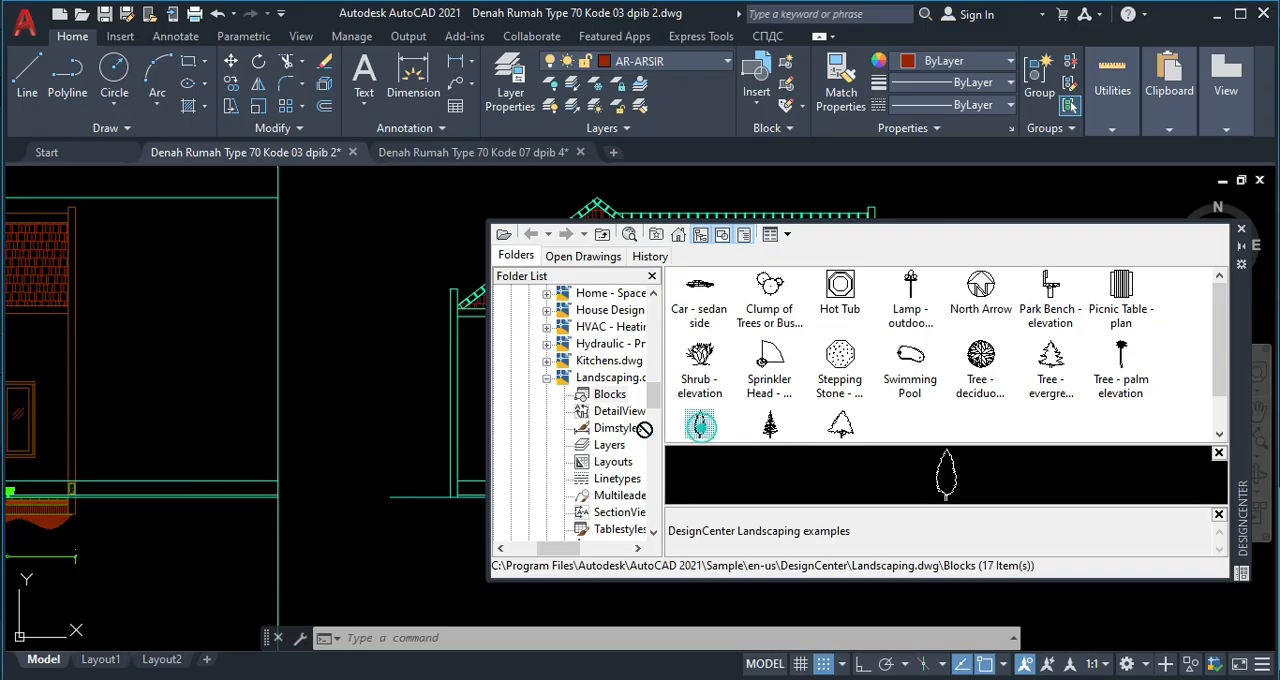
drag(396, 462, 393, 455)
mouse_move(705, 366)
mouse_down()
mouse_move(416, 434)
mouse_move(394, 420)
mouse_up()
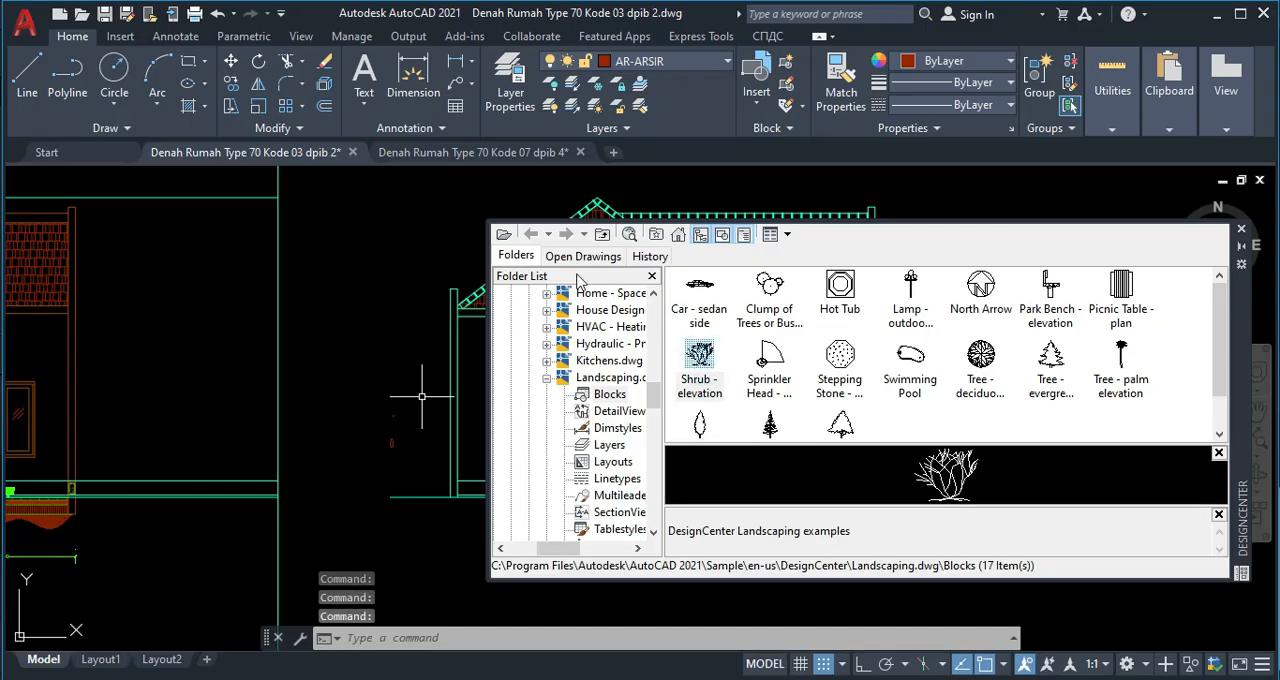
click(1242, 231)
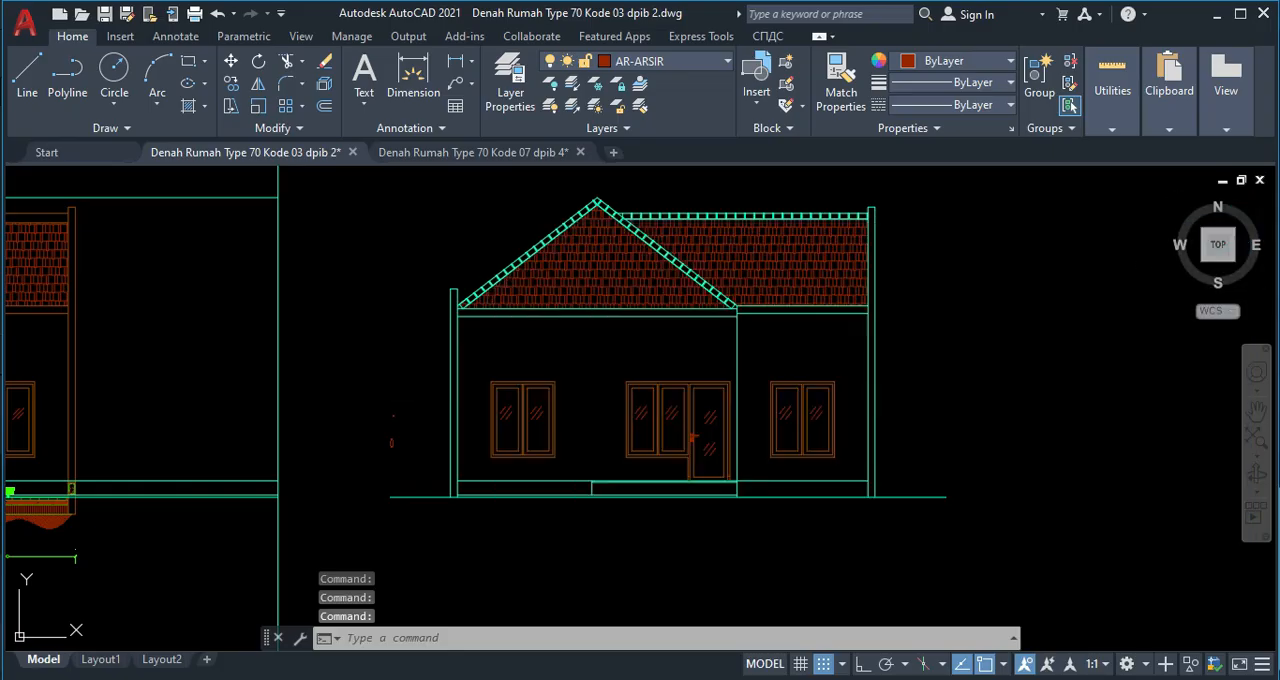
Scale up the tiny shrub block beside the elevation by a factor of about 54.
scroll(354, 413, up, 4)
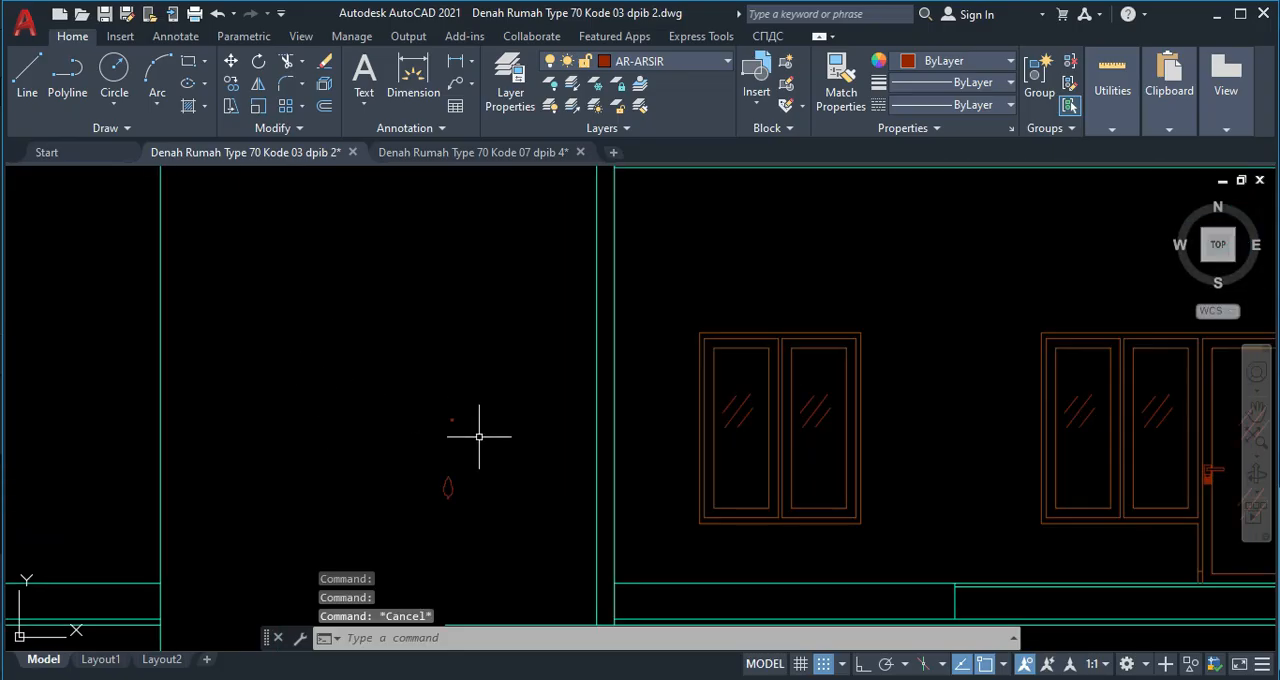
drag(479, 436, 428, 392)
key(Return)
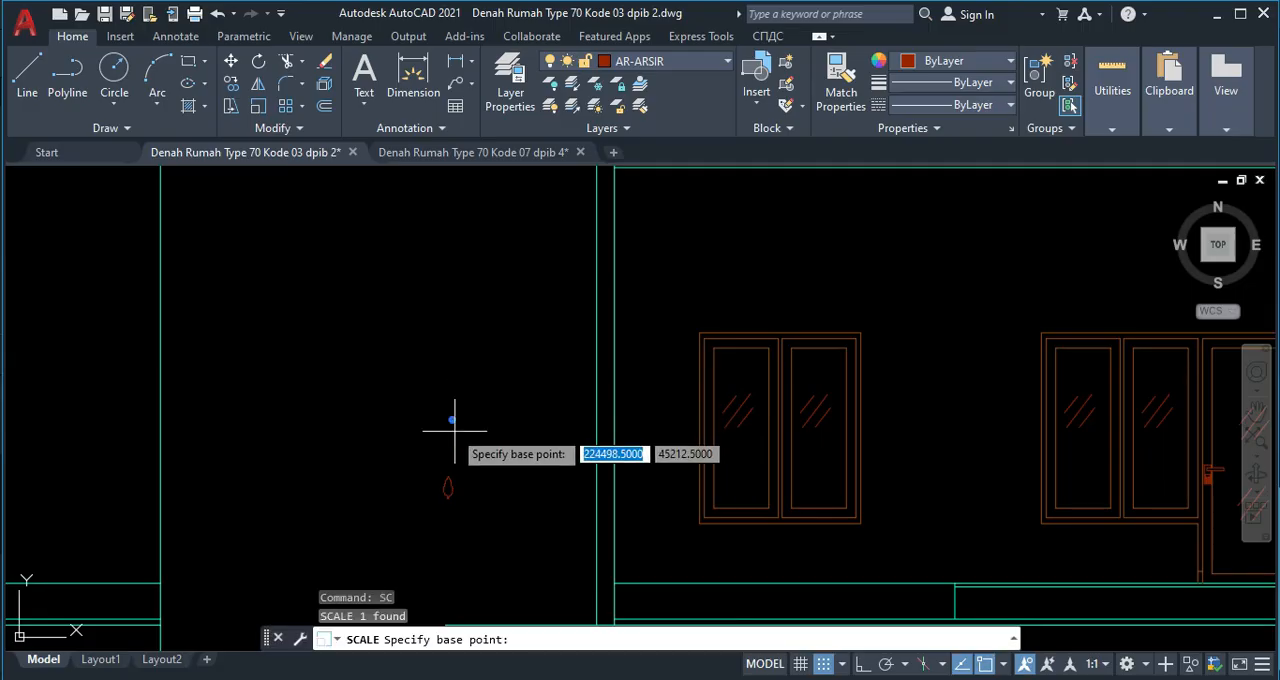
click(452, 421)
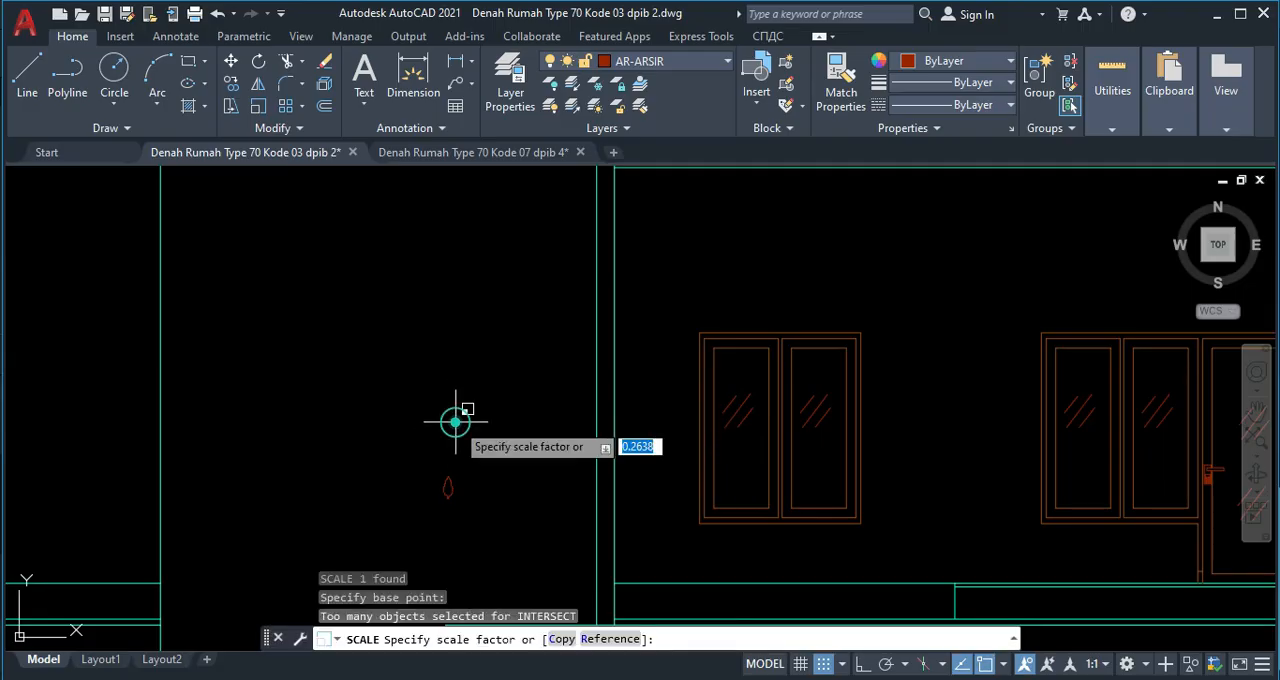
click(529, 475)
Scale up the small tree block beside the elevation to about half the house's height.
click(505, 505)
click(430, 476)
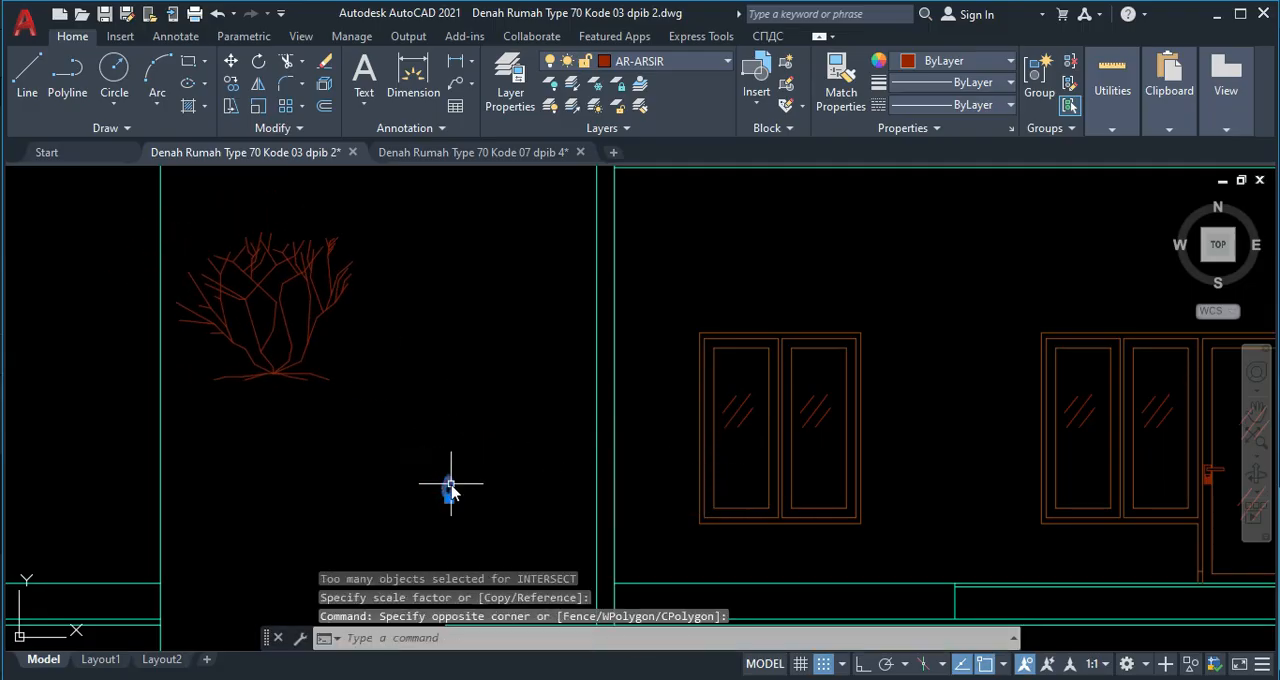
key(Return)
click(446, 487)
scroll(543, 530, down, 5)
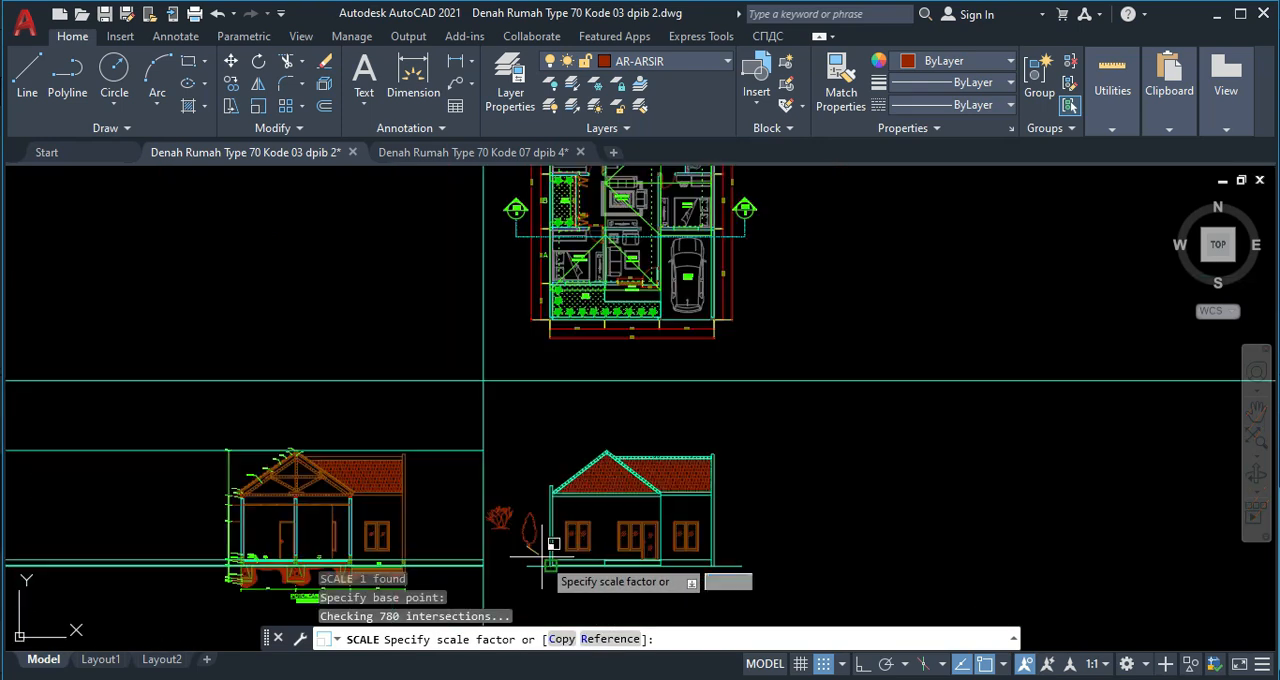
click(571, 547)
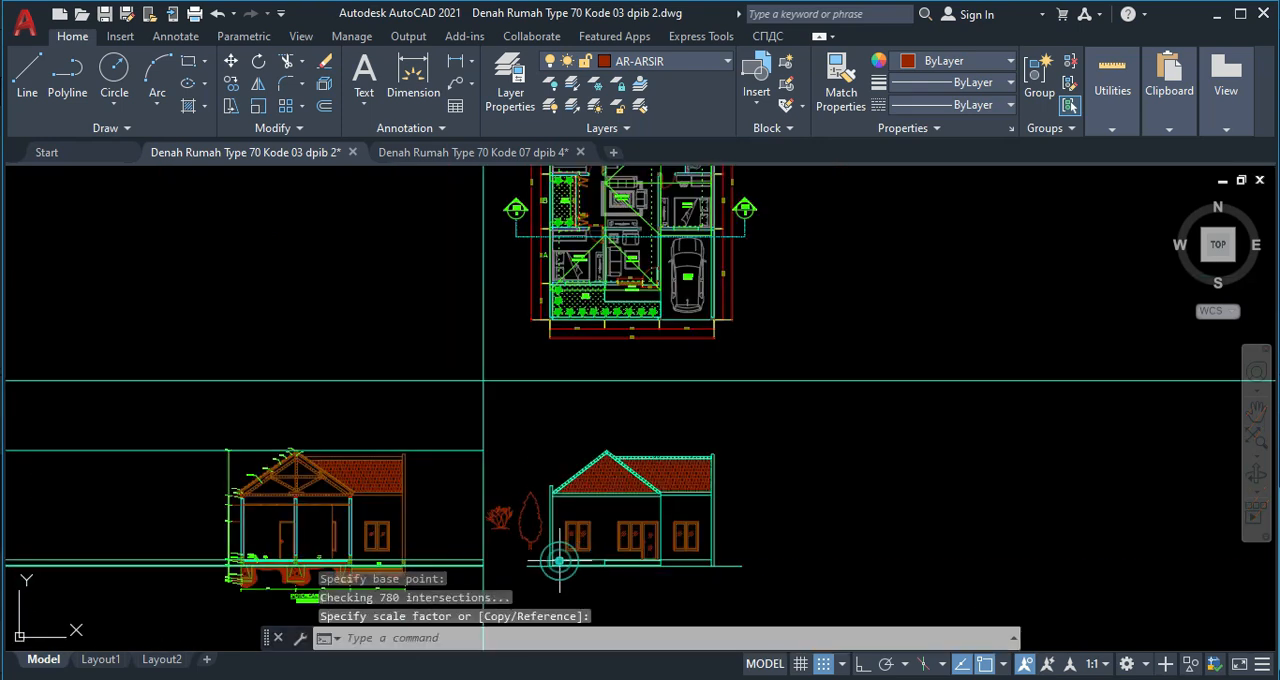
Move the tree by its trunk base onto the ground line, just inside the elevation's left wall.
scroll(535, 543, up, 4)
click(439, 512)
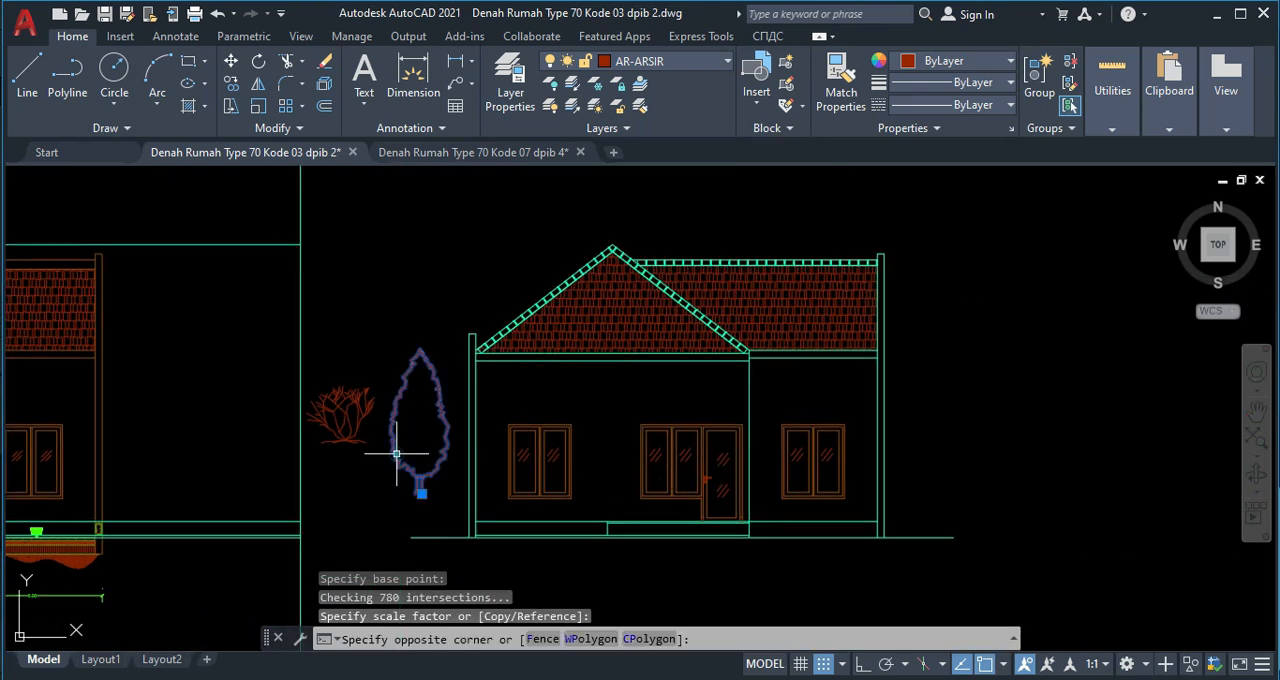
click(397, 453)
key(Return)
scroll(400, 450, up, 4)
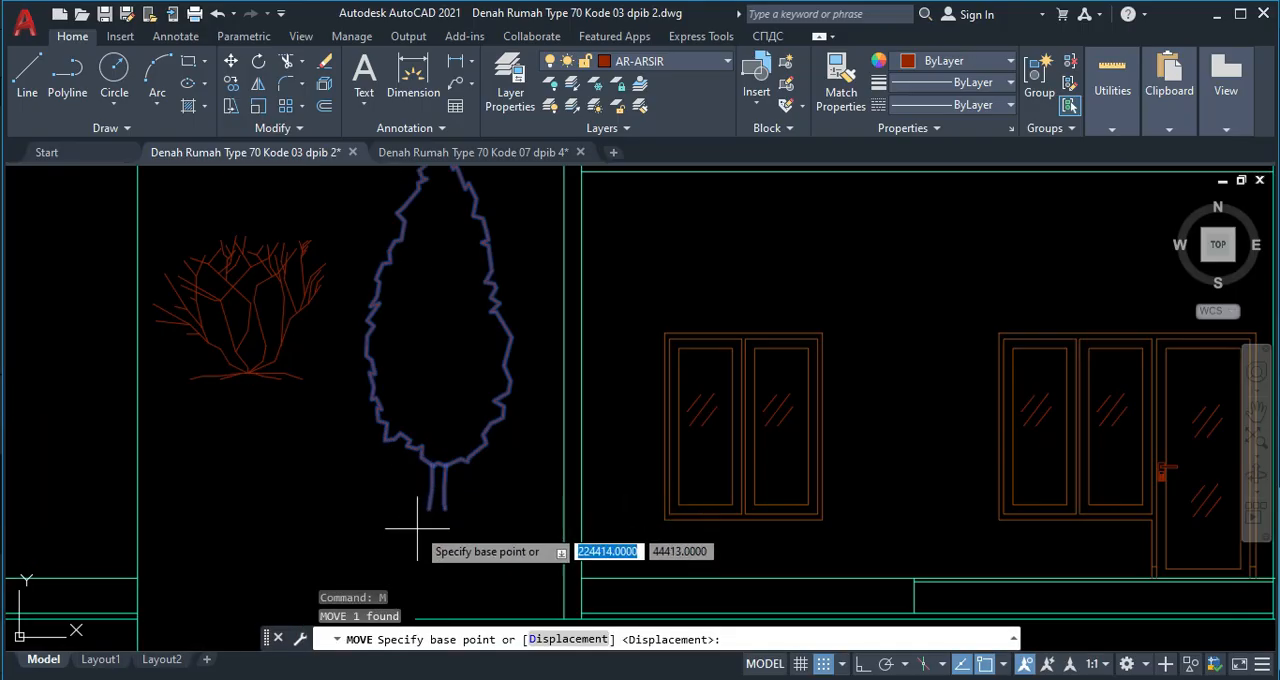
middle_drag(589, 584, 506, 423)
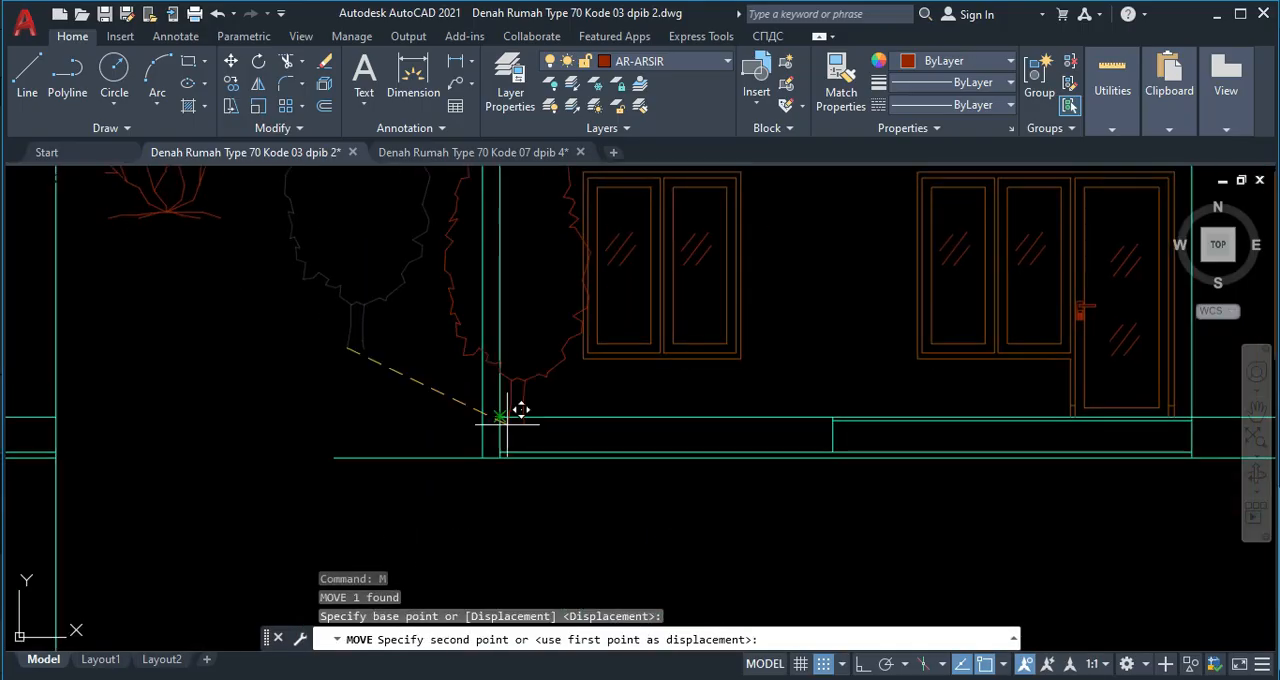
scroll(502, 458, up, 5)
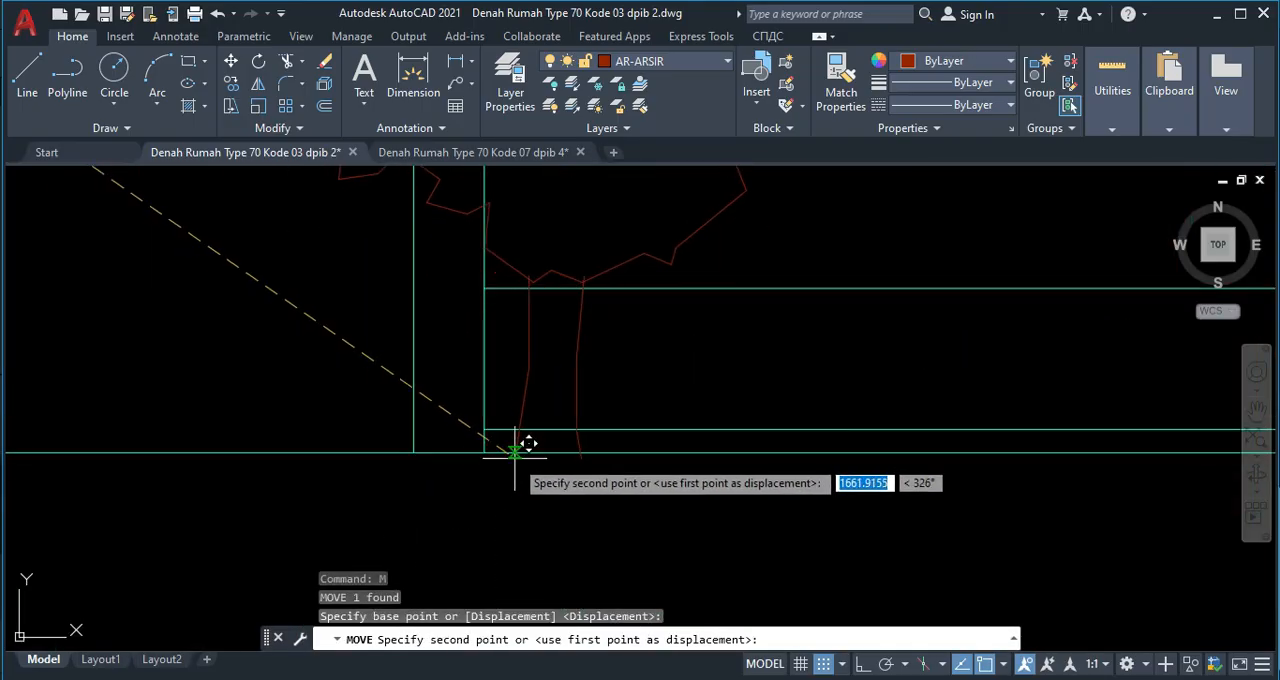
click(504, 466)
scroll(403, 431, down, 4)
middle_drag(283, 351, 266, 404)
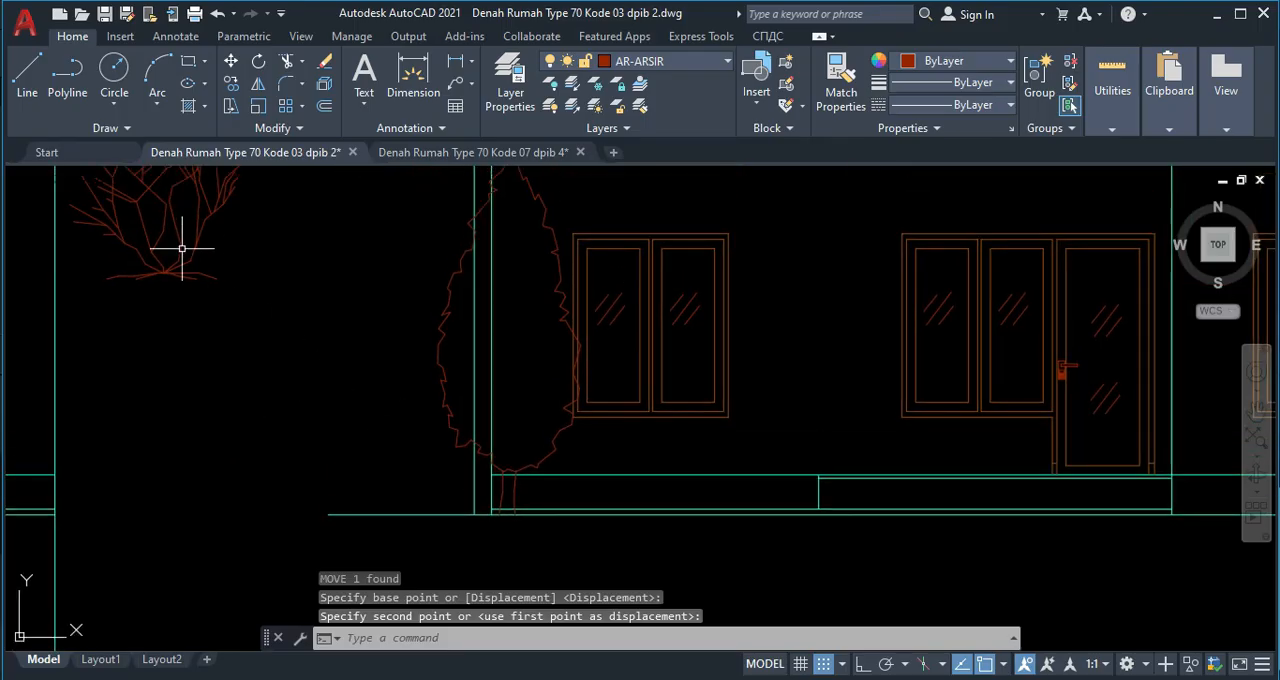
click(174, 254)
key(Return)
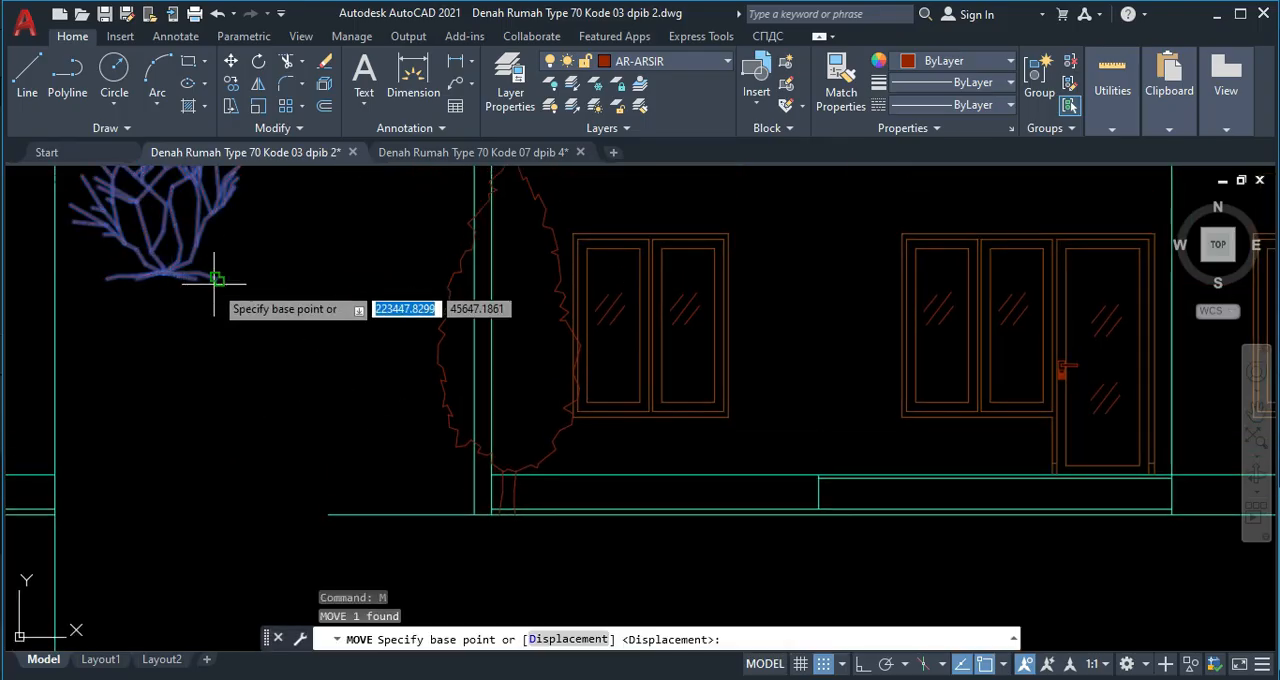
click(221, 266)
scroll(620, 430, down, 3)
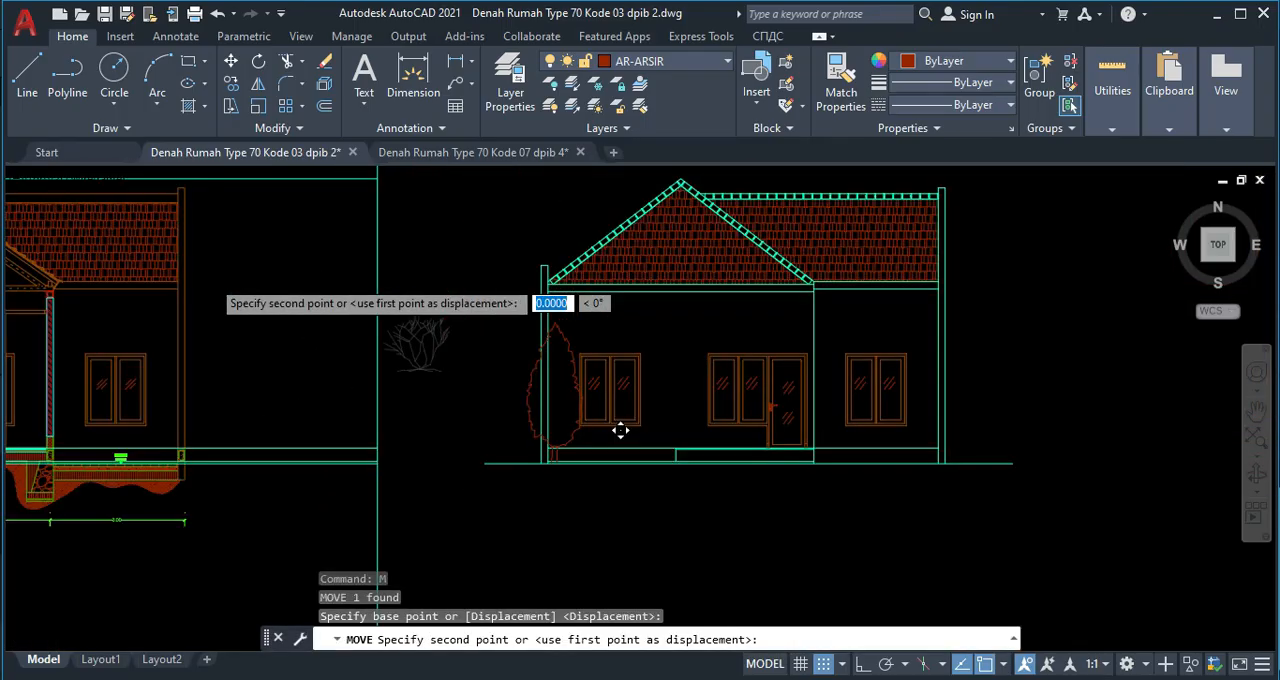
key(Escape)
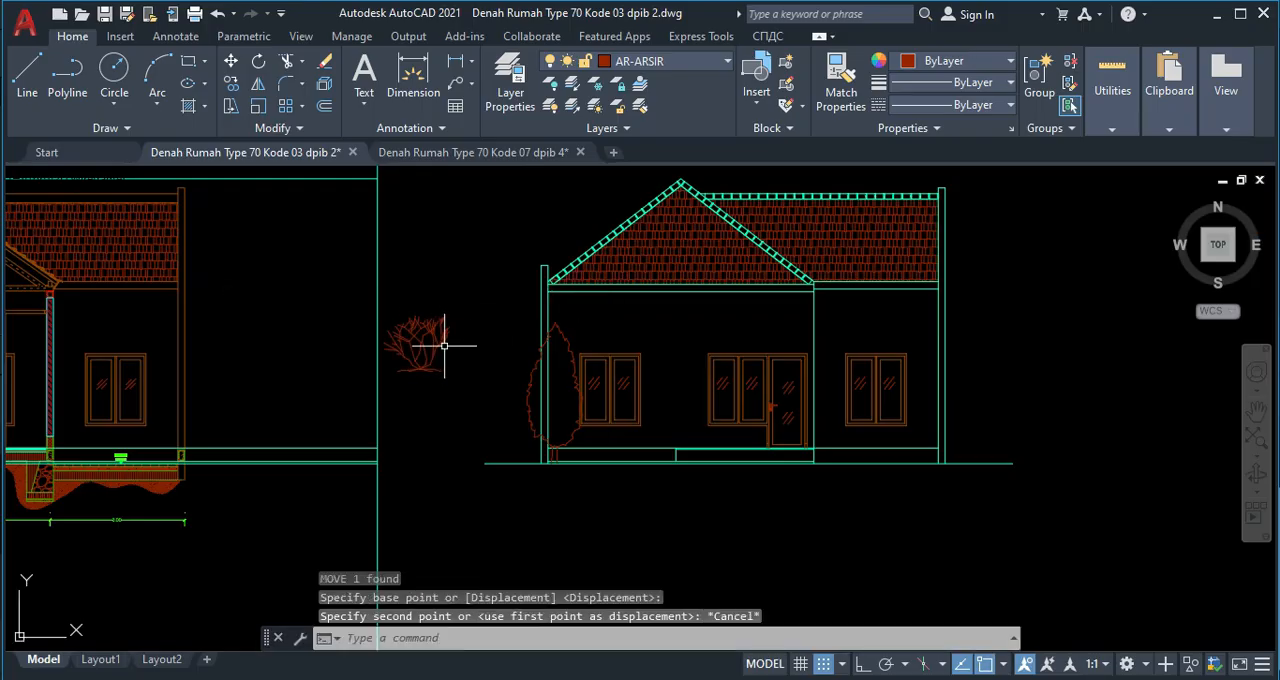
click(420, 325)
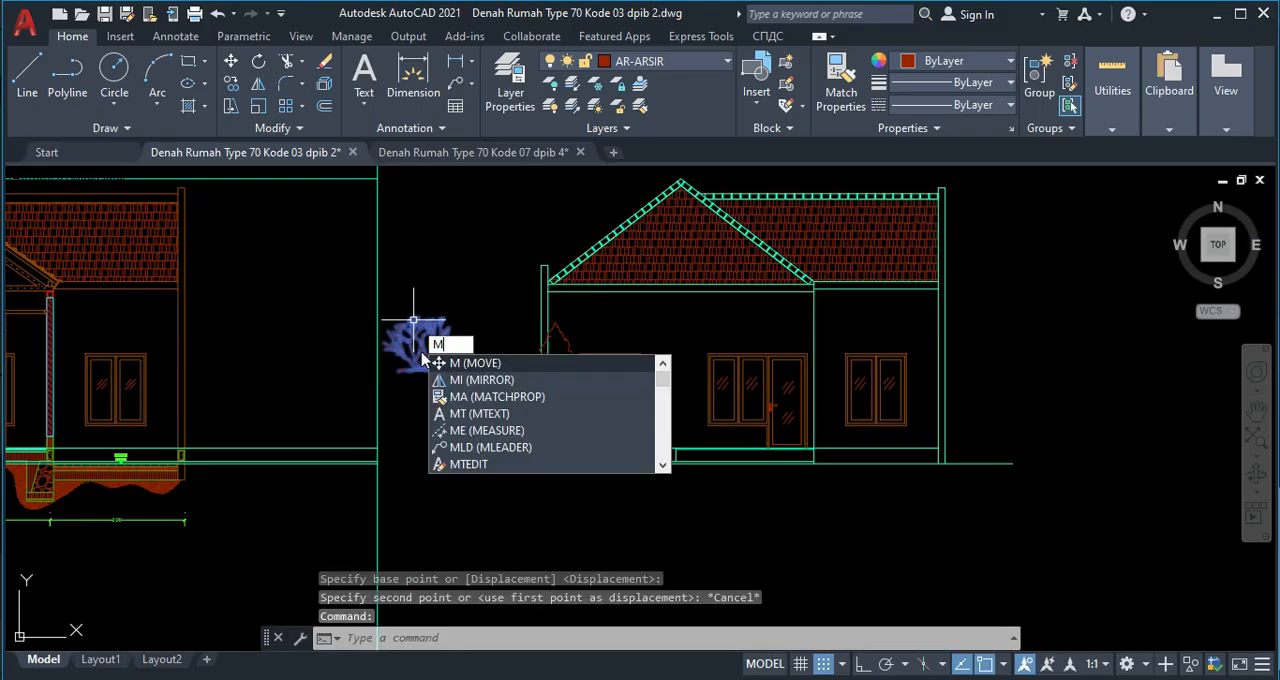
key(Return)
scroll(440, 390, up, 2)
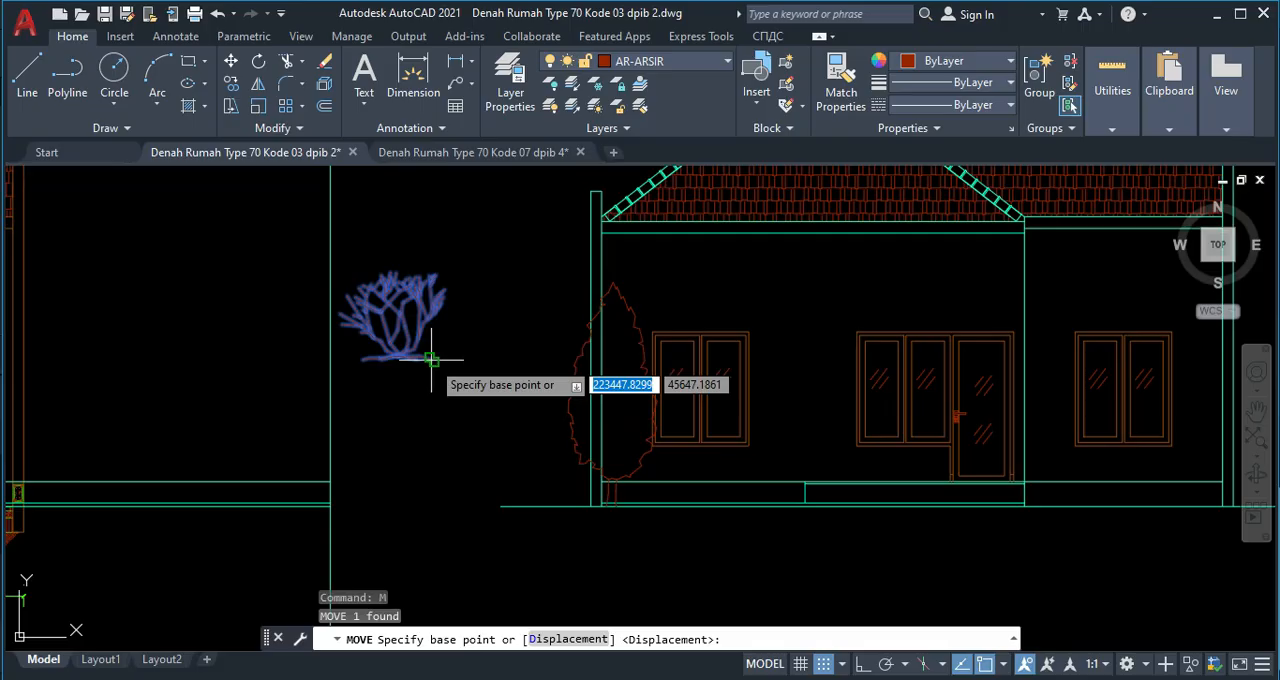
click(431, 360)
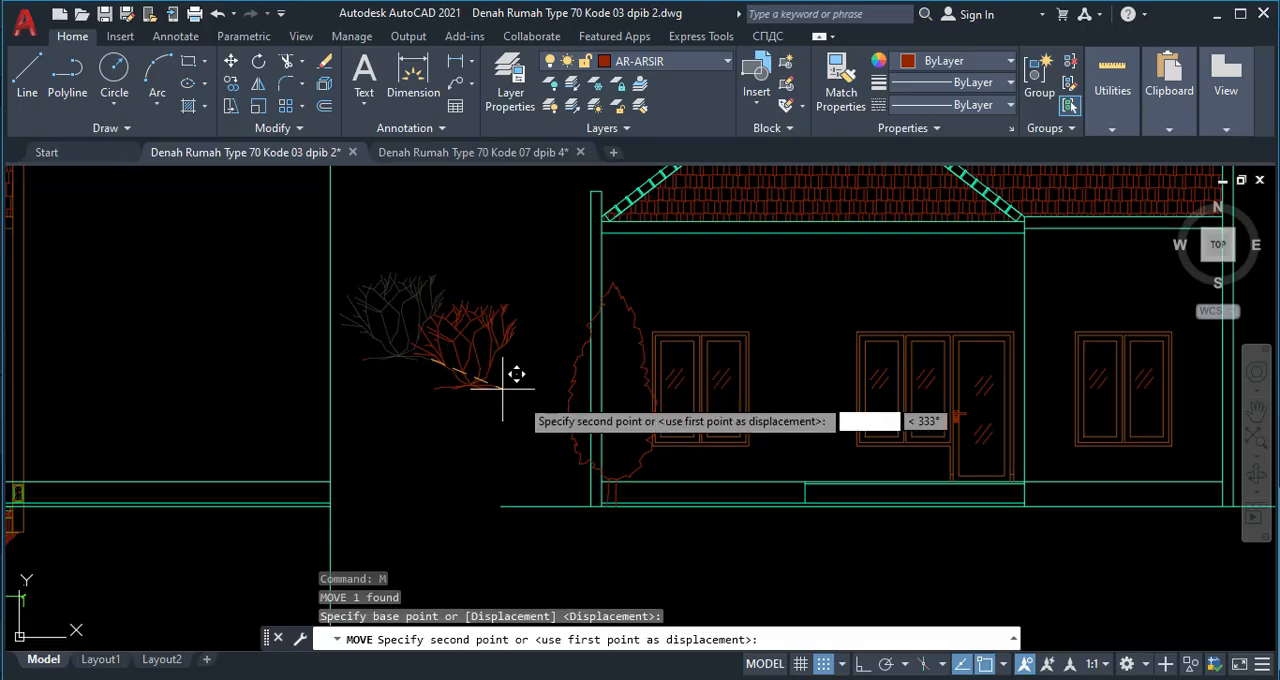
key(Escape)
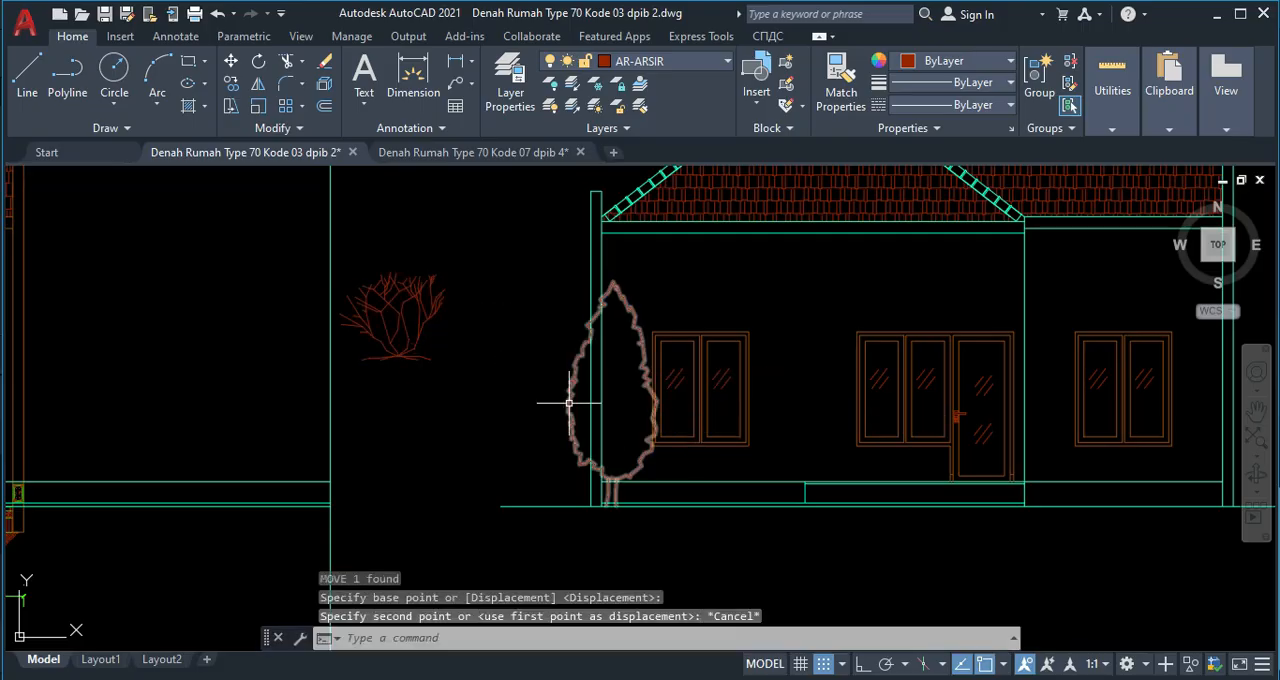
Scale down the shrub by a factor of about 0.34, using a base point near its centre.
click(425, 362)
click(393, 330)
text(sc)
key(Return)
click(392, 333)
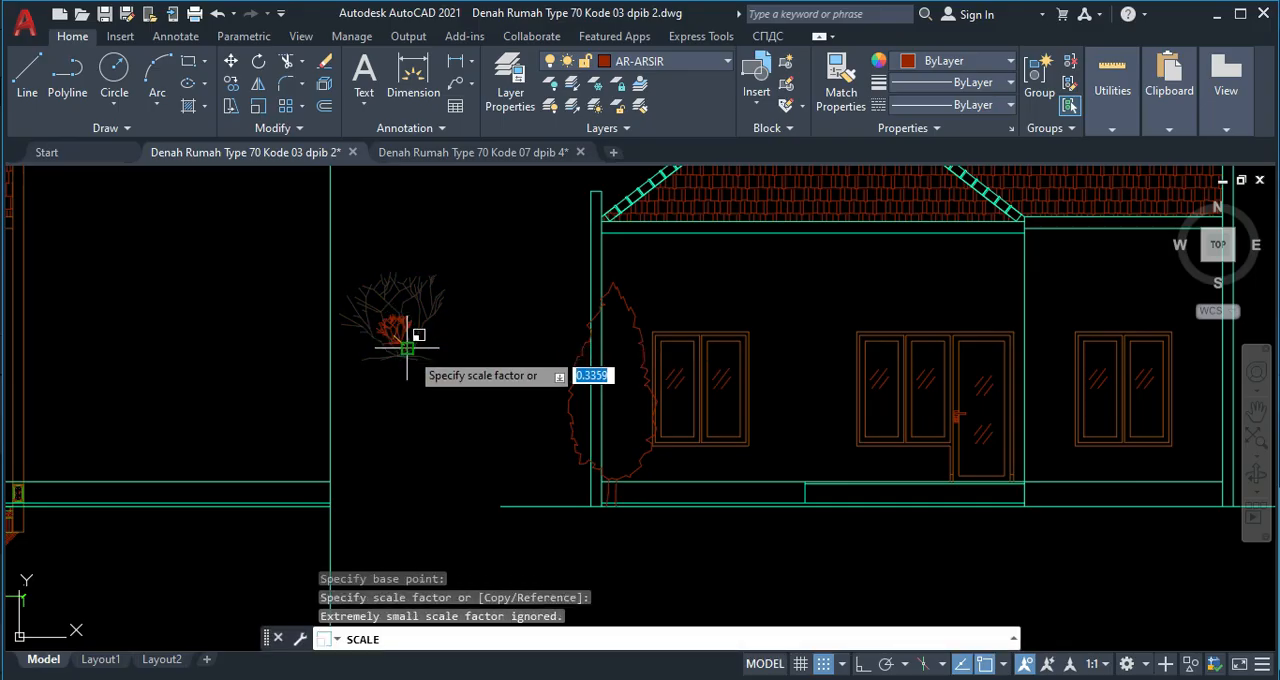
click(406, 349)
text(m)
key(Return)
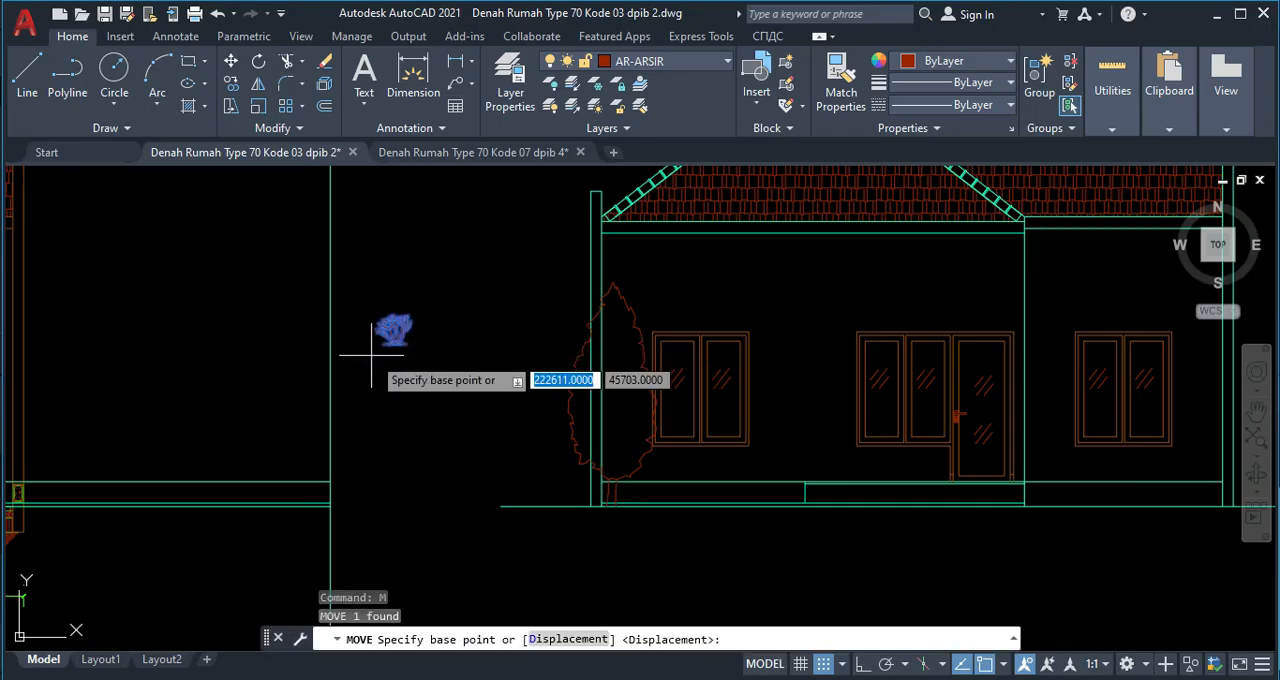
scroll(390, 345, up, 5)
click(352, 350)
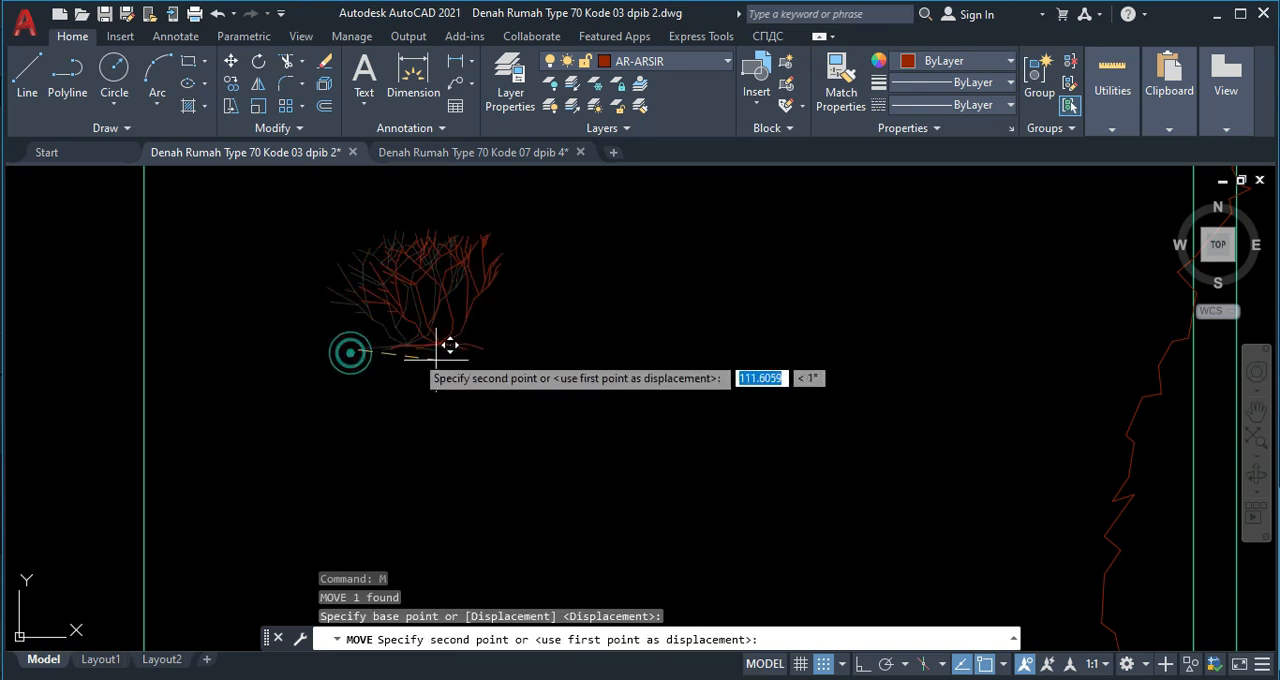
scroll(646, 434, down, 5)
scroll(614, 423, up, 3)
scroll(547, 433, up, 2)
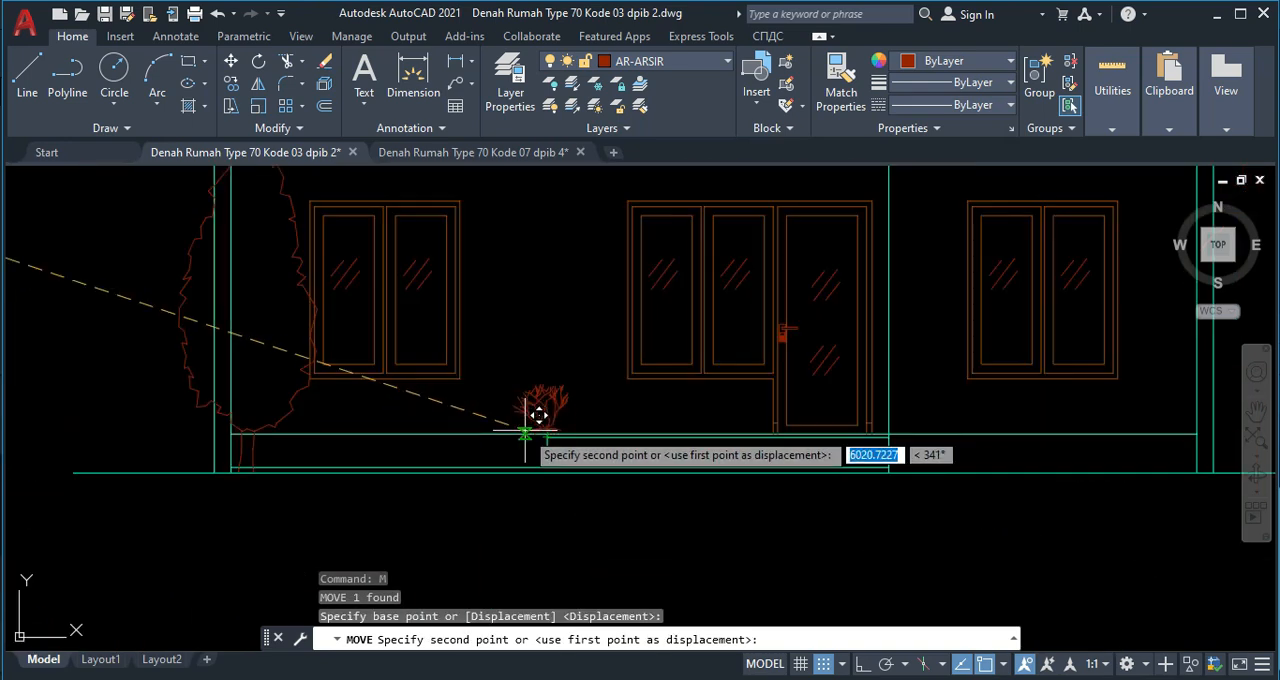
click(525, 430)
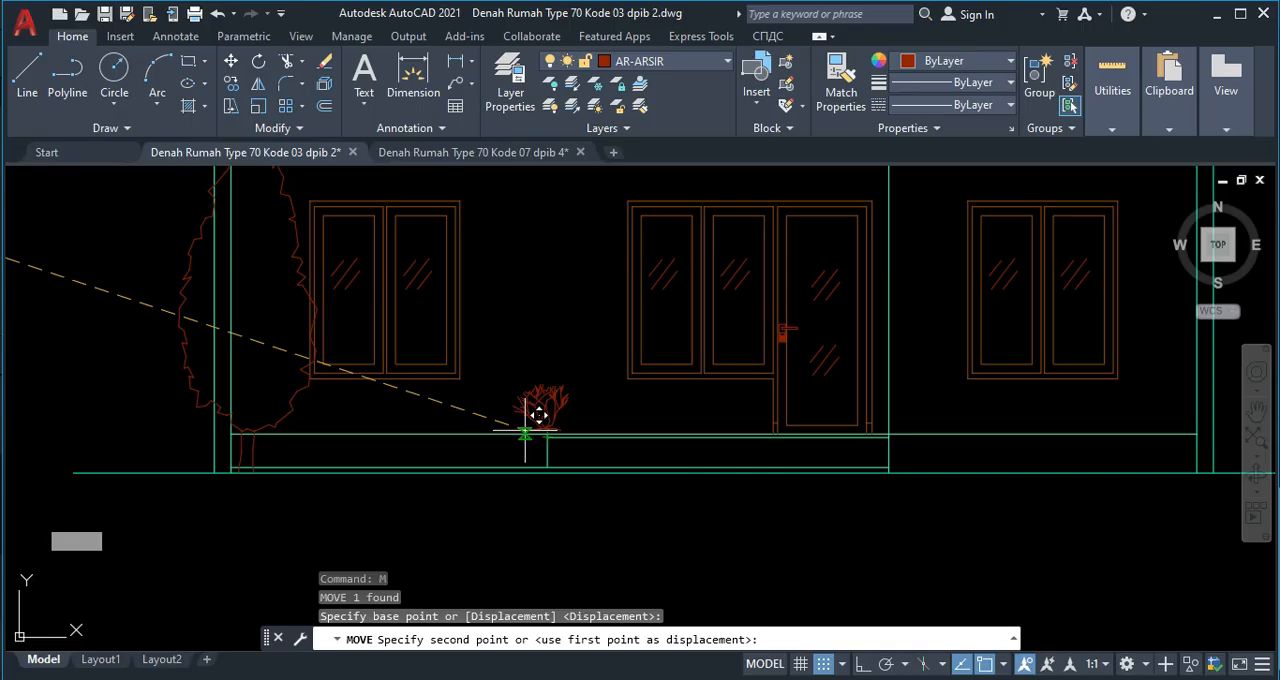
key(Escape)
scroll(400, 371, down, 4)
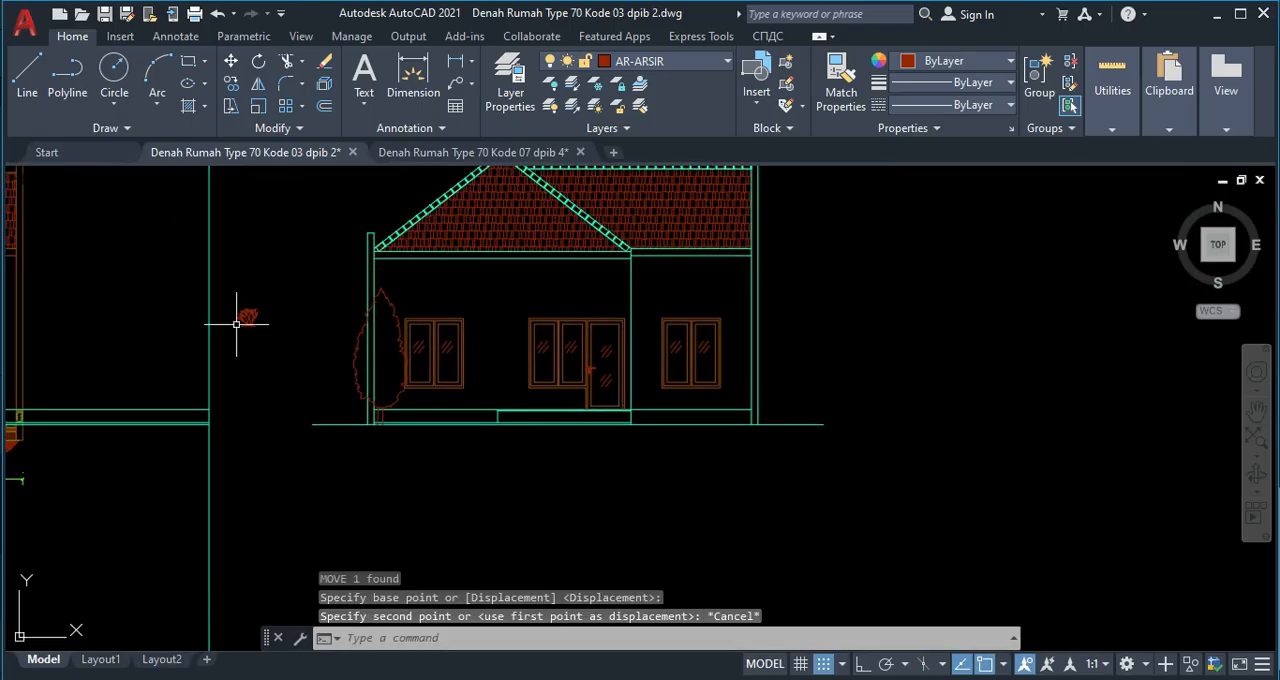
text(sc)
key(Return)
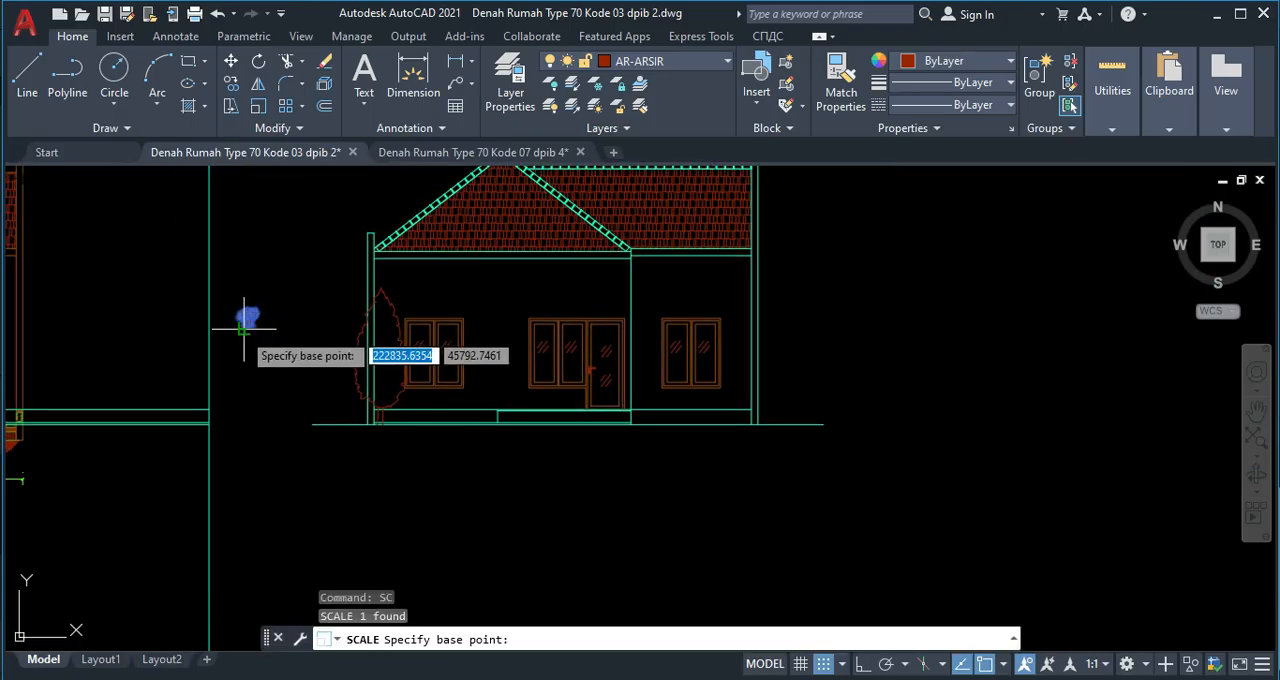
scroll(245, 315, up, 6)
click(230, 323)
scroll(610, 450, down, 2)
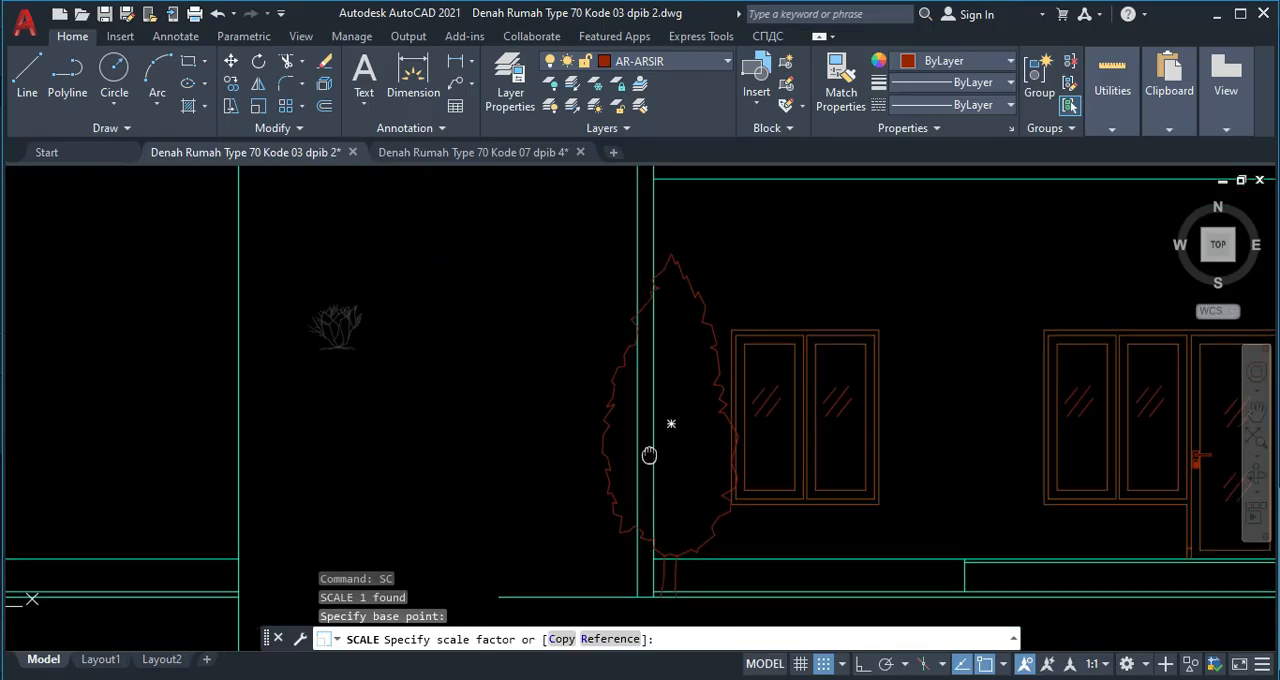
key(Escape)
Move the reduced shrub by its base onto the garden line, just to the right of the tree trunk.
click(380, 357)
click(313, 311)
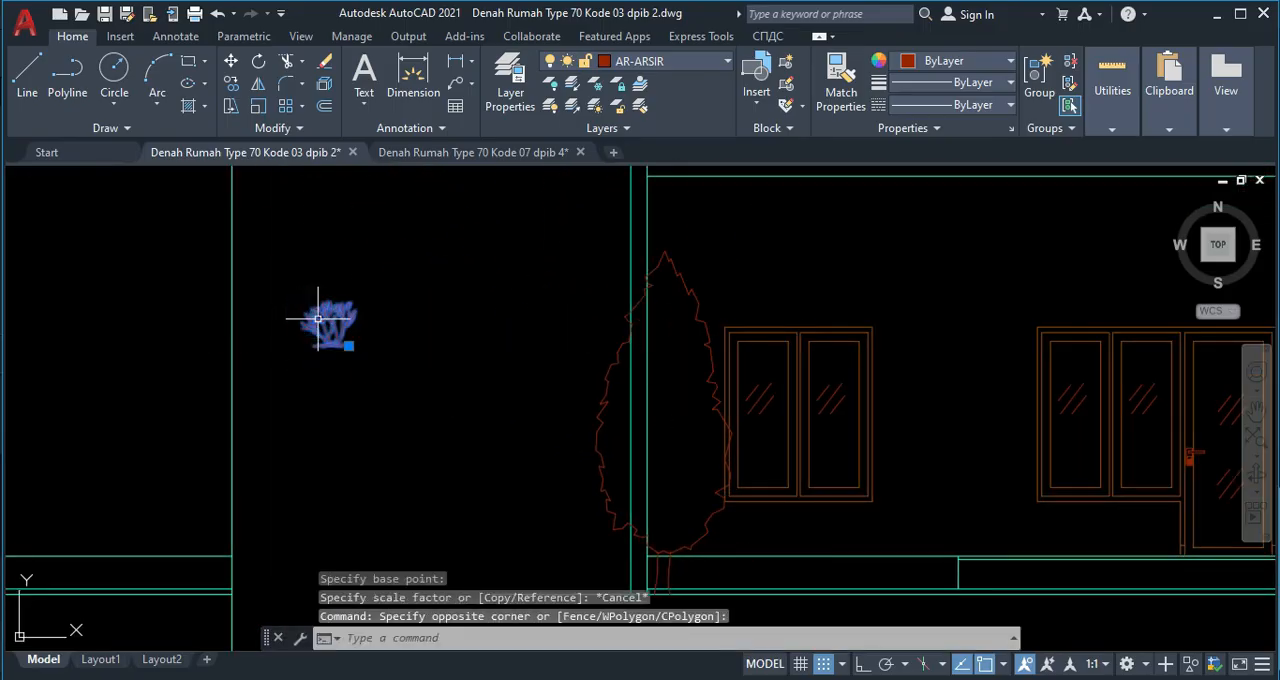
text(m)
key(Return)
click(312, 349)
middle_drag(586, 457, 340, 265)
scroll(443, 371, up, 3)
click(350, 356)
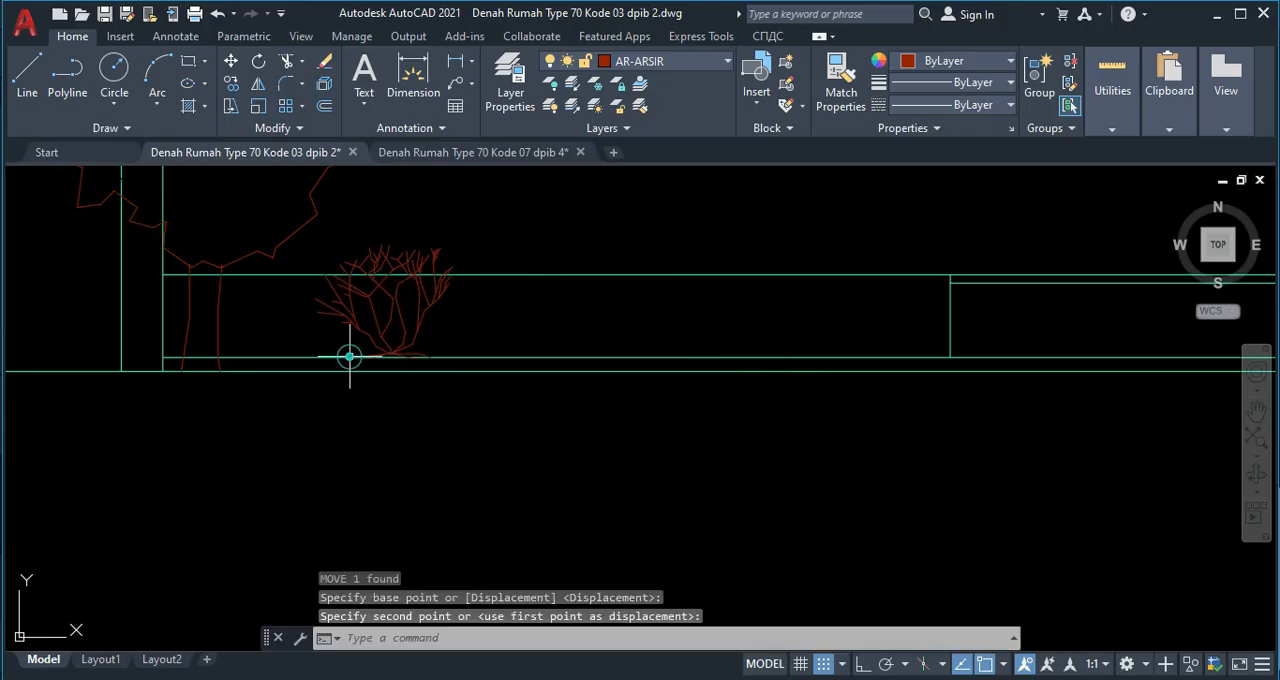
click(419, 316)
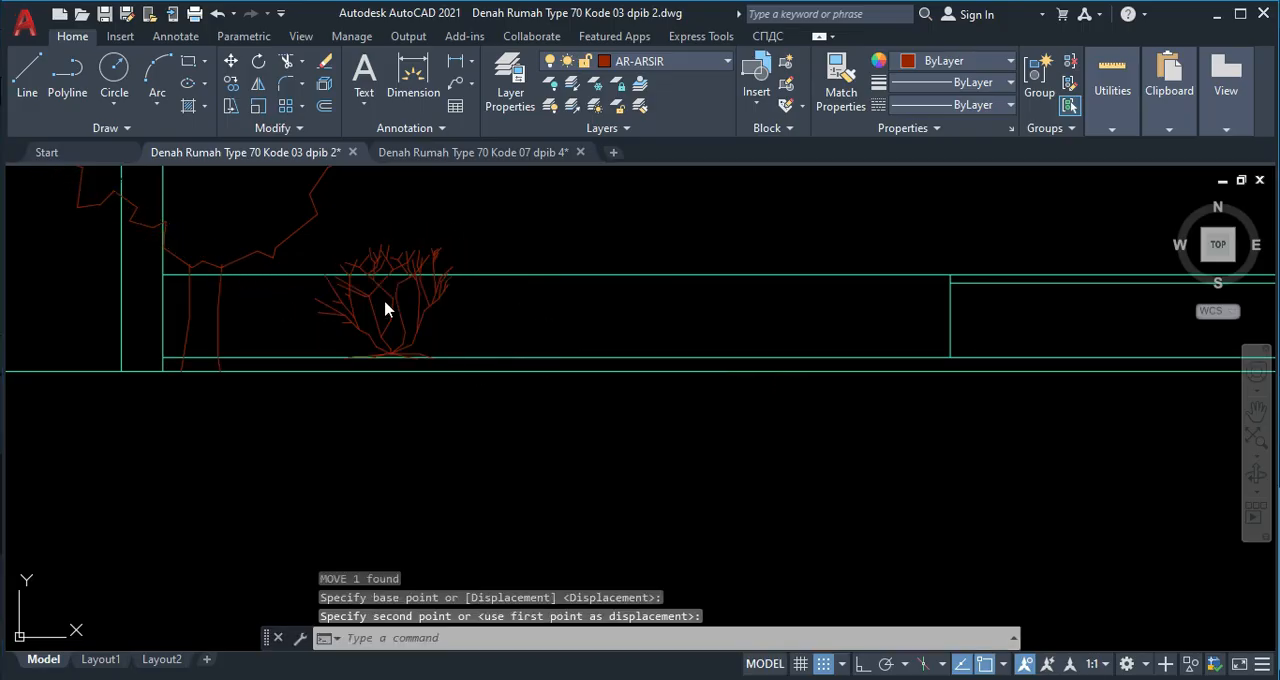
text(o)
key(Return)
key(Escape)
Copy the shrub by its base three times along the garden line, evenly spaced up to the porch edge.
click(449, 326)
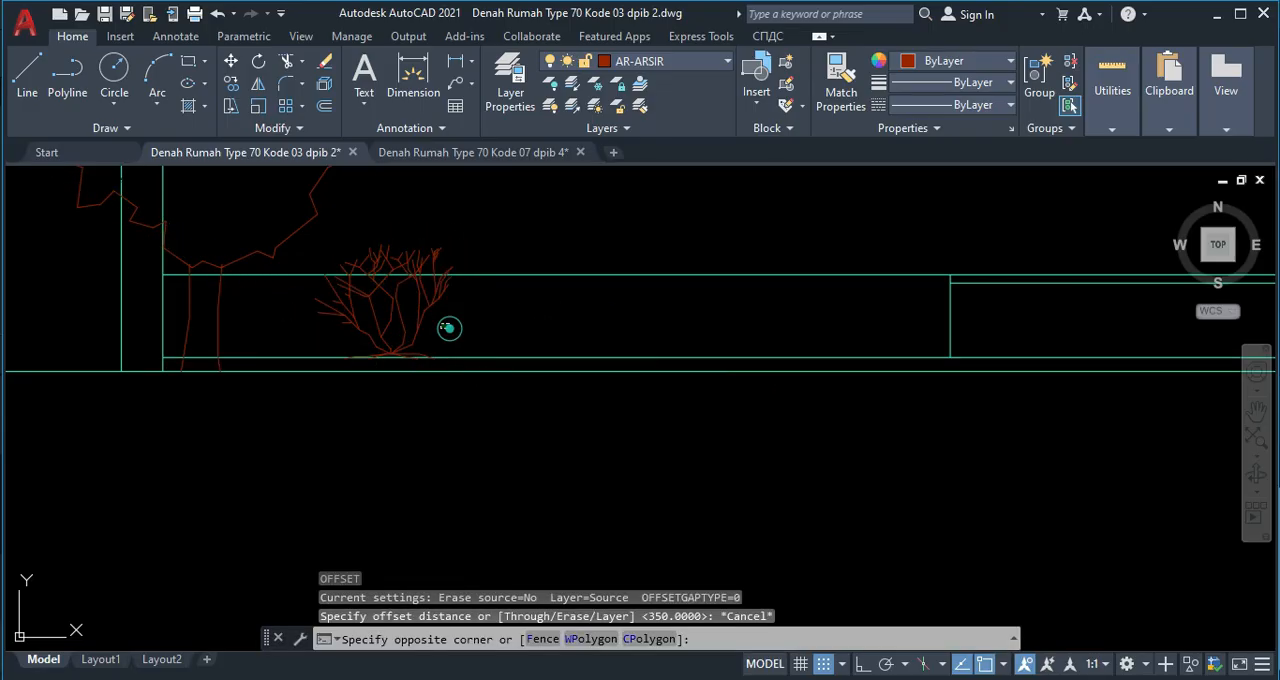
click(384, 299)
text(co)
key(Return)
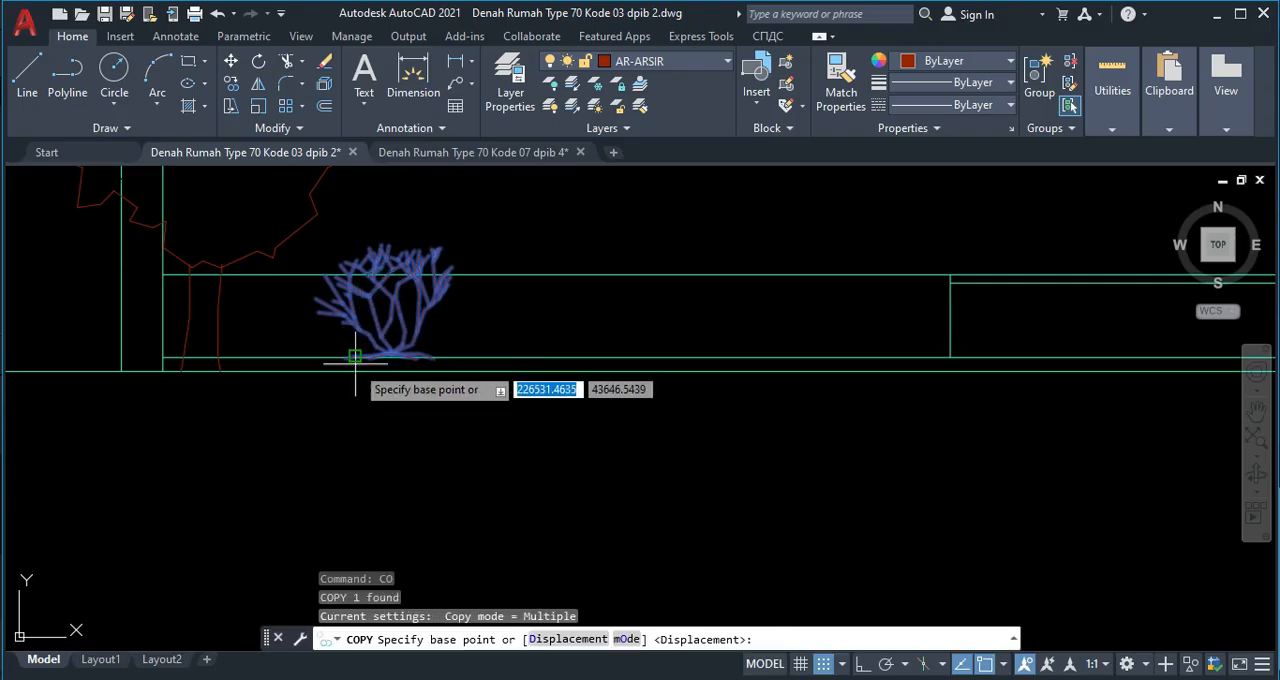
click(349, 354)
click(503, 356)
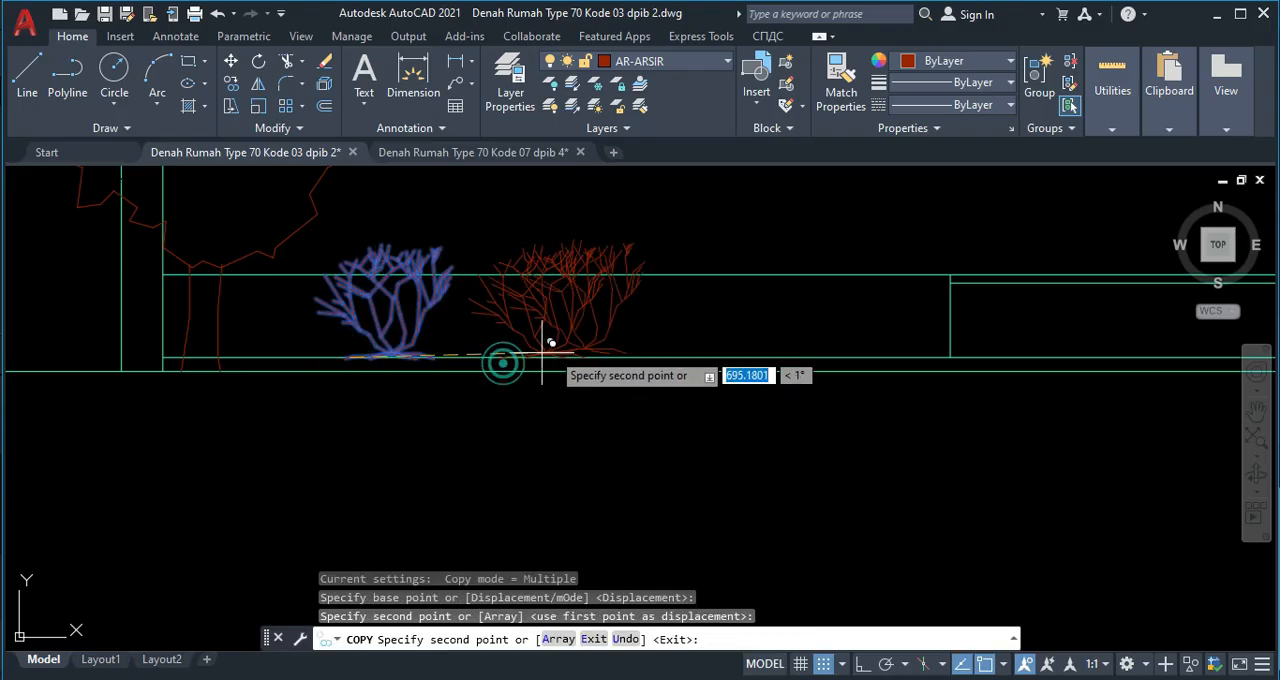
click(831, 357)
key(Escape)
scroll(594, 311, down, 3)
scroll(428, 343, down, 8)
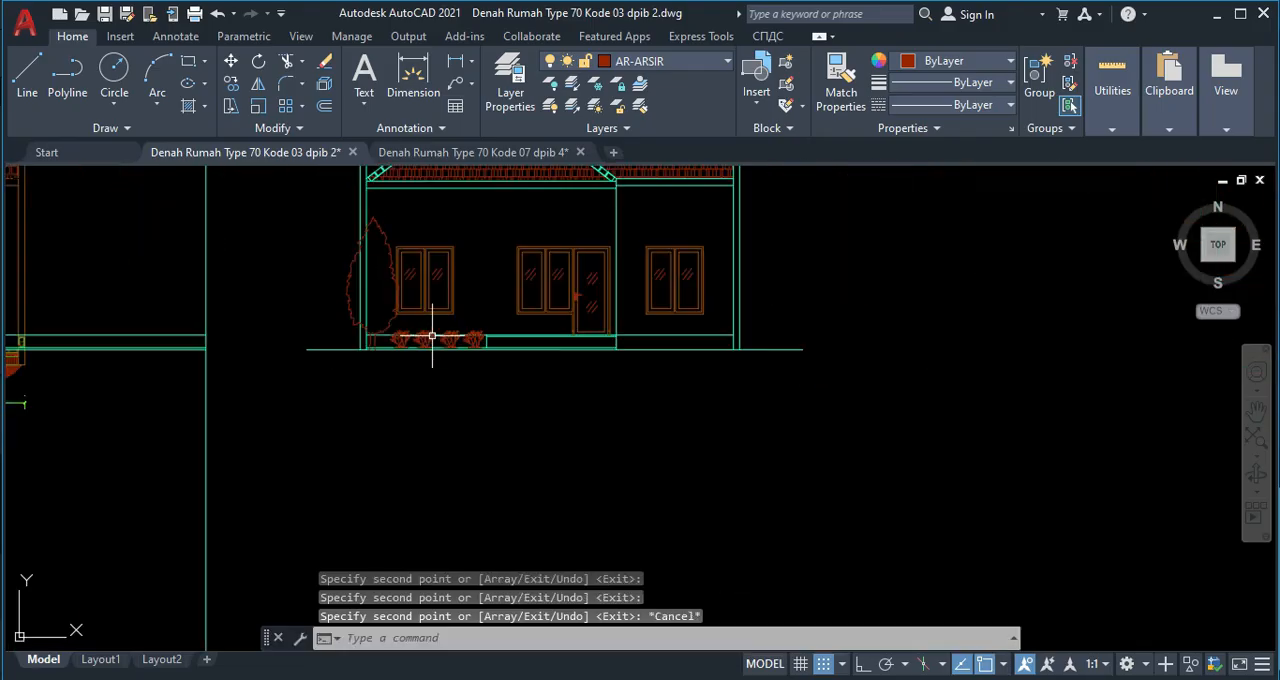
Move the tree to the right so its crown's left side meets the inner line of the left wall.
scroll(350, 310, up, 5)
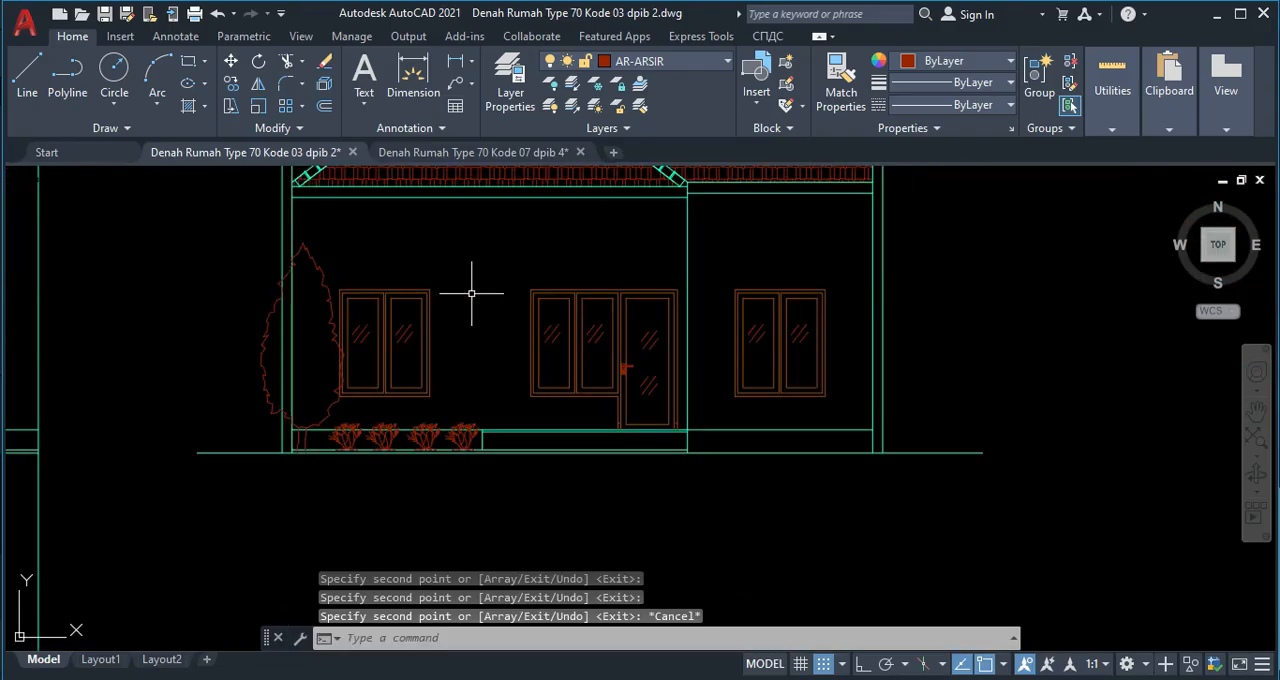
scroll(294, 296, up, 2)
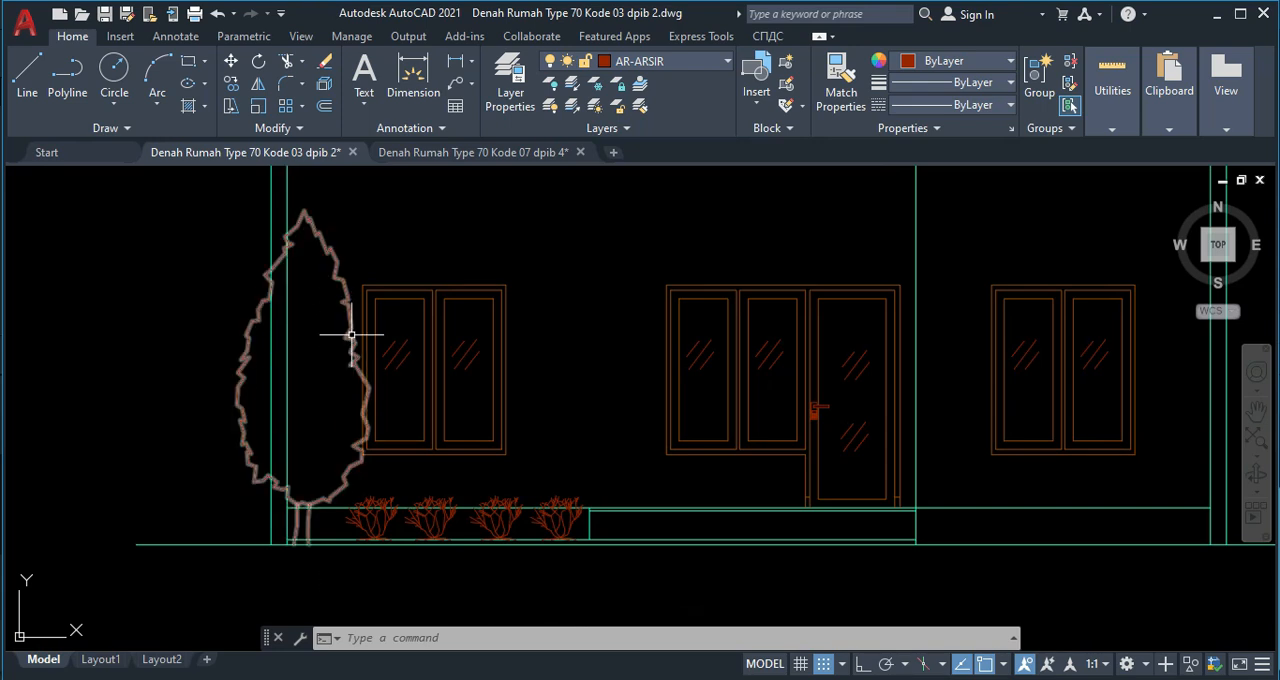
click(333, 285)
text(m)
key(Return)
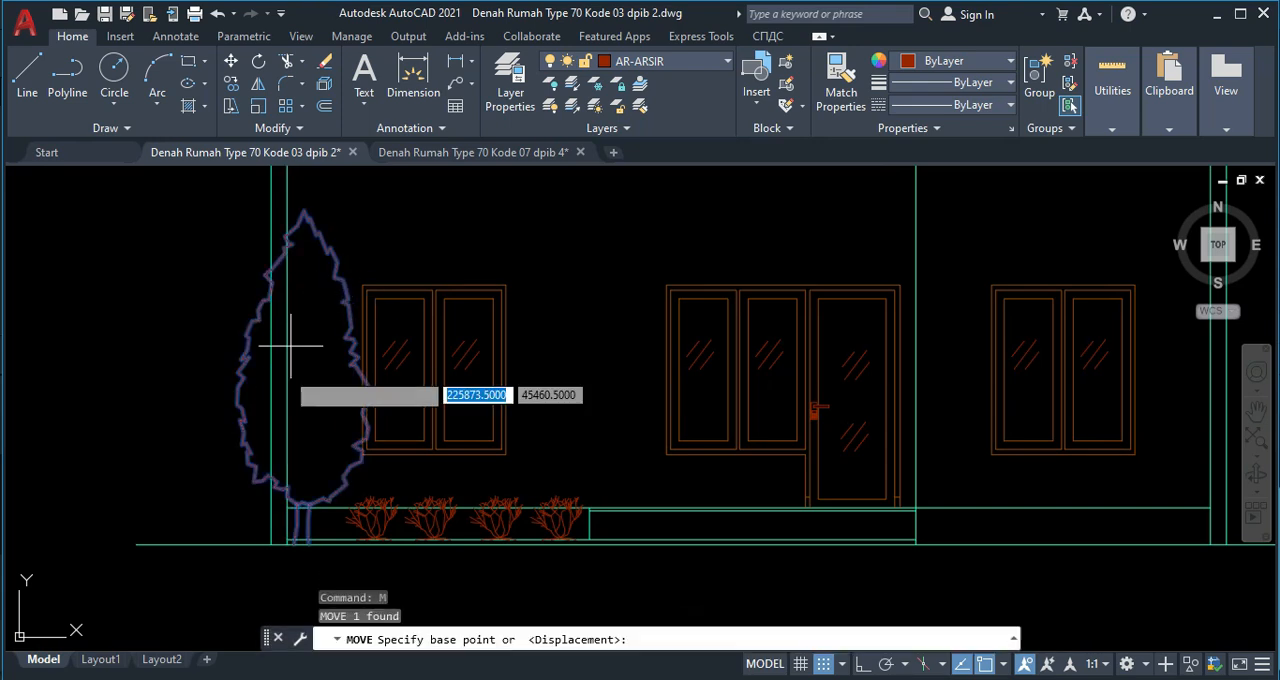
click(240, 421)
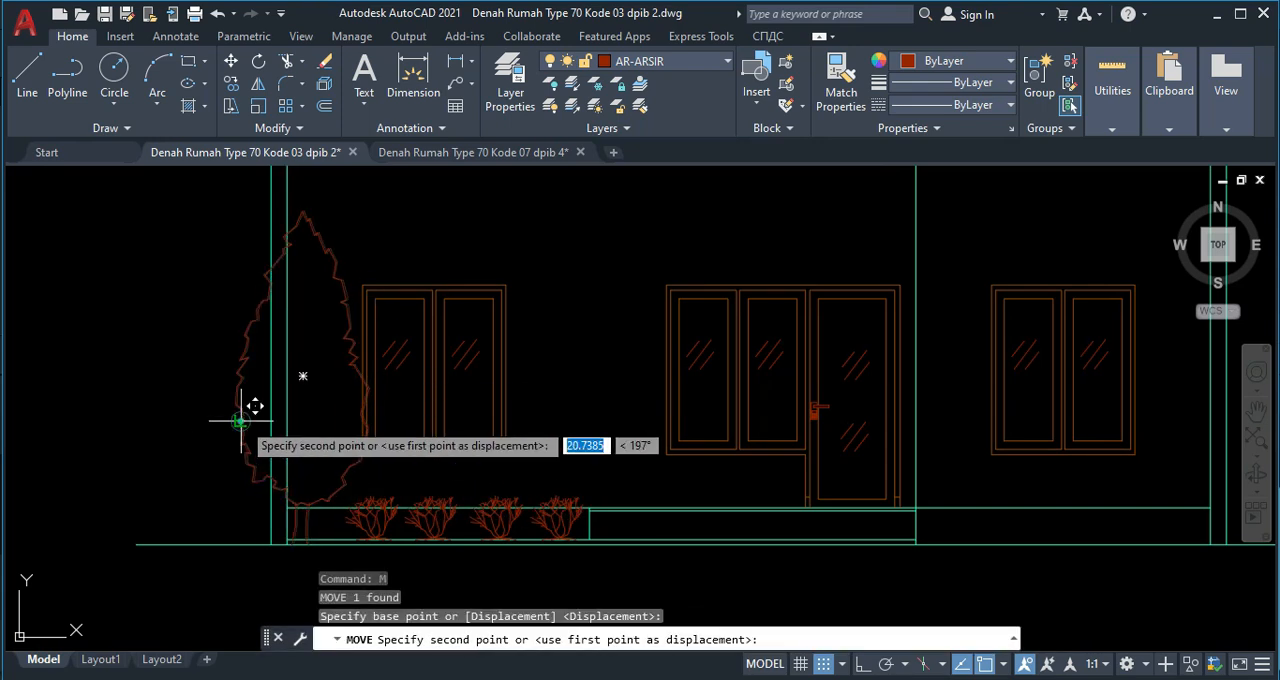
click(290, 430)
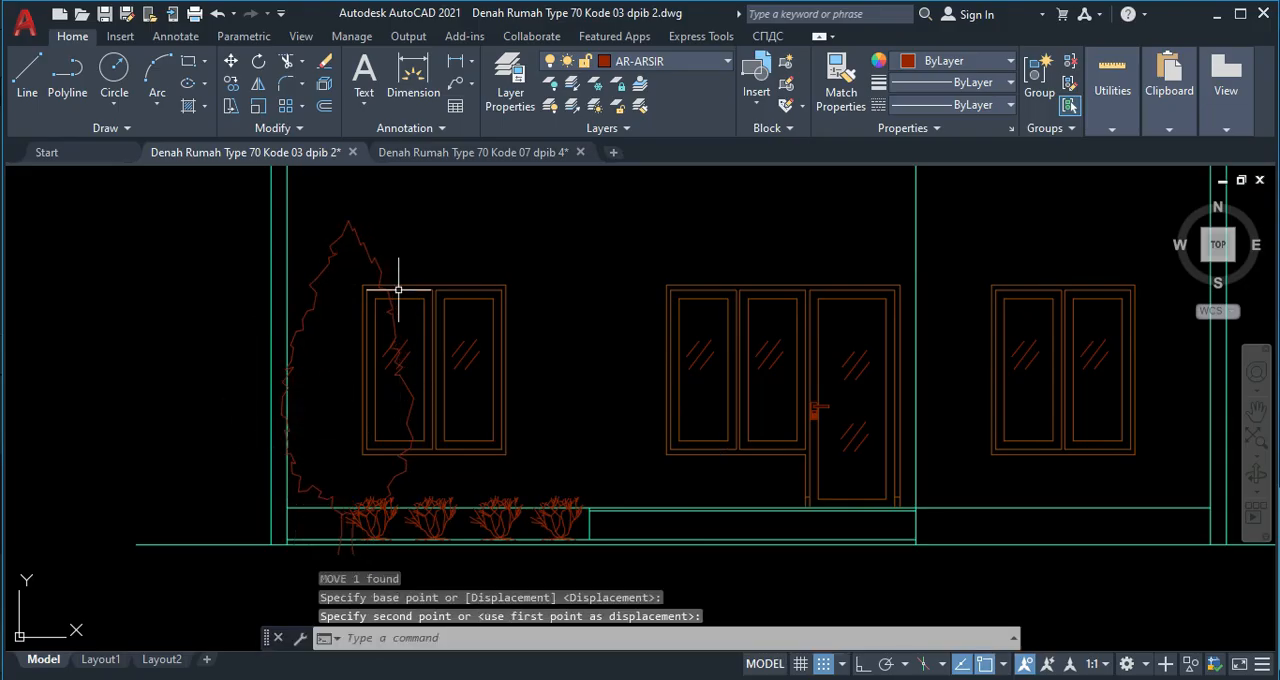
key(Escape)
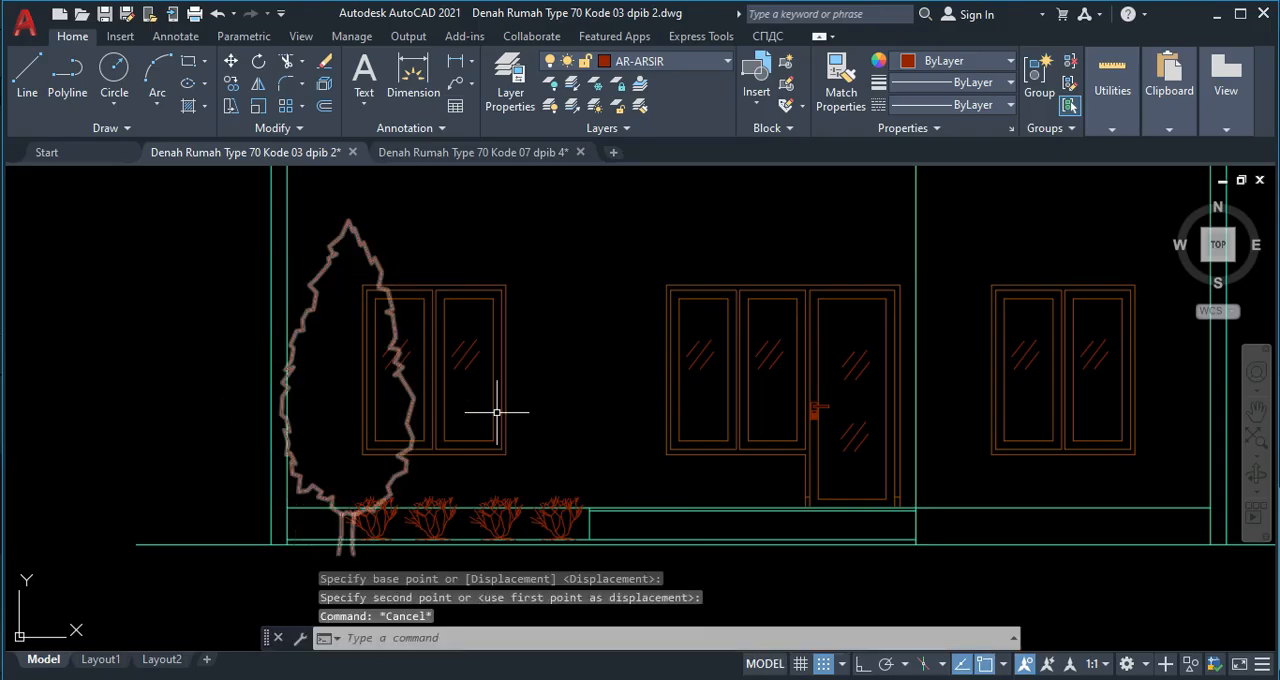
Scale the tree down to about half its size, using the trunk's base as the base point.
click(321, 276)
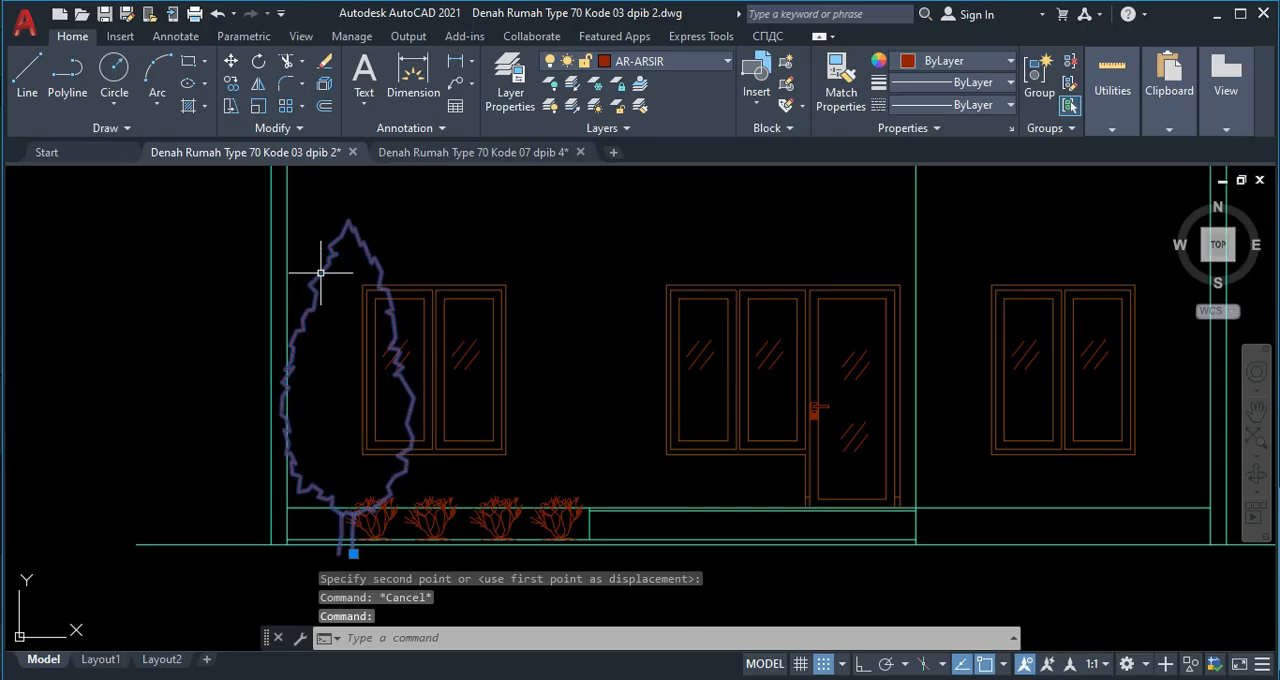
key(Return)
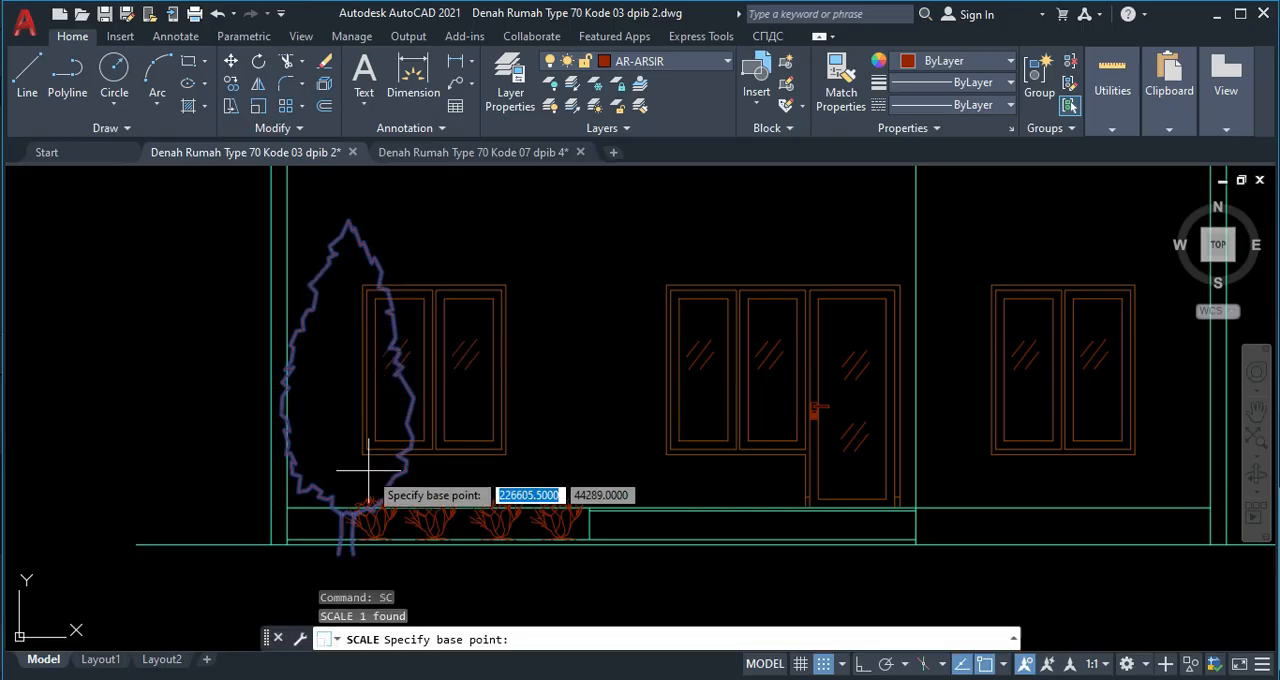
click(340, 553)
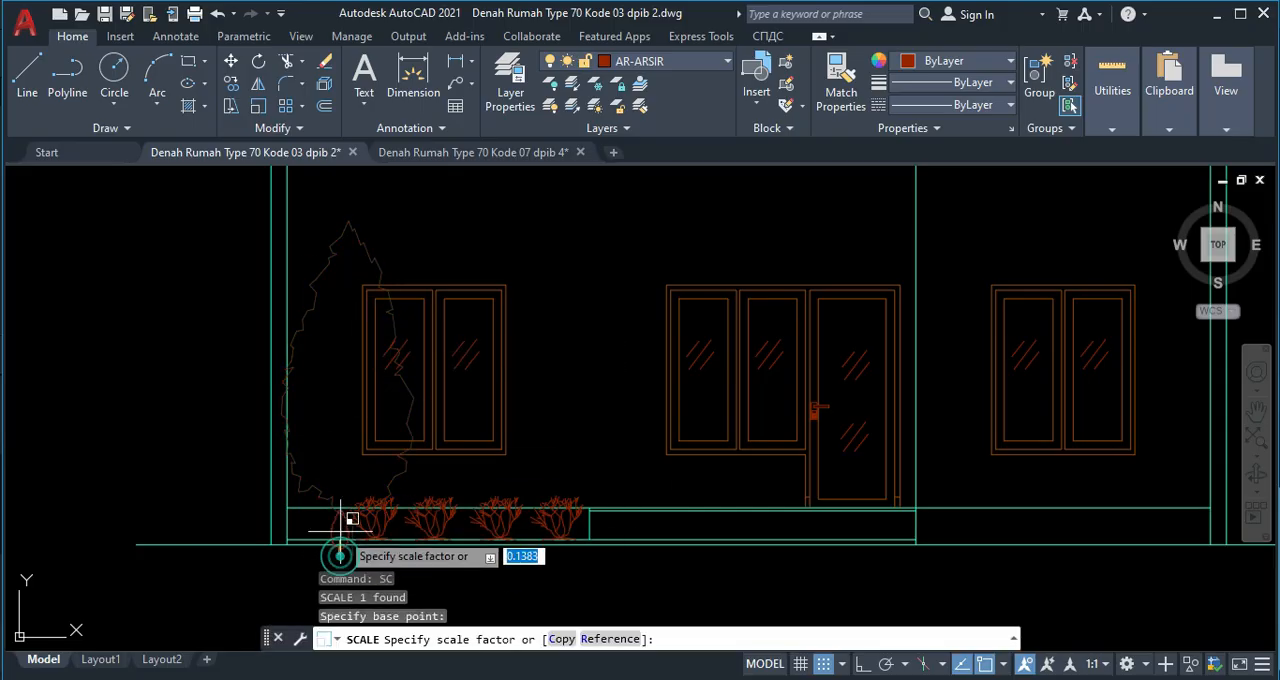
click(332, 470)
click(337, 445)
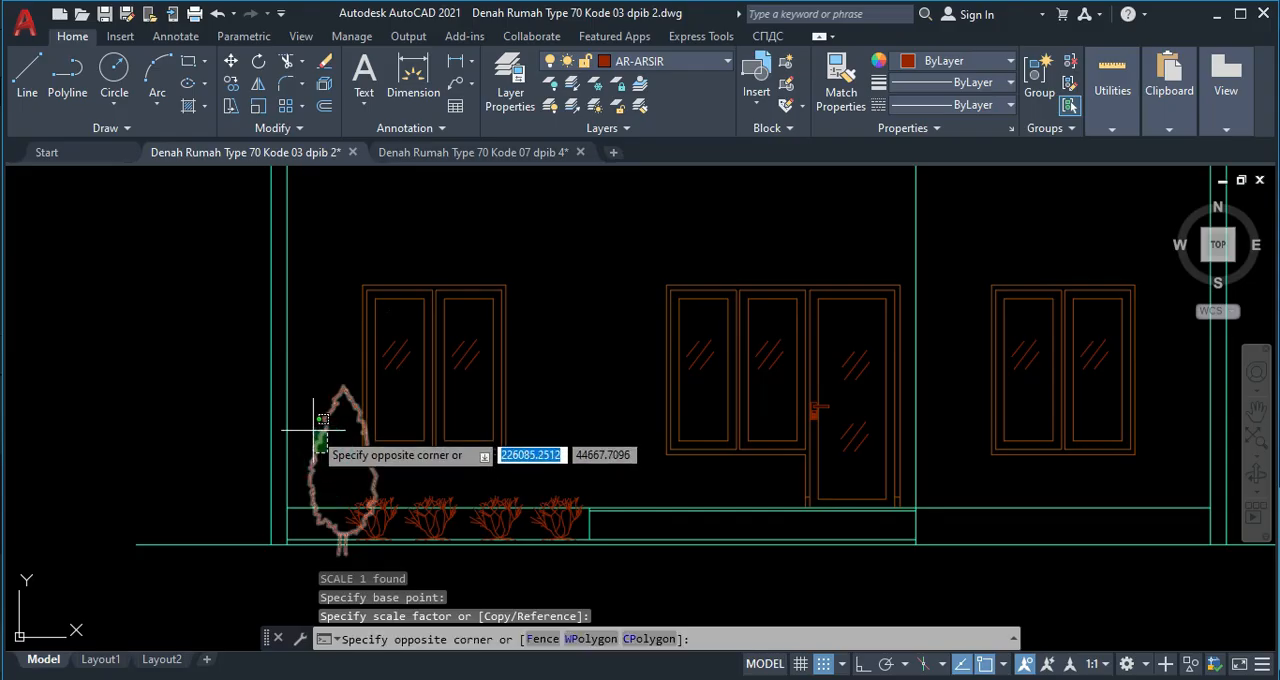
click(313, 426)
text(m)
key(Return)
scroll(338, 420, up, 5)
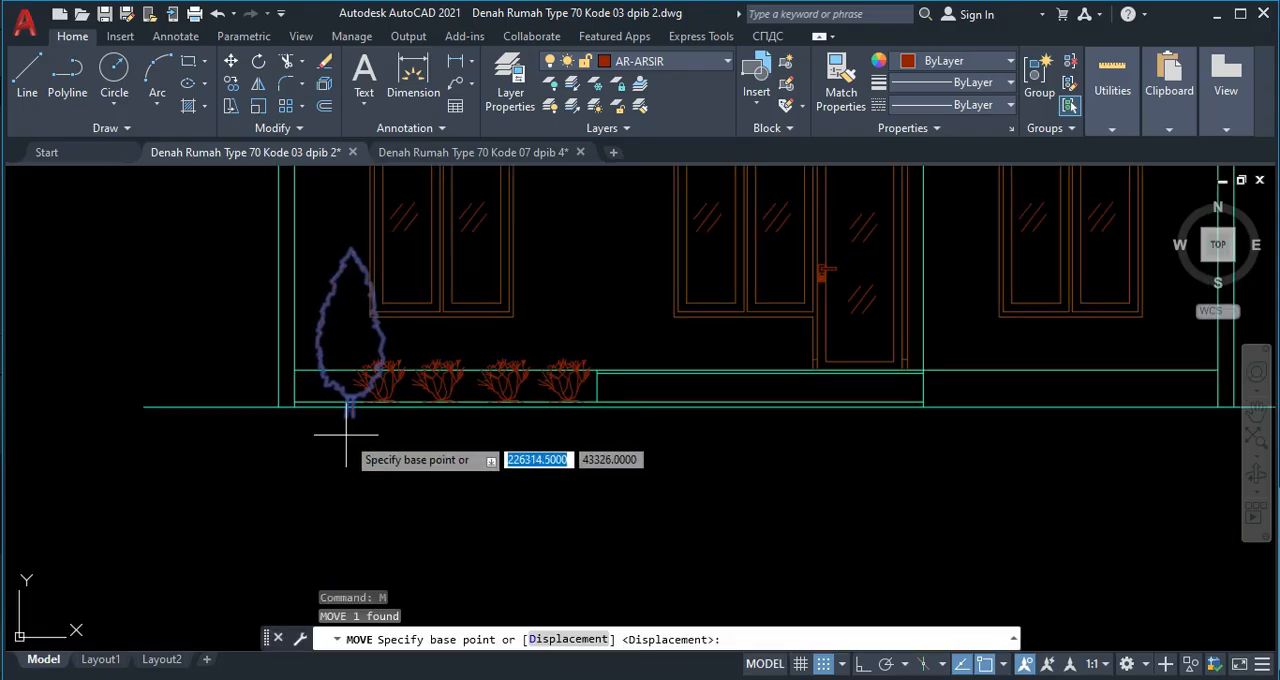
click(298, 372)
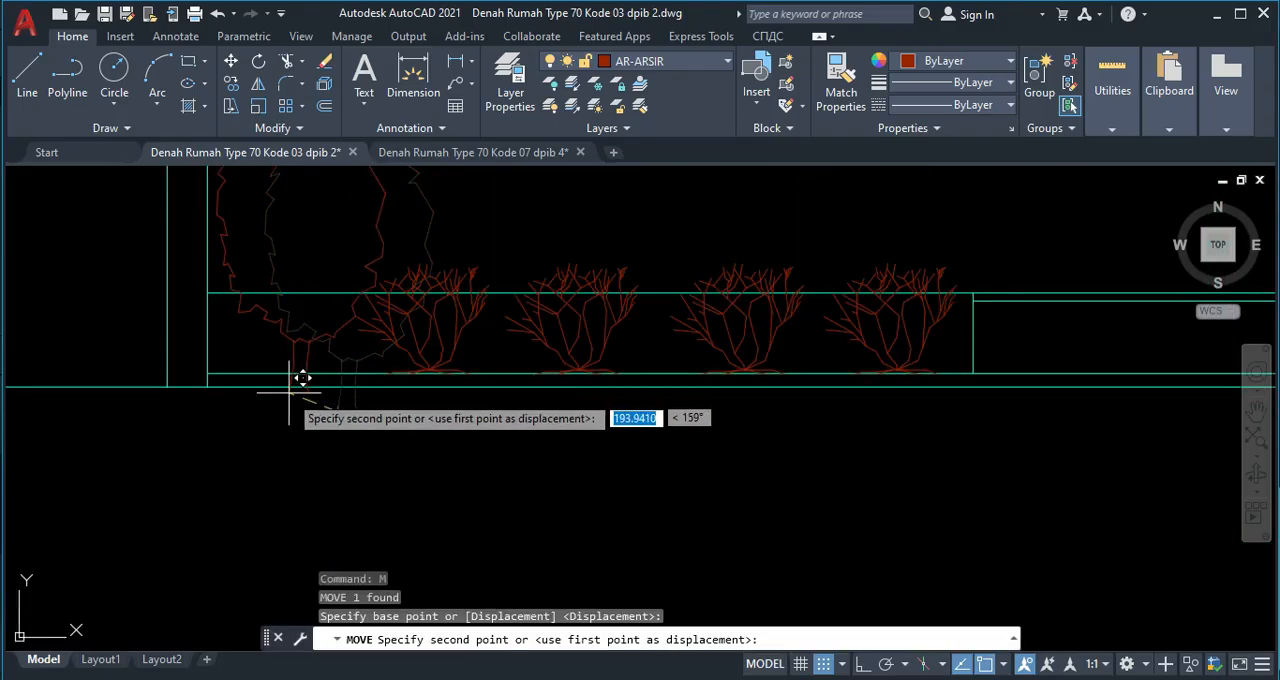
middle_drag(300, 374, 322, 490)
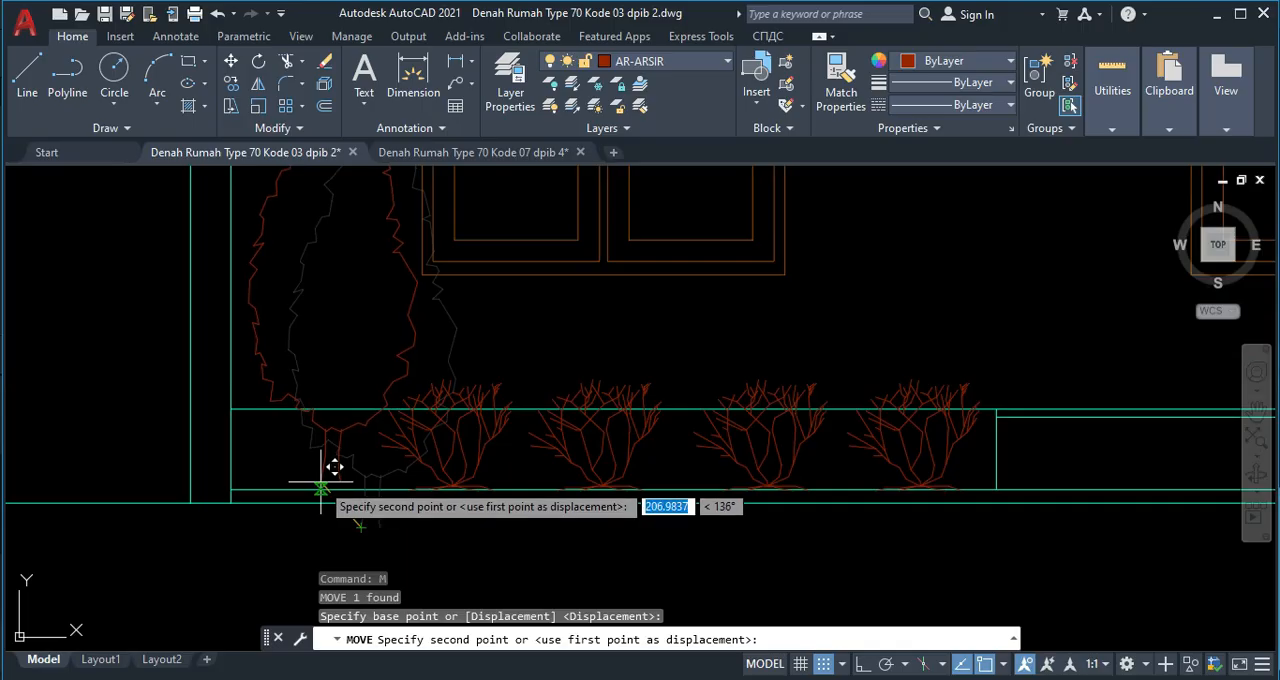
key(Escape)
Move the reduced tree by its trunk base onto the garden line near the left wall, and save the drawing.
click(336, 441)
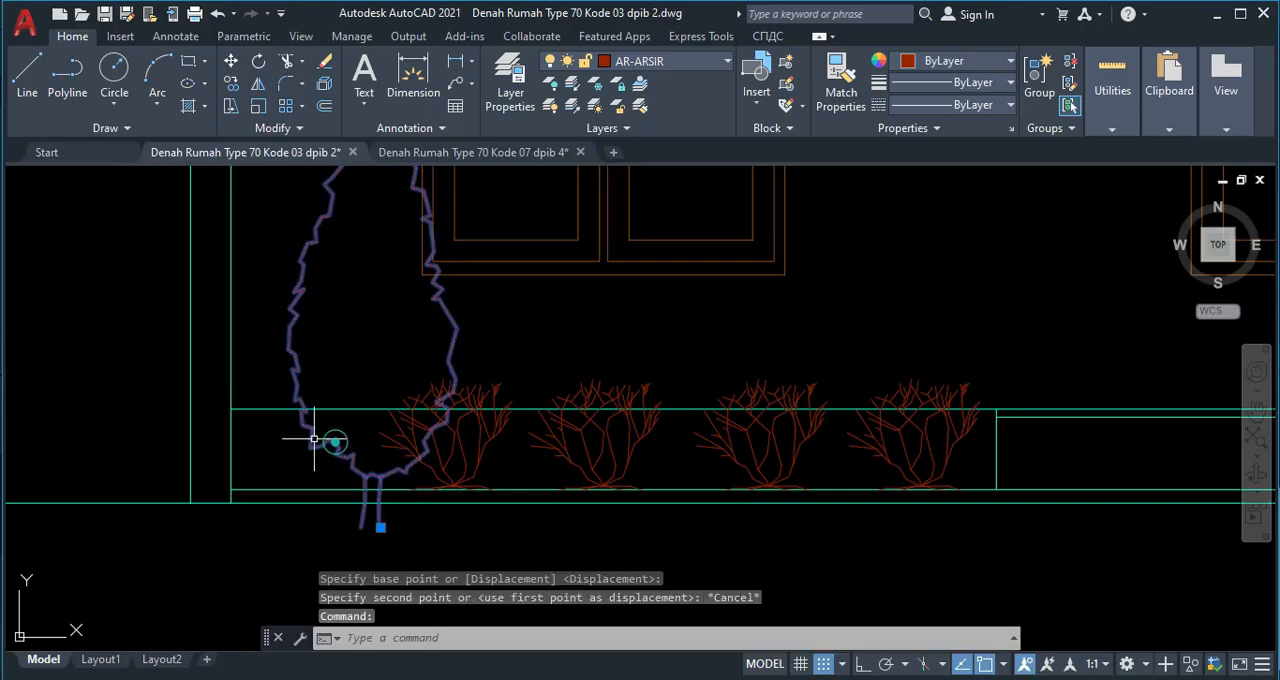
key(Return)
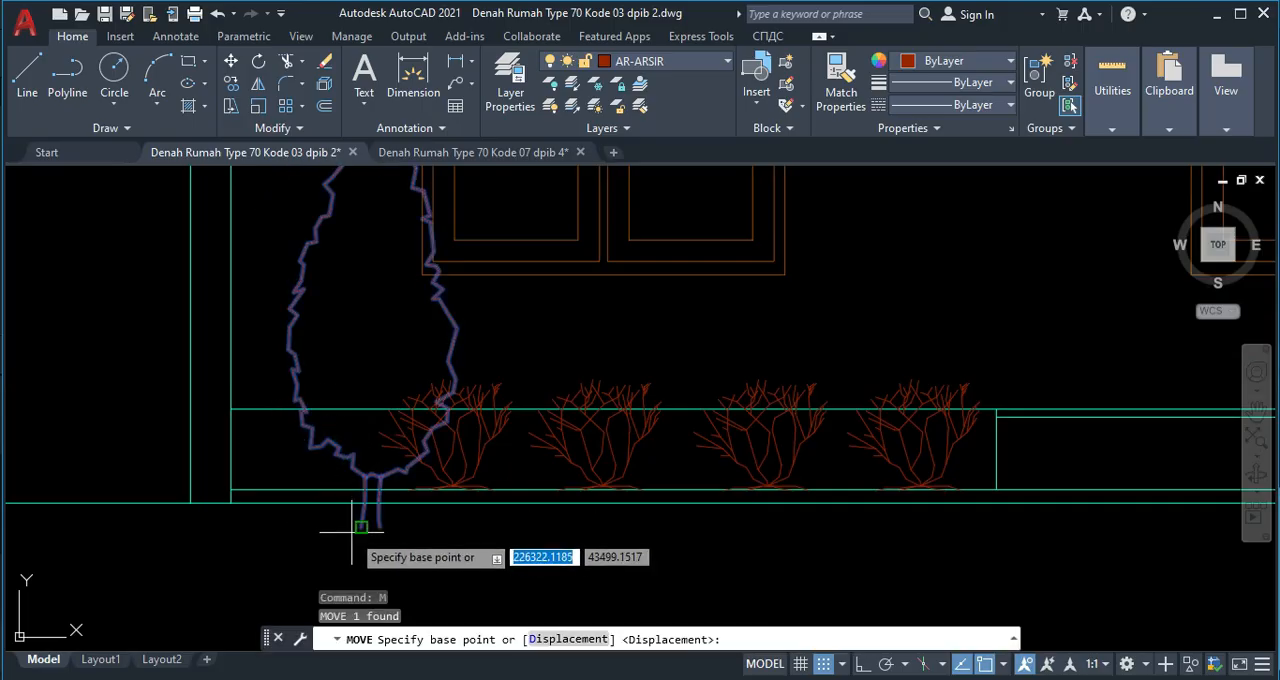
click(357, 528)
click(330, 487)
scroll(333, 457, down, 4)
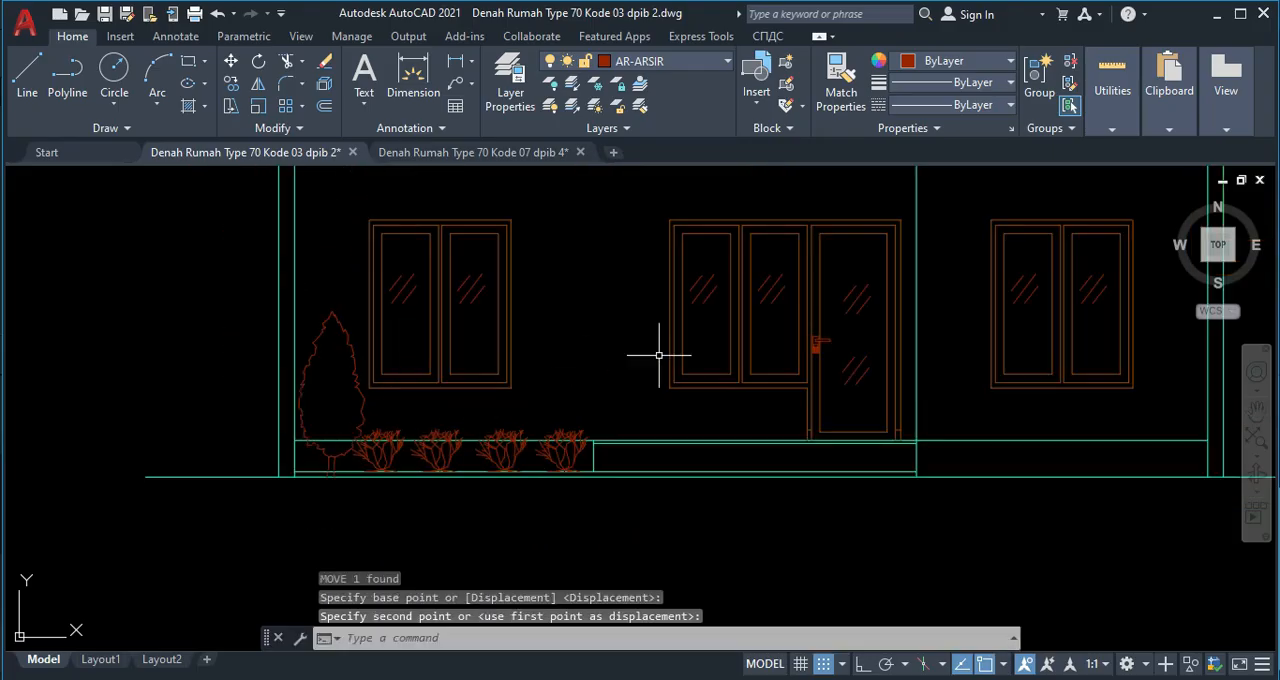
key(ctrl+s)
Draw a rectangle 137 high above the door and its windows, from in line with the porch edge to the middle wall line.
mouse_move(566, 406)
middle_down()
mouse_move(496, 448)
mouse_move(600, 380)
middle_up()
scroll(500, 448, down, 5)
scroll(546, 309, up, 2)
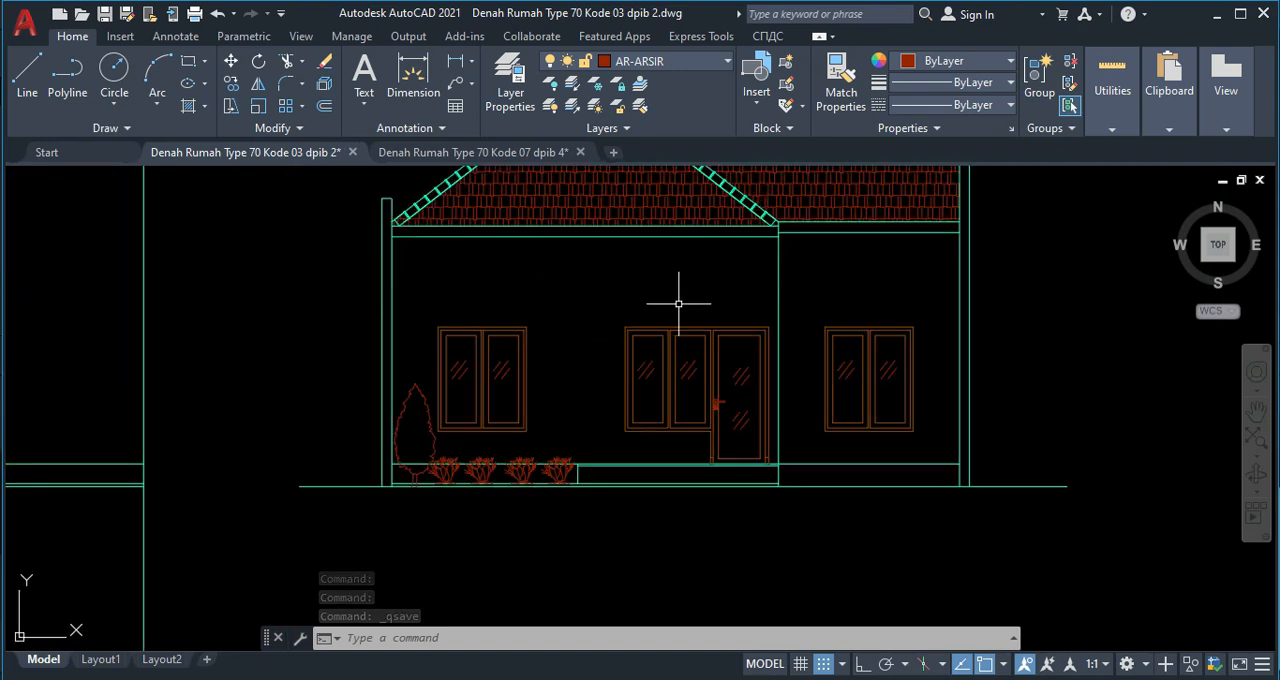
key(Return)
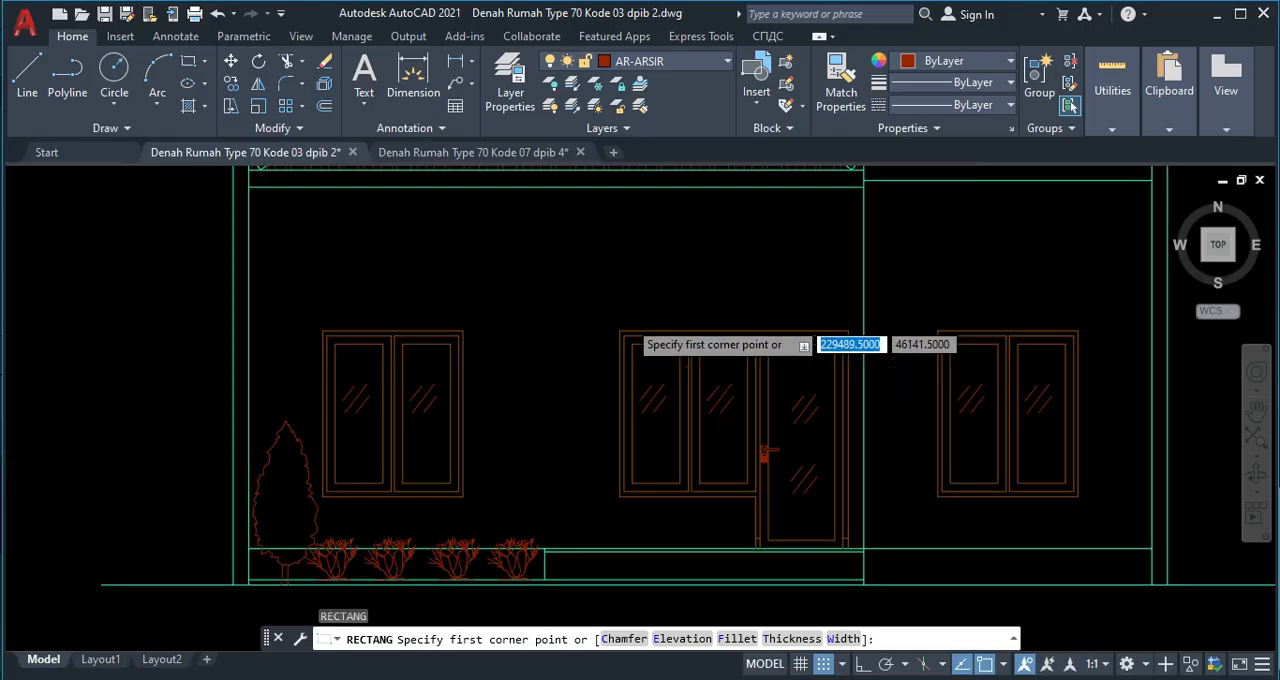
scroll(620, 312, down, 5)
scroll(557, 315, down, 2)
mouse_move(561, 336)
middle_down()
mouse_move(534, 477)
mouse_move(577, 300)
middle_up()
scroll(575, 318, up, 6)
middle_drag(567, 459, 554, 311)
middle_drag(513, 477, 520, 321)
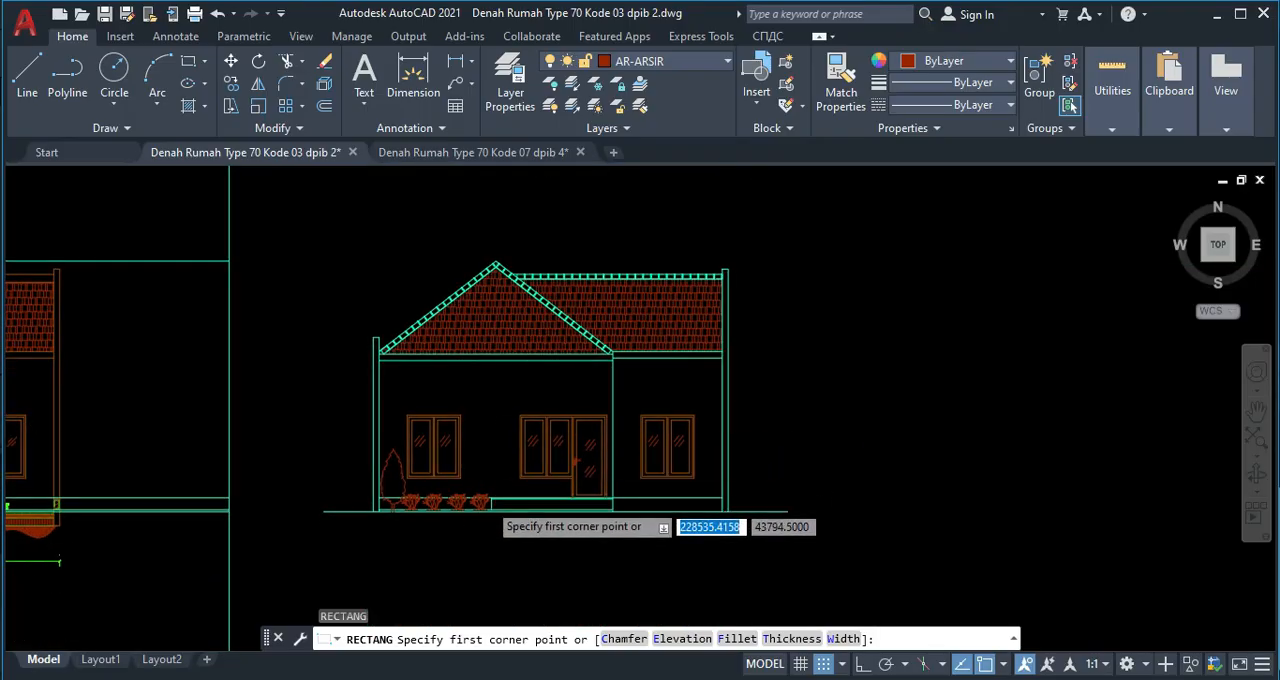
scroll(500, 498, up, 4)
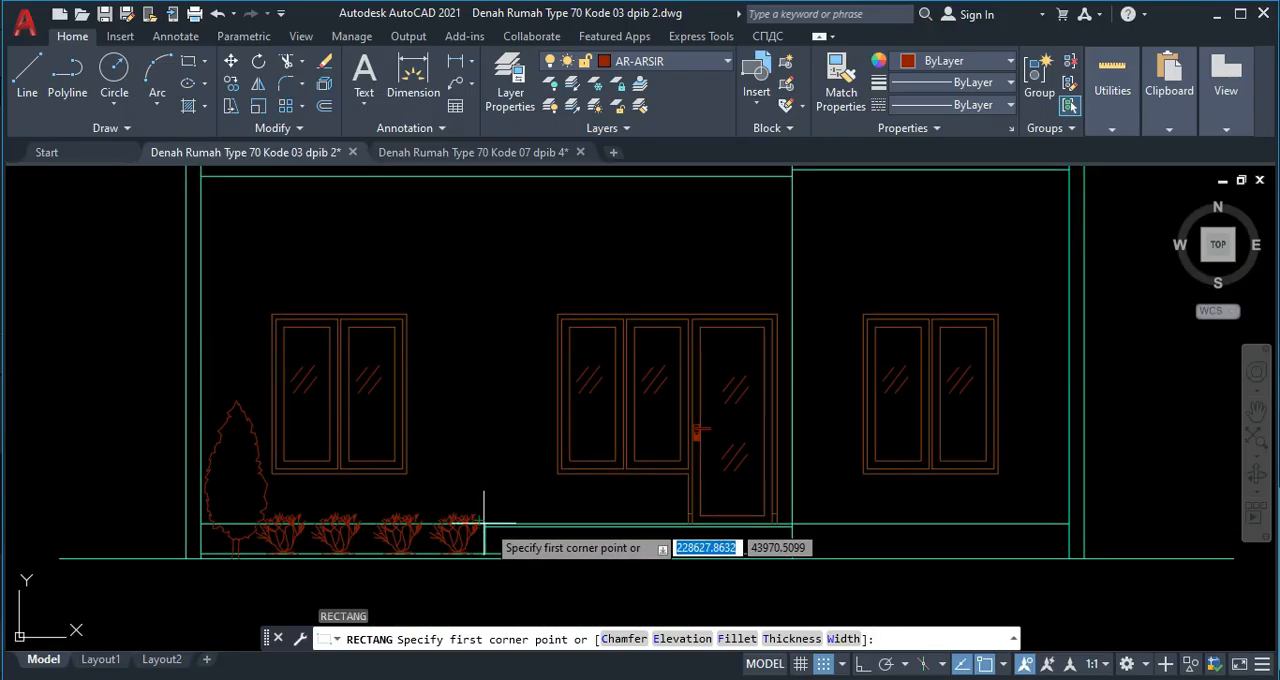
scroll(486, 522, up, 3)
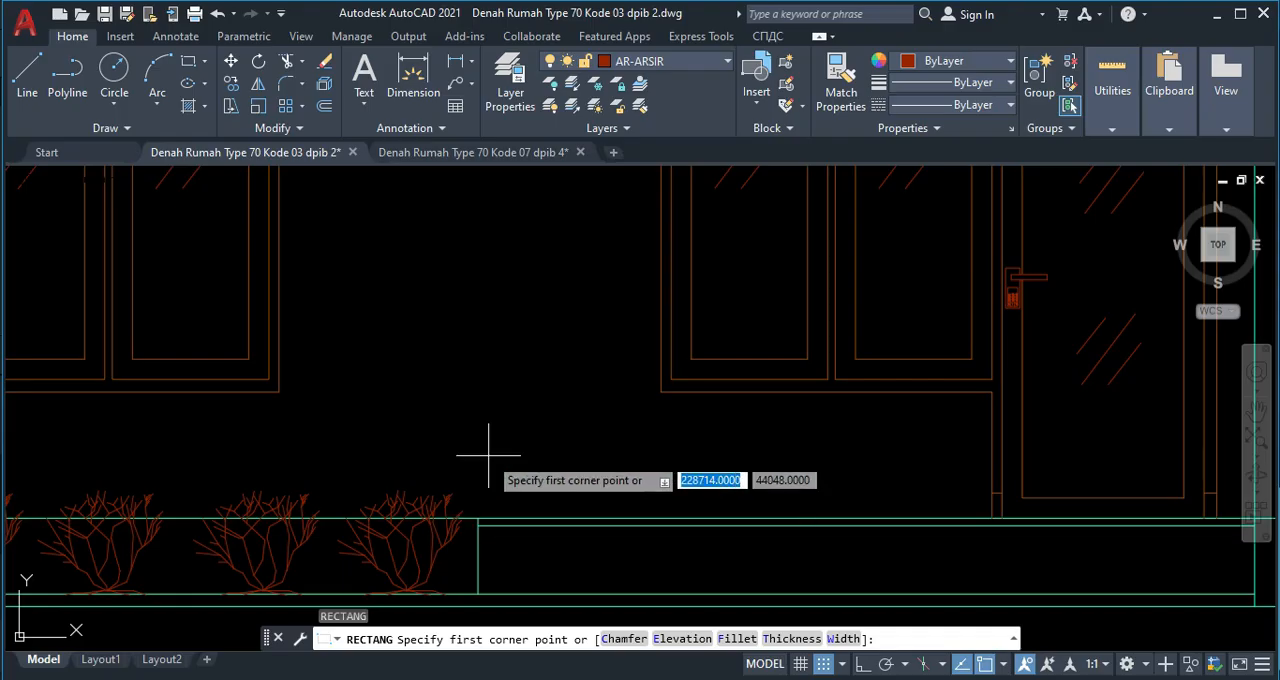
scroll(480, 470, down, 3)
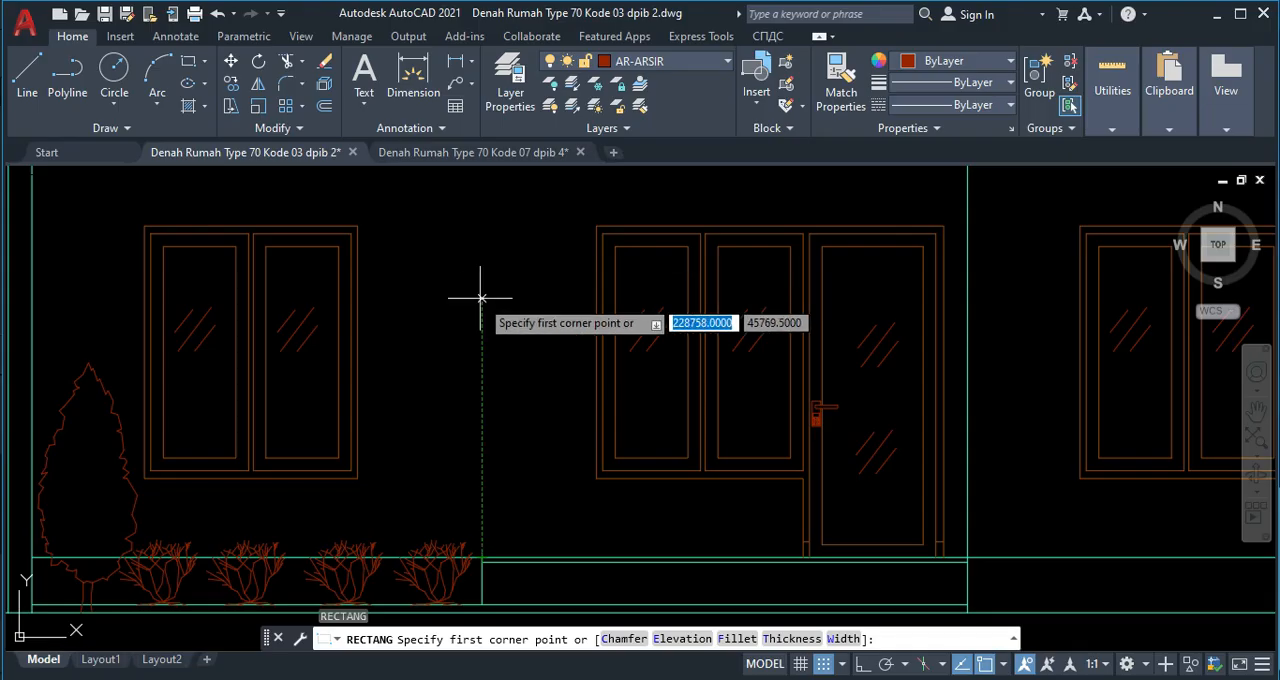
click(482, 185)
middle_drag(598, 203, 532, 286)
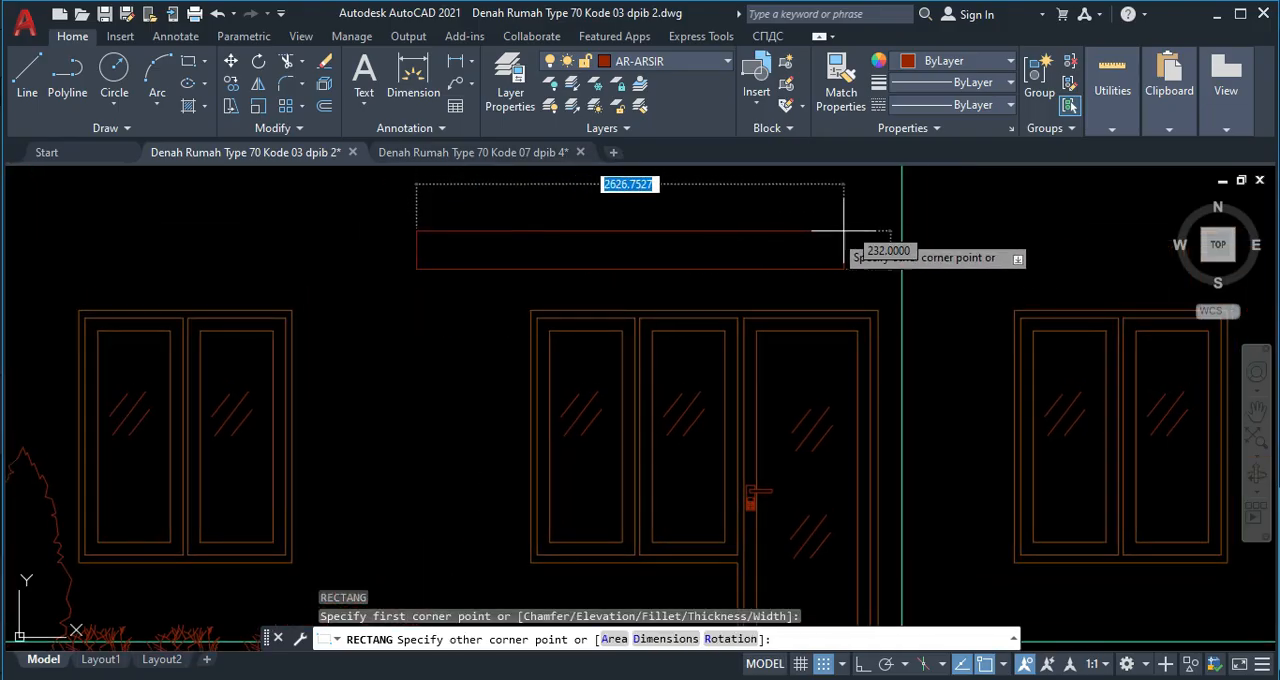
click(901, 247)
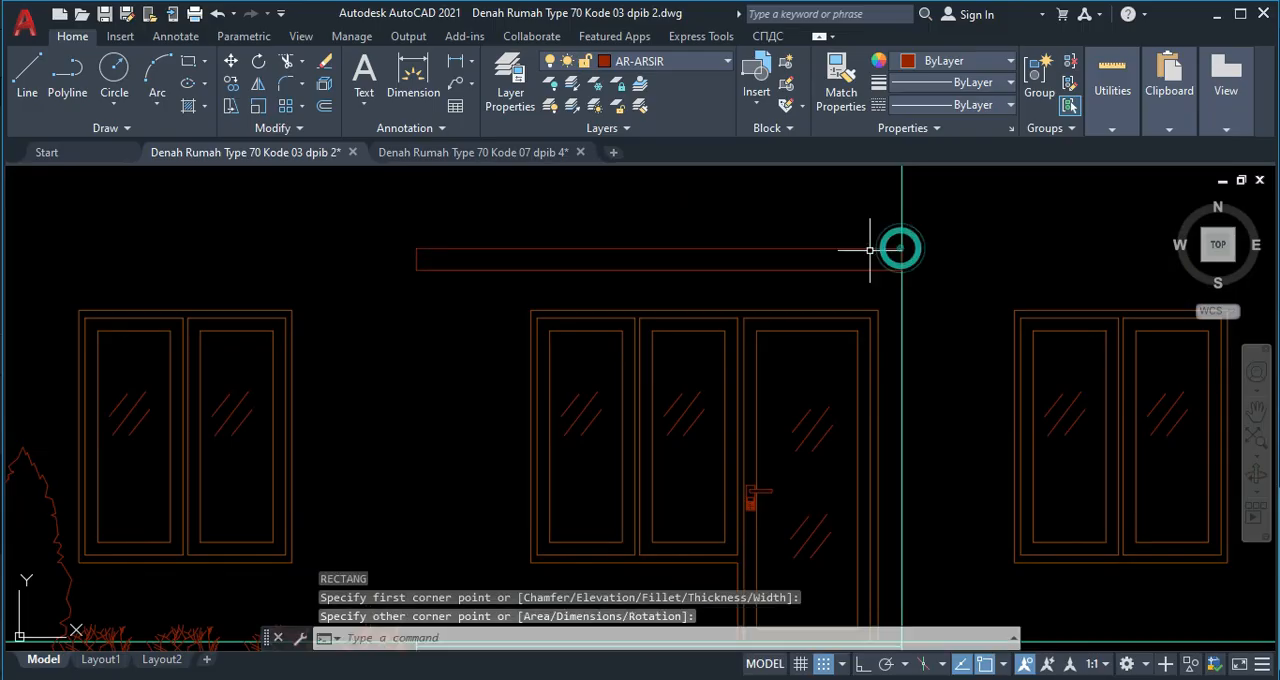
Draw a 1350 by 137 rectangle above the left window, matching its width and level with the rectangle over the door.
scroll(507, 288, down, 3)
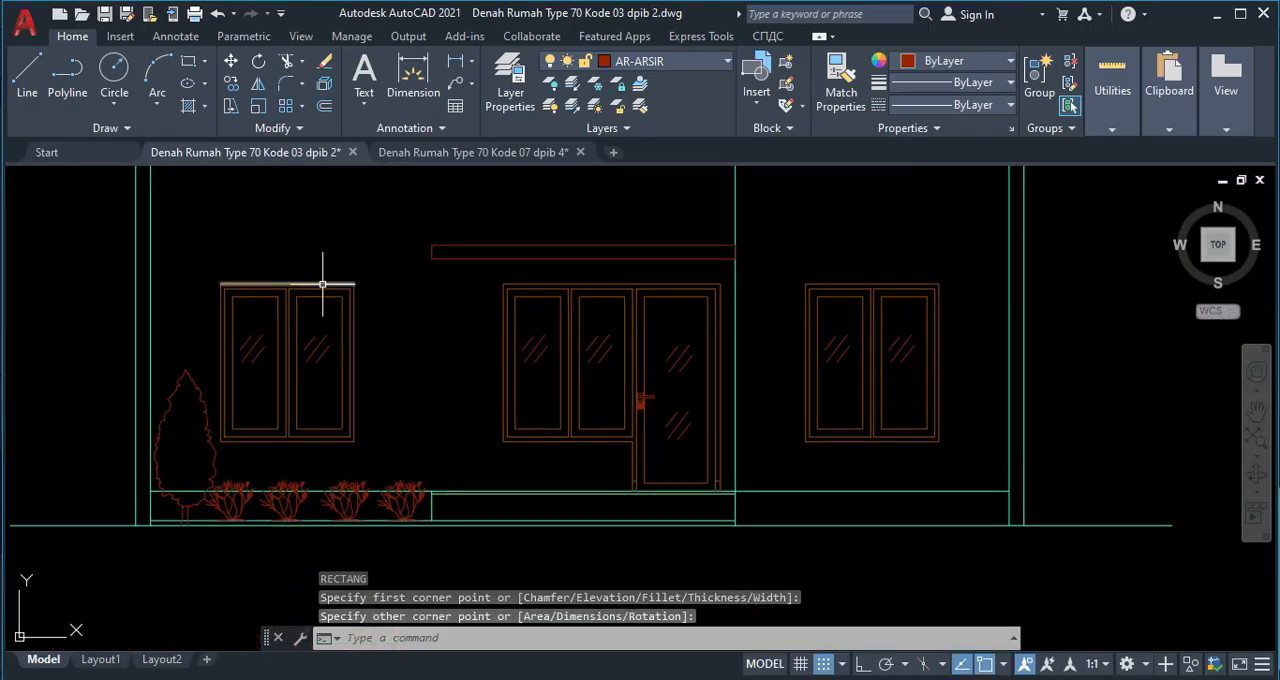
text(rec)
key(Return)
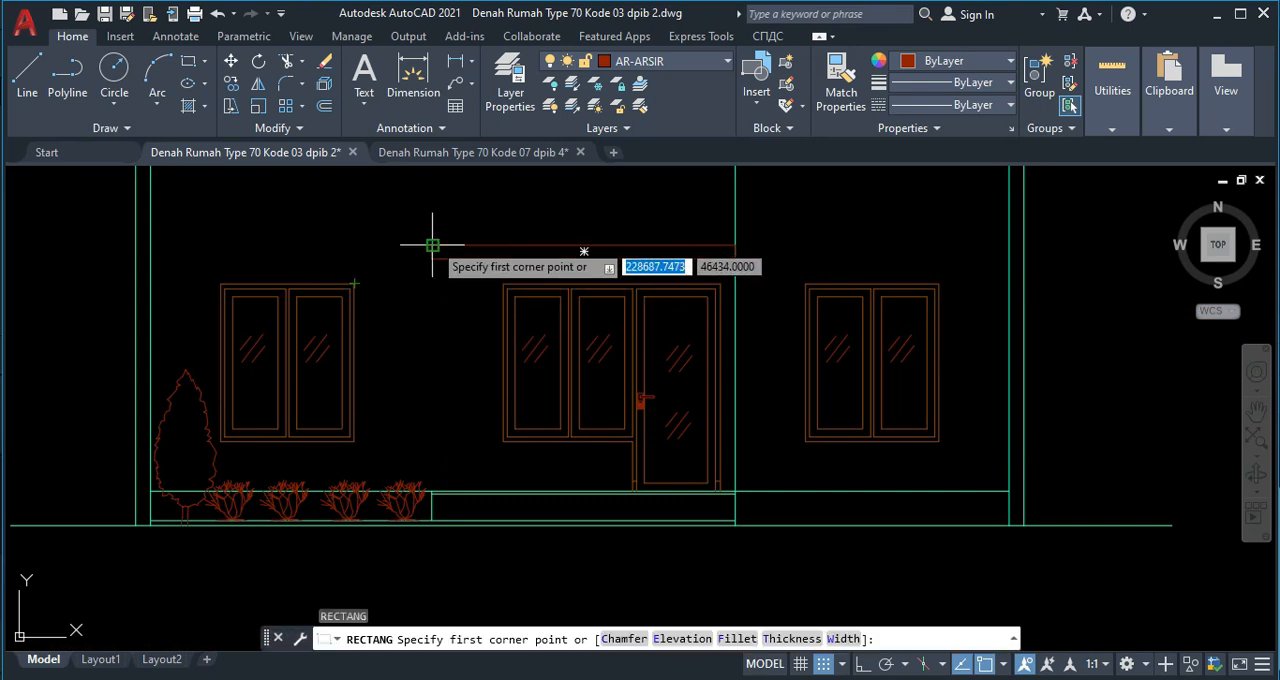
click(355, 243)
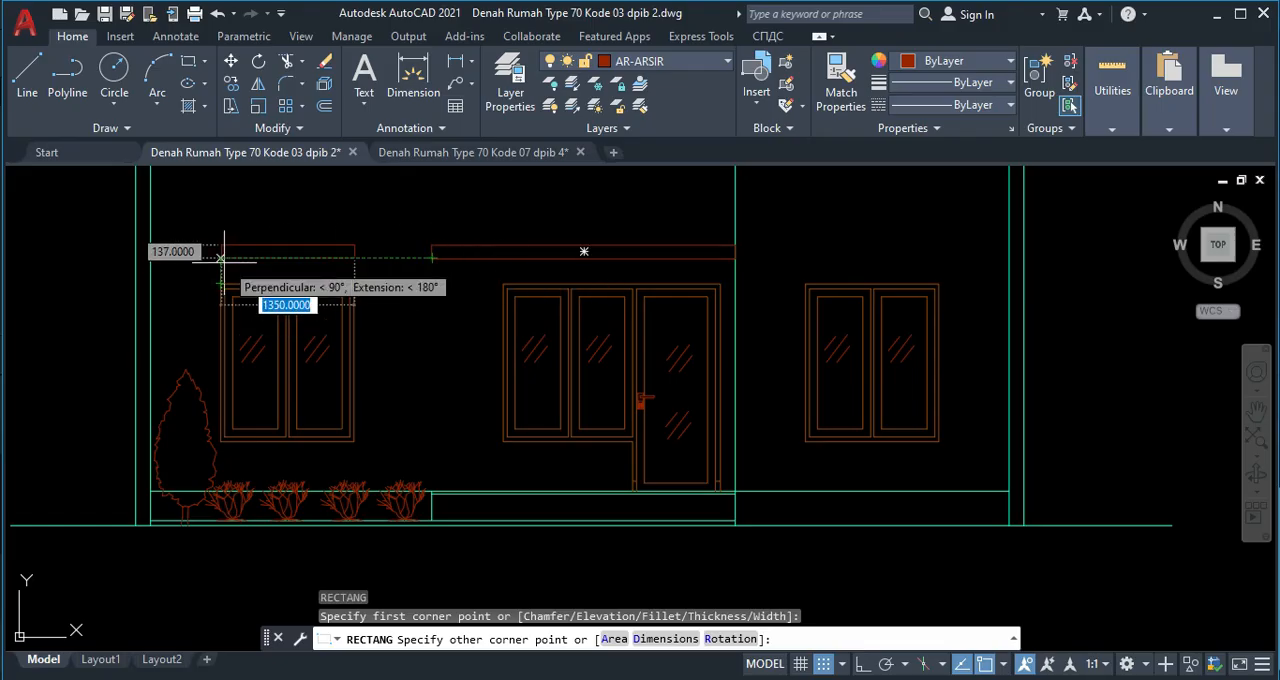
click(218, 258)
Draw a rectangle 137 high above the right window, matching the window's width and level with the rectangle over the door.
middle_drag(905, 266, 651, 277)
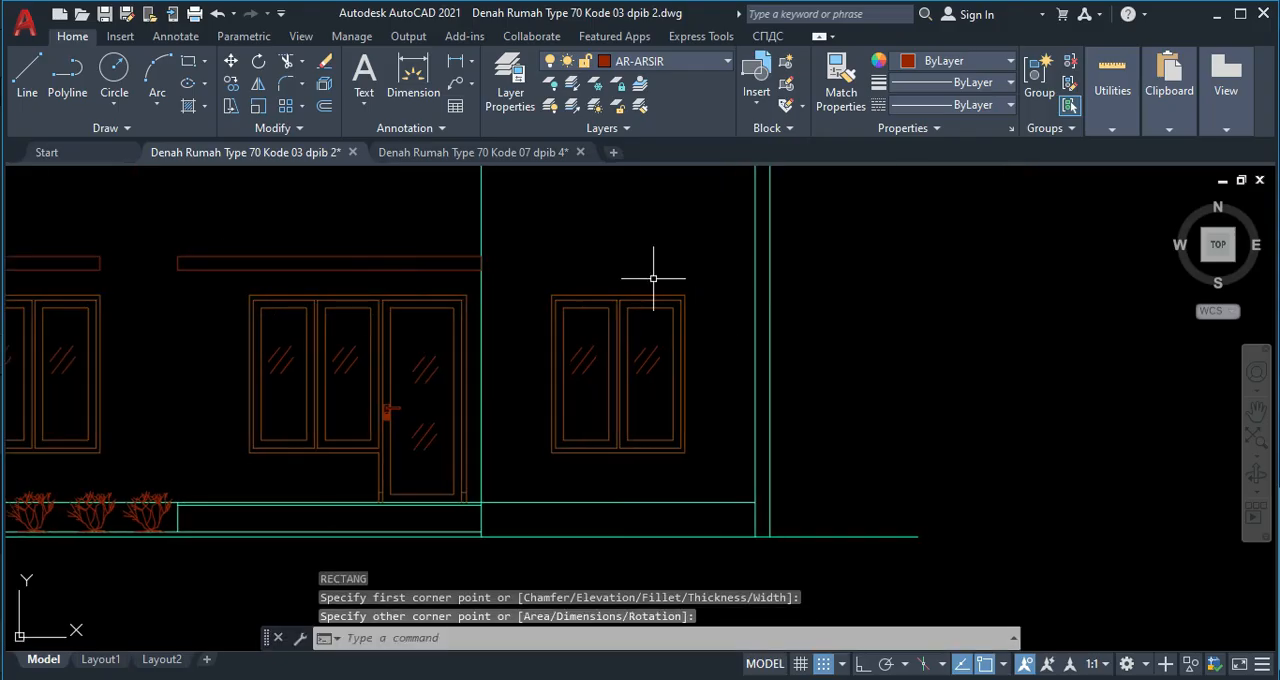
key(space)
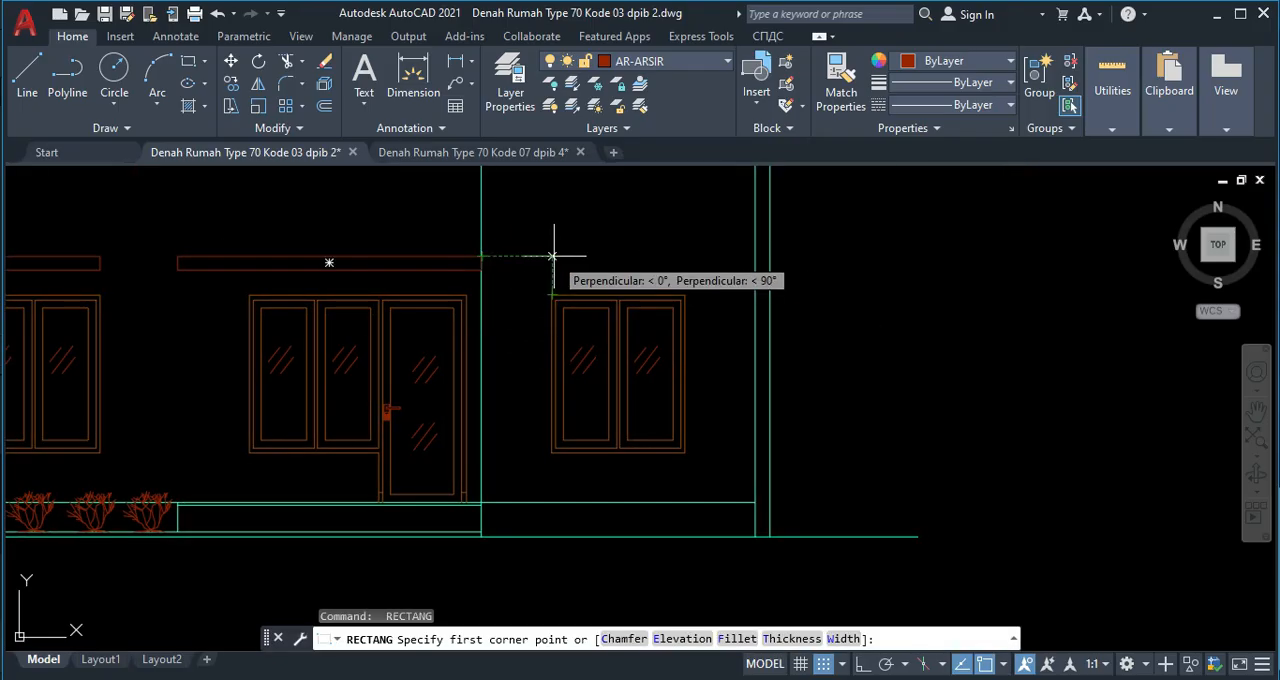
click(552, 256)
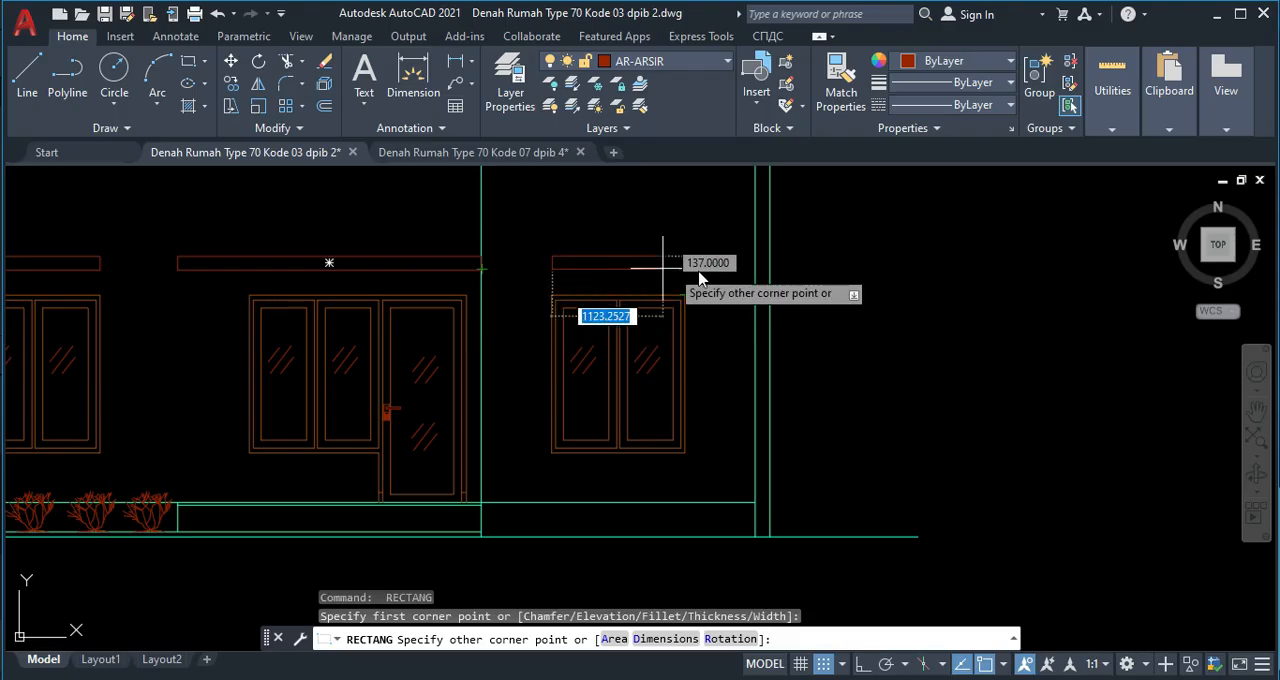
click(685, 269)
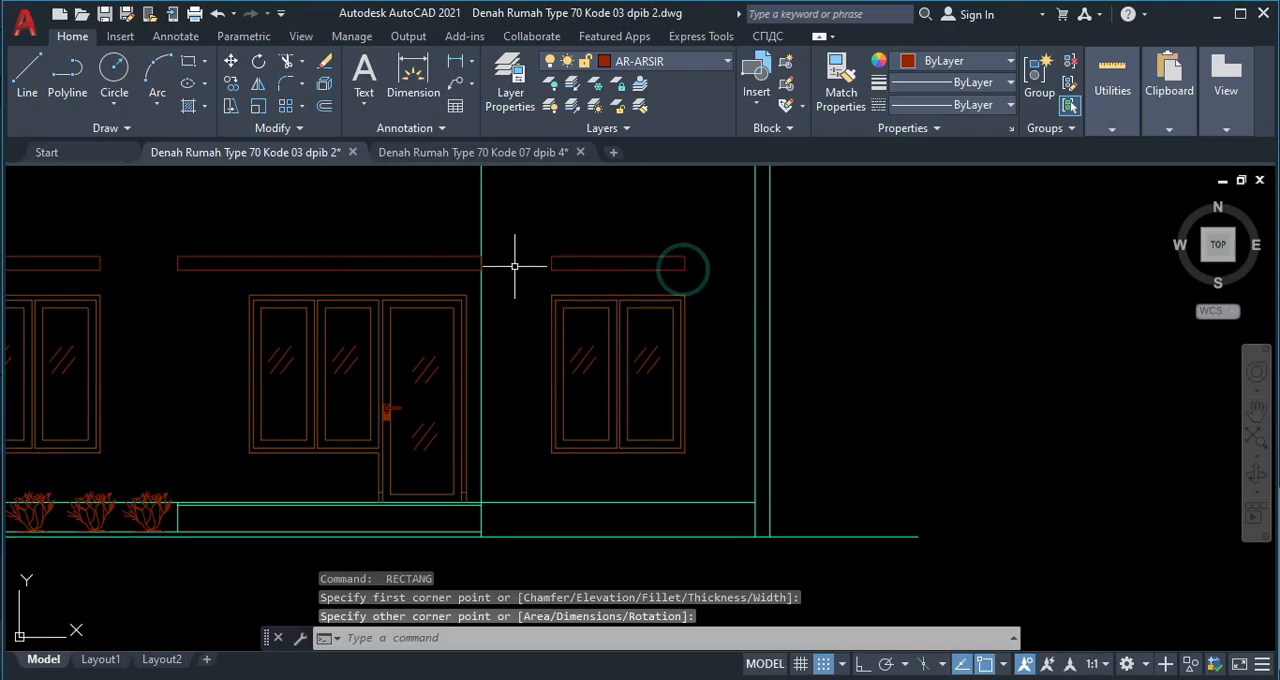
click(598, 267)
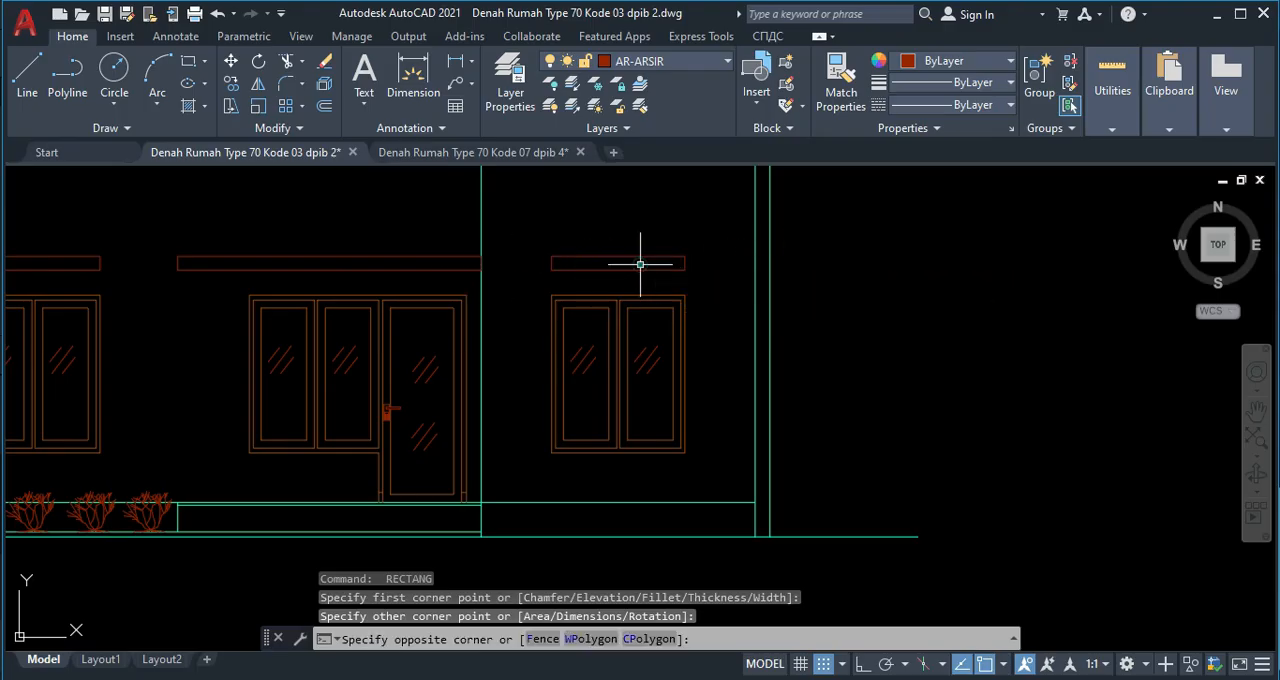
click(689, 241)
click(685, 262)
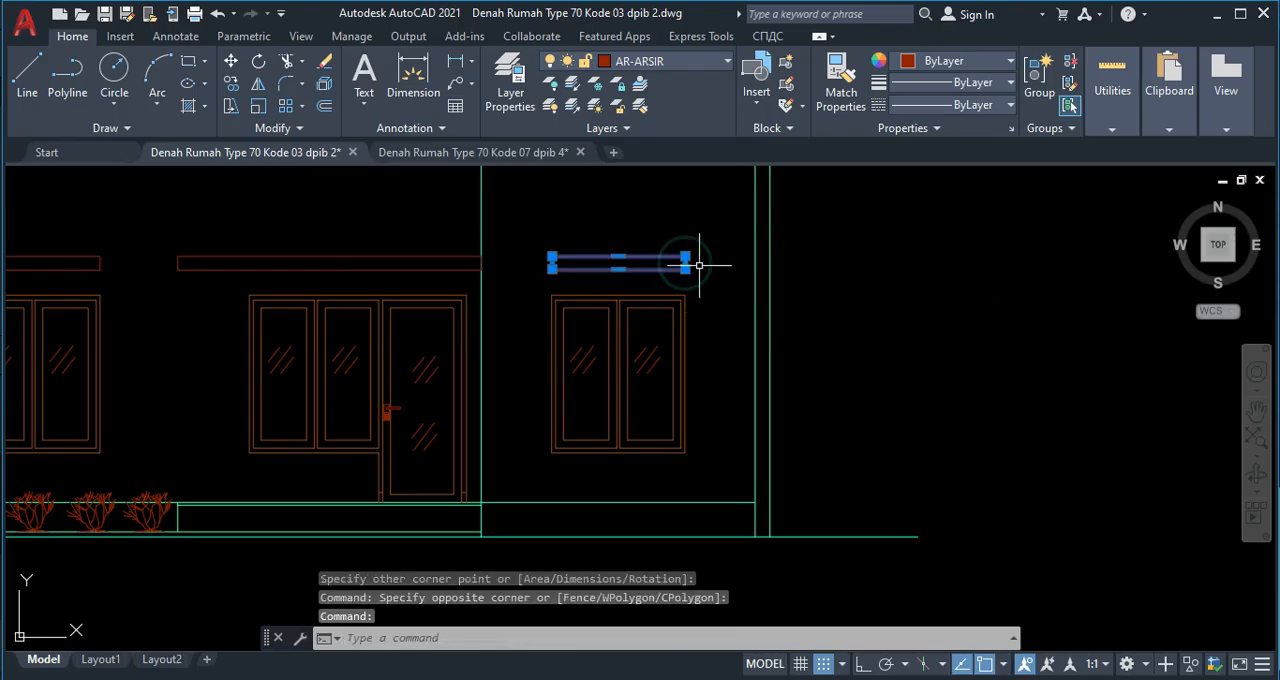
scroll(688, 262, up, 4)
key(Escape)
Erase the four horizontal projection lines running through section A-A at its ridge, floor and ground levels.
scroll(723, 260, down, 6)
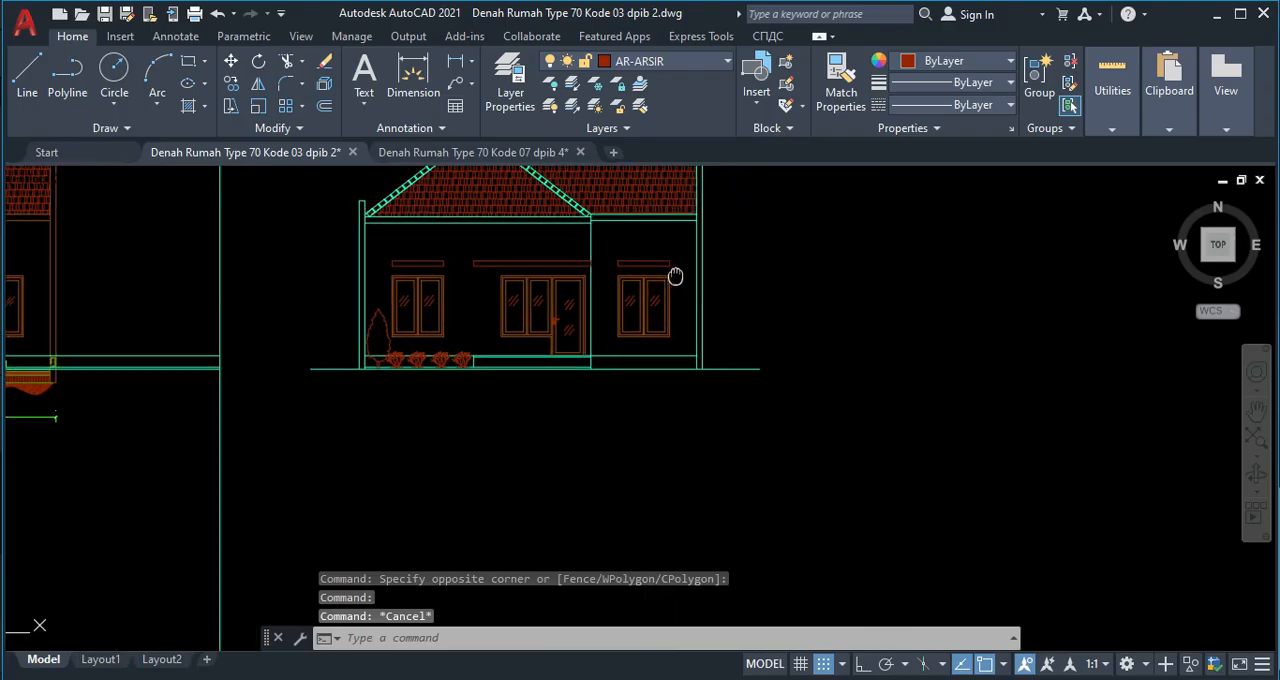
scroll(694, 251, up, 3)
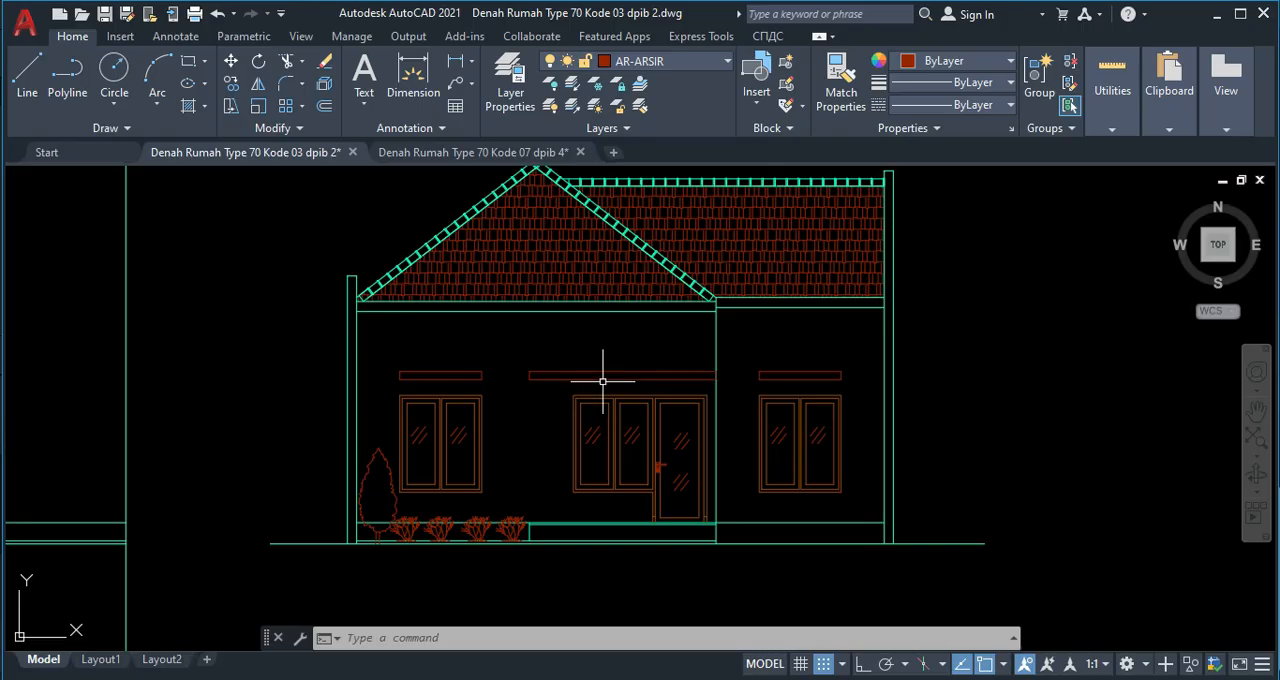
middle_drag(721, 360, 687, 388)
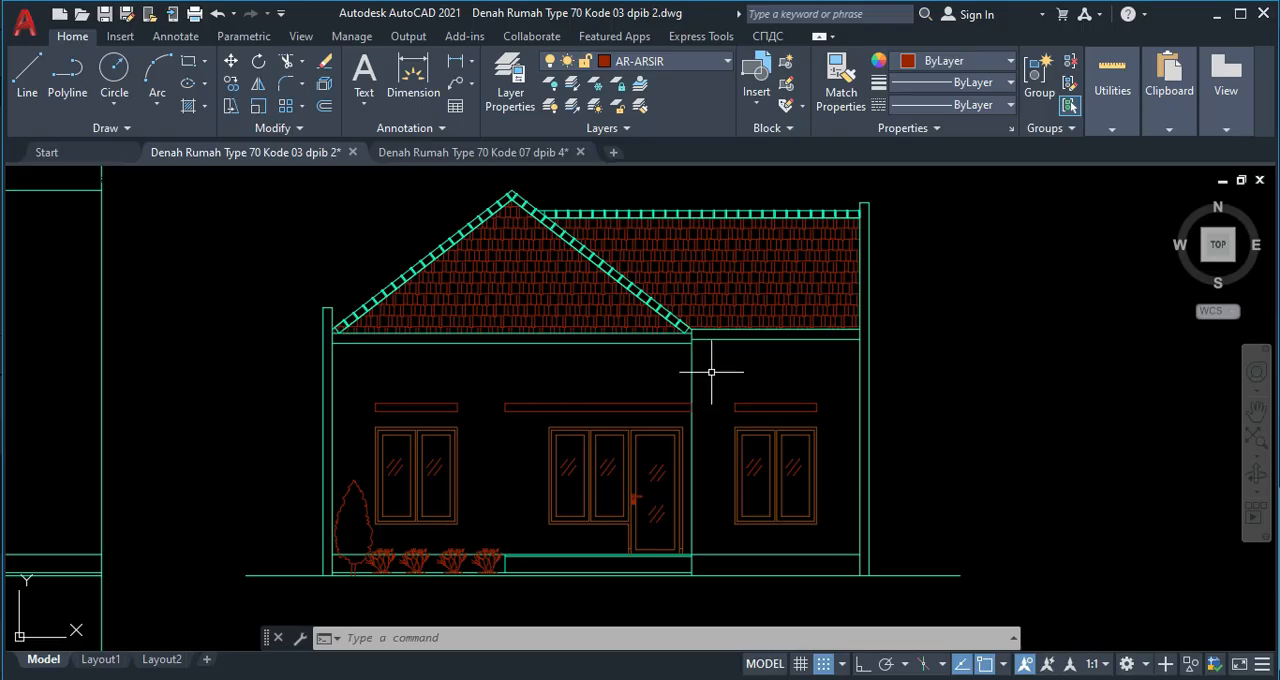
scroll(740, 476, down, 5)
scroll(669, 407, up, 3)
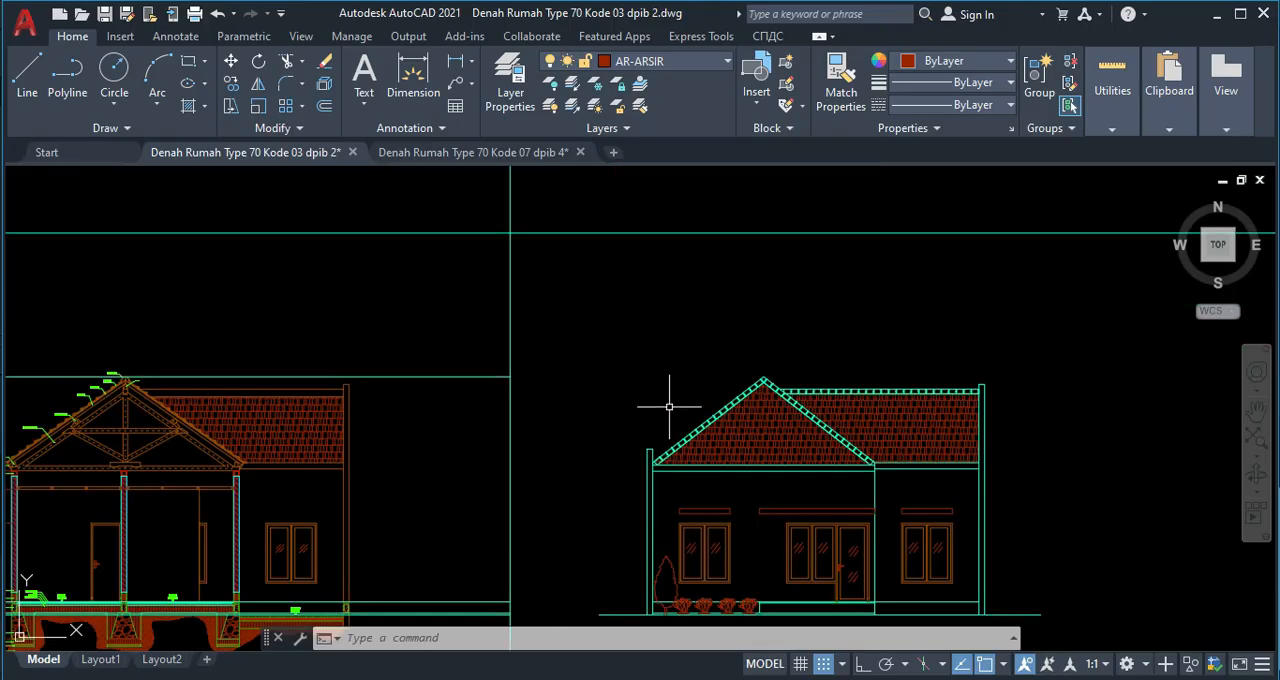
click(440, 381)
click(437, 356)
middle_drag(470, 480, 503, 392)
click(517, 540)
click(501, 468)
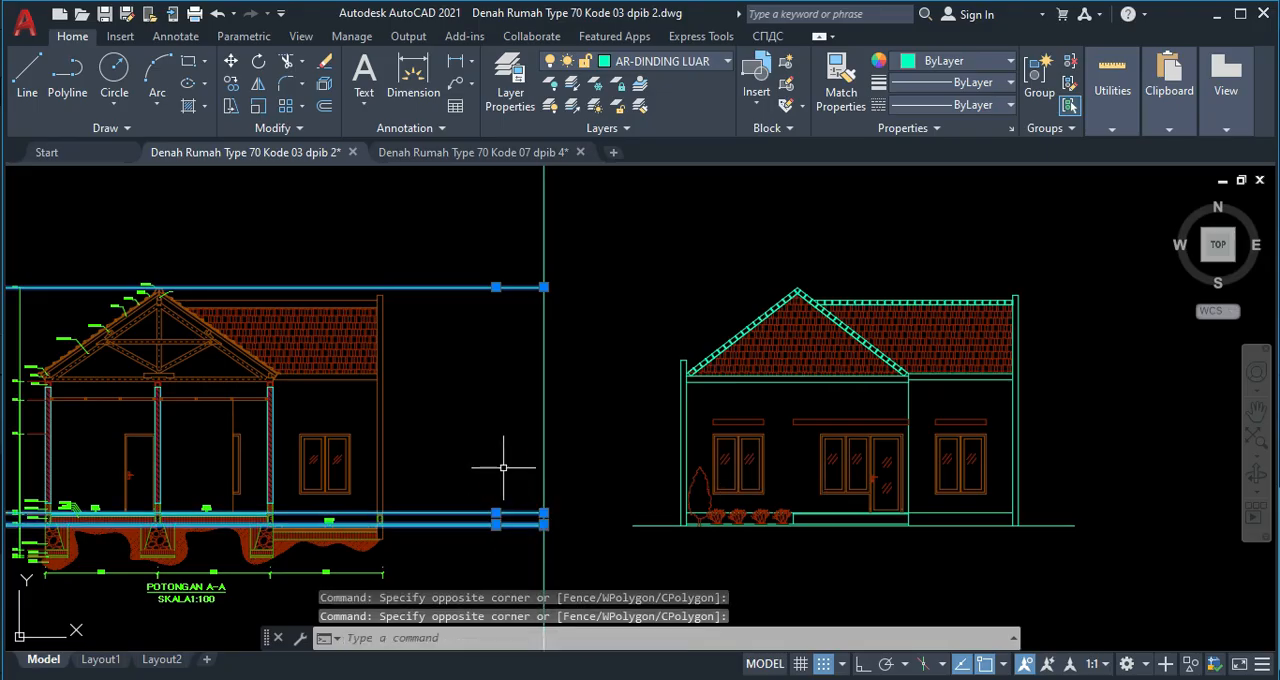
key(Delete)
scroll(543, 434, down, 3)
scroll(548, 425, up, 4)
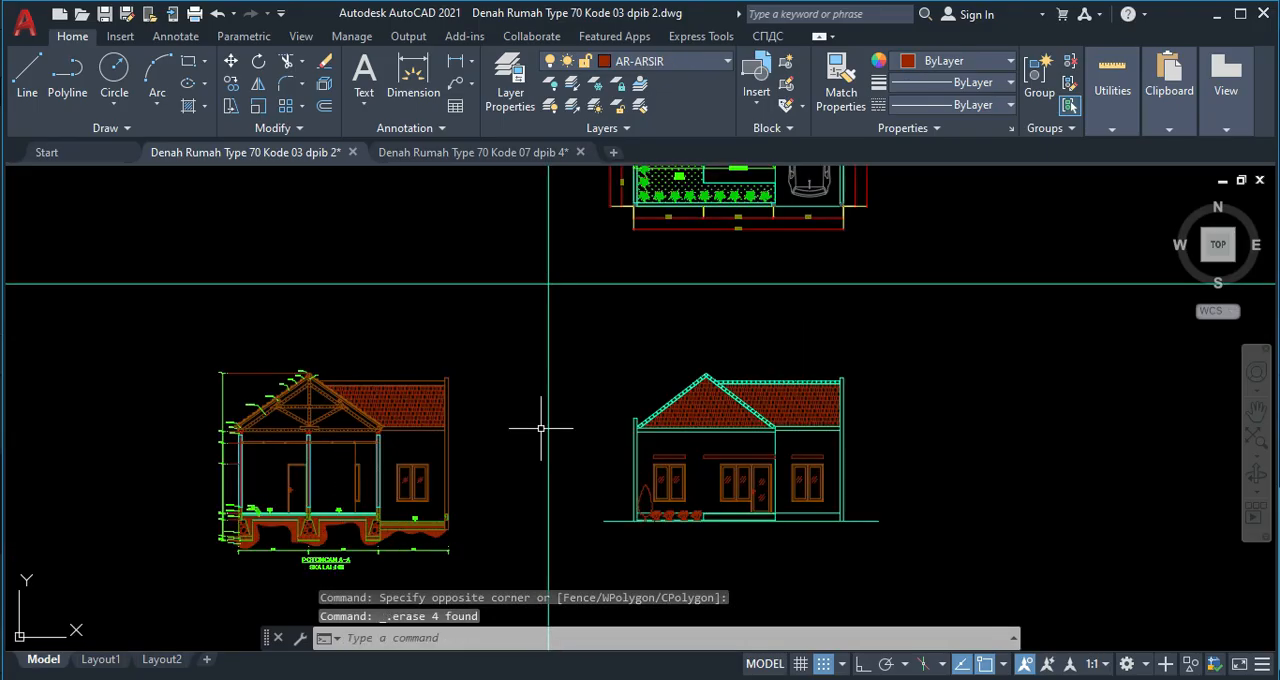
middle_drag(611, 411, 690, 349)
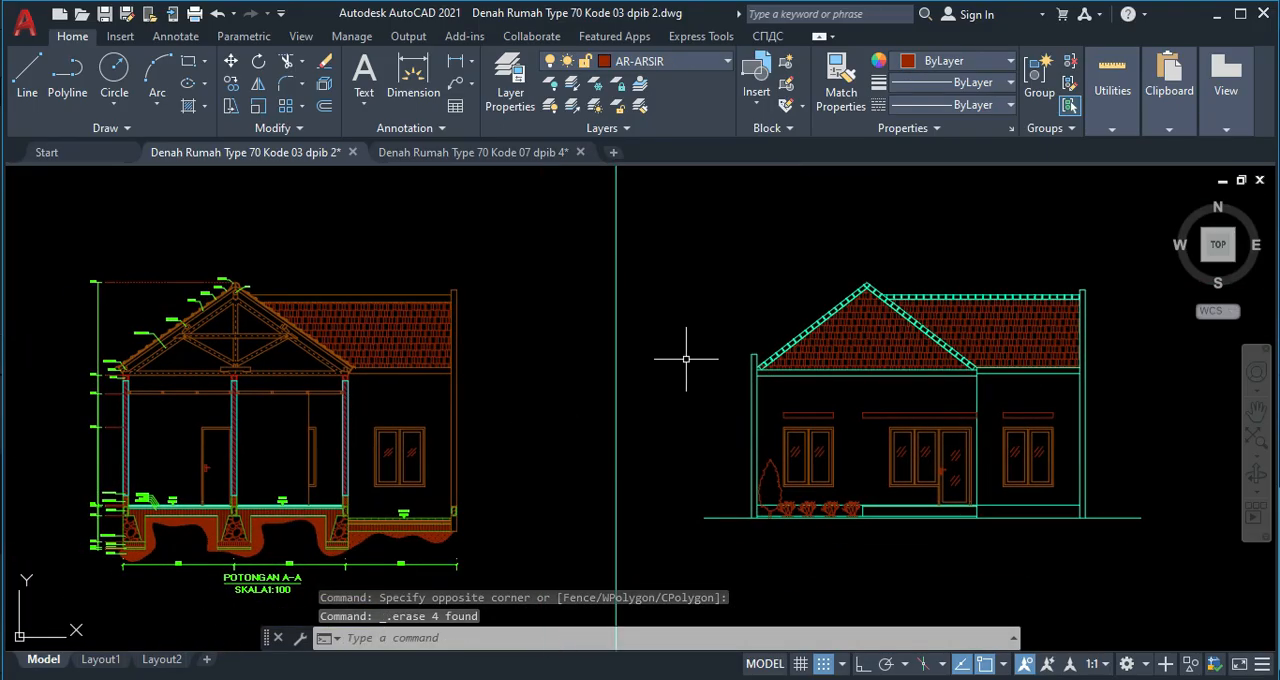